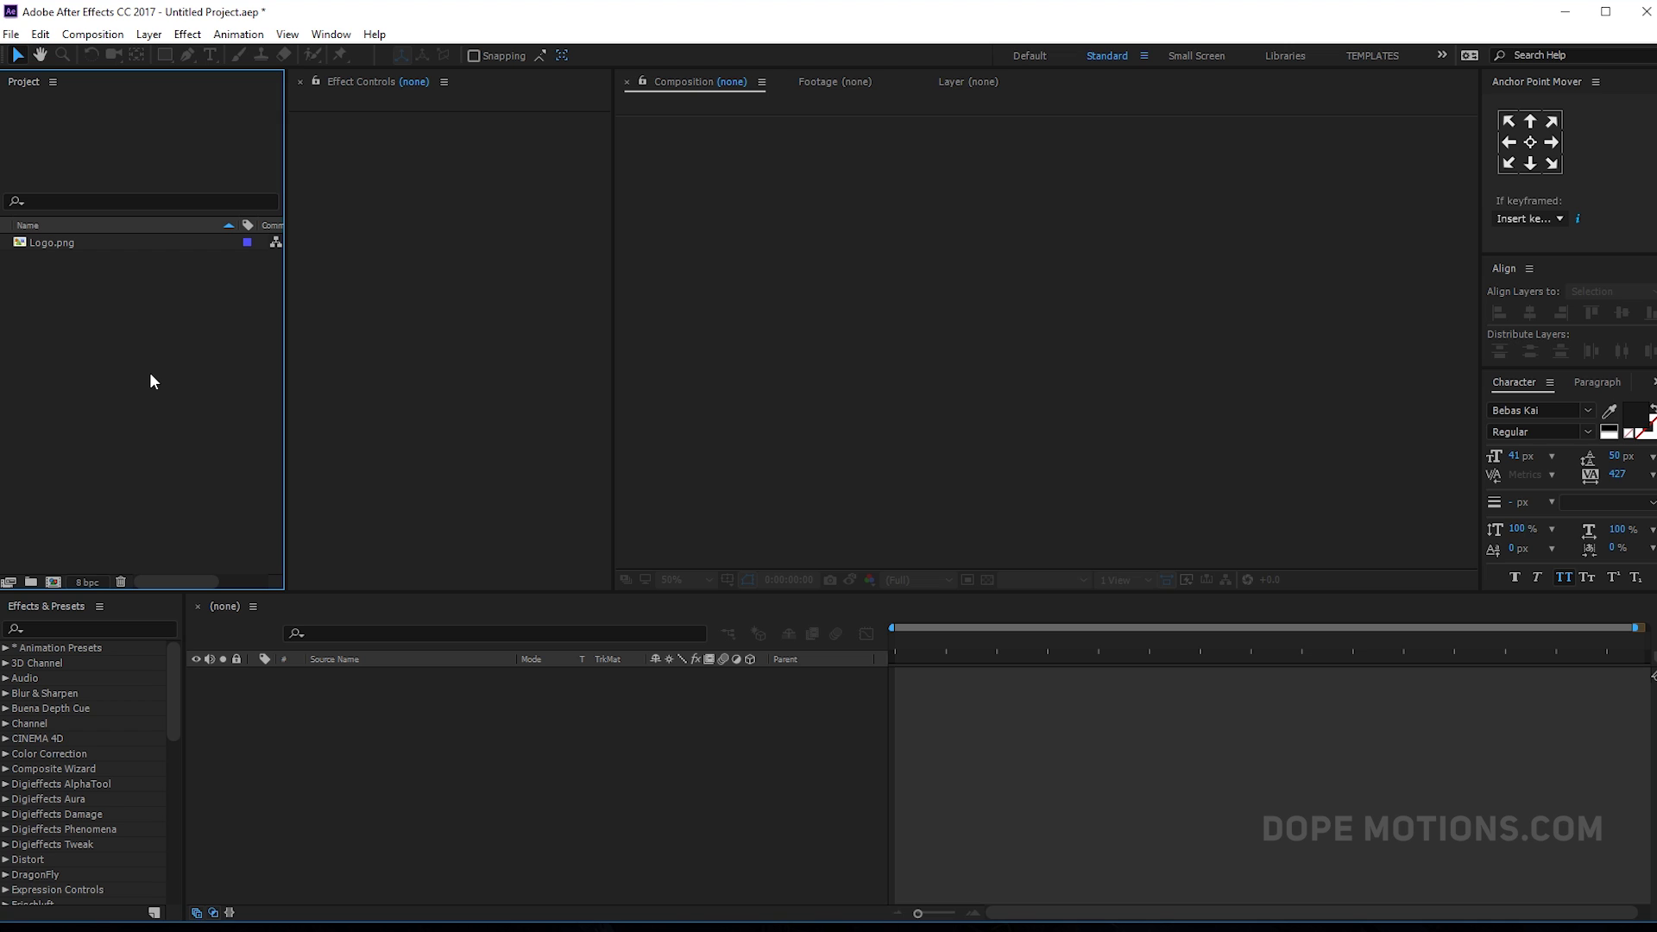
# - Create a composition named 'Main' at 60 fps, keeping 1920×1080 and 10 seconds
pyautogui.click(53, 581)
pyautogui.moveTo(780, 140); pyautogui.dragTo(551, 133)
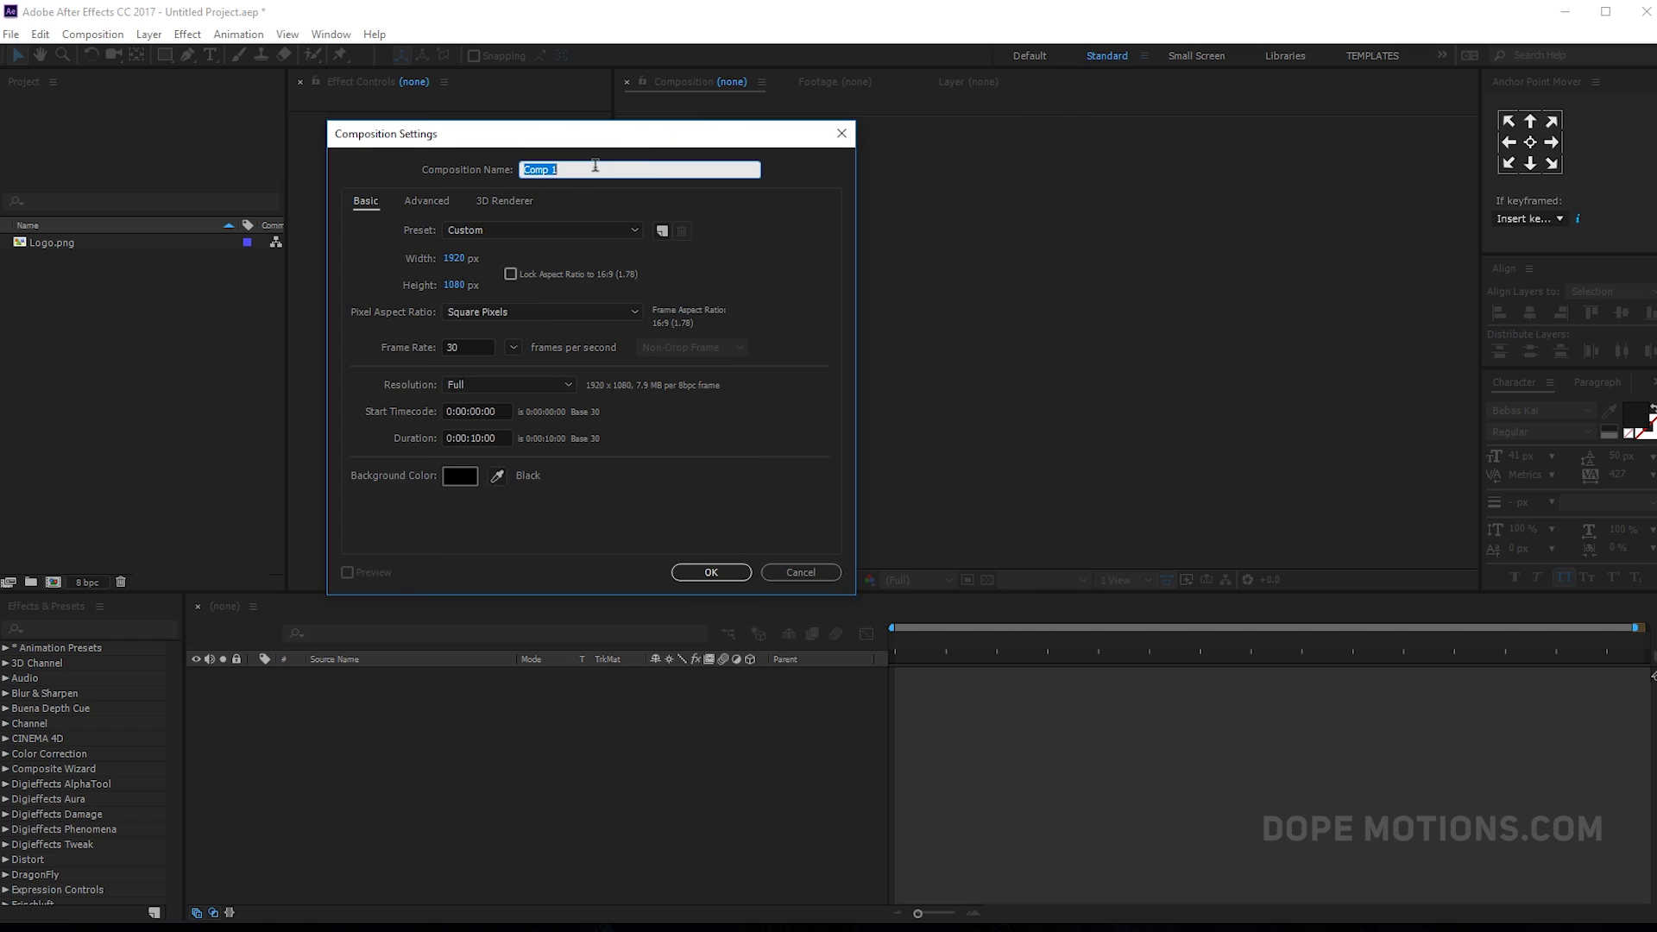
pyautogui.write('Main')
pyautogui.click(513, 347)
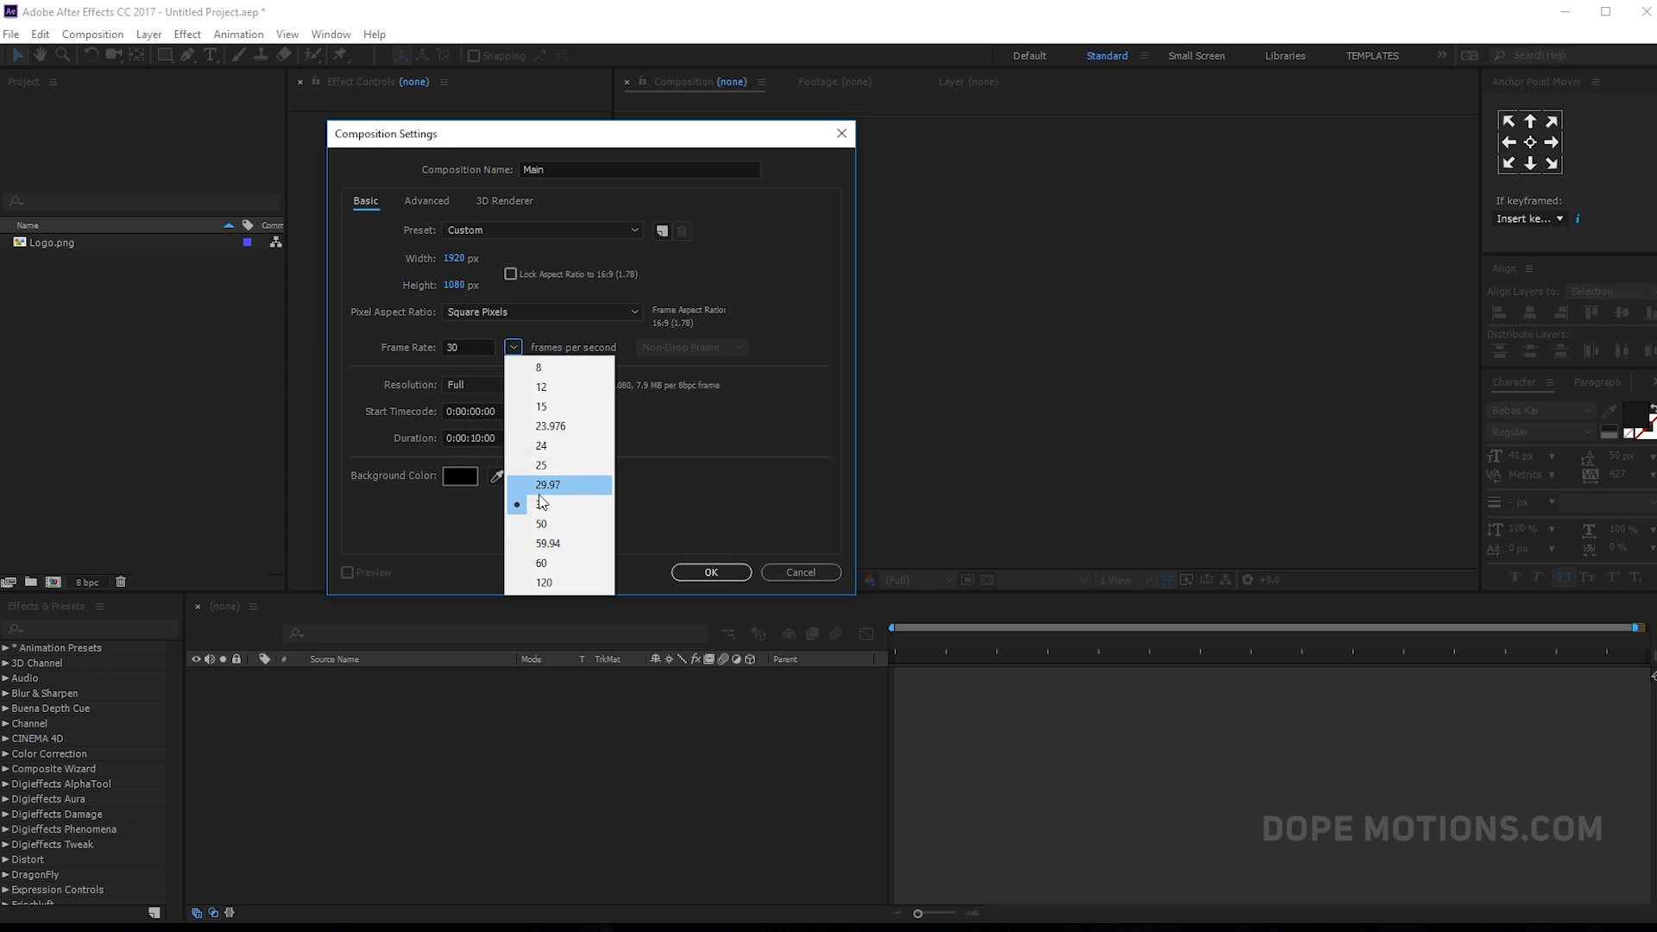
pyautogui.click(542, 566)
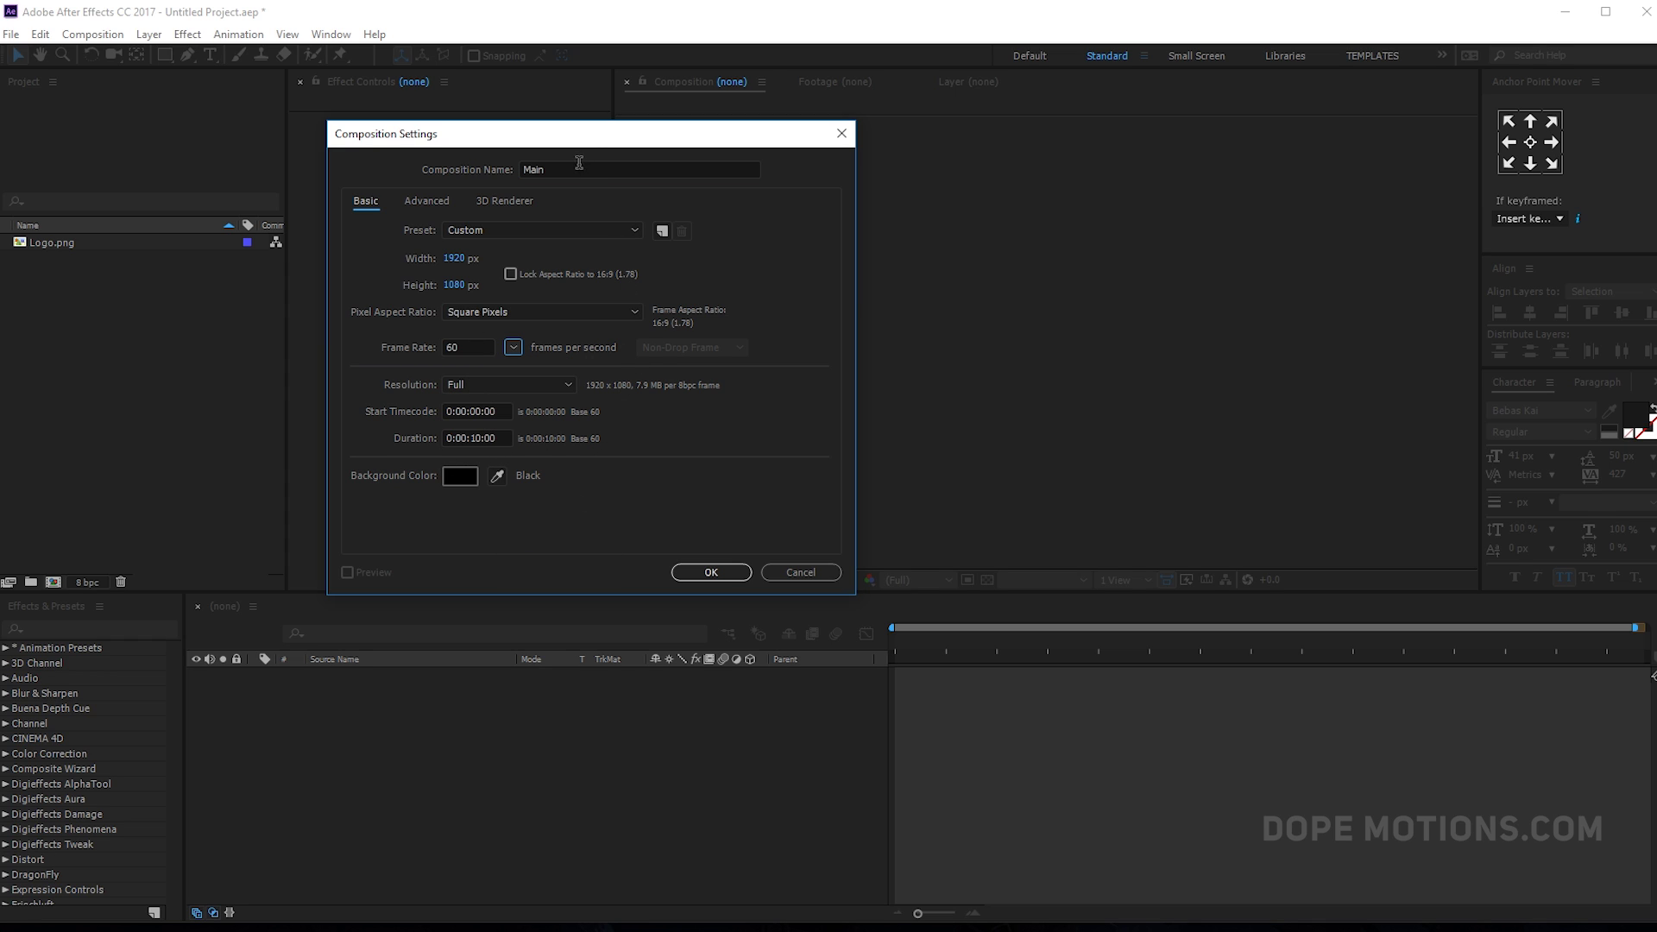
pyautogui.moveTo(570, 141); pyautogui.dragTo(592, 122)
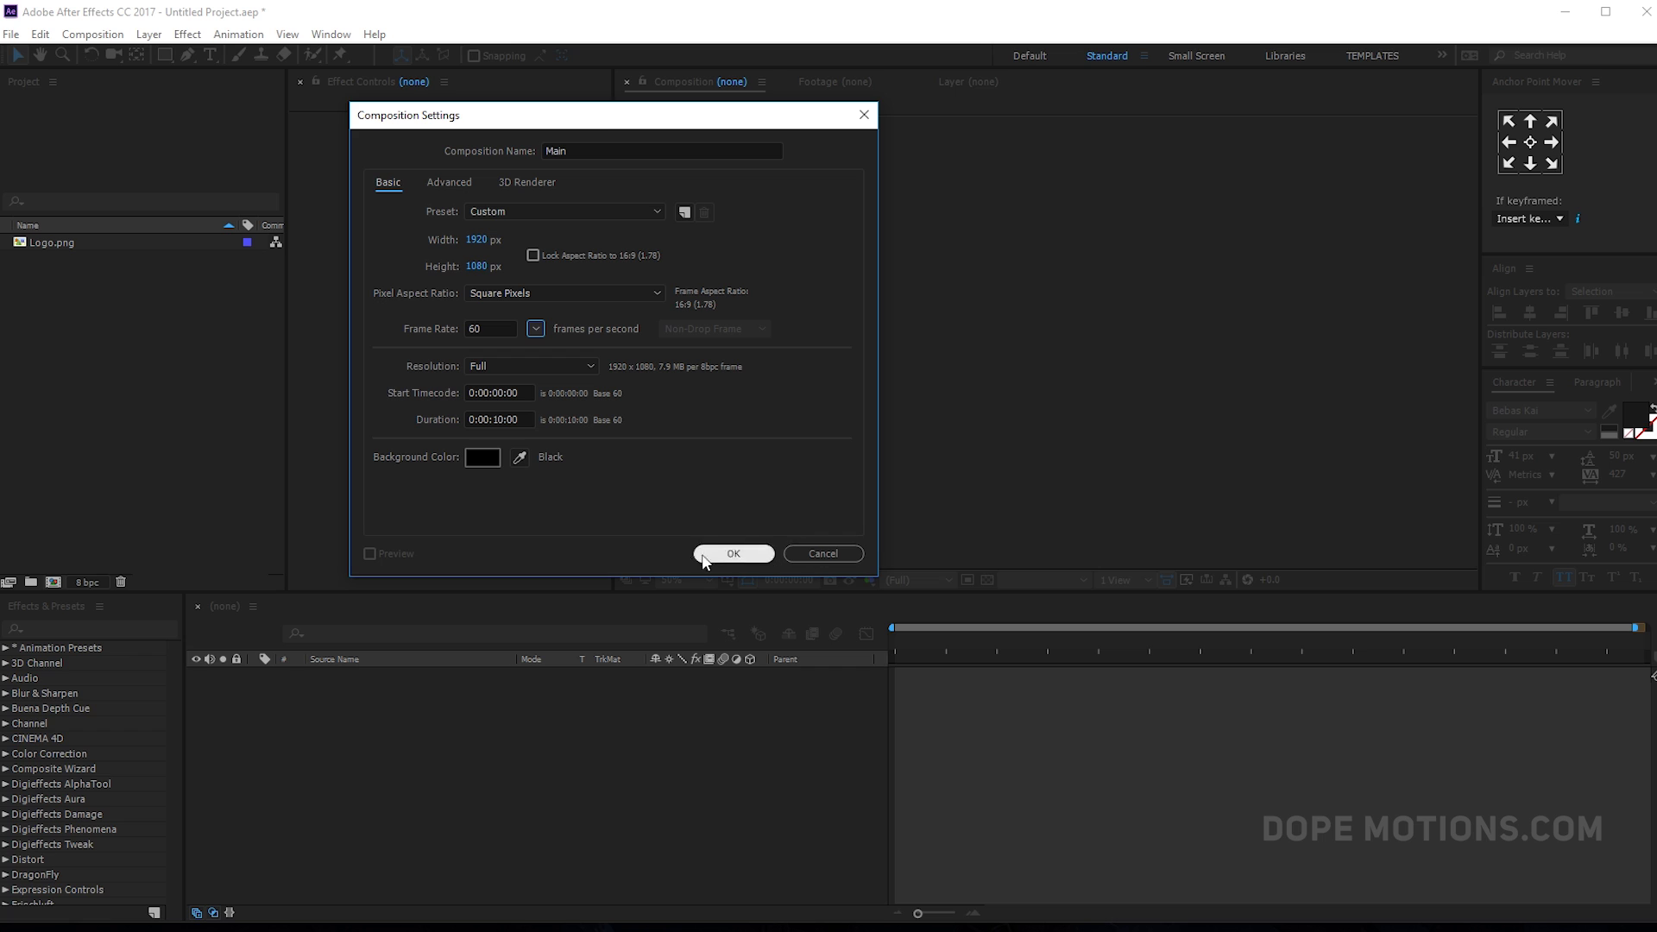
pyautogui.click(730, 556)
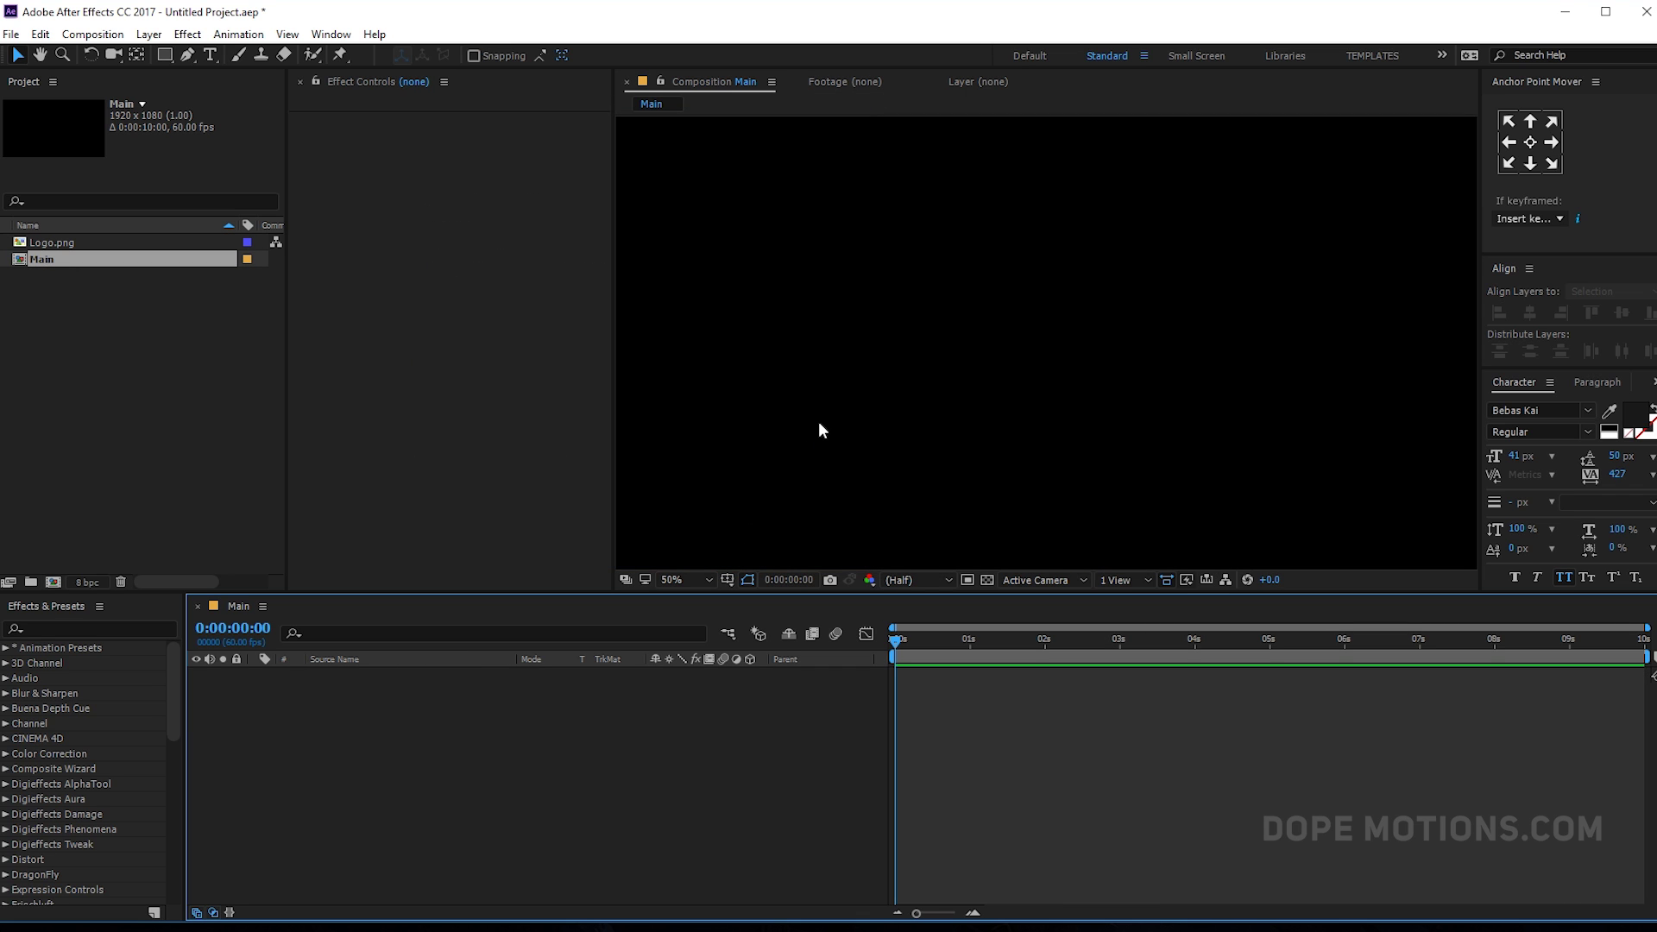
# - Create a second composition named 'Logo'
pyautogui.click(53, 582)
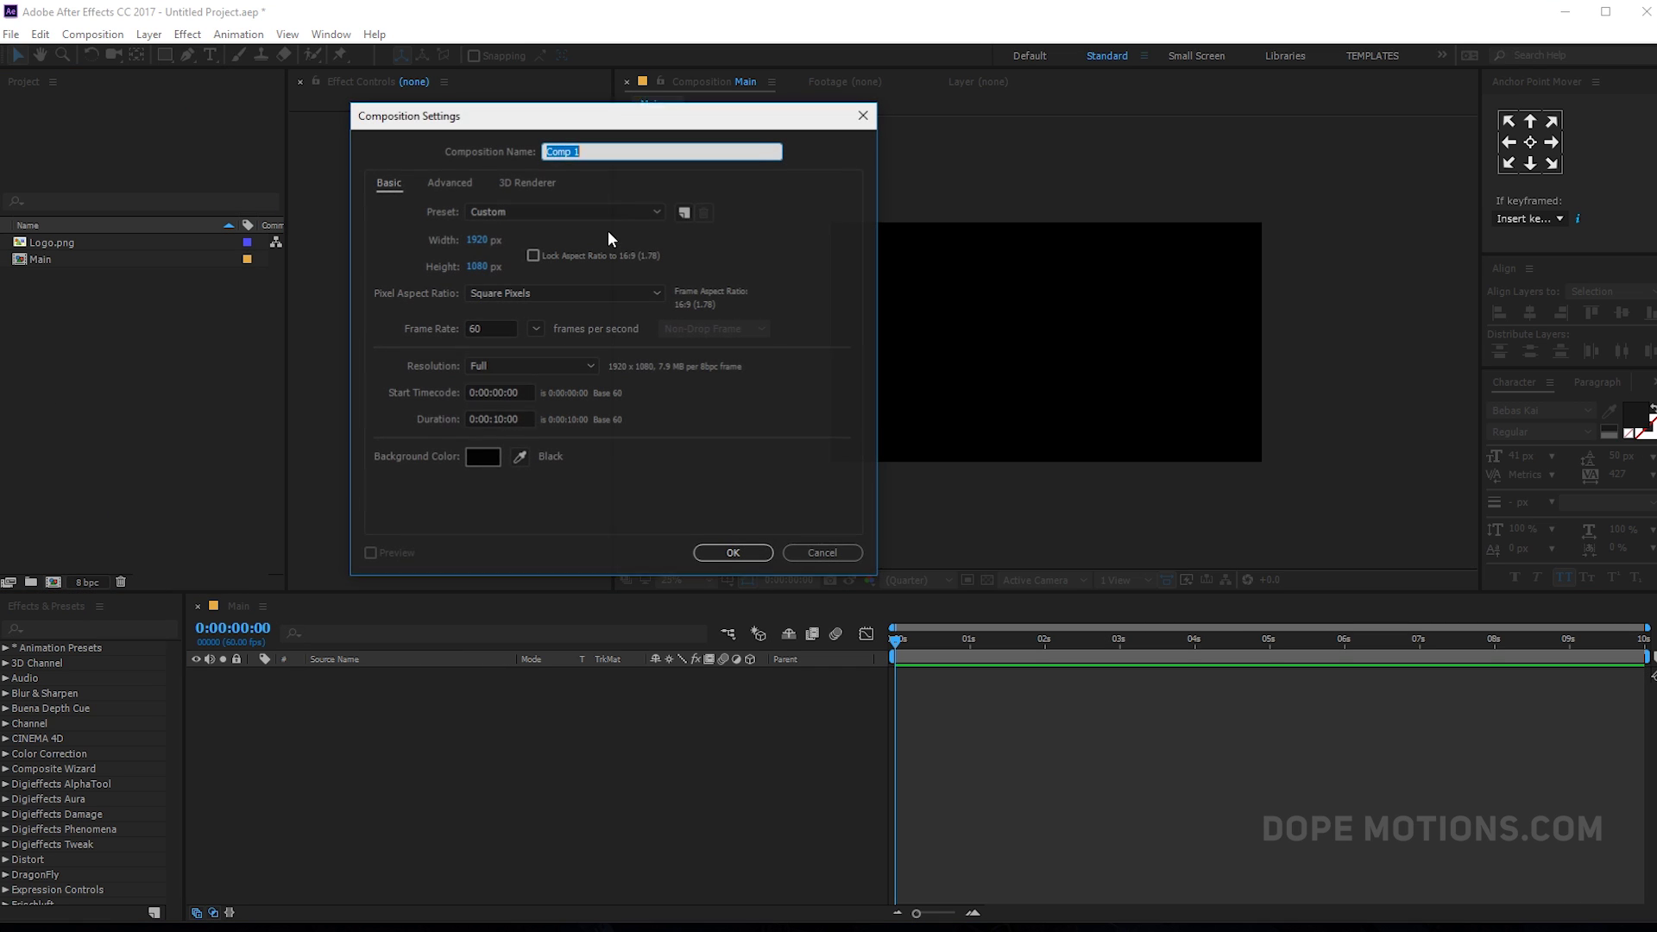
pyautogui.moveTo(566, 129); pyautogui.dragTo(565, 183)
pyautogui.click(634, 168)
pyautogui.write('Logo')
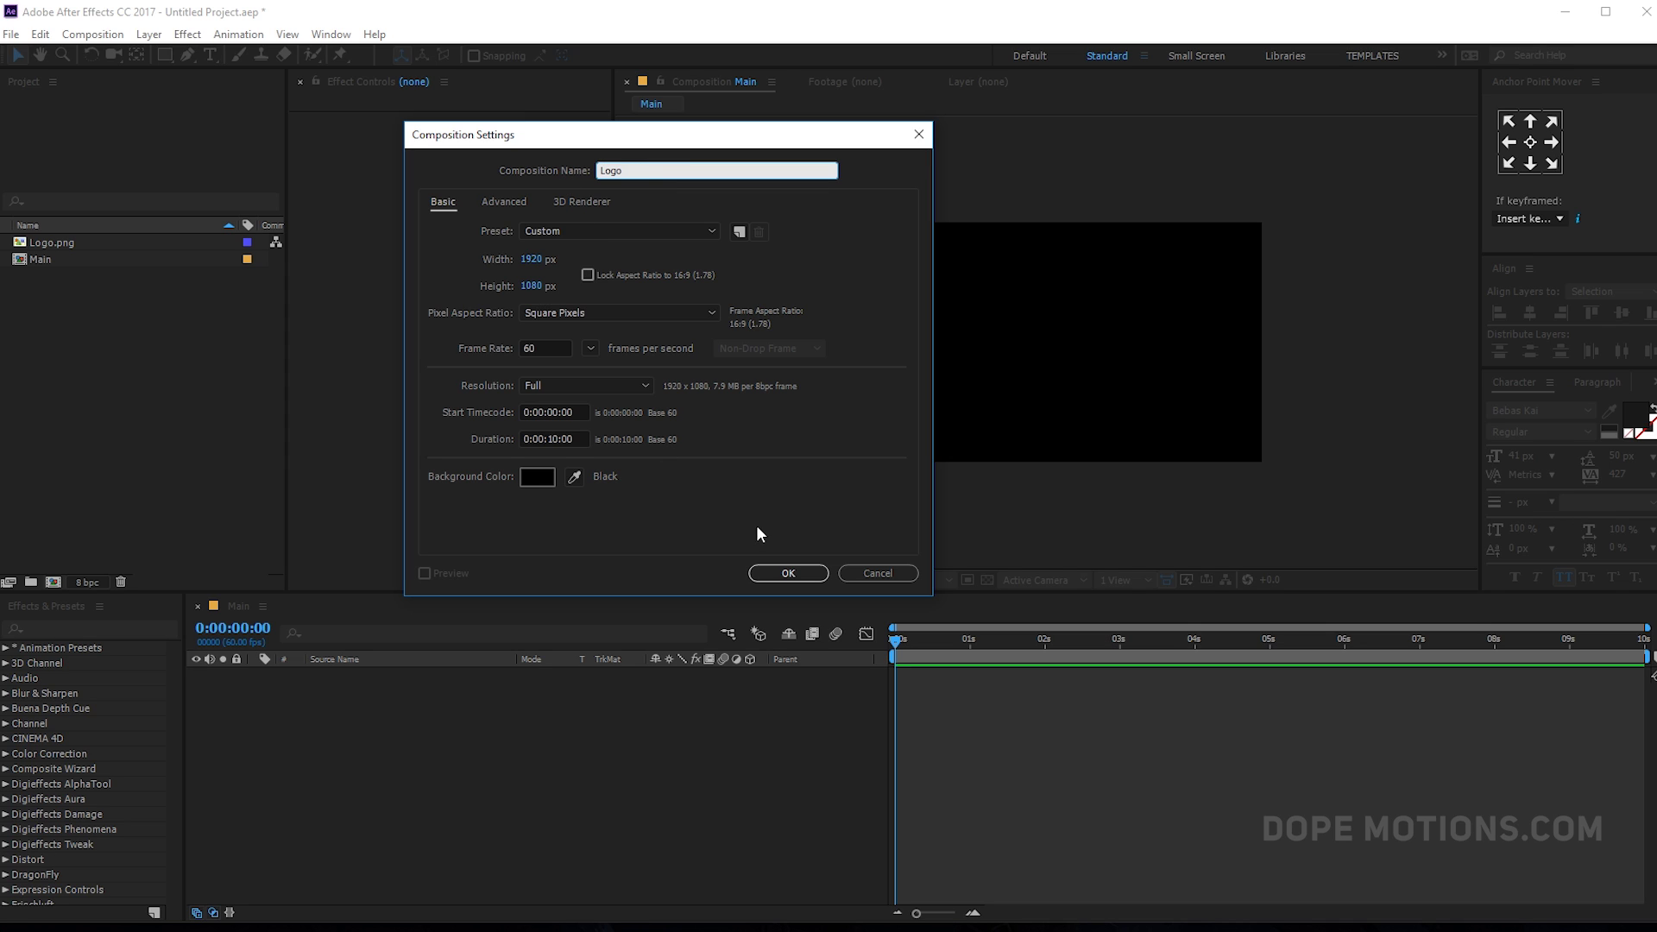
pyautogui.click(786, 573)
# - Place Logo.png into the Logo comp, then nest the Logo comp inside Main
pyautogui.click(54, 261)
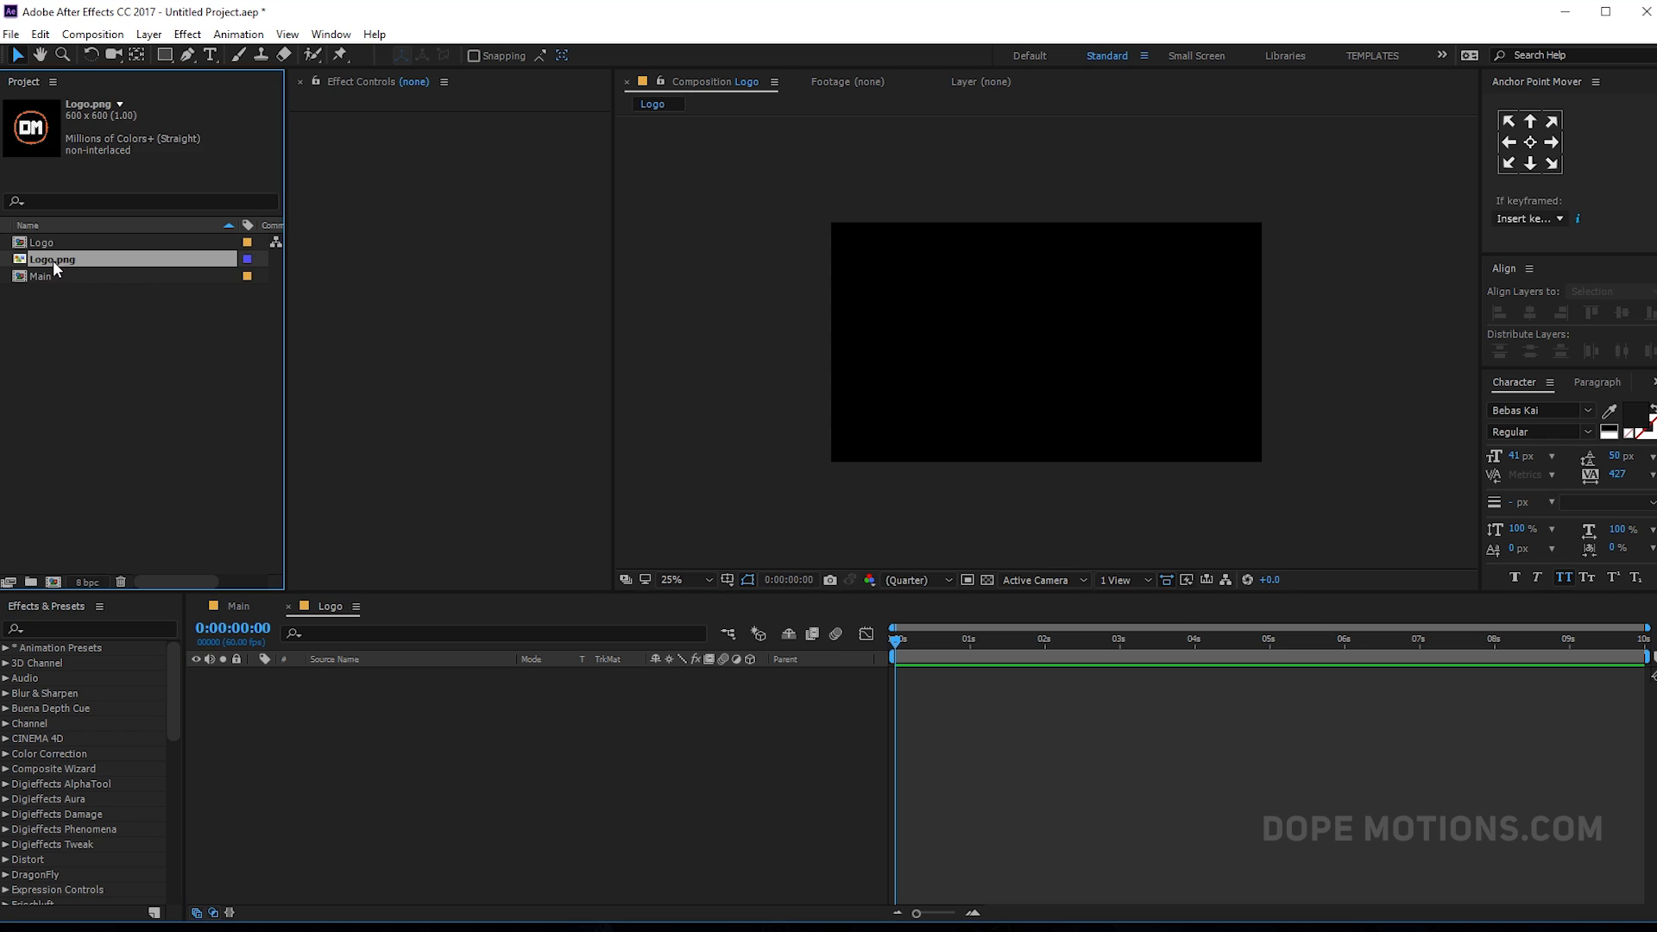
pyautogui.moveTo(53, 259); pyautogui.dragTo(292, 702)
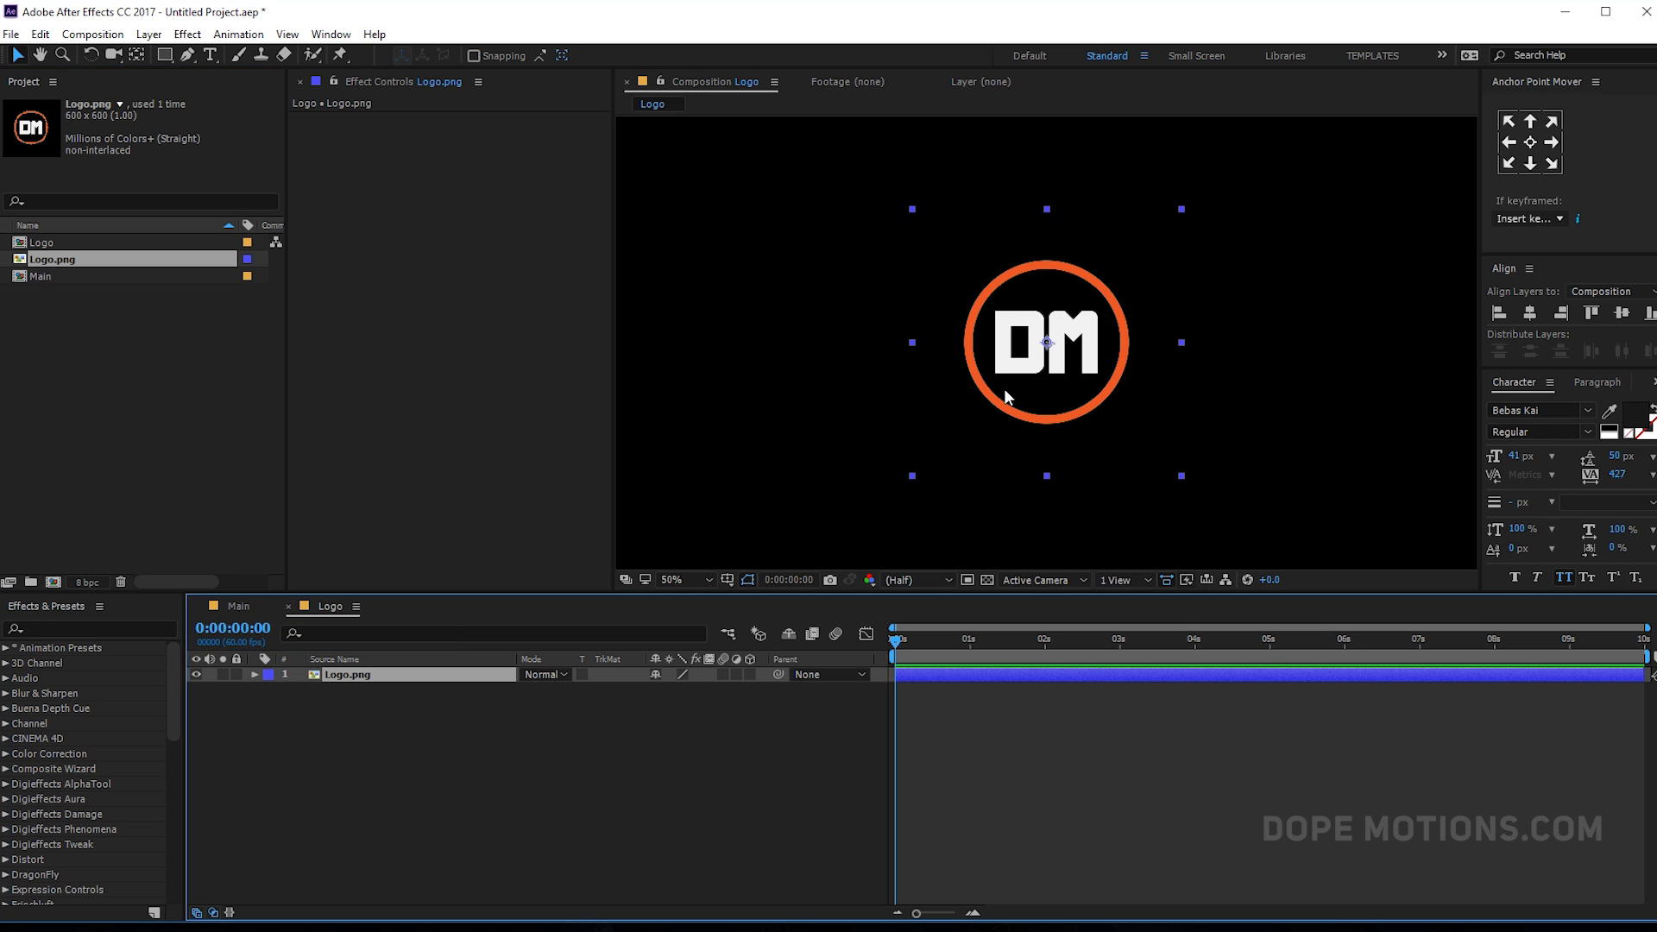
pyautogui.click(250, 608)
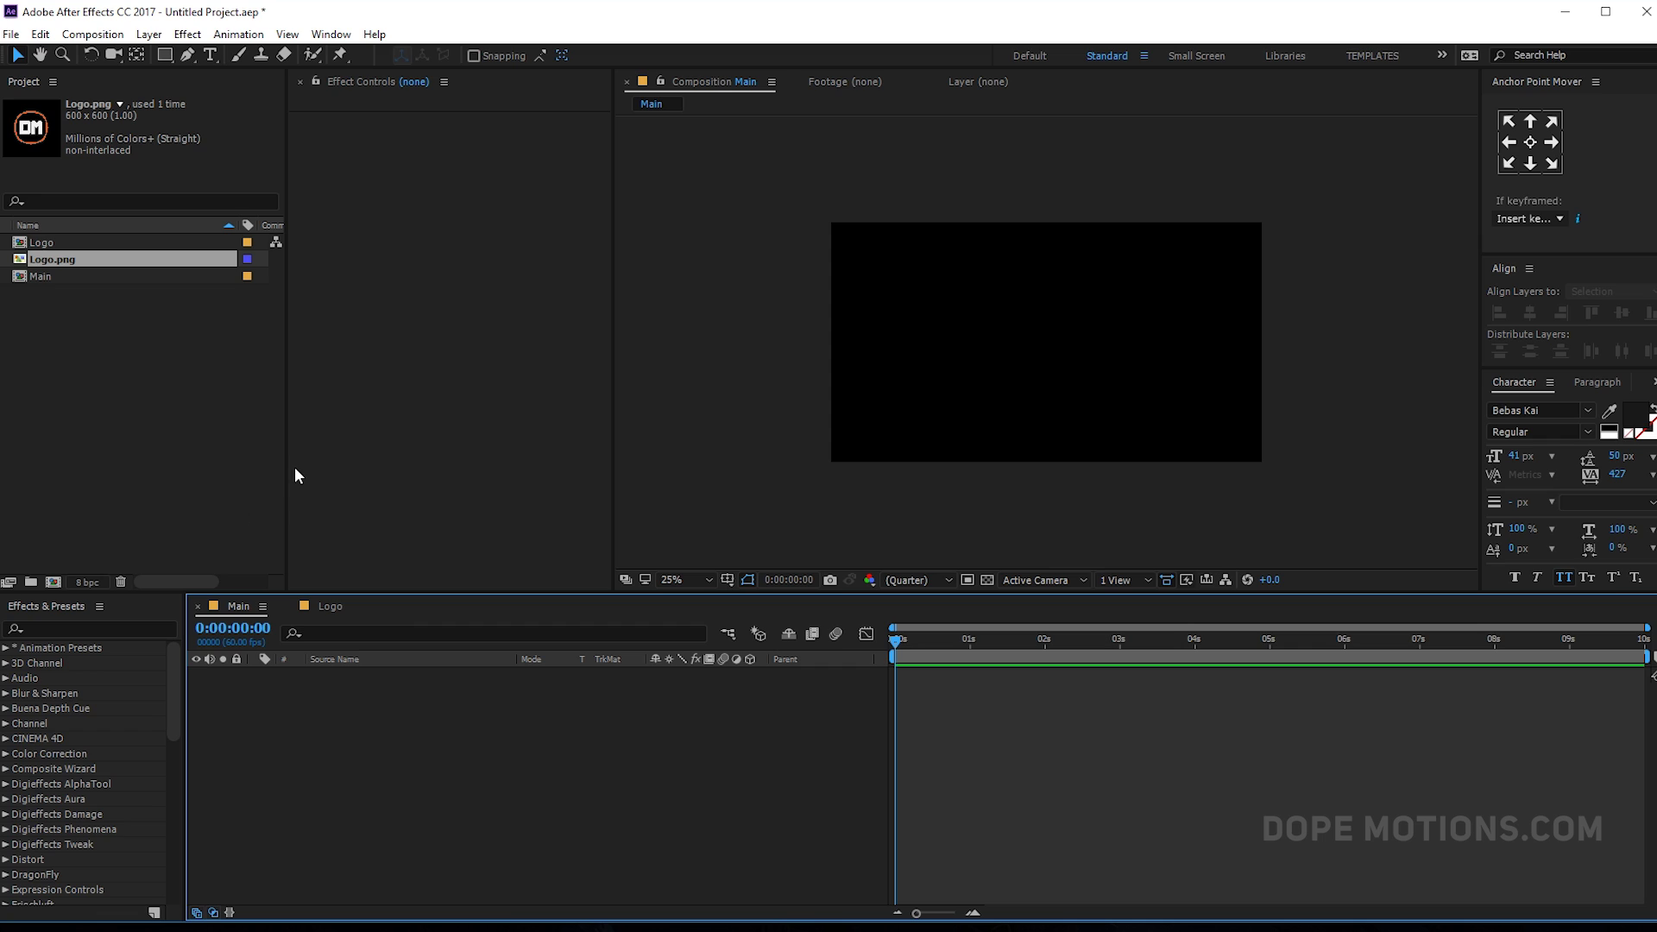
pyautogui.click(55, 245)
pyautogui.moveTo(55, 245); pyautogui.dragTo(309, 744)
pyautogui.scroll(2, 1058, 418)
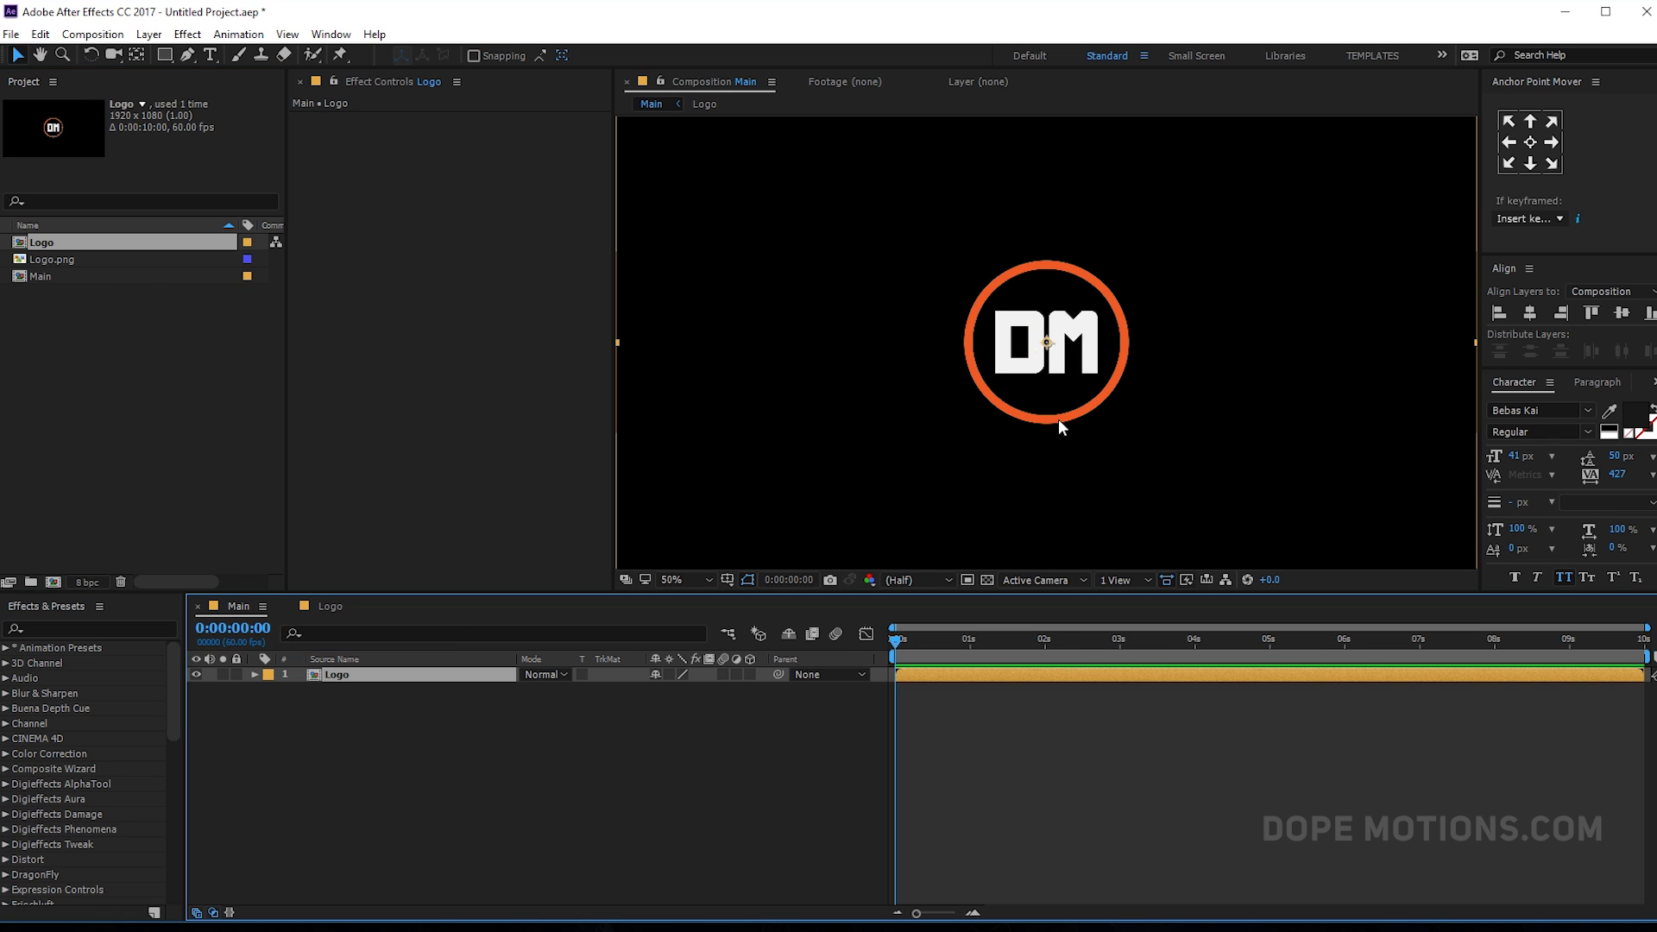
pyautogui.scroll(-2, 1058, 417)
pyautogui.click(427, 835)
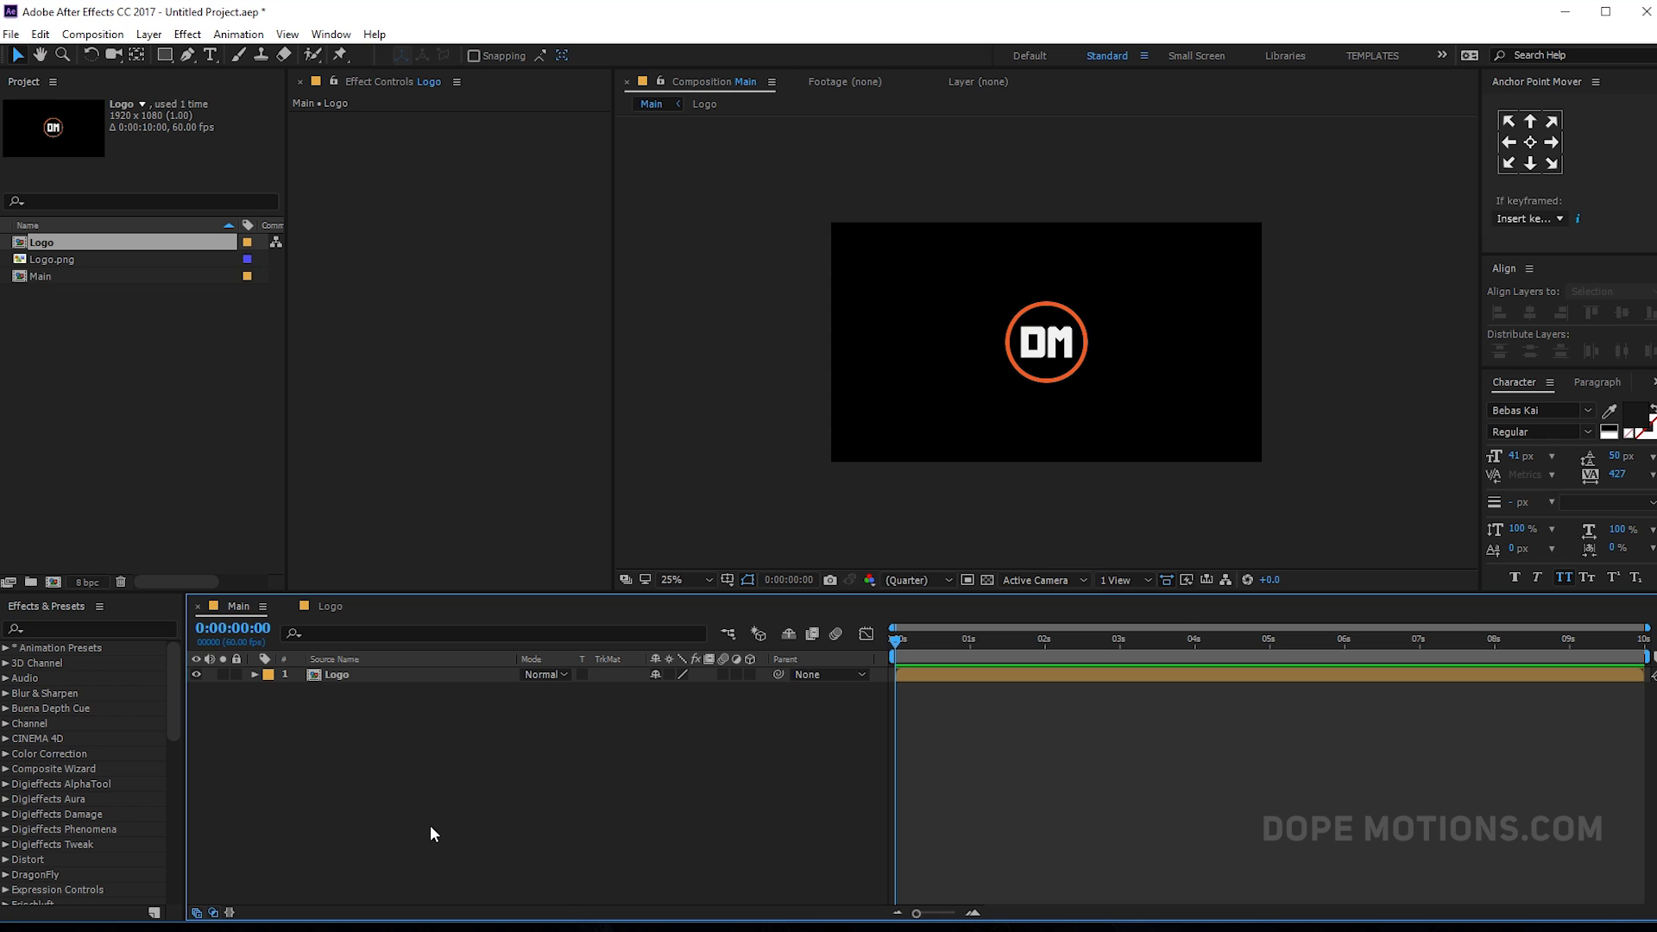
# - Create a solid named 'BG' and apply Gradient Ramp to it
pyautogui.hotkey('ctrl', 'y')
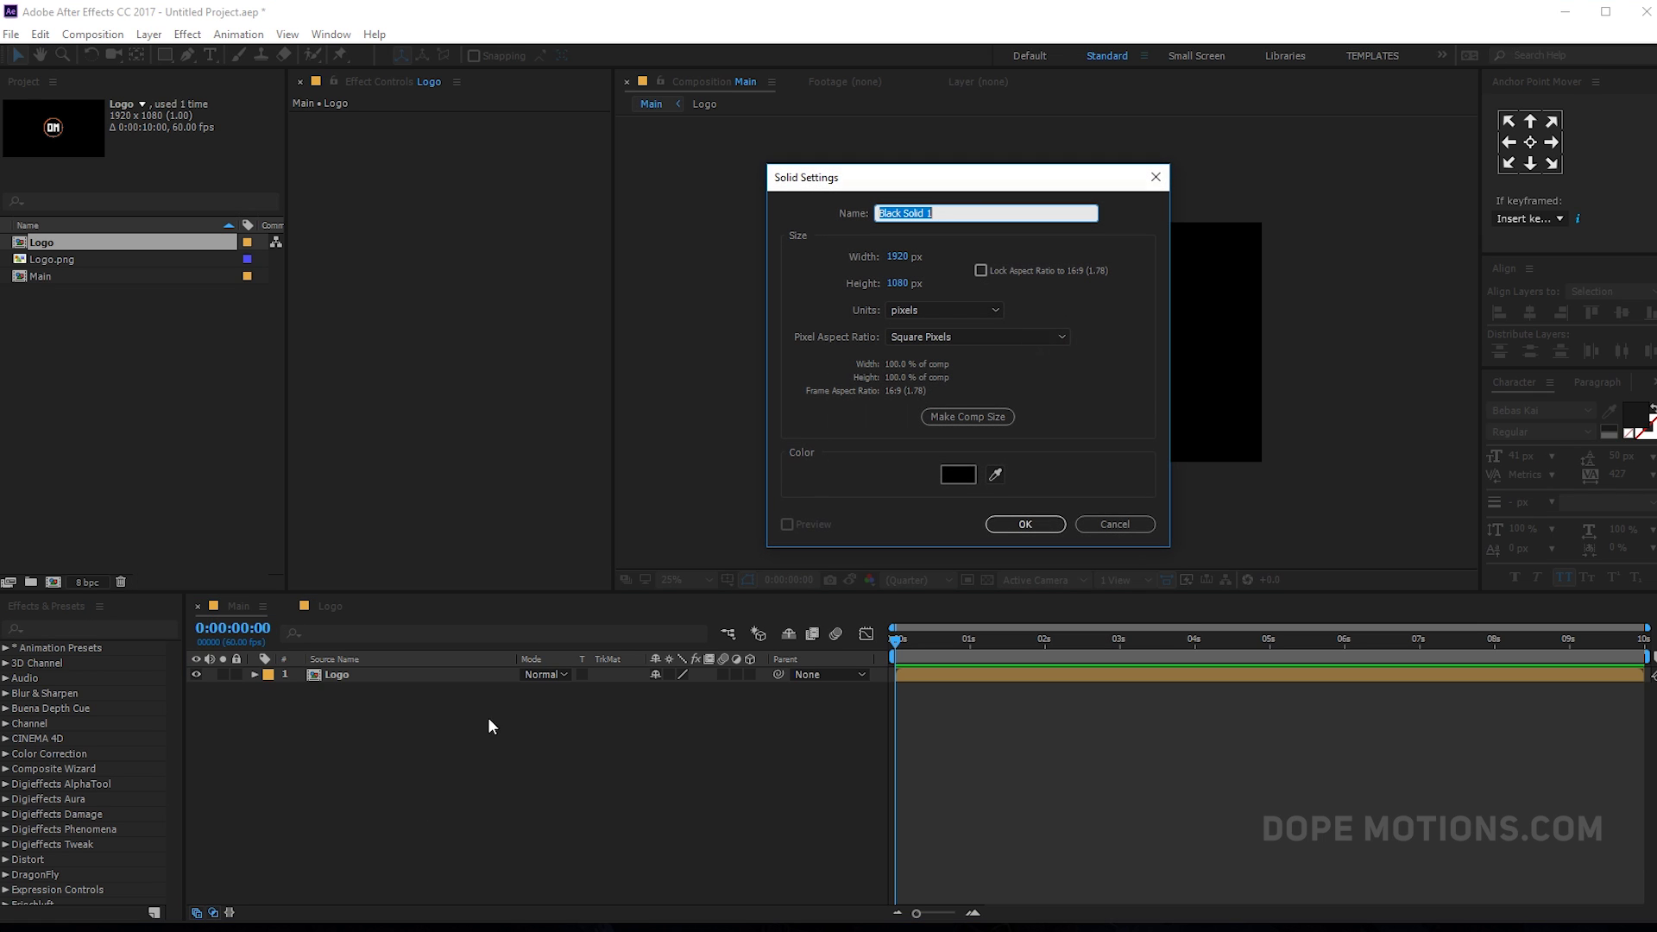
pyautogui.write('BG')
pyautogui.click(1025, 524)
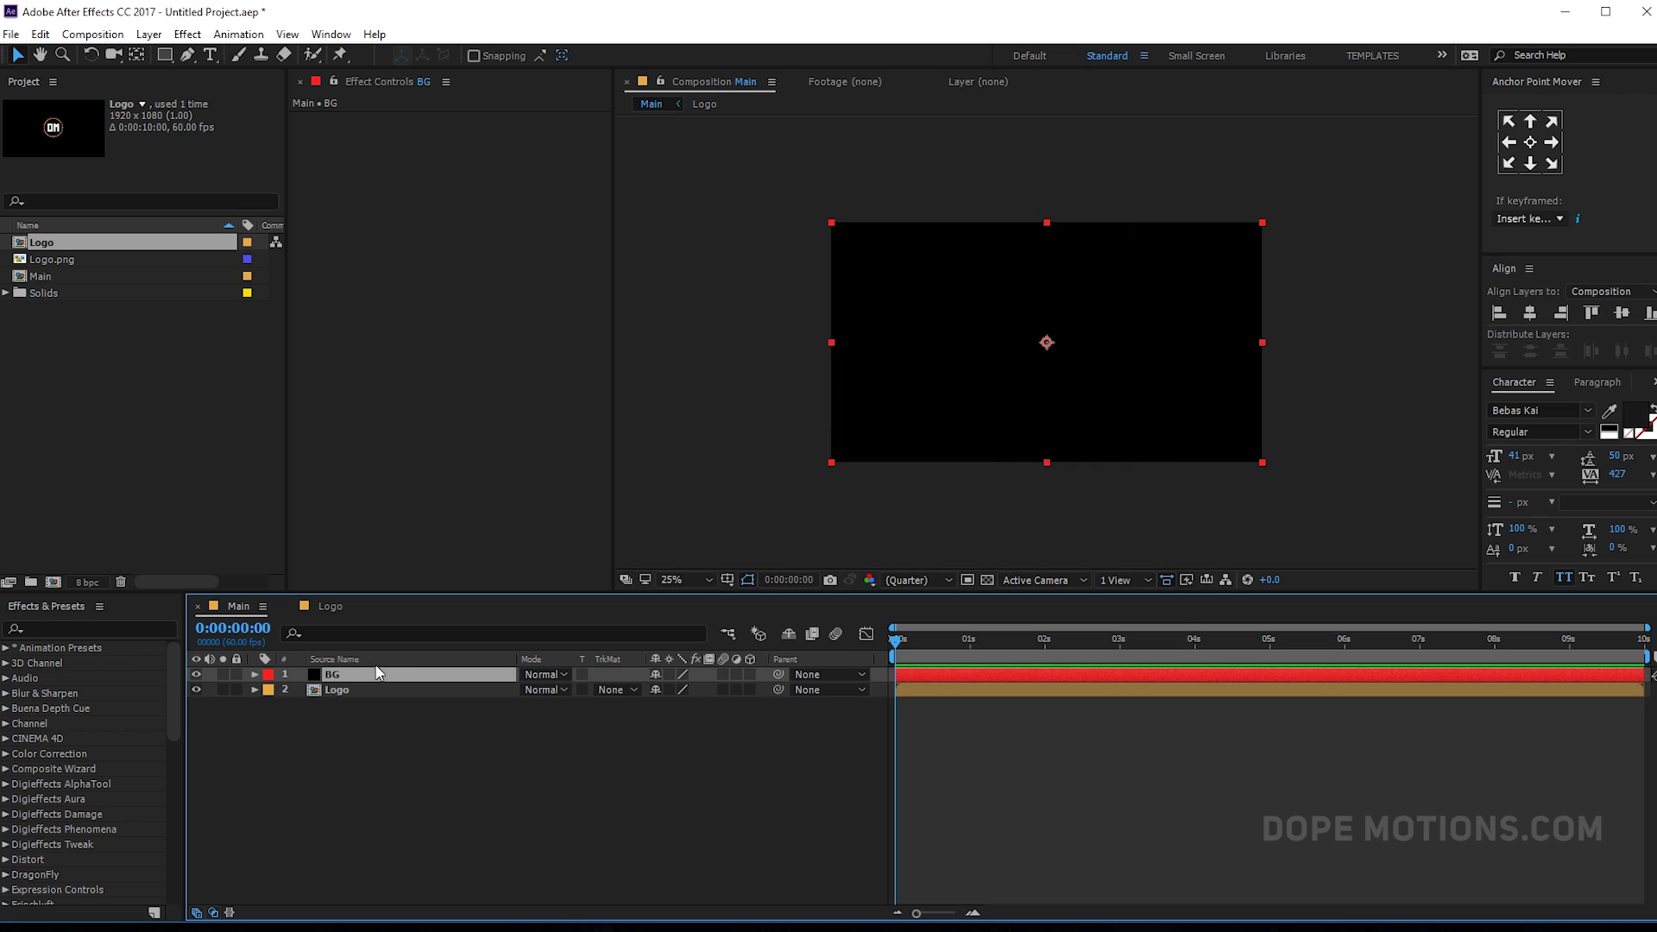
pyautogui.hotkey('ctrl', 'space')
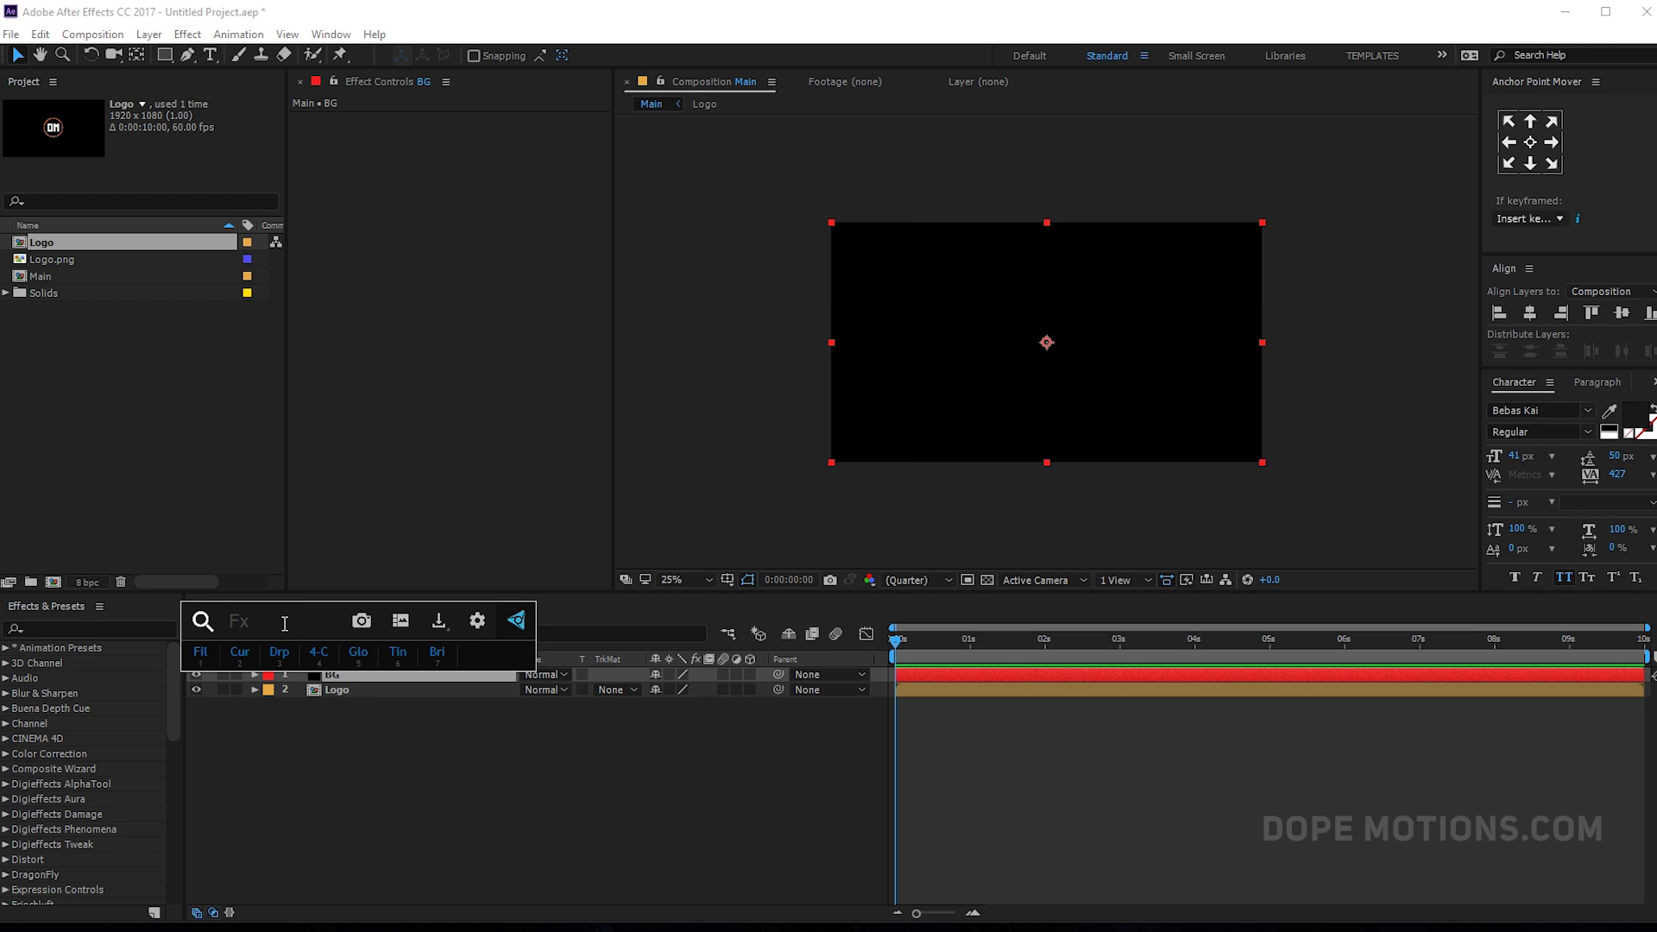
pyautogui.write('ram')
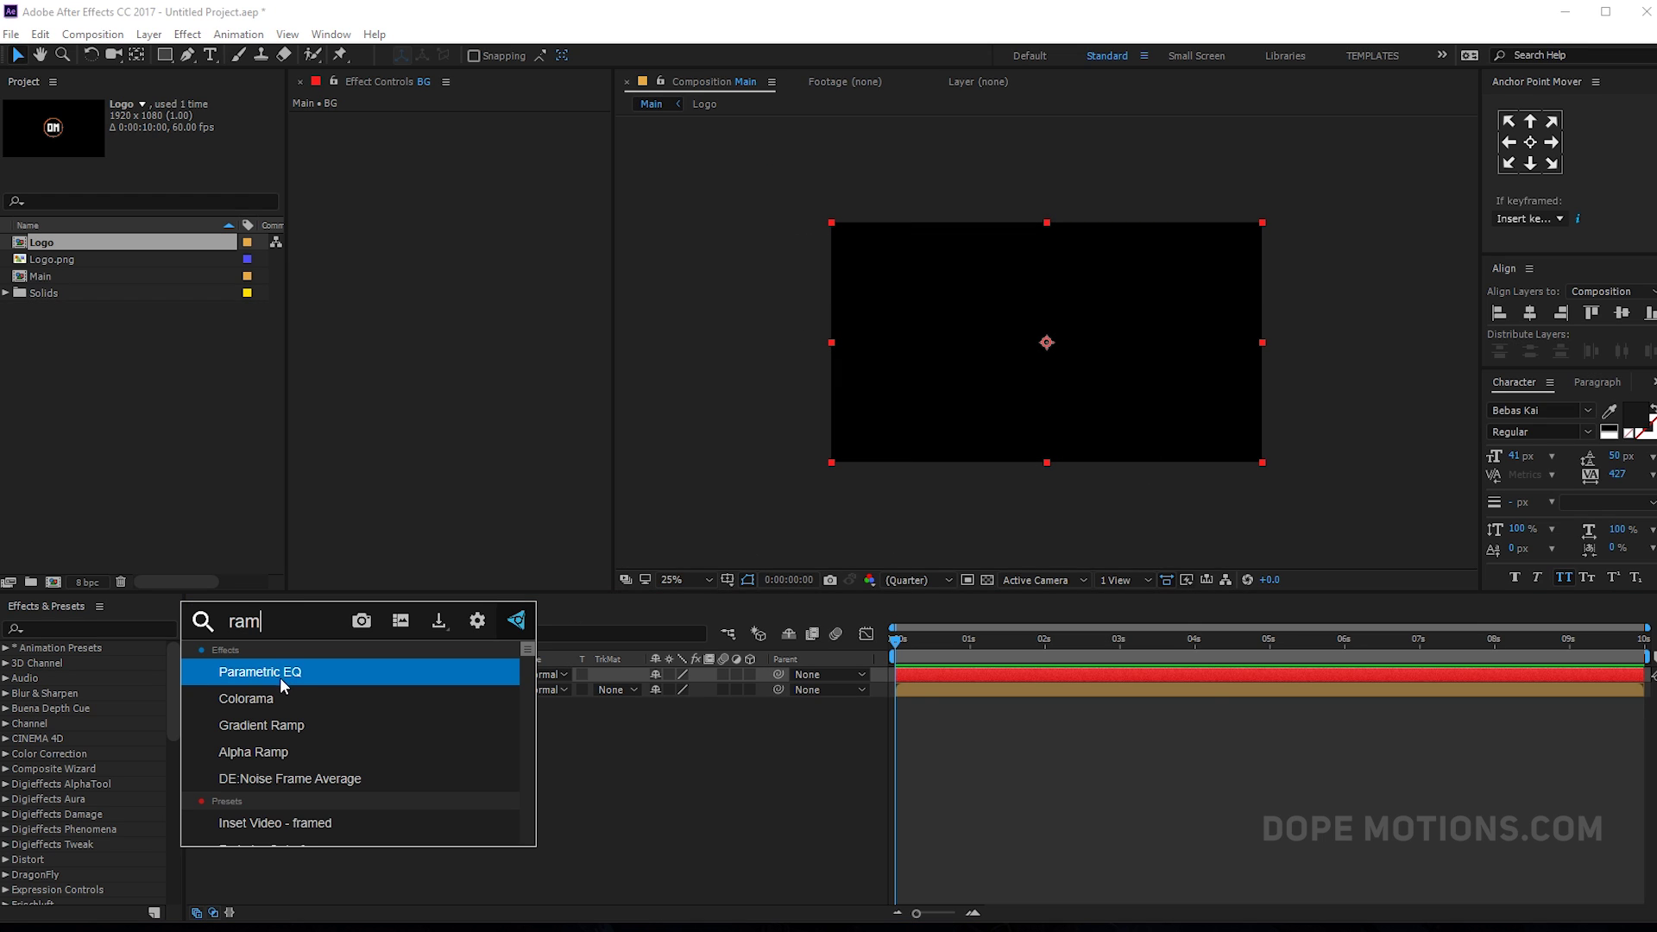
pyautogui.hotkey('ctrl', 'a')
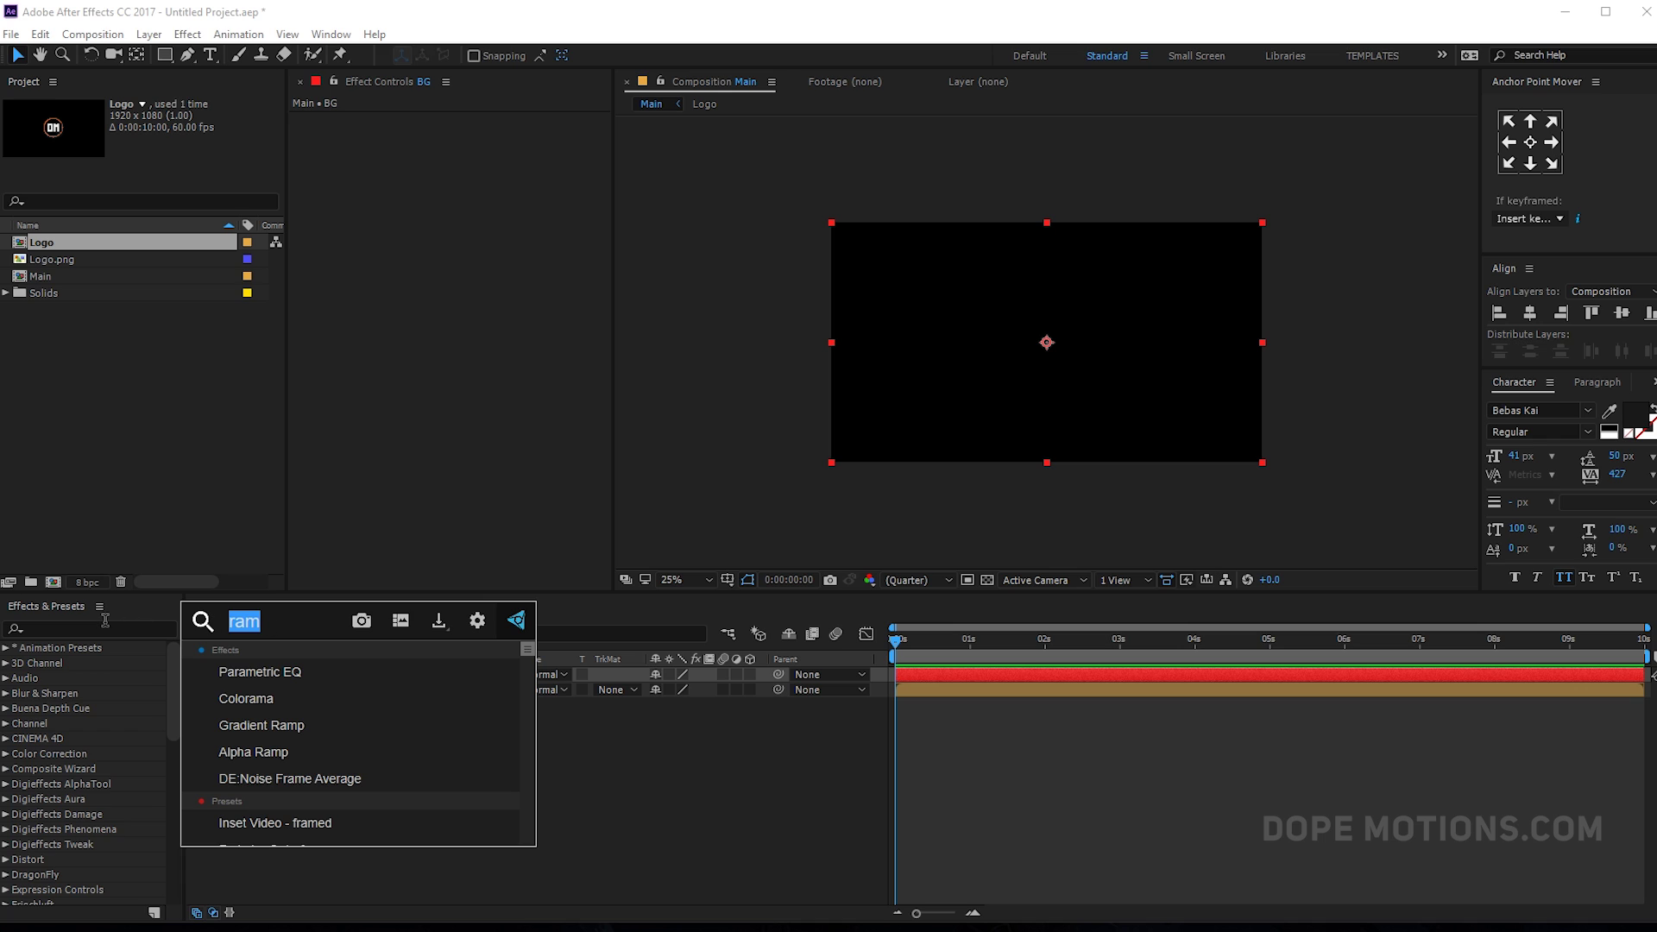
pyautogui.write('gr')
pyautogui.click(290, 726)
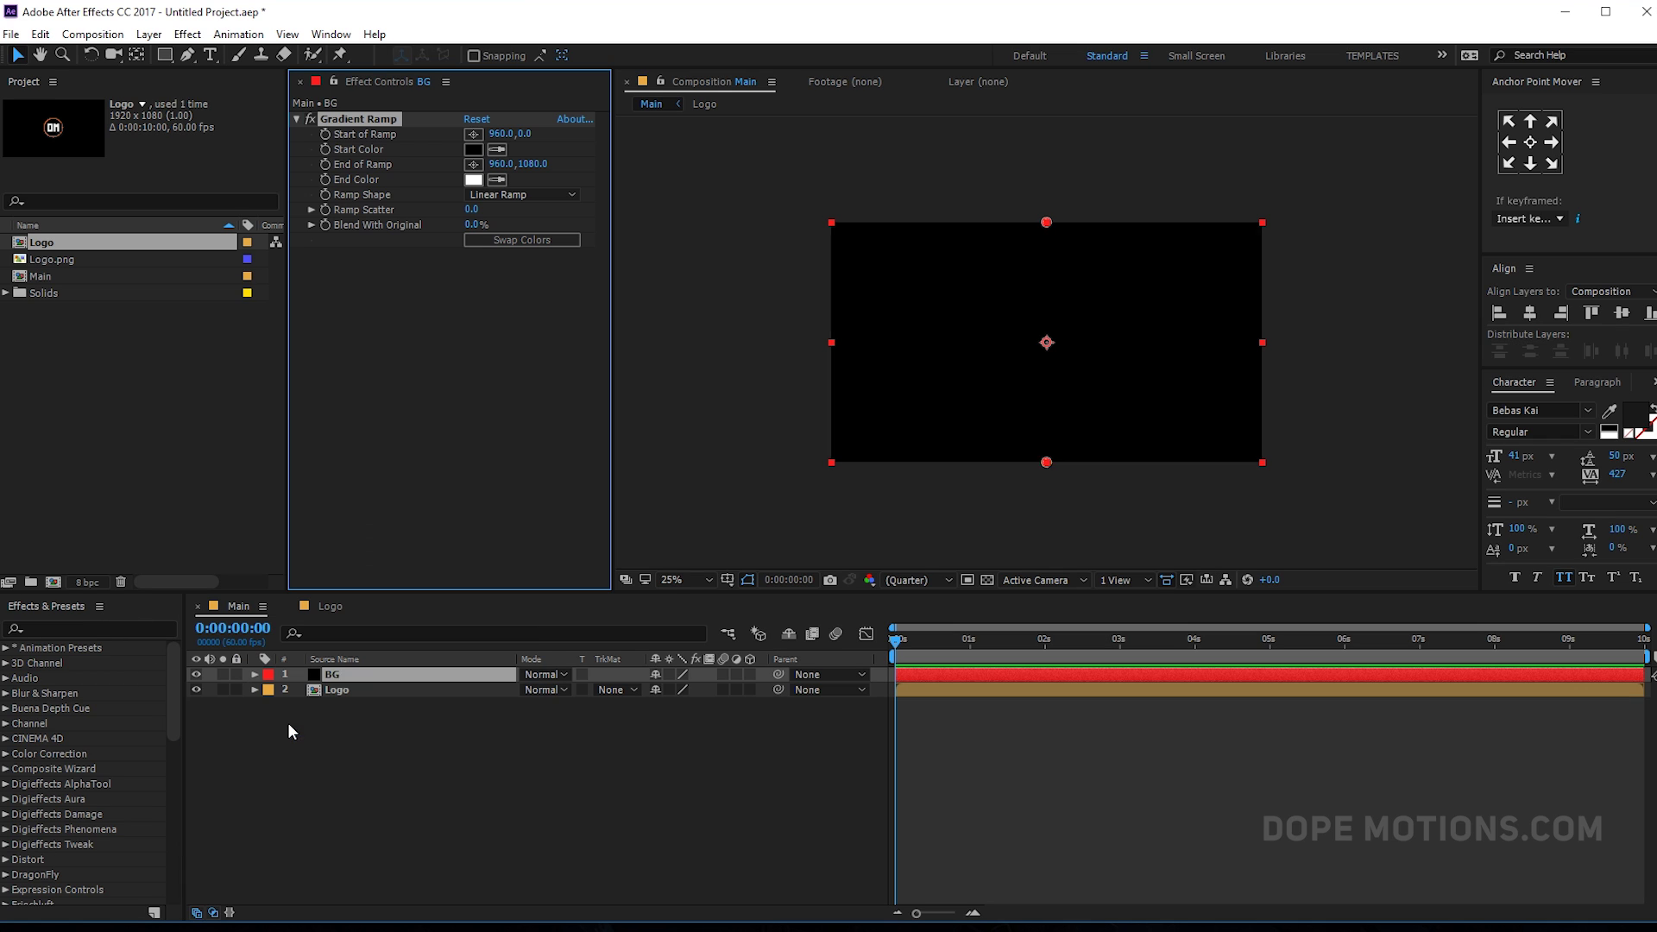
# - Swap the gradient colours, make the end colour grey, and set Ramp Shape to Radial
pyautogui.click(495, 244)
pyautogui.click(473, 178)
pyautogui.moveTo(1036, 621); pyautogui.dragTo(938, 680)
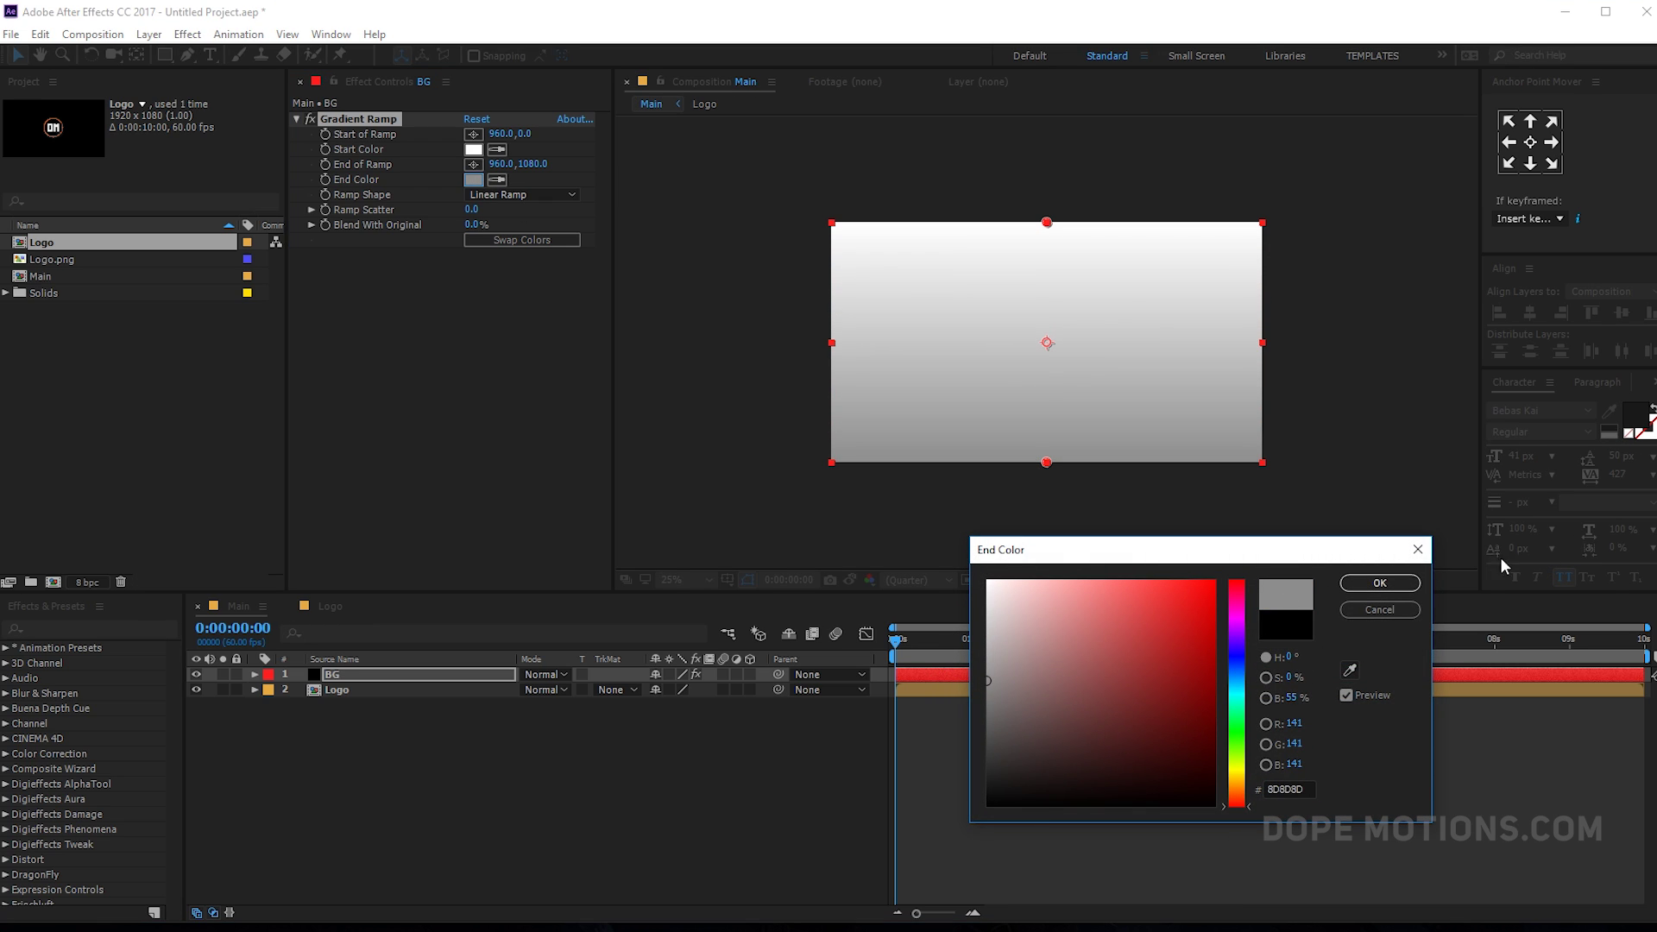
pyautogui.click(1378, 583)
pyautogui.click(510, 194)
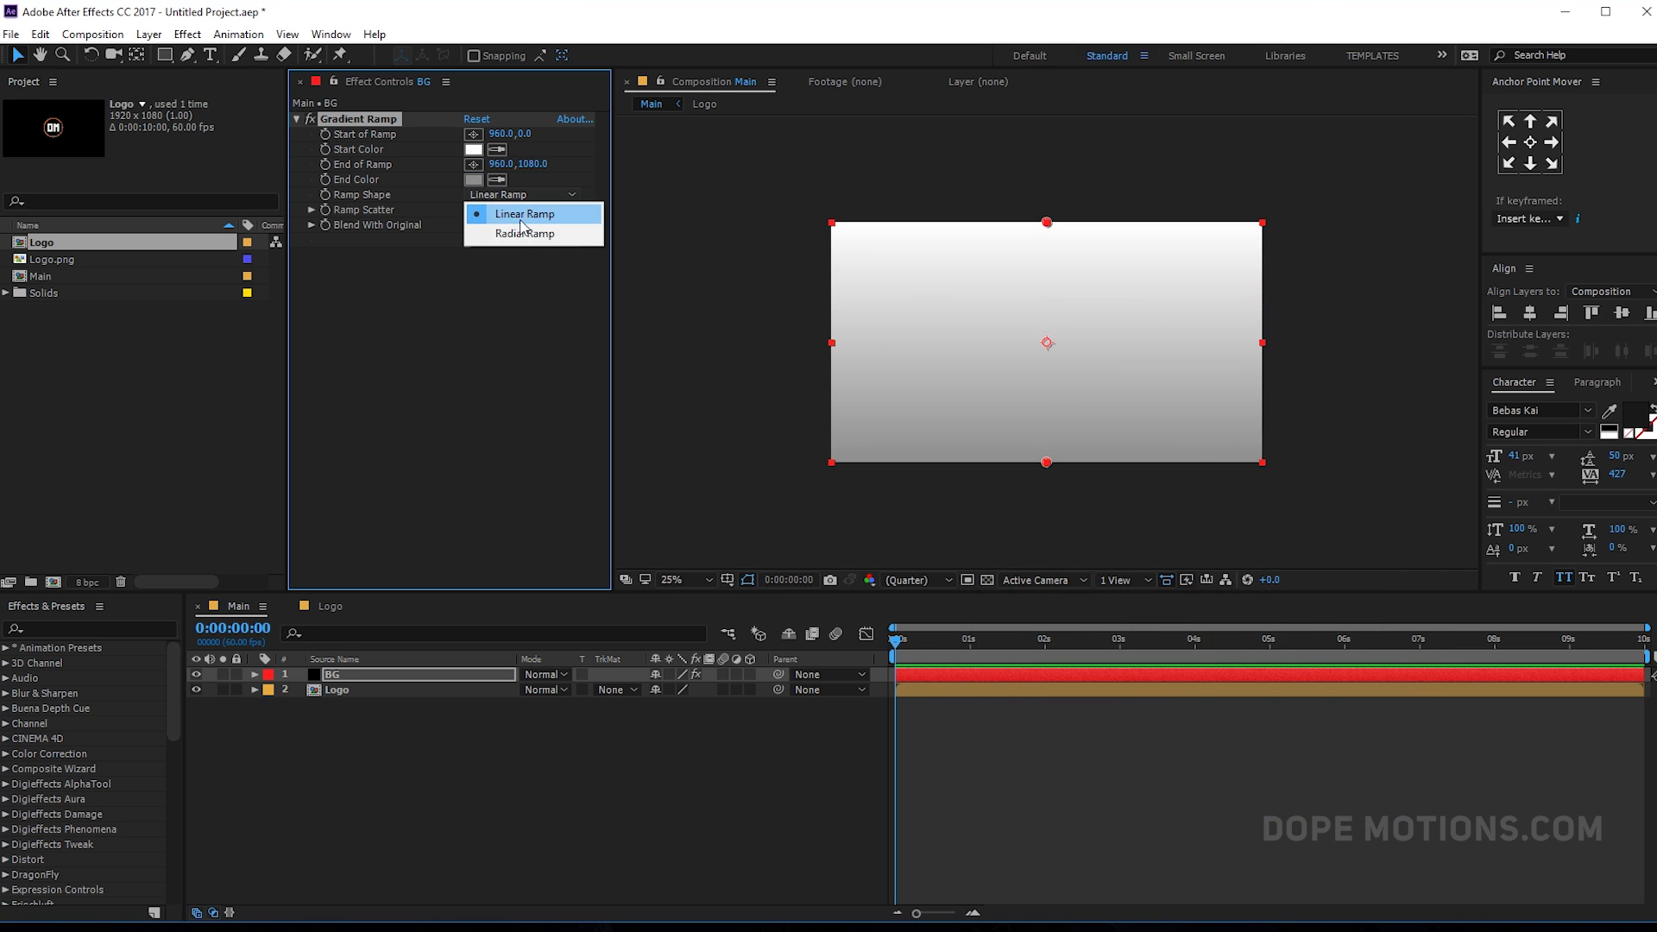
pyautogui.click(523, 233)
# - Move the gradient start to the centre and the end to the lower-left, with Ramp Scatter 50
pyautogui.moveTo(1049, 222); pyautogui.dragTo(1046, 325)
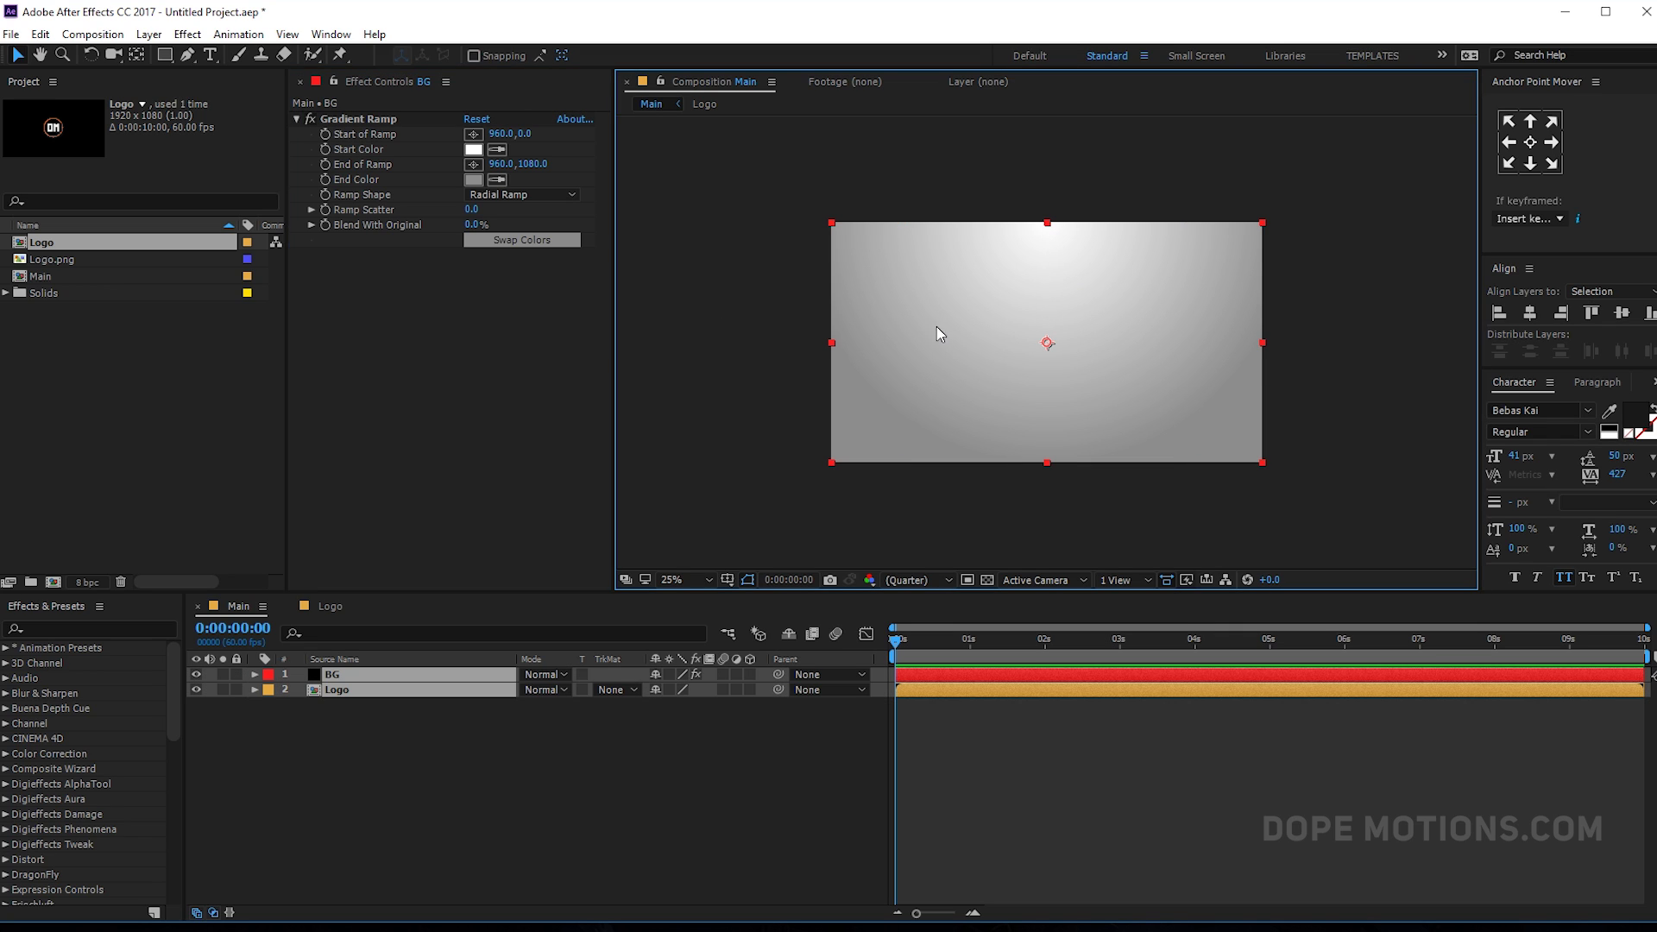
pyautogui.click(345, 121)
pyautogui.moveTo(1047, 223); pyautogui.dragTo(1047, 343)
pyautogui.moveTo(1021, 461); pyautogui.dragTo(846, 473)
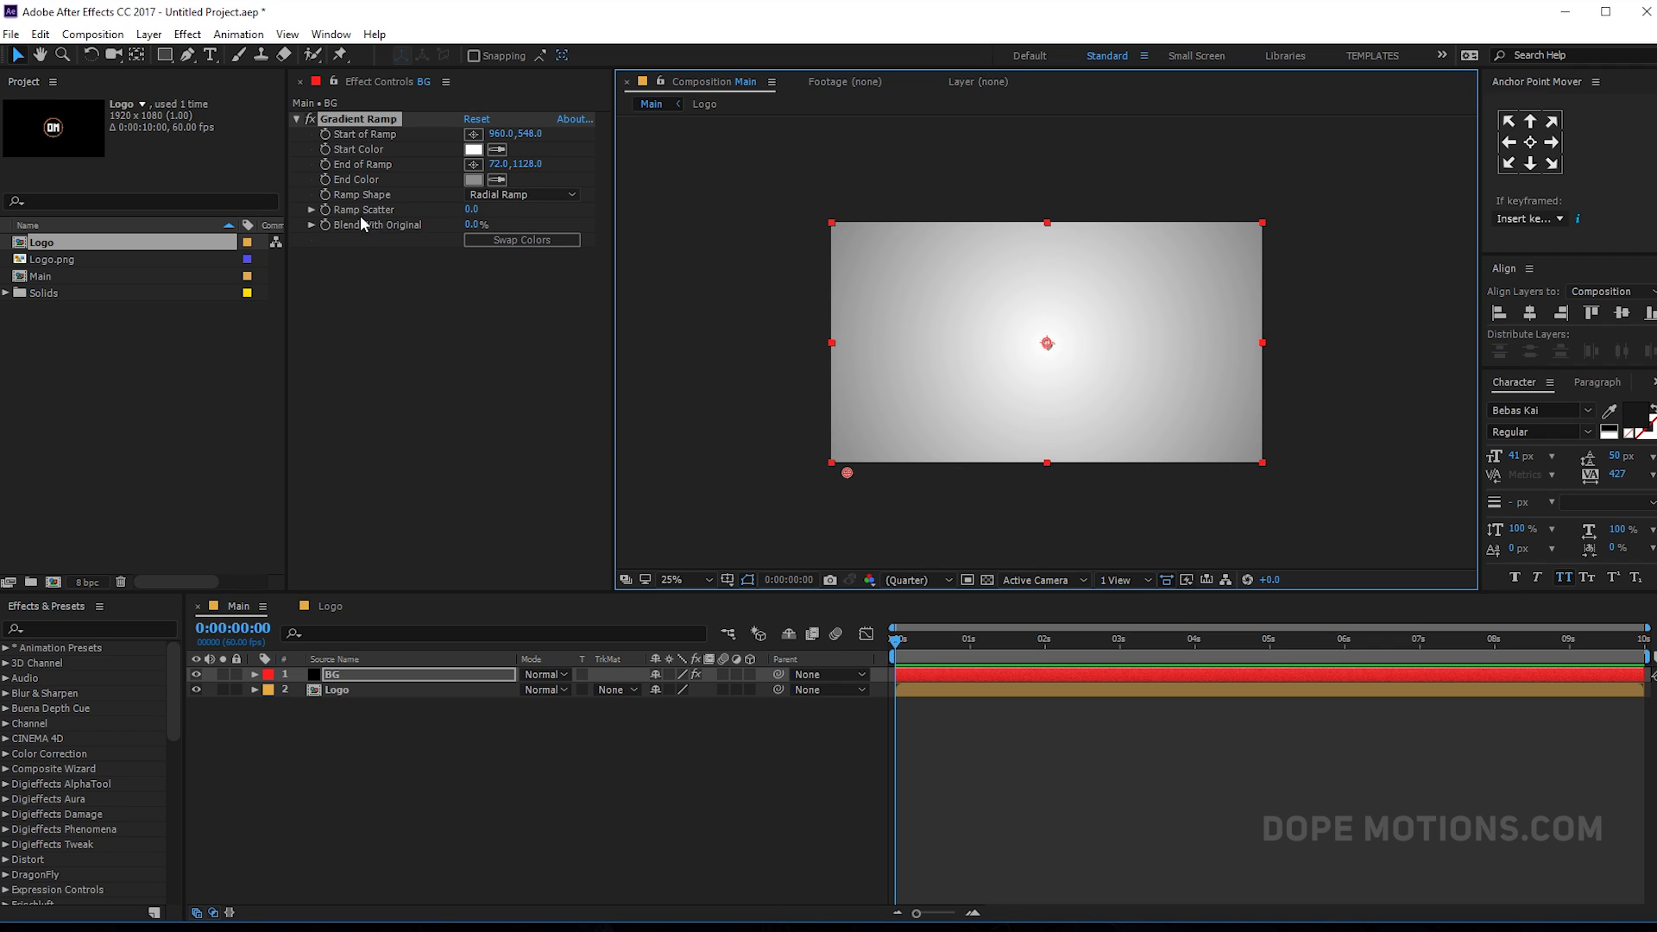
pyautogui.click(474, 209)
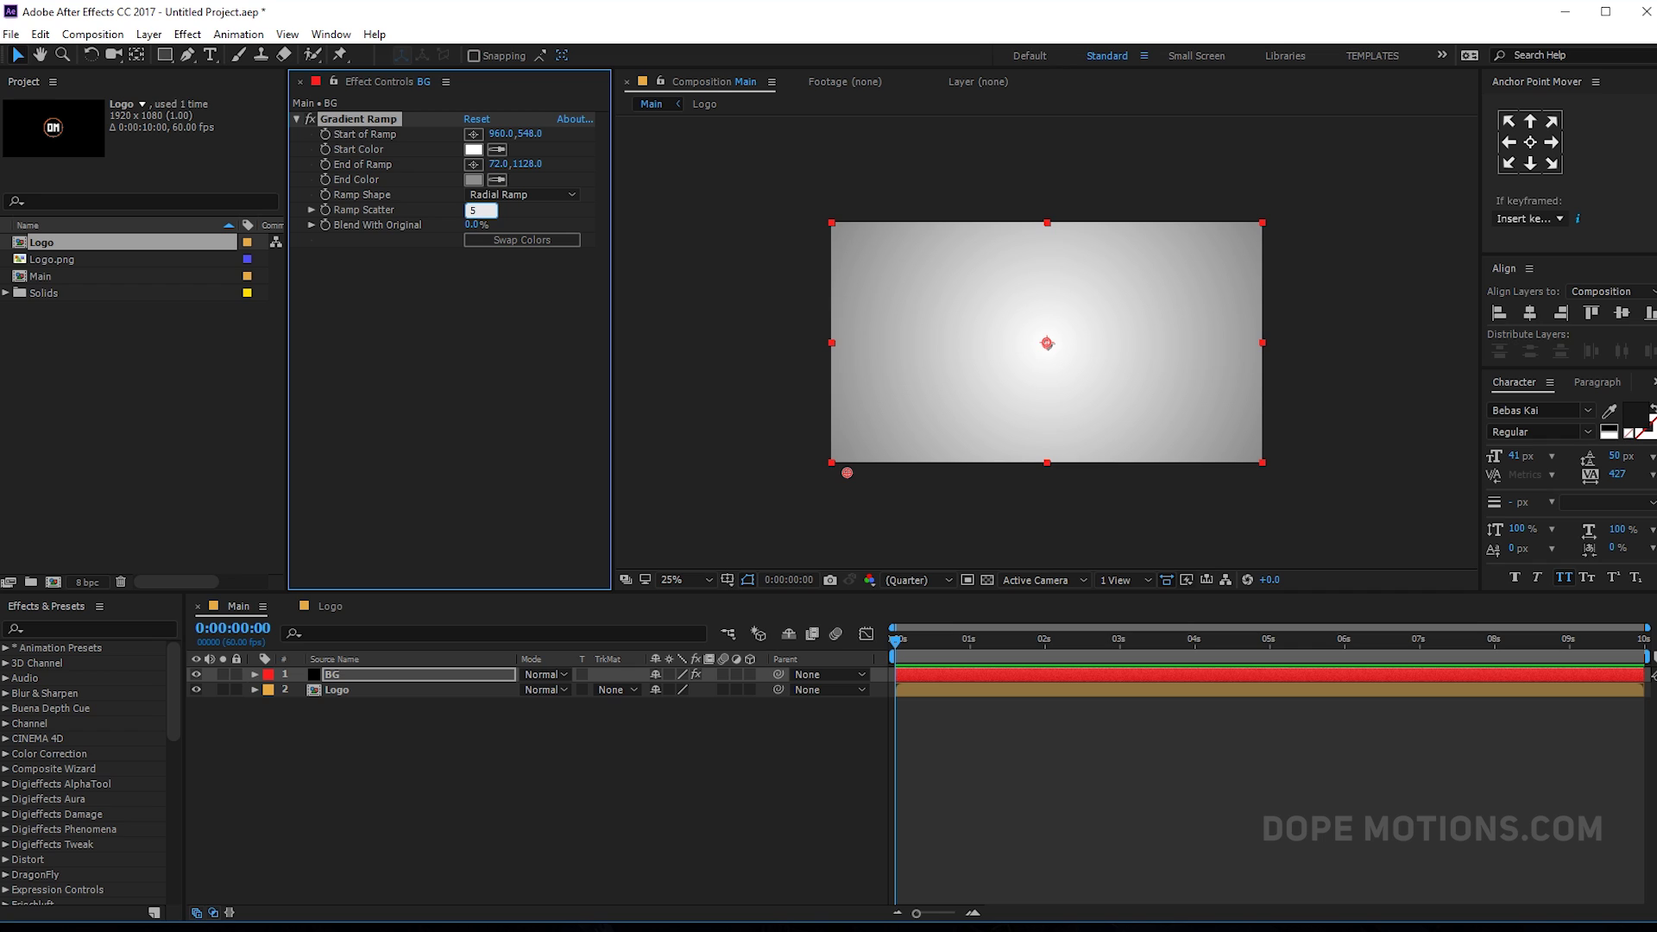
pyautogui.click(478, 323)
# - Move BG beneath the Logo layer and enlarge the composition viewer at 50% zoom
pyautogui.press('.')
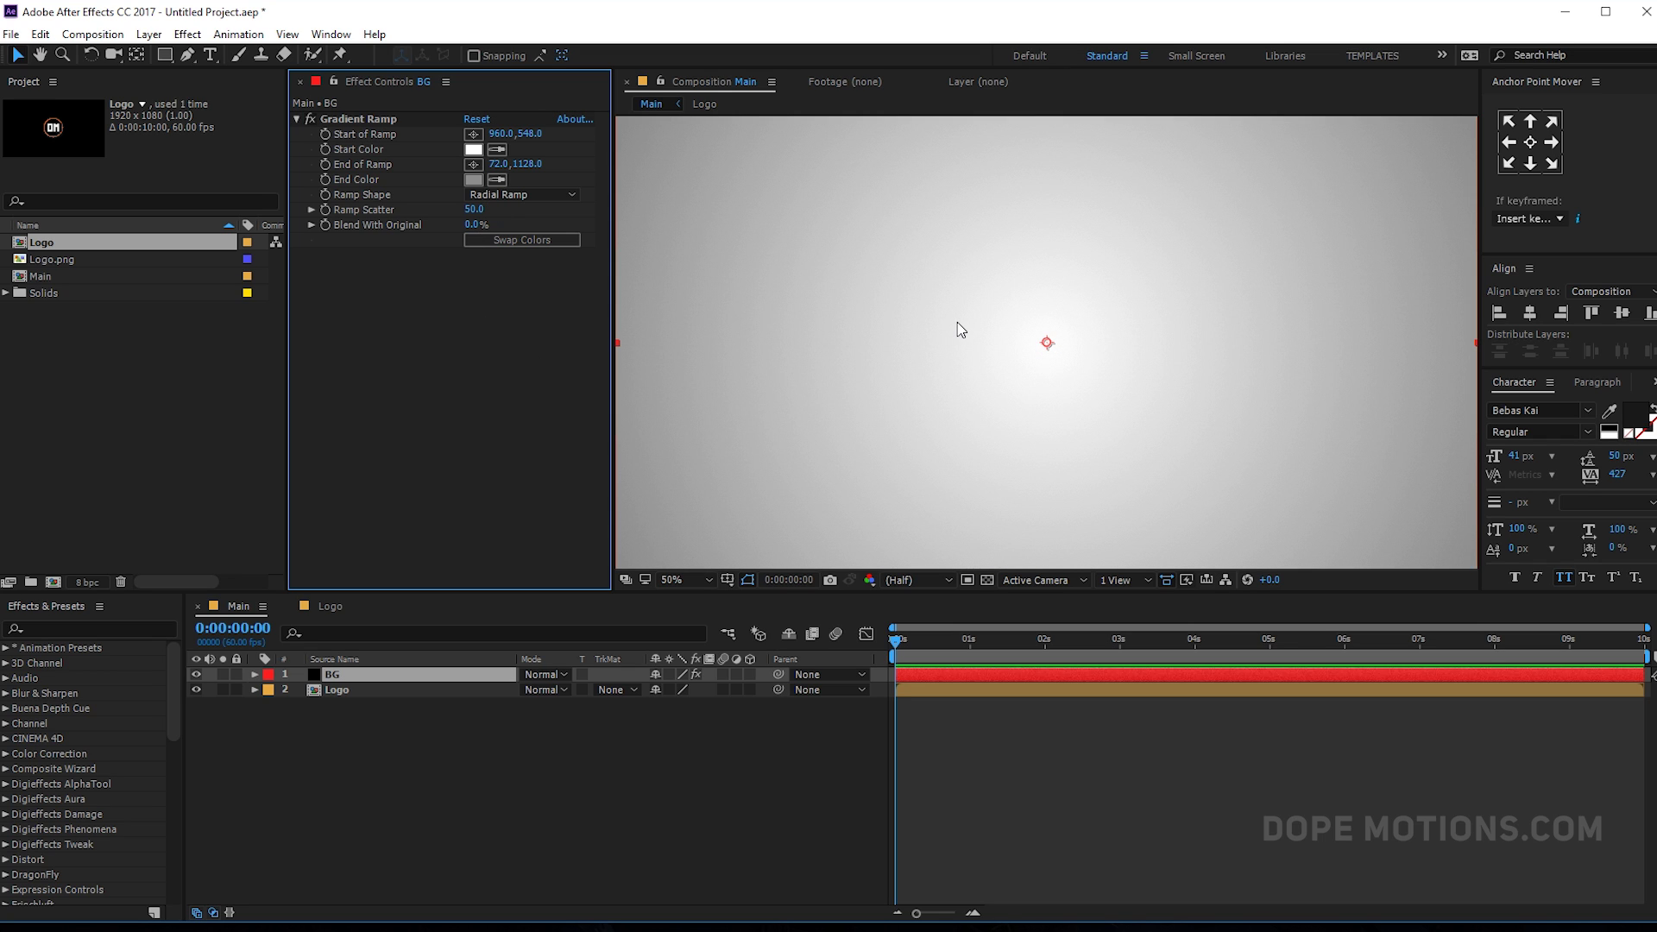
pyautogui.moveTo(345, 675); pyautogui.dragTo(366, 736)
pyautogui.press(',')
pyautogui.press('.')
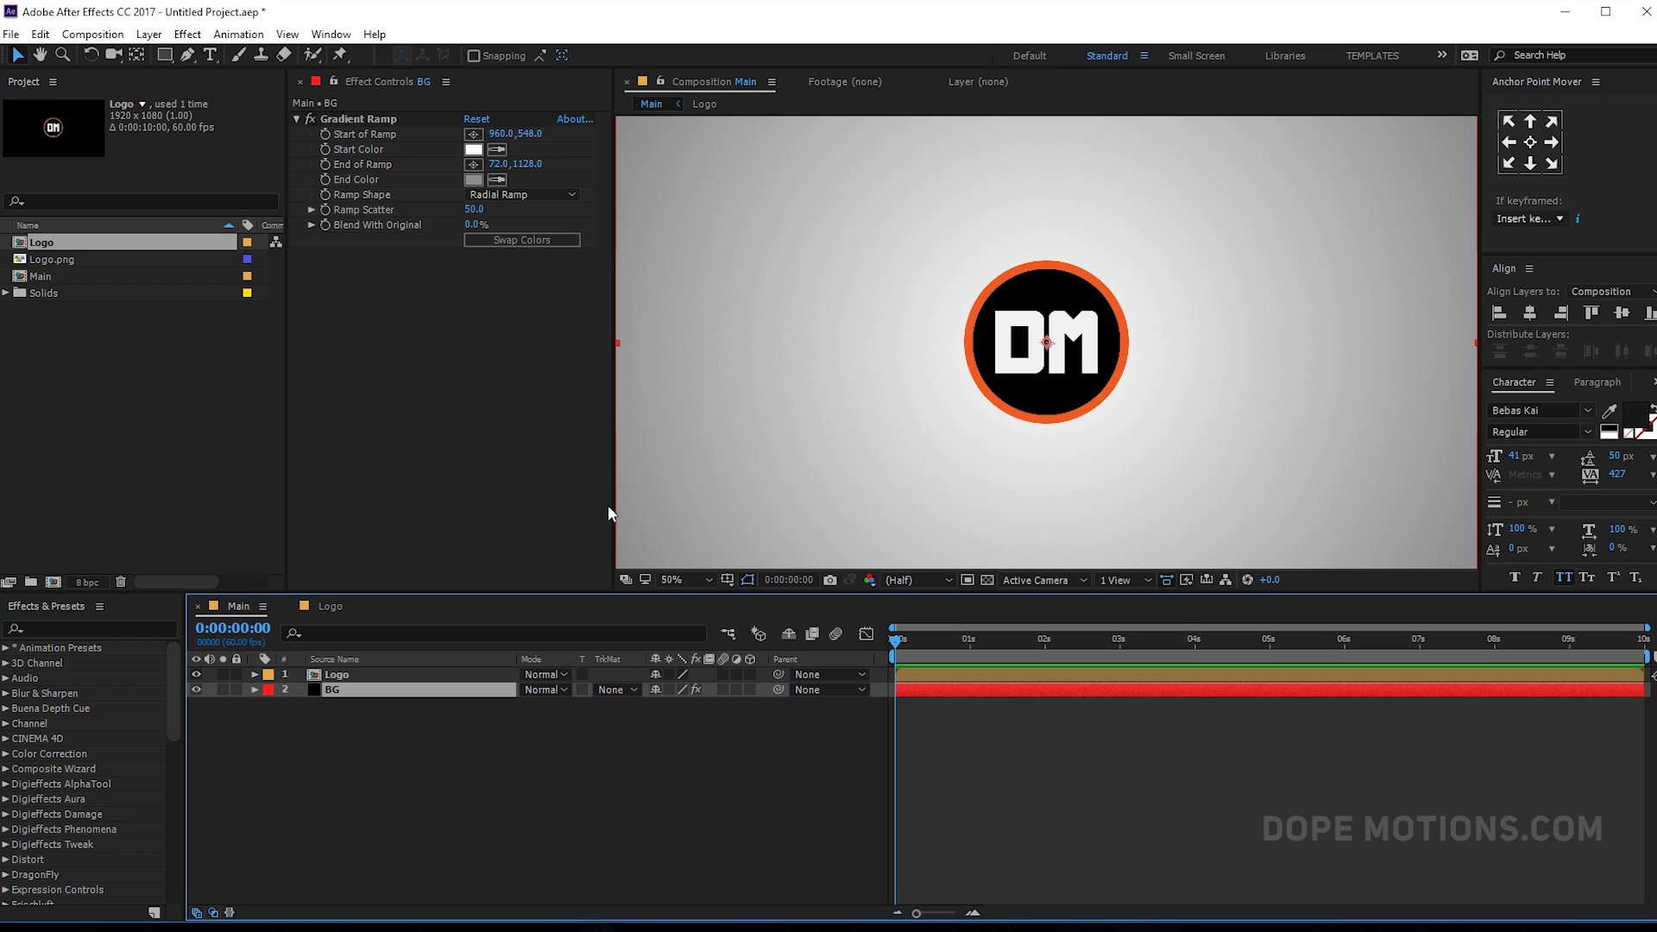
pyautogui.moveTo(286, 459); pyautogui.dragTo(184, 462)
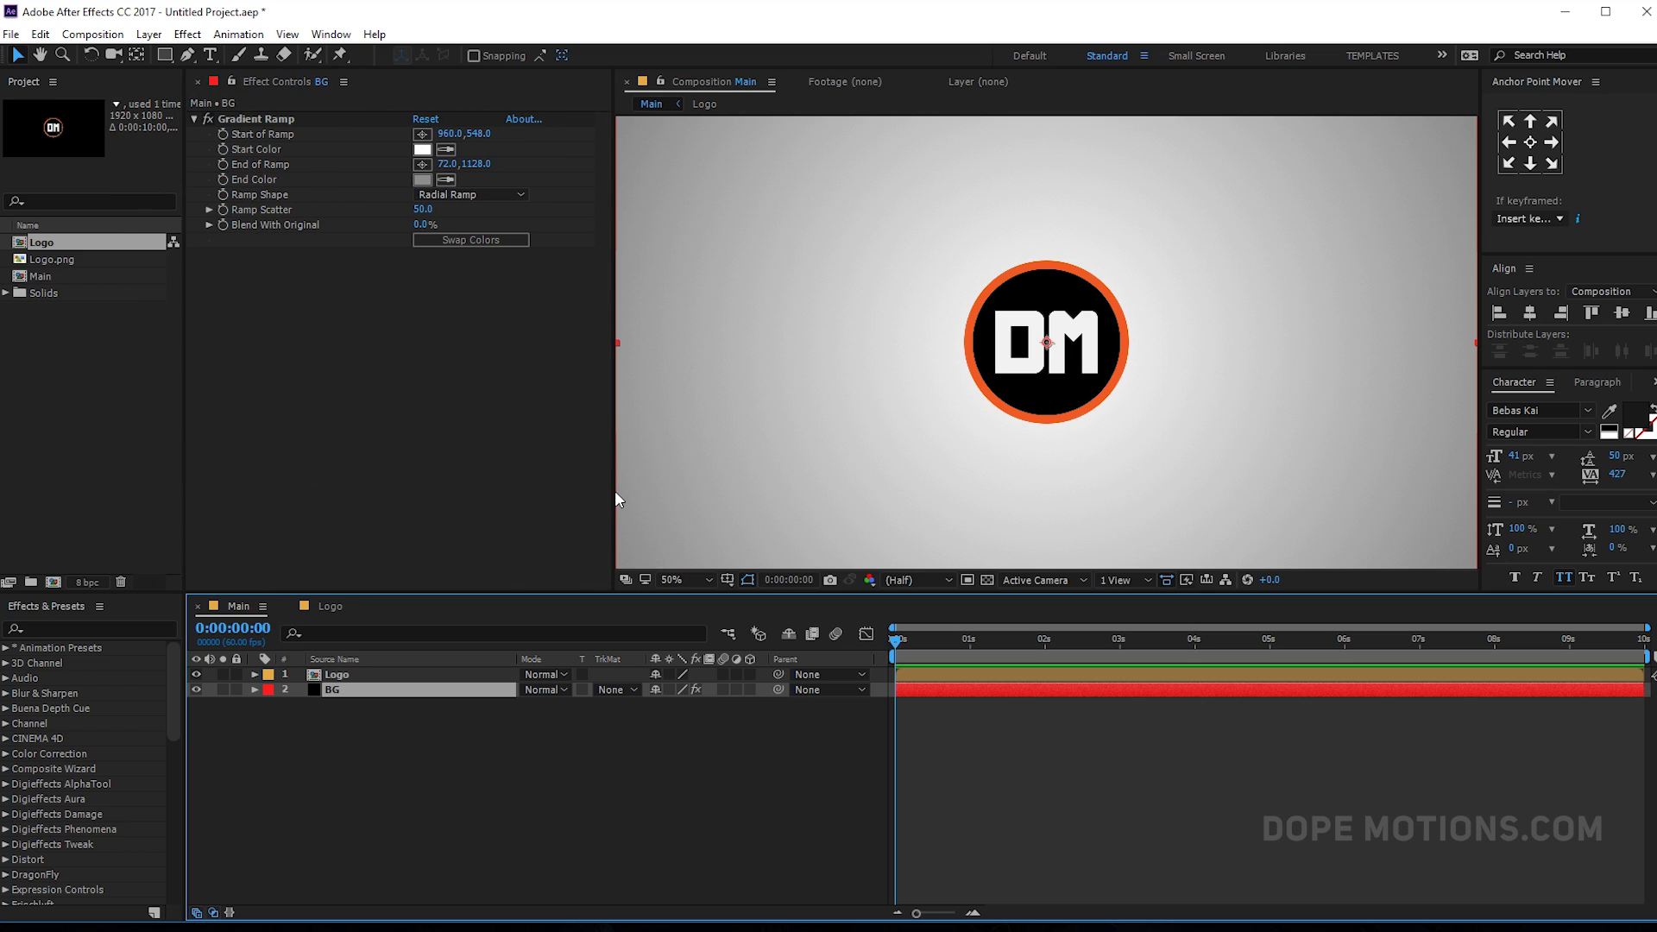
pyautogui.moveTo(614, 490); pyautogui.dragTo(531, 490)
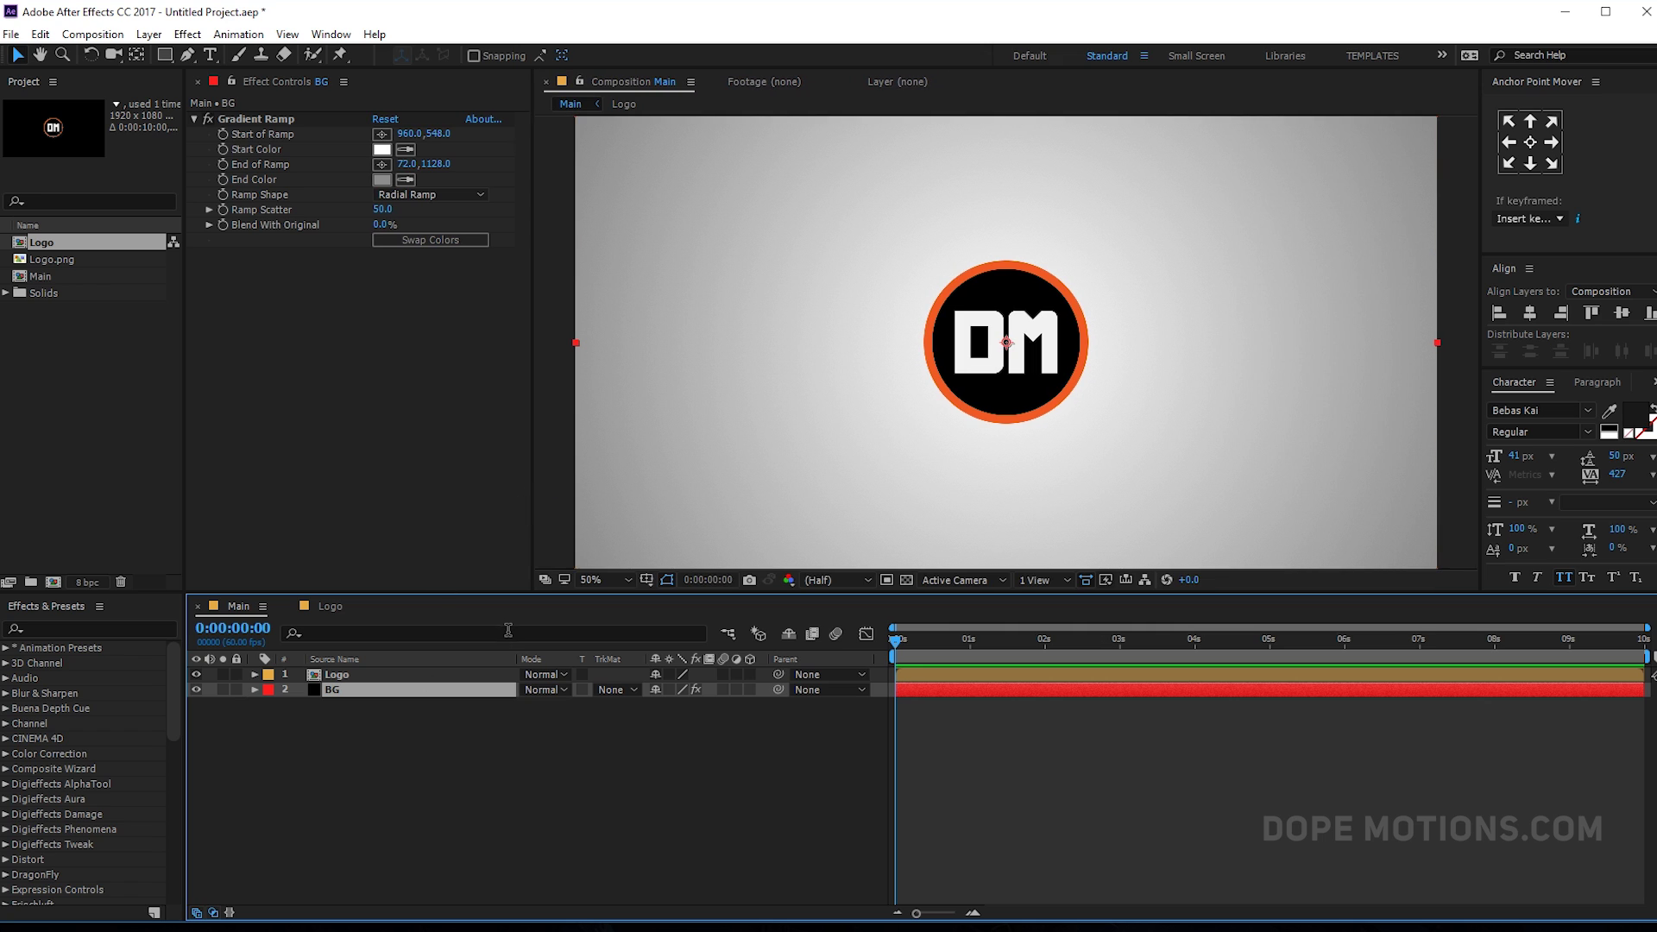
pyautogui.moveTo(519, 594); pyautogui.dragTo(519, 638)
# - Apply the CC Lens effect to the Logo layer
pyautogui.click(497, 839)
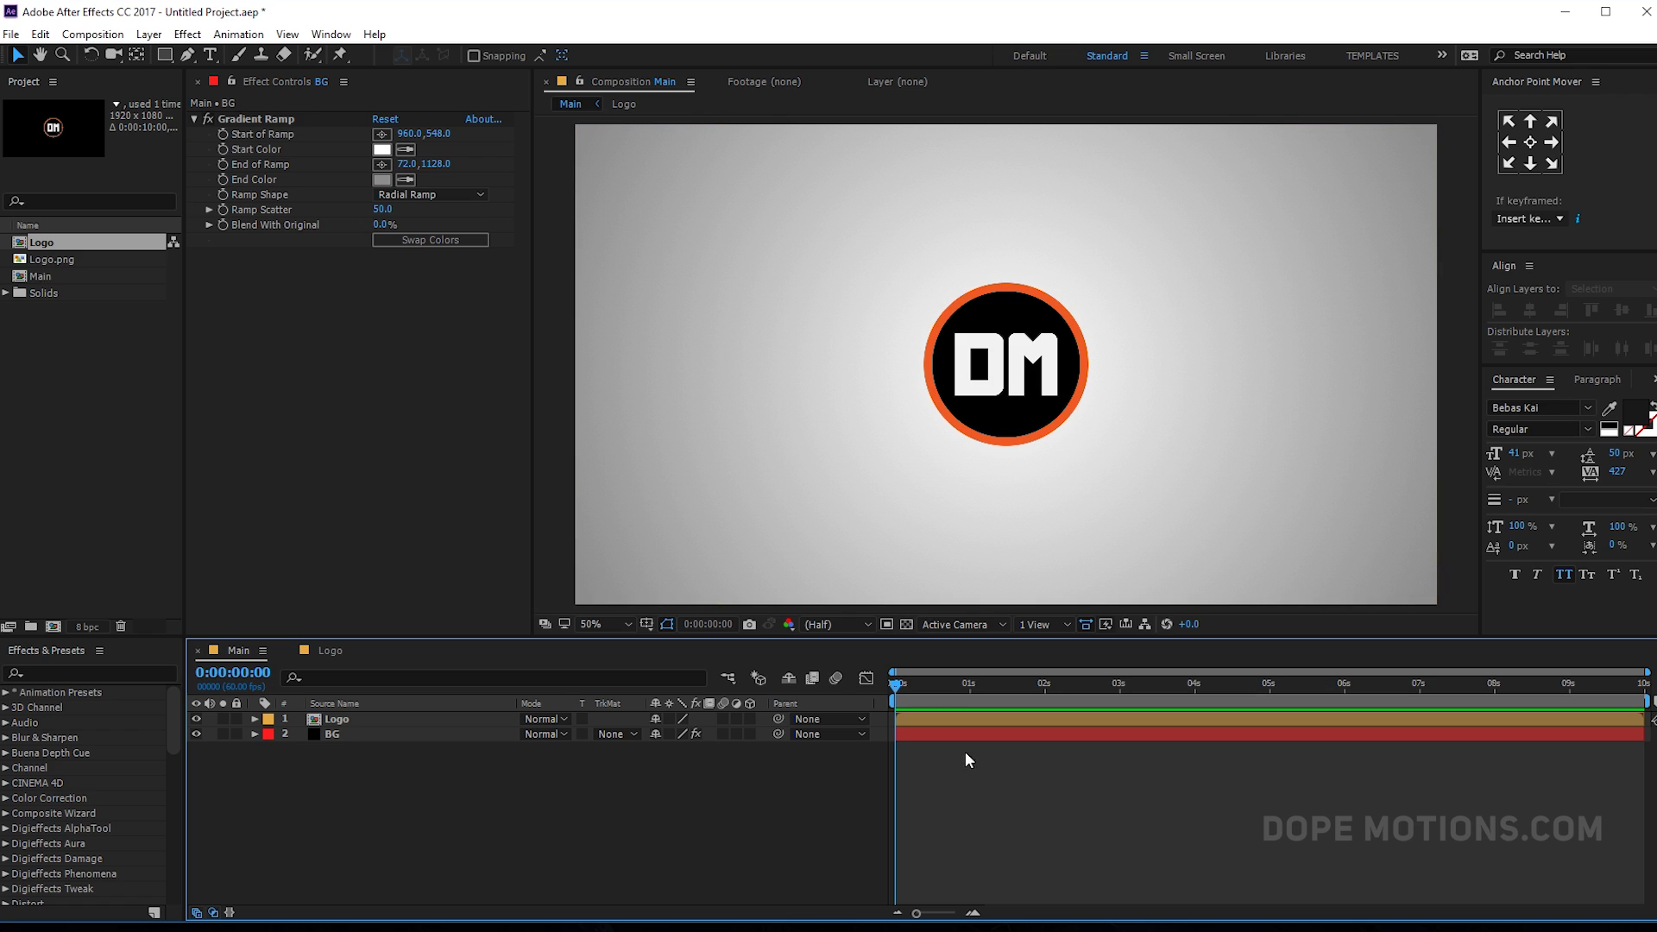
pyautogui.click(368, 718)
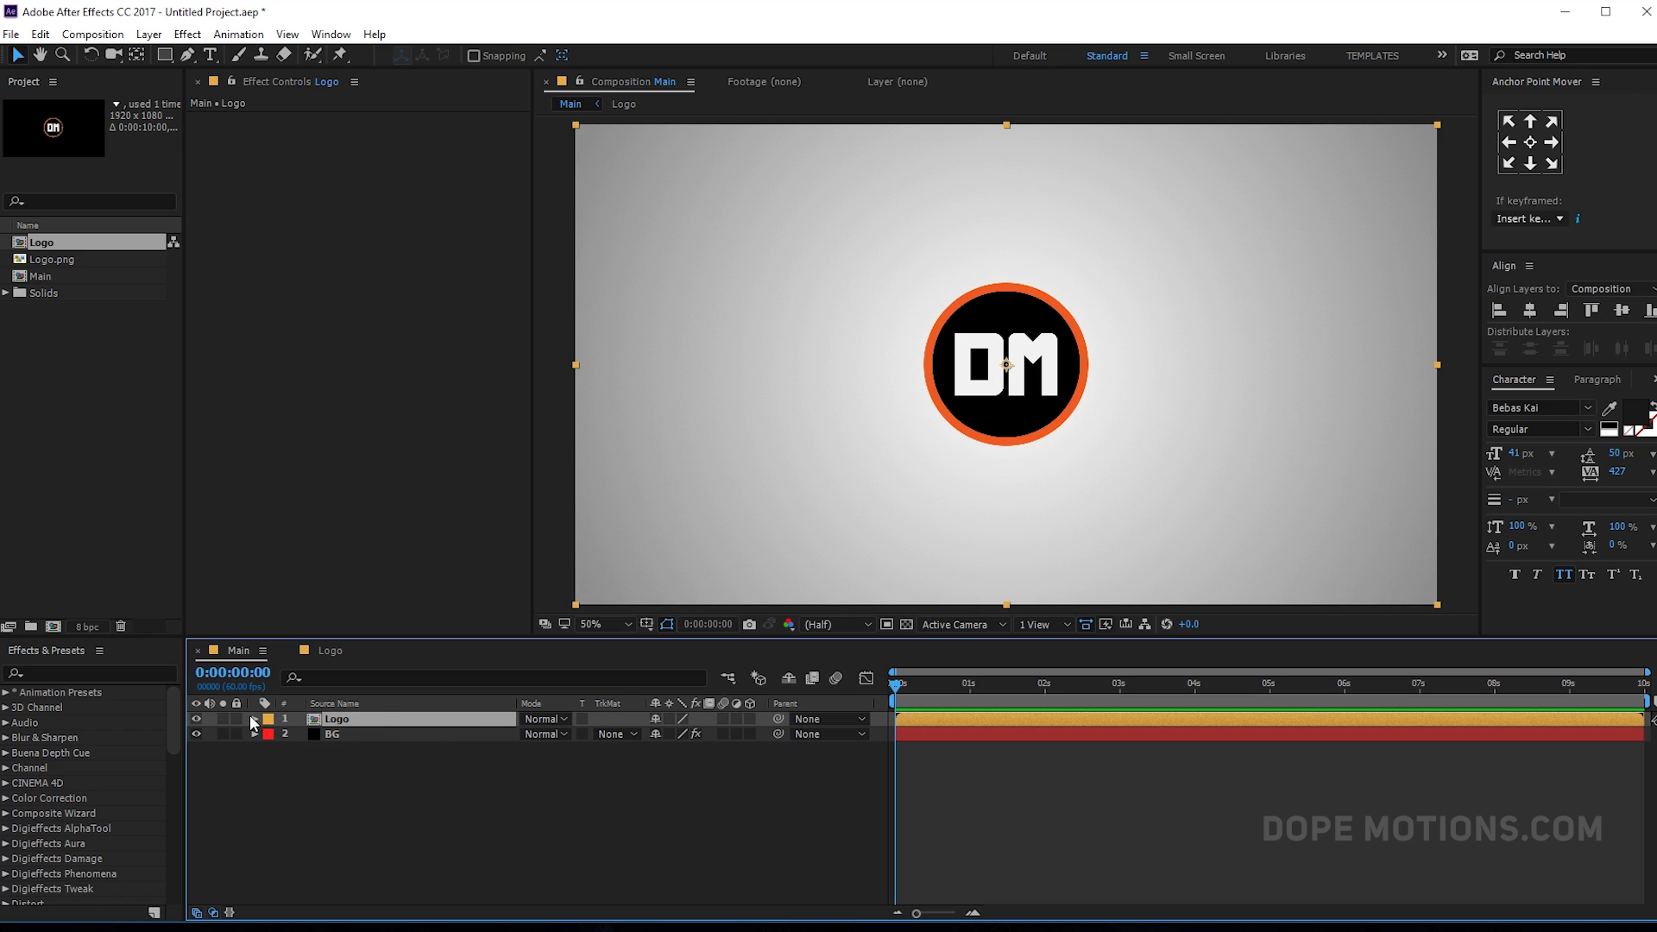
pyautogui.hotkey('ctrl', 'space')
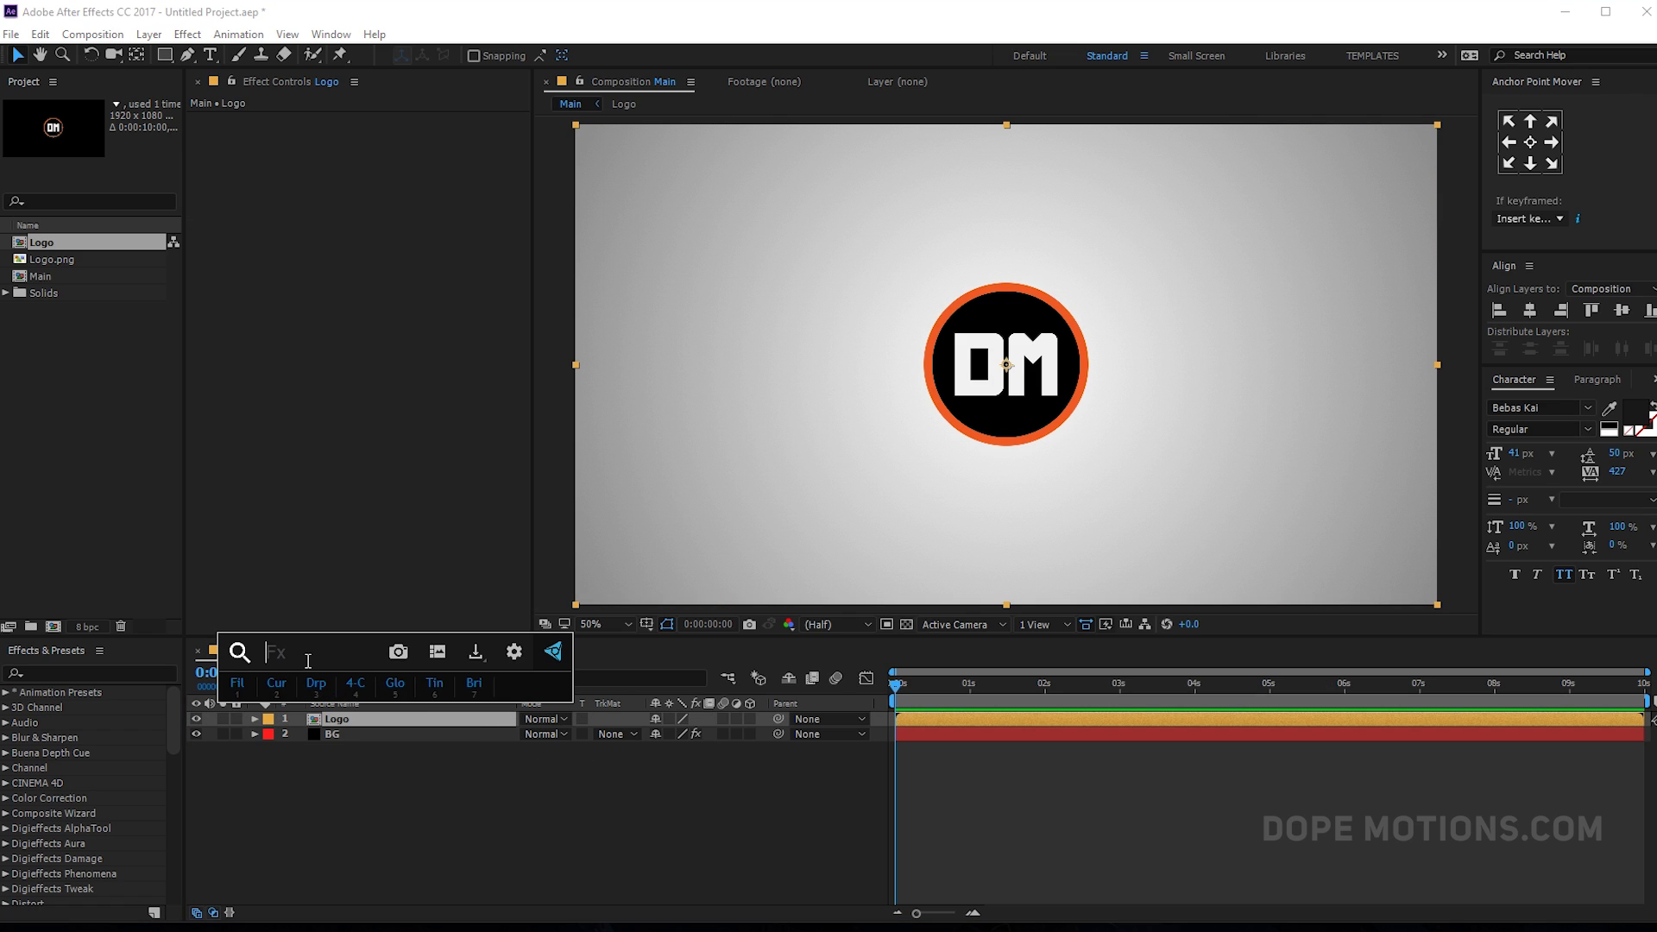
pyautogui.write('cc')
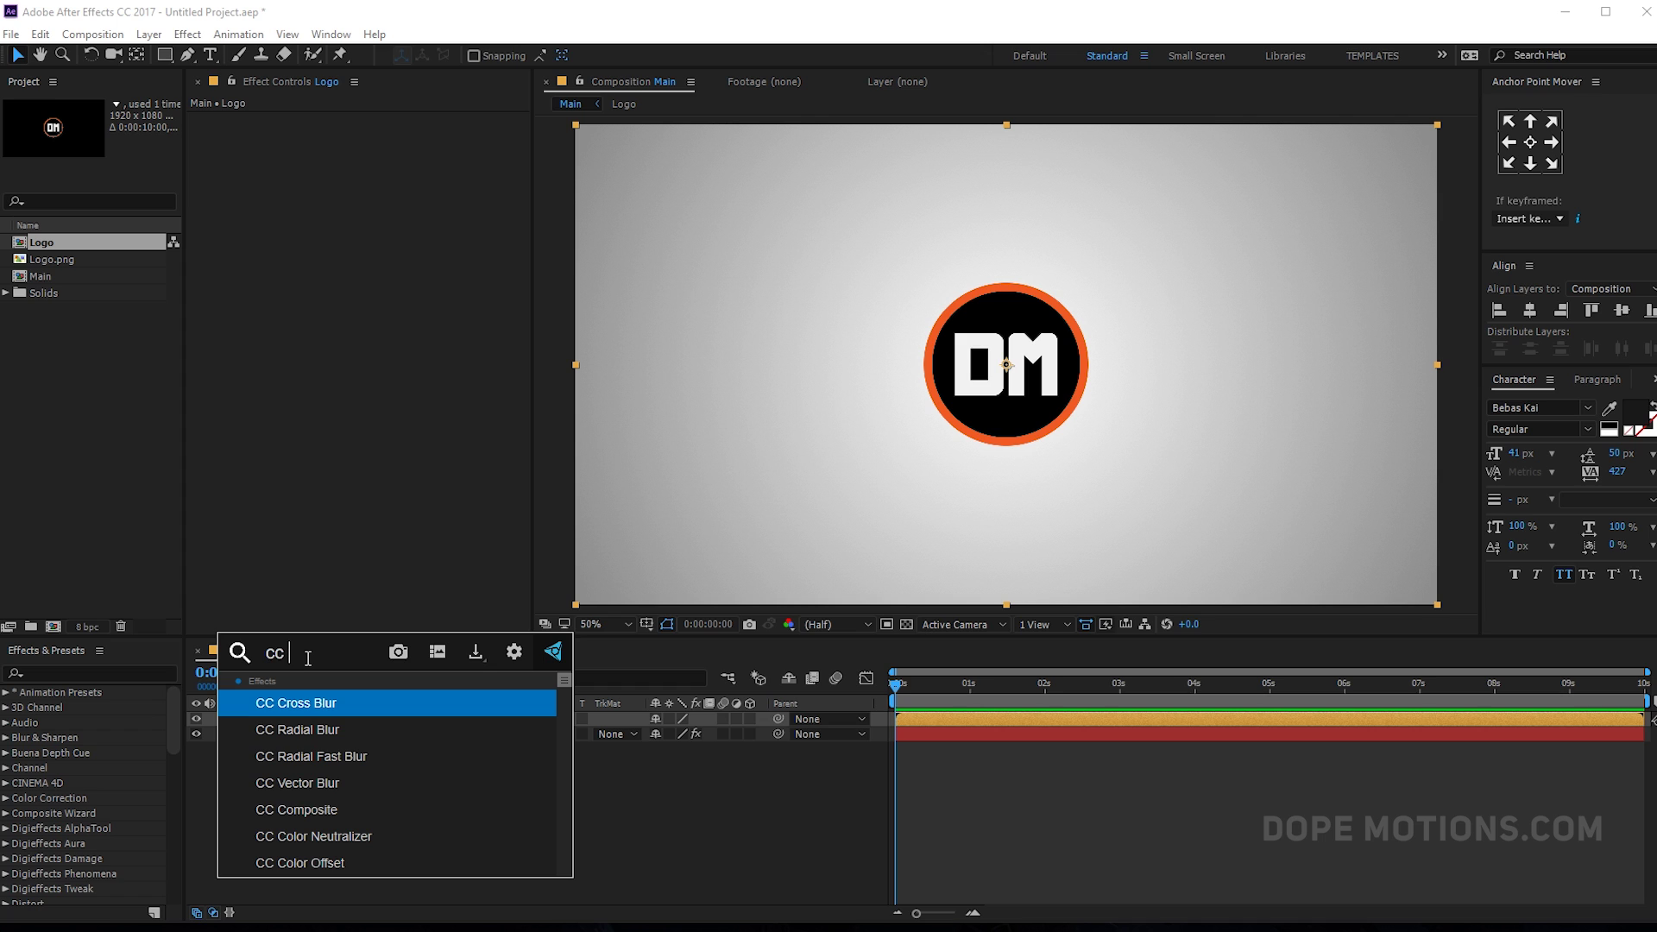
pyautogui.write('l')
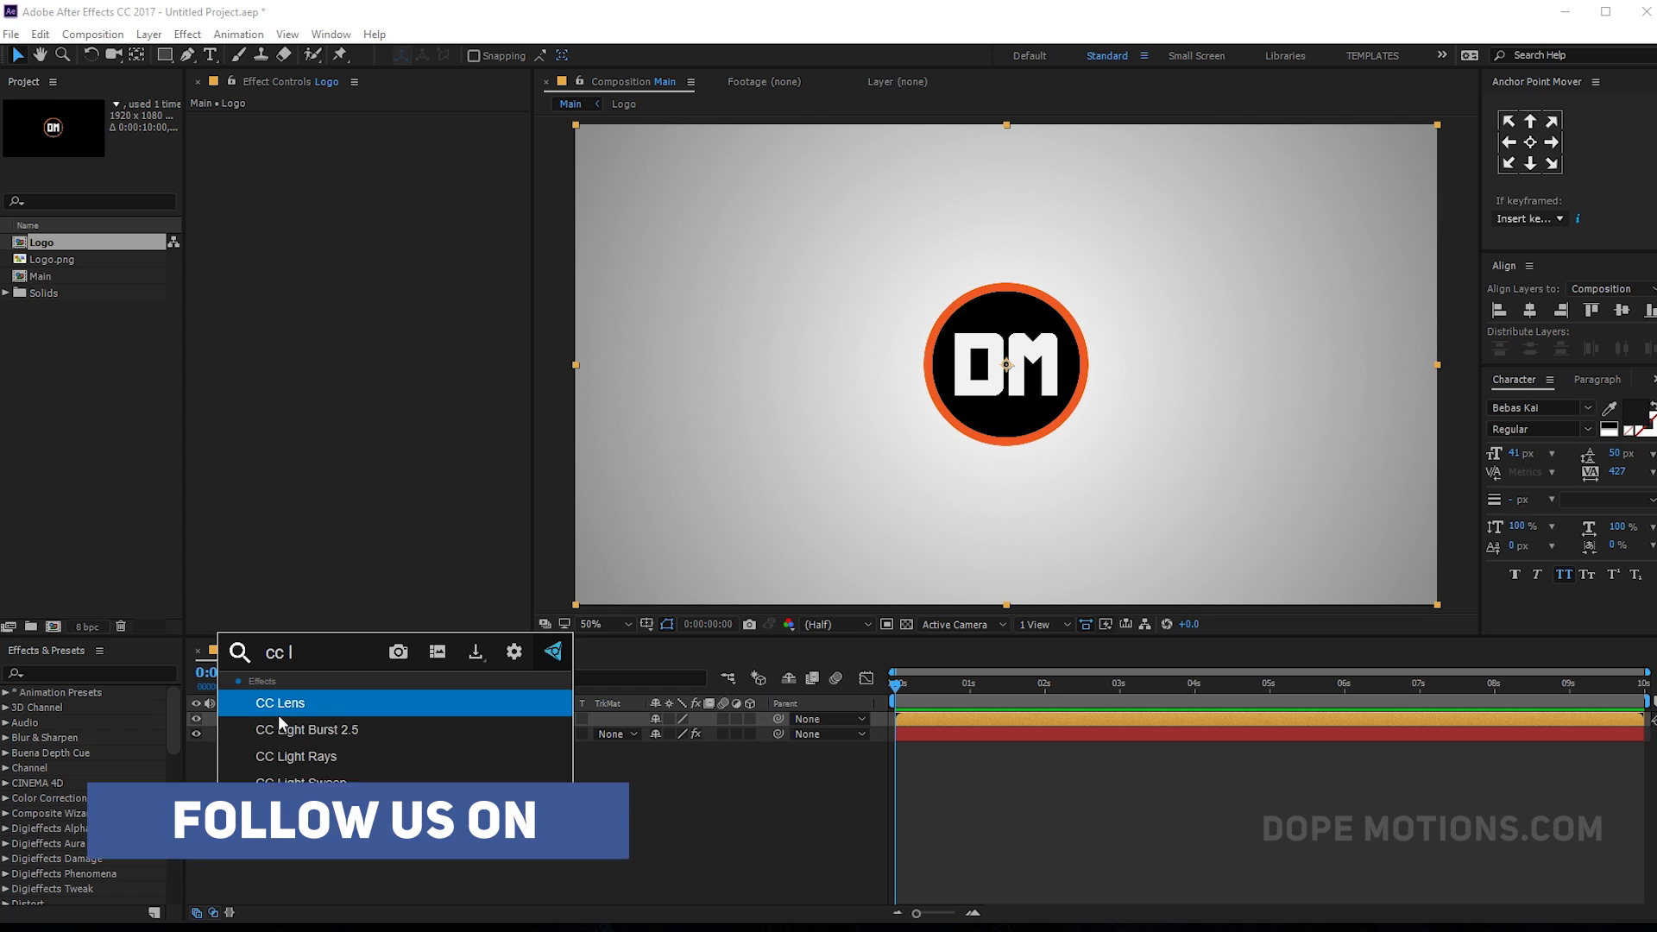
pyautogui.press('Return')
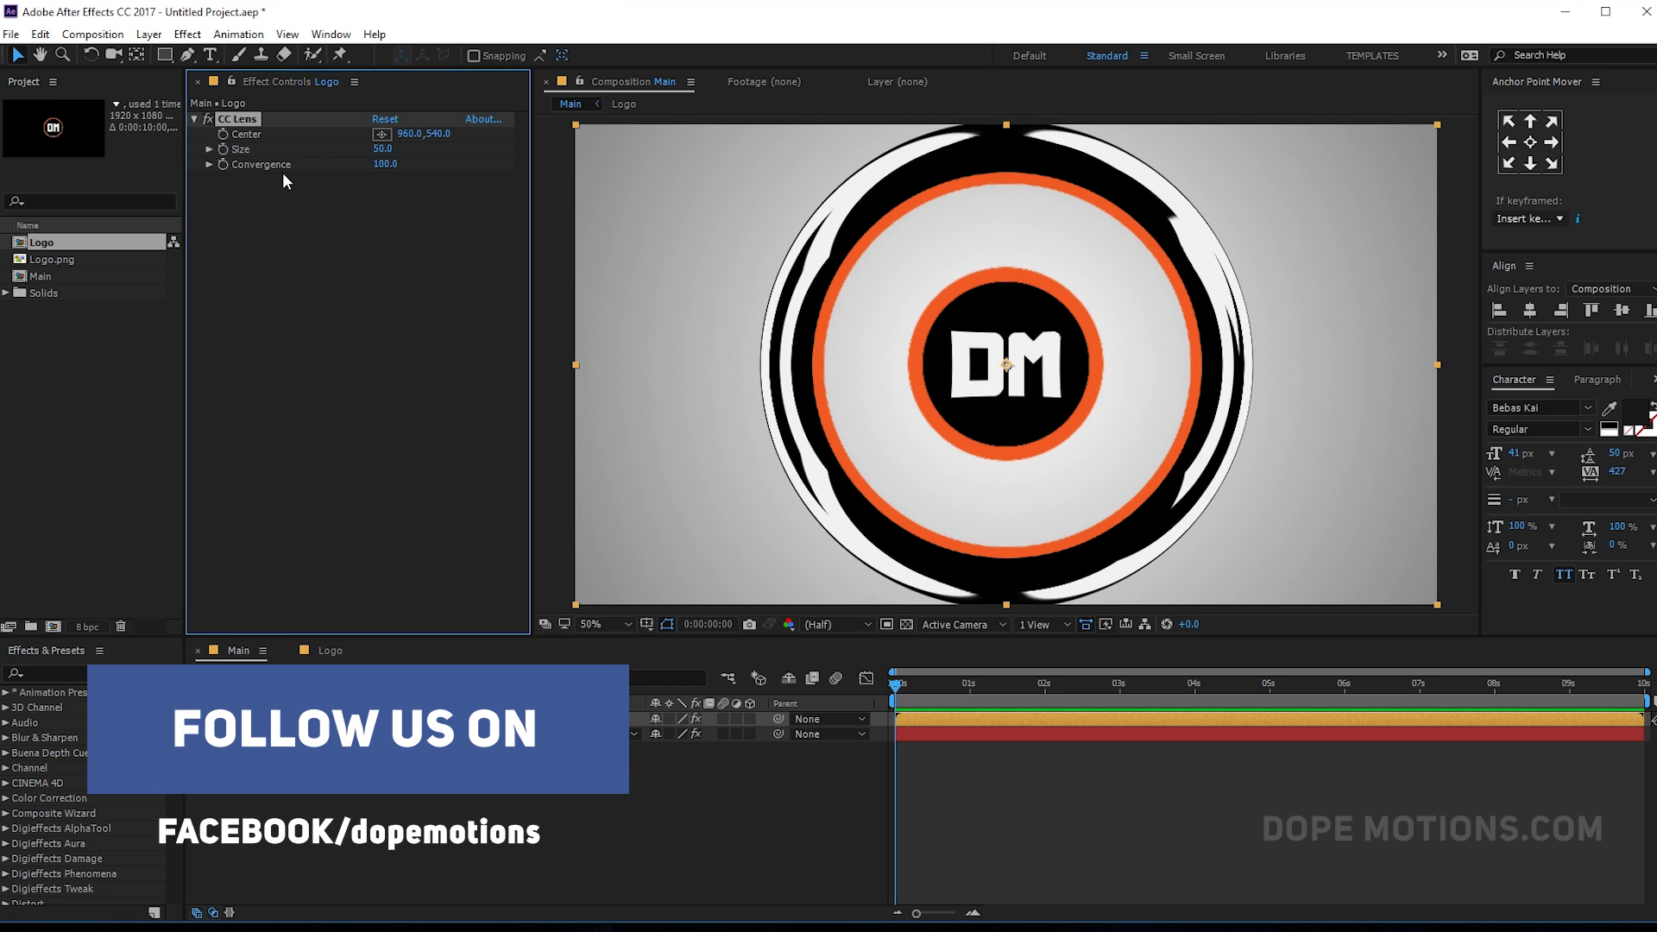
# - Set CC Lens Convergence to -200 and move the playhead to frame 20
pyautogui.click(385, 164)
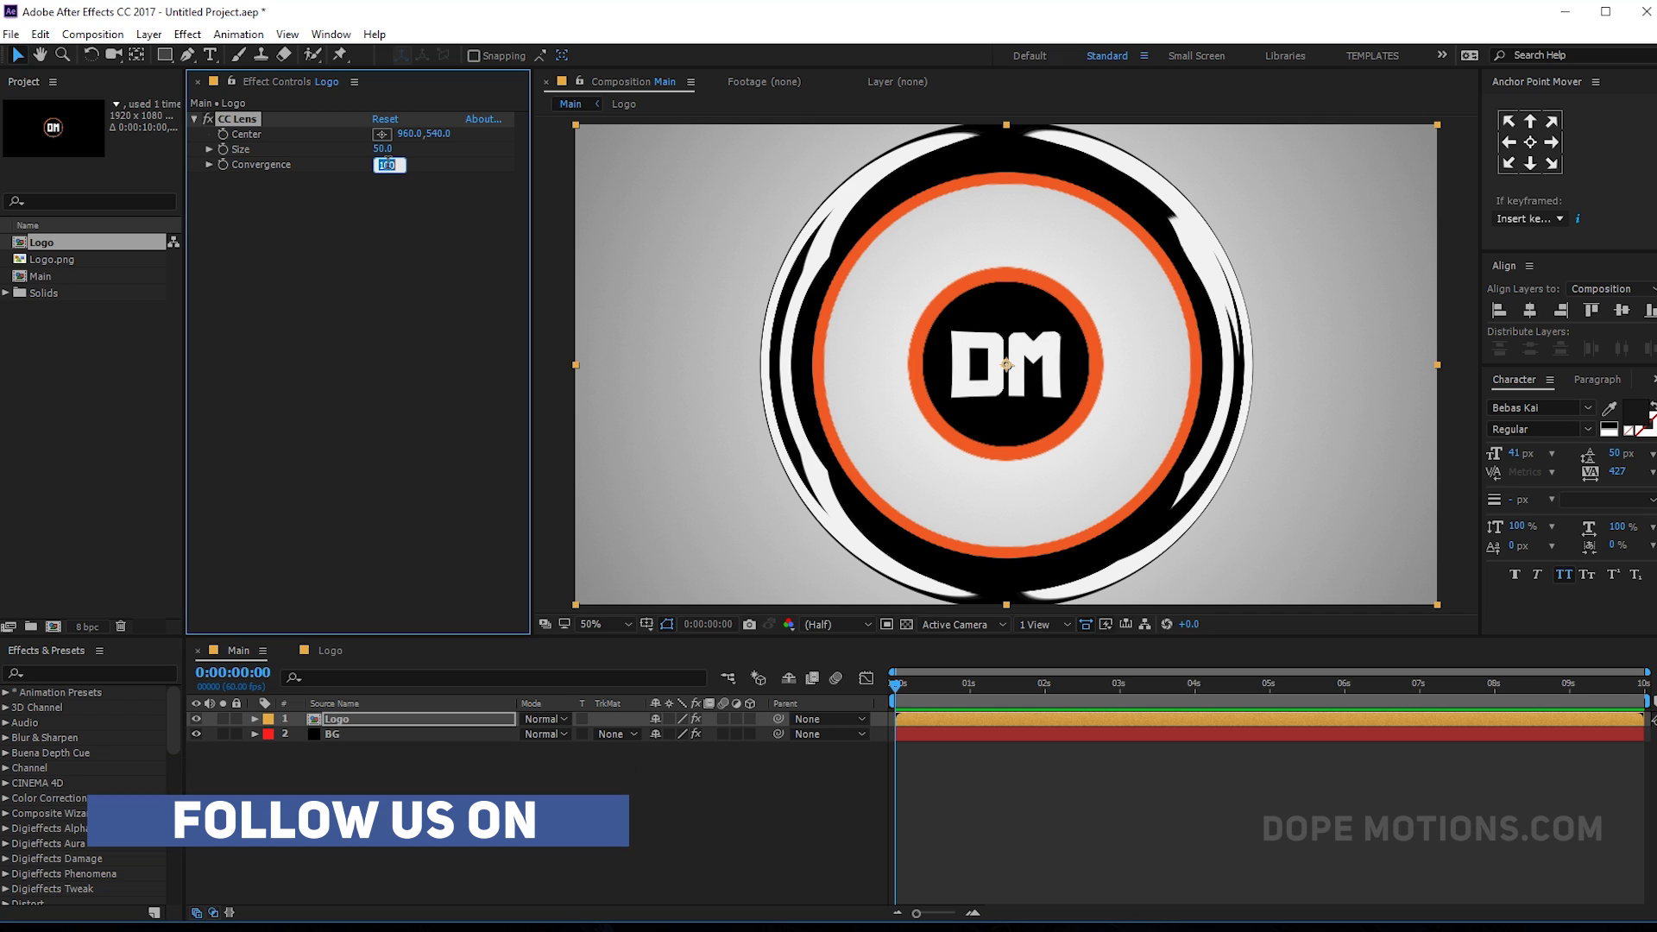
pyautogui.press('BackSpace')
pyautogui.write('-200')
pyautogui.press('Return')
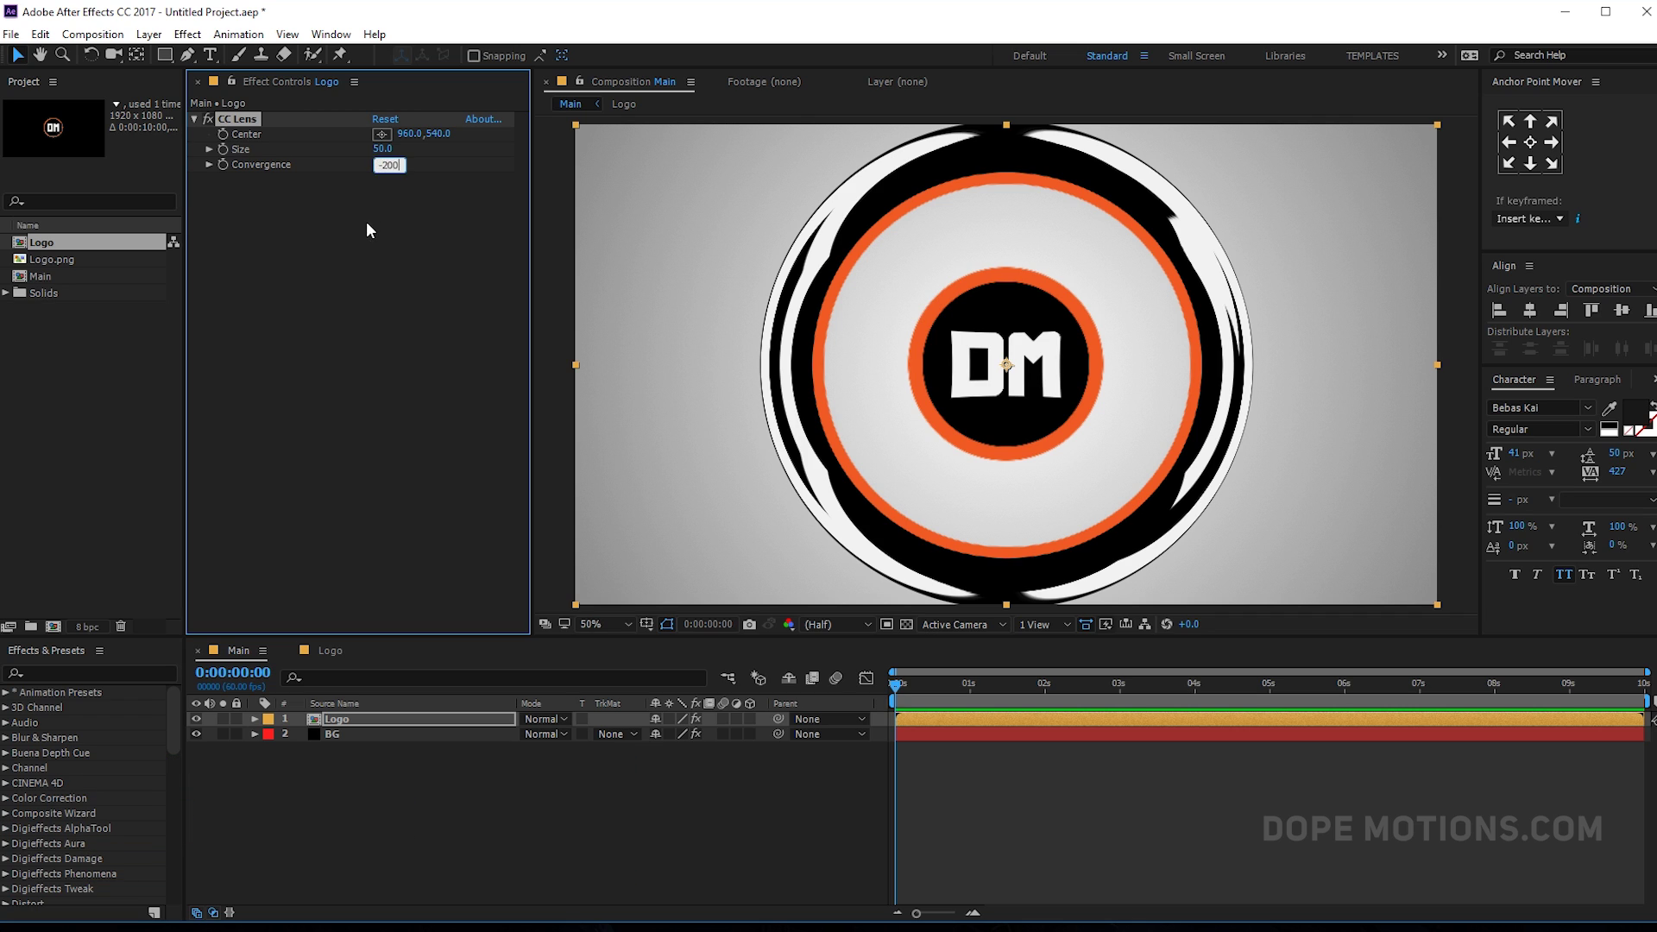
pyautogui.scroll(5, 991, 819)
pyautogui.moveTo(1012, 913); pyautogui.dragTo(1007, 912)
pyautogui.click(945, 686)
pyautogui.moveTo(946, 690); pyautogui.dragTo(994, 694)
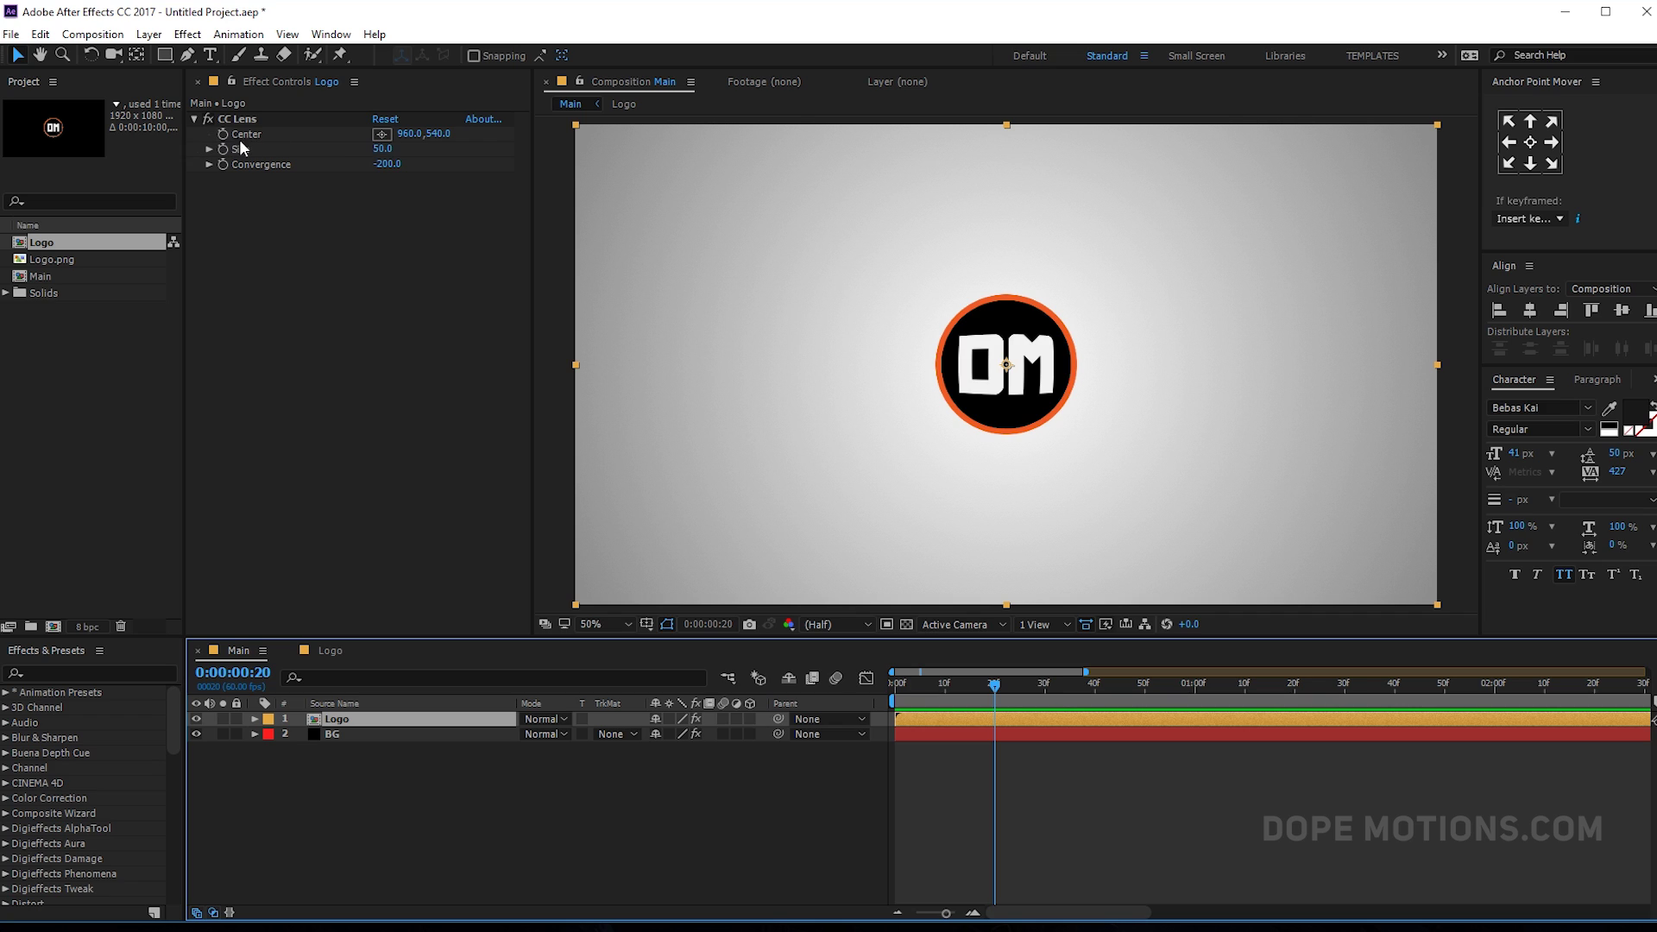
# - Set CC Lens Size to 0 at frame 20 and start keyframing it
pyautogui.moveTo(395, 147); pyautogui.dragTo(373, 175)
pyautogui.click(380, 149)
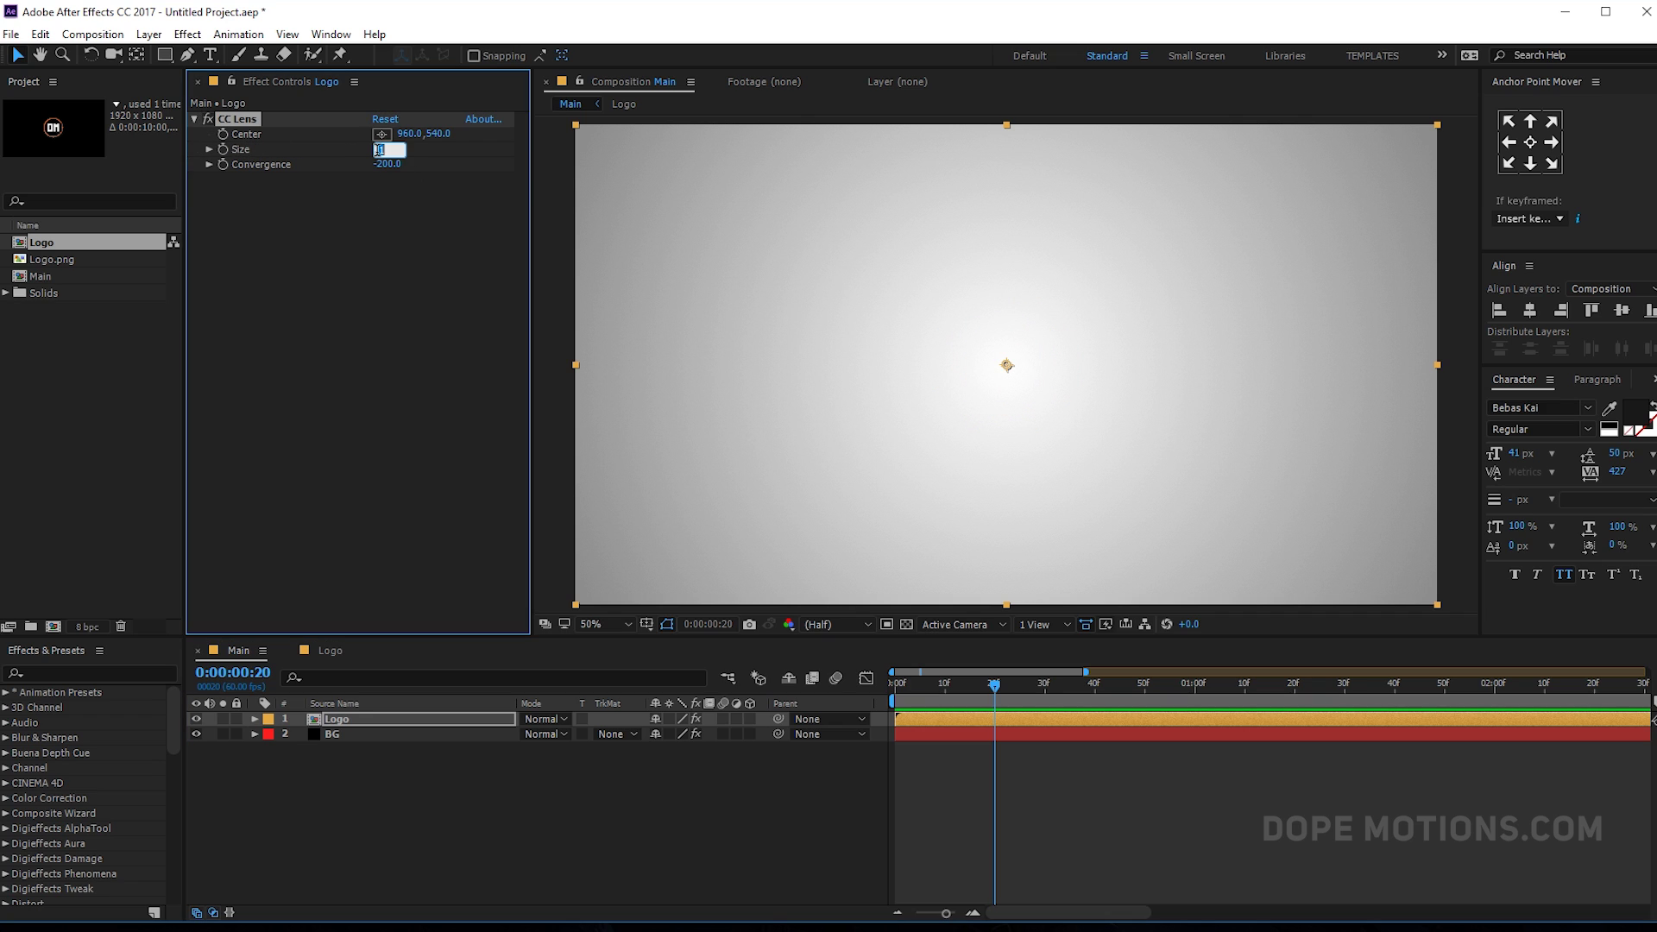
pyautogui.write('0')
pyautogui.press('Return')
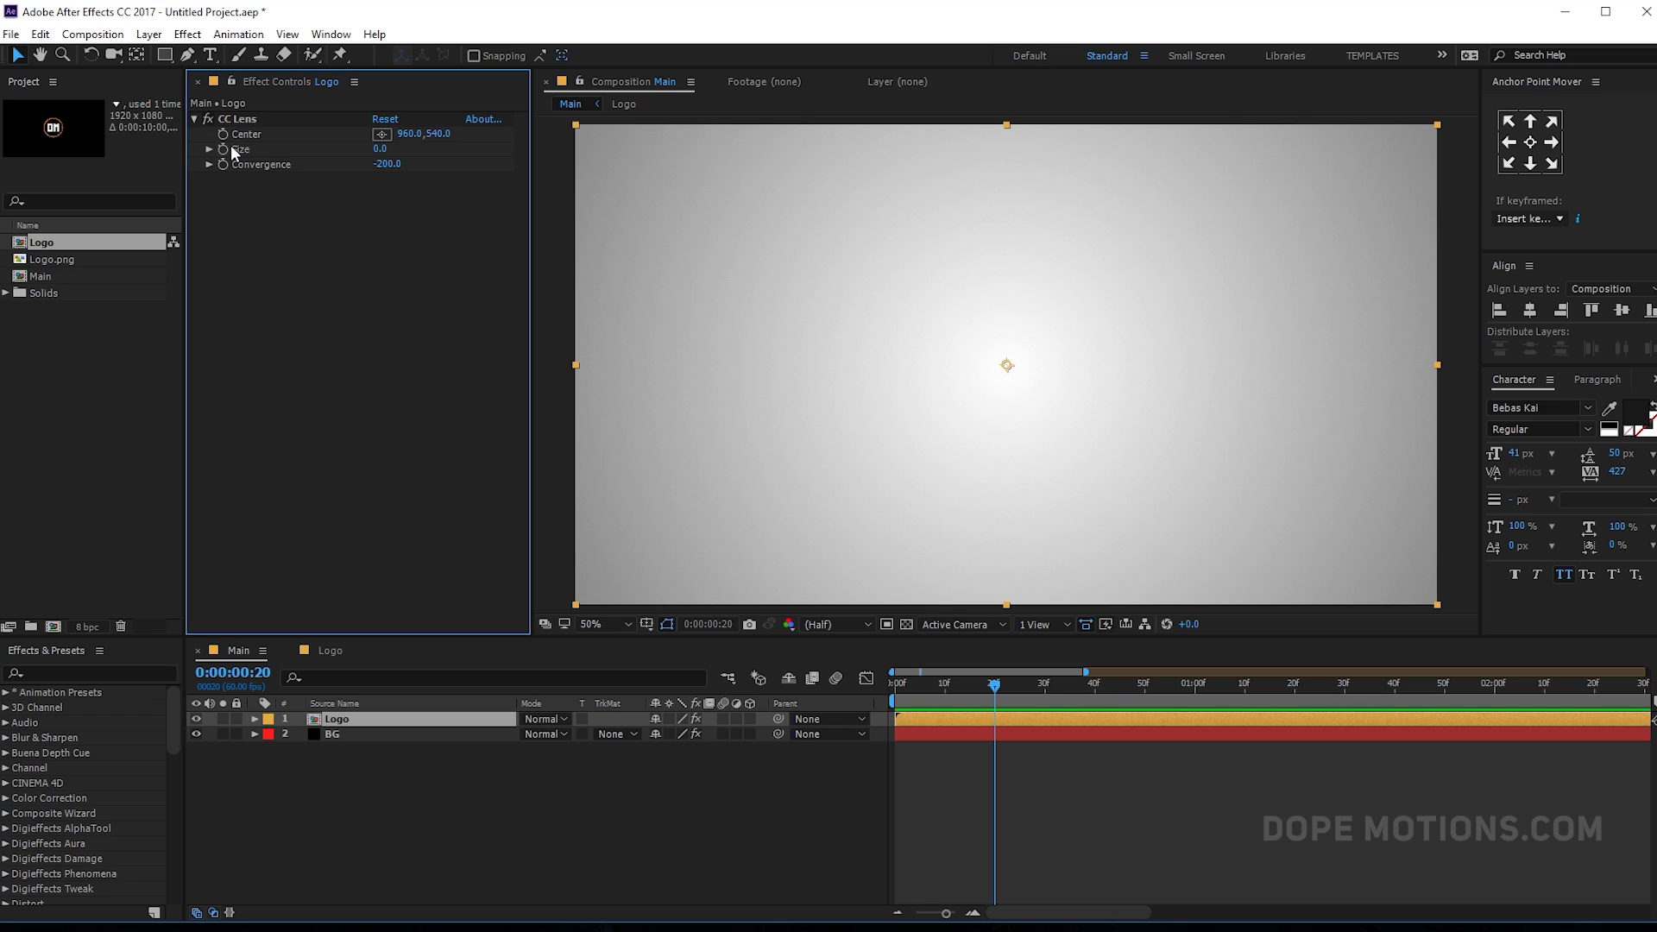
pyautogui.click(224, 148)
# - Add Size keyframes of 10 near frame 38 and 6 at 1:10
pyautogui.moveTo(1008, 682); pyautogui.dragTo(1096, 690)
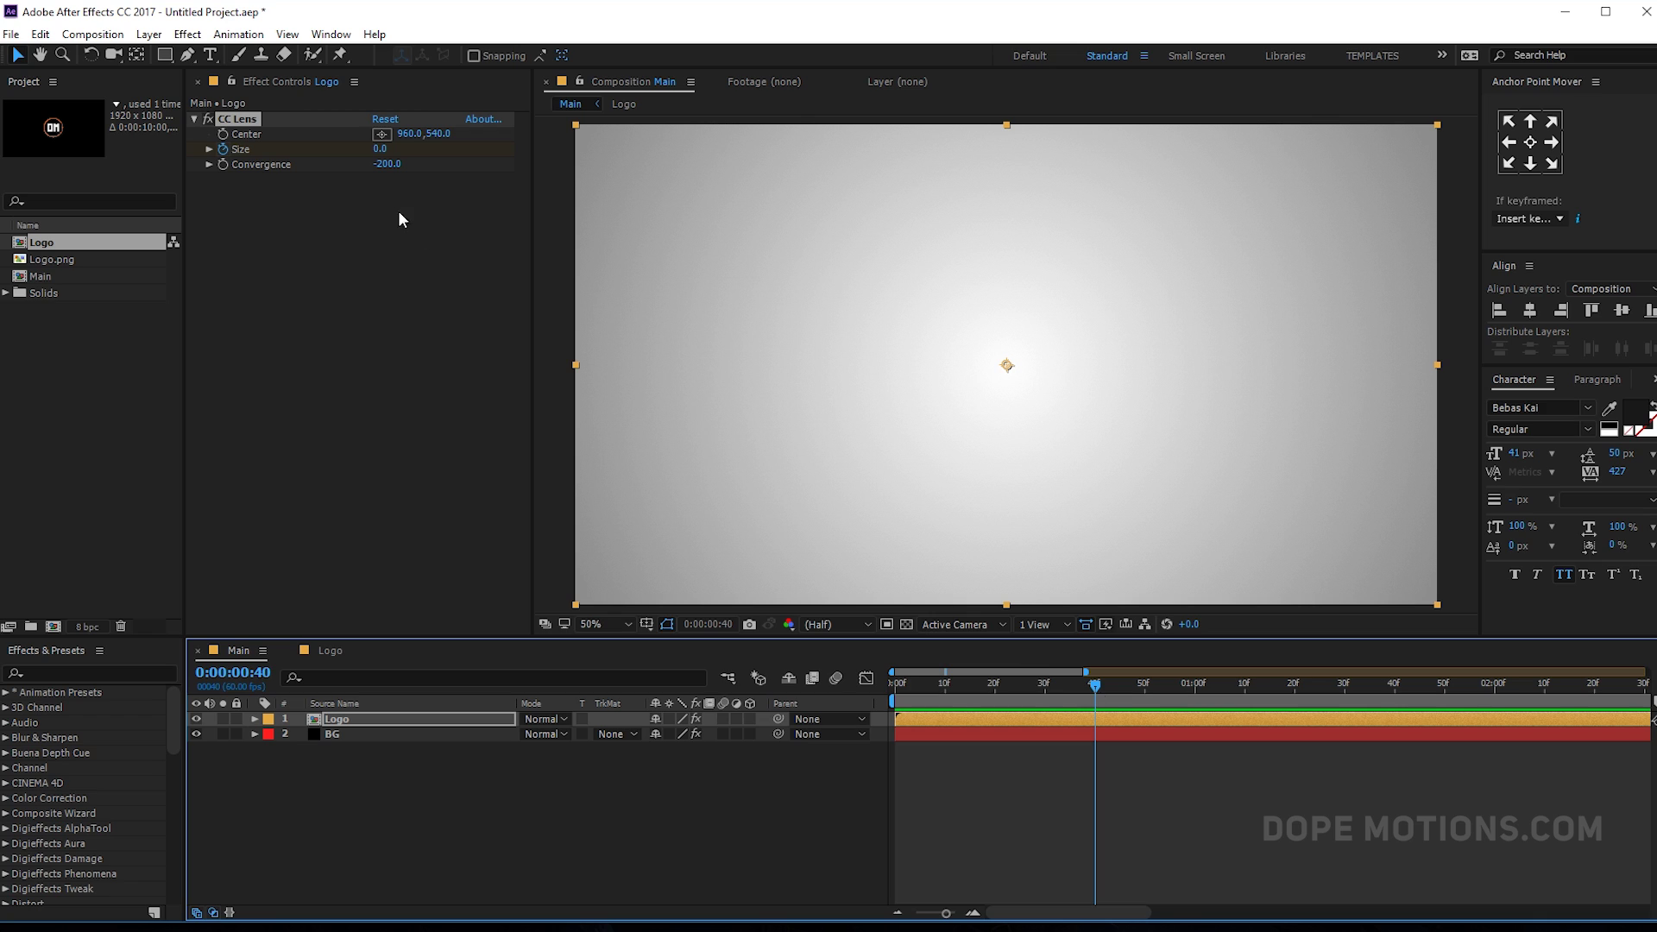
pyautogui.click(381, 148)
pyautogui.write('1')
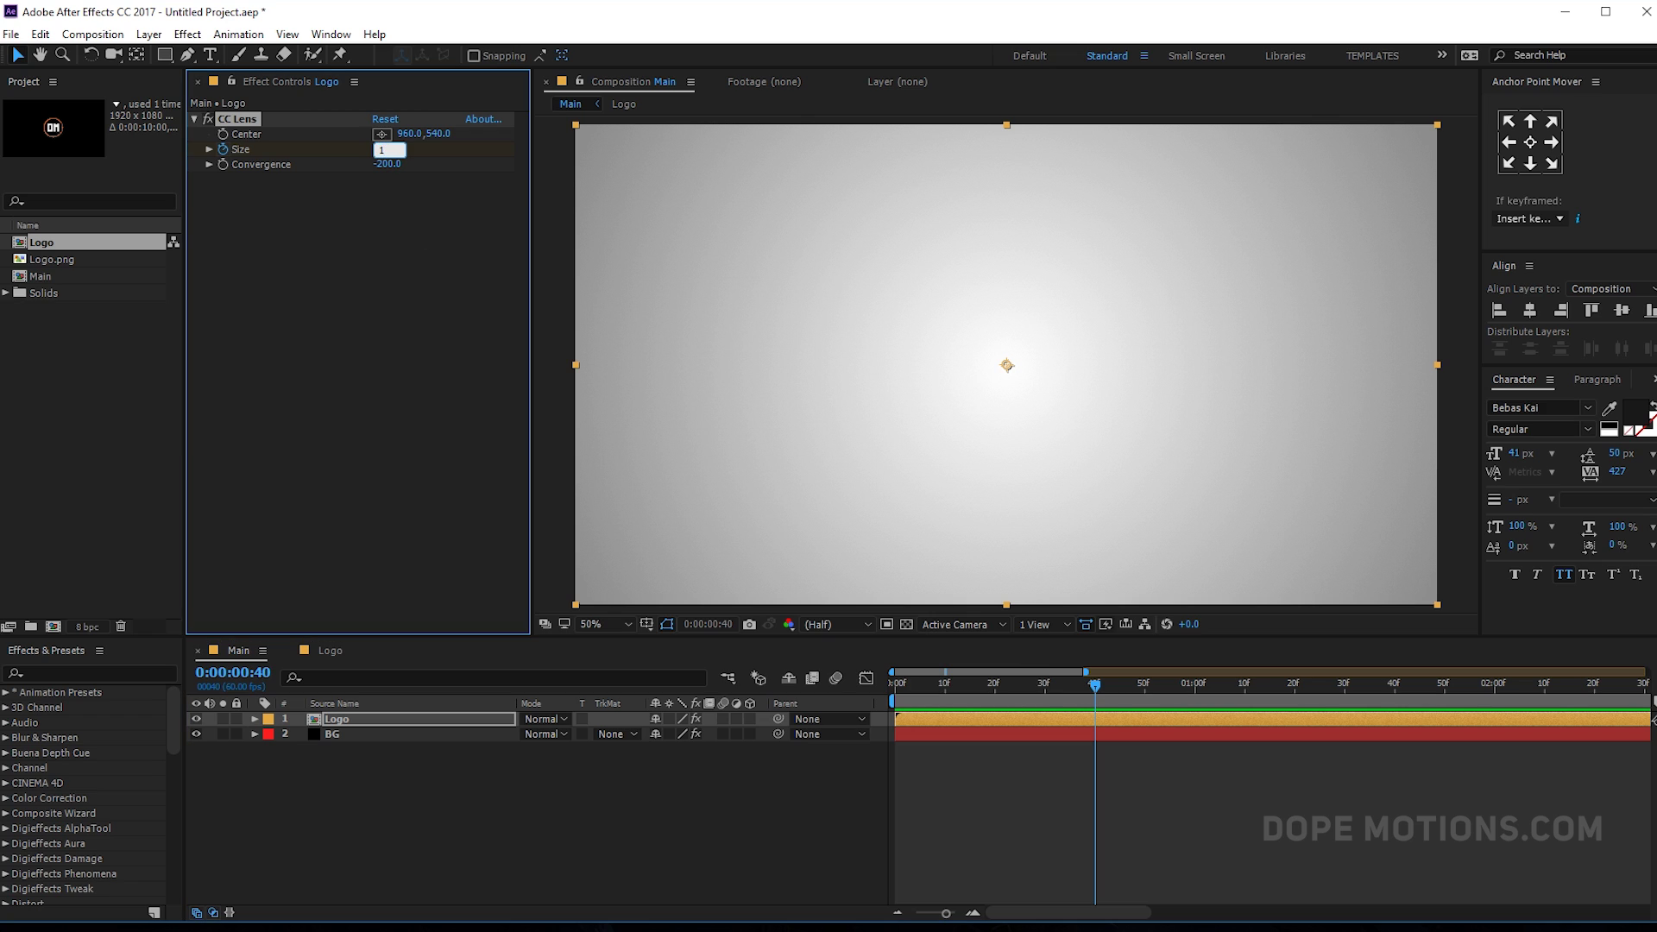
pyautogui.write('0')
pyautogui.press('Return')
pyautogui.click(1079, 713)
pyautogui.press('u')
pyautogui.moveTo(1100, 686); pyautogui.dragTo(1244, 701)
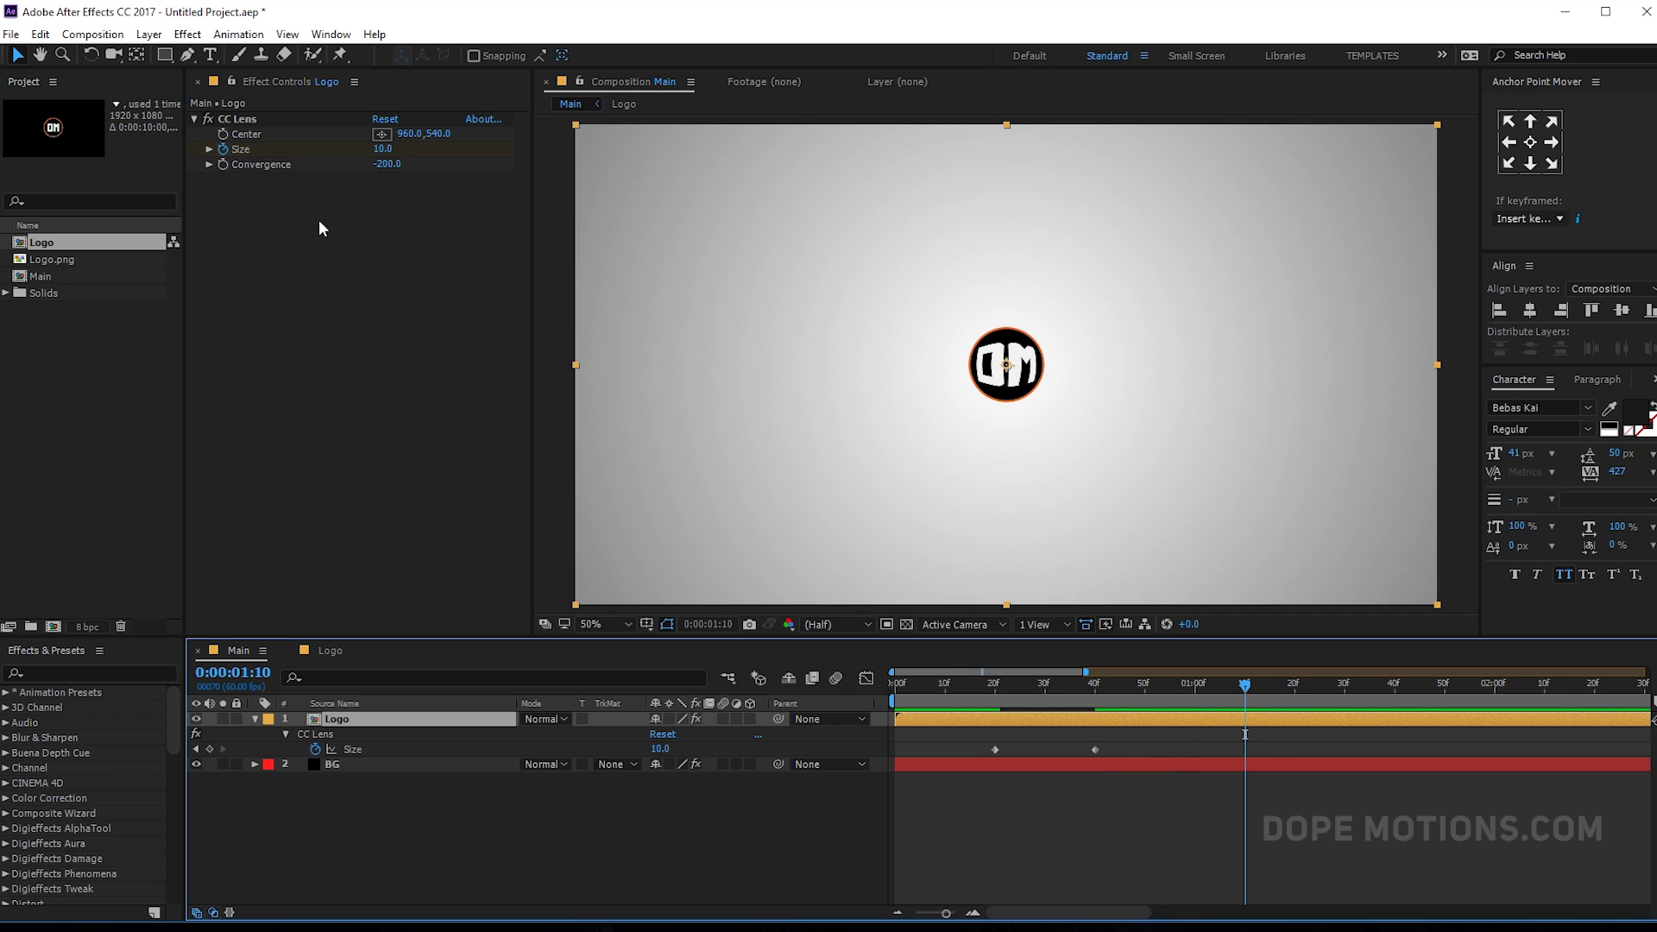
pyautogui.click(383, 149)
pyautogui.write('6')
pyautogui.press('Return')
# - Add a Size keyframe of 20 at 1:30, replacing an initial 15
pyautogui.moveTo(1246, 687); pyautogui.dragTo(1344, 687)
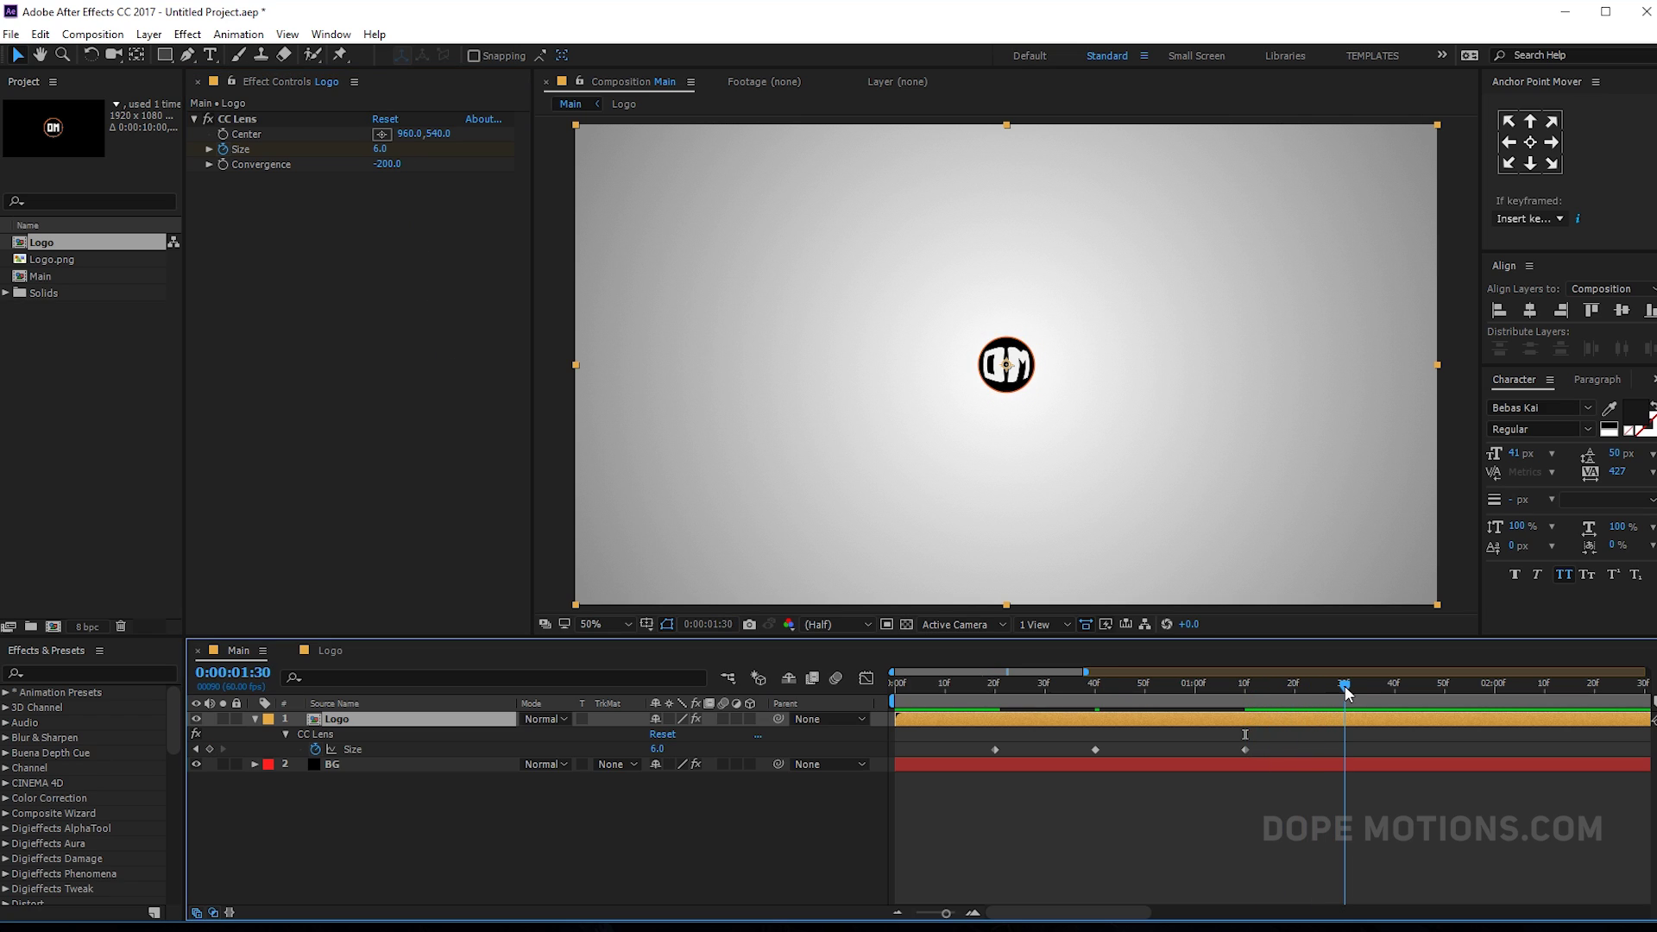
pyautogui.click(382, 150)
pyautogui.write('15')
pyautogui.press('Return')
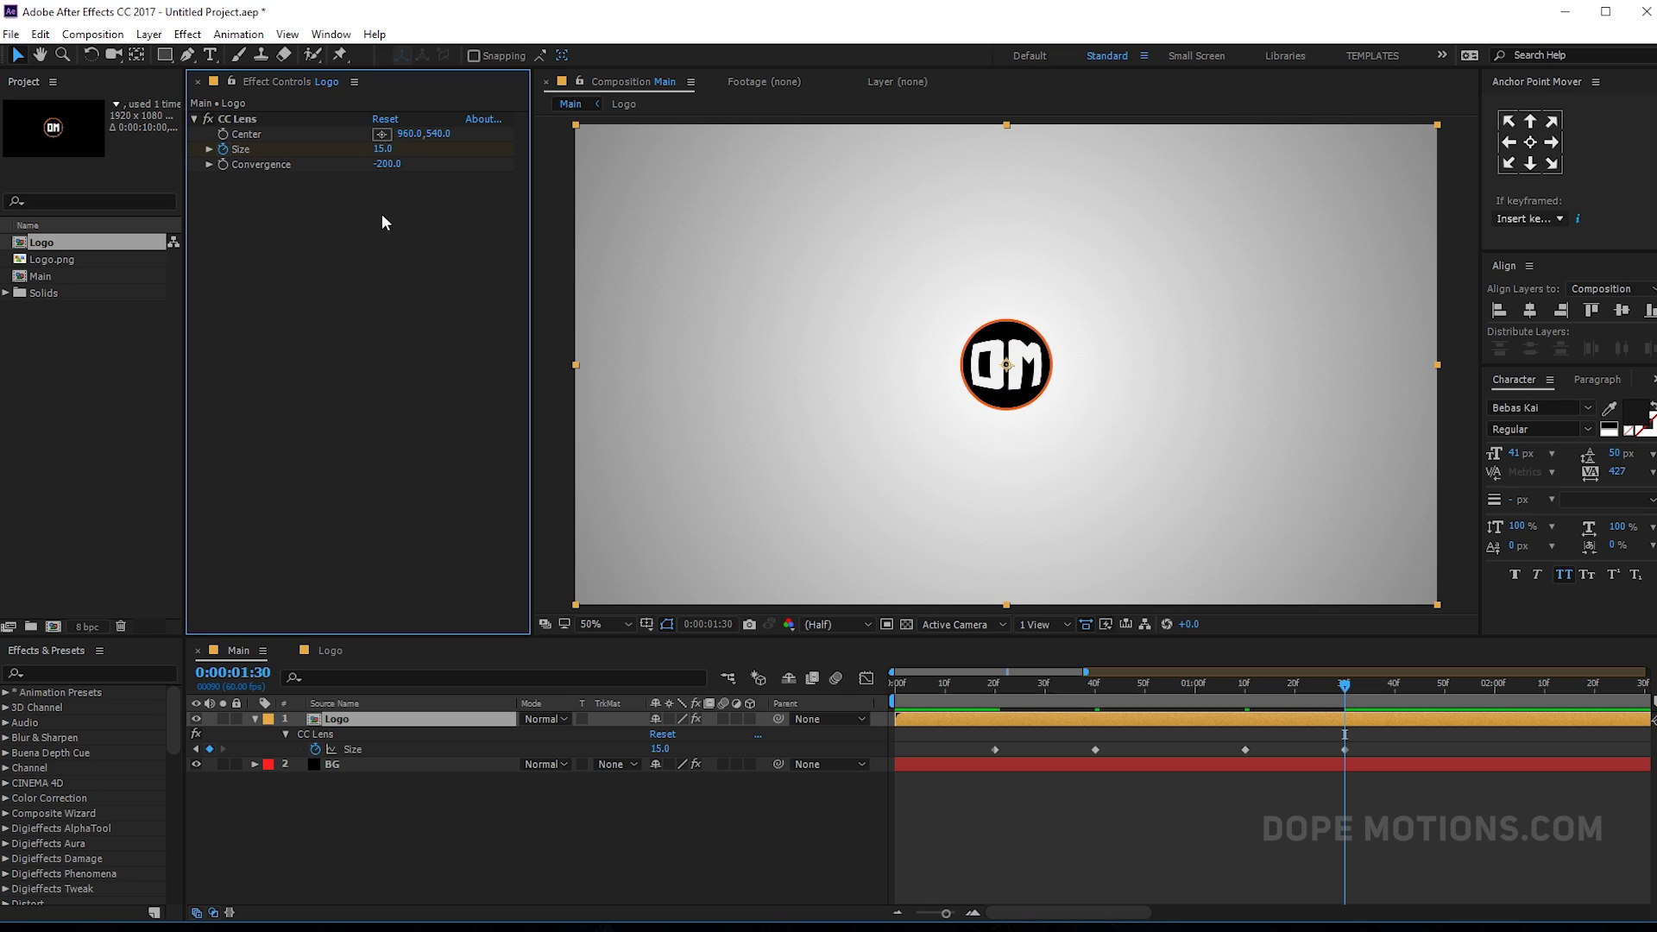
pyautogui.hotkey('ctrl', 'z')
pyautogui.click(380, 150)
pyautogui.write('20')
pyautogui.press('Return')
pyautogui.moveTo(973, 686); pyautogui.dragTo(1497, 740)
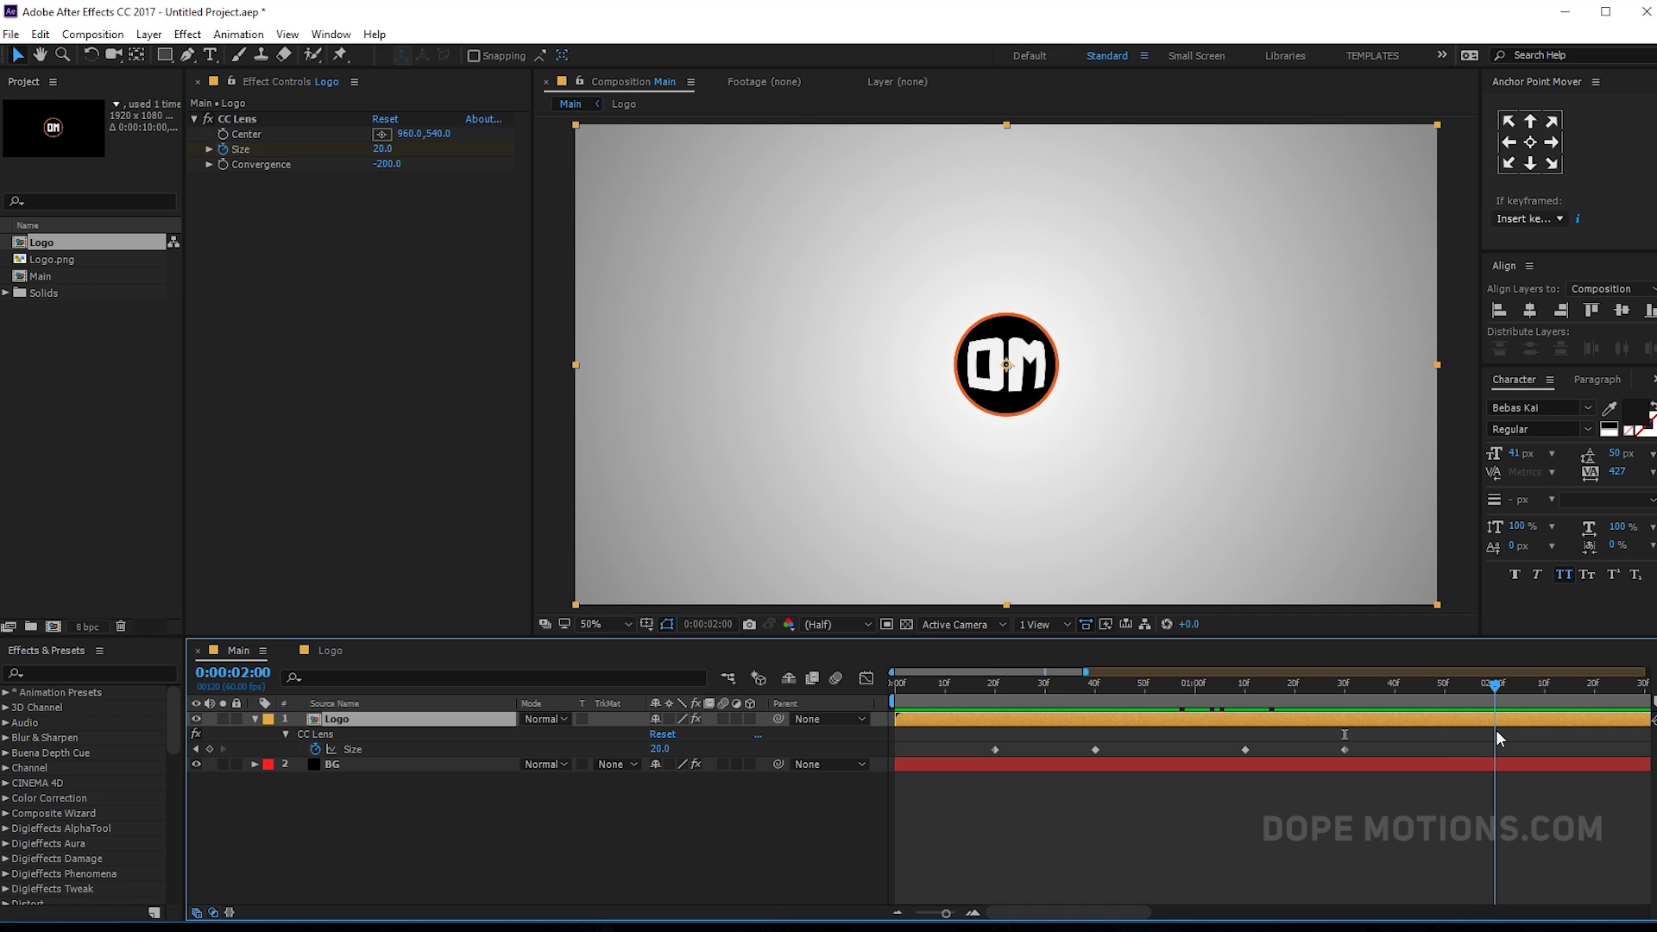
# - Add Size keyframes of 15 at 2 seconds and 45 at 2:30
pyautogui.press('-')
pyautogui.moveTo(1101, 917); pyautogui.dragTo(1136, 920)
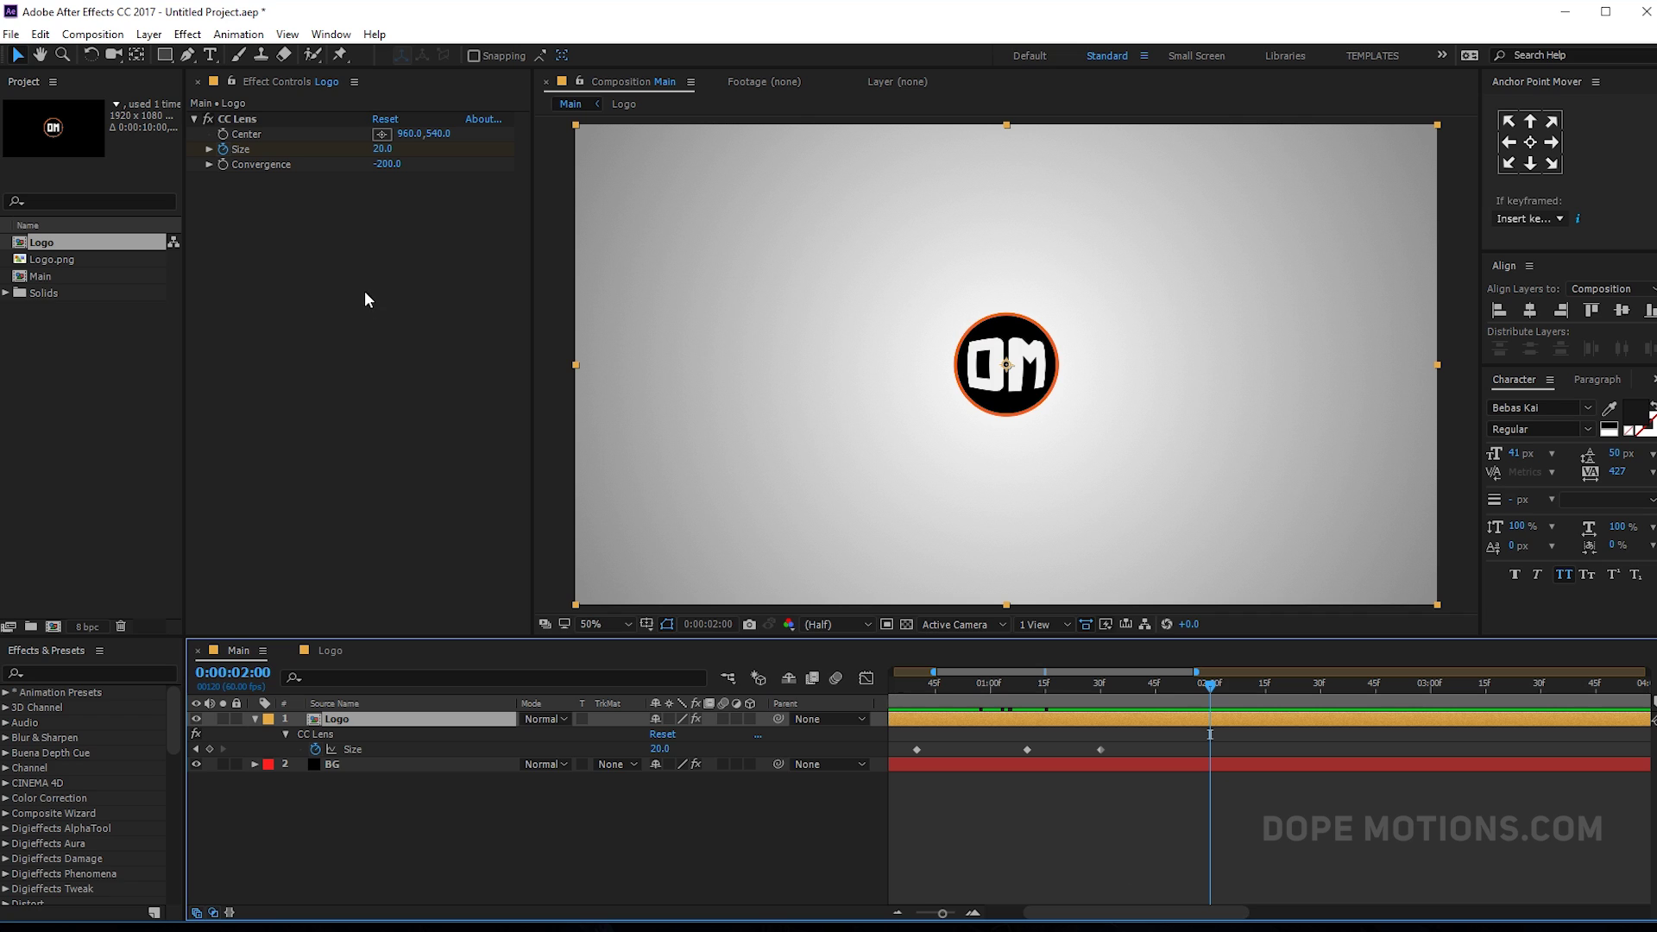
pyautogui.click(381, 149)
pyautogui.write('15')
pyautogui.press('Return')
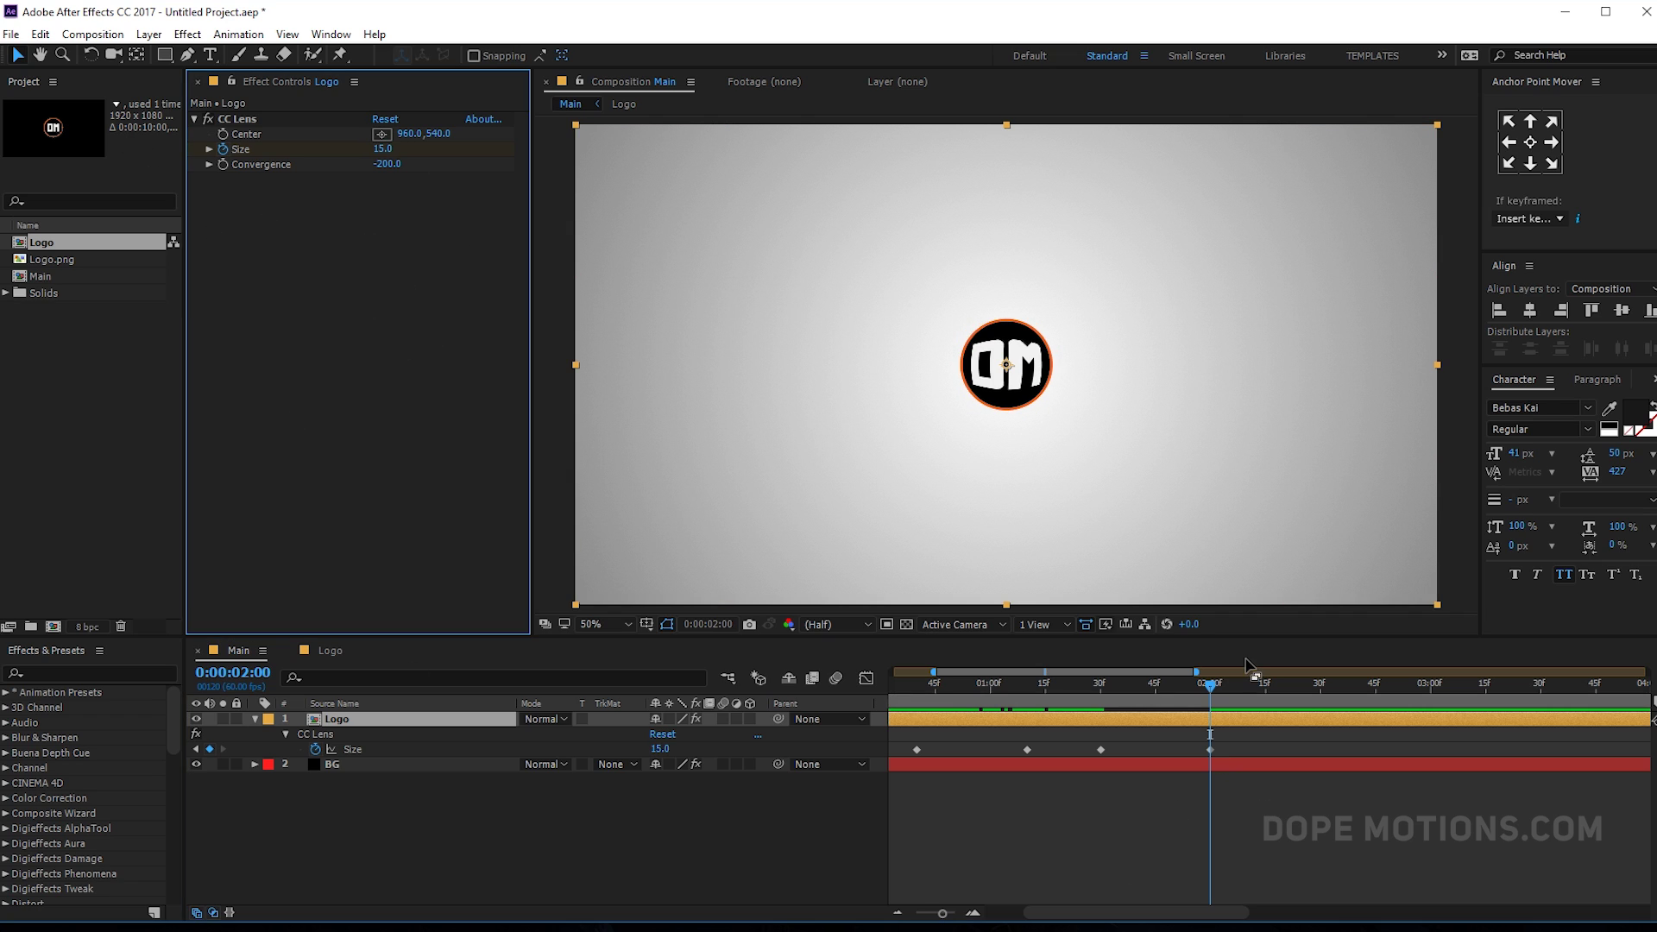
pyautogui.moveTo(1206, 687); pyautogui.dragTo(1325, 703)
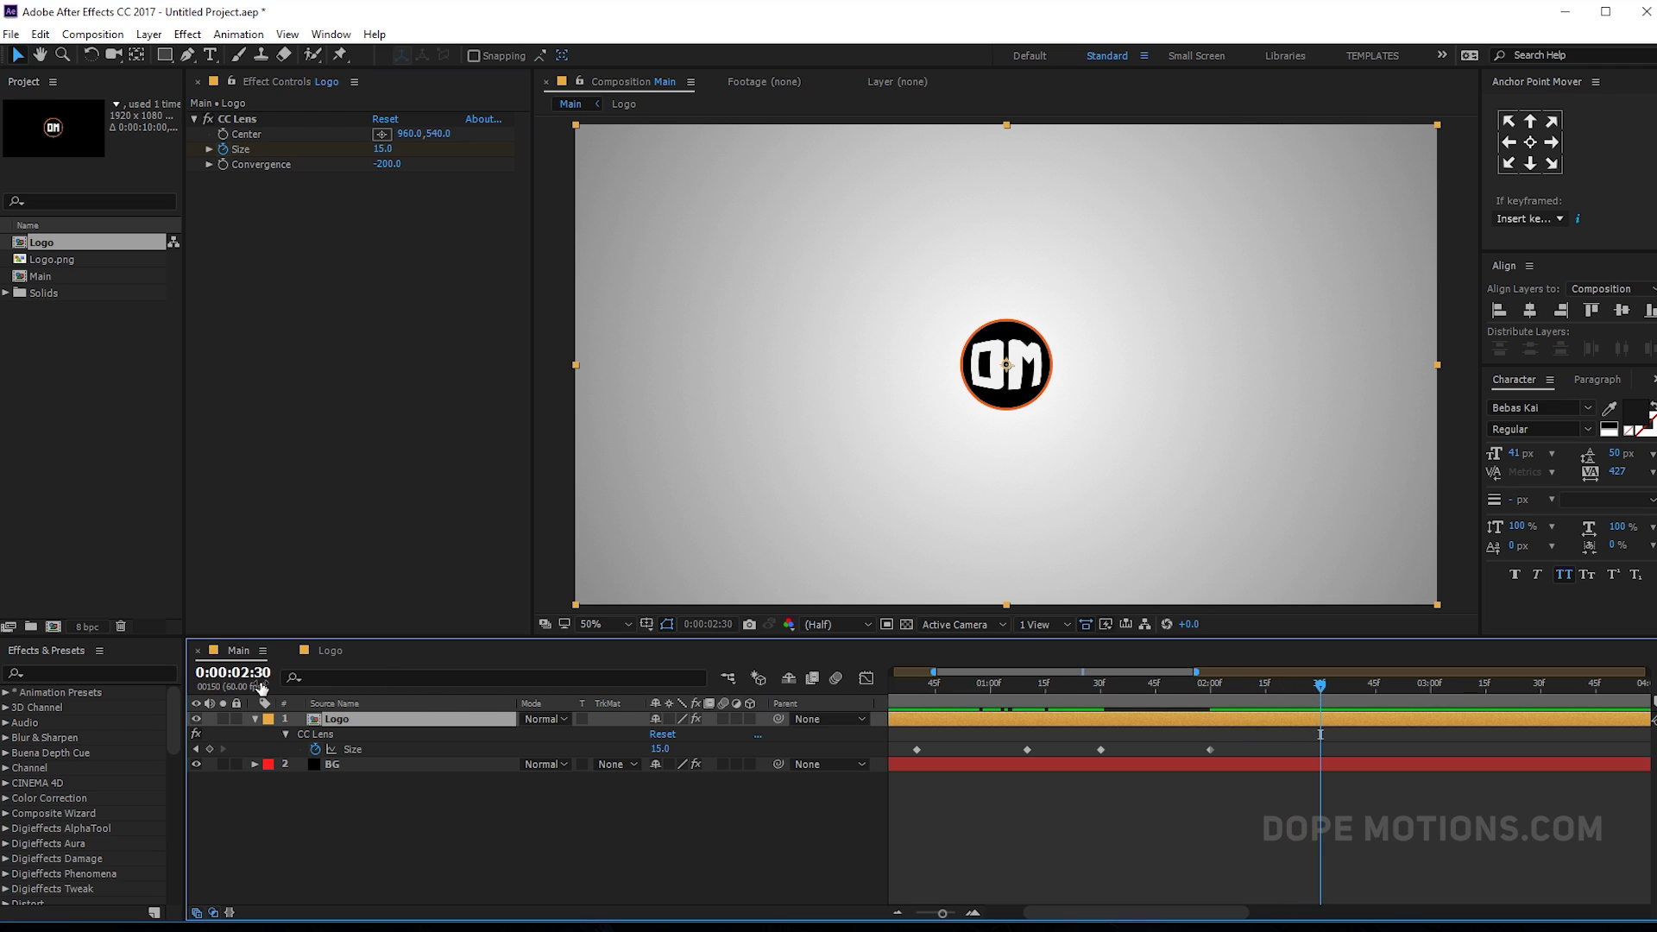
pyautogui.click(381, 150)
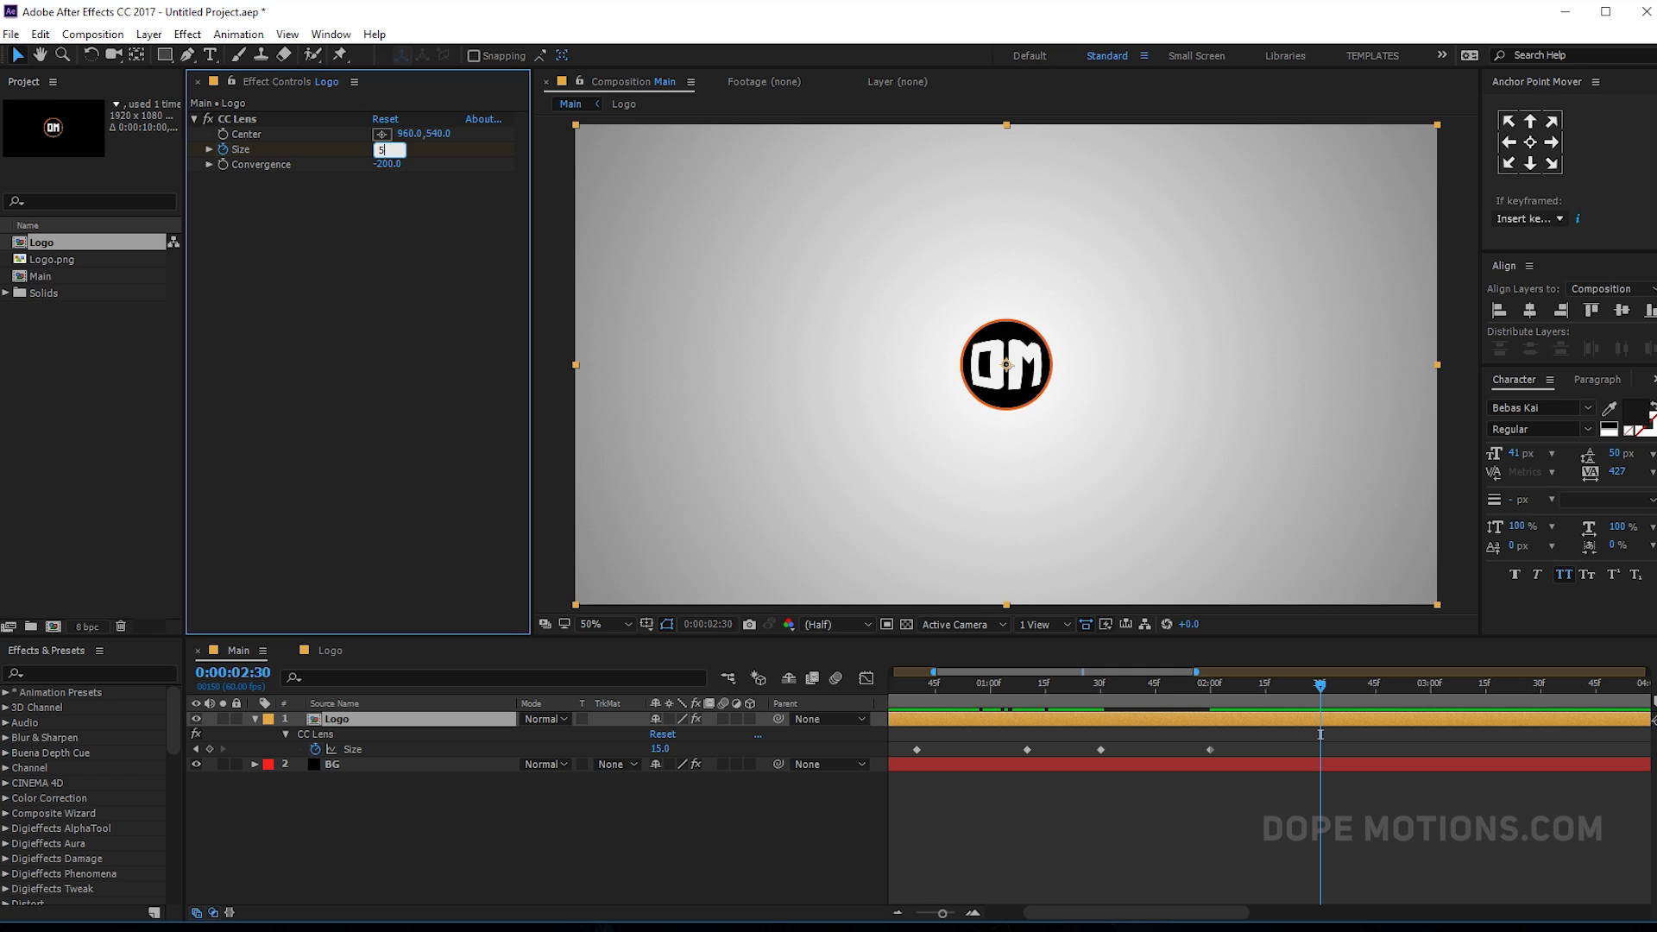
pyautogui.press('Return')
pyautogui.moveTo(382, 149); pyautogui.dragTo(378, 149)
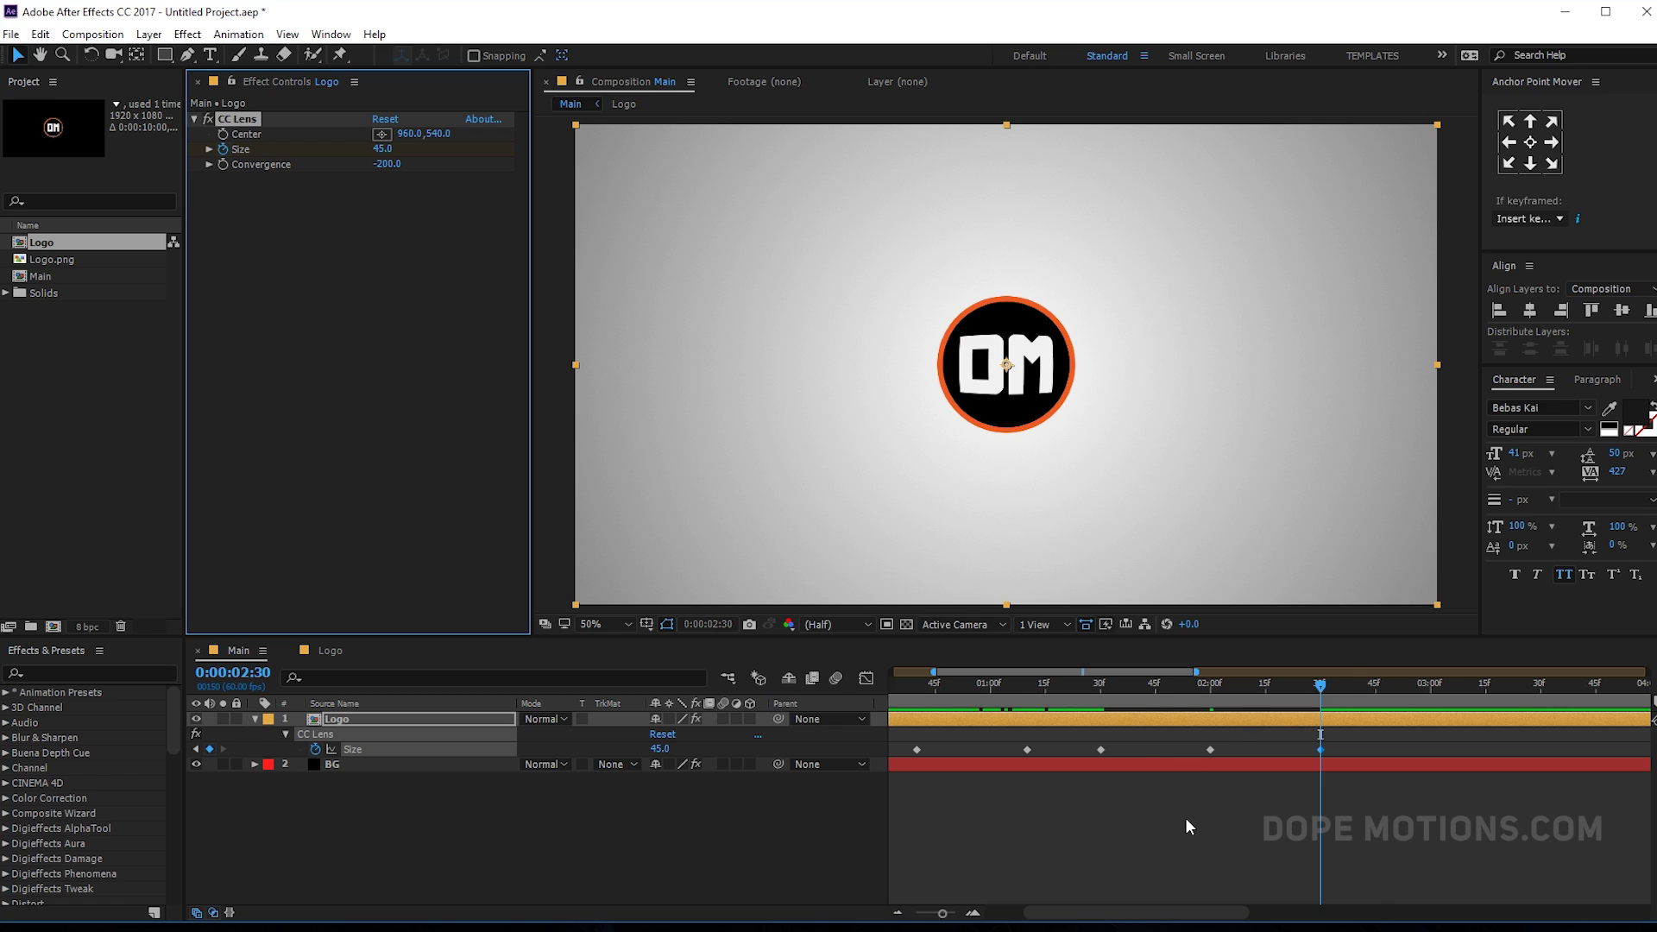
pyautogui.press('-')
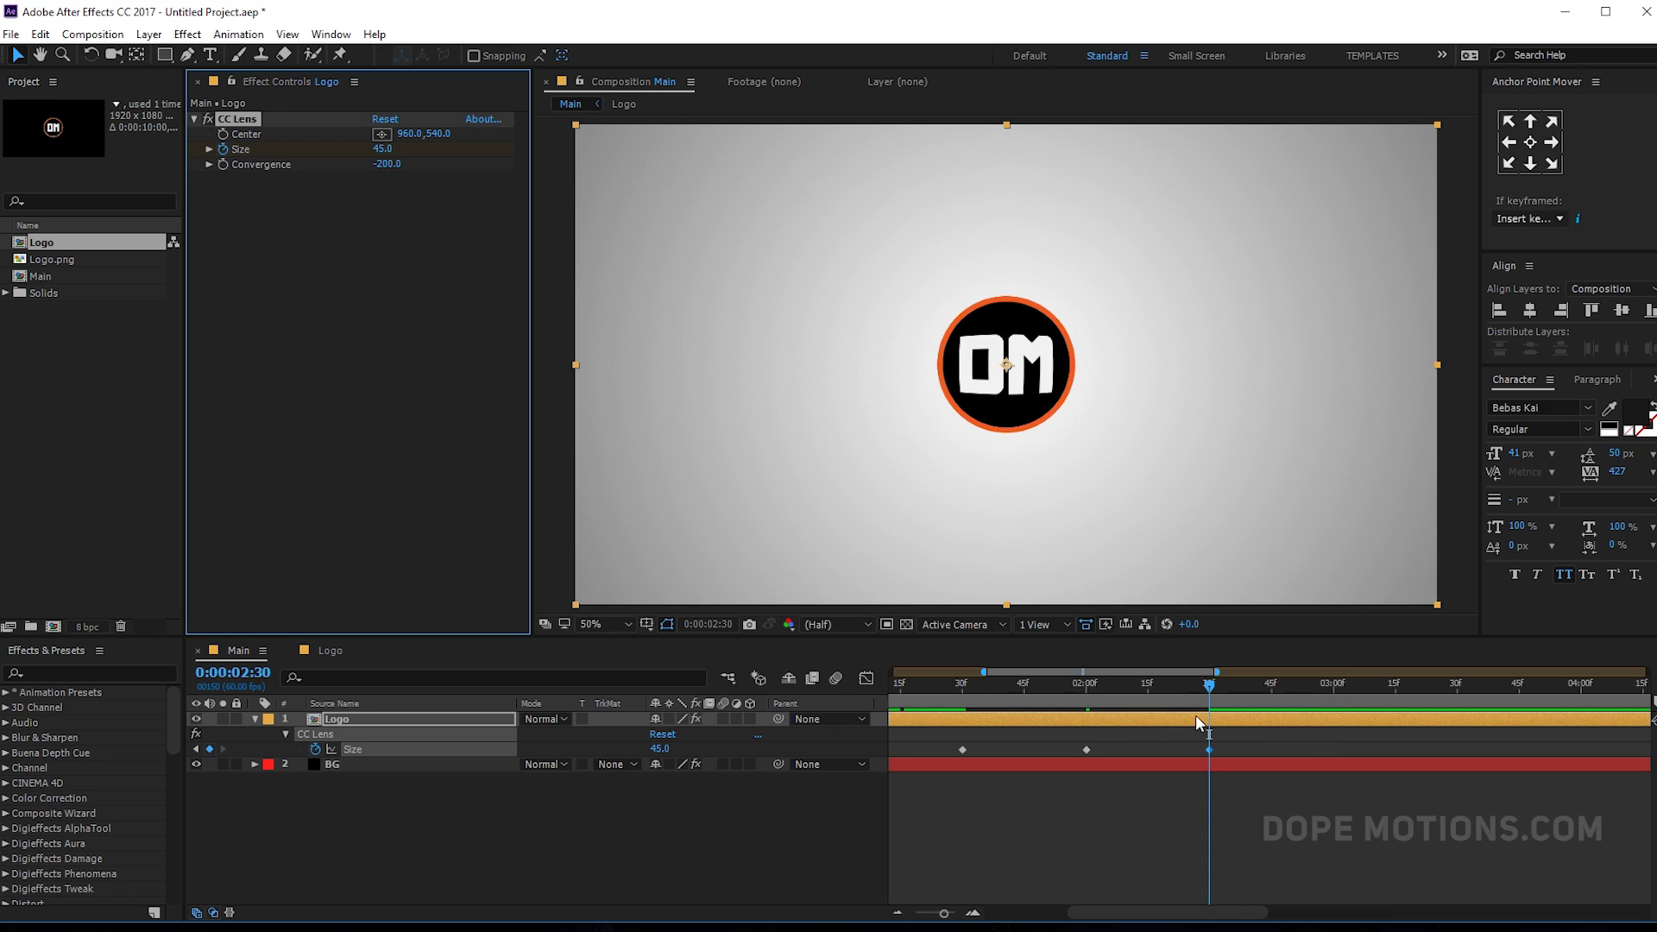
# - Preview the pulse, then apply Easy Ease (F9) to all six Size keyframes
pyautogui.hscroll(2, 1122, 761)
pyautogui.hscroll(-1, 1111, 917)
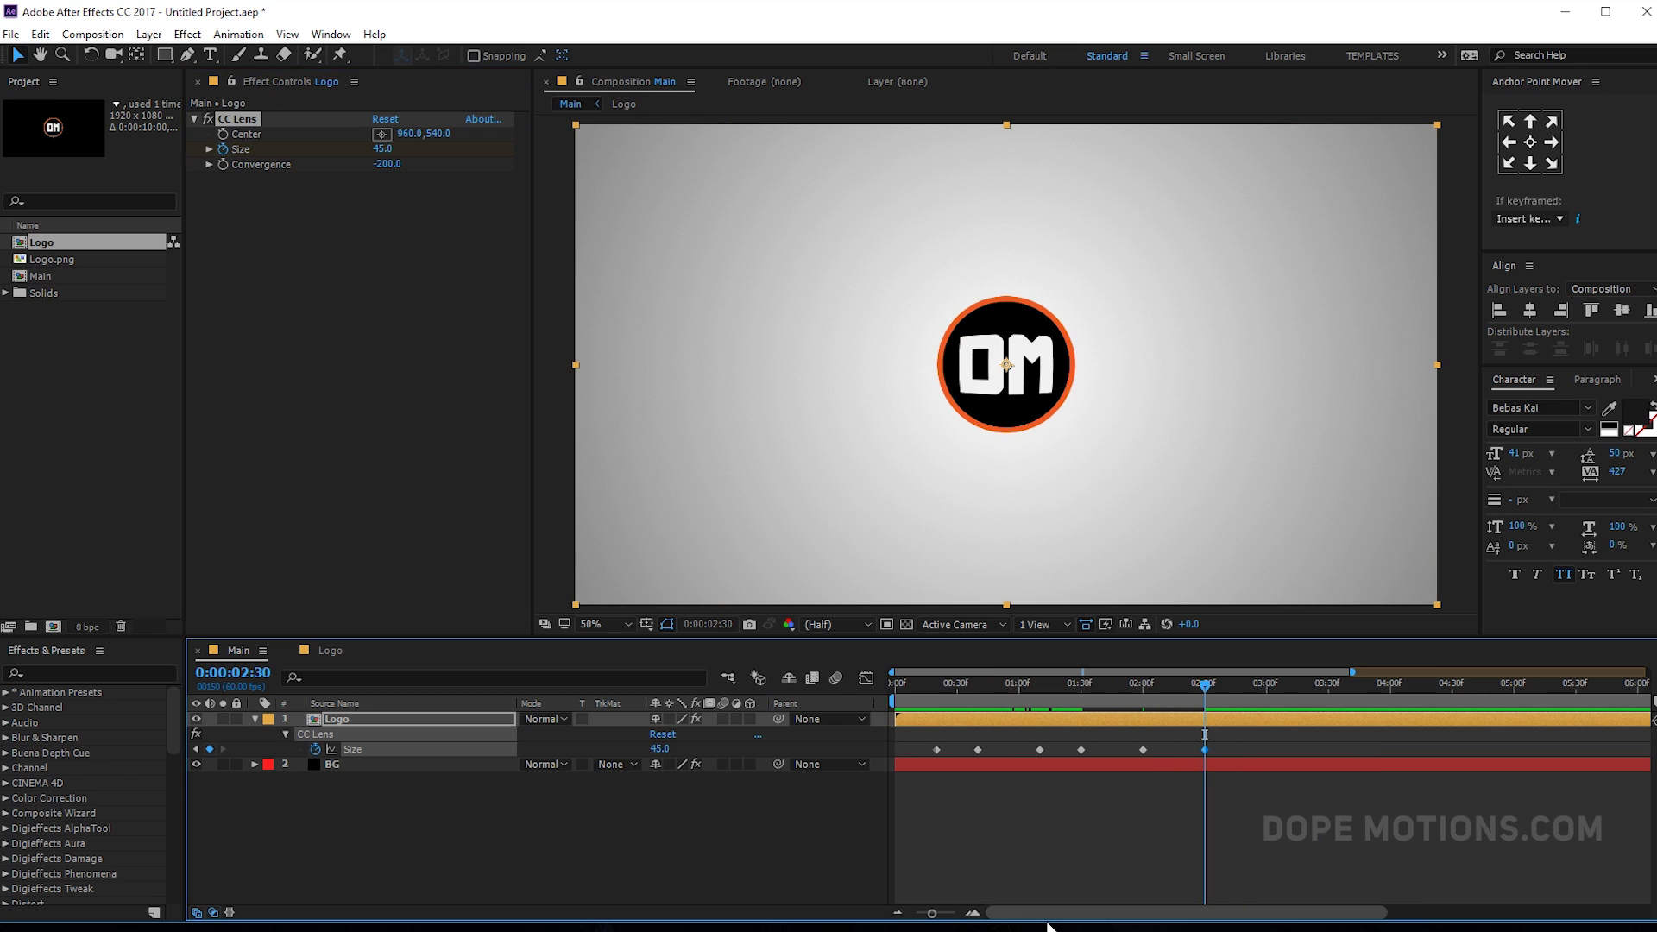
pyautogui.click(894, 688)
pyautogui.click(892, 689)
pyautogui.press('space')
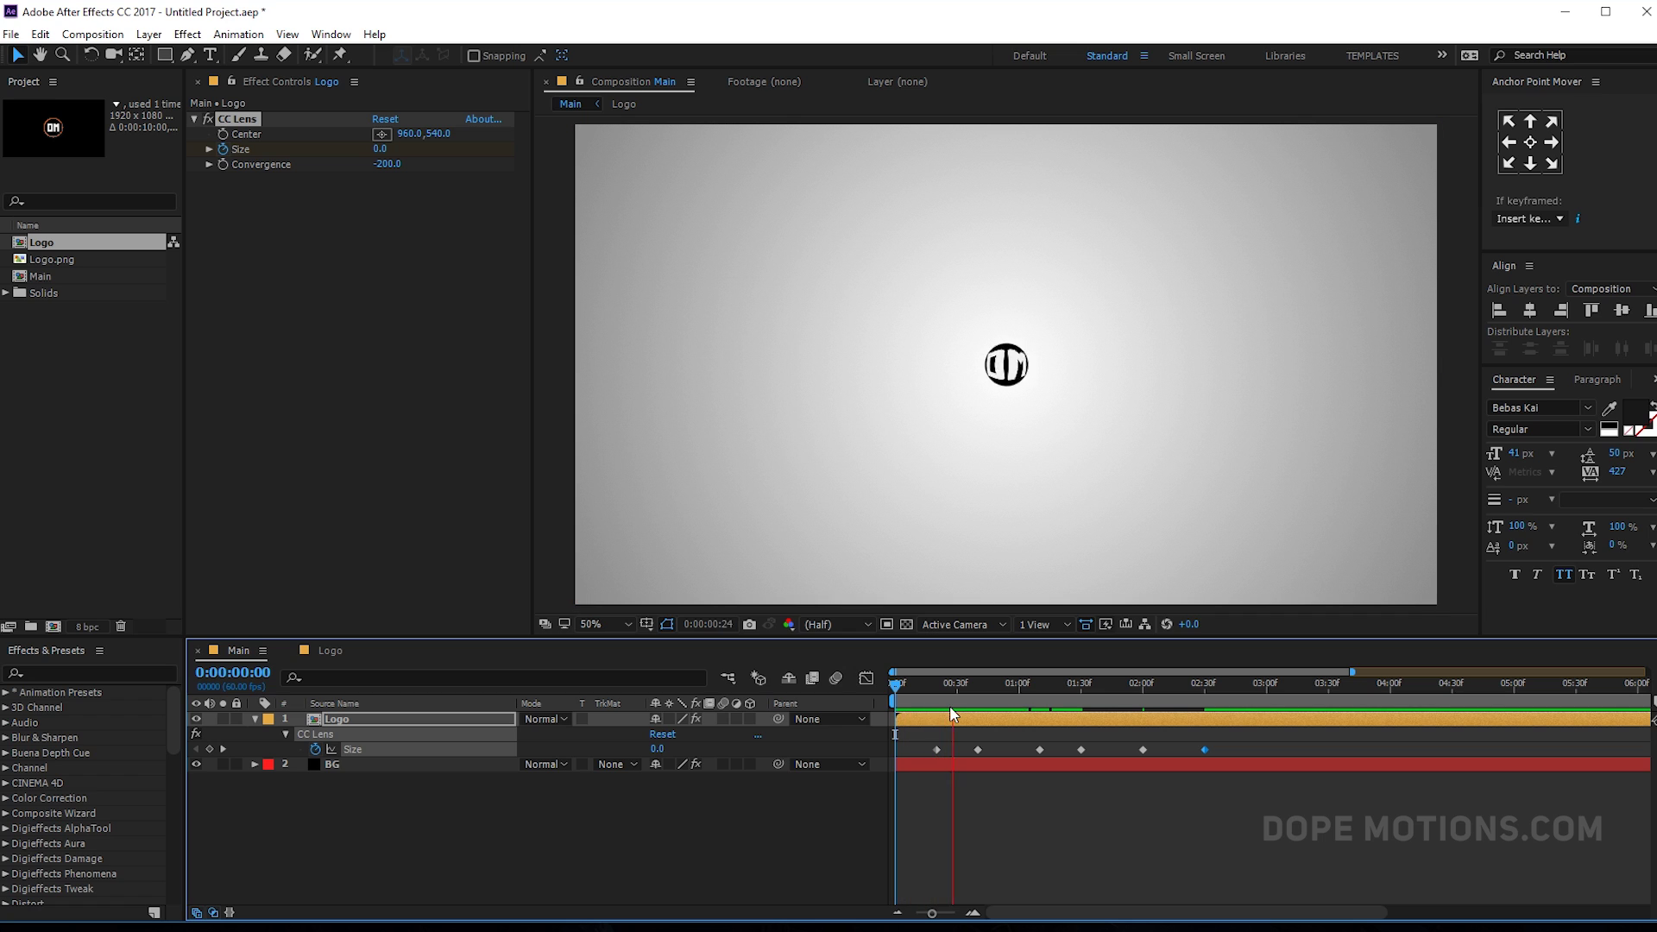
pyautogui.click(1220, 691)
pyautogui.moveTo(1228, 747); pyautogui.dragTo(909, 763)
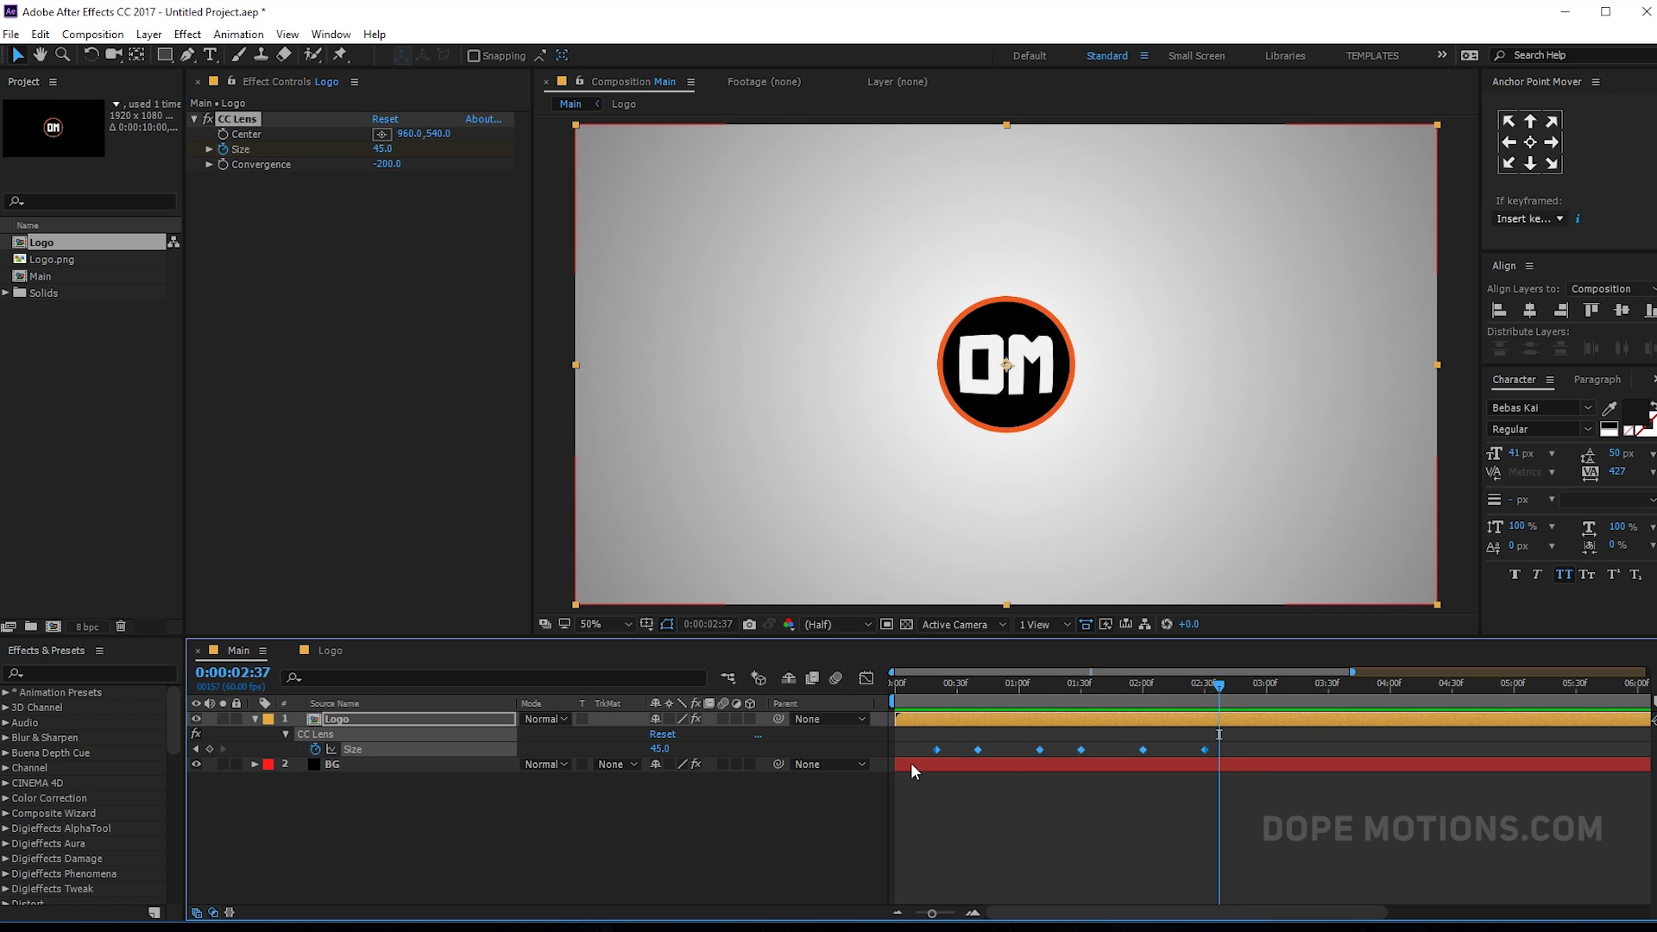
pyautogui.press('F9')
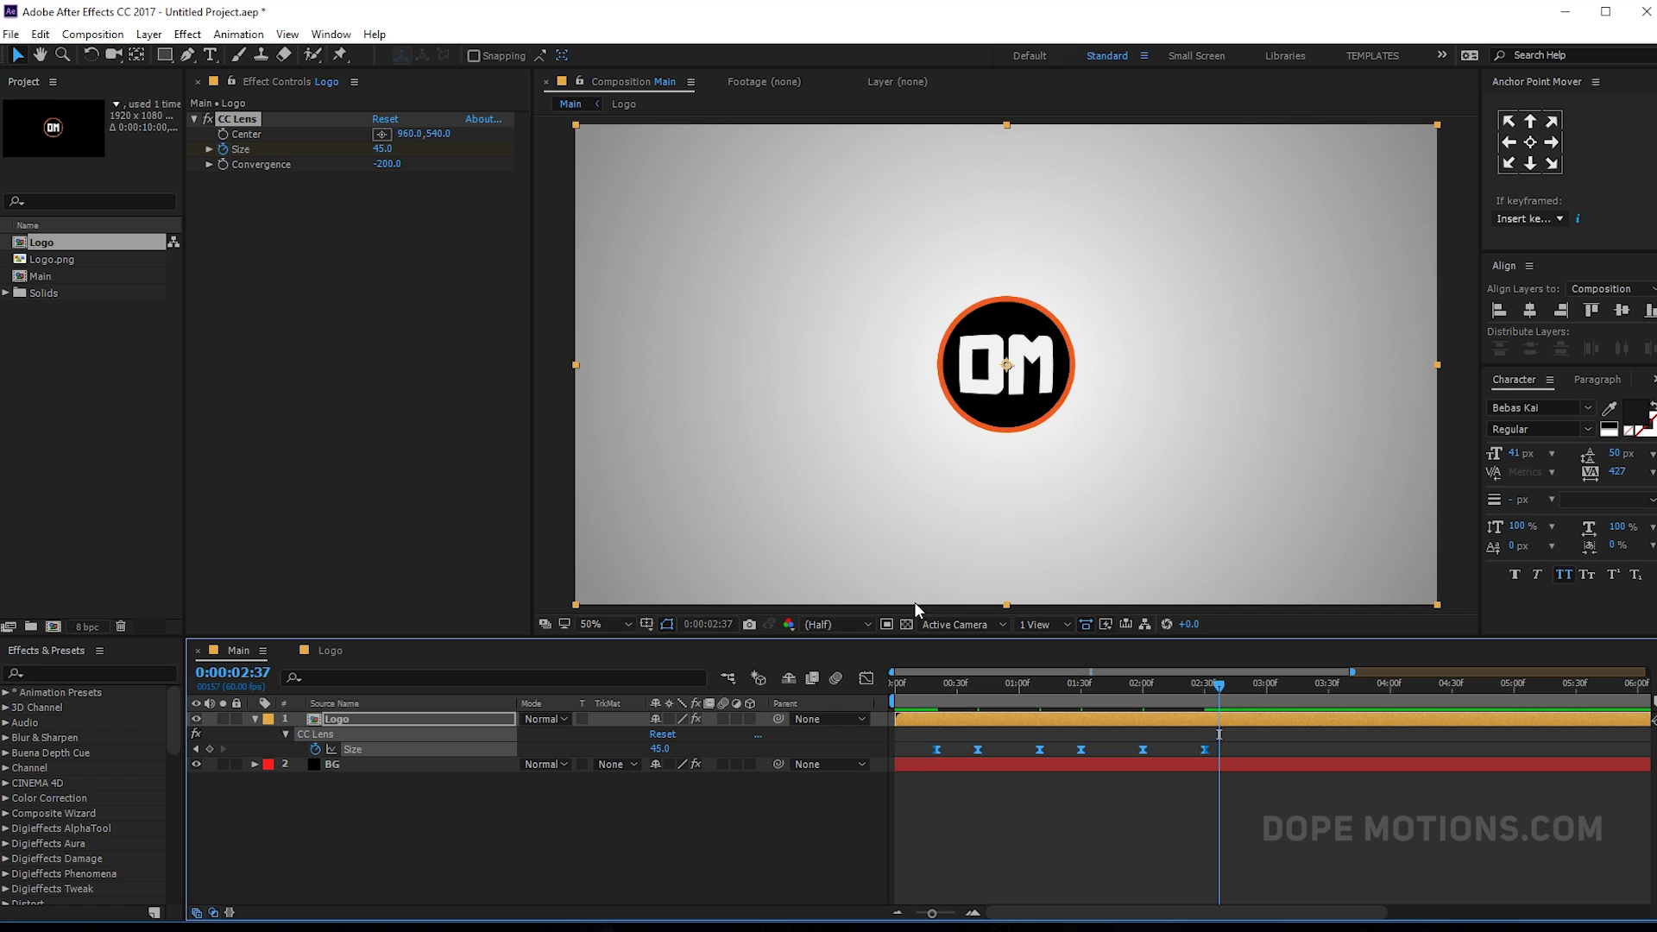
pyautogui.click(868, 678)
# - Sharpen the Size speed curve peaks by dragging the keyframe influence handles in the graph
pyautogui.rightClick(1119, 742)
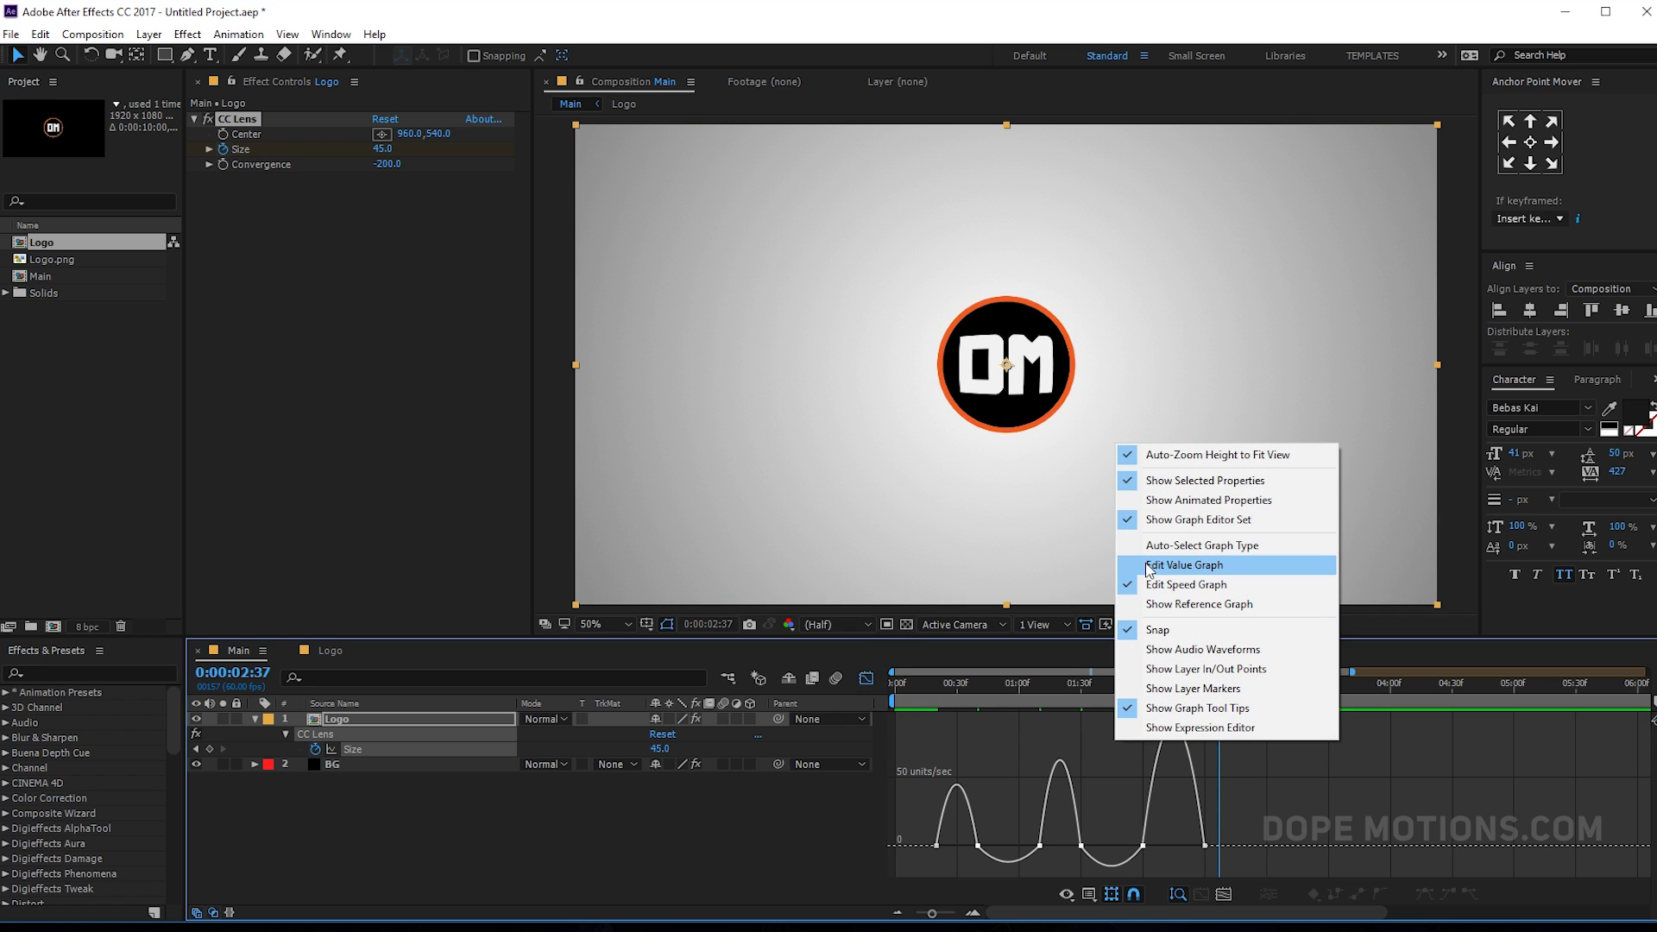
pyautogui.click(1265, 801)
pyautogui.moveTo(1261, 812); pyautogui.dragTo(882, 873)
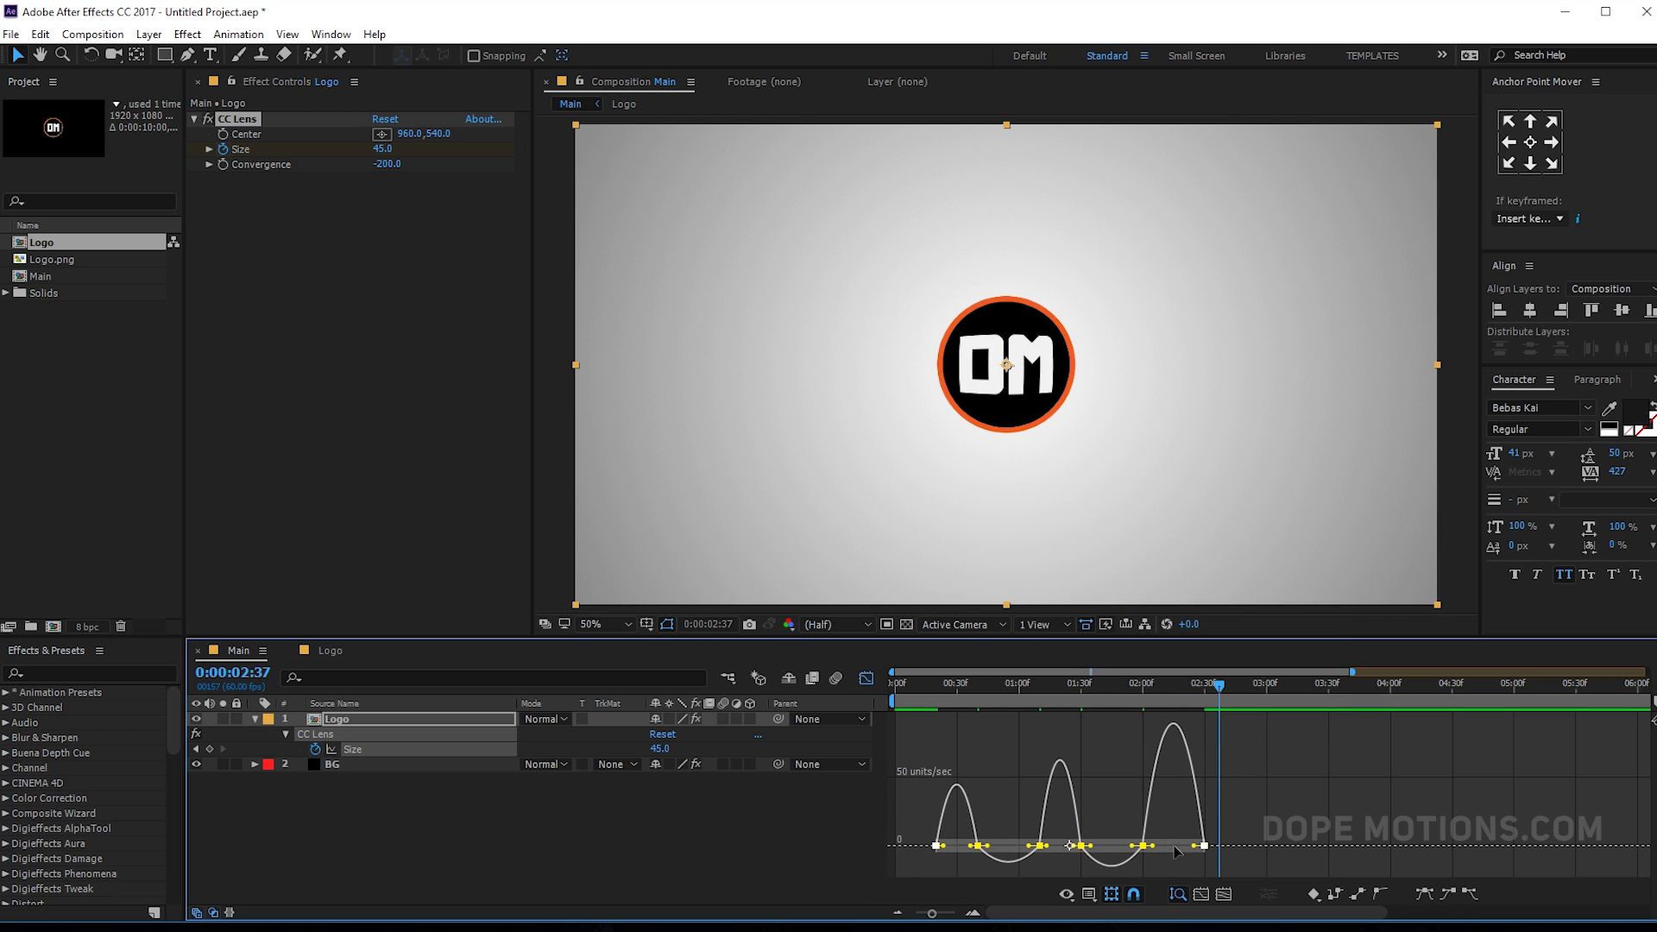
pyautogui.moveTo(1196, 847); pyautogui.dragTo(1184, 847)
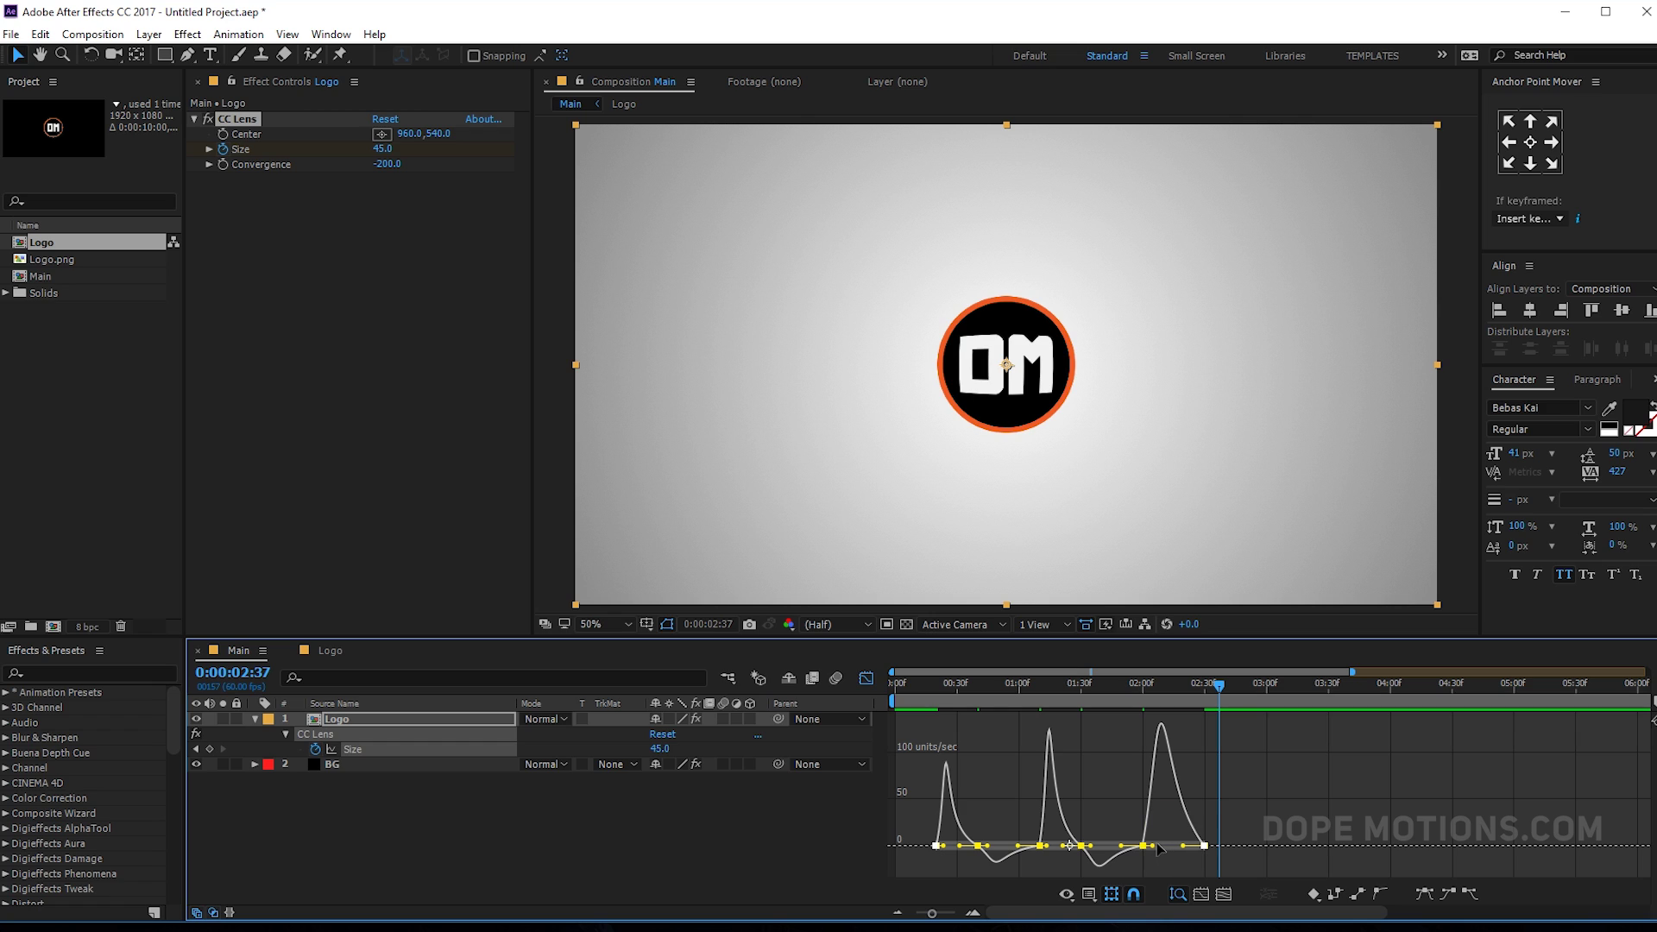
pyautogui.moveTo(1157, 850); pyautogui.dragTo(1167, 850)
# - Preview the sharpened pulses, then return to layer bars at the 3-second mark
pyautogui.moveTo(959, 692); pyautogui.dragTo(887, 686)
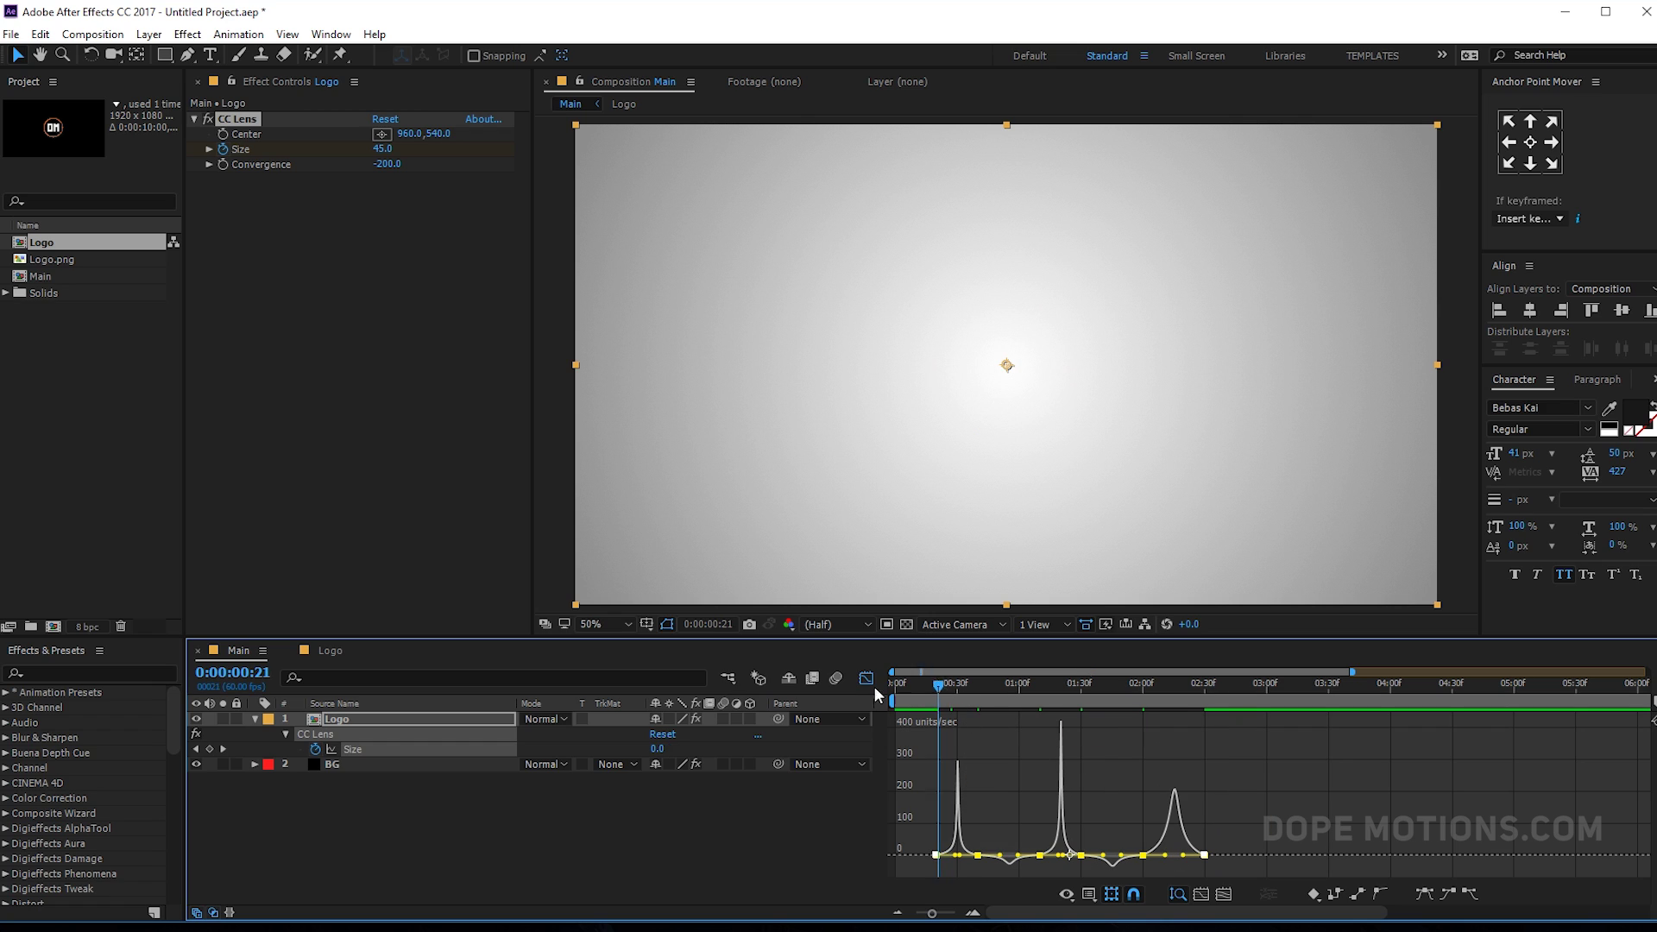
pyautogui.press('space')
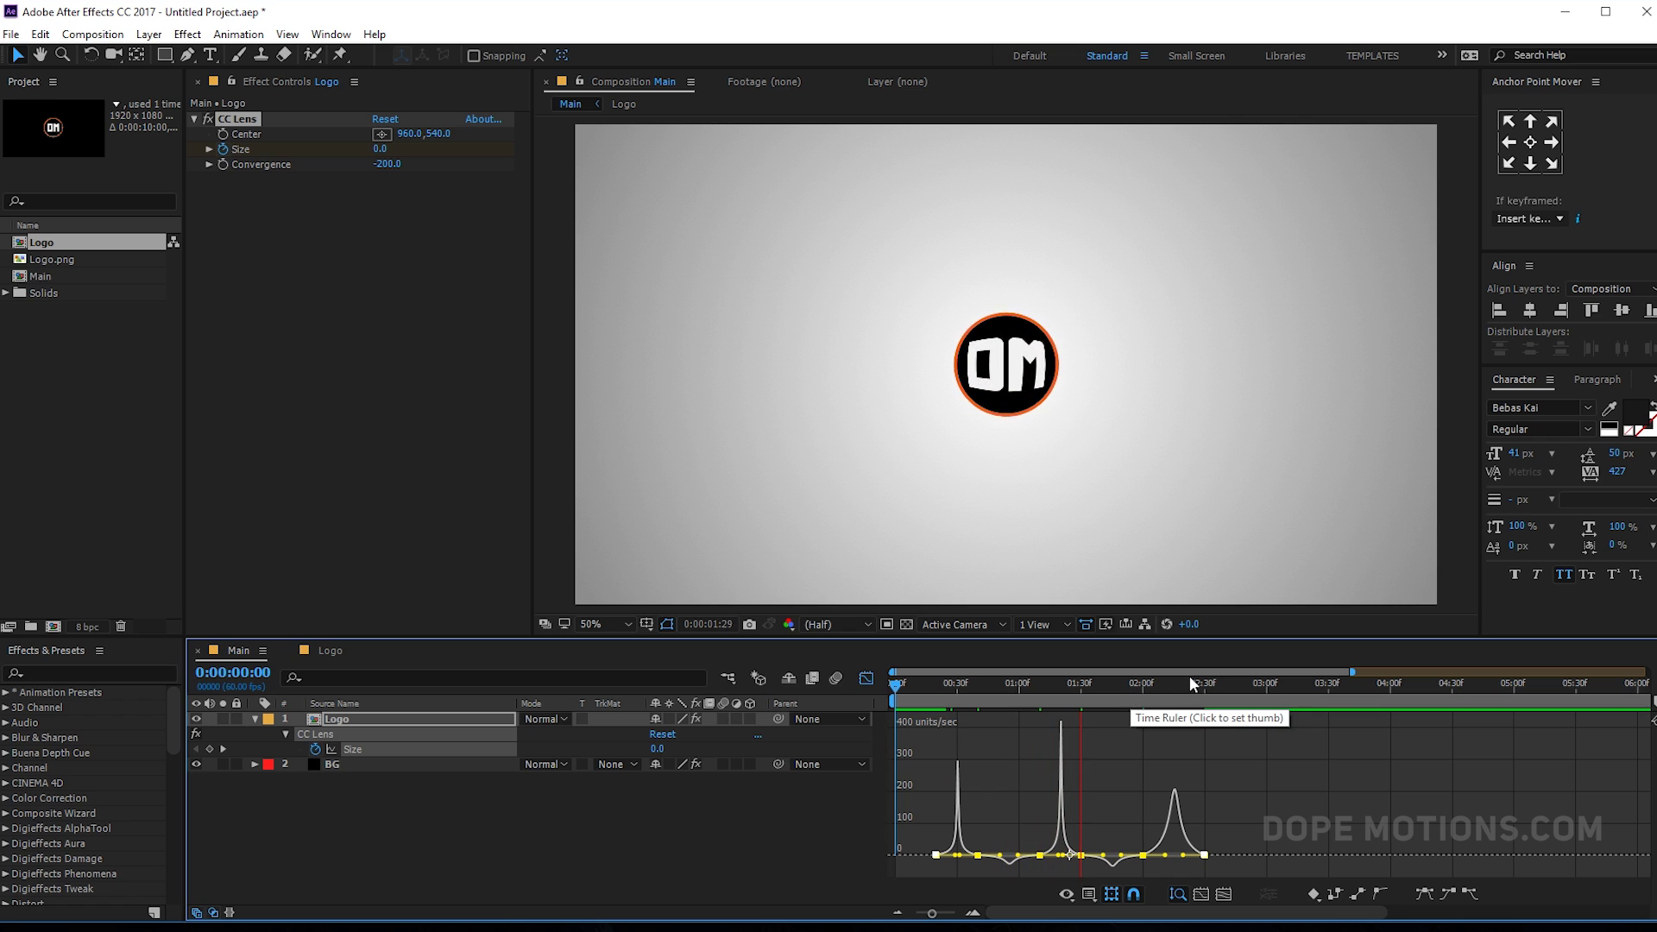
pyautogui.click(929, 683)
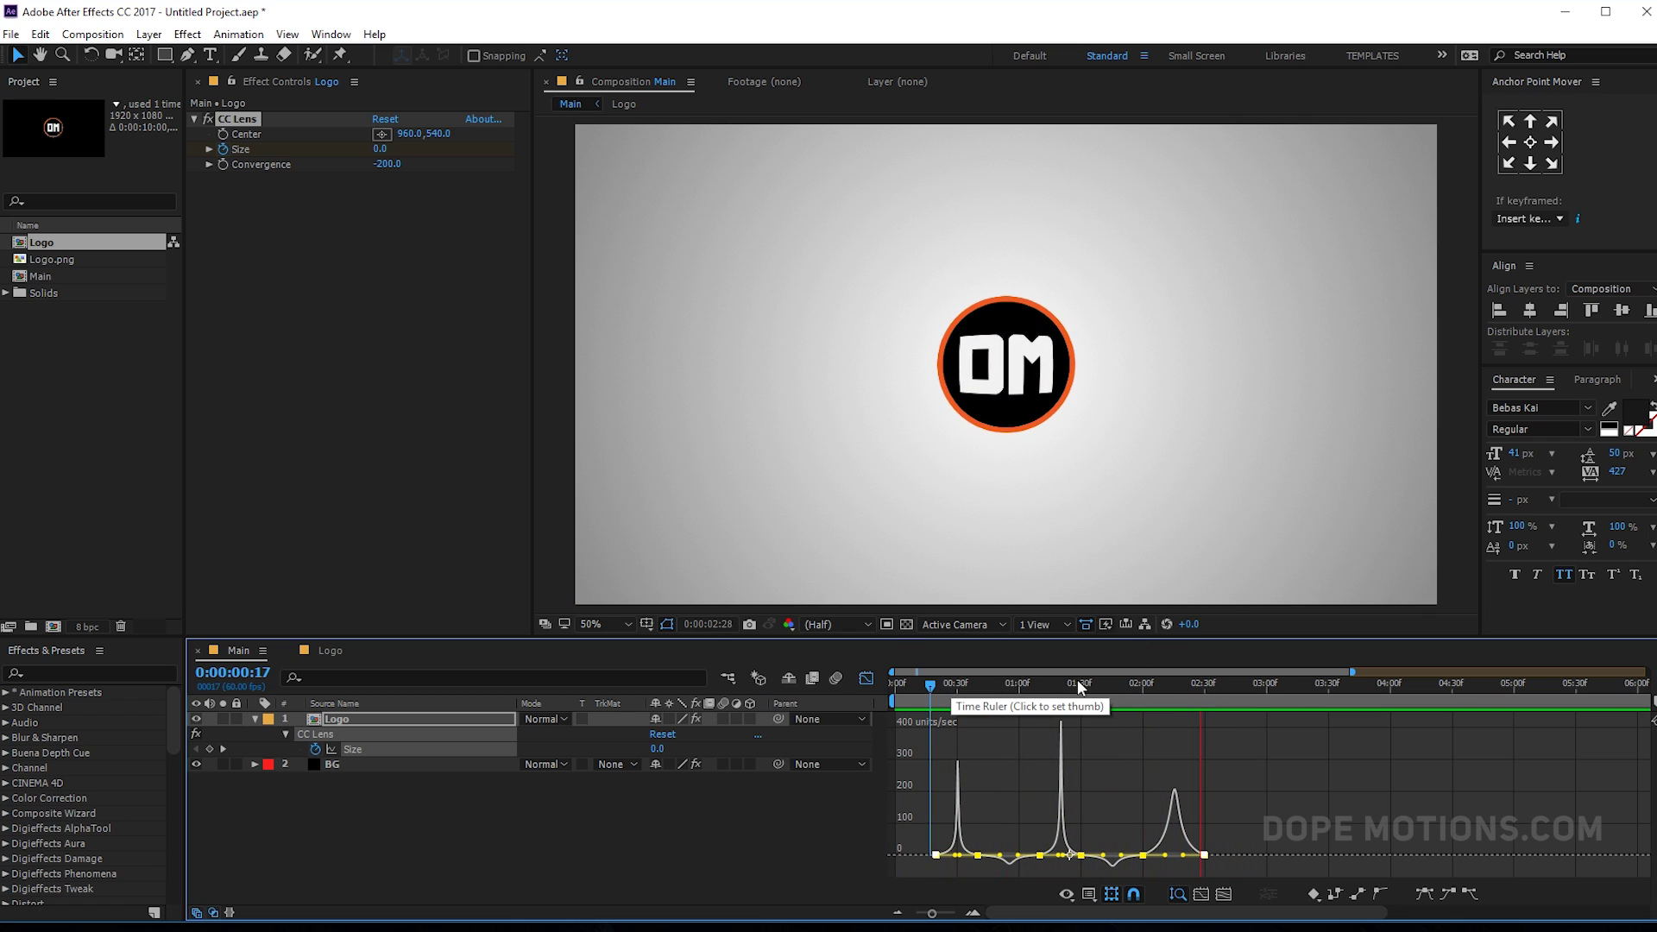
pyautogui.click(923, 686)
pyautogui.press('space')
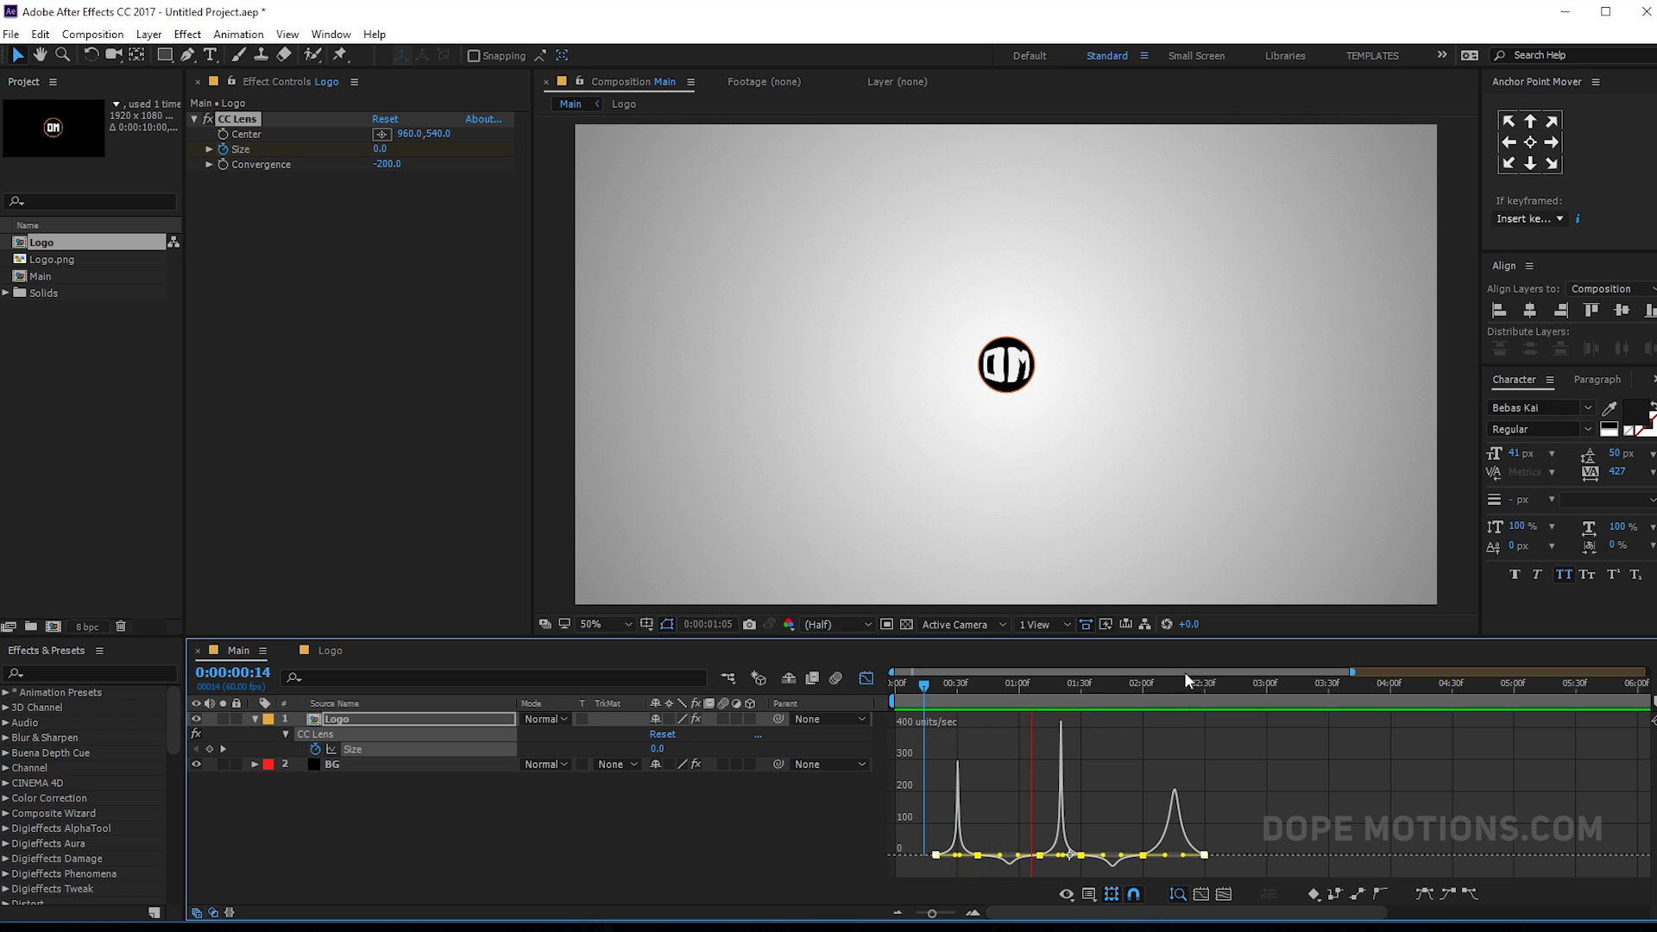
pyautogui.click(1035, 681)
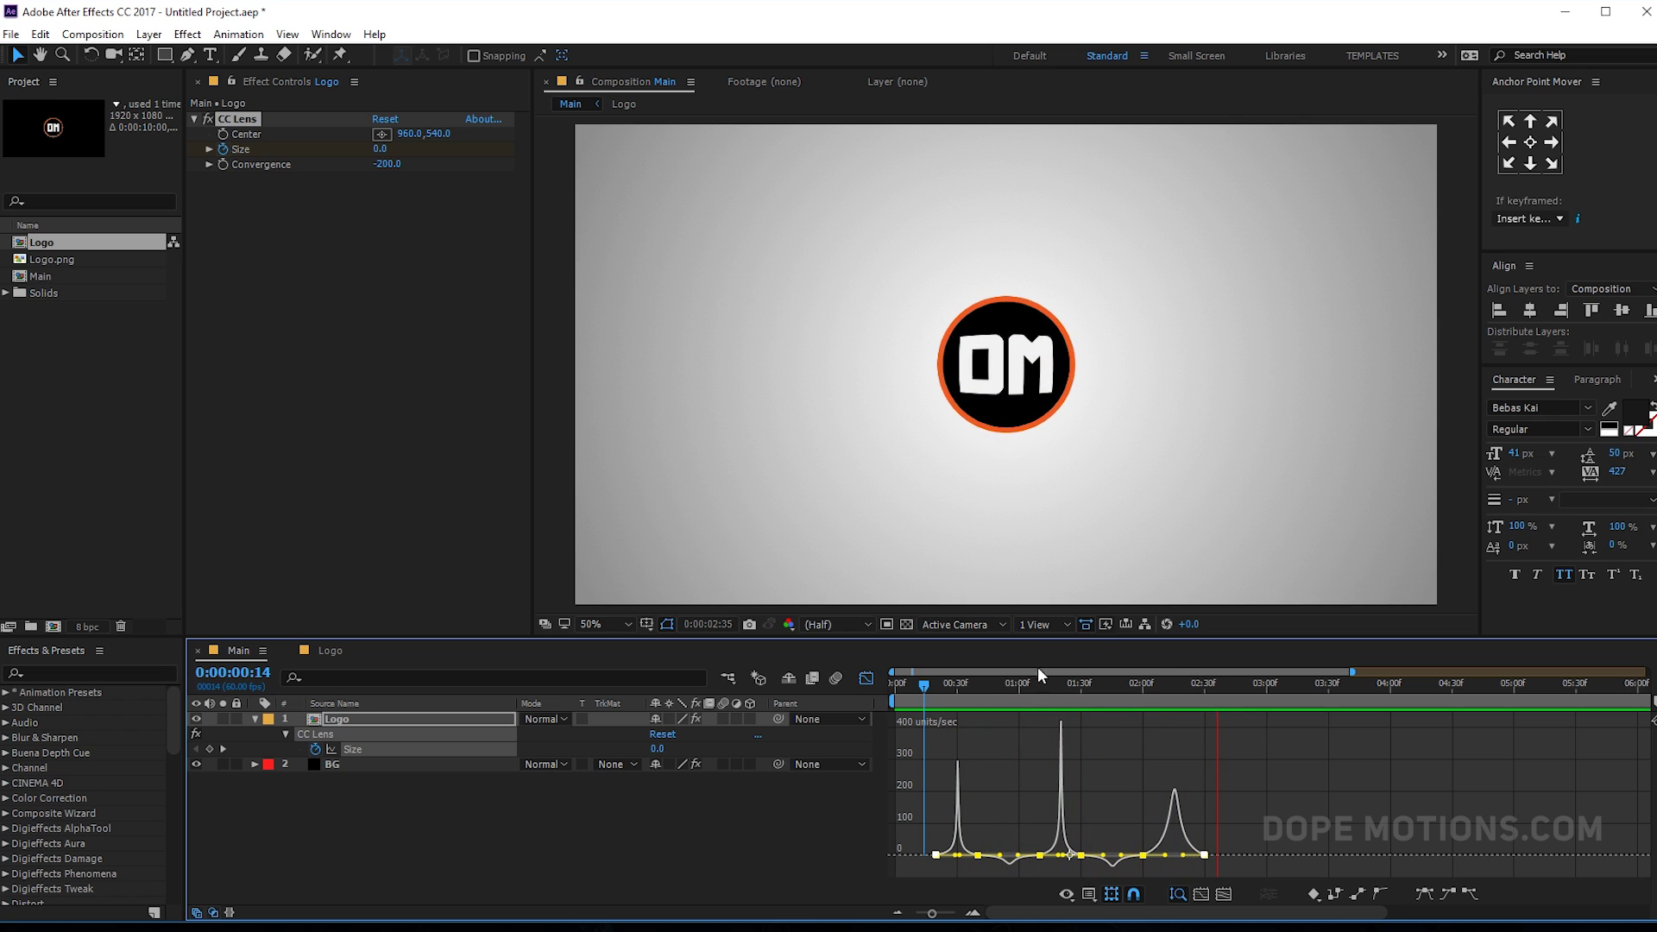
pyautogui.click(866, 679)
pyautogui.click(1081, 782)
pyautogui.moveTo(1229, 685); pyautogui.dragTo(920, 759)
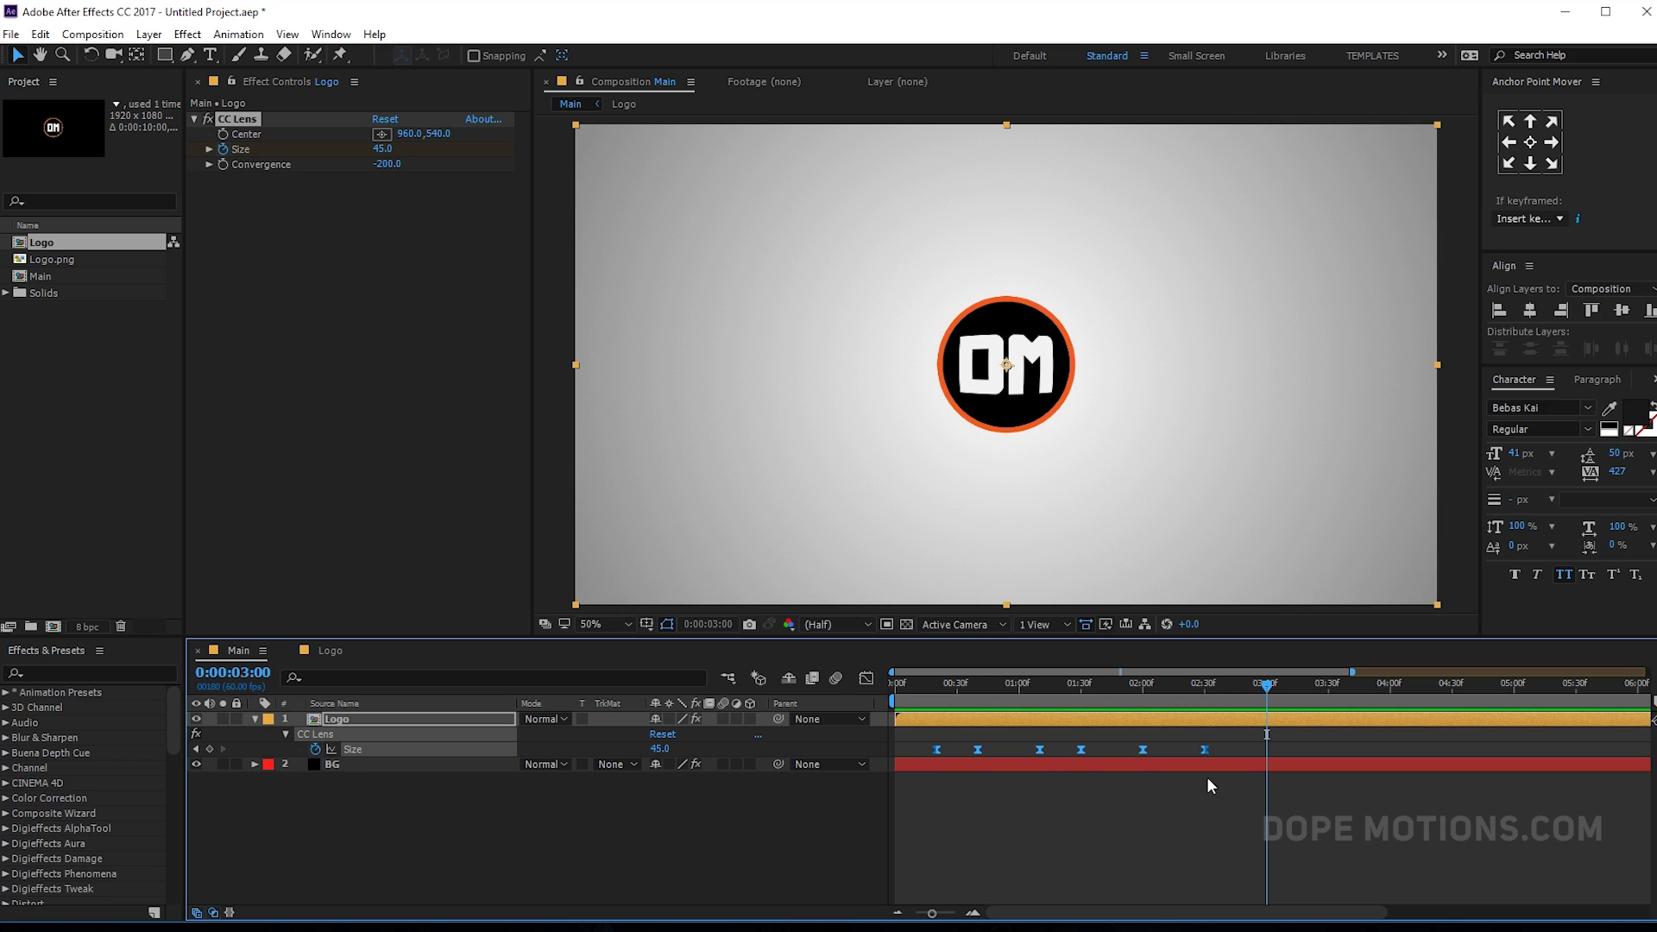
# - Move the last Size keyframe out to 3 seconds and preview from the start
pyautogui.moveTo(1204, 749); pyautogui.dragTo(1265, 748)
pyautogui.press('Home')
pyautogui.press('space')
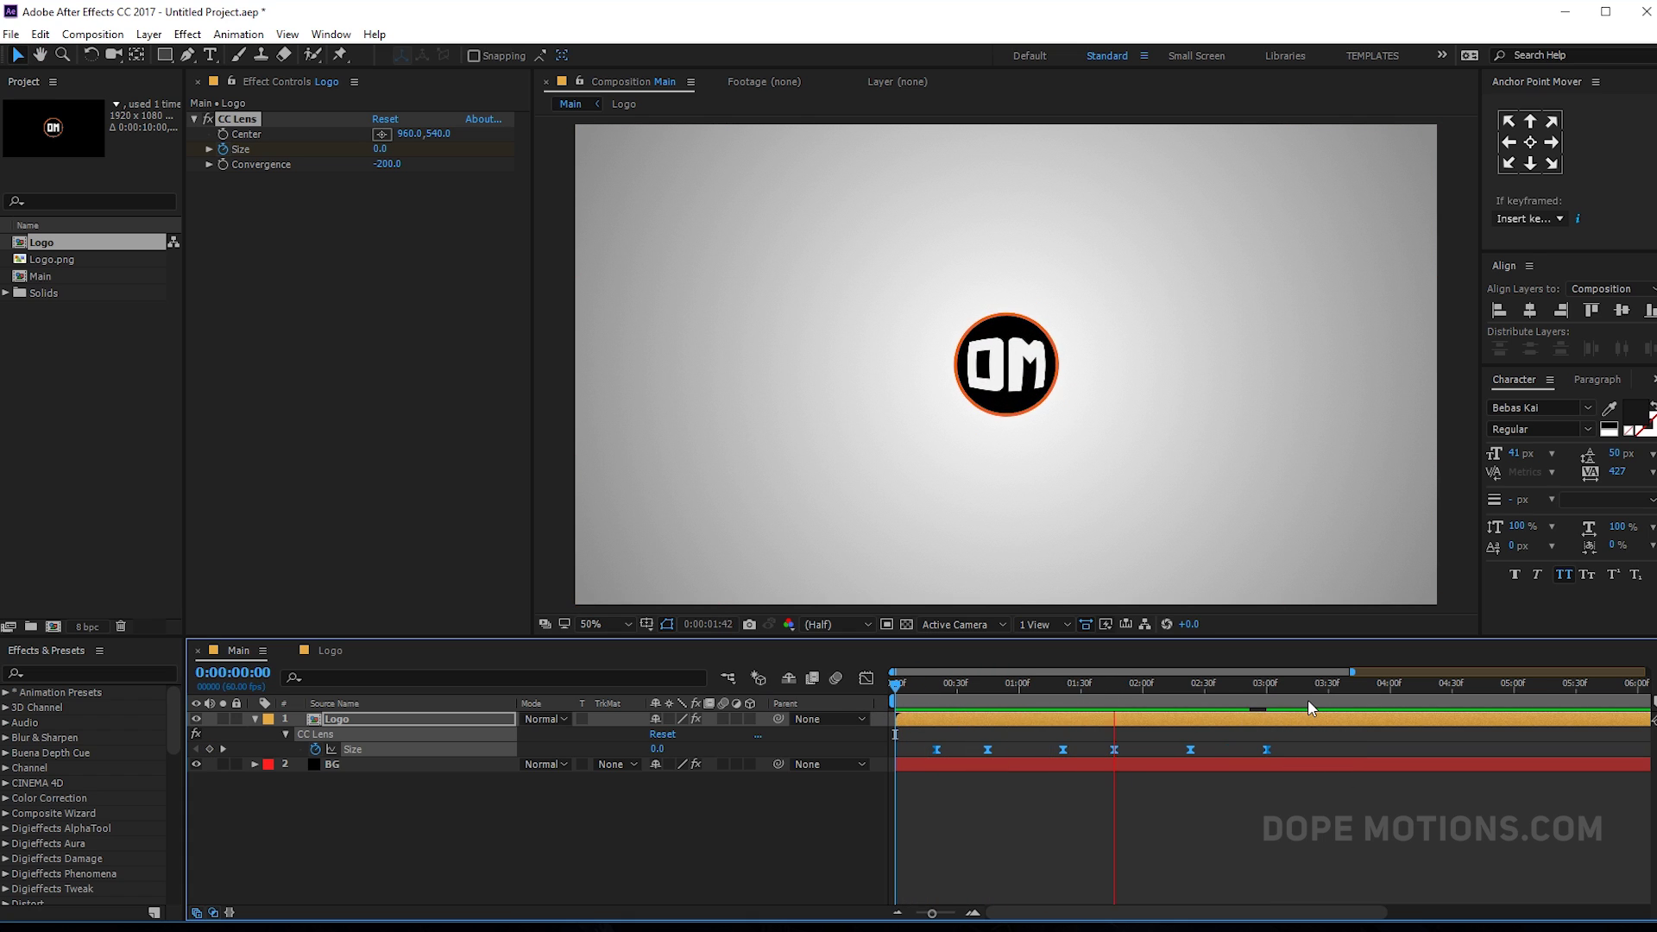
pyautogui.moveTo(943, 682); pyautogui.dragTo(925, 686)
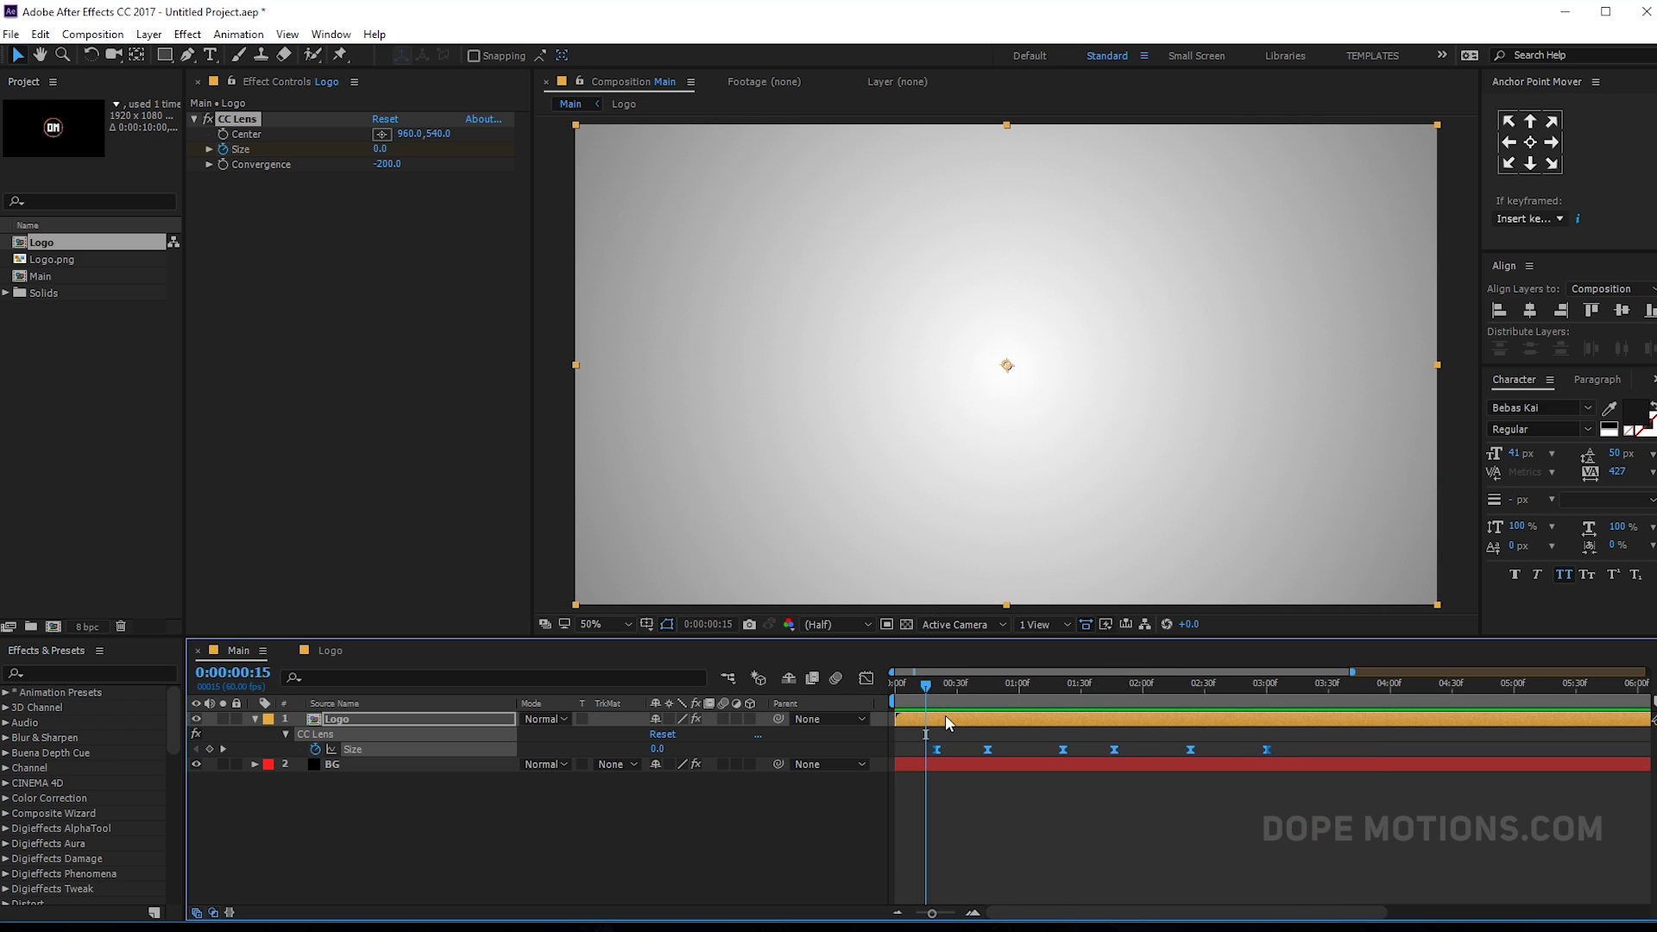
# - Lengthen the easing on the last two Size keyframes in the speed graph and preview
pyautogui.click(867, 678)
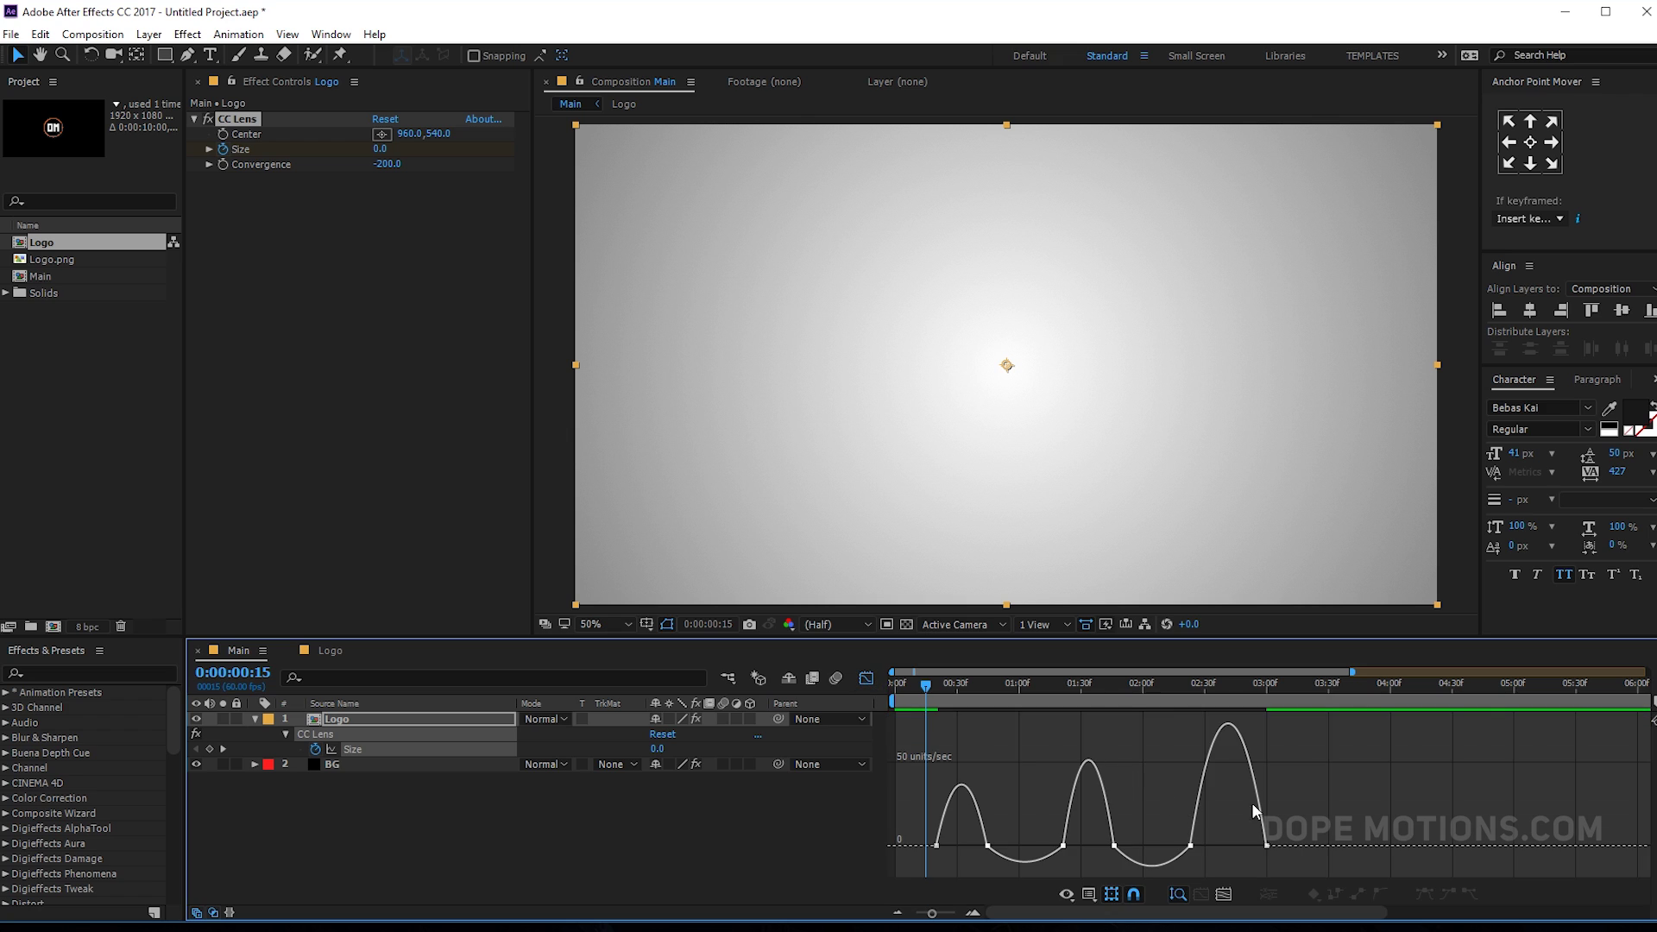
pyautogui.moveTo(1359, 813); pyautogui.dragTo(866, 862)
pyautogui.moveTo(1257, 845); pyautogui.dragTo(1251, 849)
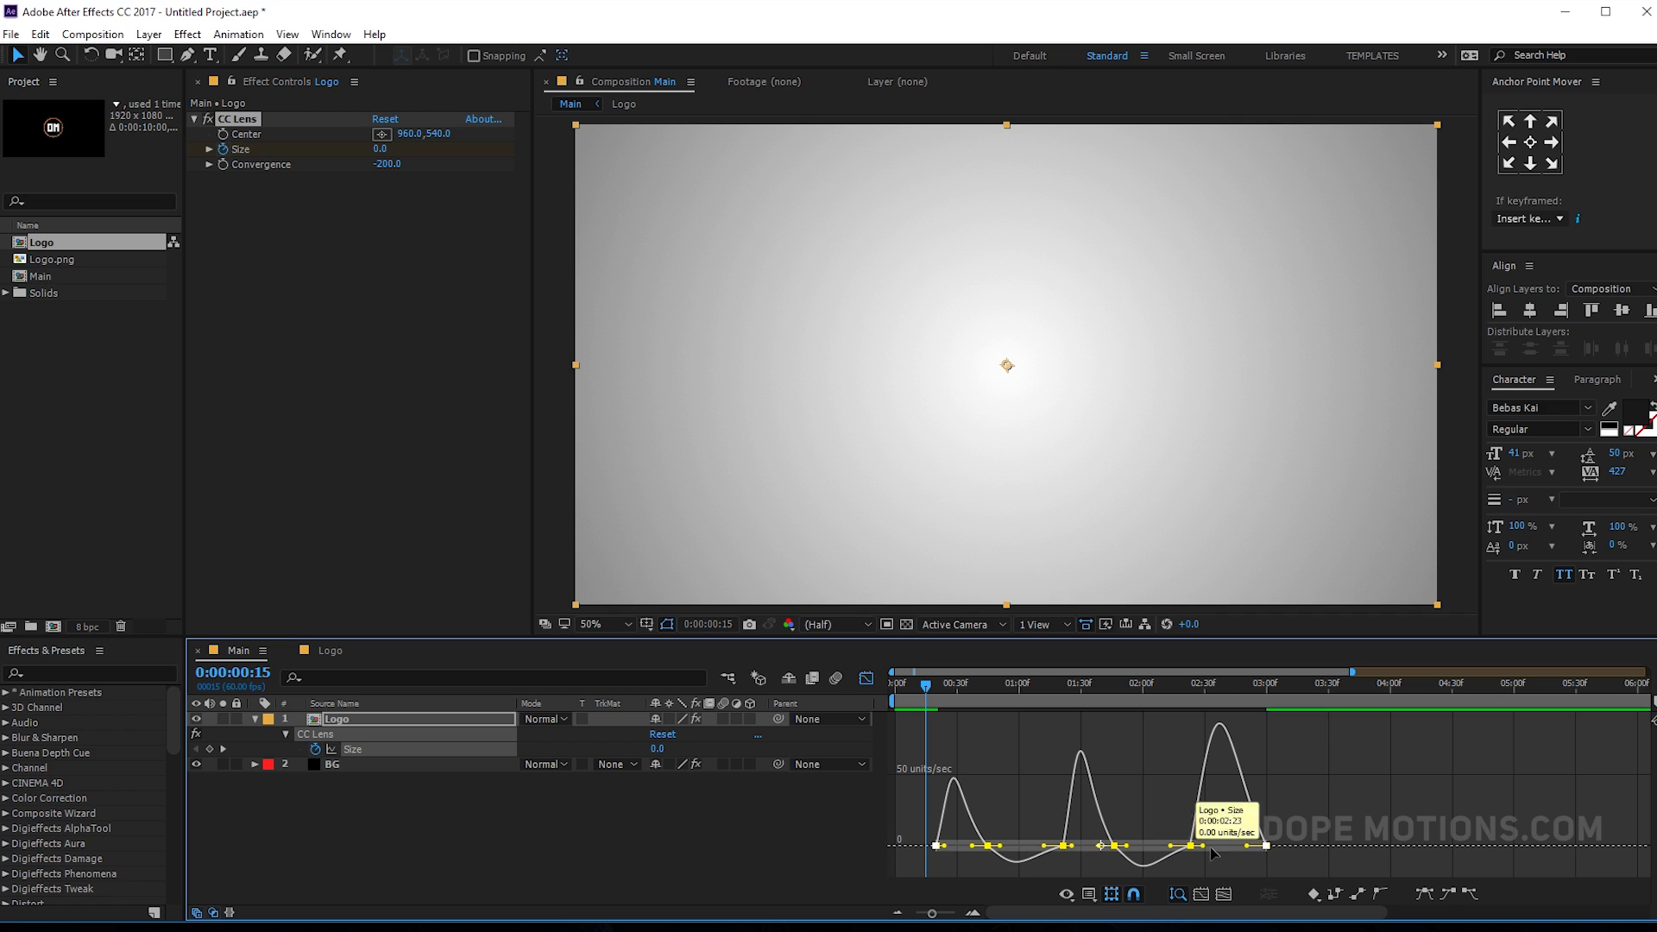
pyautogui.moveTo(1203, 846); pyautogui.dragTo(1209, 847)
pyautogui.press('space')
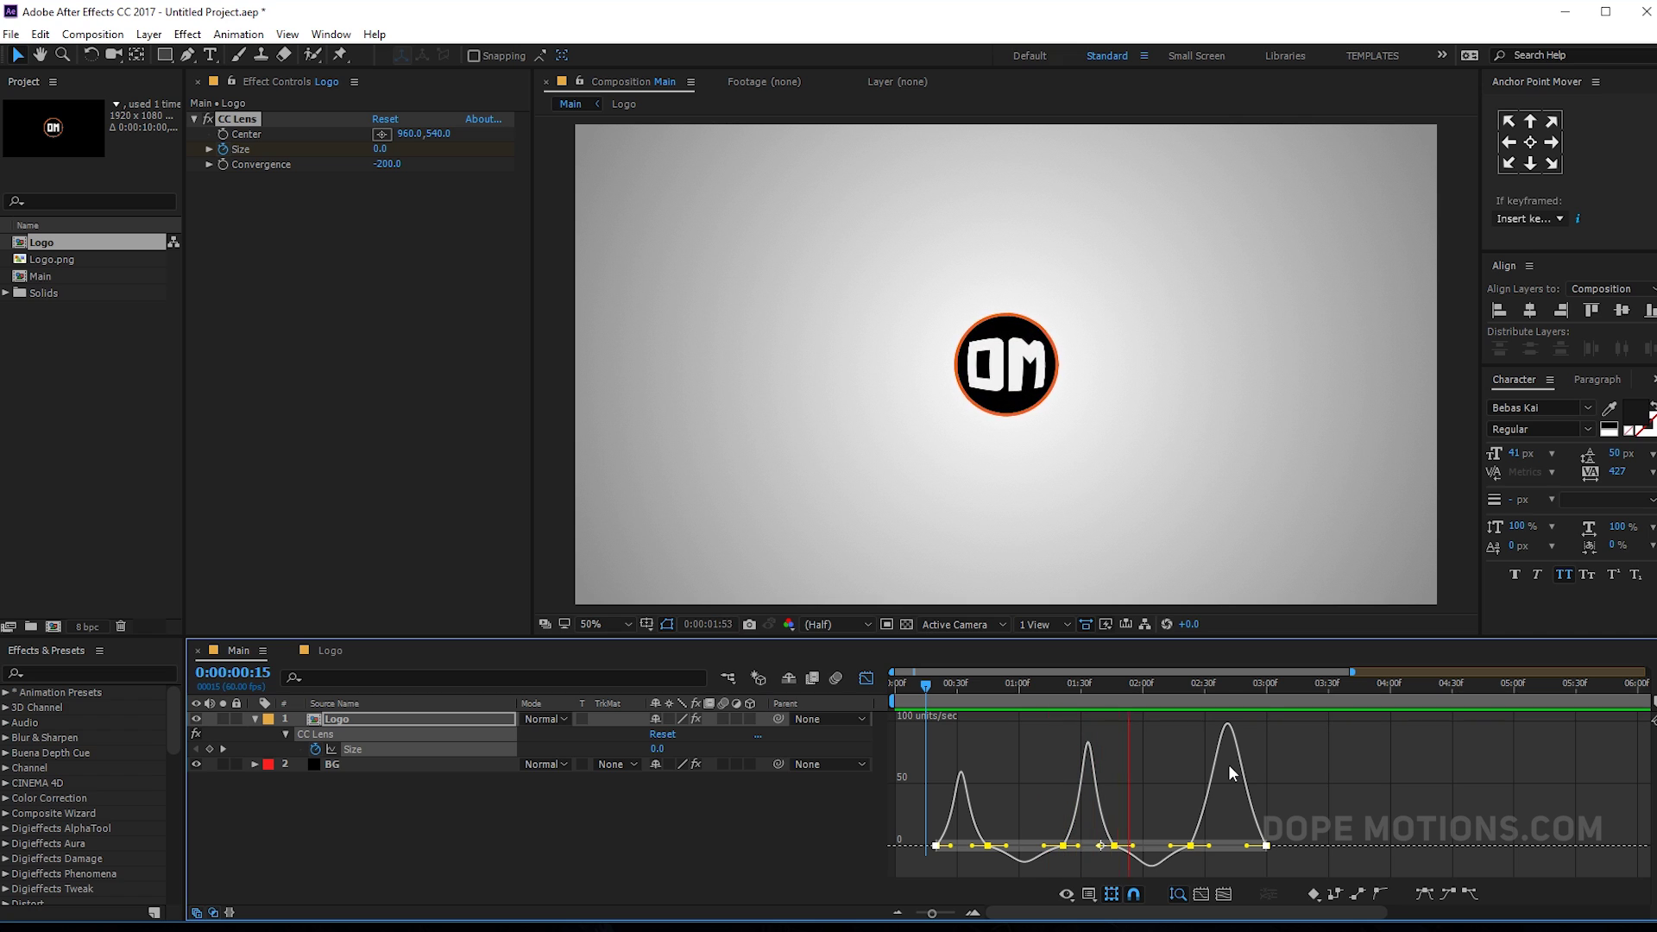
pyautogui.click(1268, 687)
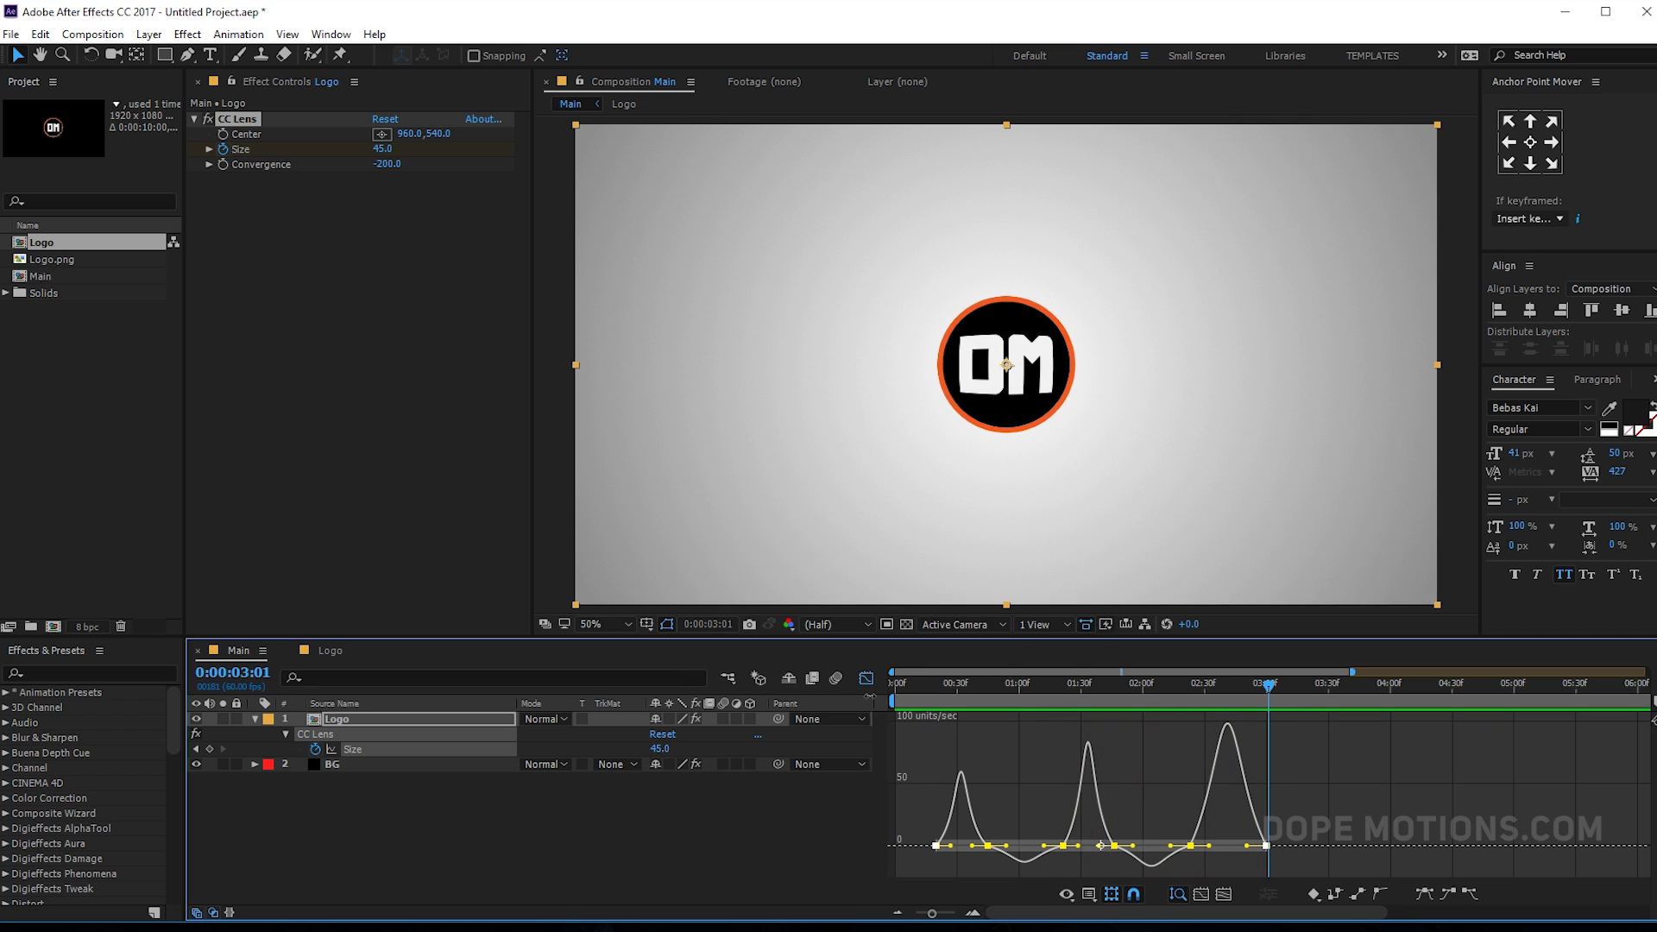
pyautogui.hotkey('shift', 'F3')
pyautogui.click(1310, 773)
pyautogui.moveTo(1269, 687); pyautogui.dragTo(1266, 687)
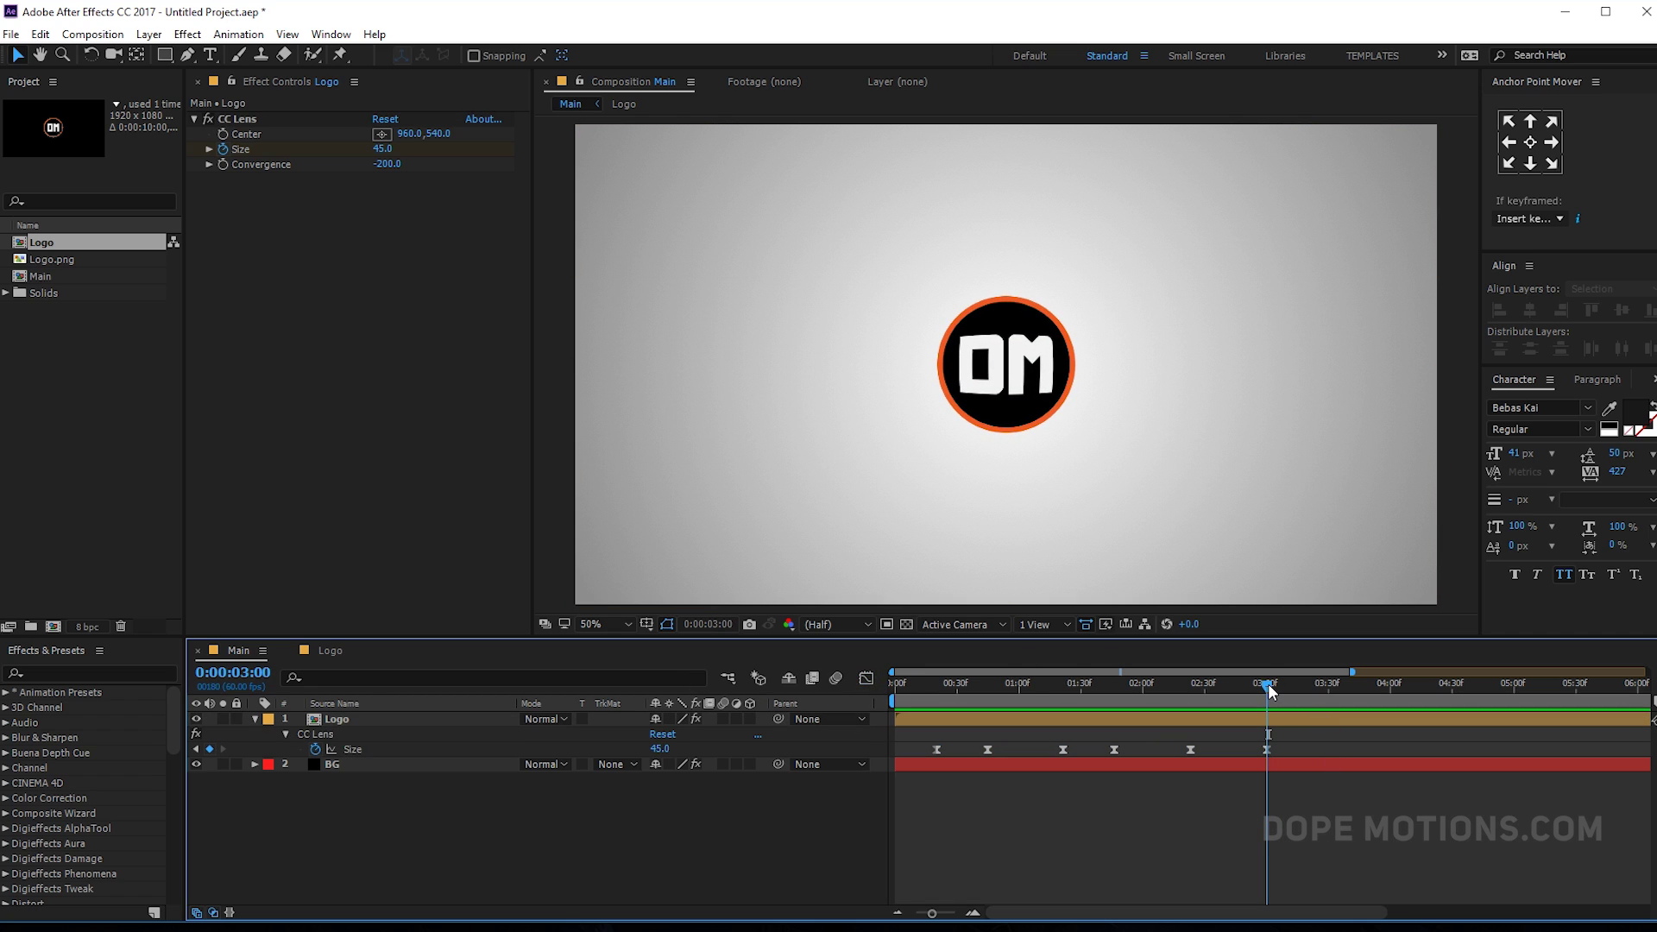
# - Duplicate the Logo layer and trim the copies so one starts and the other ends at 3 seconds
pyautogui.click(336, 719)
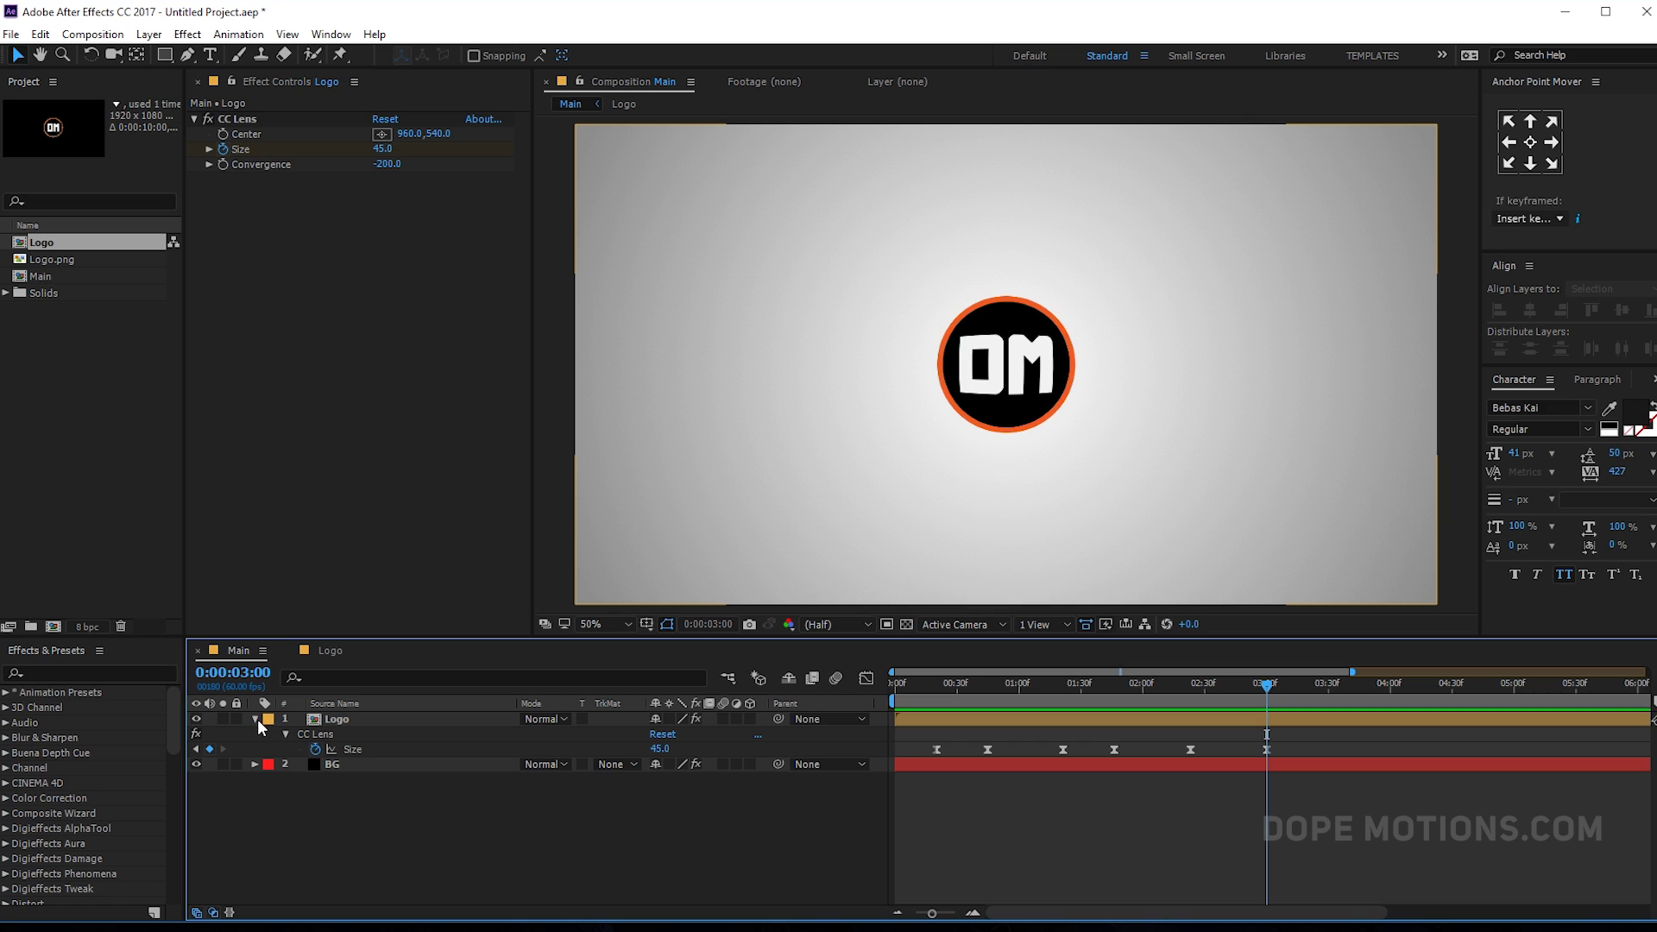
pyautogui.click(256, 720)
pyautogui.click(345, 717)
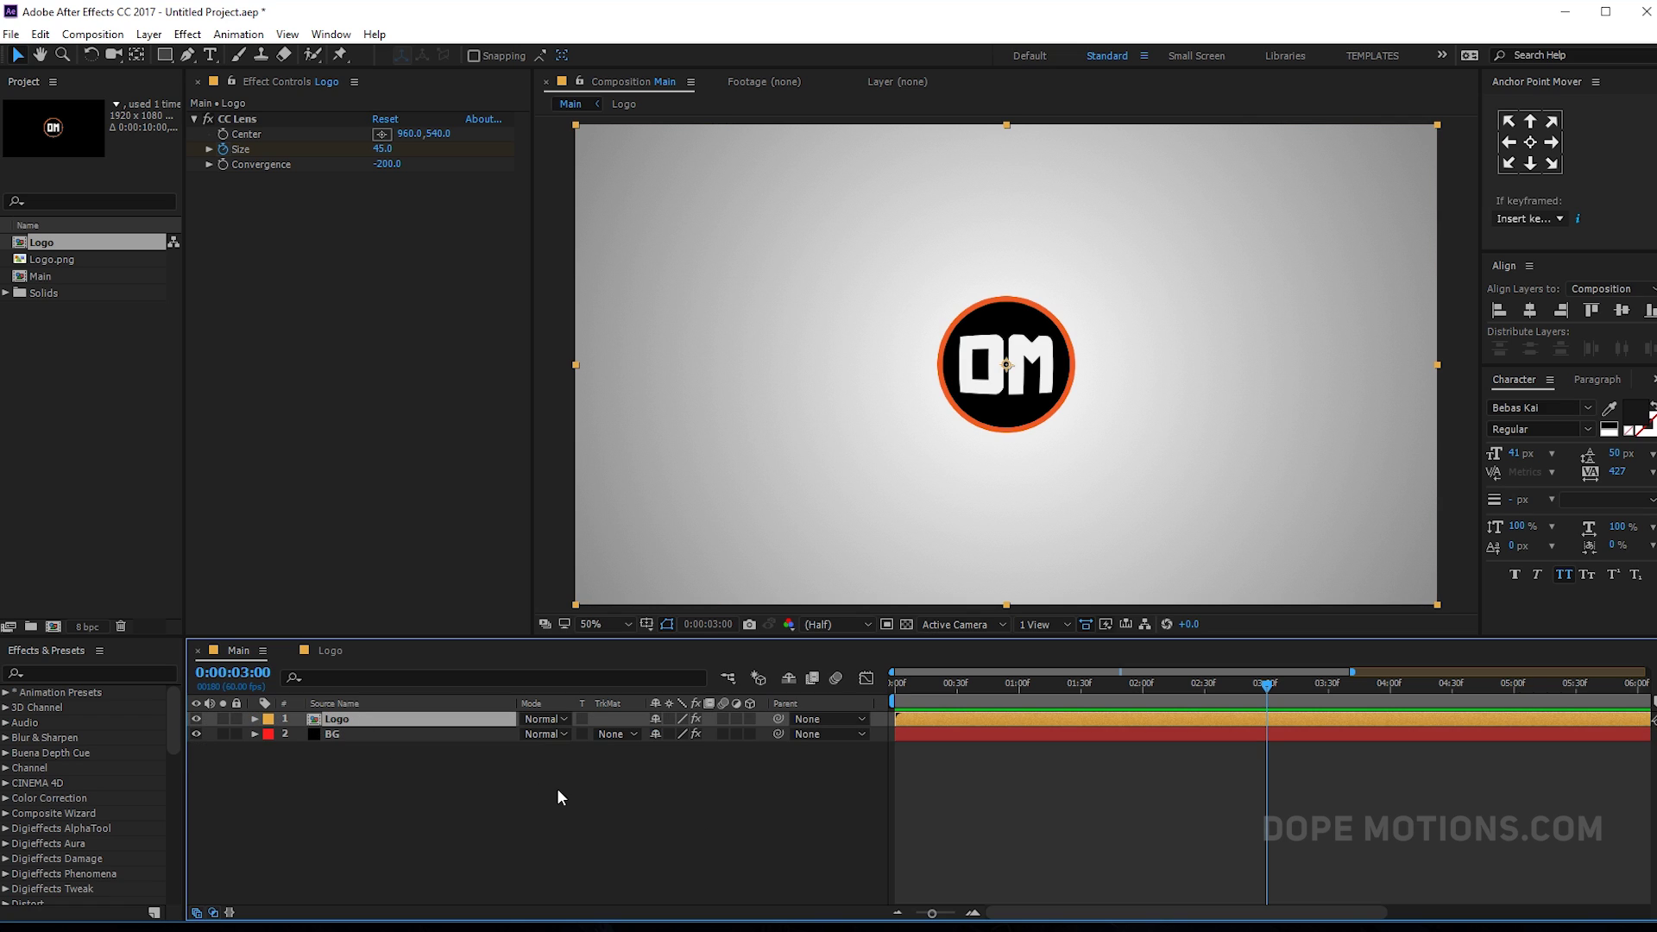
pyautogui.hotkey('ctrl', 'd')
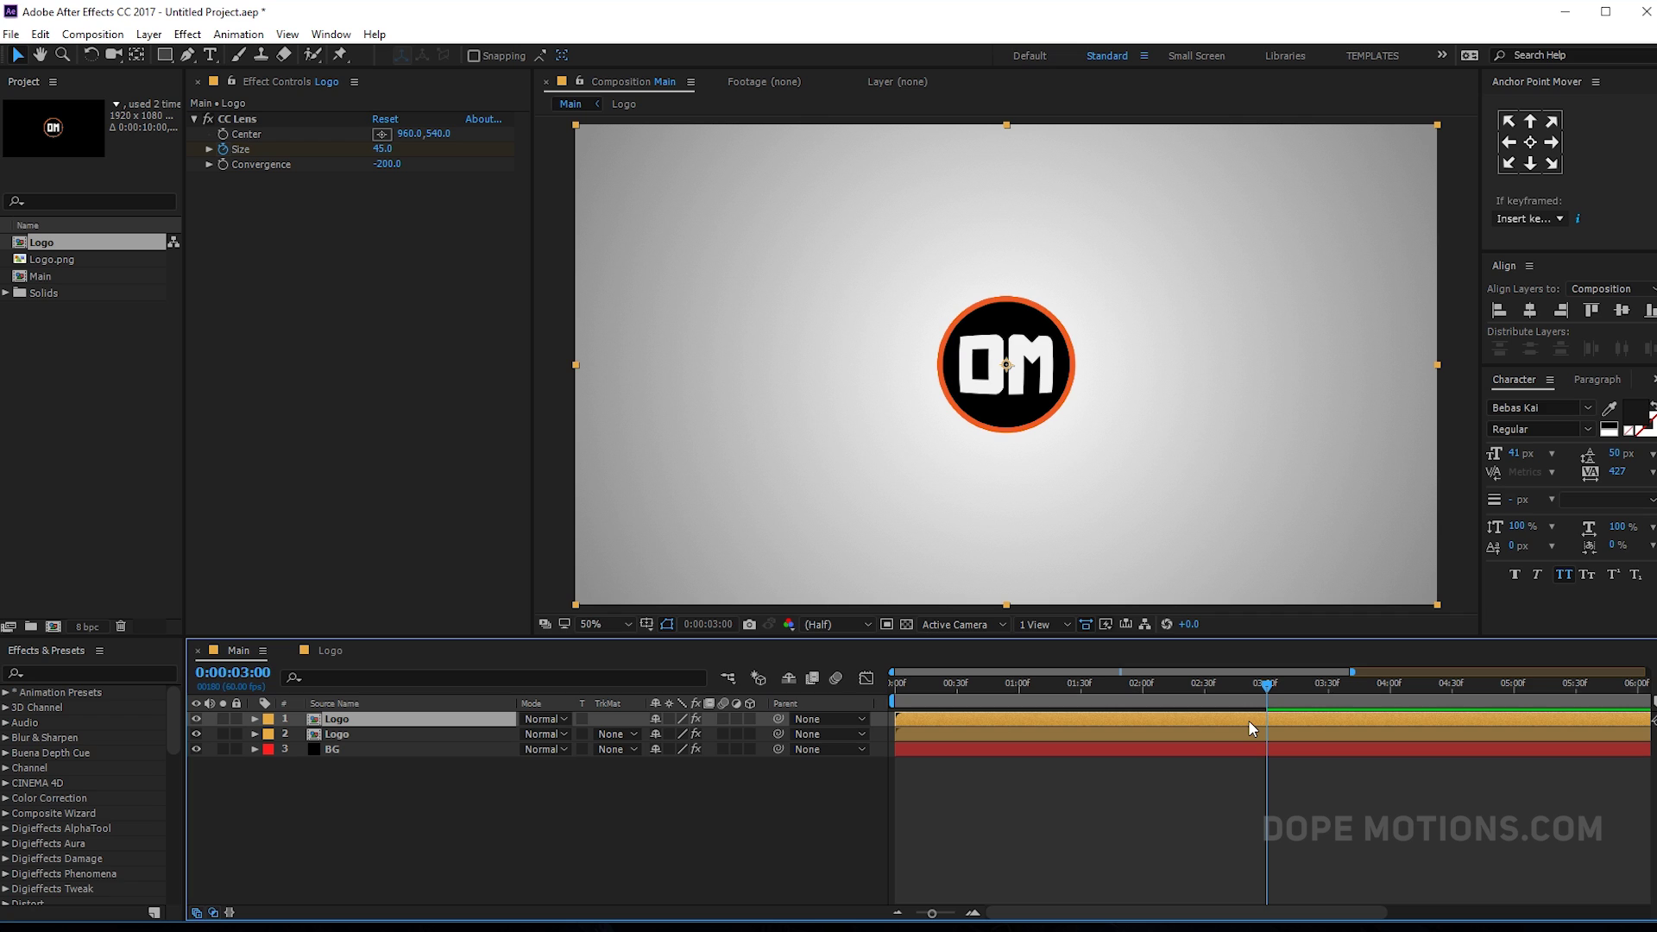
pyautogui.hotkey('alt', '[')
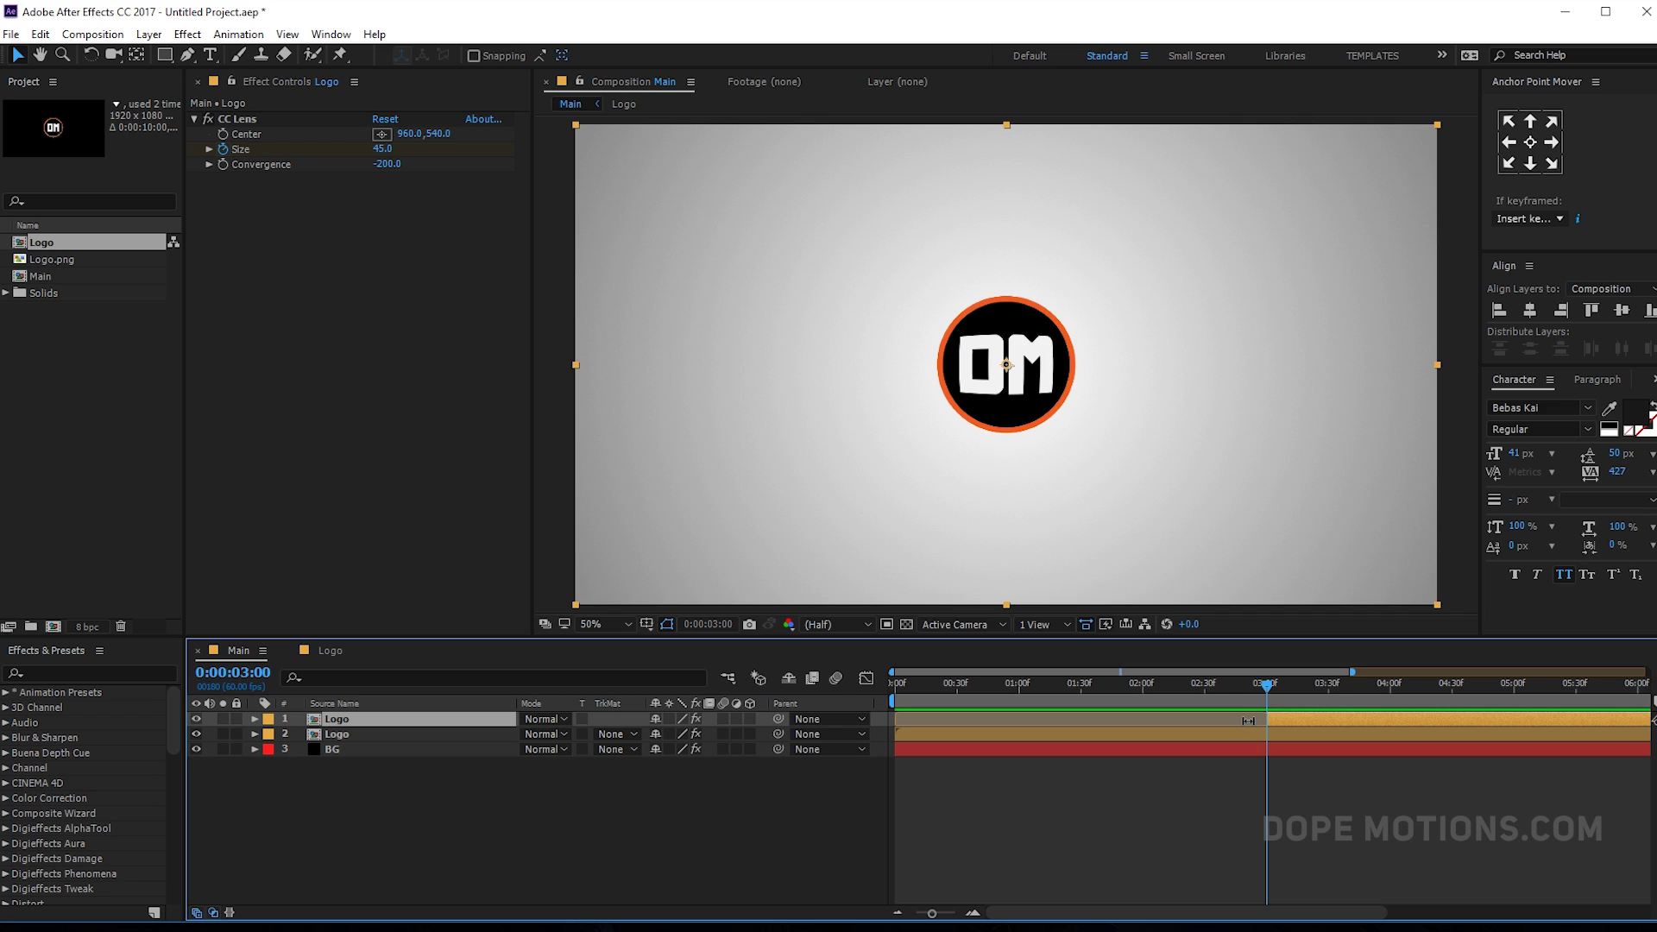
pyautogui.click(1255, 734)
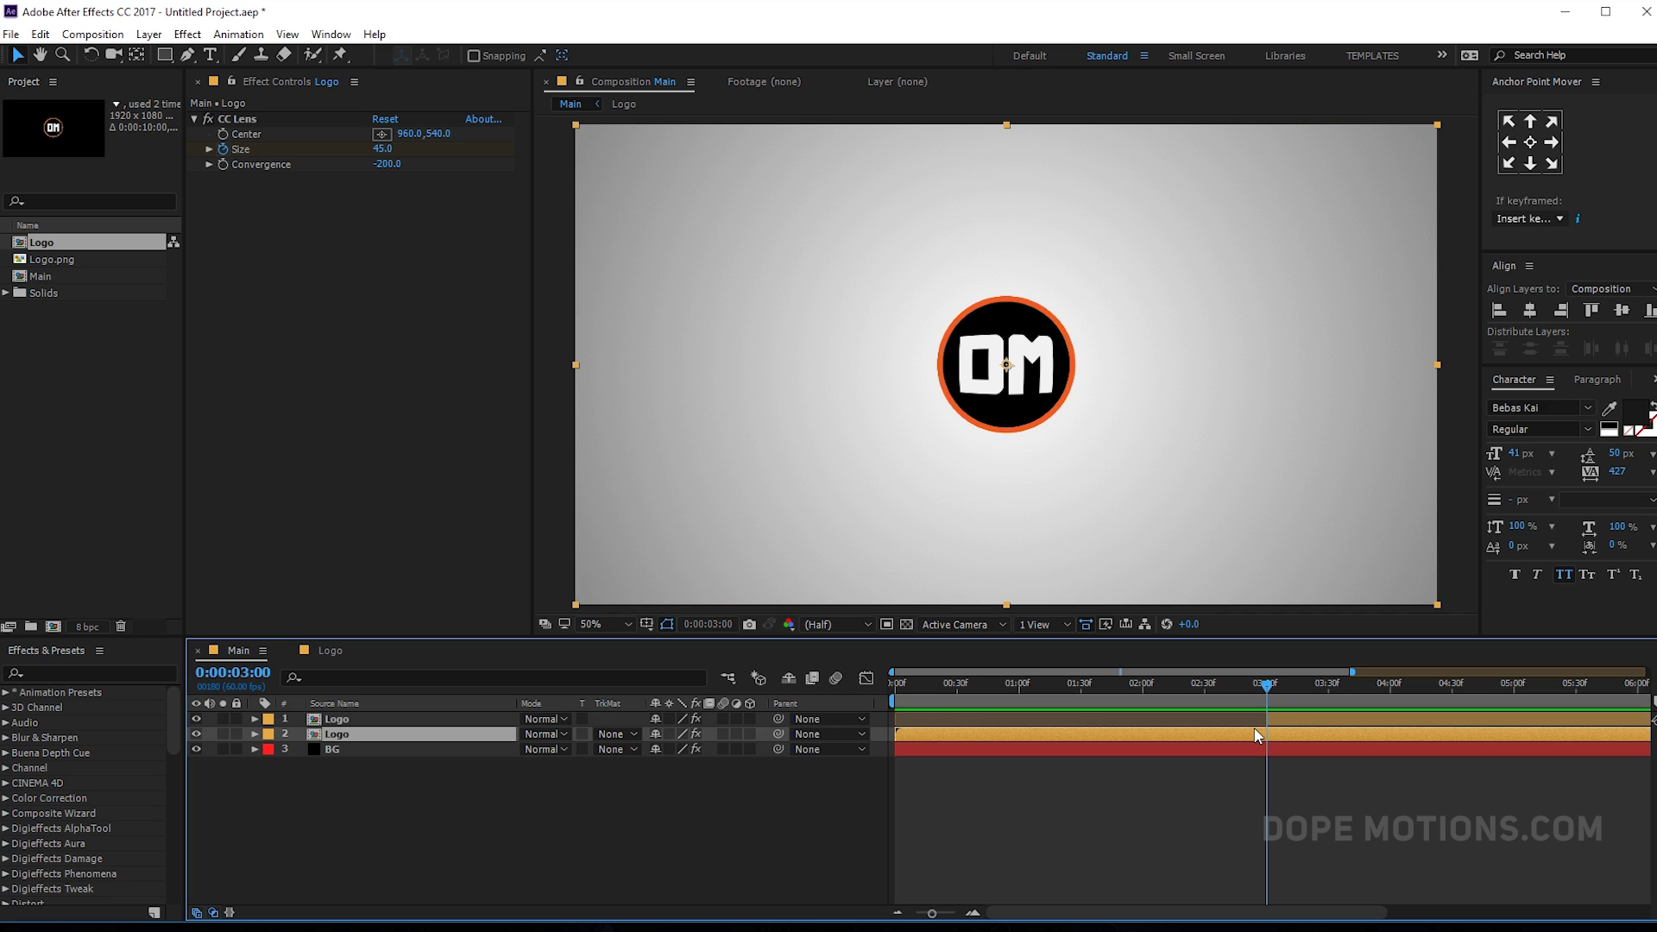
pyautogui.hotkey('alt', ']')
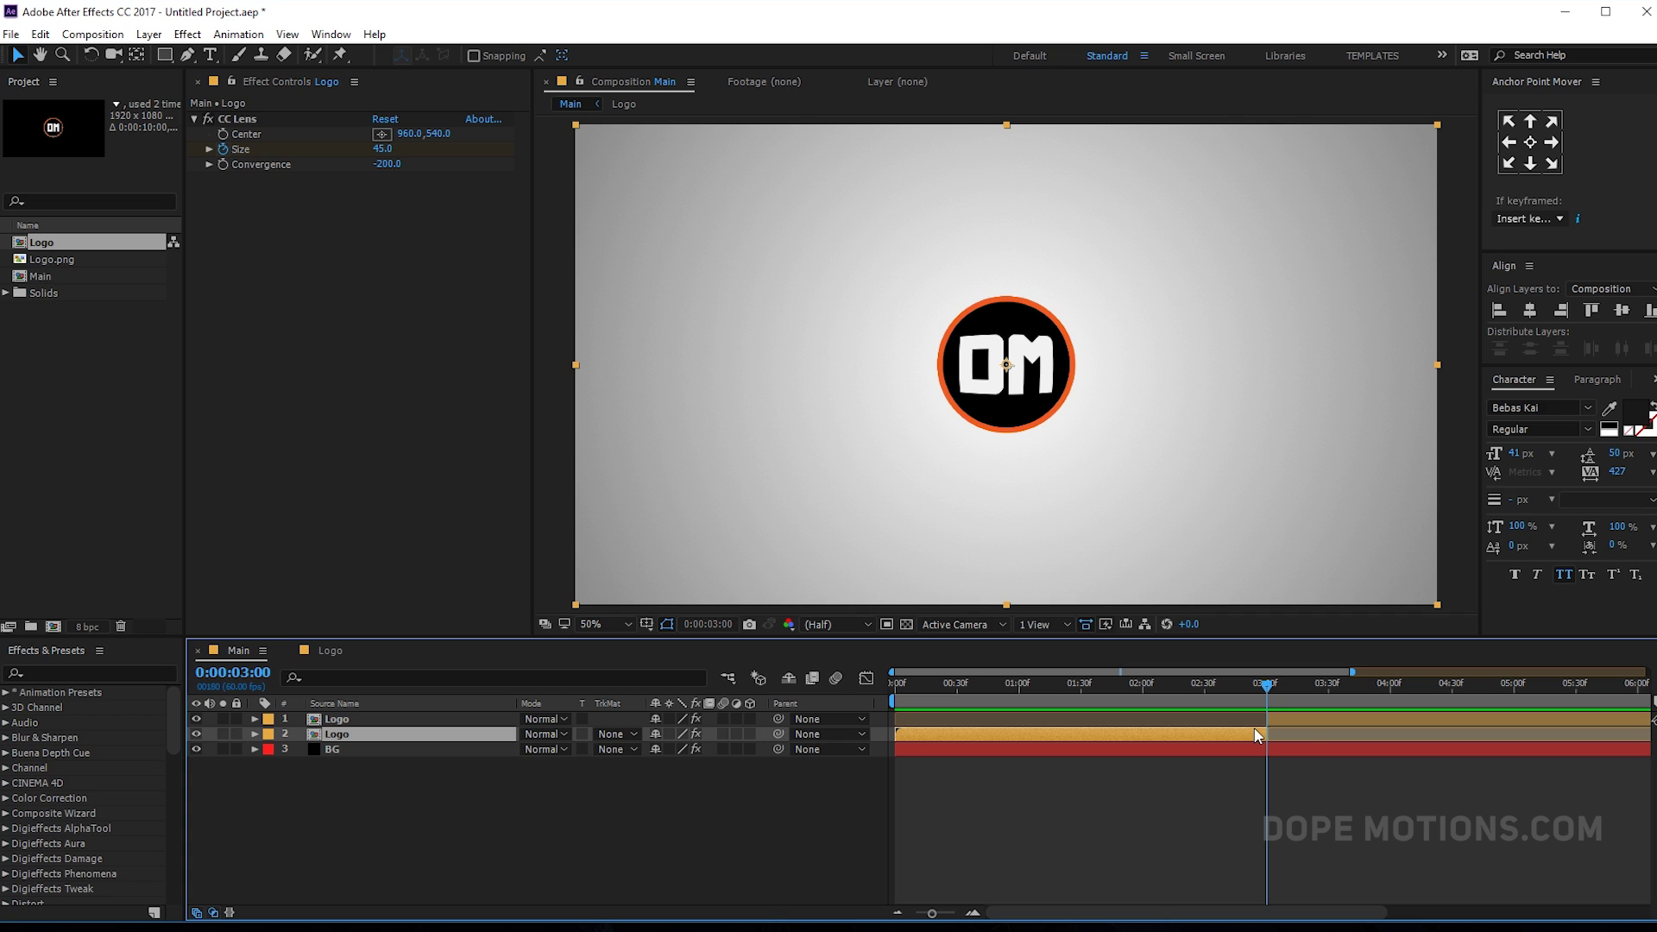
# - Delete the CC Lens effect from the top Logo layer
pyautogui.click(1285, 719)
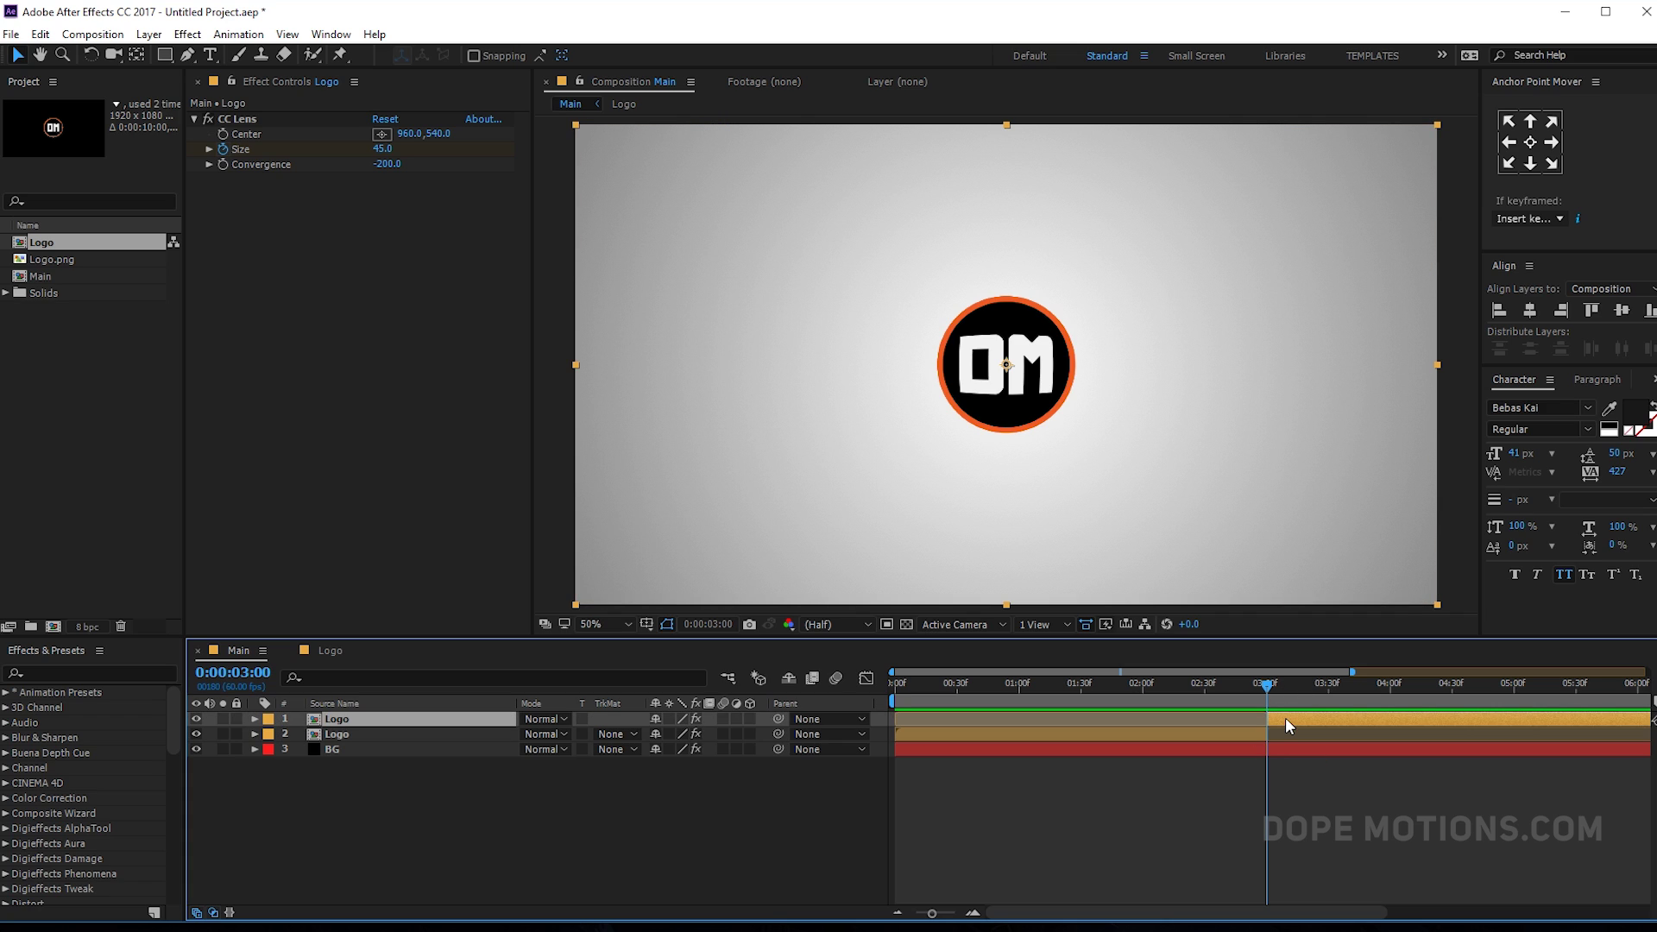
pyautogui.press('u')
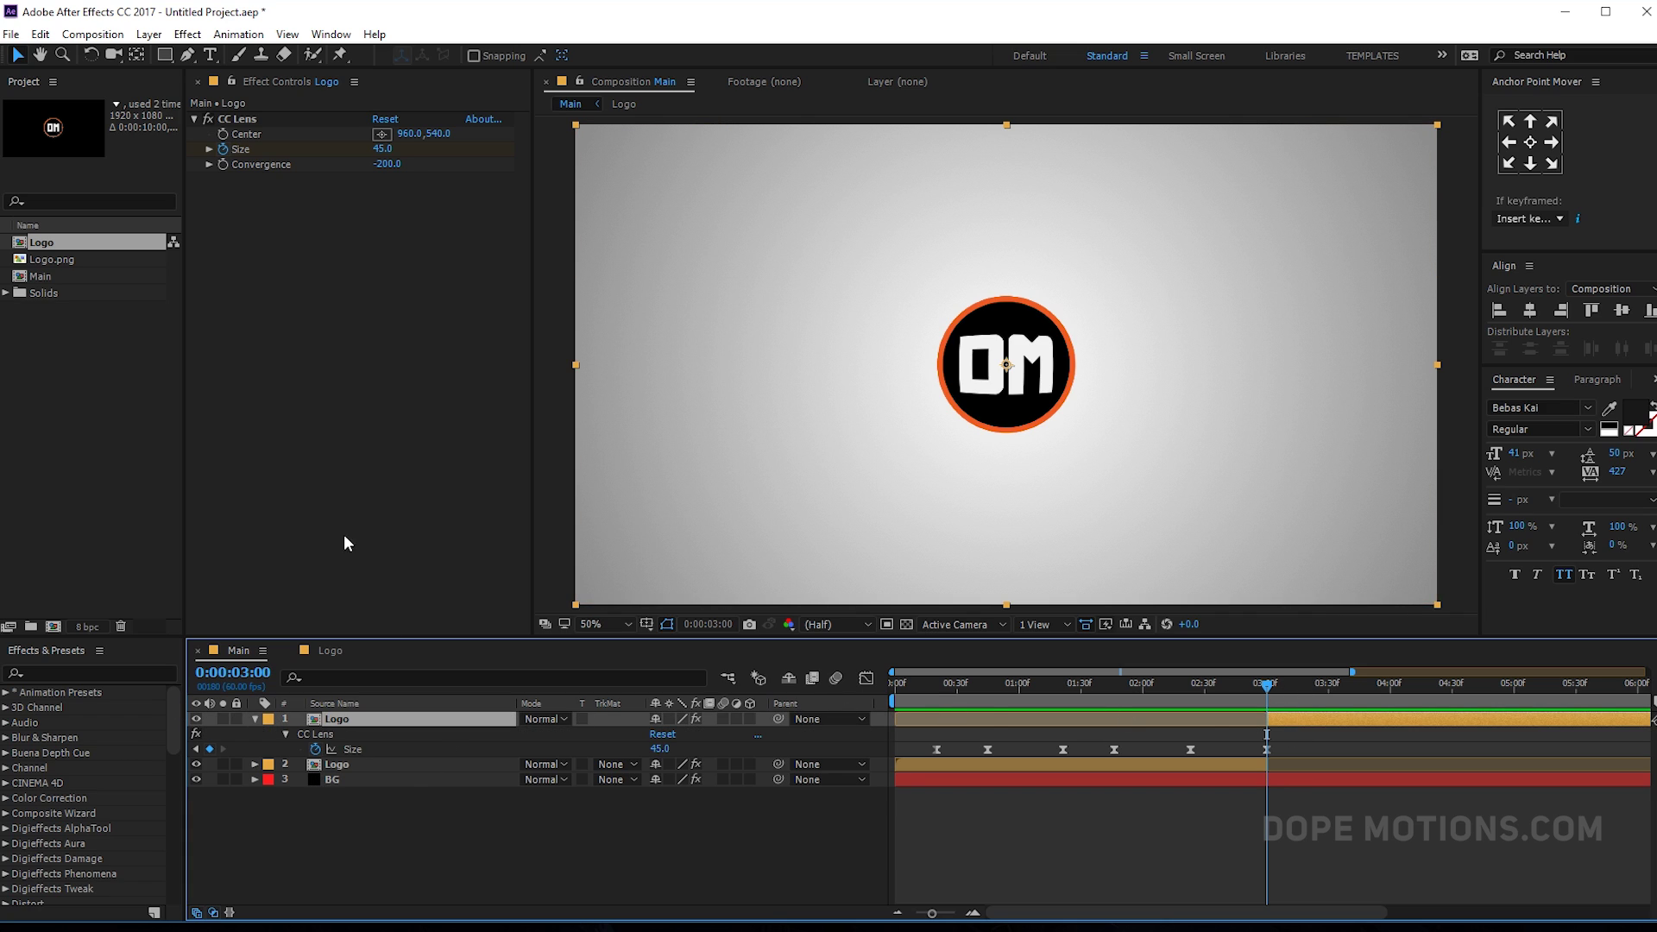
pyautogui.click(318, 734)
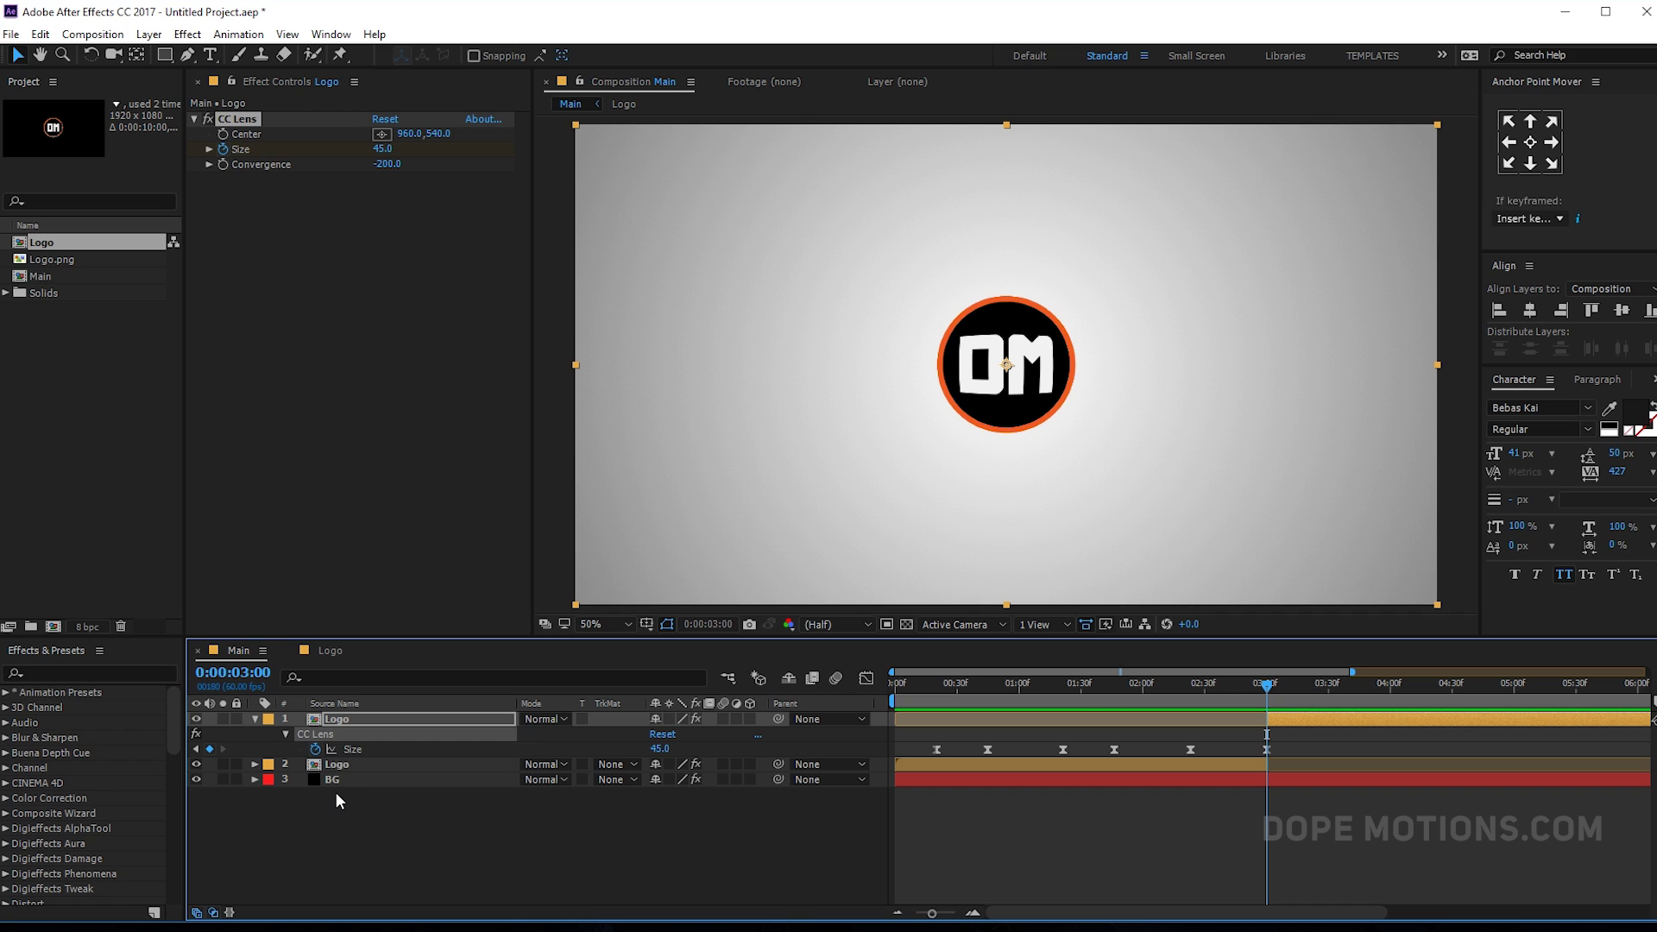
pyautogui.press('Delete')
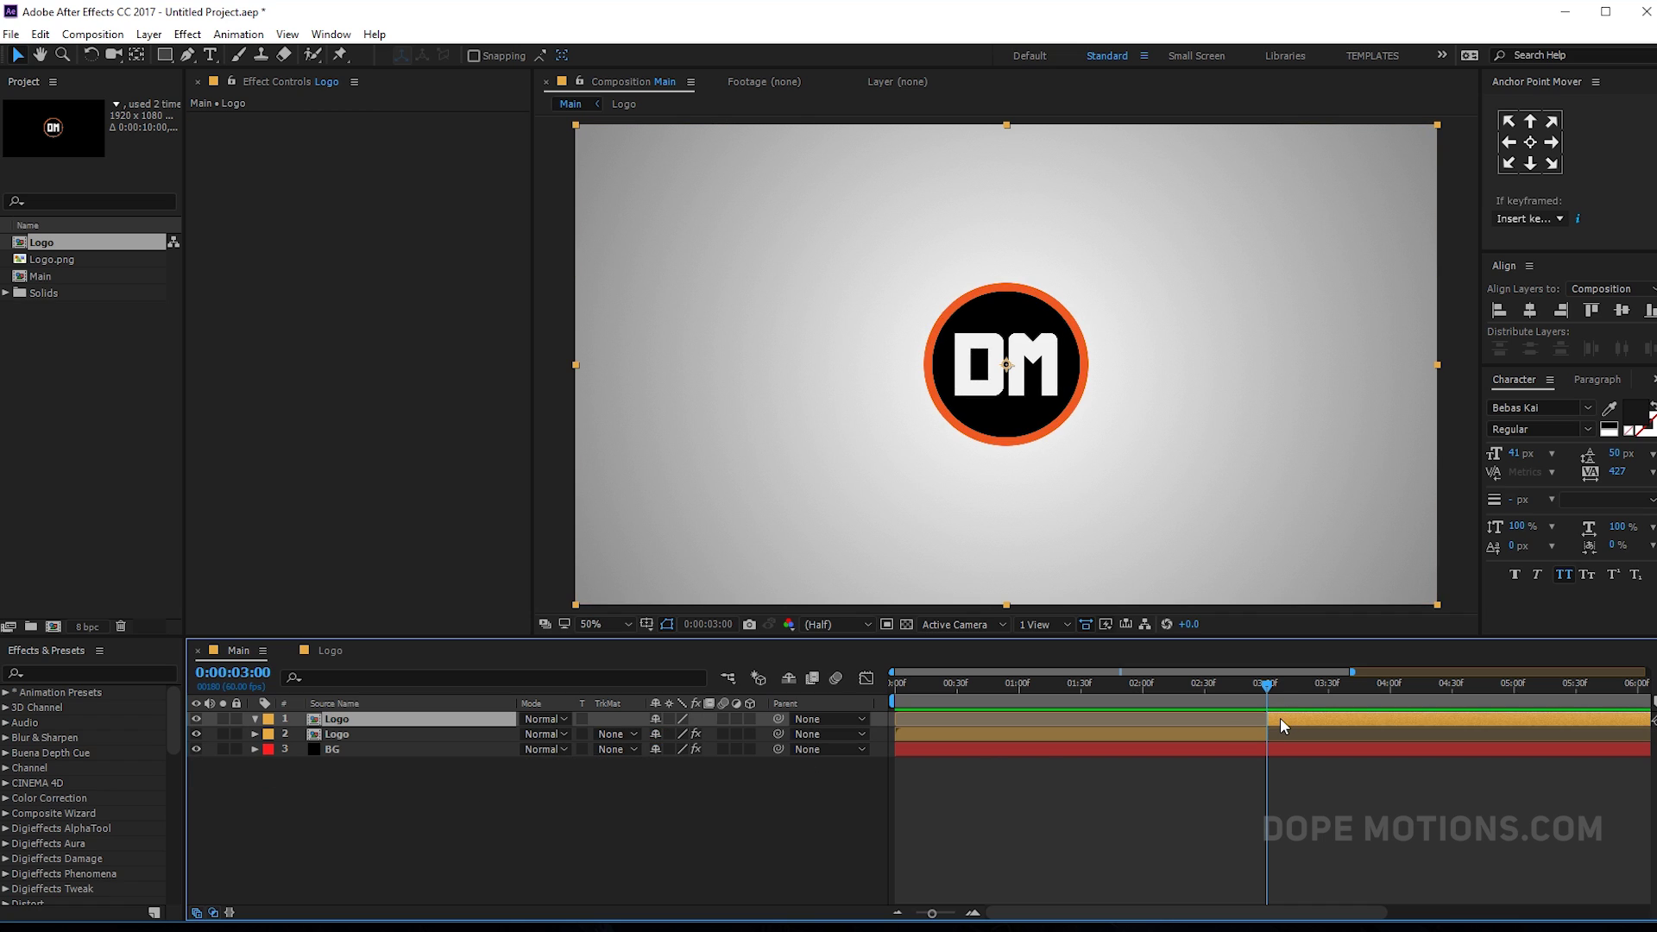
# - Apply CC Pixel Polly to the top Logo layer with Force 70
pyautogui.hotkey('ctrl', 'space')
pyautogui.write('pi')
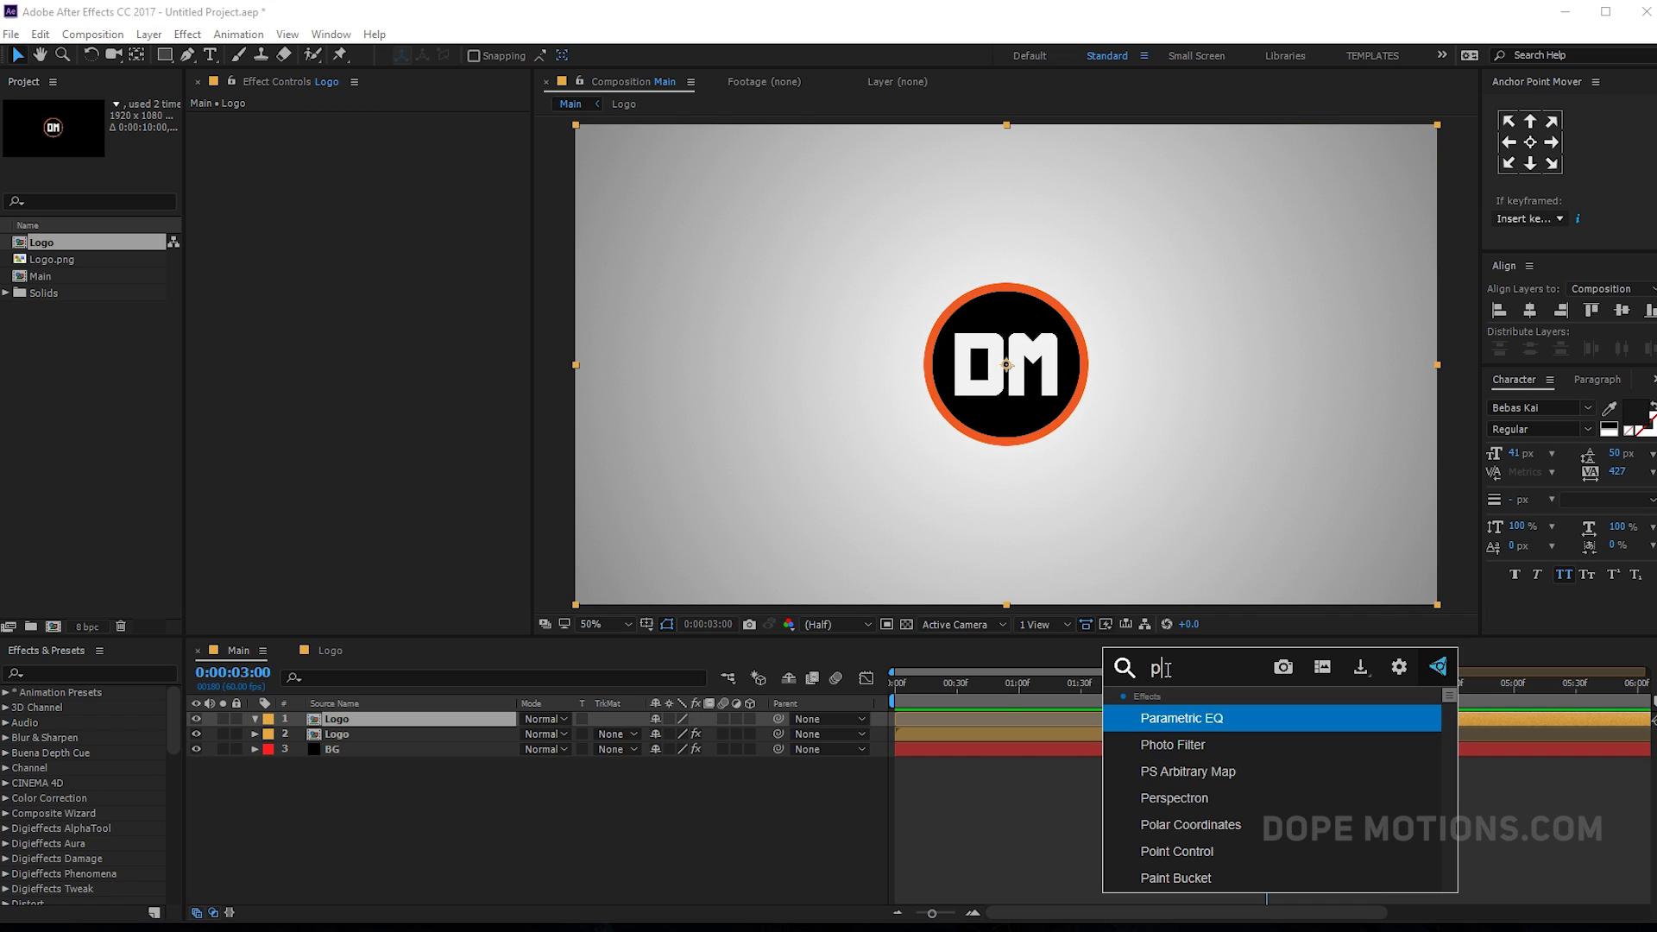
pyautogui.write('xe')
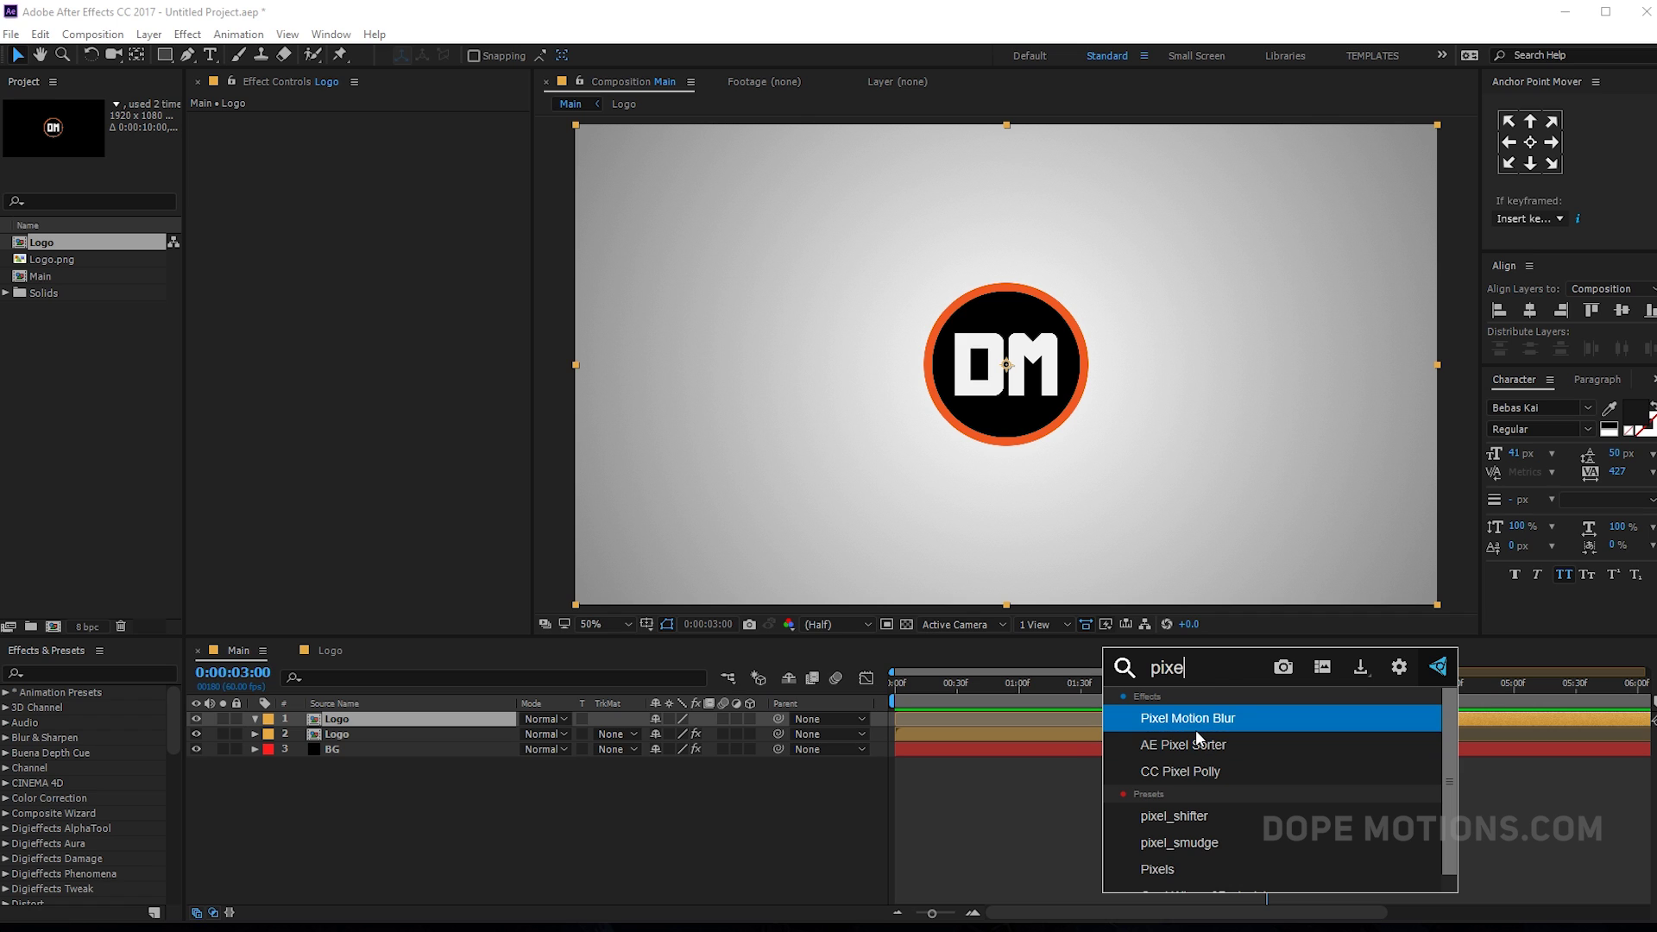
pyautogui.click(1194, 768)
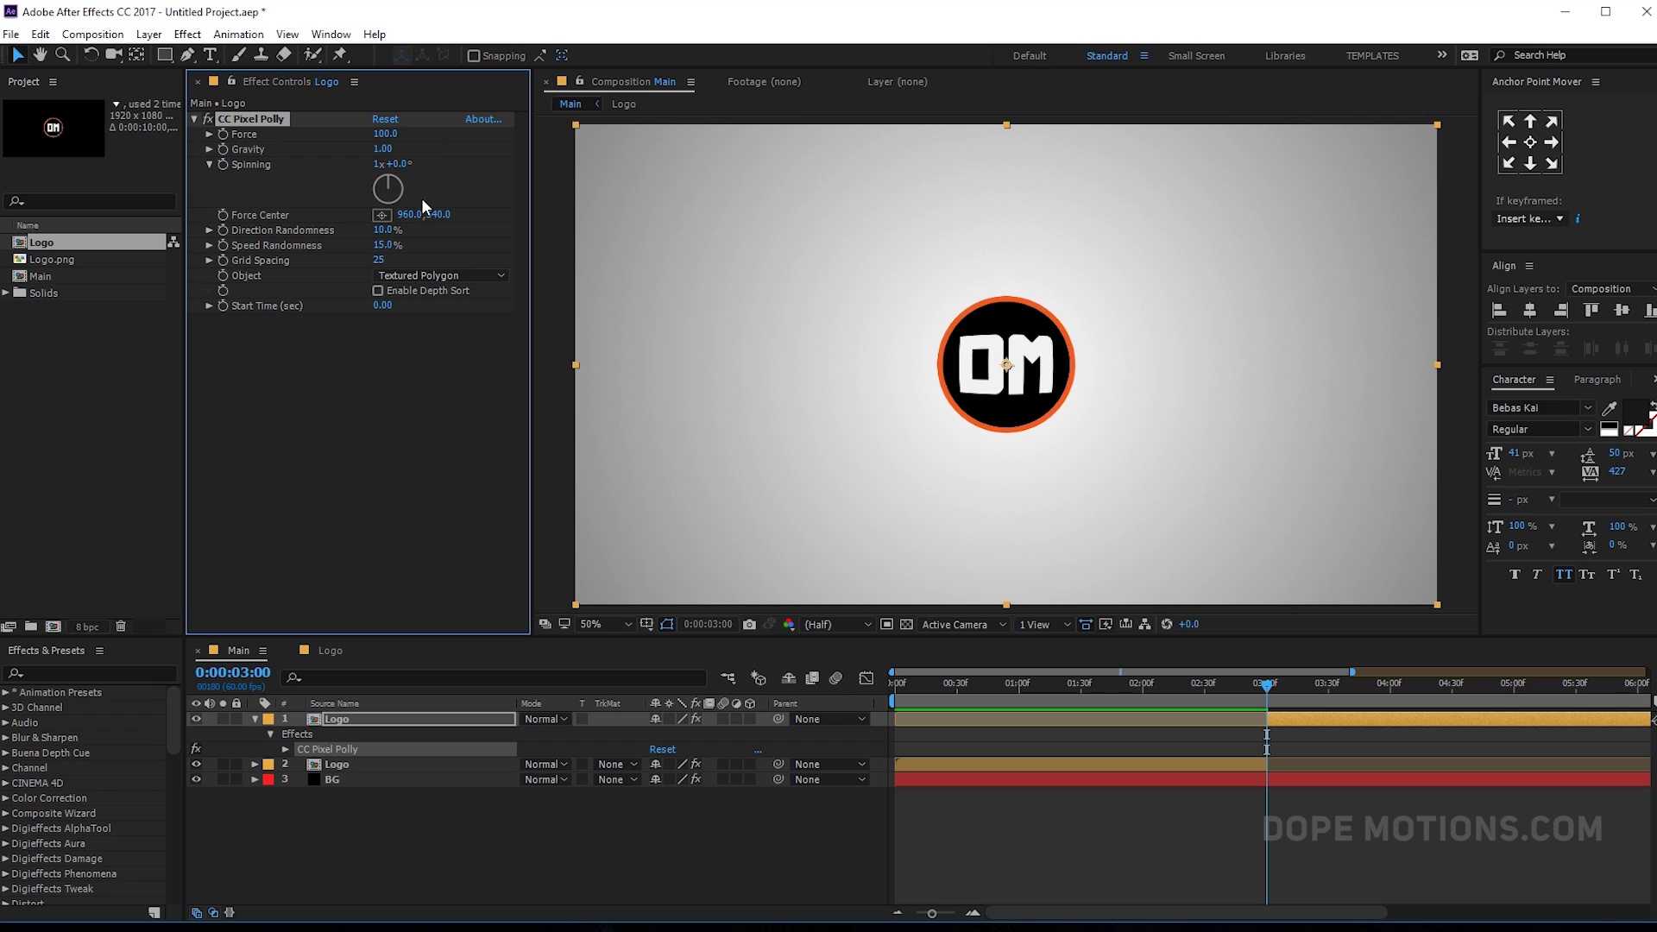
pyautogui.click(386, 134)
pyautogui.write('70')
pyautogui.click(369, 397)
pyautogui.moveTo(1260, 689); pyautogui.dragTo(1349, 699)
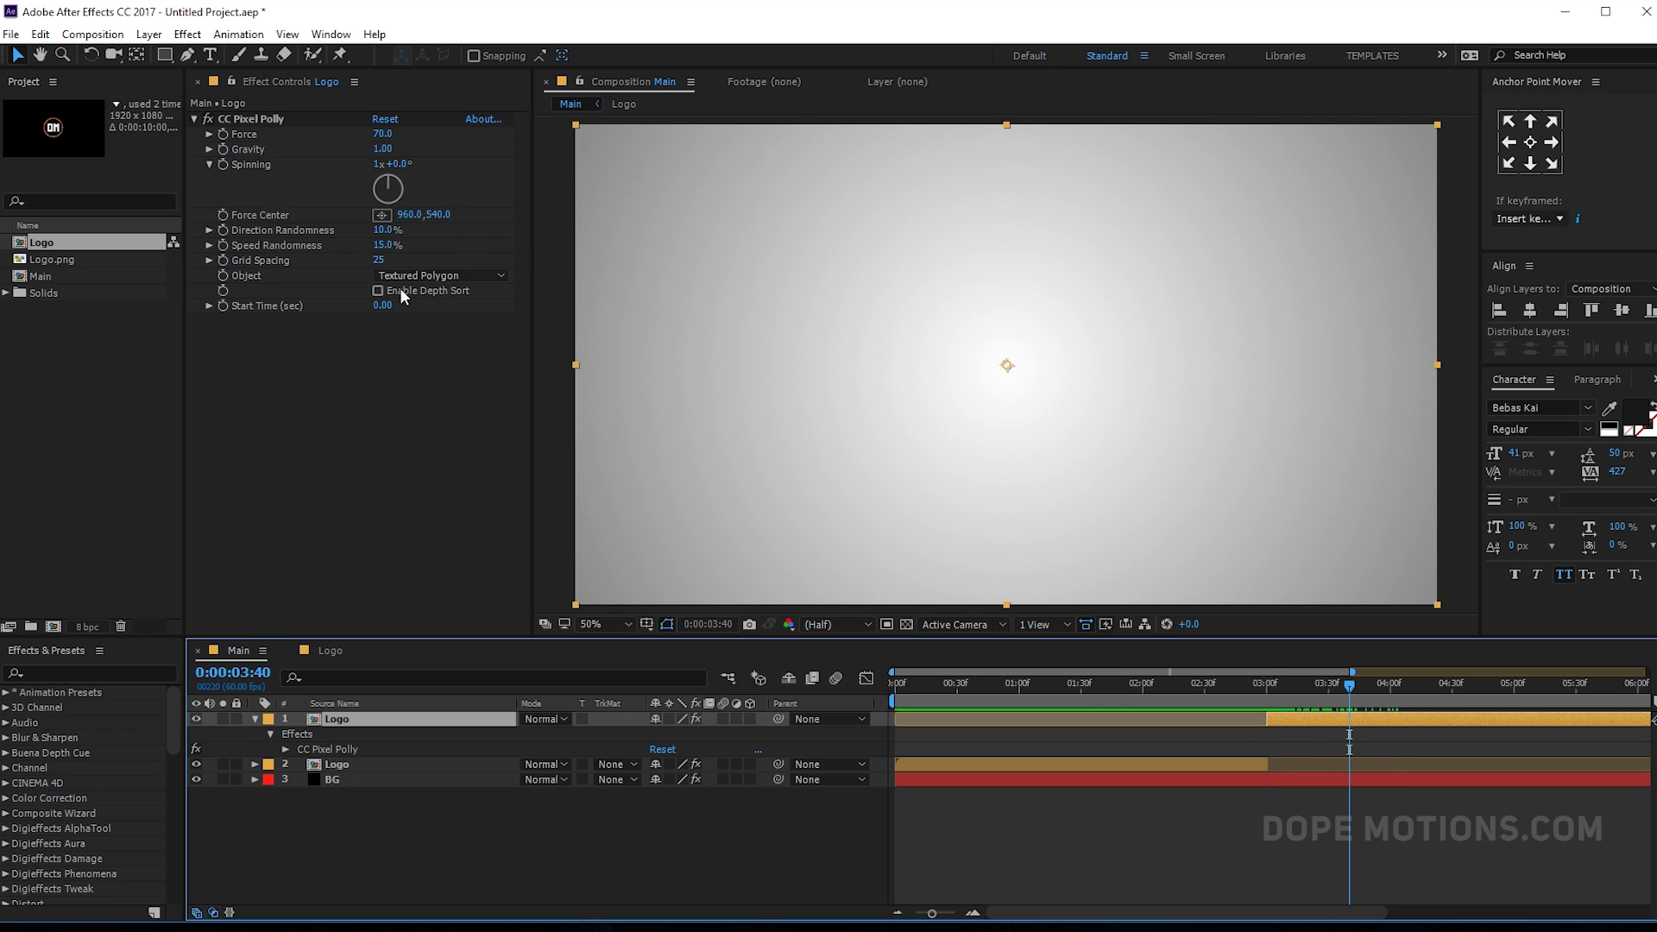
# - Set Grid Spacing to 15 and Spinning to 0x+45°
pyautogui.click(382, 260)
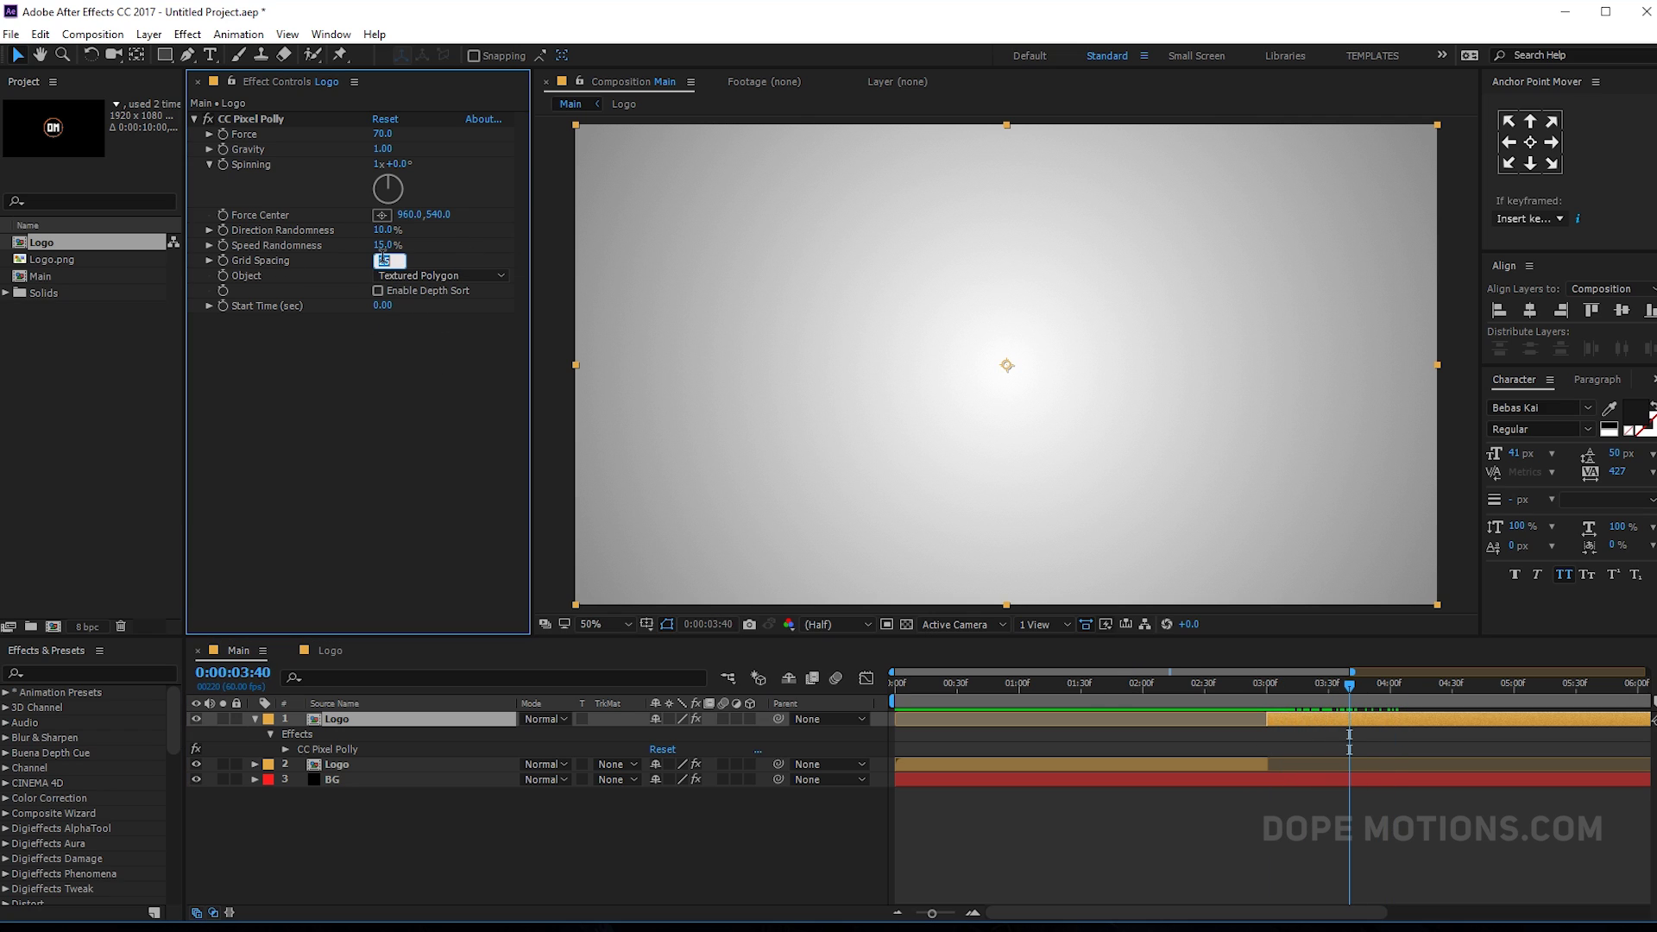
pyautogui.press('Return')
pyautogui.click(378, 165)
pyautogui.write('0')
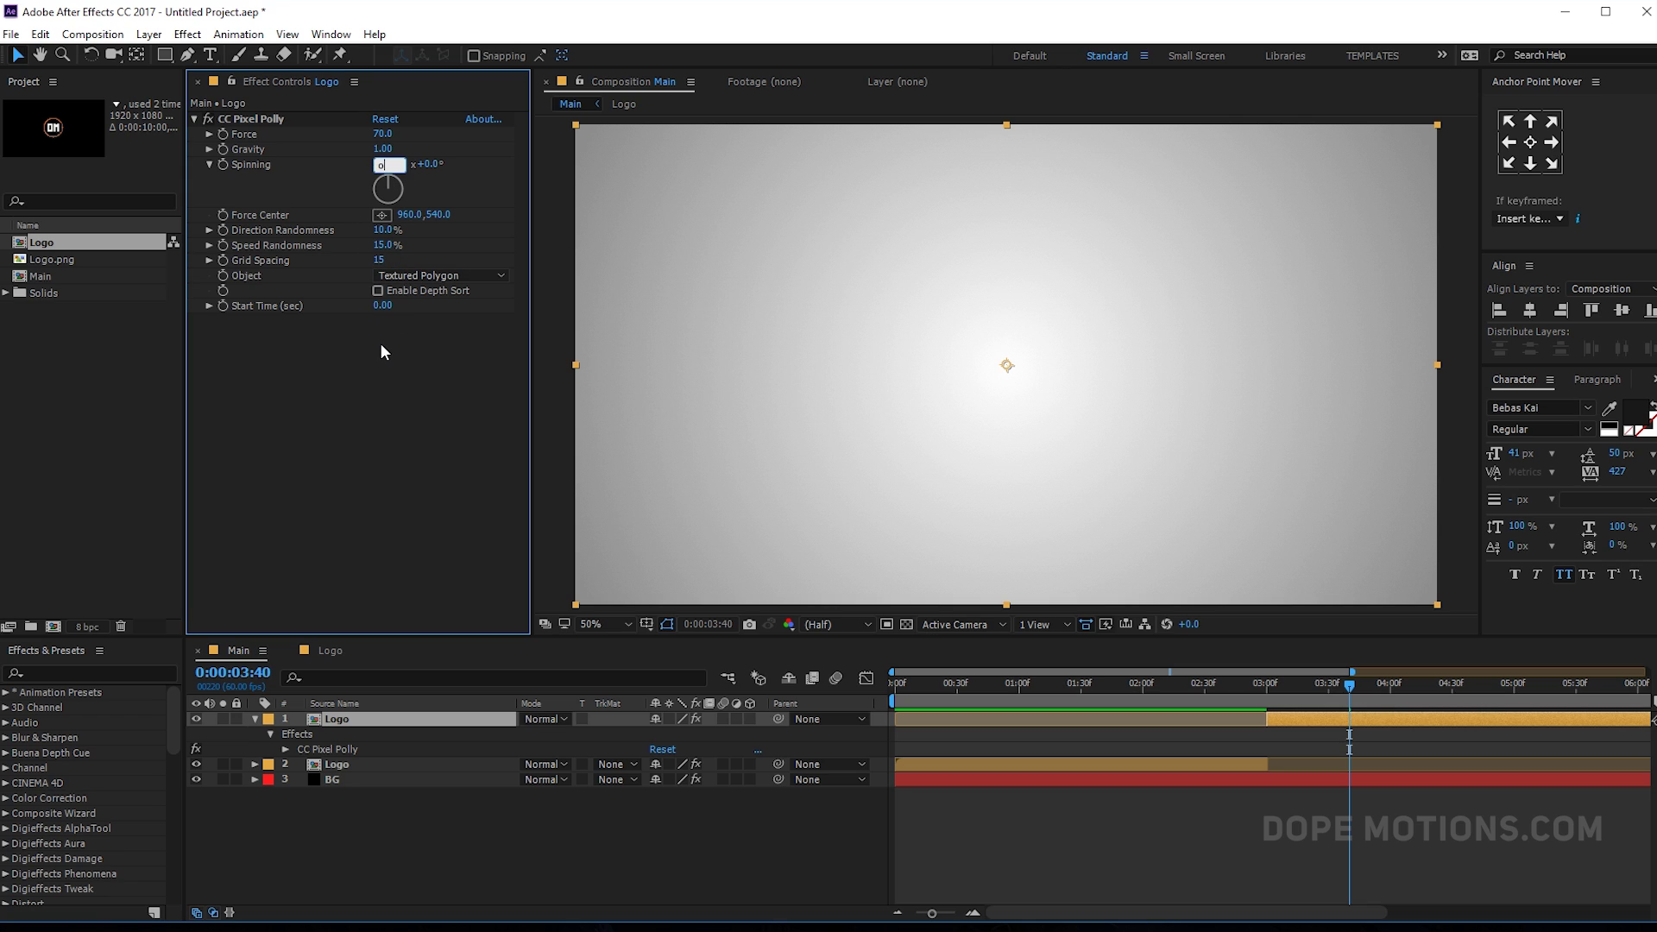
pyautogui.press('Return')
pyautogui.click(402, 165)
pyautogui.write('45')
pyautogui.press('Return')
# - Set Gravity to 0 and scrub through the shatter after 3 seconds
pyautogui.click(384, 149)
pyautogui.write('0')
pyautogui.press('Return')
pyautogui.click(1262, 686)
pyautogui.moveTo(1270, 718)
pyautogui.mouseDown()
pyautogui.moveTo(898, 719)
pyautogui.moveTo(1284, 737)
pyautogui.mouseUp()
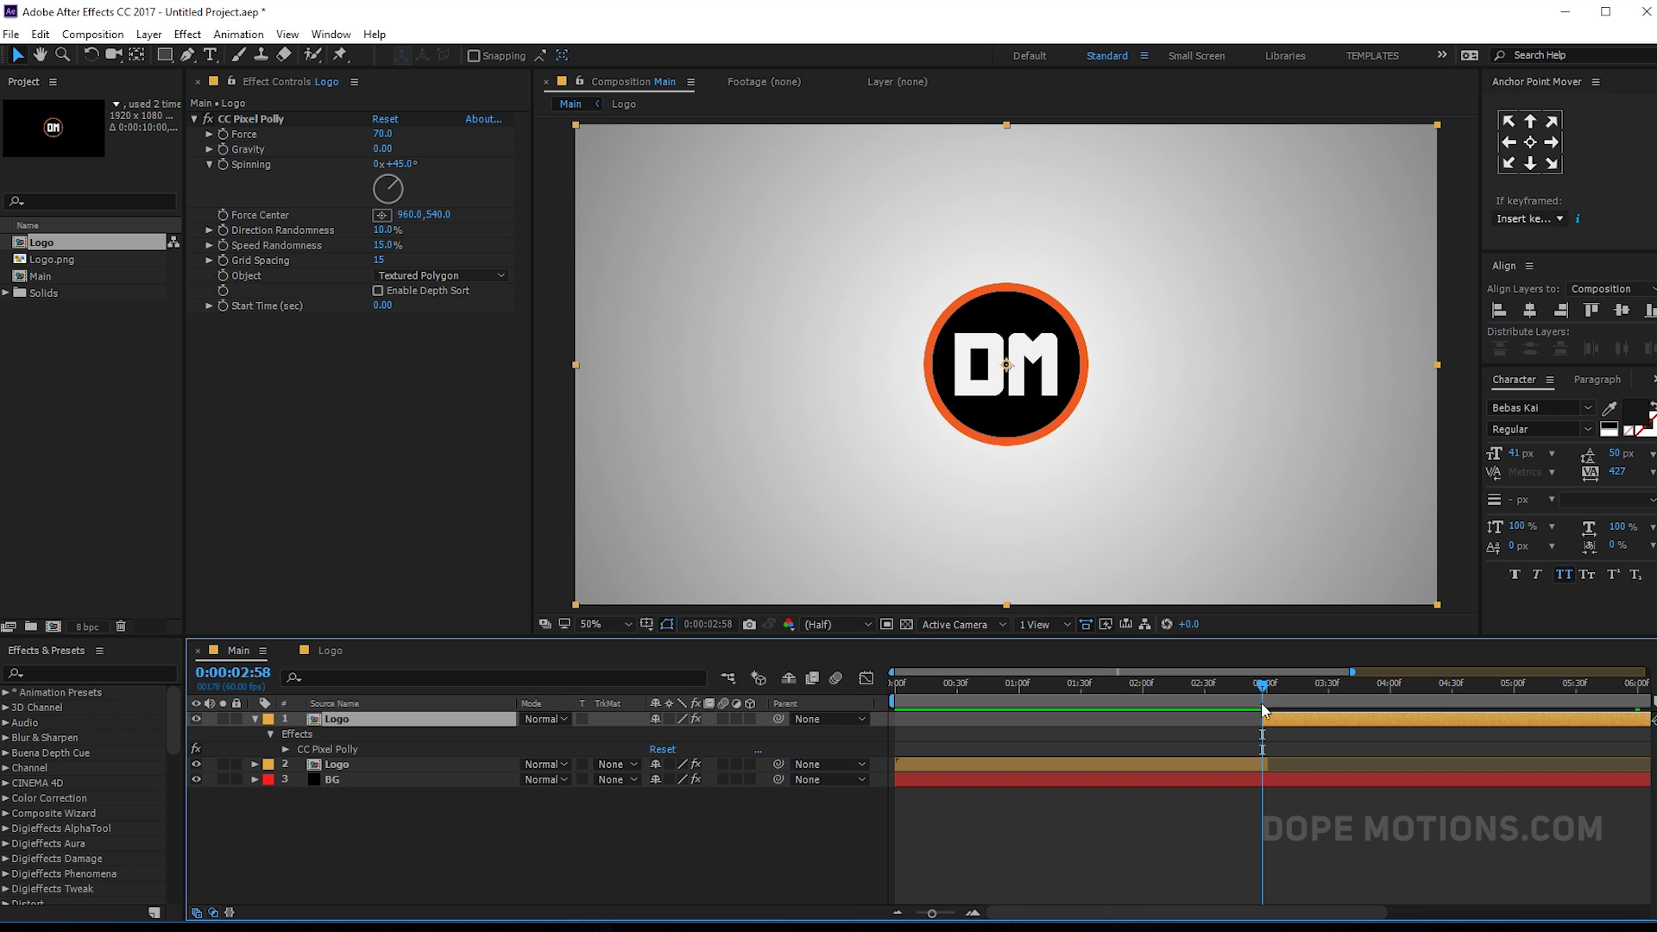
pyautogui.moveTo(1250, 686); pyautogui.dragTo(1324, 748)
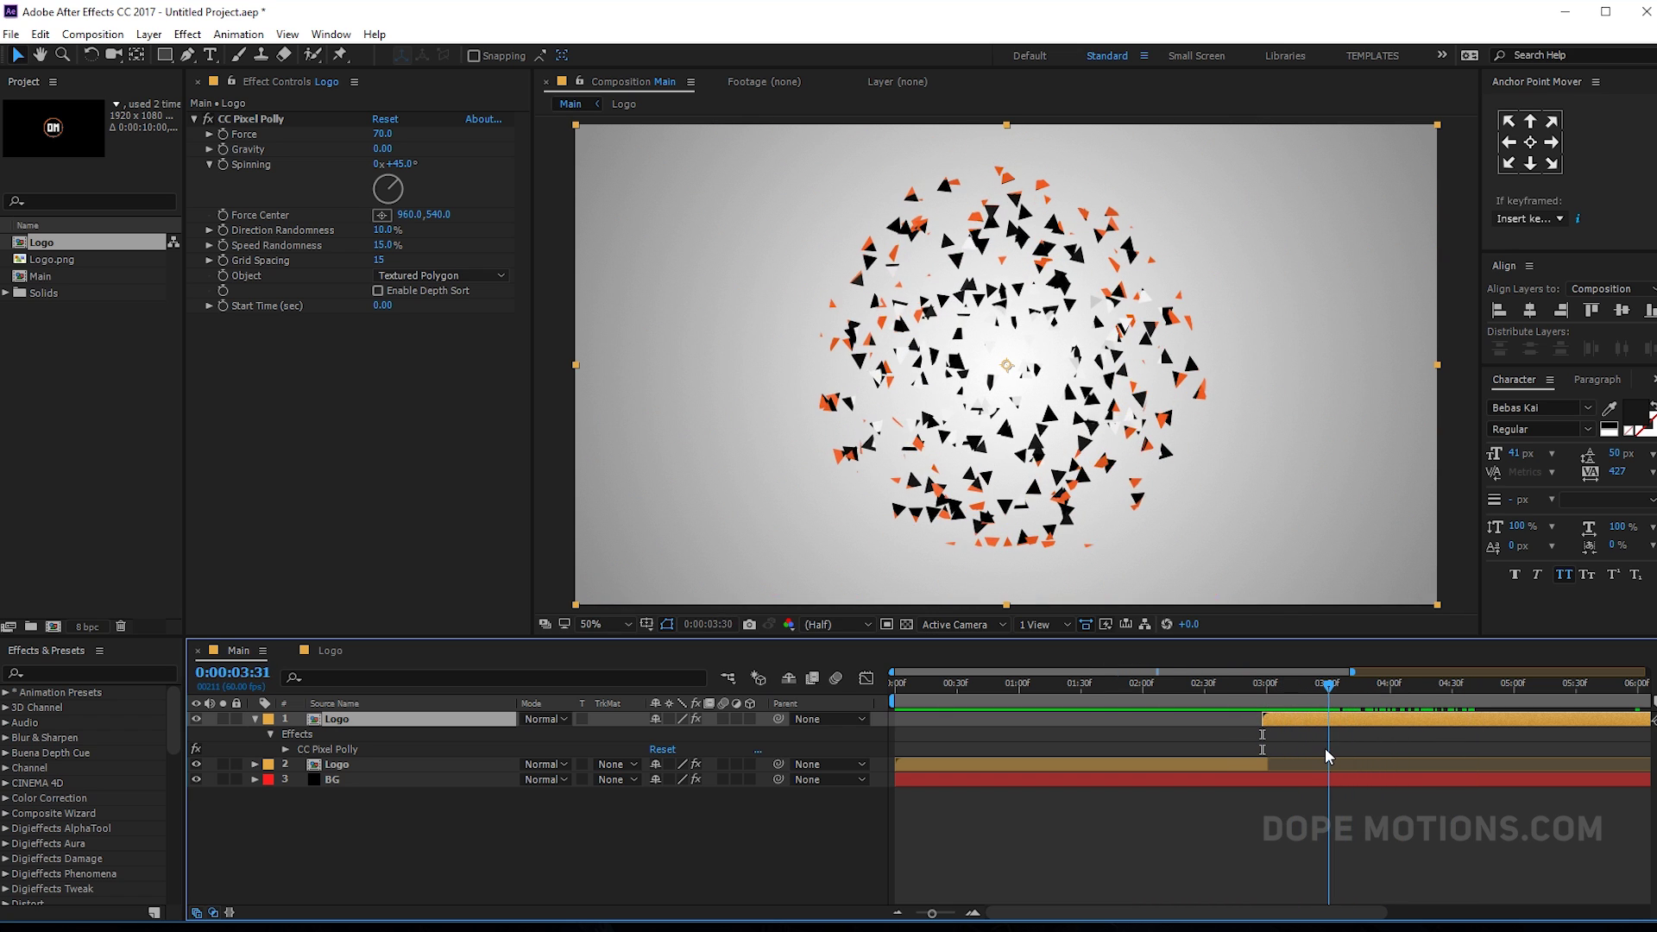
# - Apply Simple Choker to the top Logo layer
pyautogui.click(1324, 730)
pyautogui.hotkey('ctrl', 'space')
pyautogui.click(1355, 728)
pyautogui.click(1346, 720)
pyautogui.hotkey('ctrl', 'space')
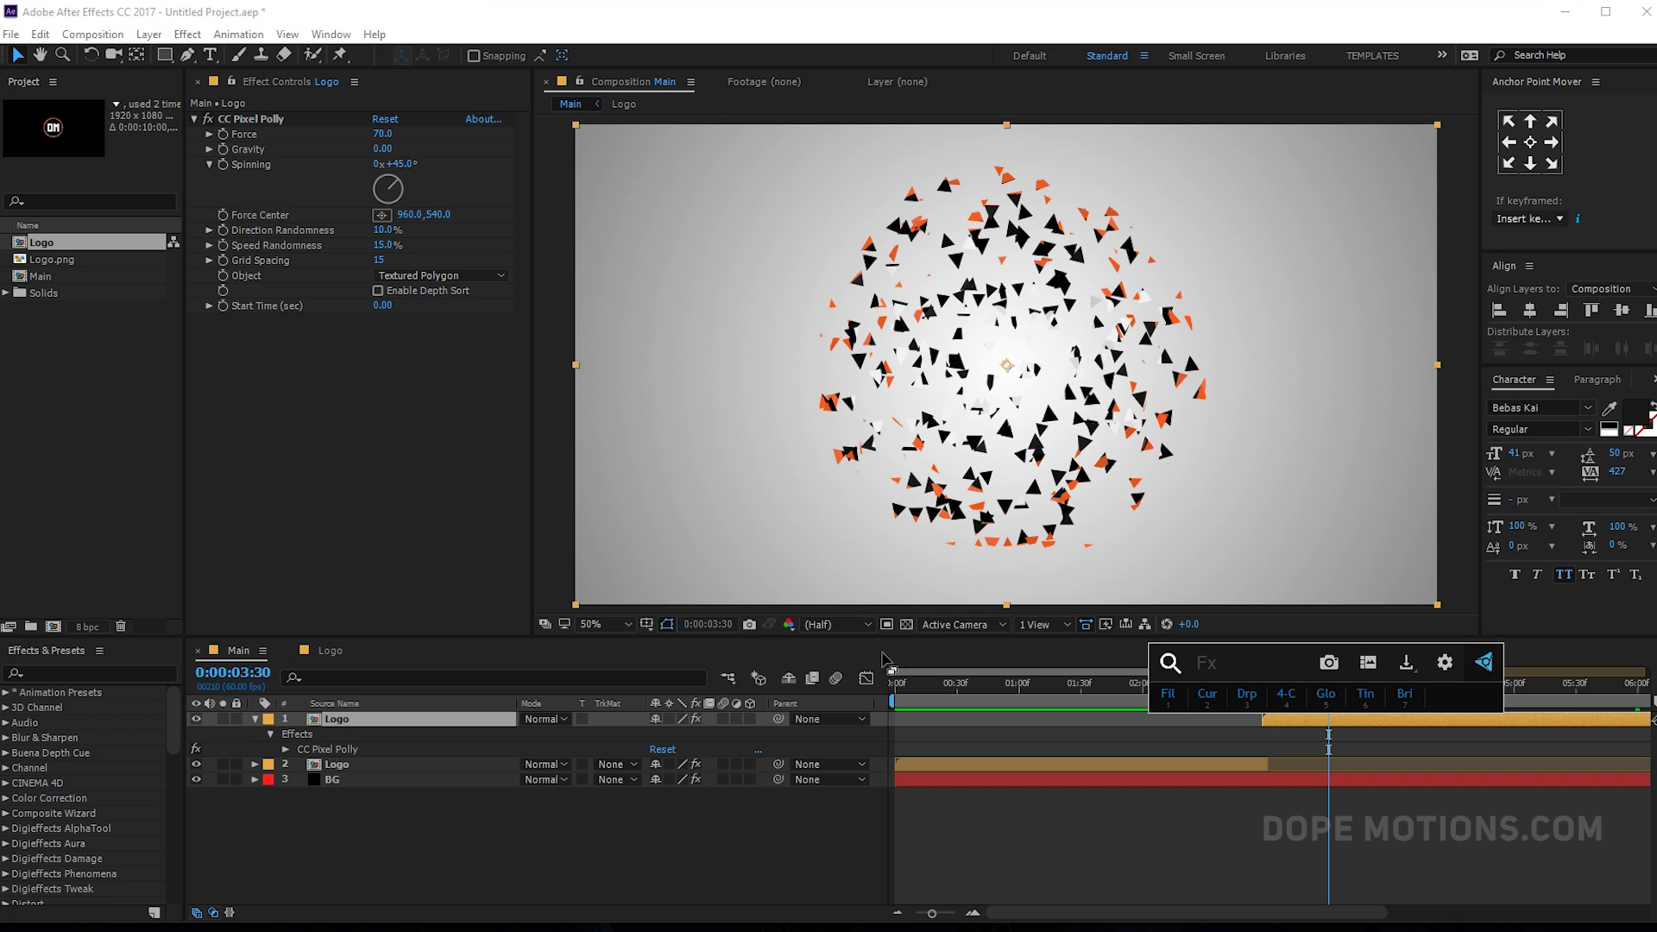
pyautogui.write('simp')
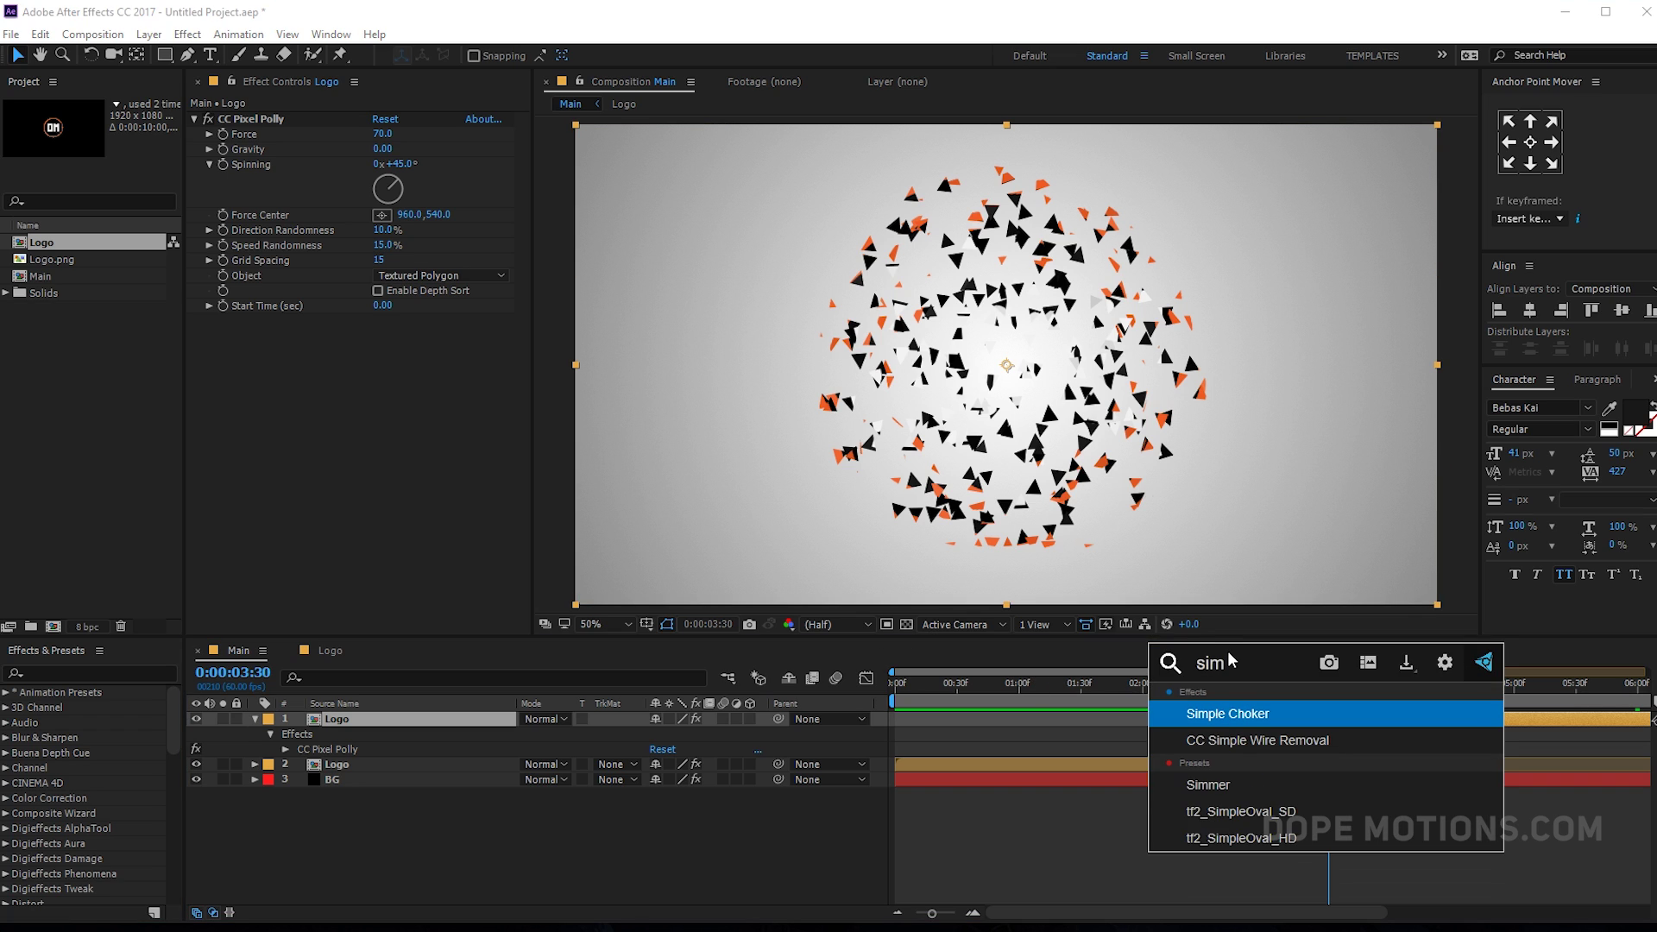
pyautogui.click(1225, 716)
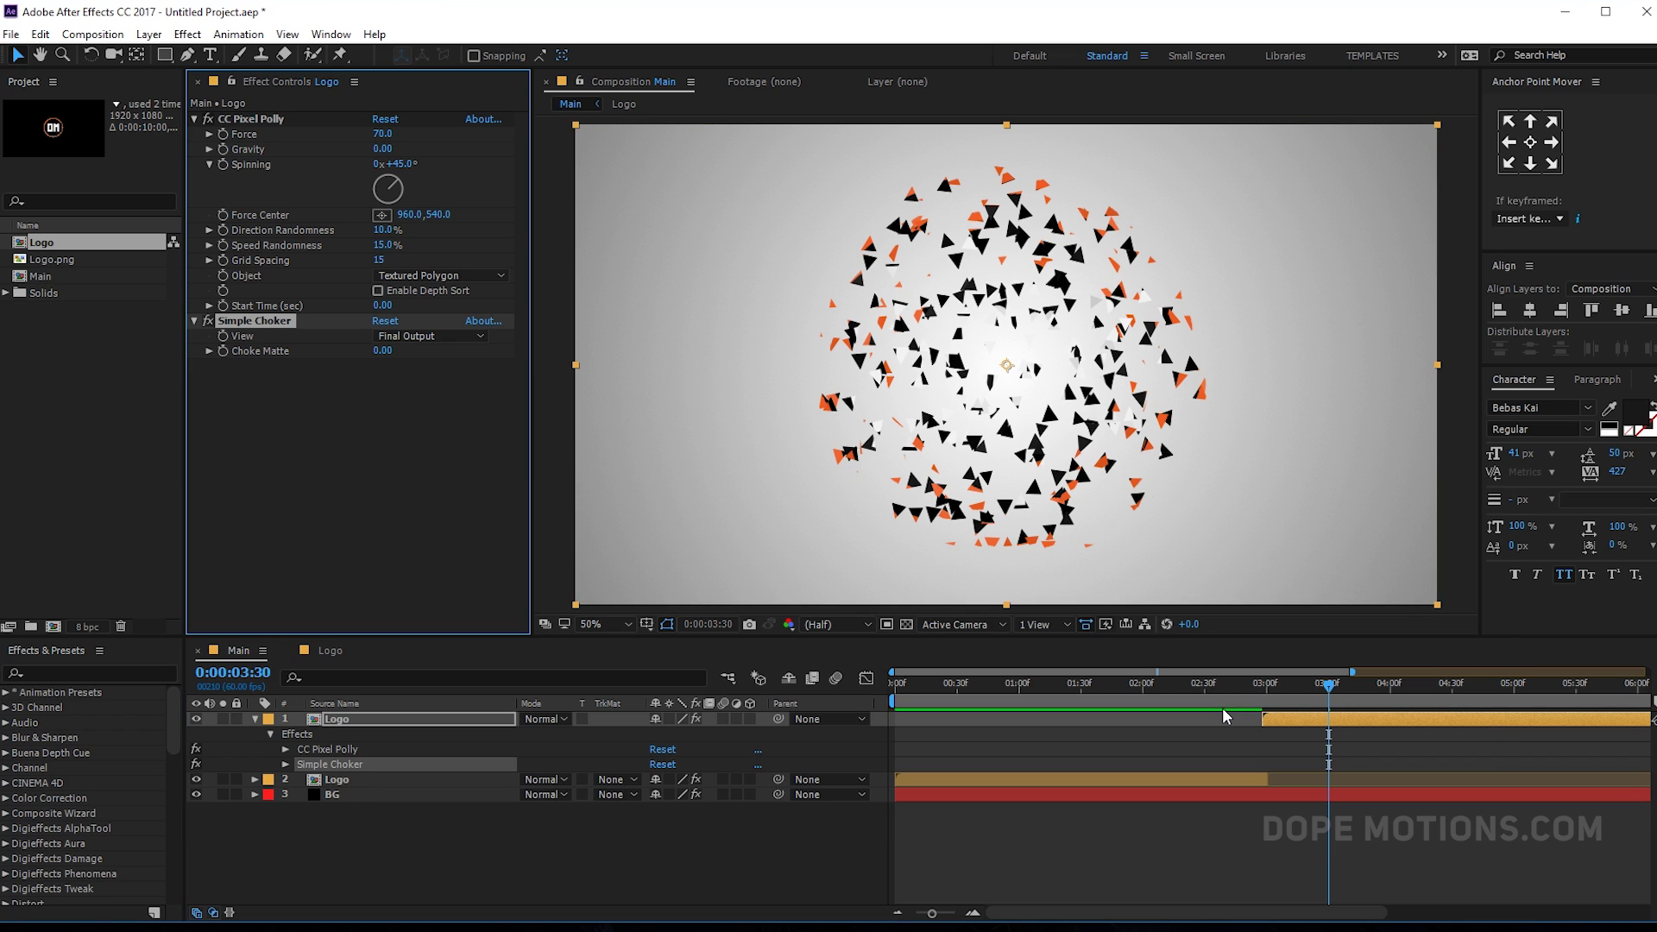
# - Tune Choke Matte, trying 15 then 10, settling around 12 near 4:00
pyautogui.click(382, 350)
pyautogui.write('15')
pyautogui.press('Return')
pyautogui.click(384, 351)
pyautogui.write('10')
pyautogui.press('Return')
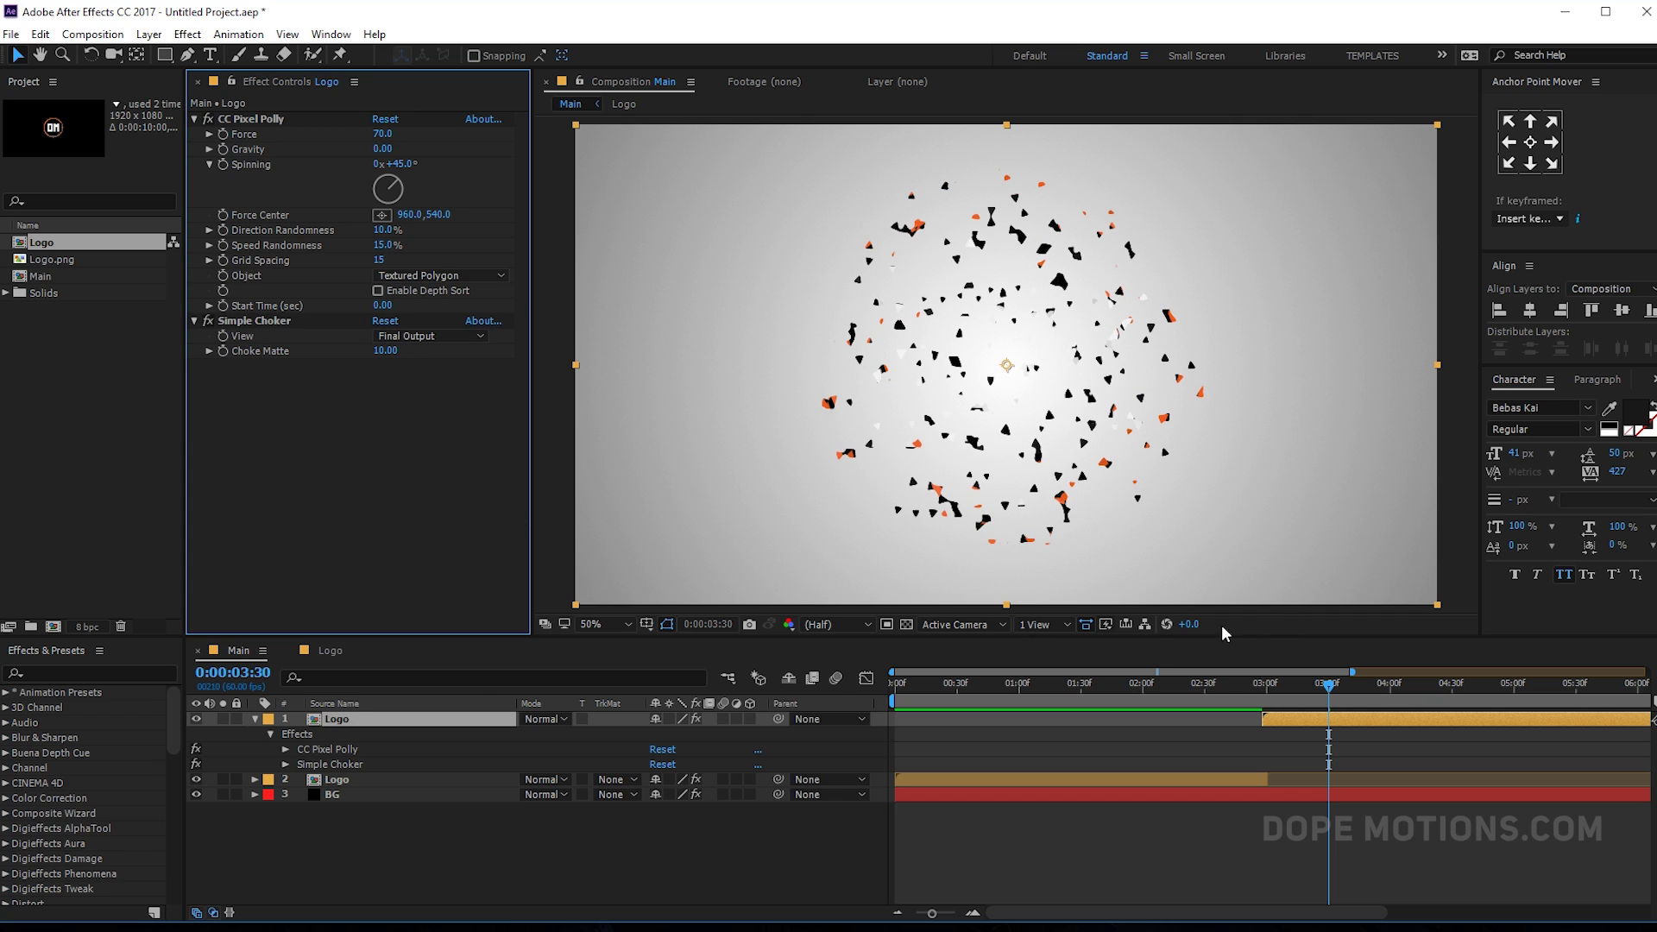
pyautogui.moveTo(1312, 687); pyautogui.dragTo(1295, 684)
pyautogui.click(383, 351)
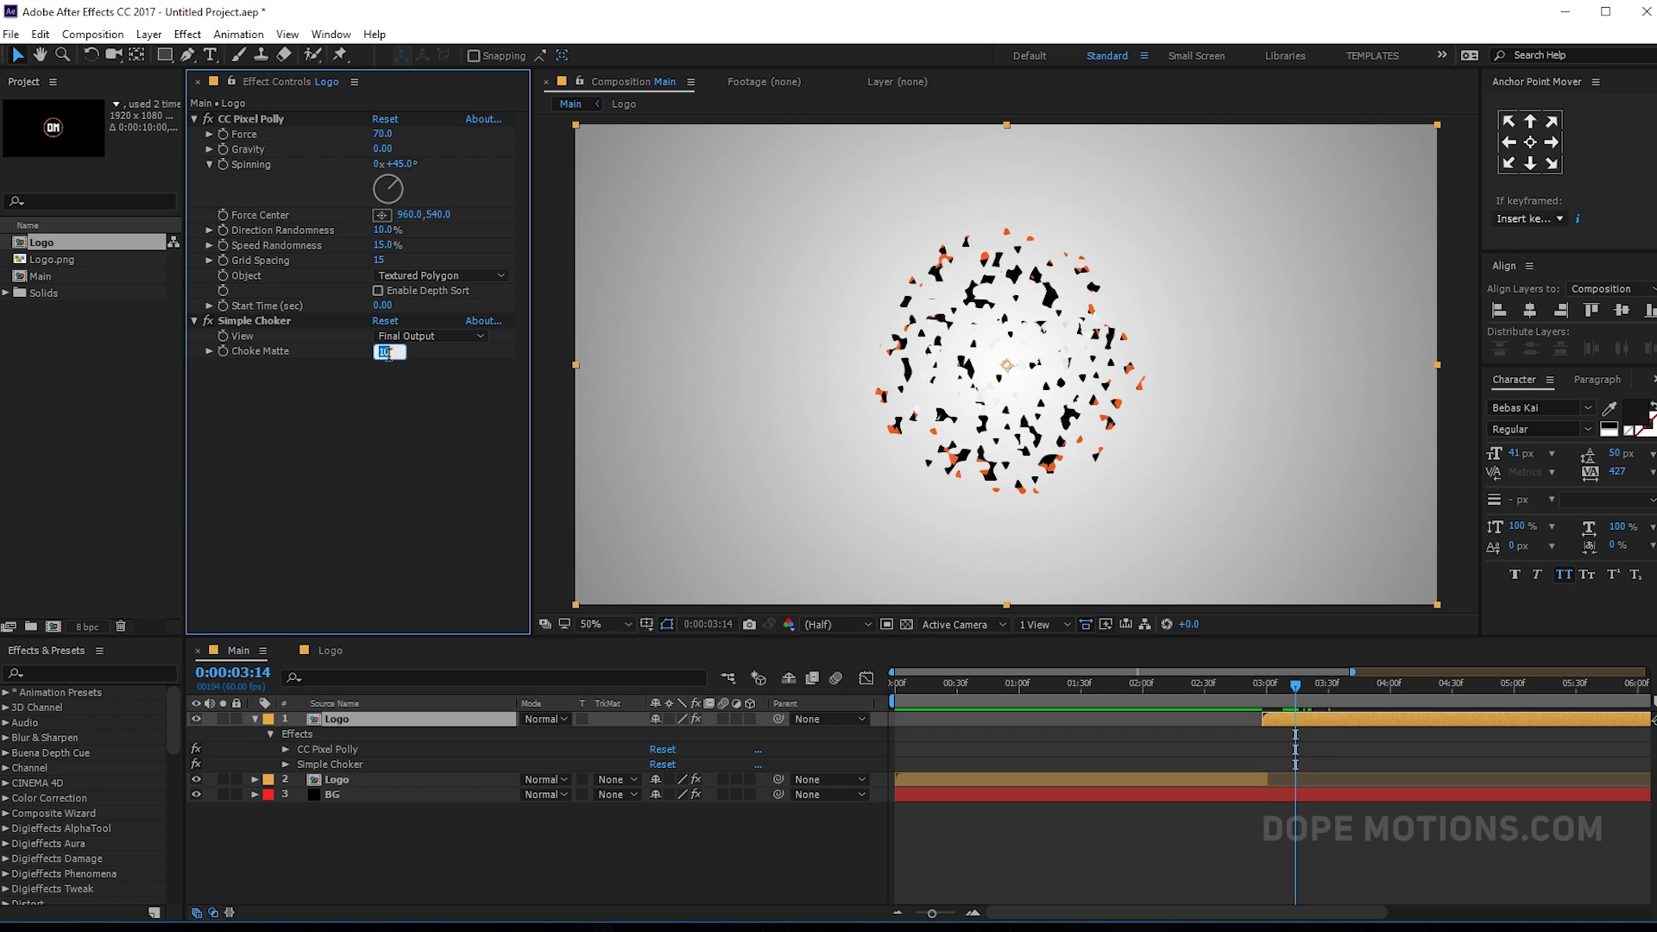
# - Keyframe Choke Matte to 35 at 0:00:04:30 and replay the dispersal
pyautogui.moveTo(1292, 686); pyautogui.dragTo(1424, 701)
pyautogui.press('=')
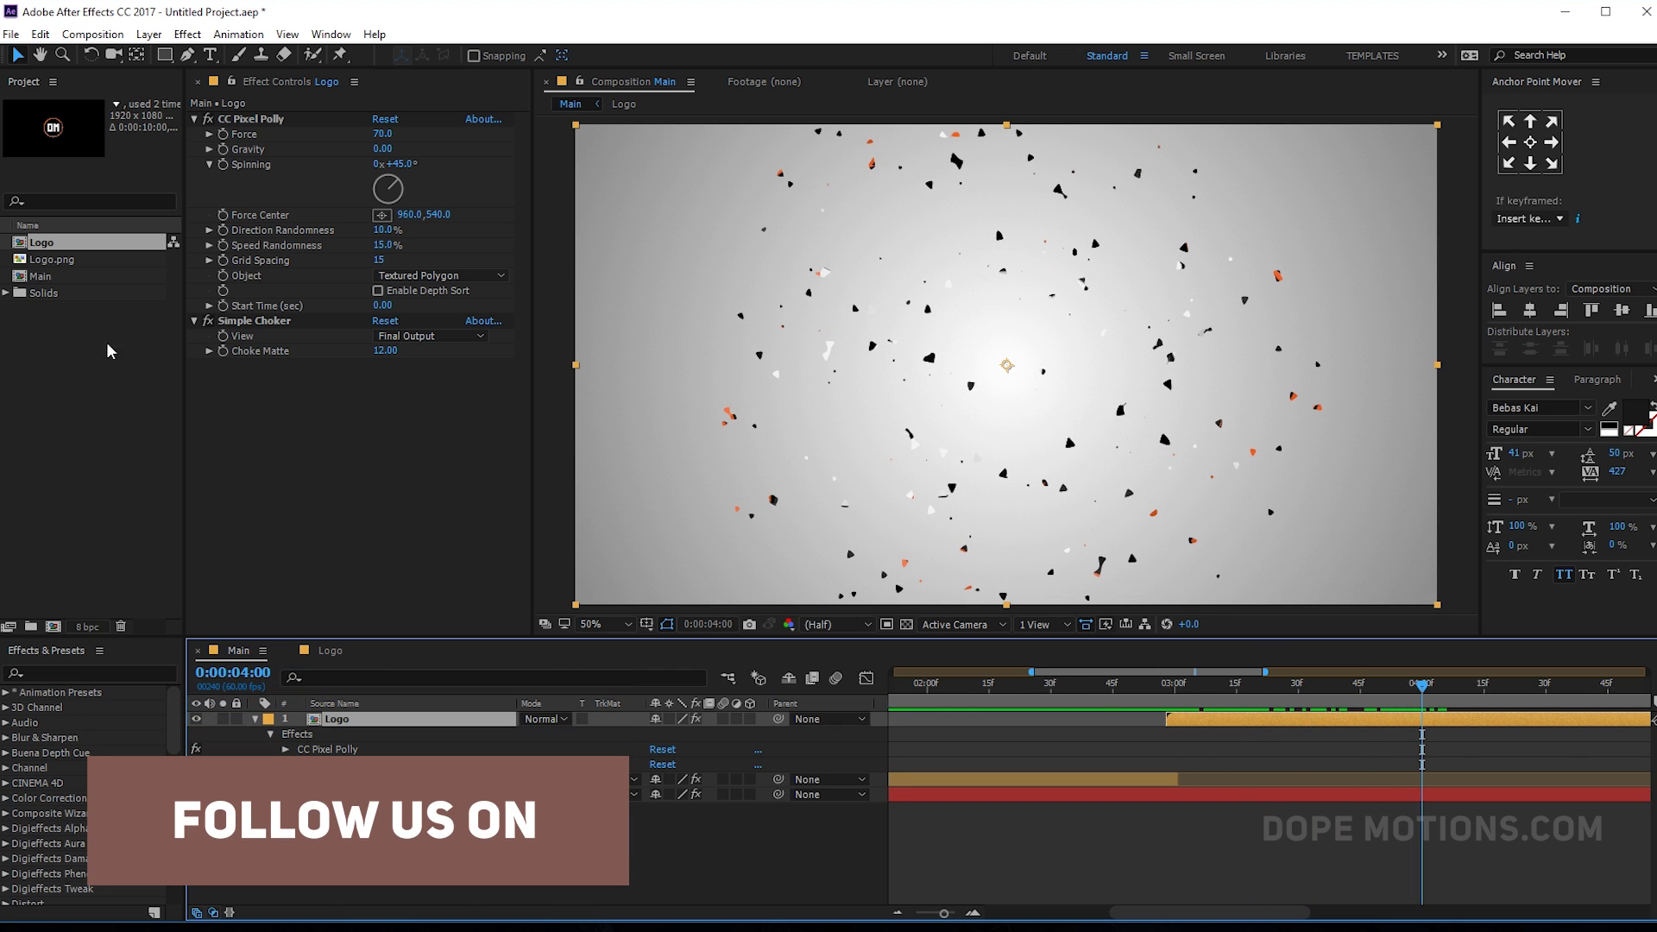
pyautogui.click(255, 320)
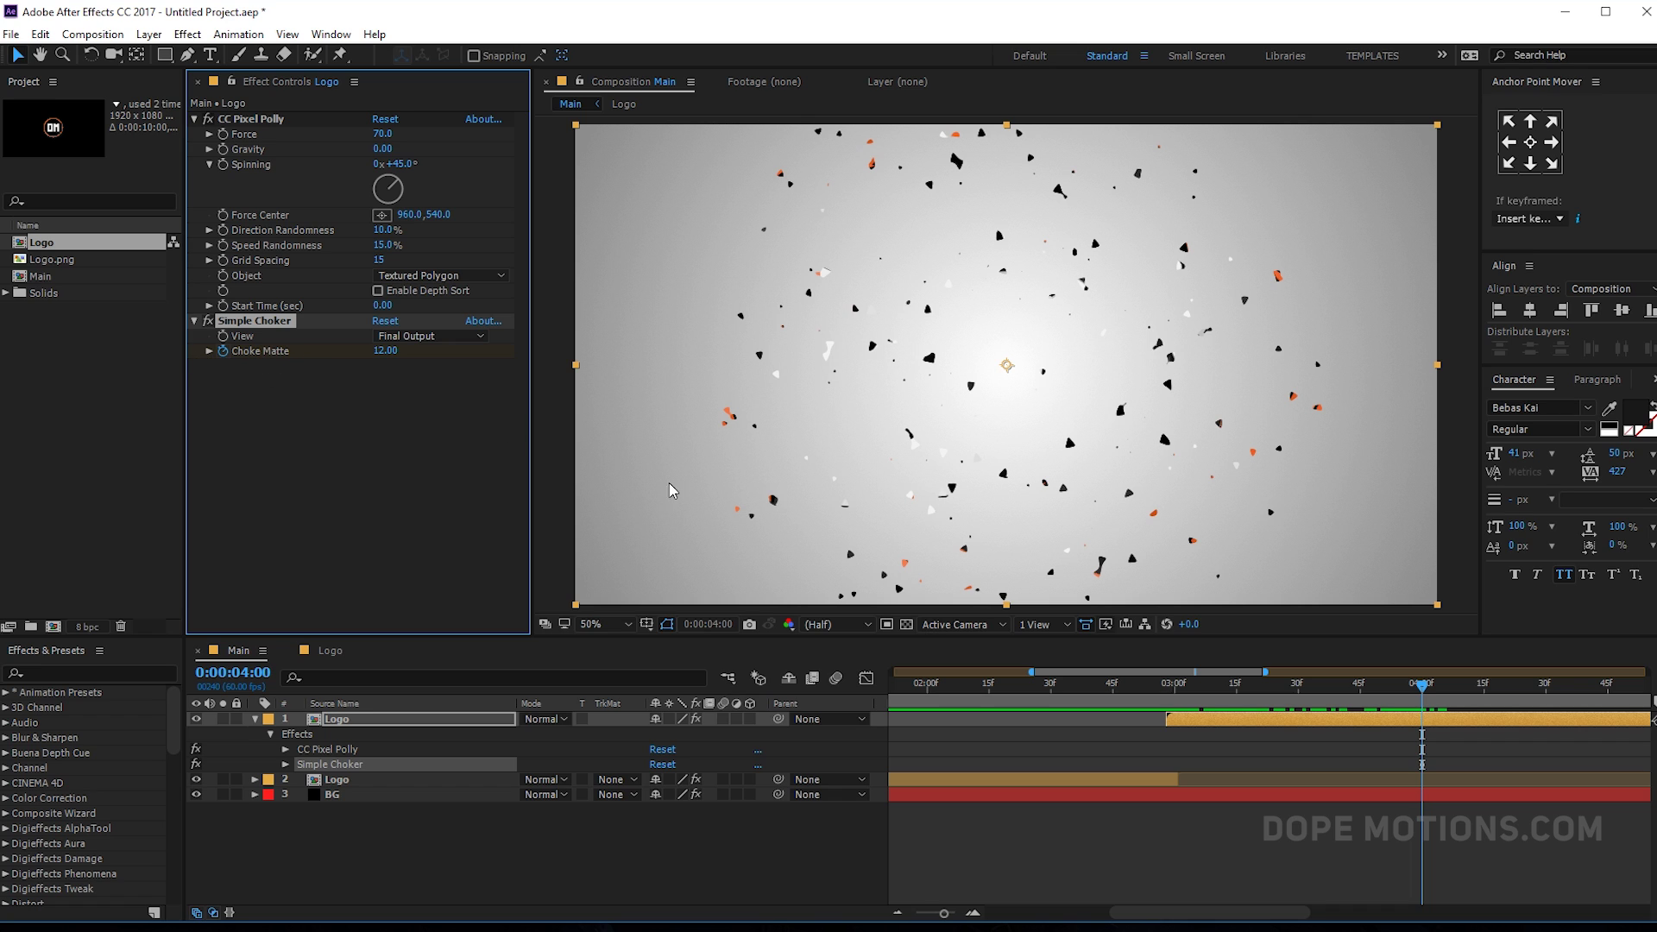
pyautogui.moveTo(1429, 686); pyautogui.dragTo(1545, 693)
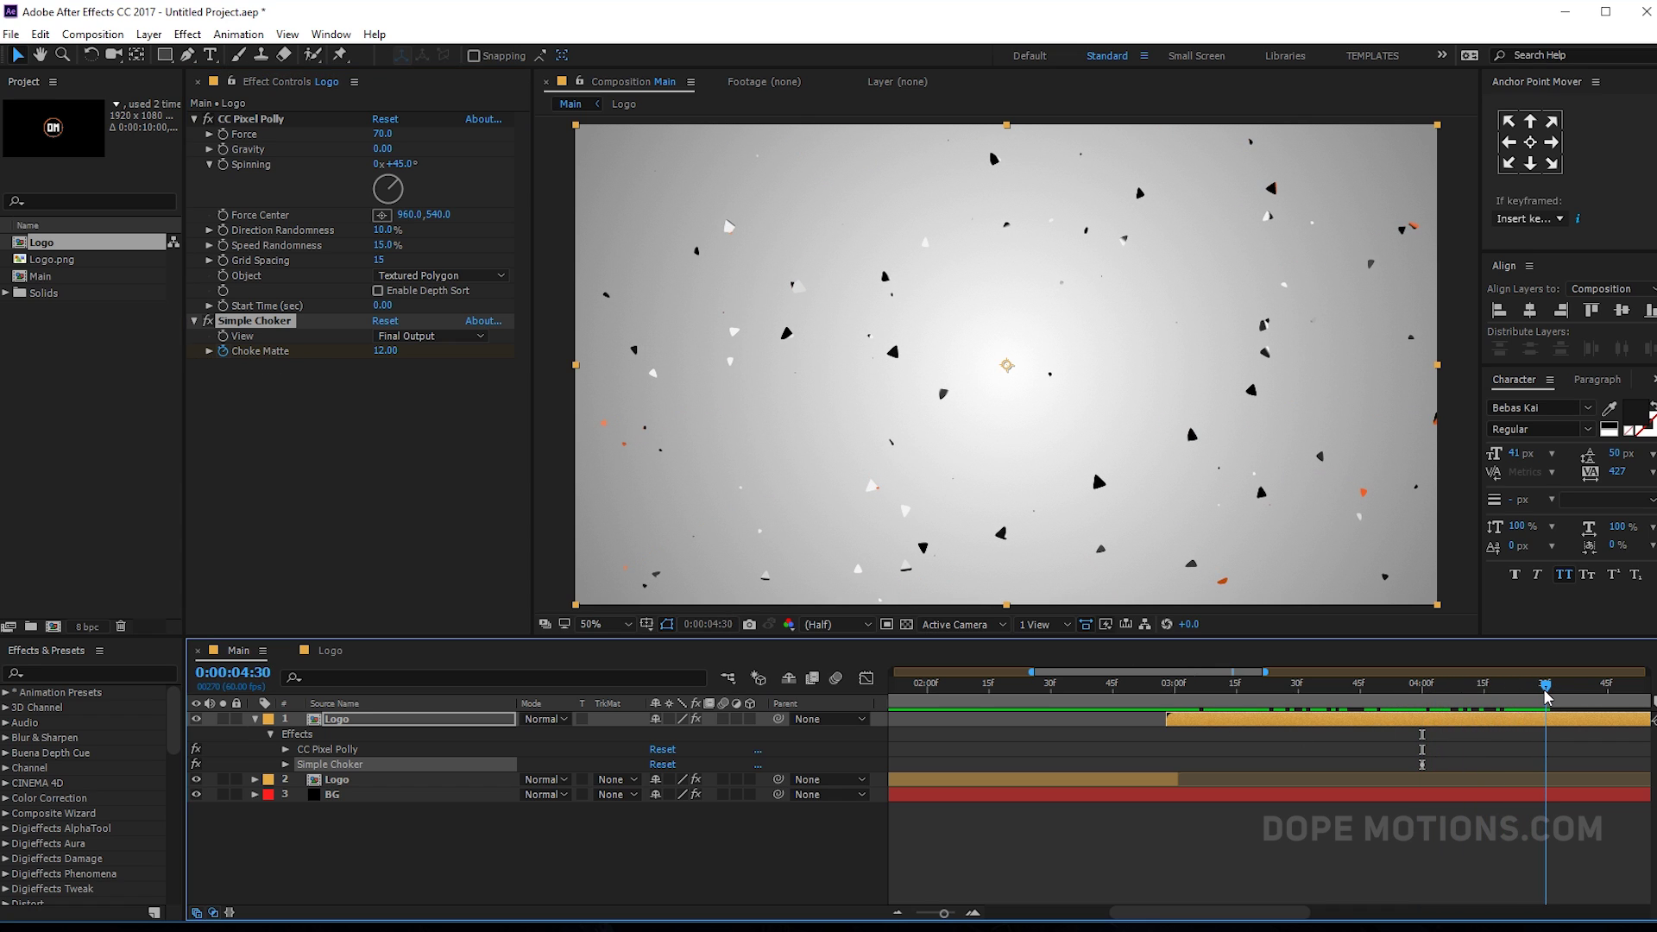
pyautogui.click(385, 351)
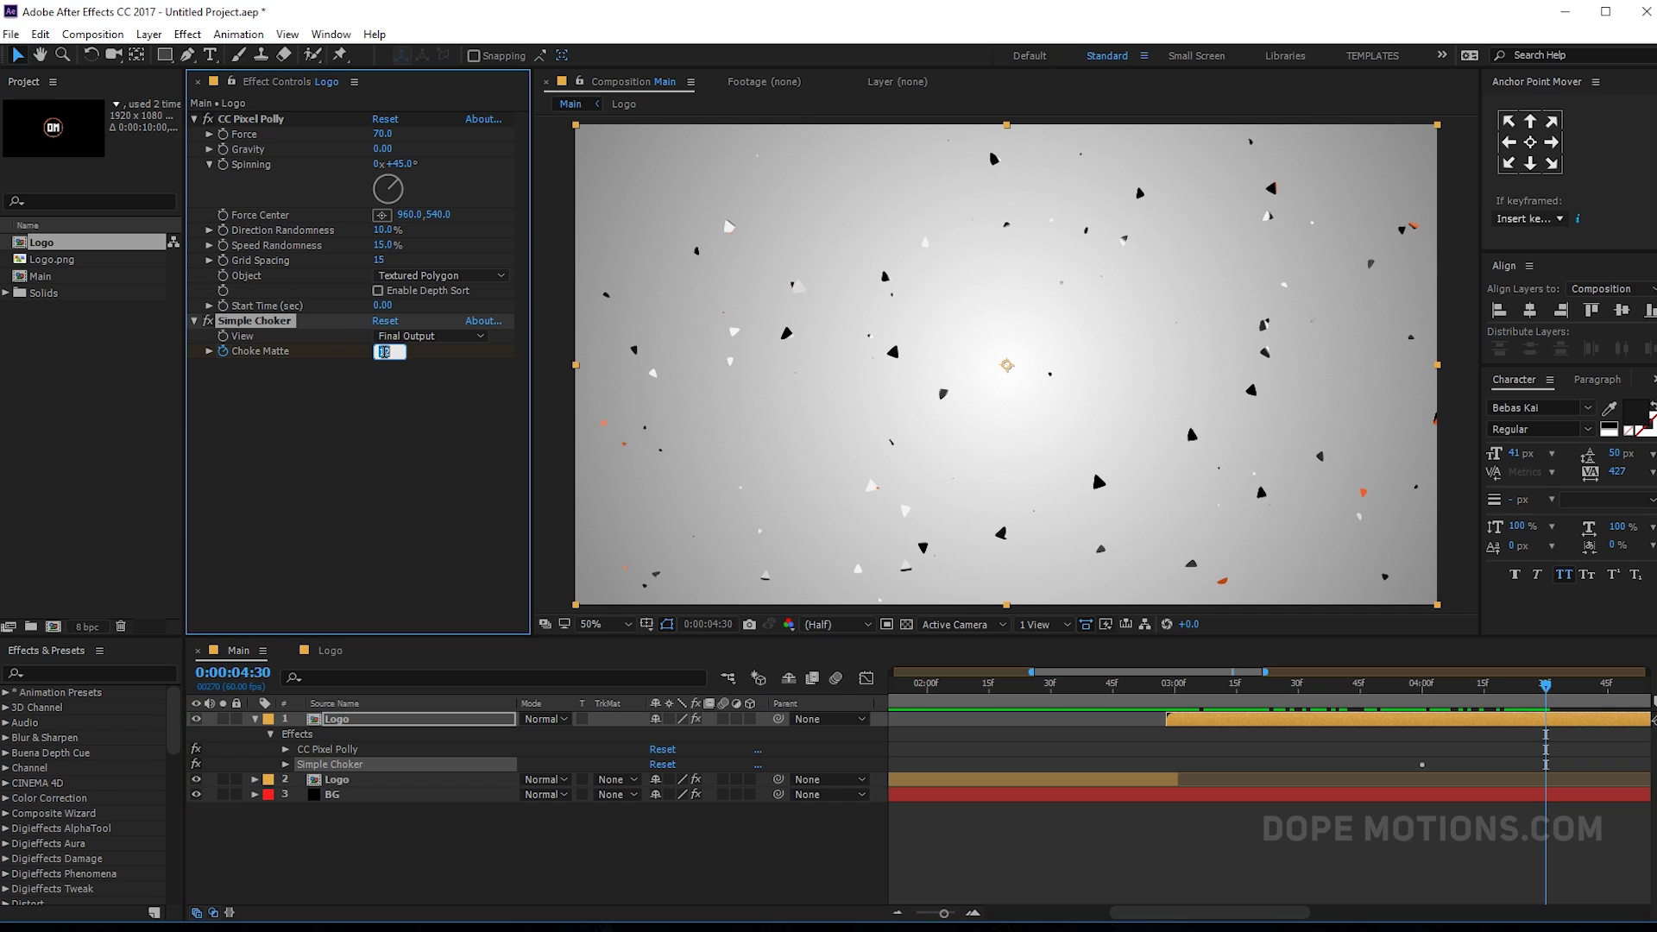
pyautogui.write('35')
pyautogui.click(362, 509)
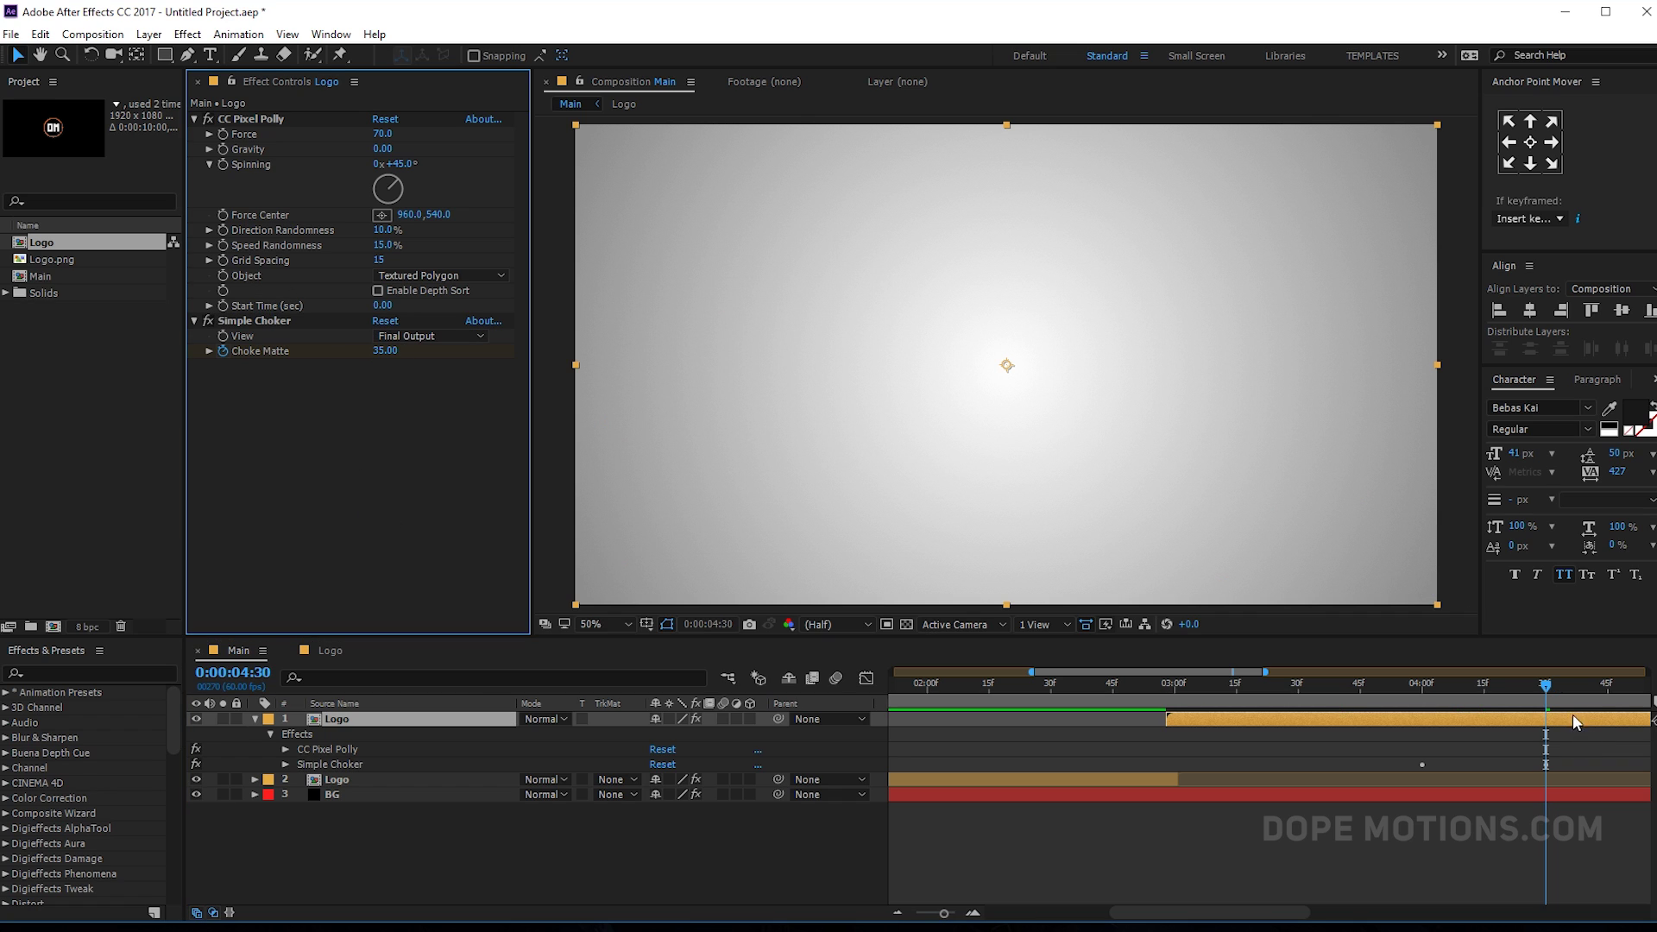
pyautogui.moveTo(1546, 696); pyautogui.dragTo(1520, 716)
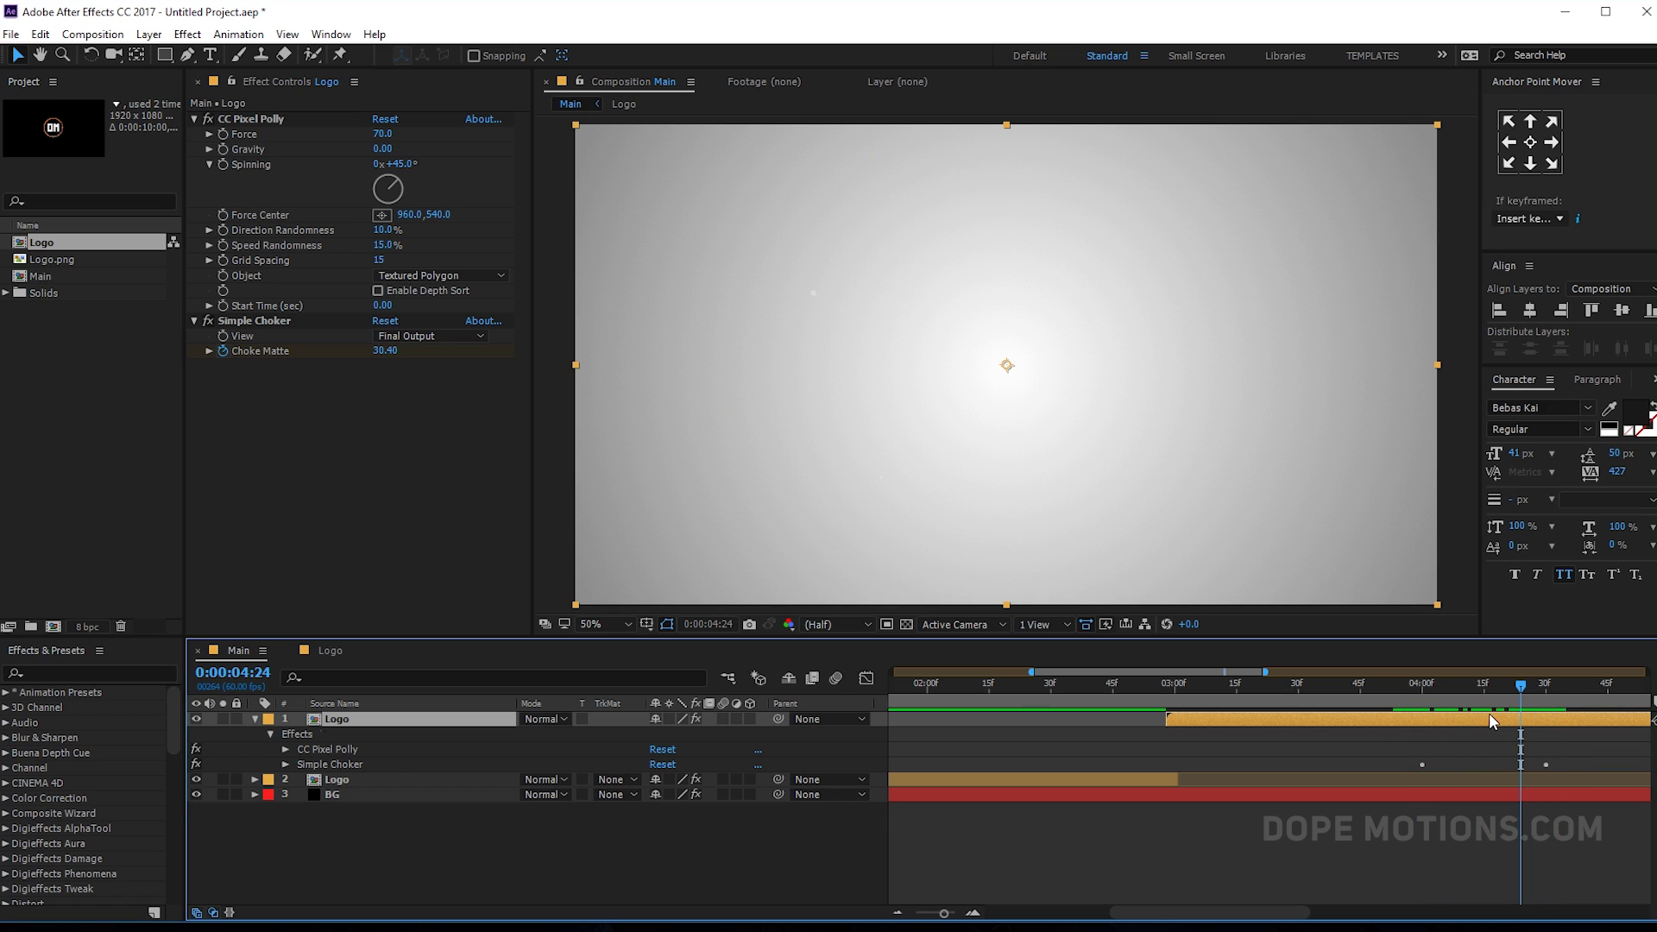
# - Move the second Choke Matte keyframe later to 0:00:04:45
pyautogui.press('u')
pyautogui.click(1545, 749)
pyautogui.moveTo(1544, 748); pyautogui.dragTo(1607, 752)
pyautogui.press('-')
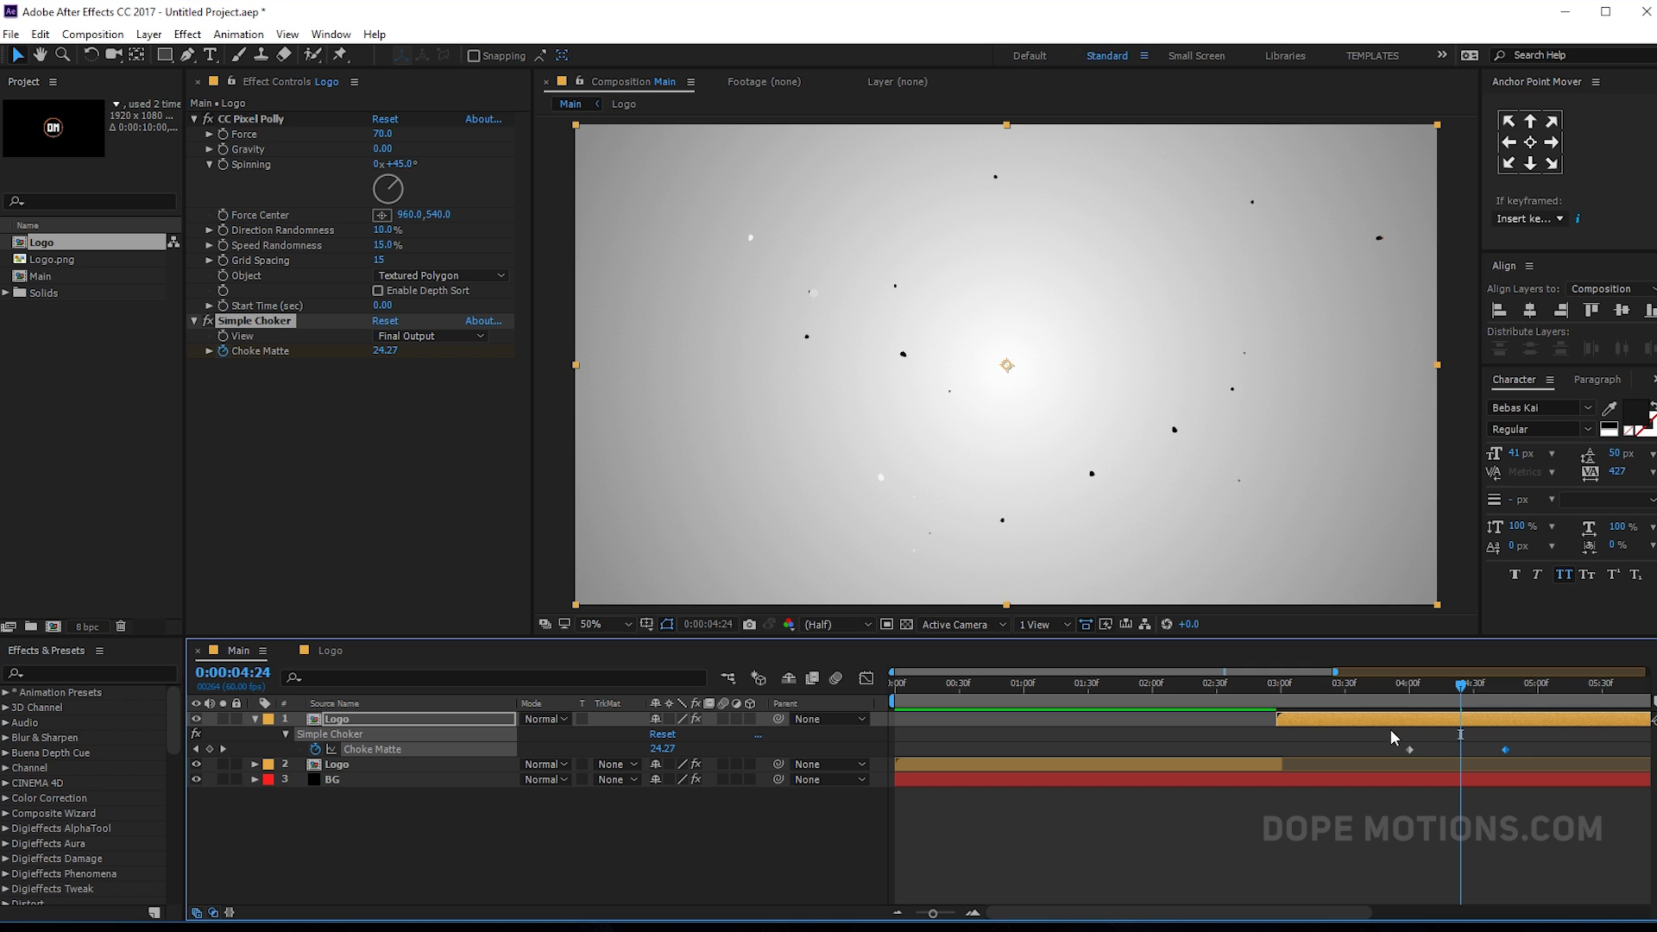
pyautogui.moveTo(1255, 688); pyautogui.dragTo(1263, 735)
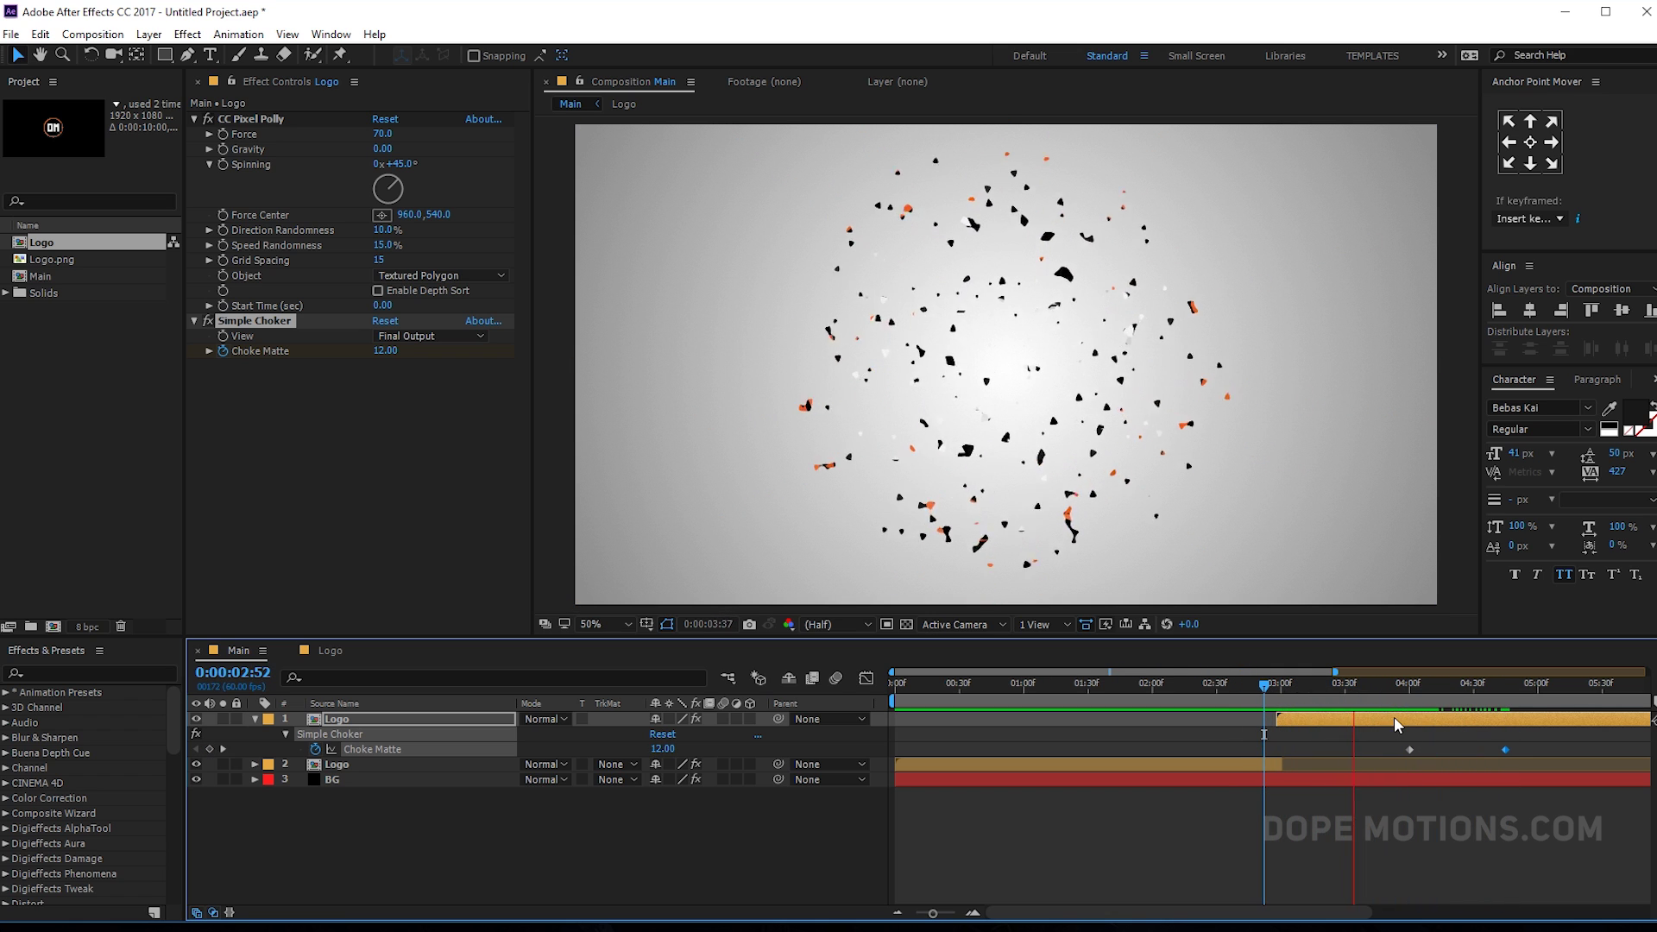
# - Raise CC Pixel Polly Force to 80 and preview the shatter
pyautogui.click(1271, 686)
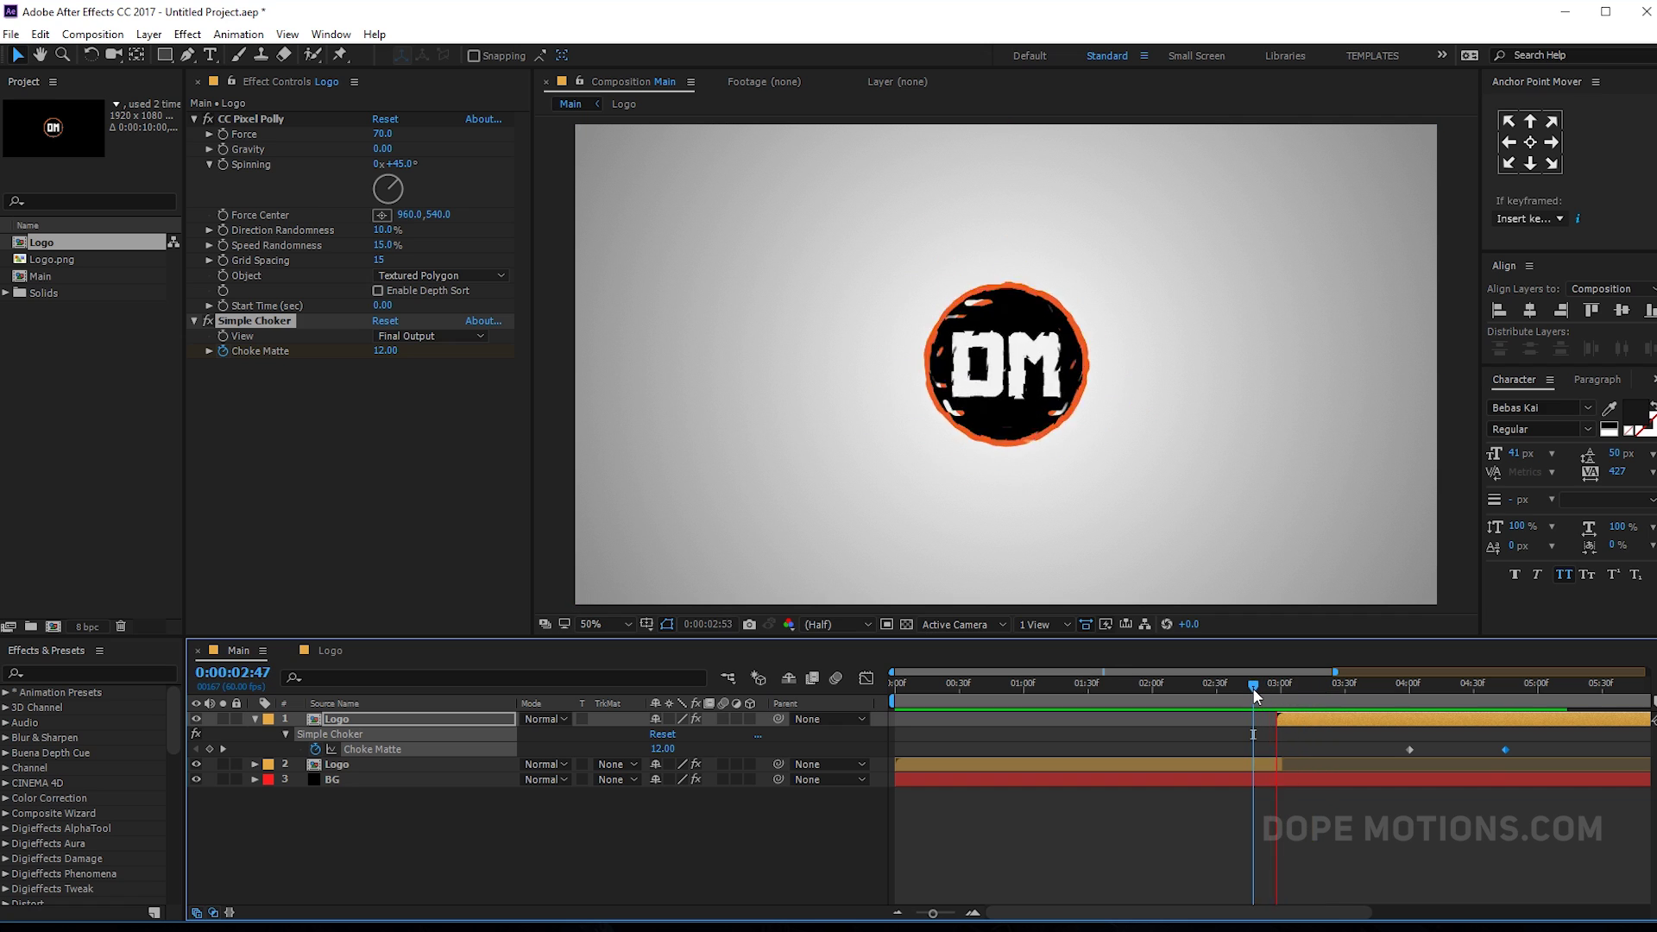
pyautogui.click(378, 133)
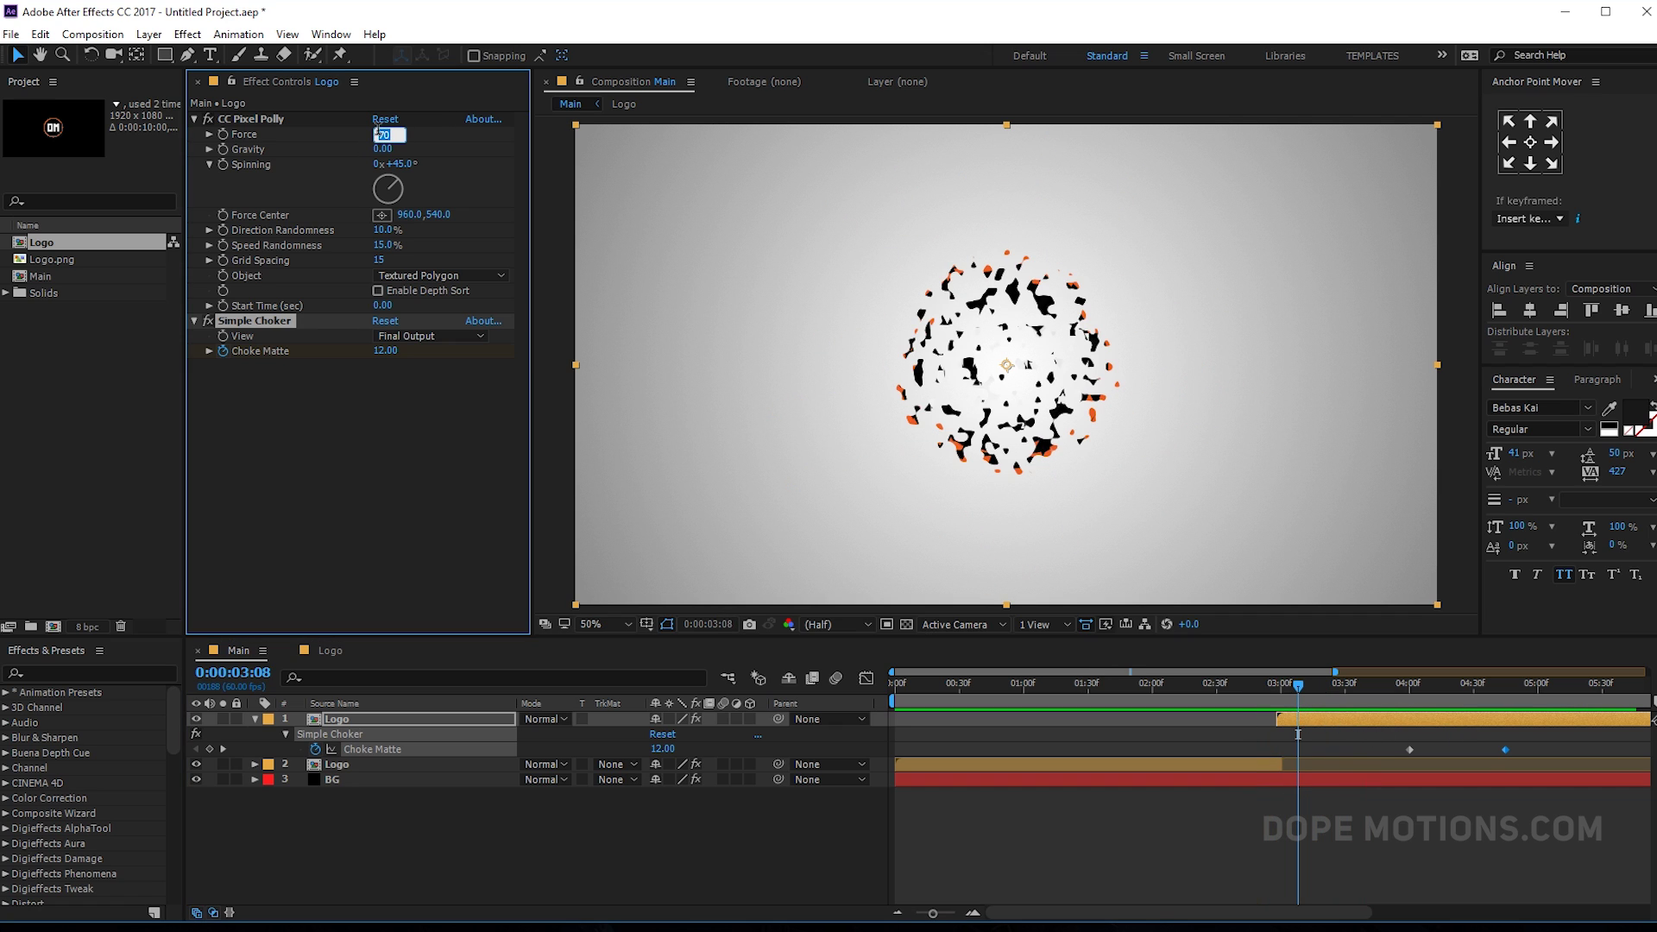
pyautogui.press('Return')
pyautogui.click(1262, 682)
pyautogui.press('space')
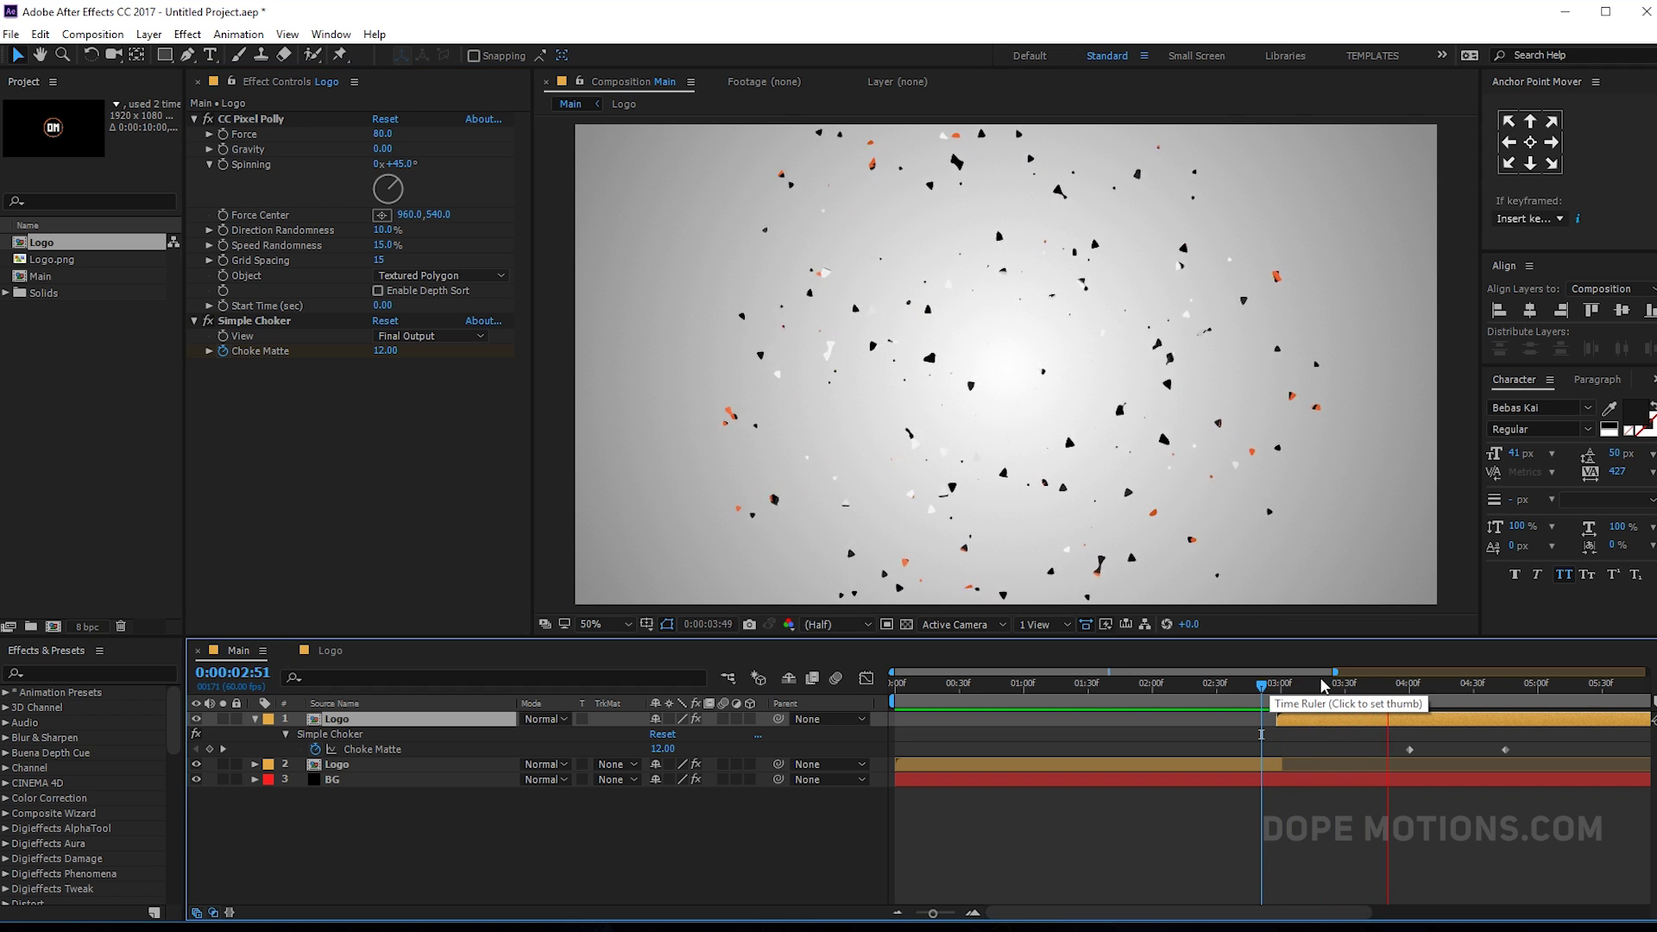
pyautogui.click(1262, 683)
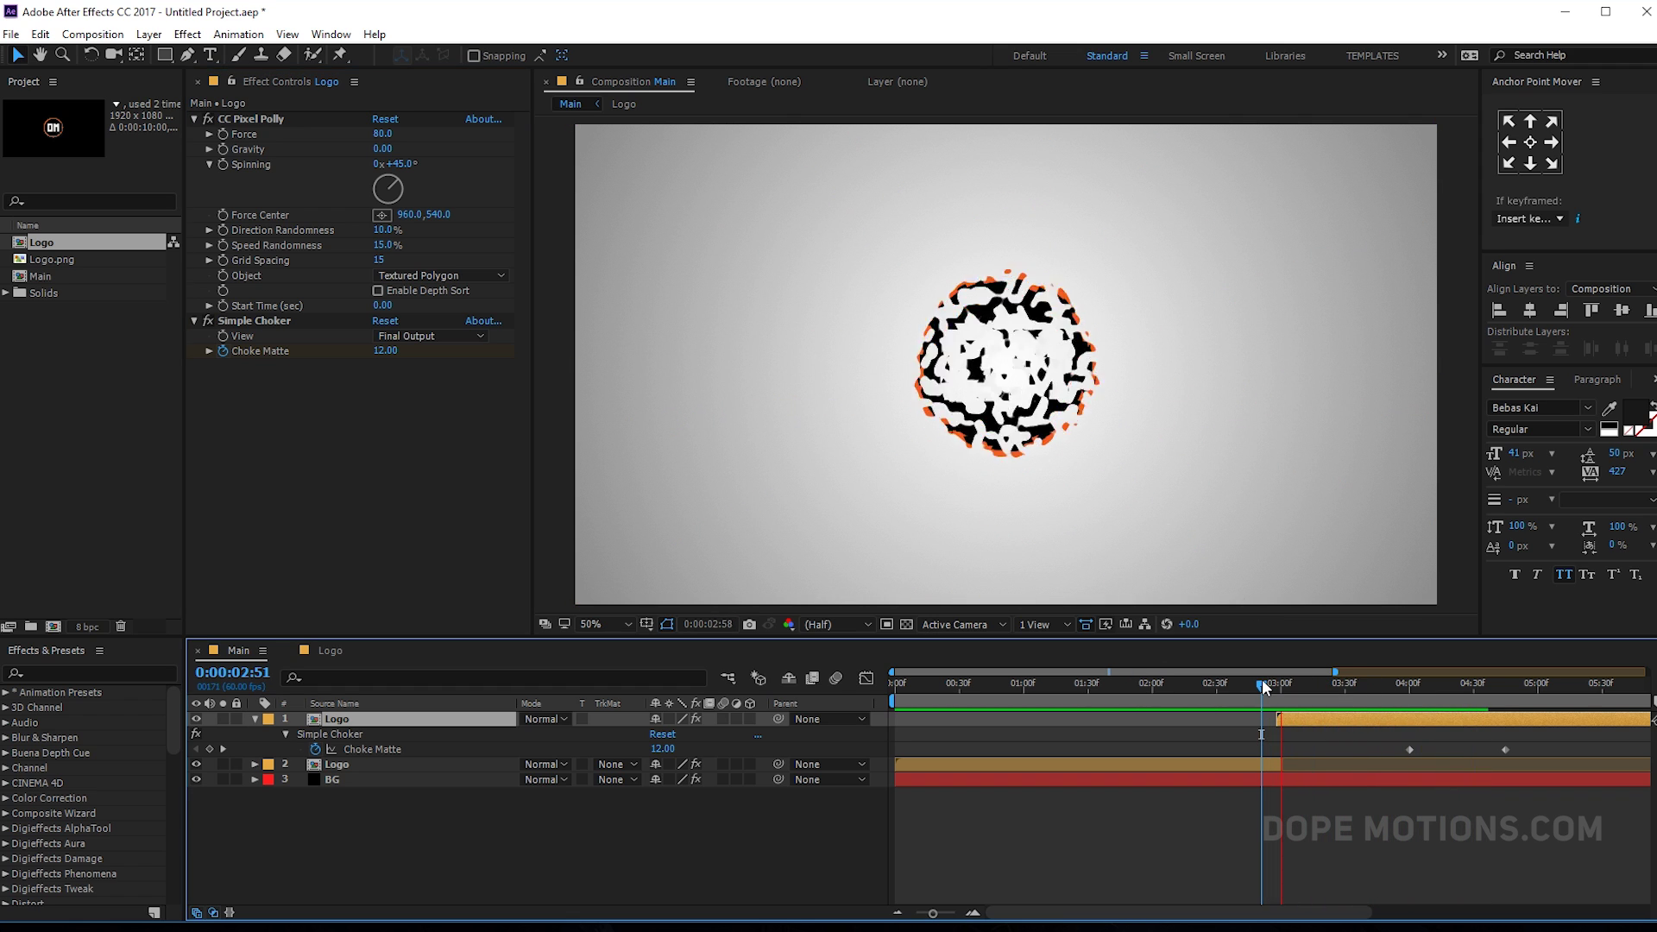
pyautogui.click(1267, 683)
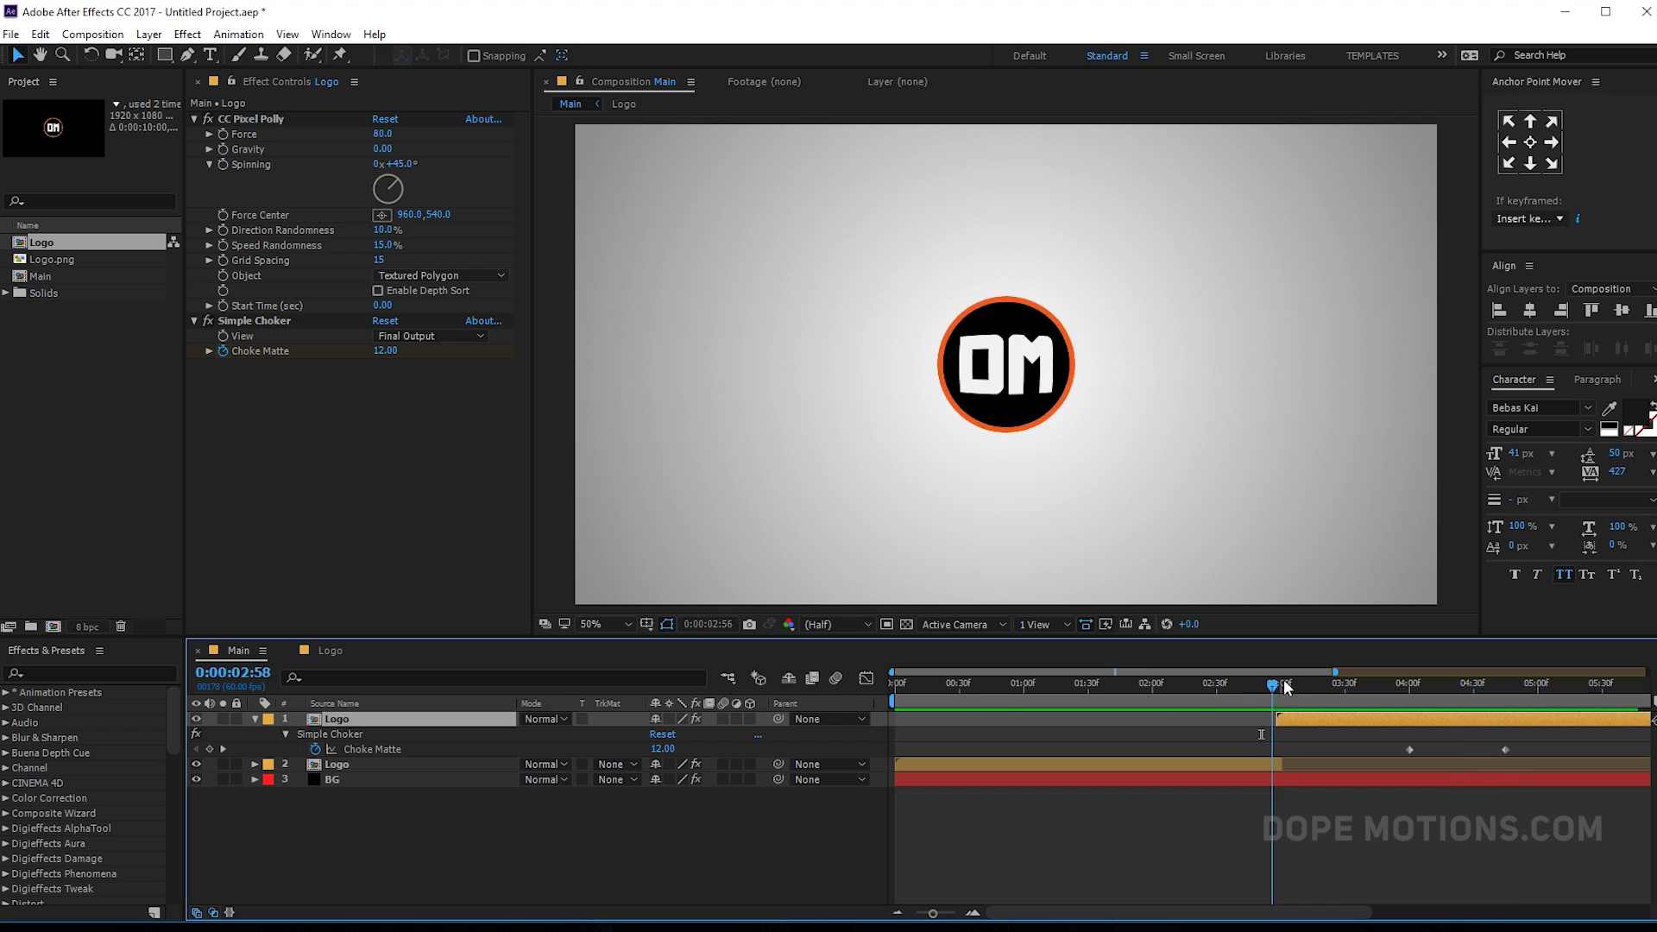
pyautogui.click(1400, 689)
pyautogui.moveTo(1391, 709)
pyautogui.mouseDown()
pyautogui.moveTo(1635, 716)
pyautogui.moveTo(1160, 730)
pyautogui.moveTo(1383, 729)
pyautogui.mouseUp()
# - Duplicate the top Logo layer and collapse layer 2's properties
pyautogui.click(1340, 730)
pyautogui.click(1349, 716)
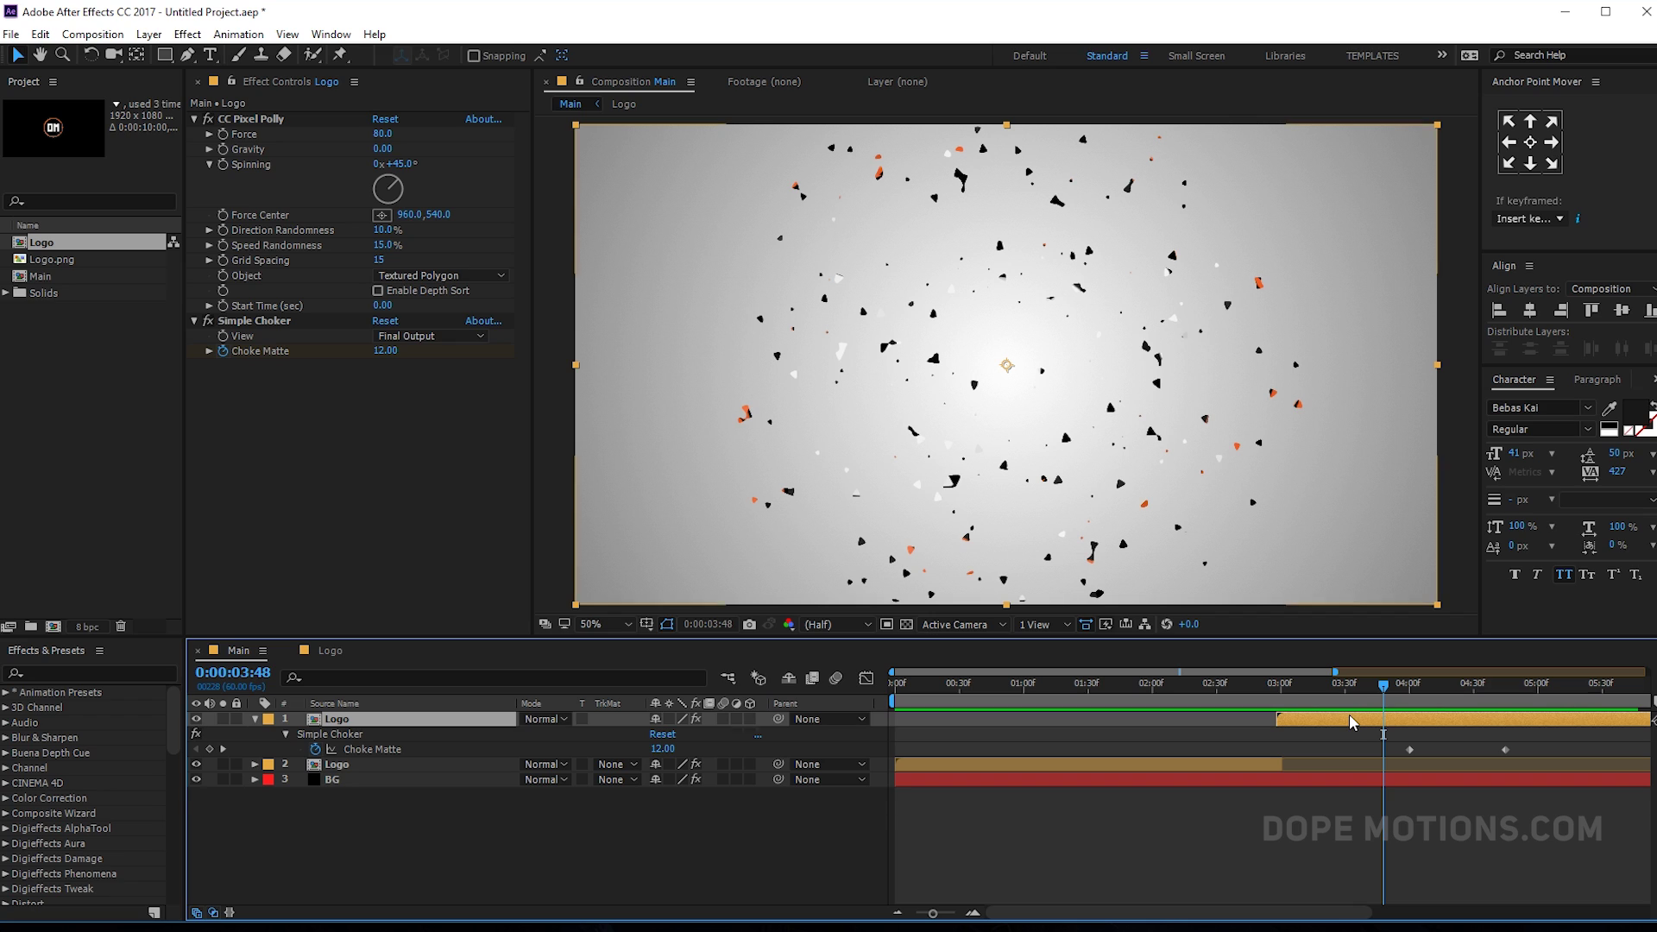
pyautogui.hotkey('ctrl', 'd')
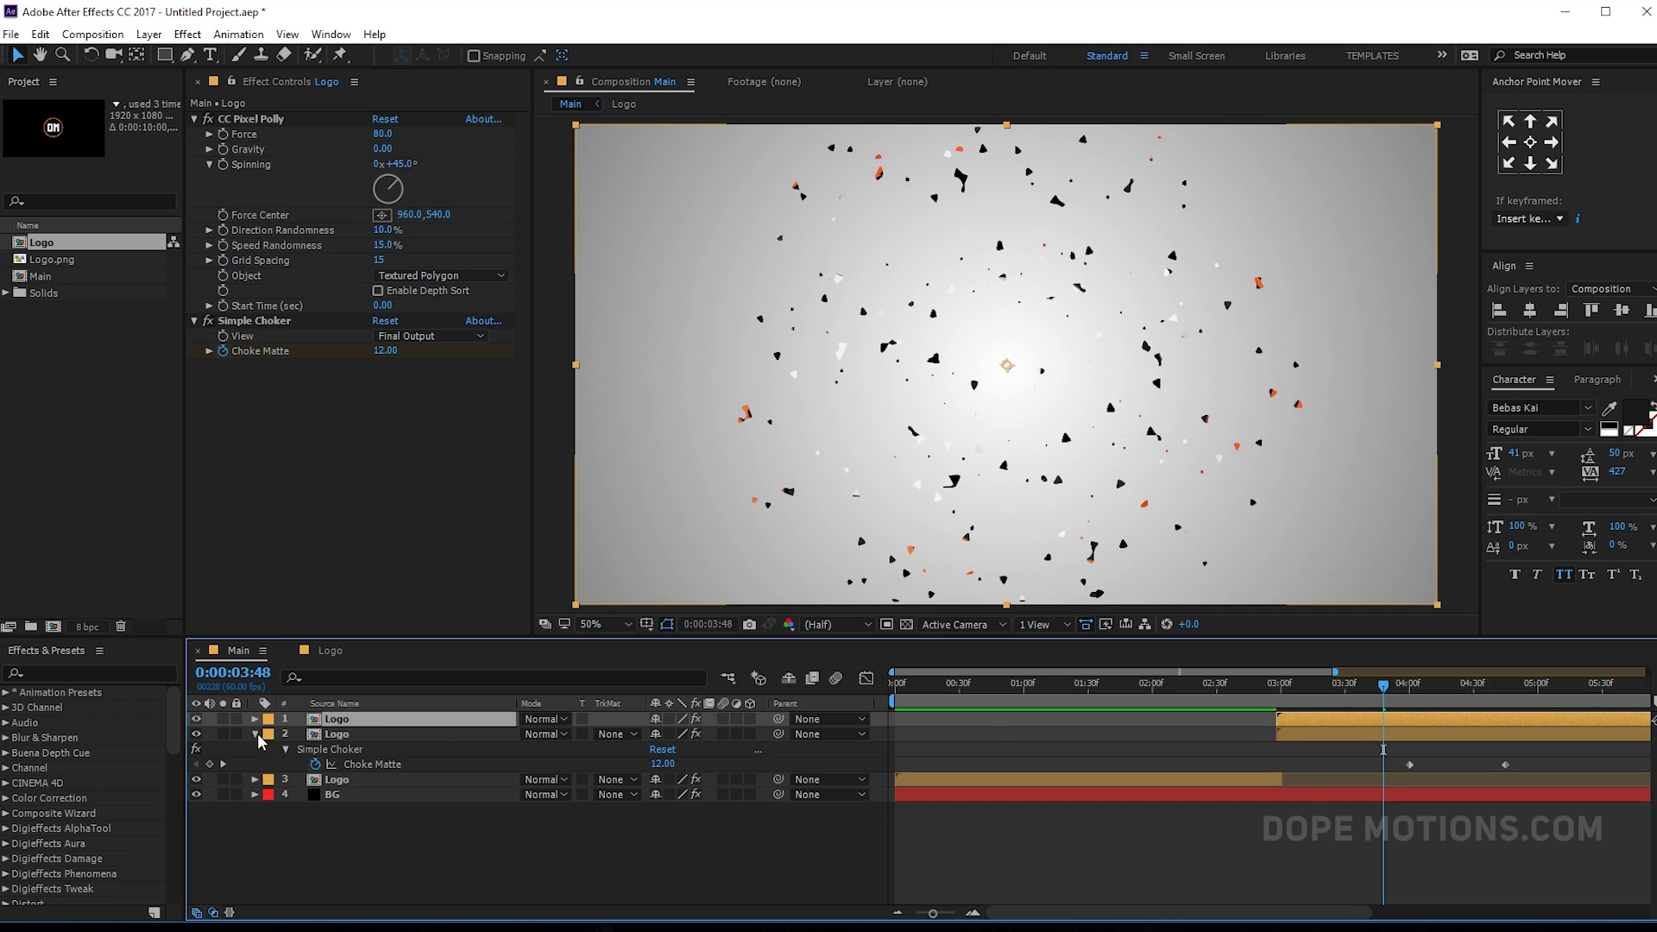
pyautogui.click(256, 735)
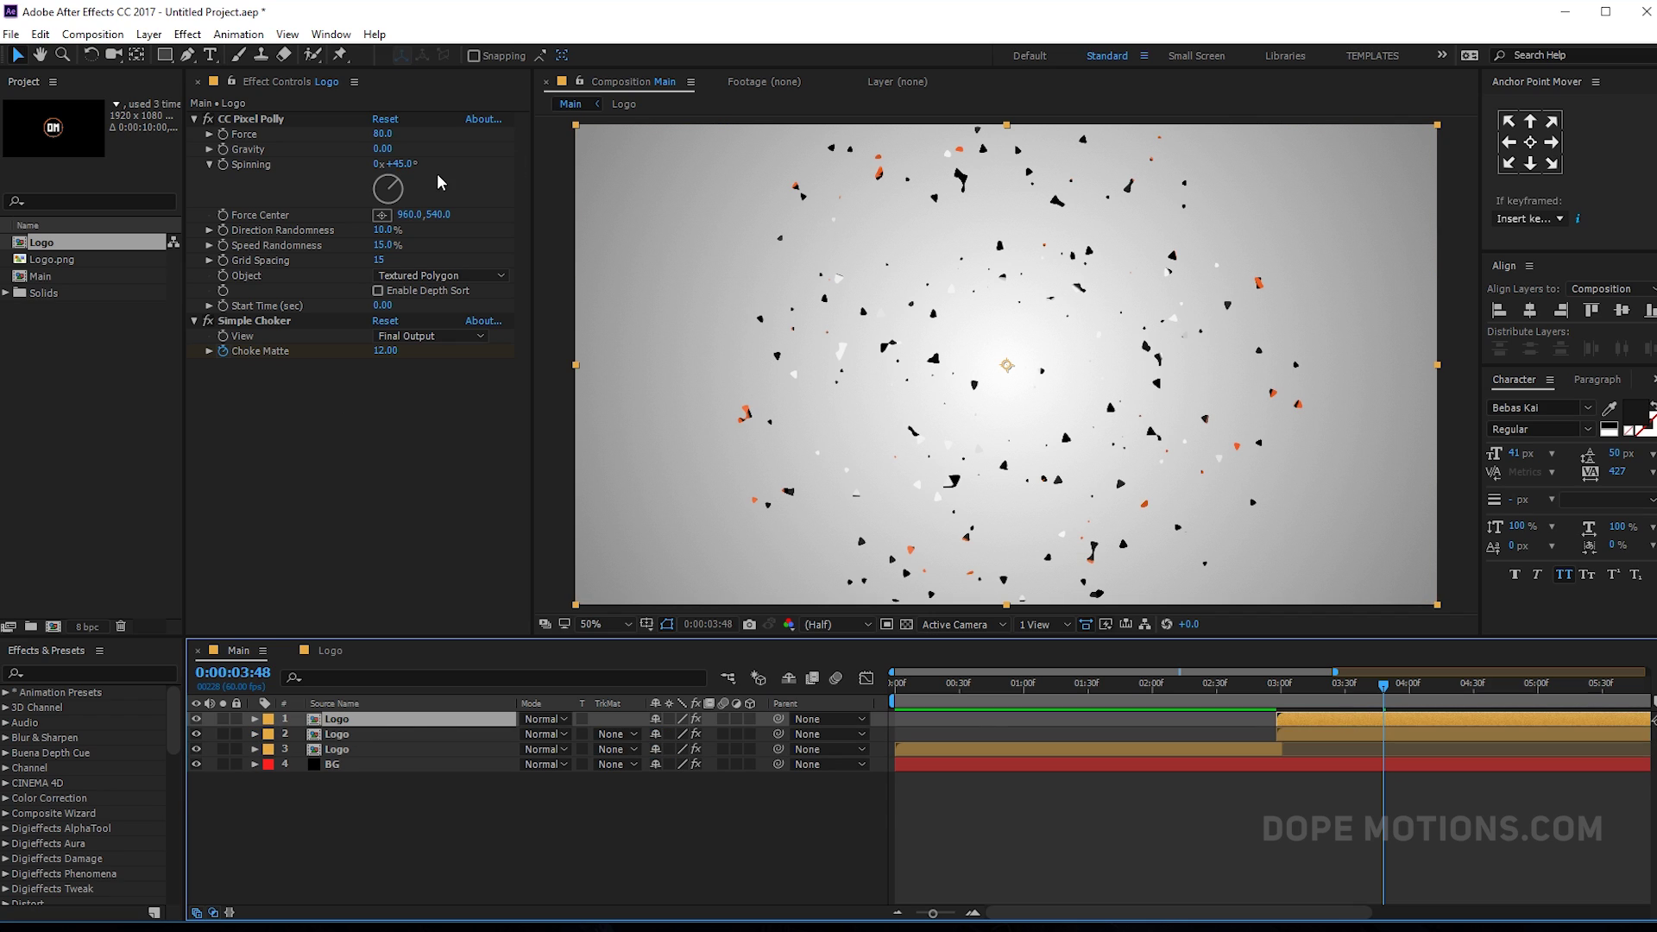
pyautogui.click(229, 356)
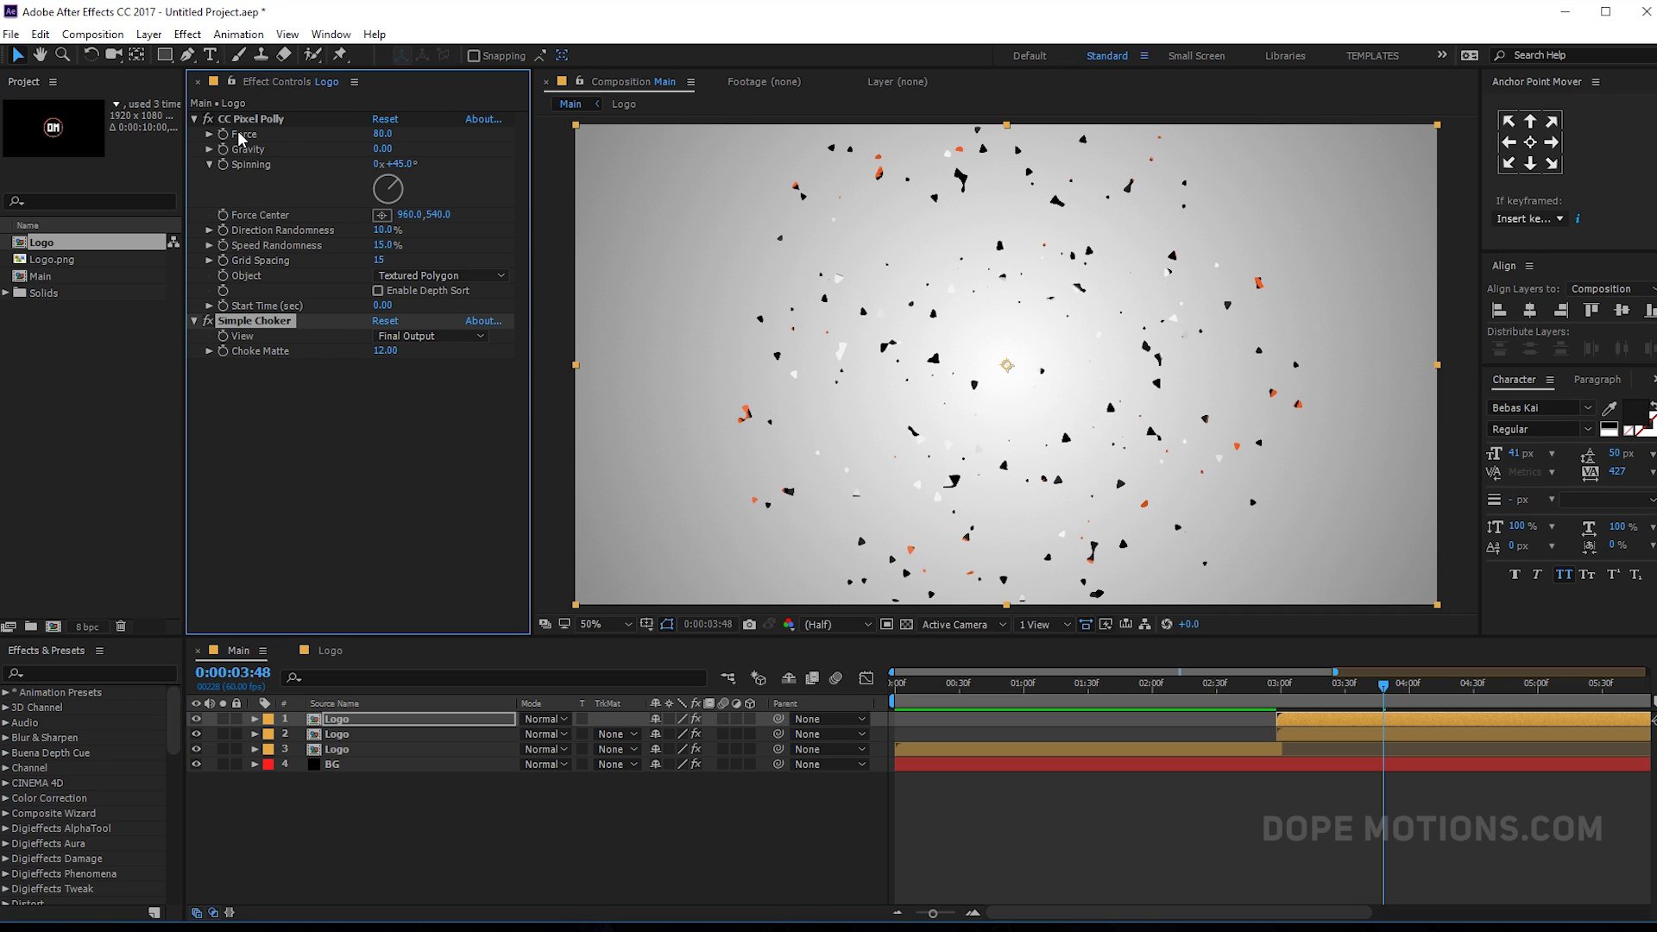
# - Set Gravity to 0.50, increase Spinning from 45°, and raise Grid Spacing to 34
pyautogui.click(385, 150)
pyautogui.click(390, 454)
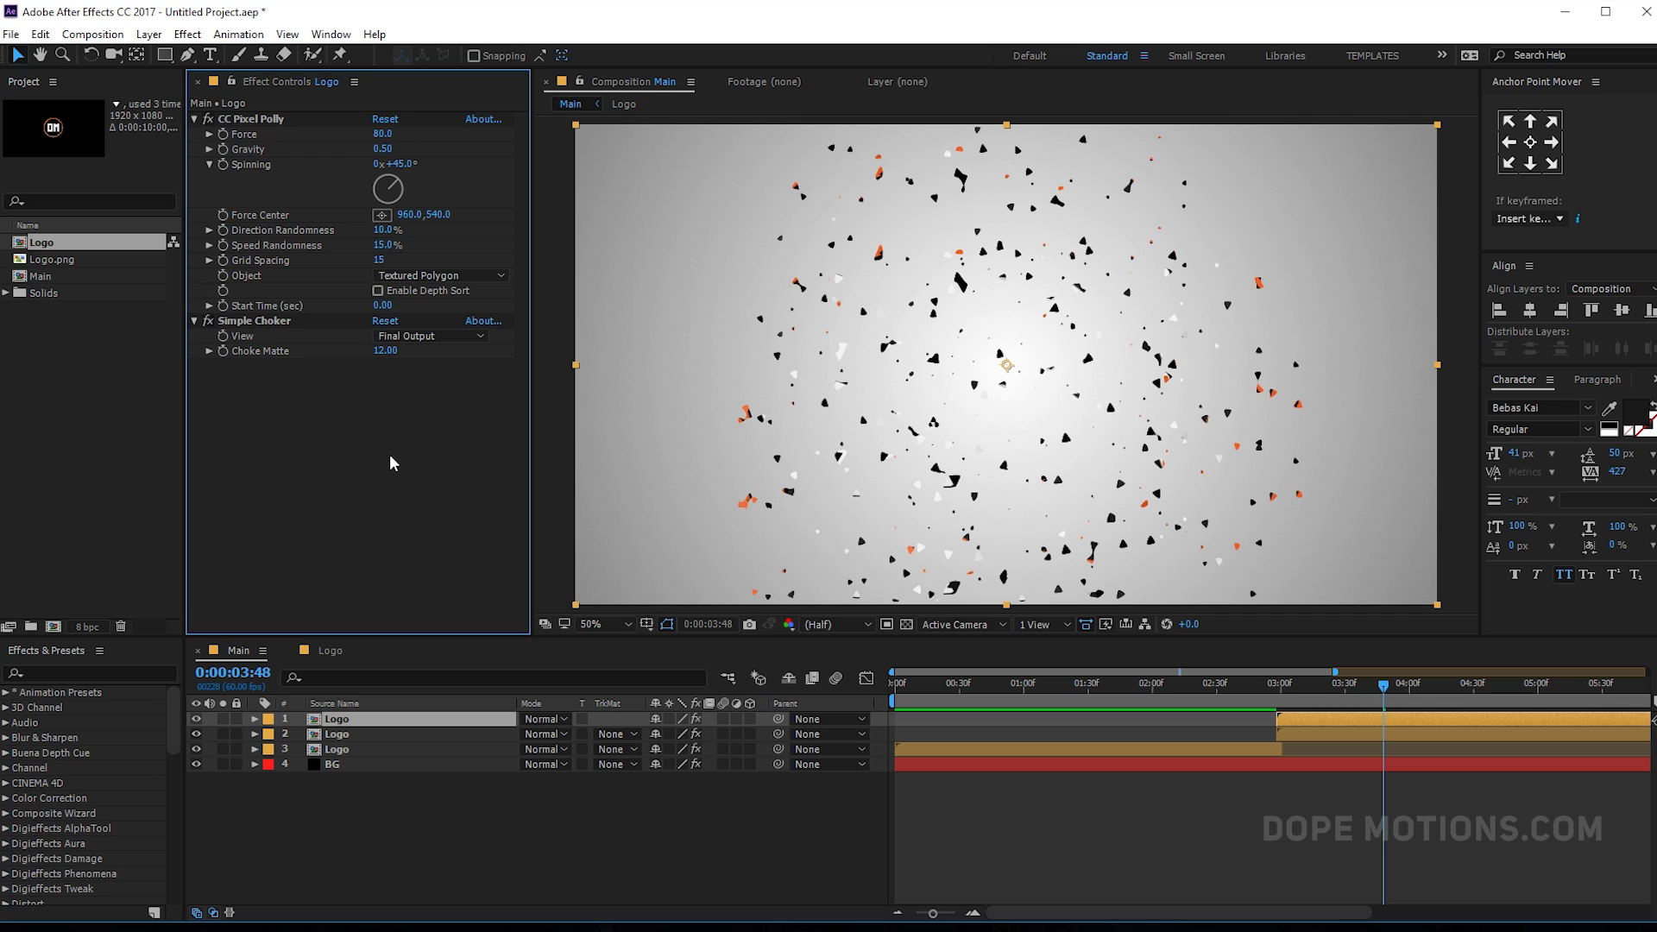
pyautogui.moveTo(394, 166); pyautogui.dragTo(459, 211)
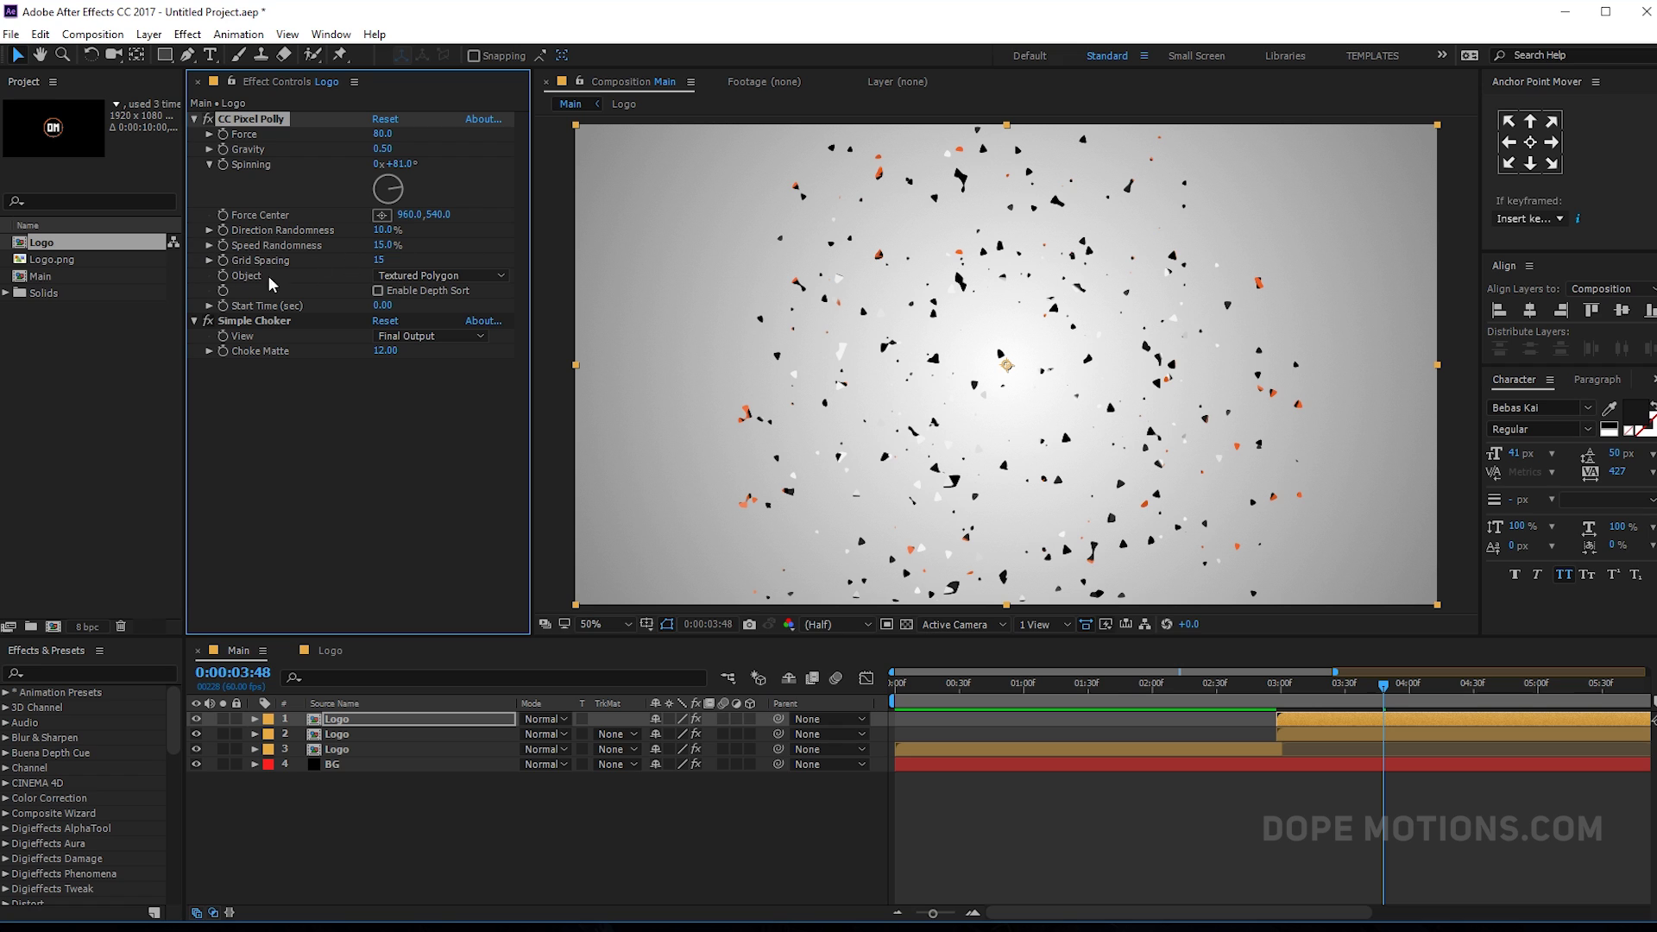
pyautogui.moveTo(378, 260); pyautogui.dragTo(395, 259)
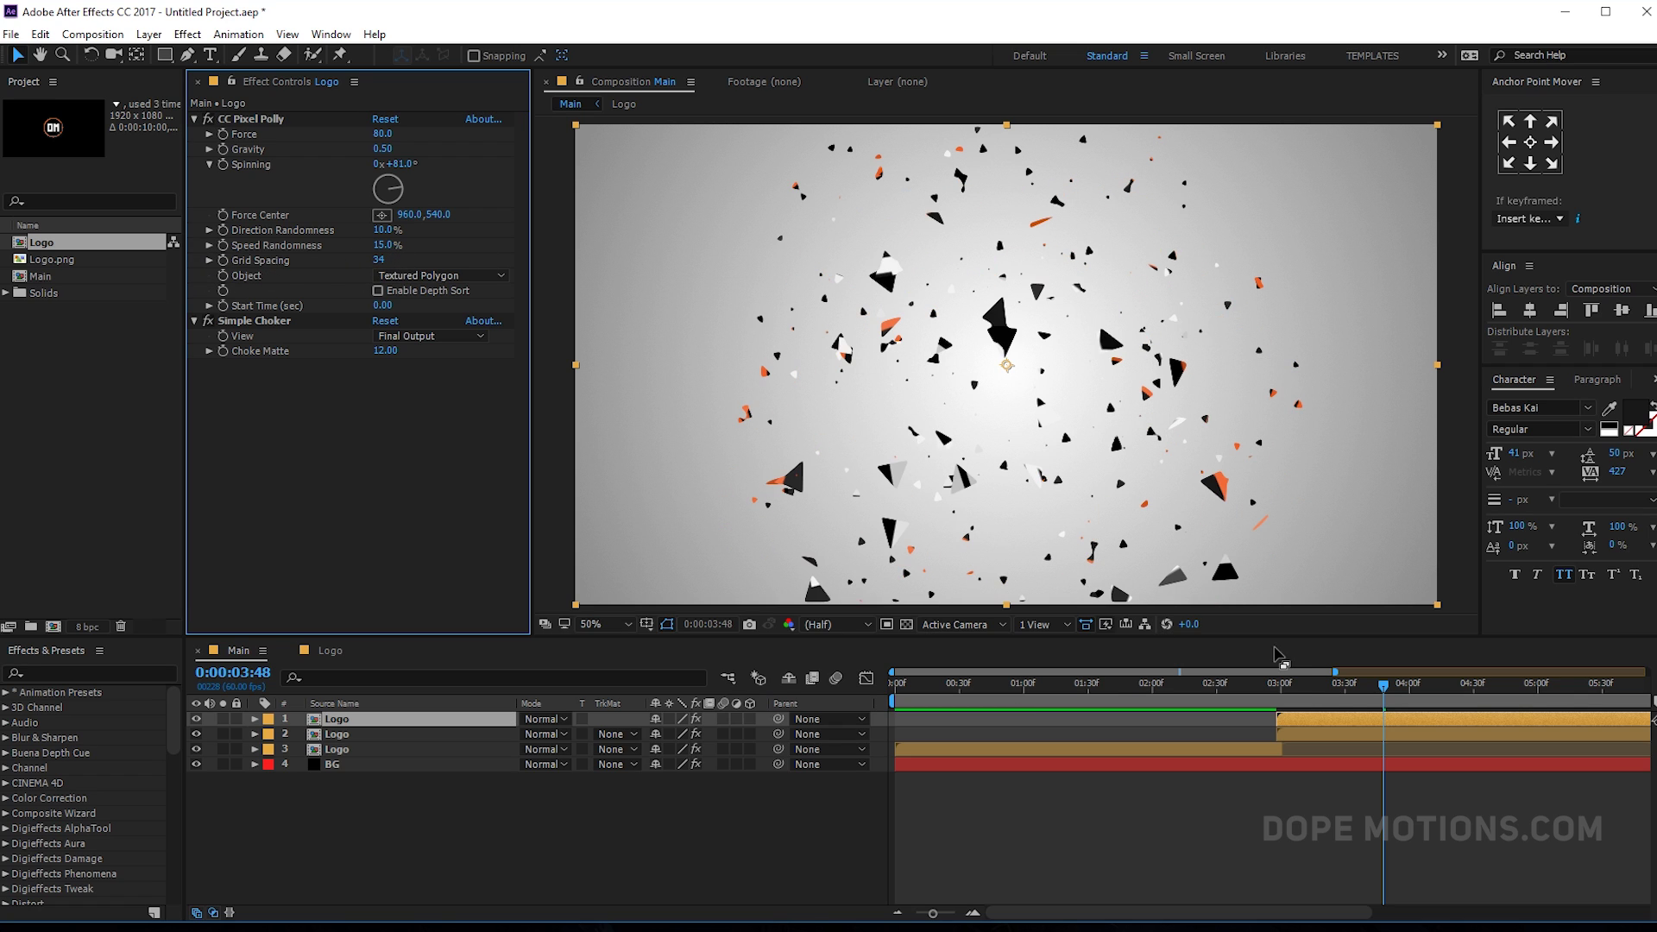
pyautogui.moveTo(1279, 687); pyautogui.dragTo(1358, 692)
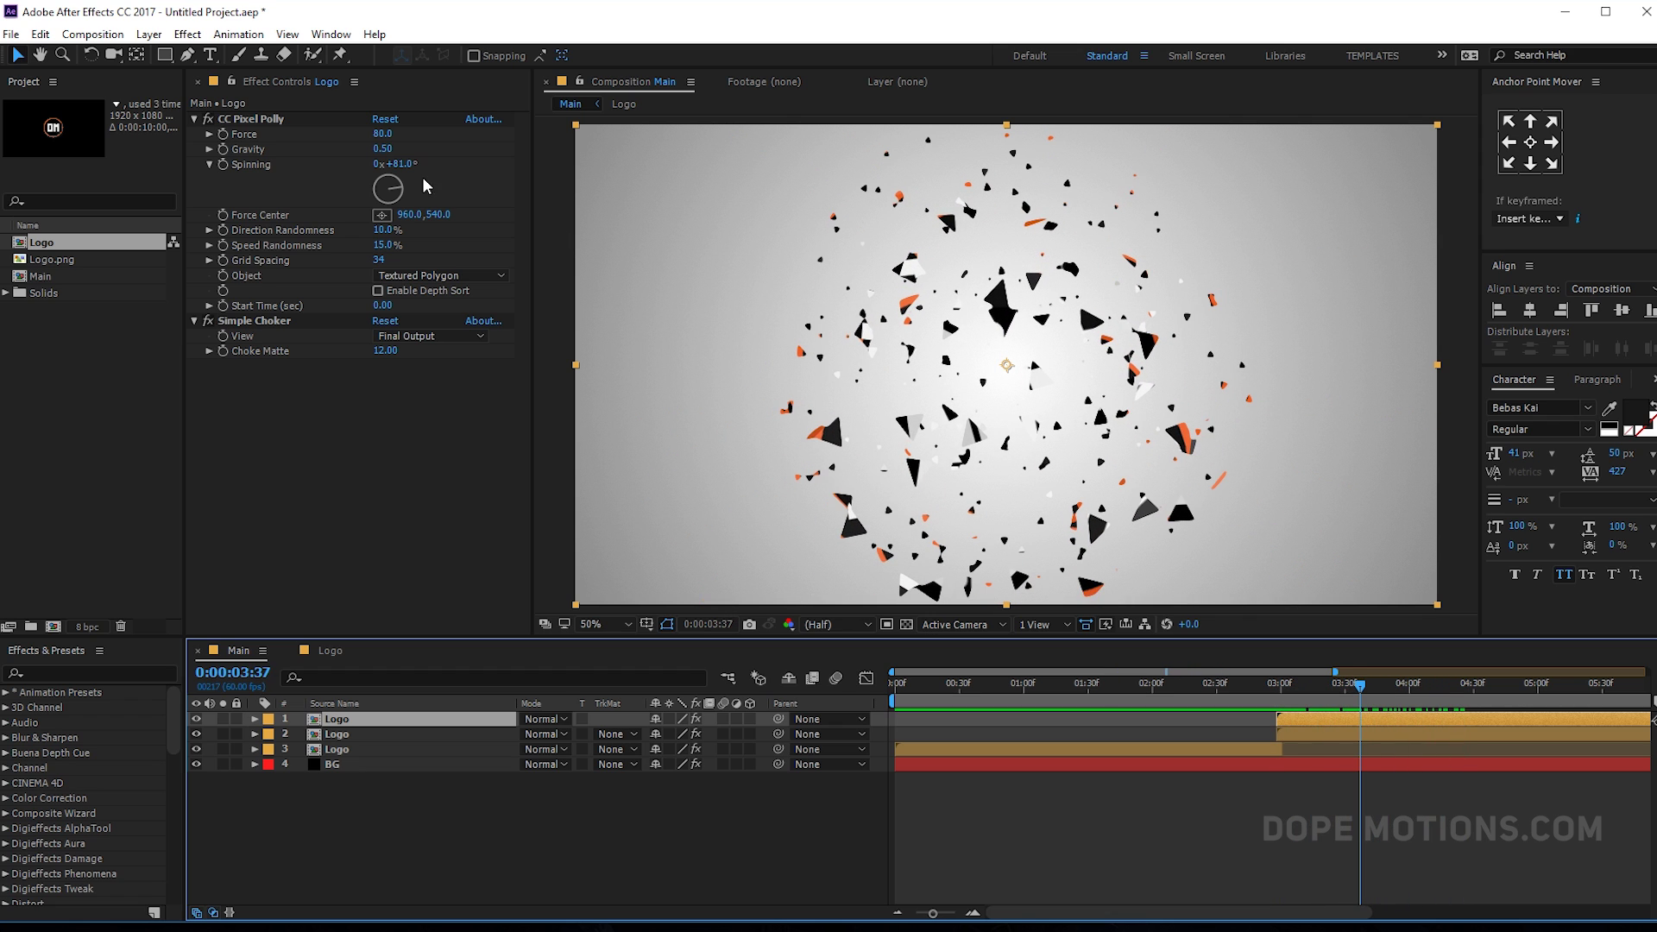
# - Lower Gravity to 0.30, push Spinning to 117°, and preview the shatter
pyautogui.click(384, 150)
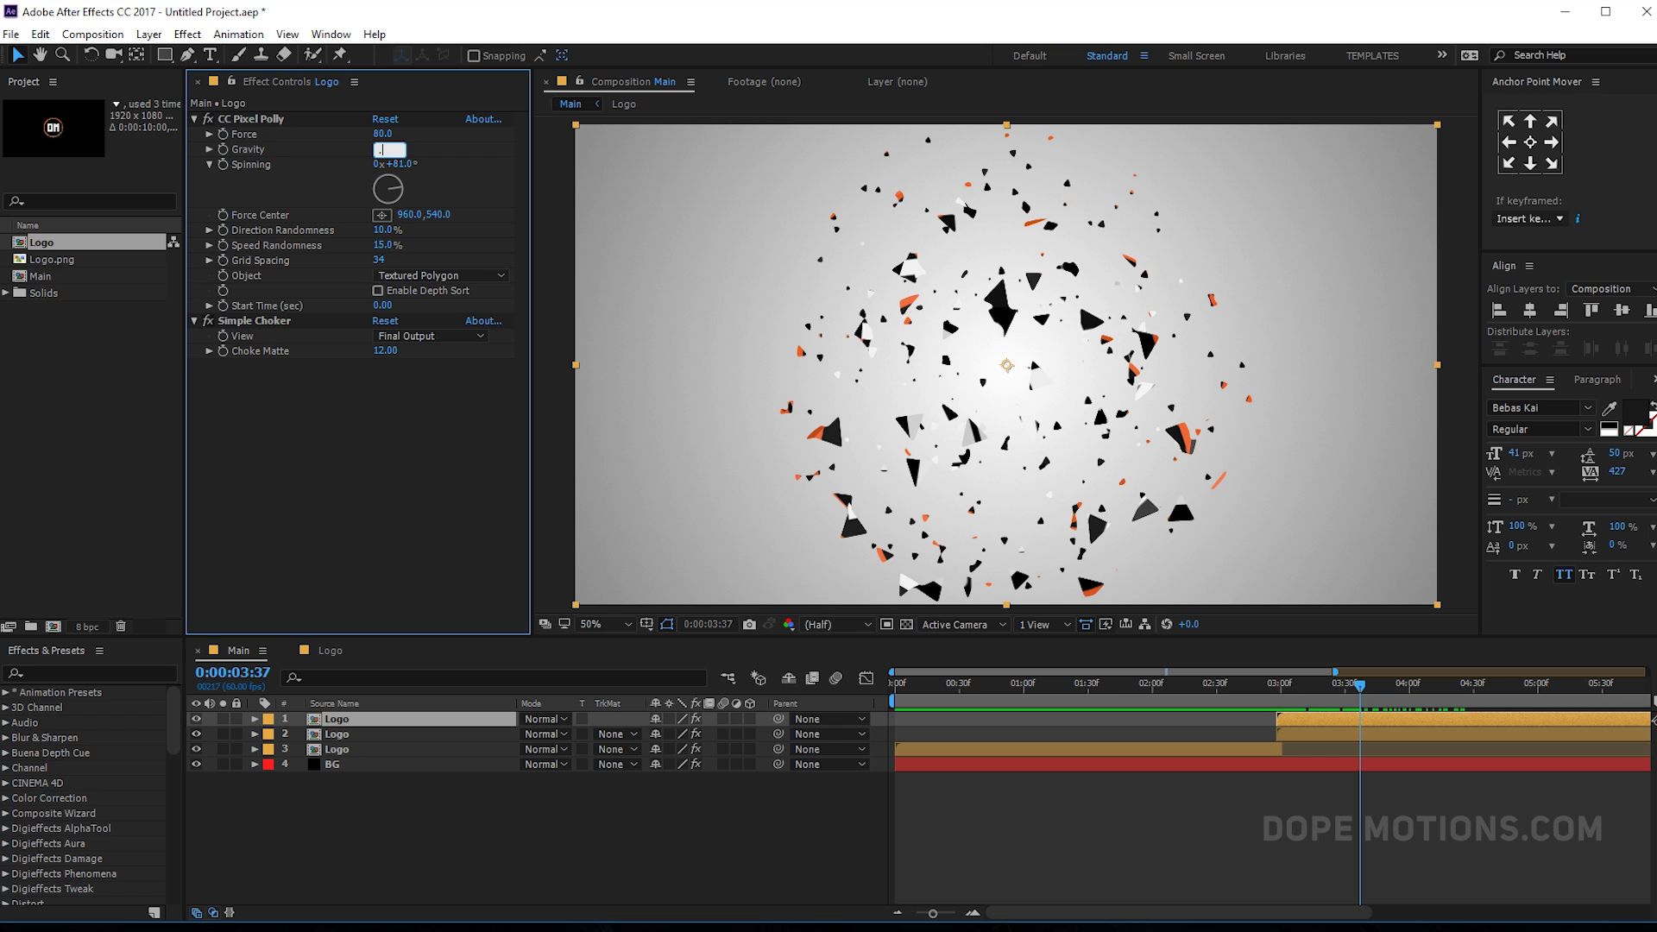
pyautogui.press('Return')
pyautogui.moveTo(1360, 698)
pyautogui.mouseDown()
pyautogui.moveTo(1523, 701)
pyautogui.moveTo(1346, 687)
pyautogui.mouseUp()
pyautogui.moveTo(394, 167); pyautogui.dragTo(437, 174)
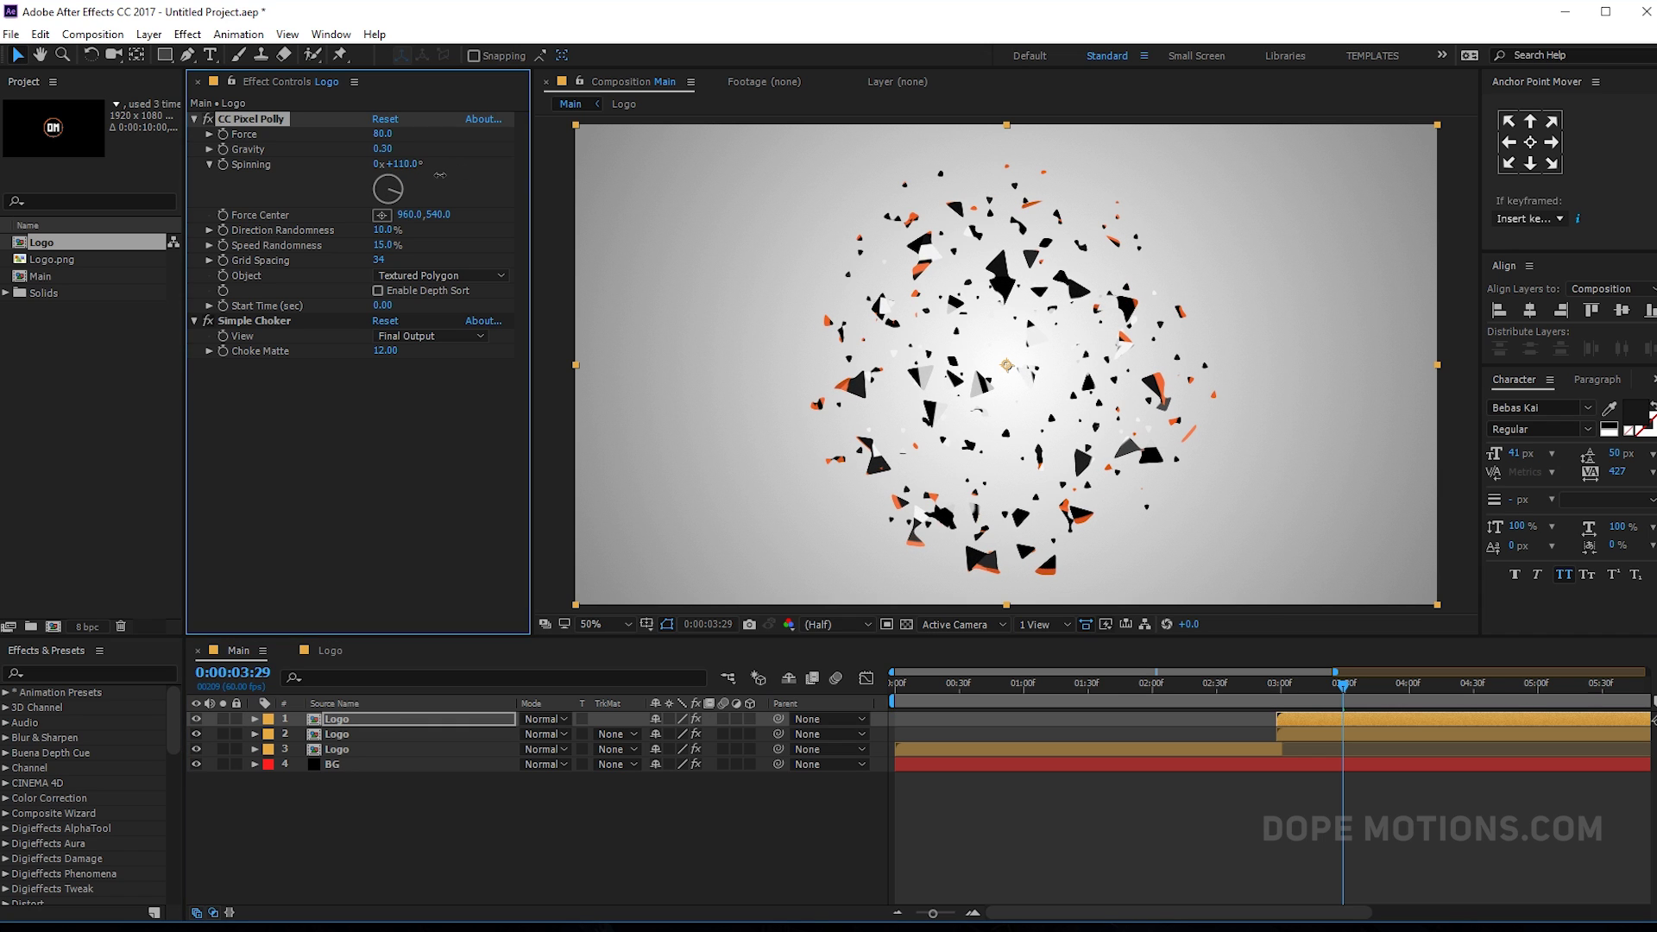
pyautogui.moveTo(1249, 682)
pyautogui.mouseDown()
pyautogui.moveTo(1478, 713)
pyautogui.moveTo(1239, 701)
pyautogui.mouseUp()
pyautogui.press('space')
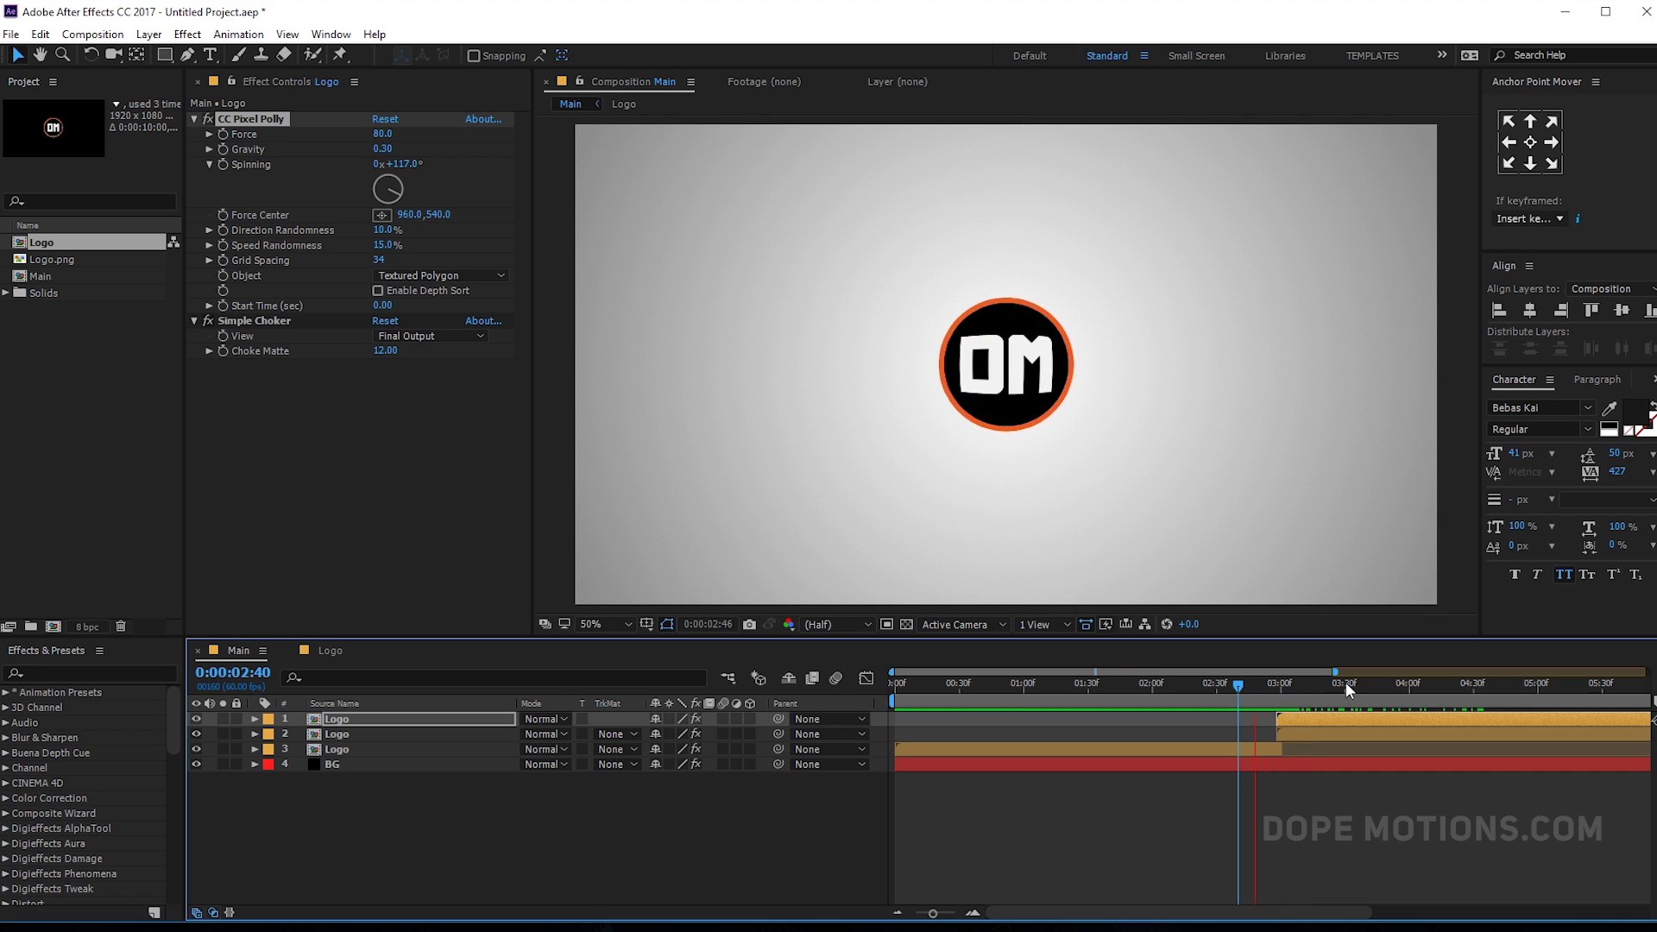
# - Raise the top Logo layer's shatter Force to 100 and preview
pyautogui.click(1268, 687)
pyautogui.click(1292, 717)
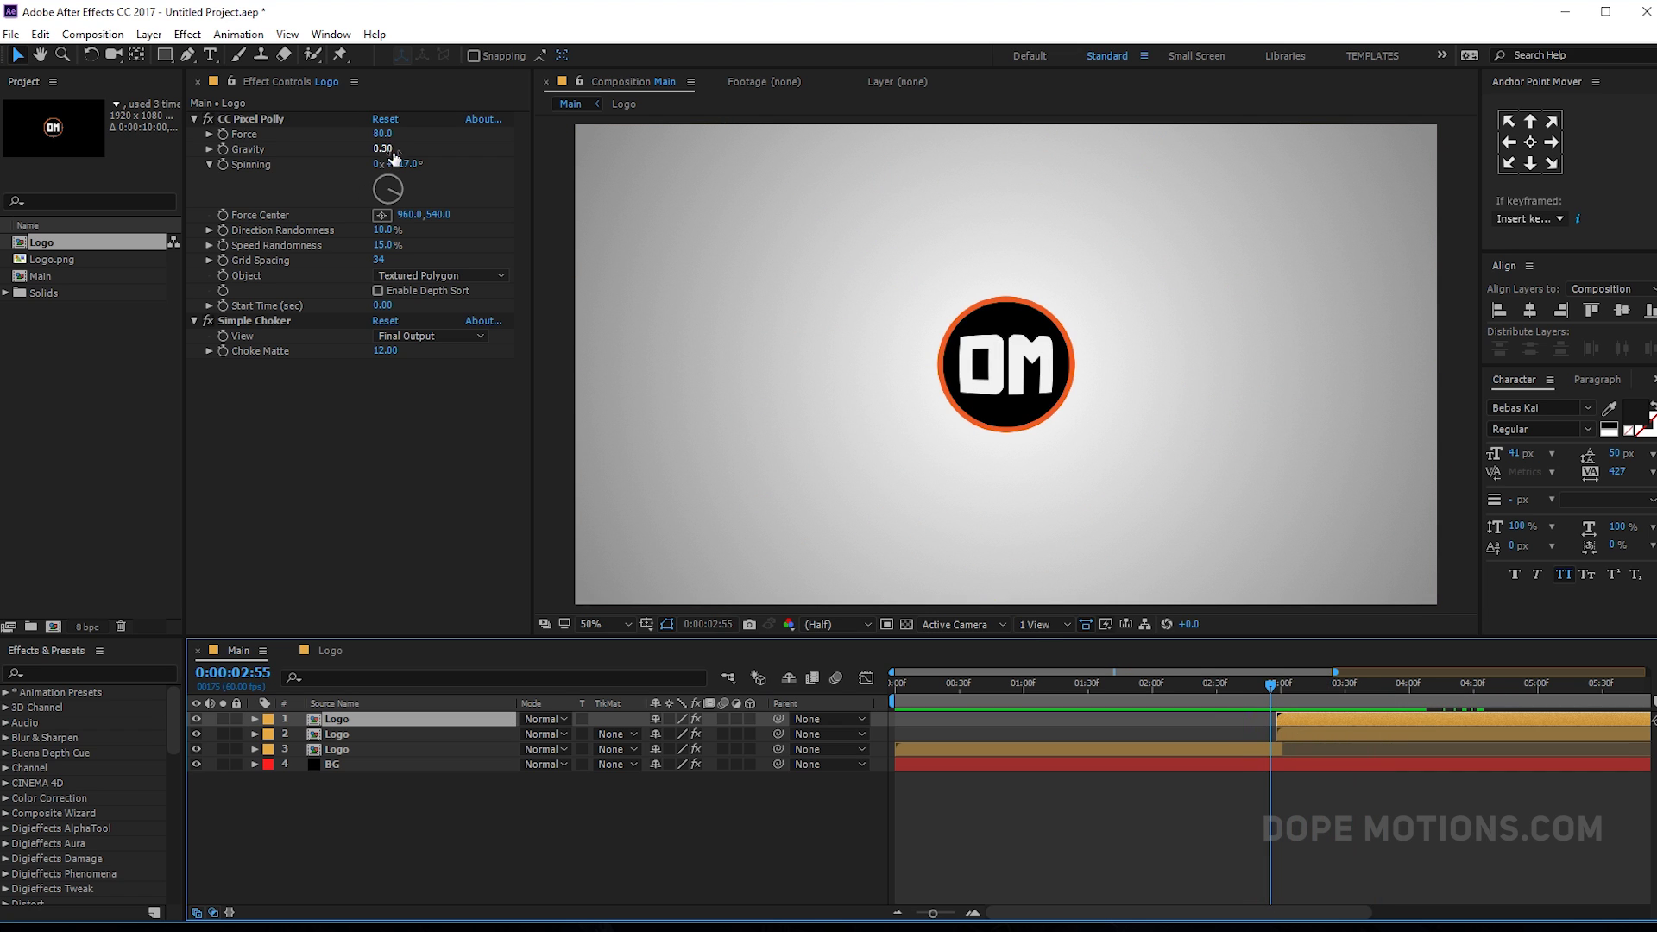
pyautogui.click(383, 134)
pyautogui.write('100')
pyautogui.press('Return')
pyautogui.press('space')
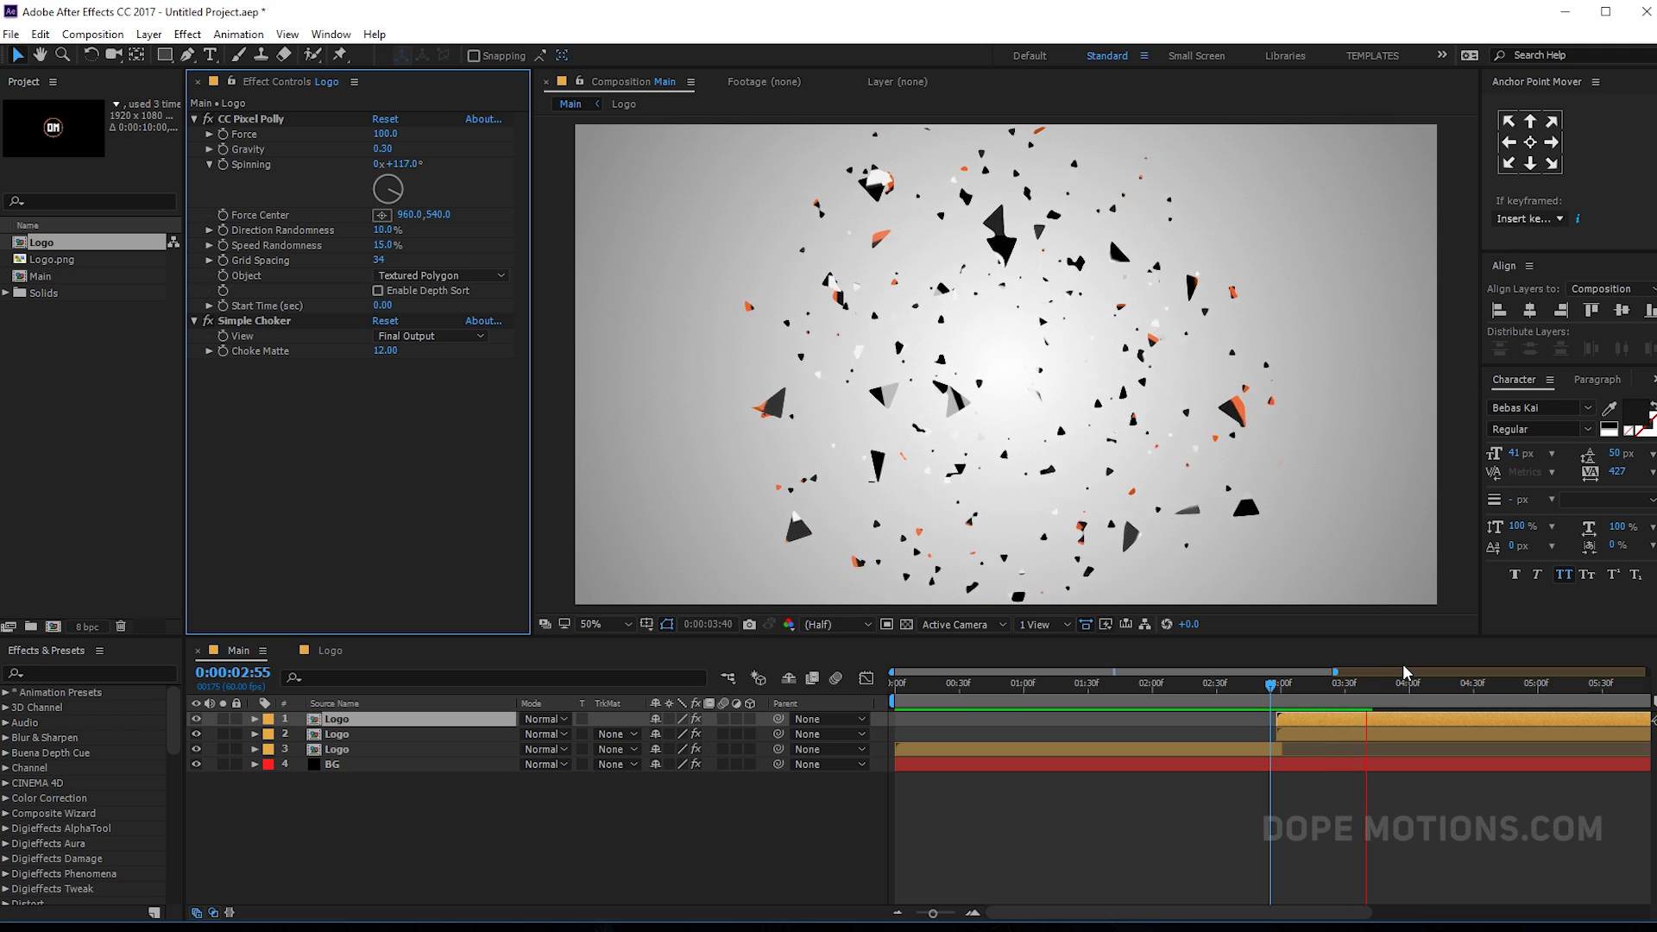
pyautogui.click(1324, 686)
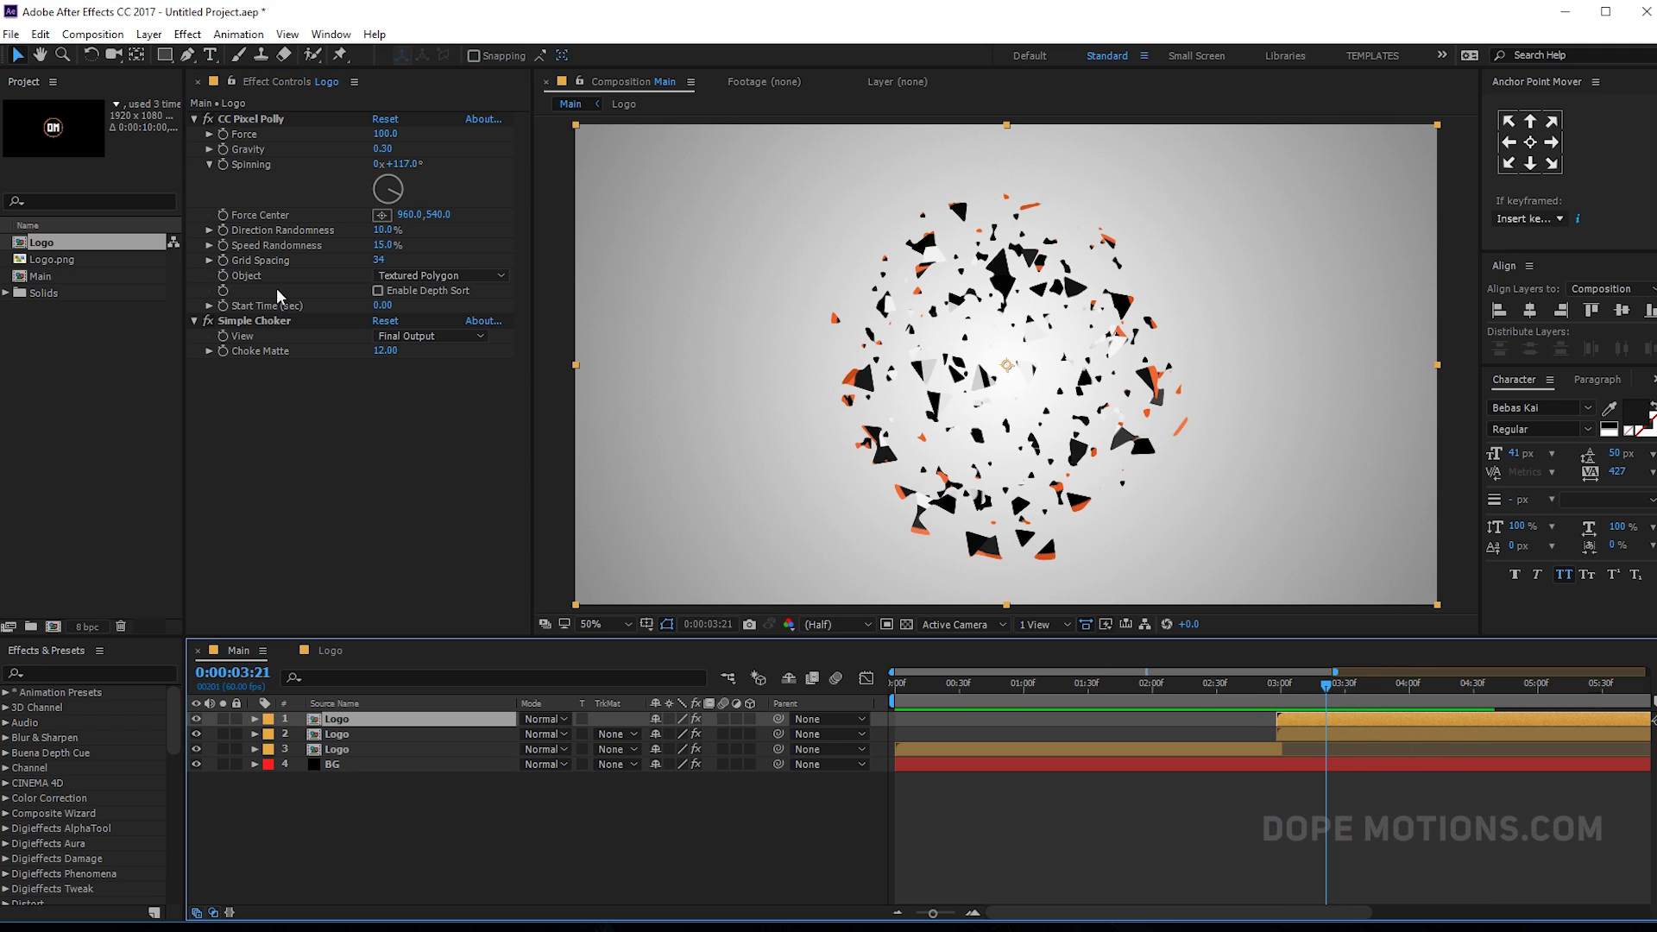
# - Set Gravity to 0.40, leave motion blur off, and review the shatter
pyautogui.click(383, 149)
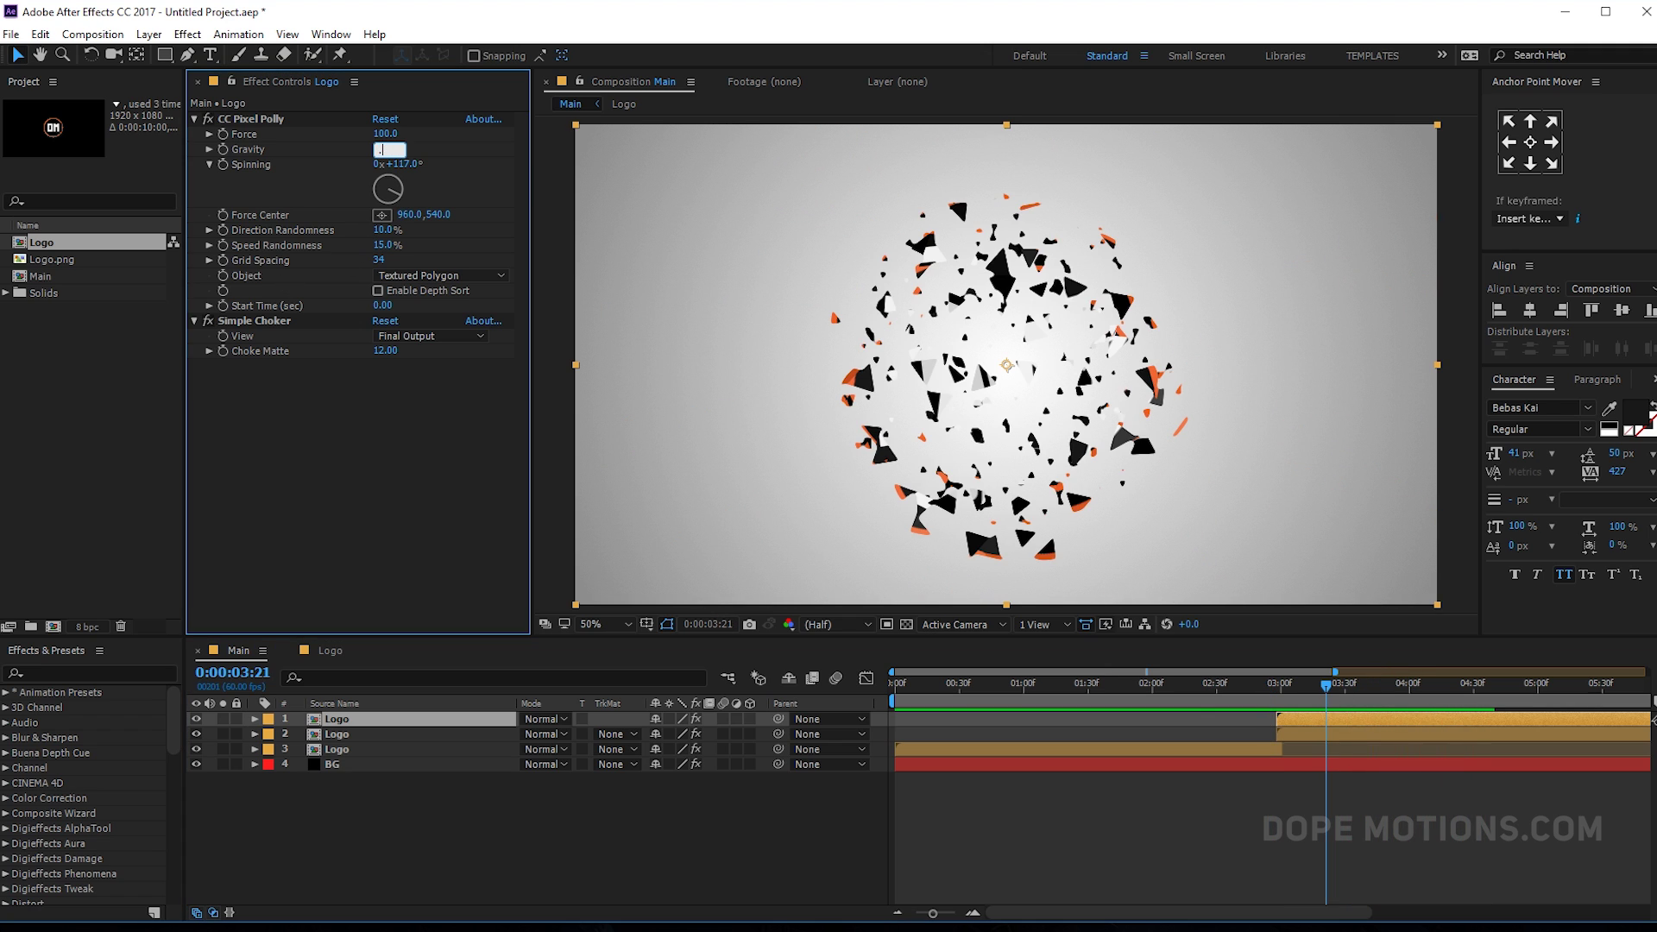
pyautogui.press('Return')
pyautogui.press('space')
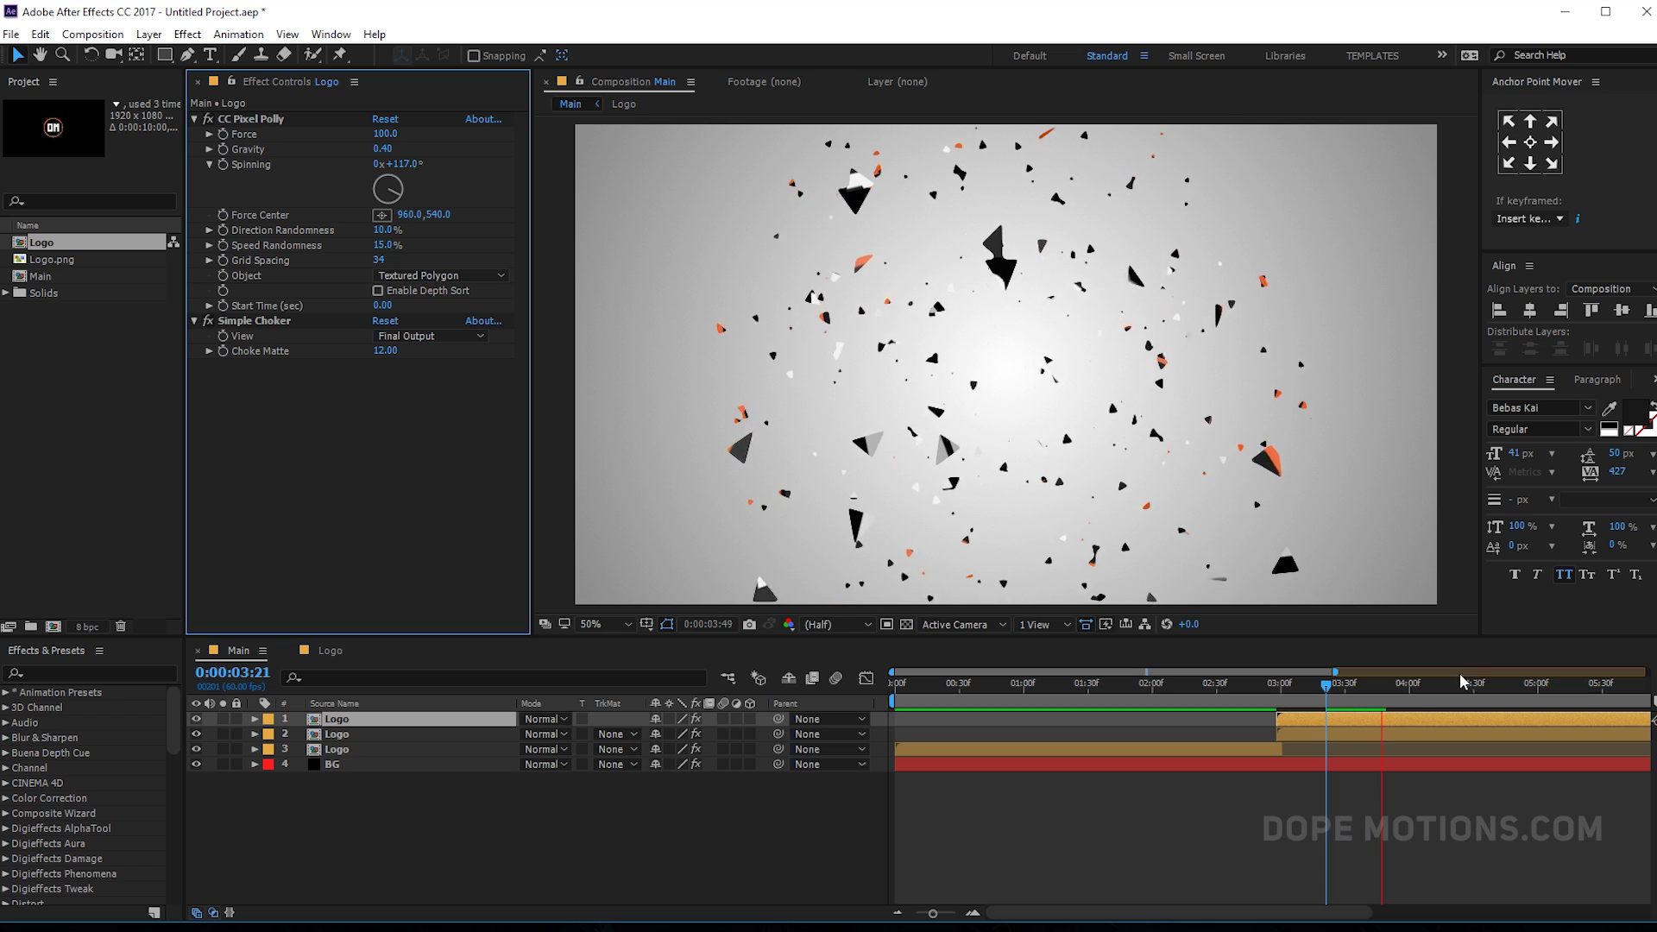
pyautogui.click(1294, 686)
pyautogui.moveTo(1298, 686)
pyautogui.mouseDown()
pyautogui.moveTo(1446, 692)
pyautogui.moveTo(1301, 705)
pyautogui.moveTo(1323, 707)
pyautogui.mouseUp()
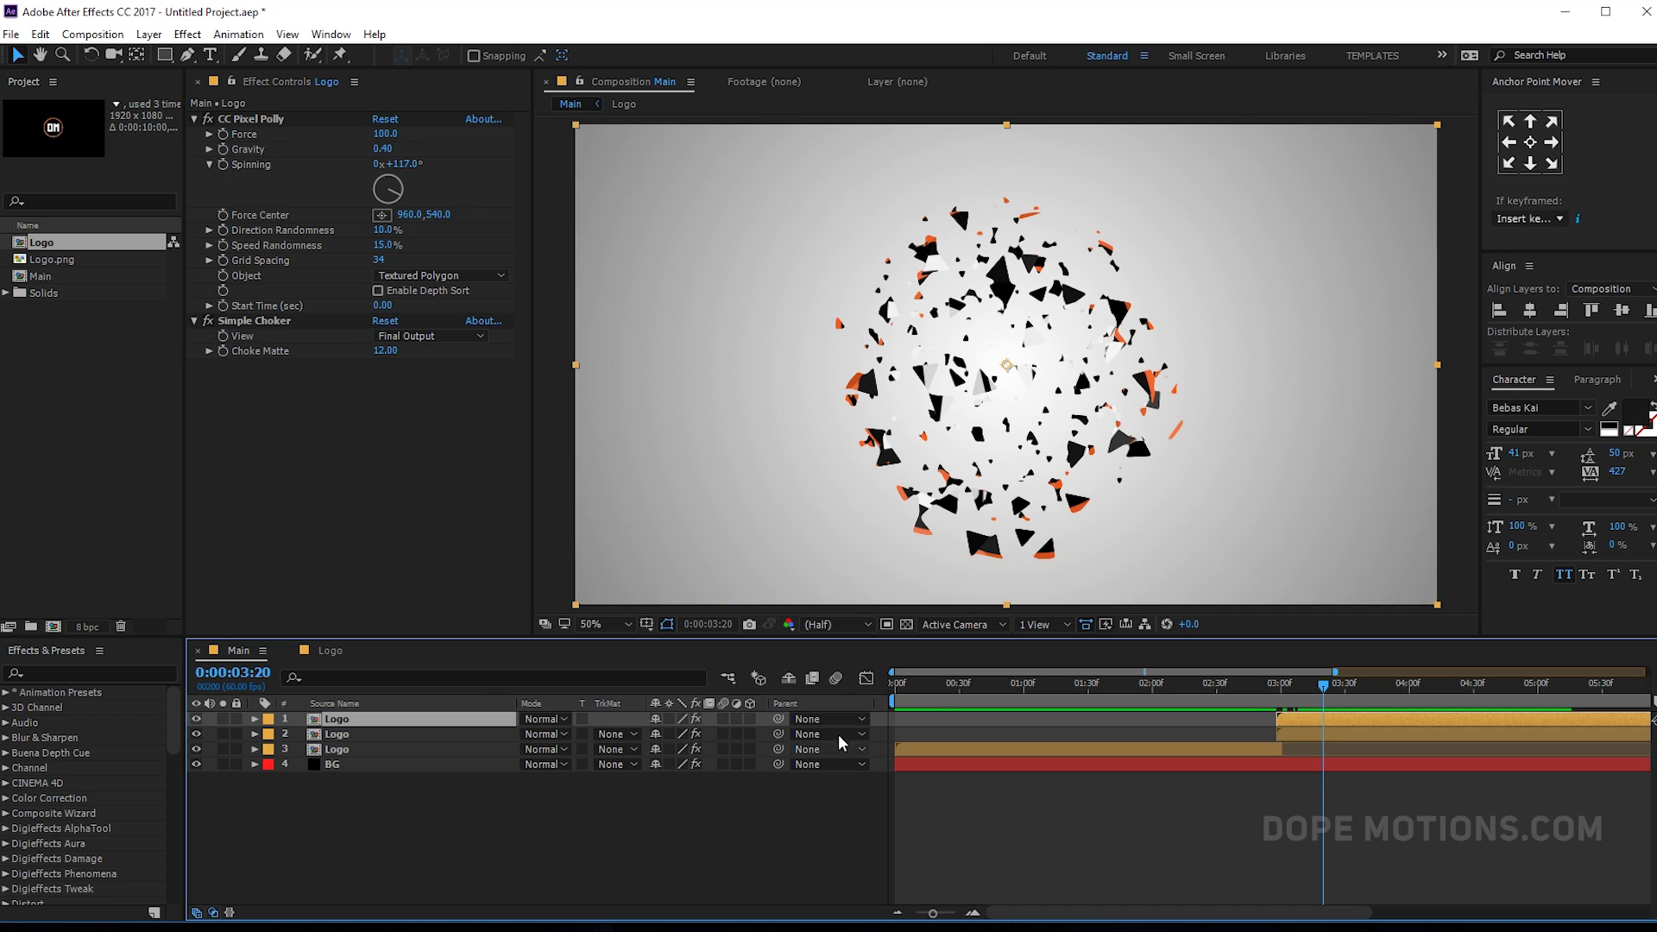
pyautogui.click(724, 718)
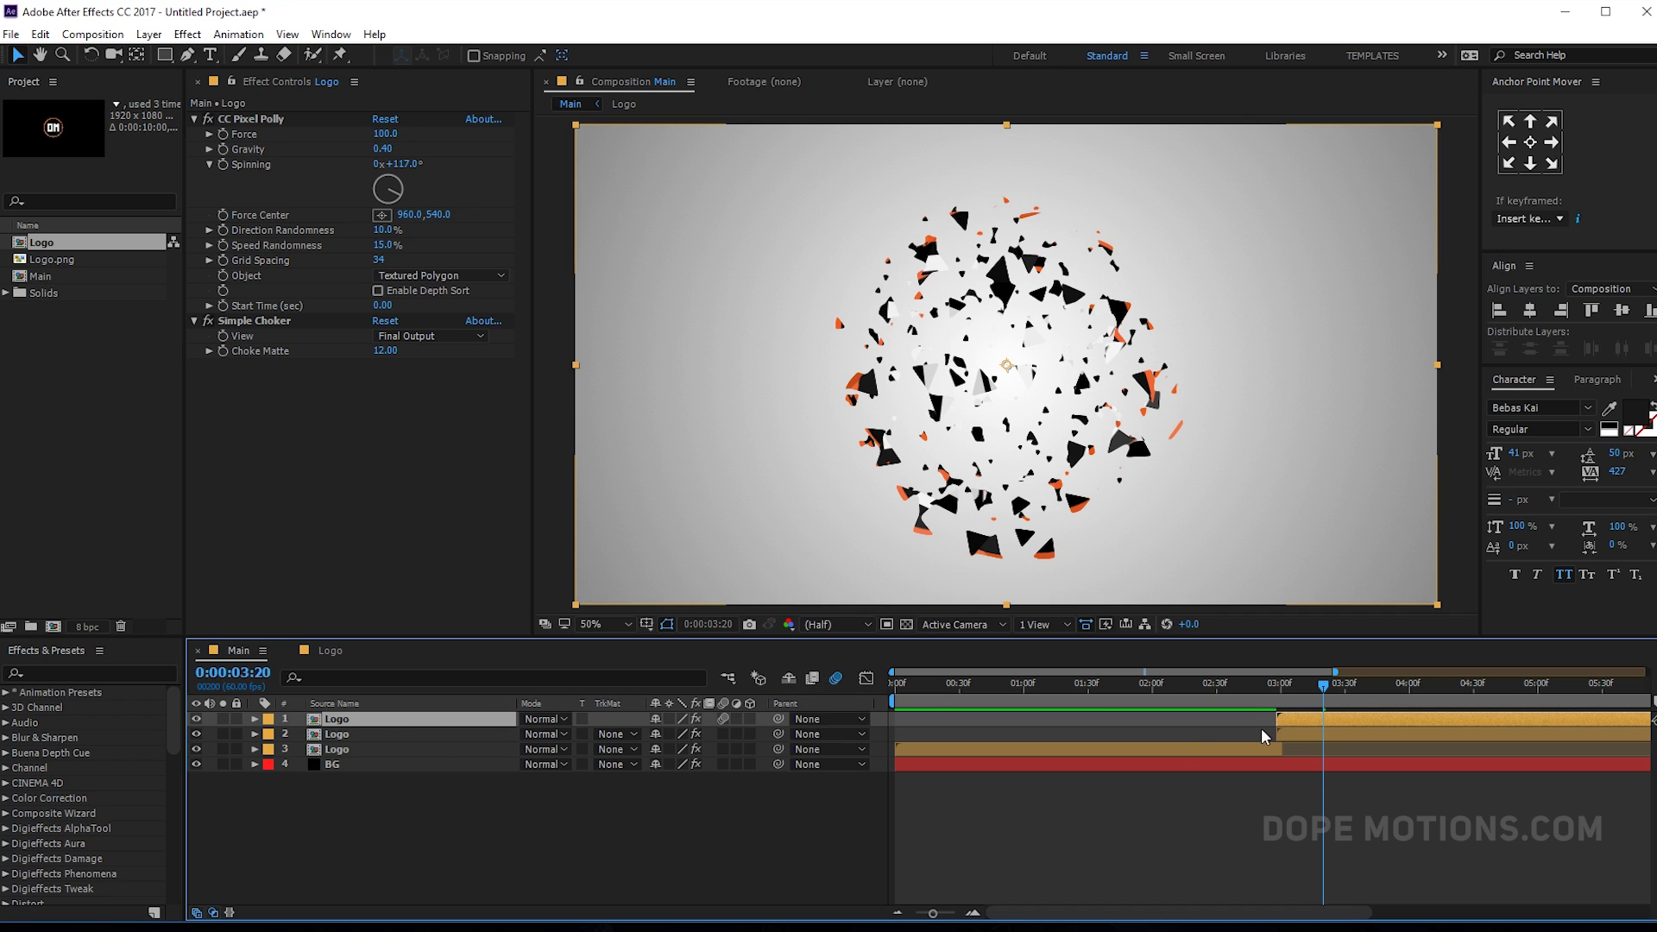
pyautogui.hotkey('ctrl', 'z')
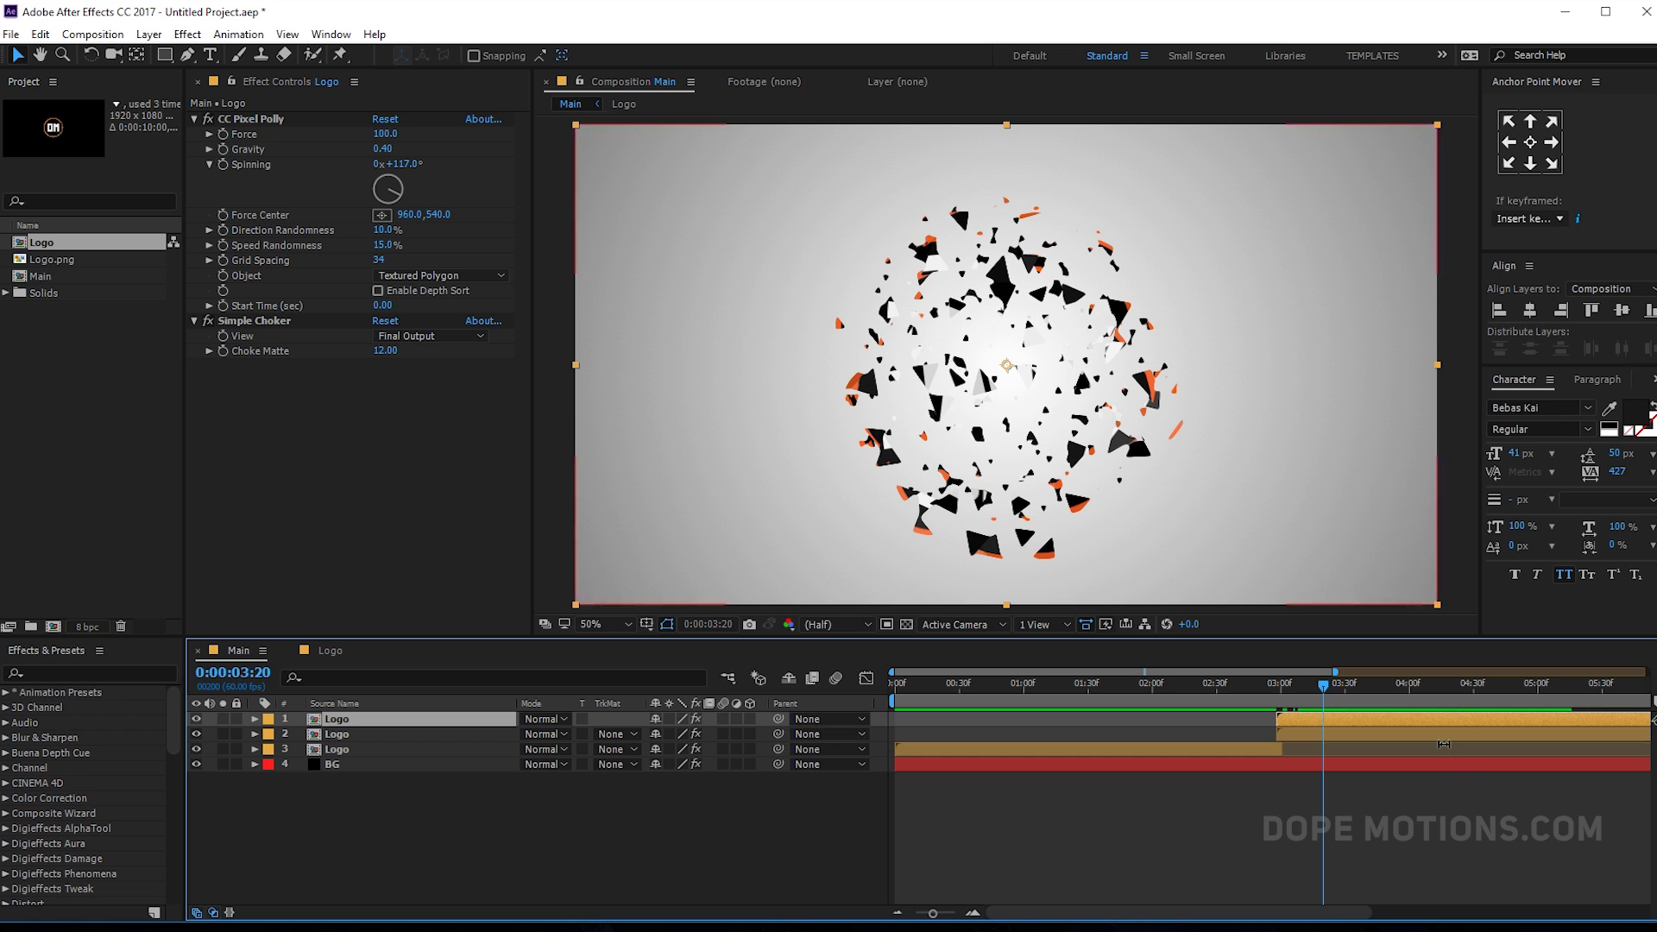
pyautogui.moveTo(1326, 688); pyautogui.dragTo(1319, 756)
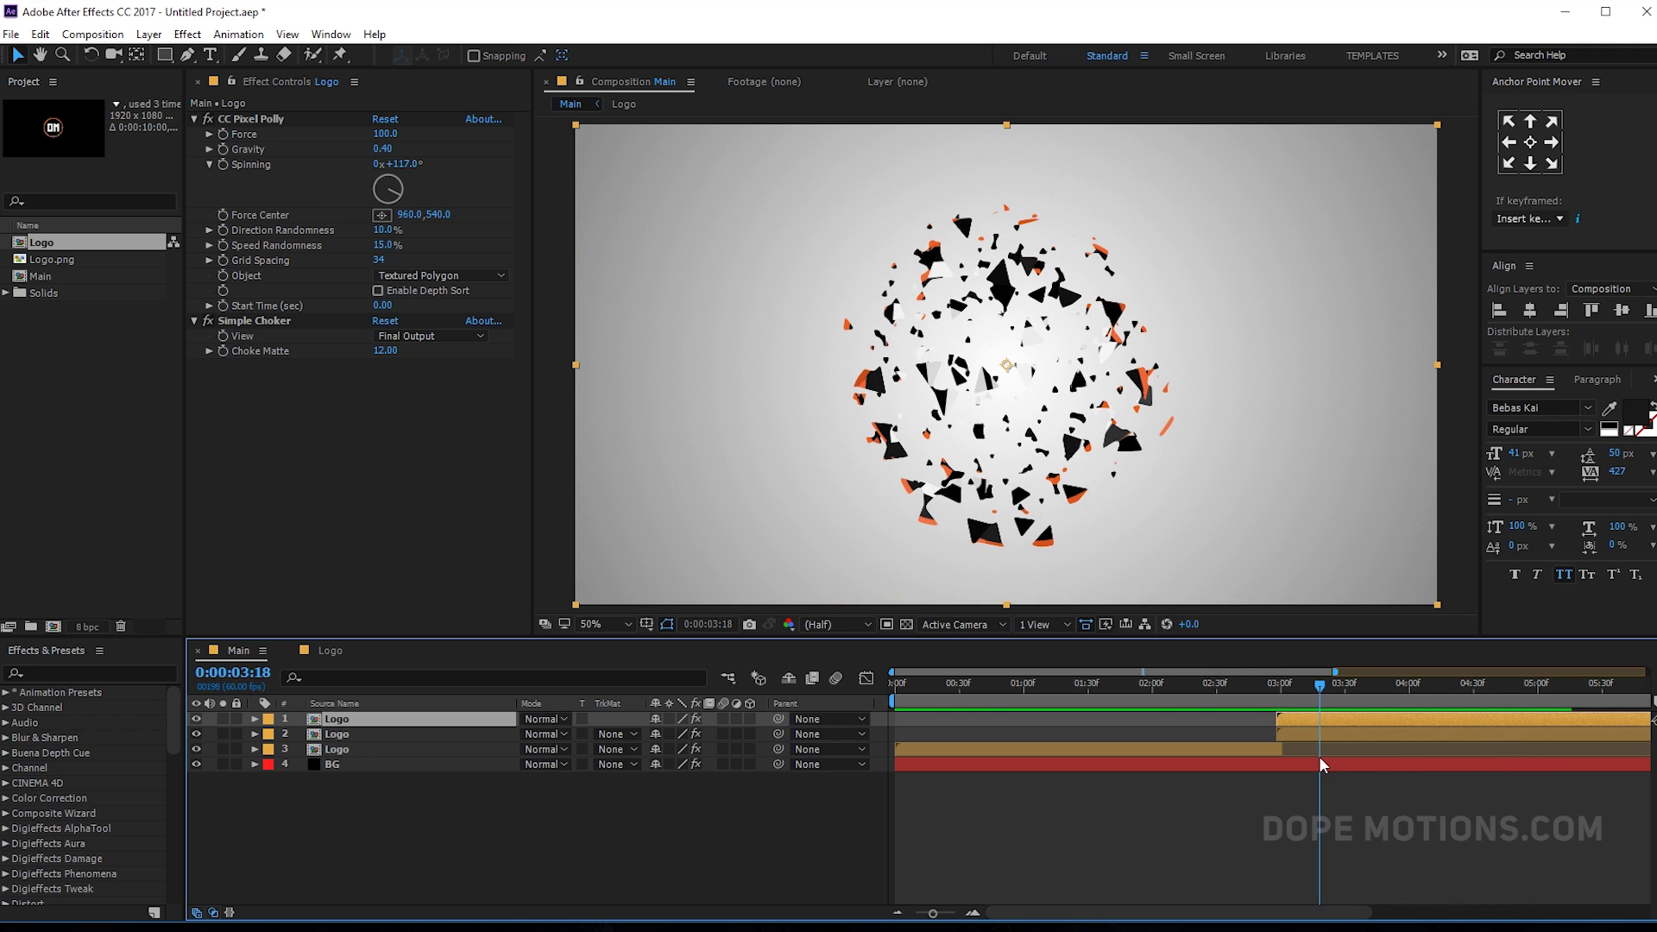
# - Change Grid Spacing from 35 to 45 and preview the larger pieces
pyautogui.click(378, 258)
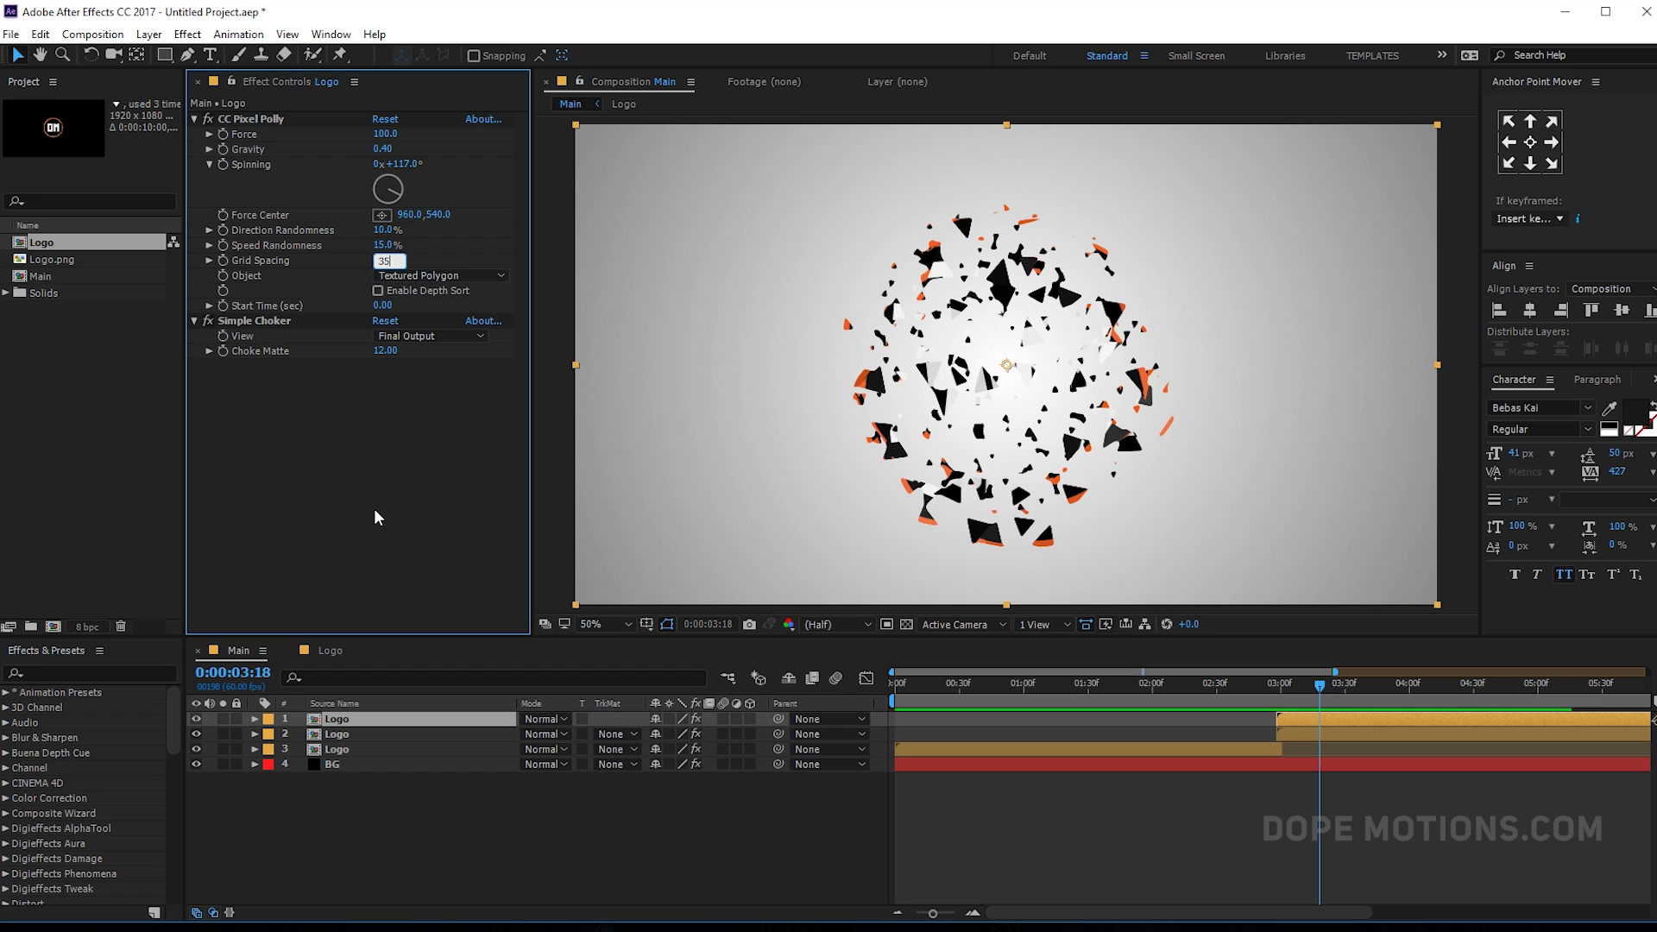
pyautogui.press('Return')
pyautogui.moveTo(379, 259); pyautogui.dragTo(387, 259)
pyautogui.moveTo(1285, 686); pyautogui.dragTo(1288, 743)
# - Select Logo layers 1–3 and pre-compose them as 'Logo_Animation'
pyautogui.click(378, 790)
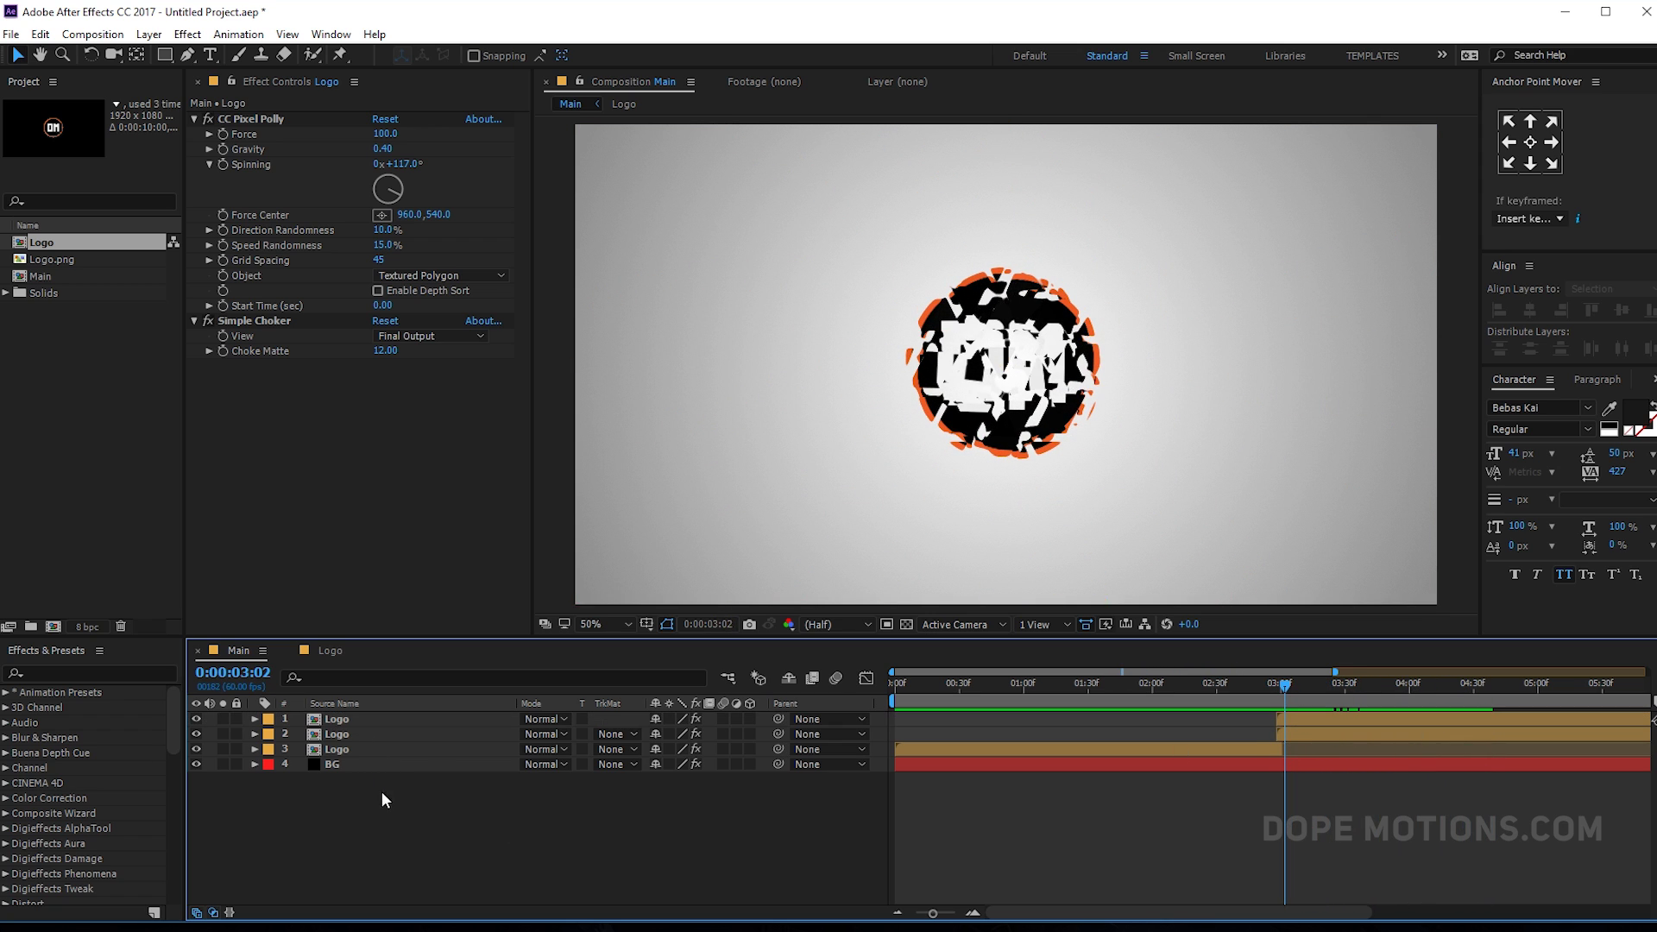
pyautogui.click(347, 749)
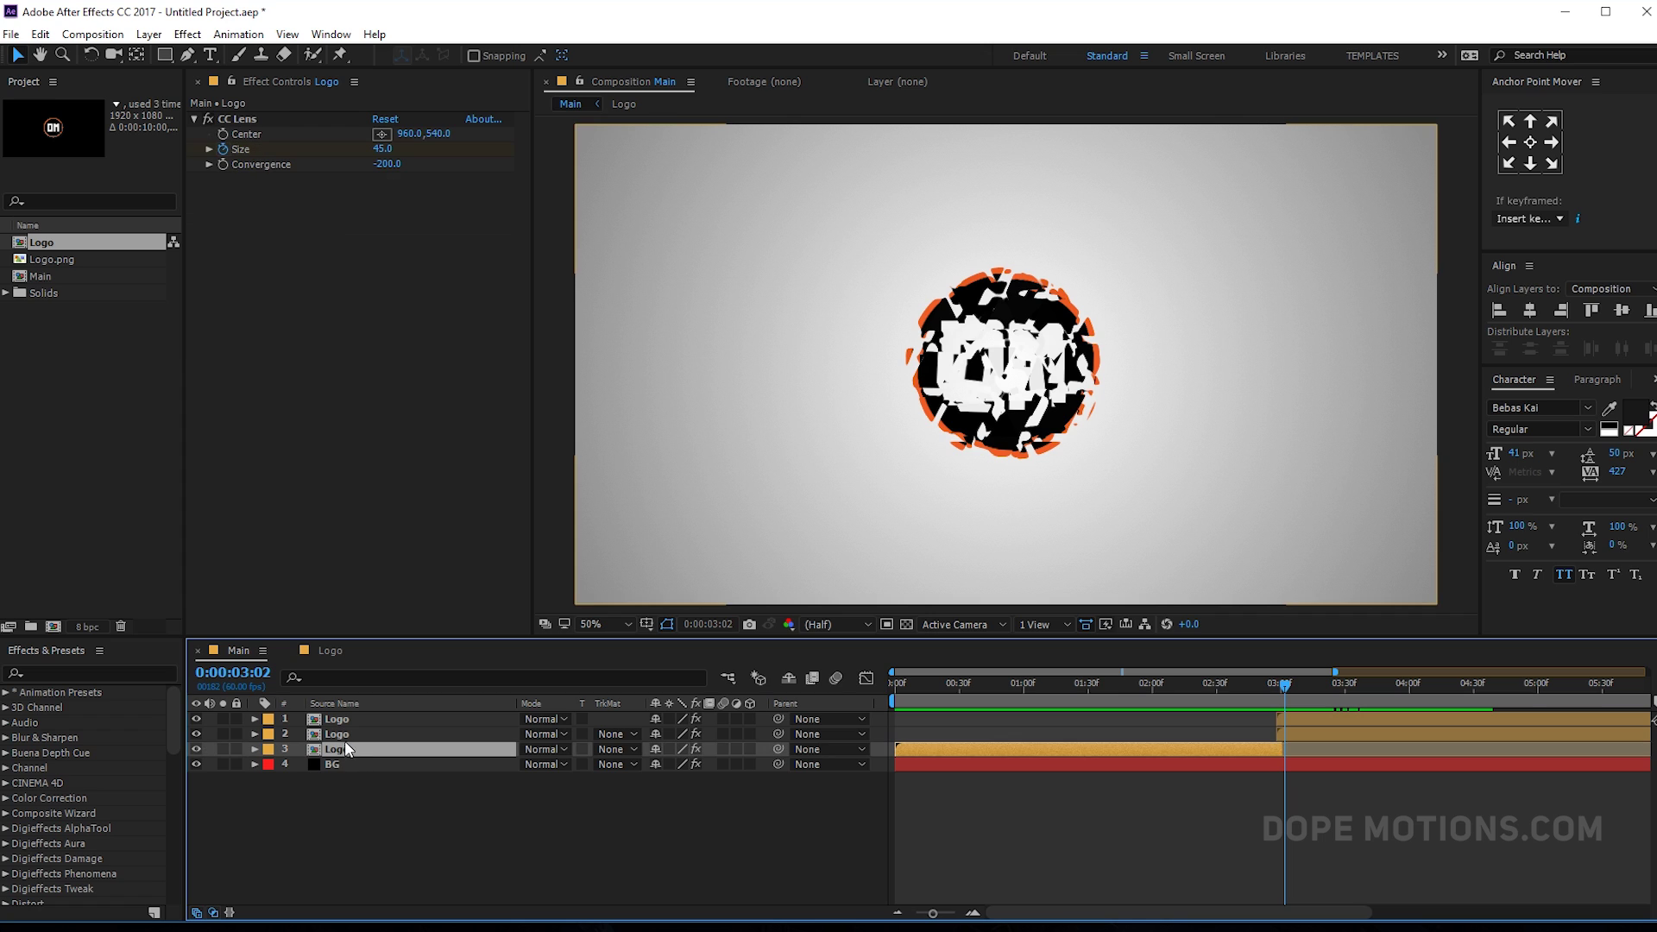
pyautogui.keyDown('shift'); pyautogui.click(339, 722); pyautogui.keyUp('shift')
pyautogui.rightClick(339, 722)
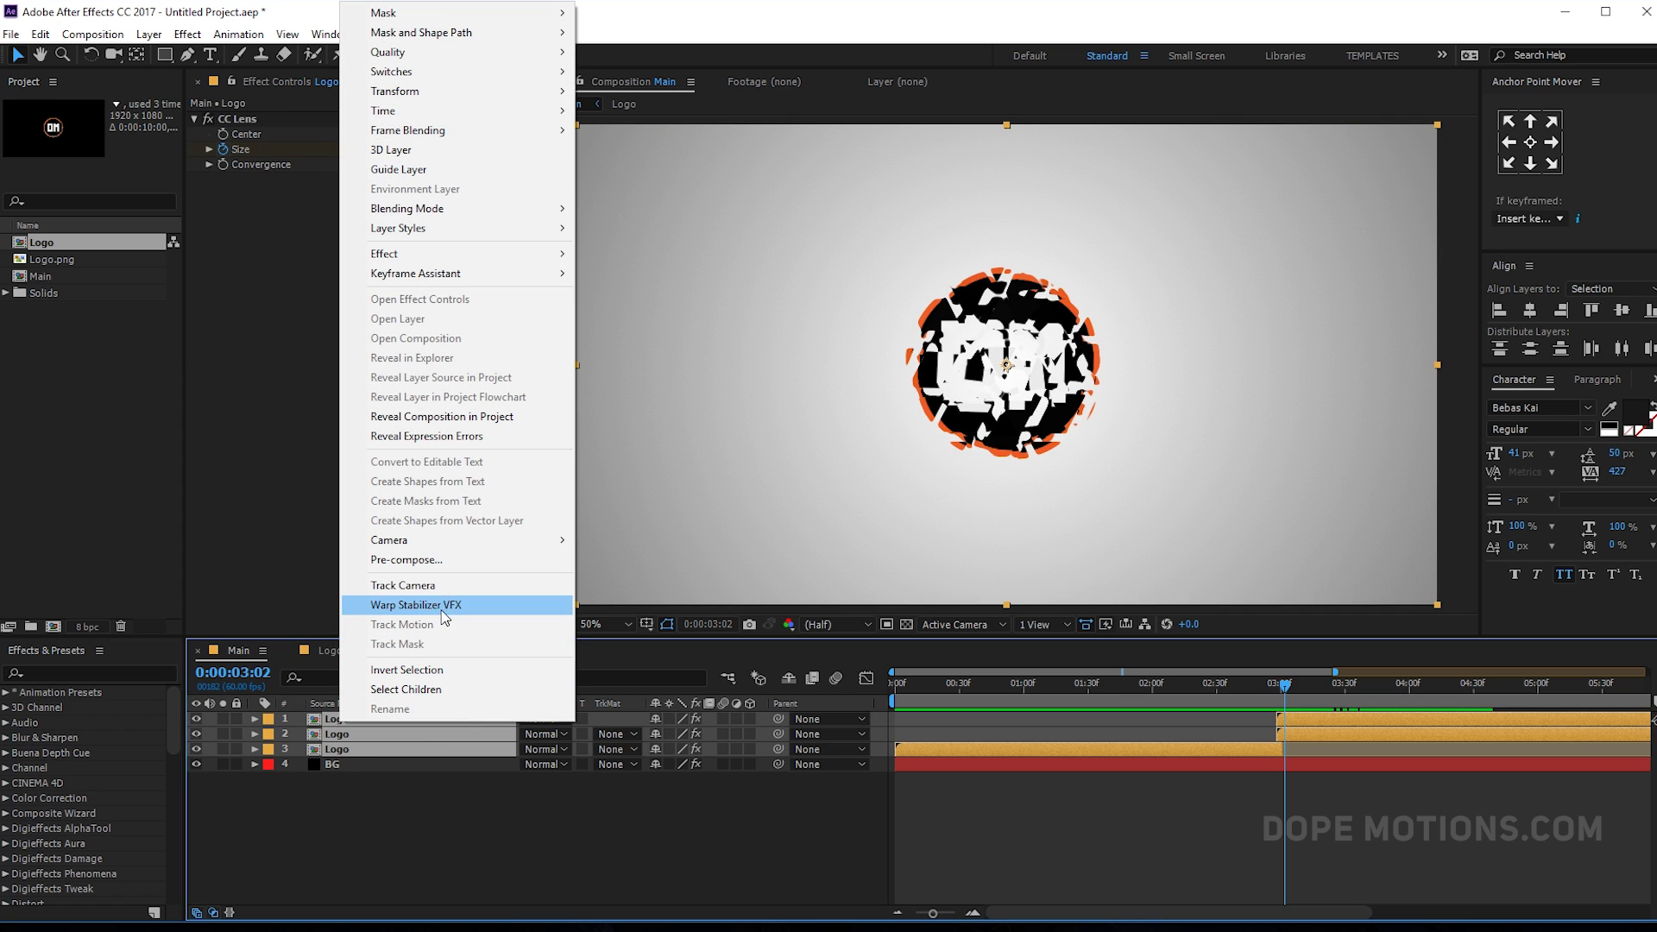
pyautogui.click(441, 567)
pyautogui.write('Logo_An')
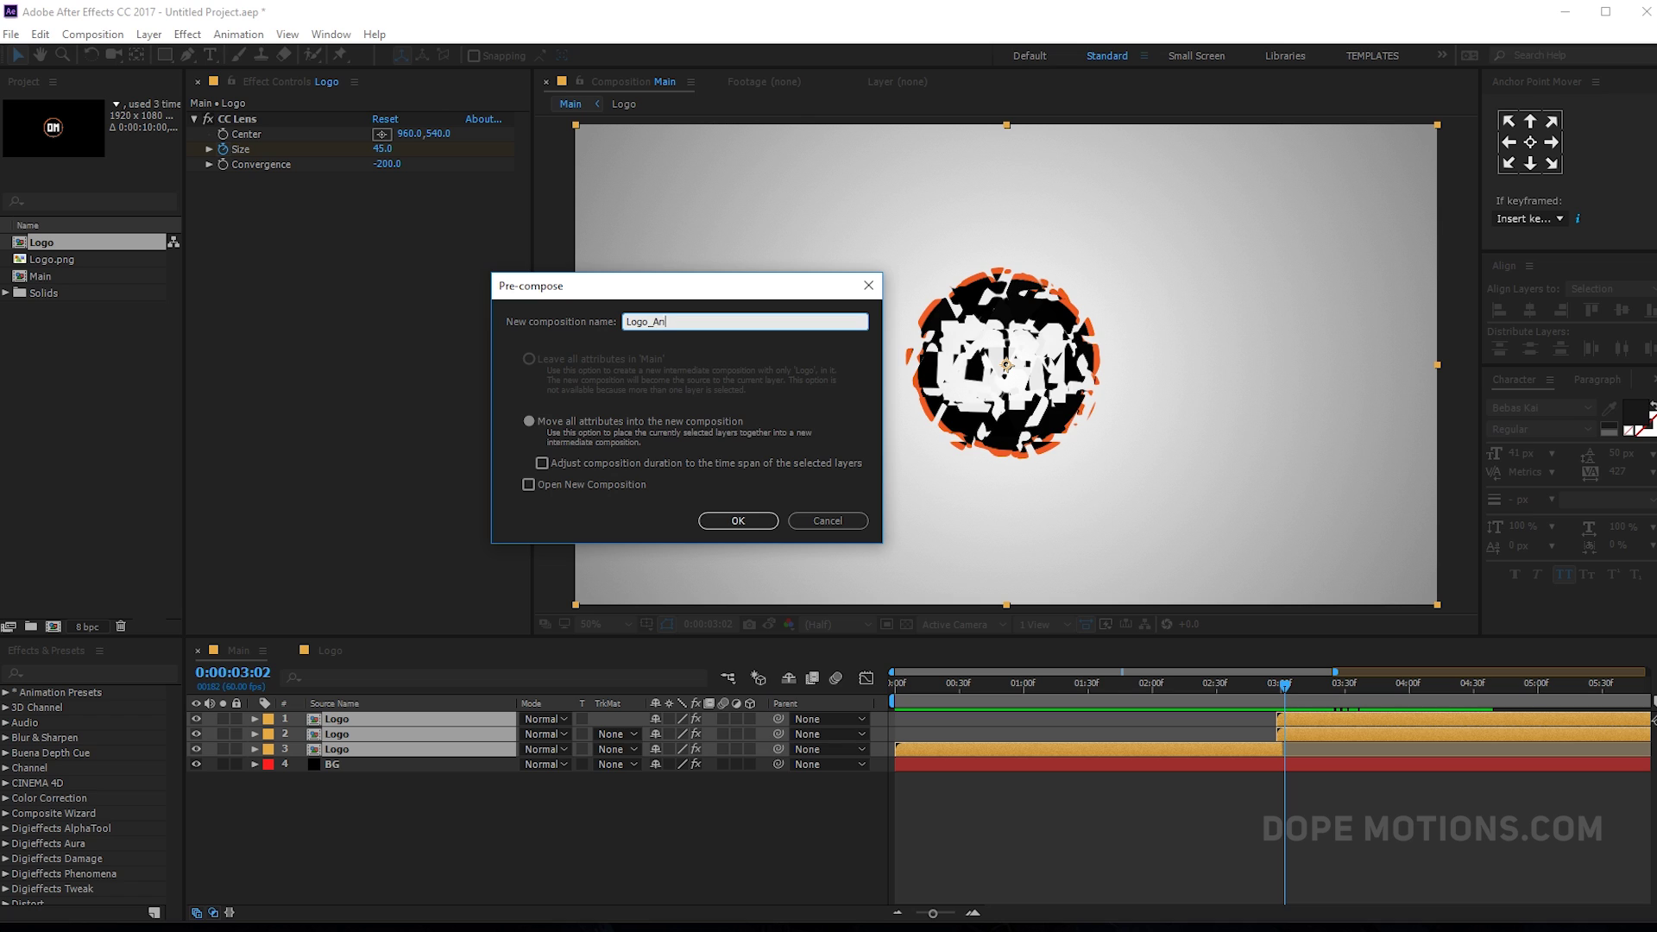
pyautogui.write('imation')
pyautogui.press('Return')
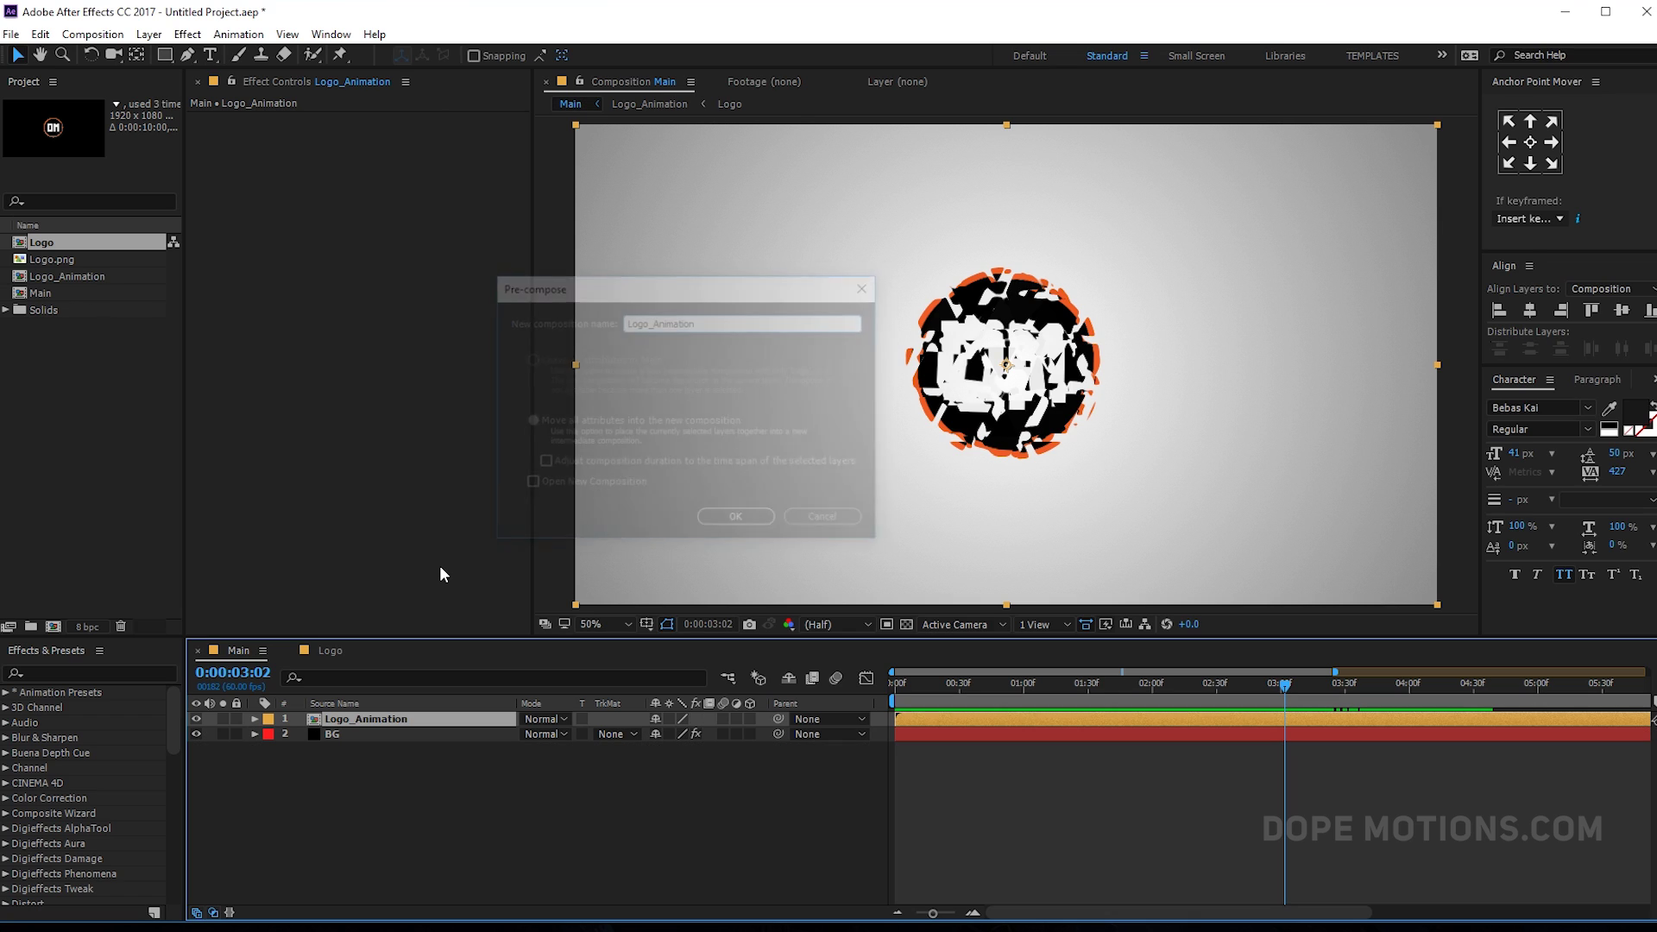
pyautogui.click(115, 515)
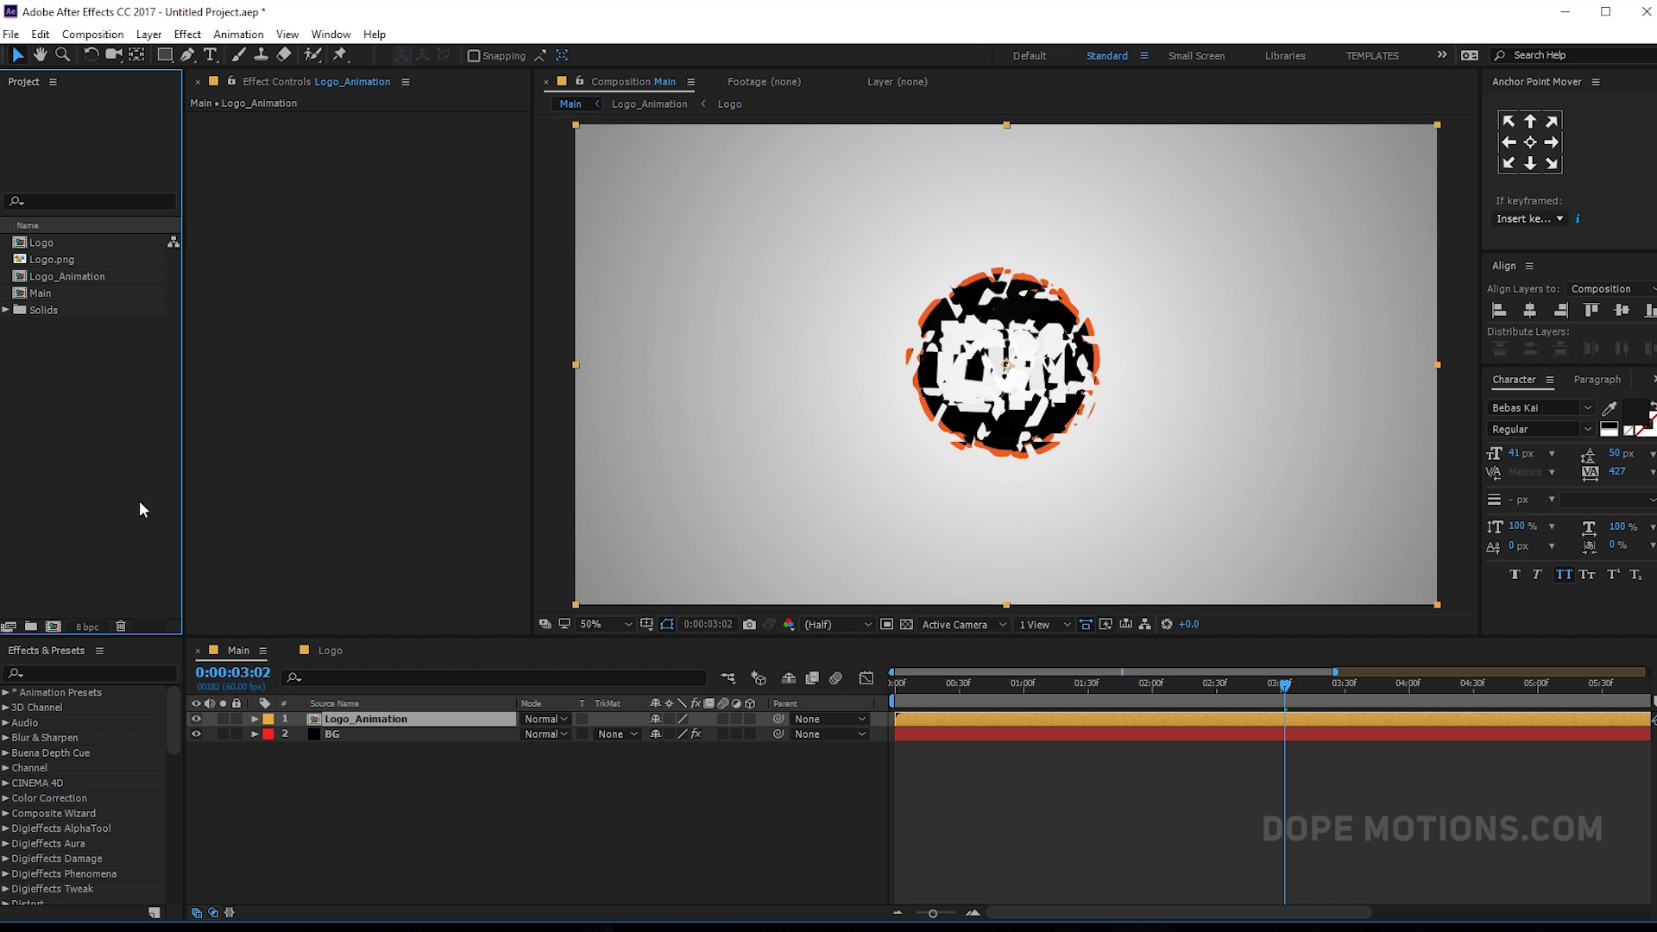
# - Create a new composition named 'Reflection'
pyautogui.click(53, 626)
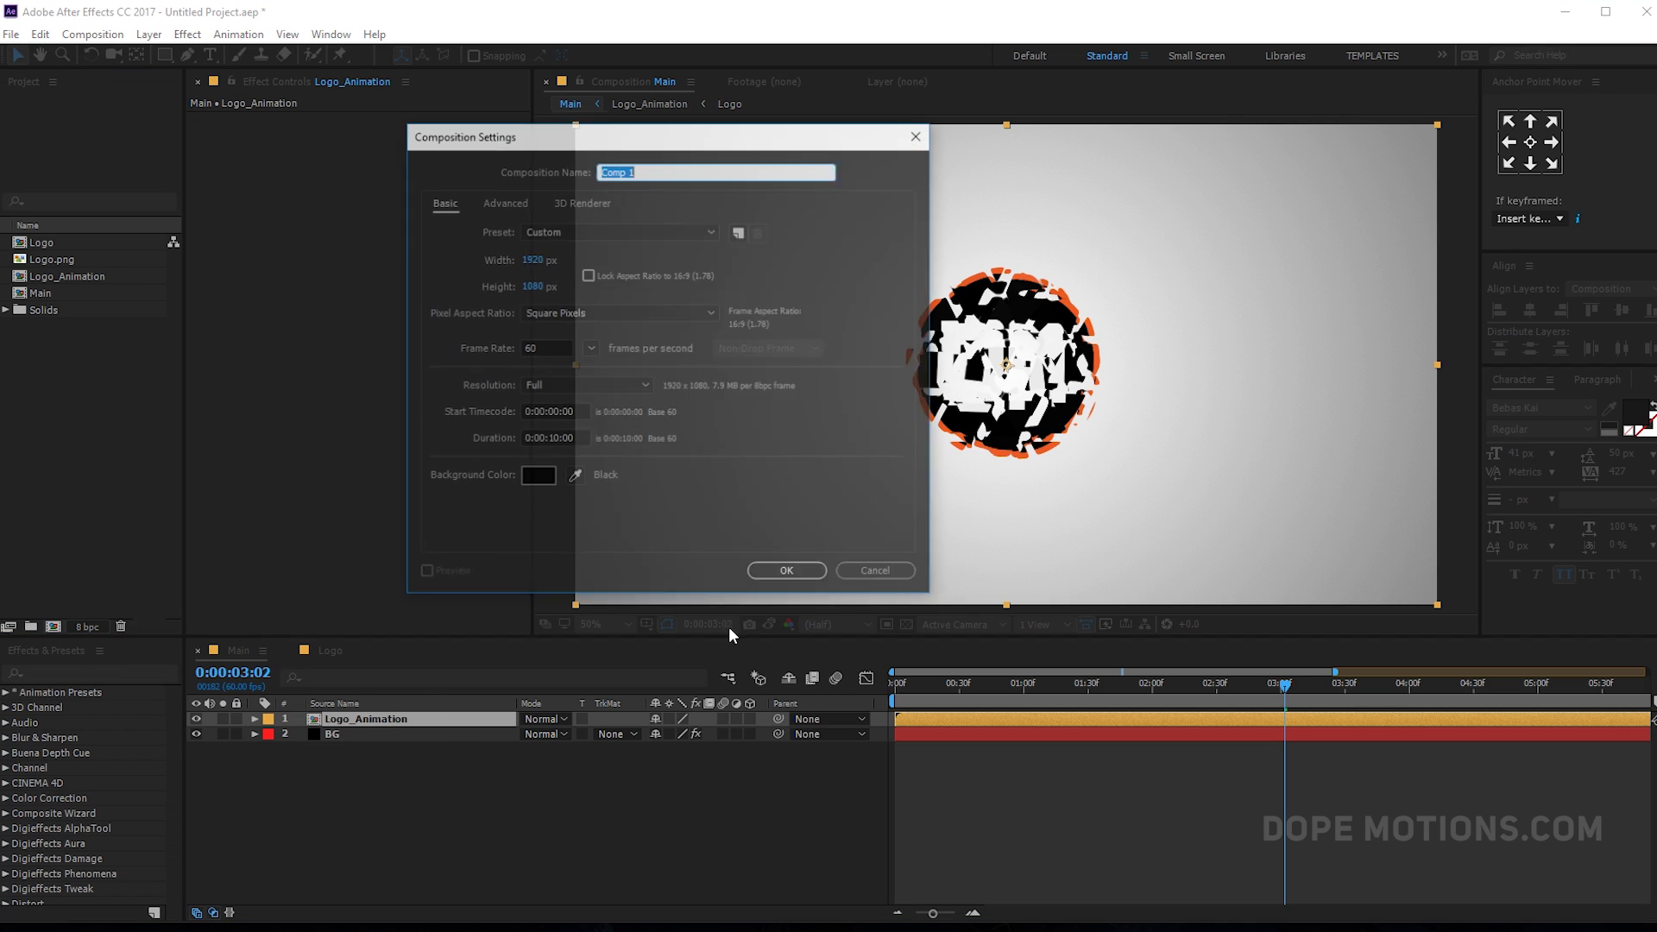
pyautogui.write('Textu')
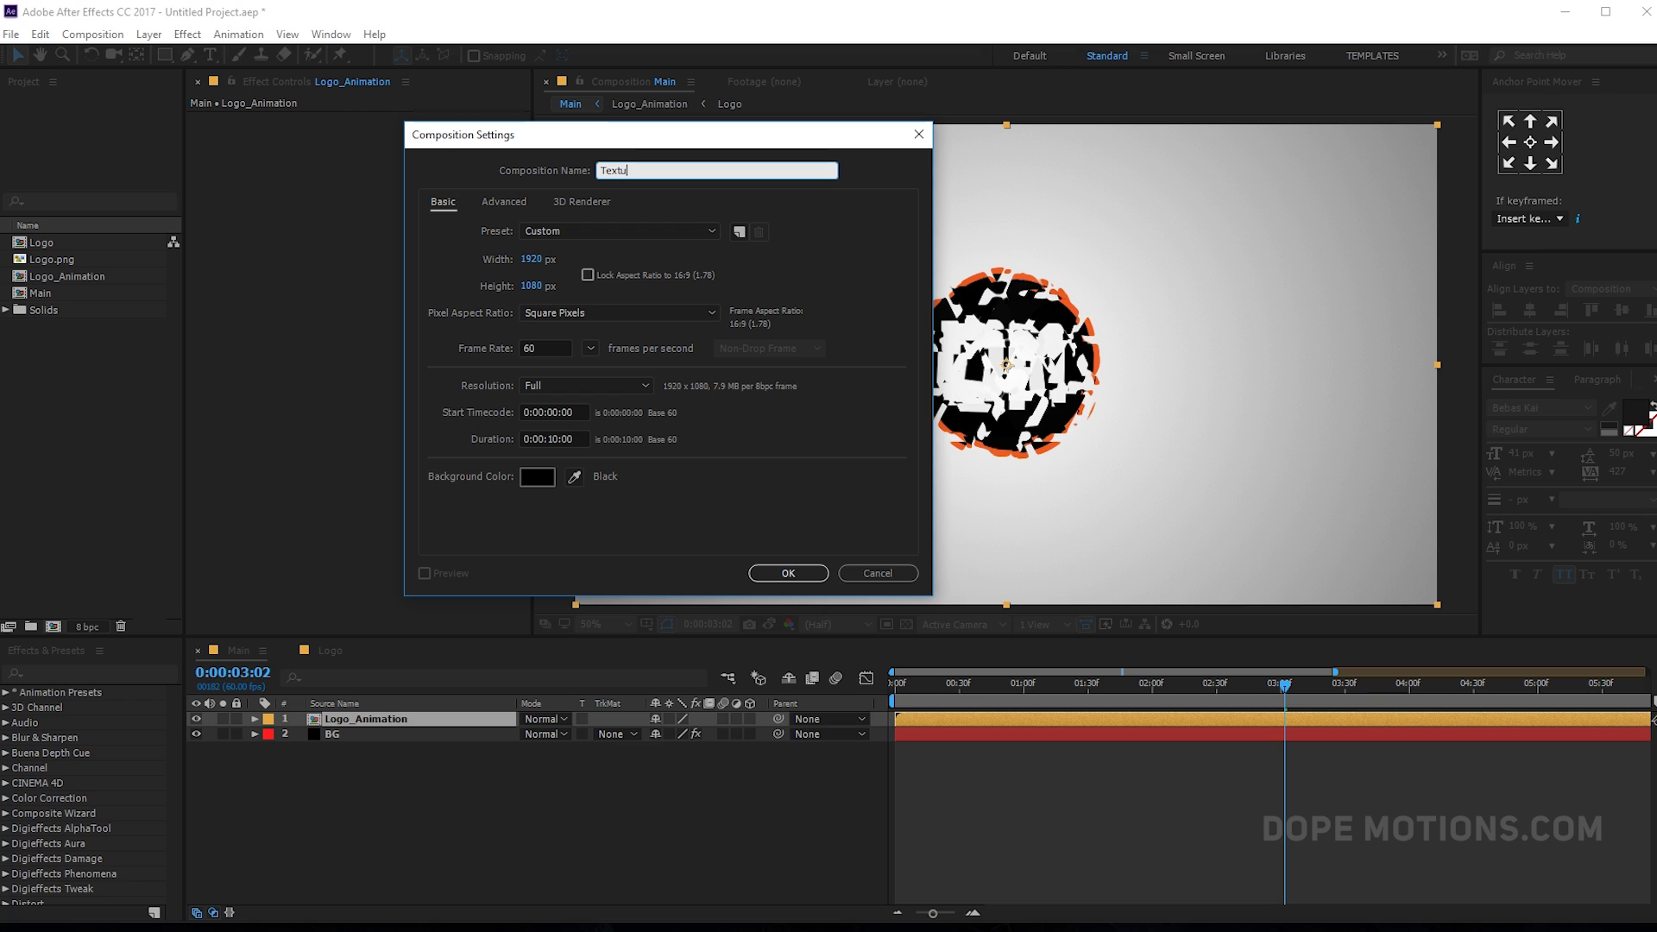
pyautogui.write('re')
pyautogui.moveTo(640, 168); pyautogui.dragTo(556, 175)
pyautogui.write('Reflection')
pyautogui.press('Return')
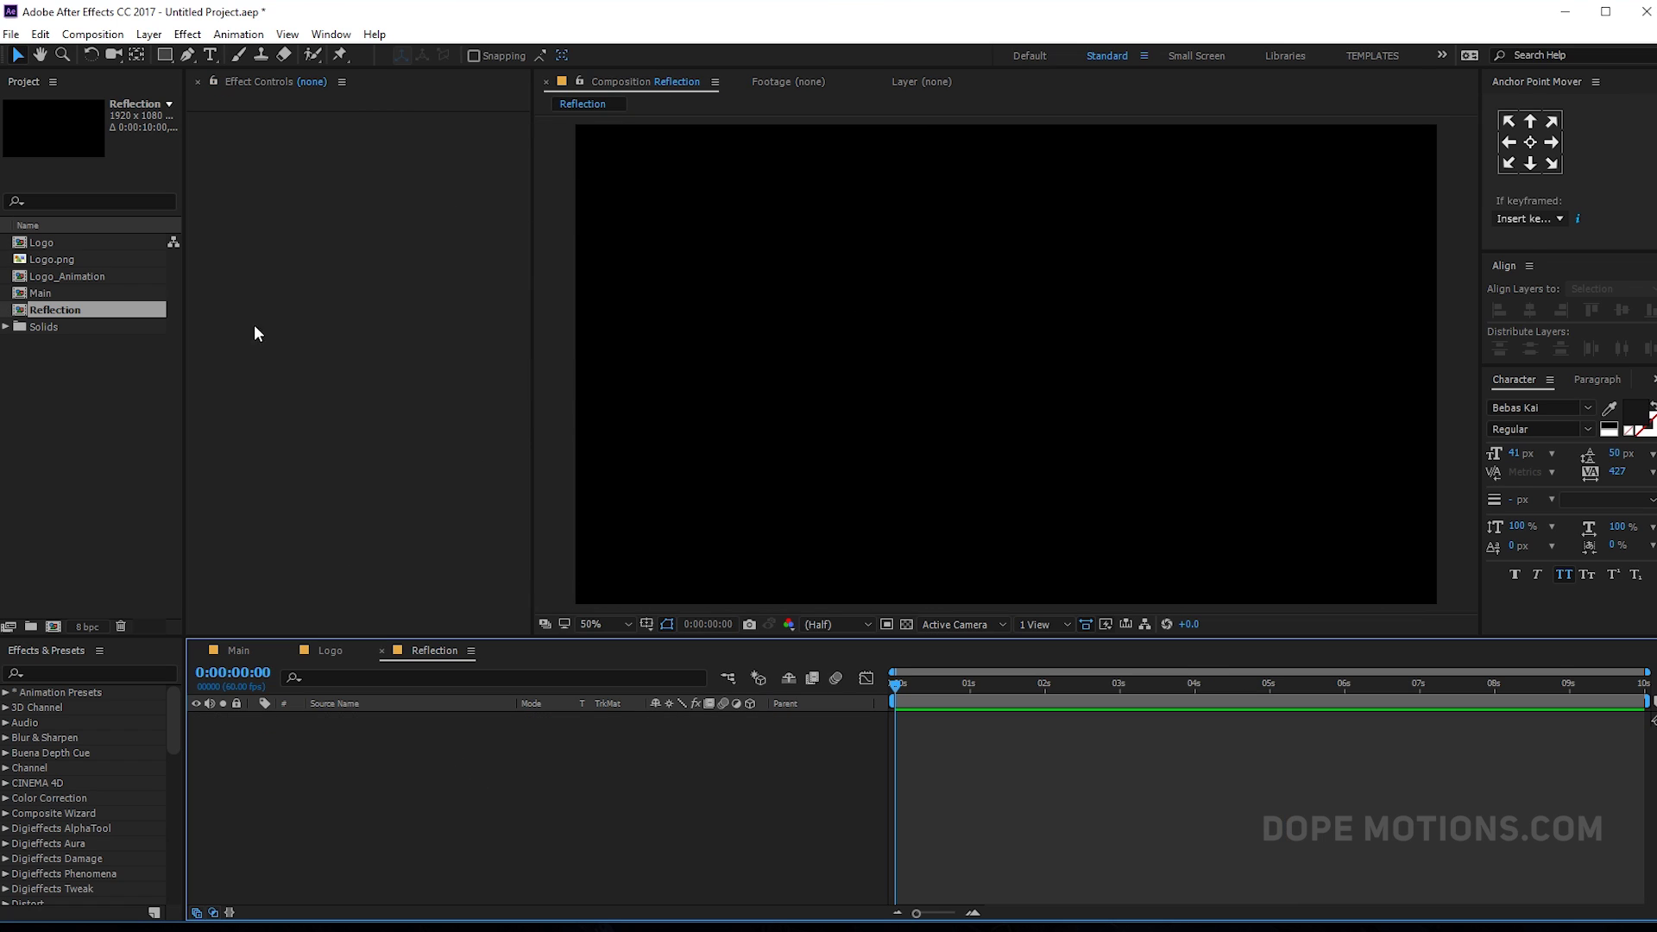
# - Return to the Selection tool and start a new solid layer with Ctrl+Y
pyautogui.hotkey('ctrl', 't')
pyautogui.click(16, 56)
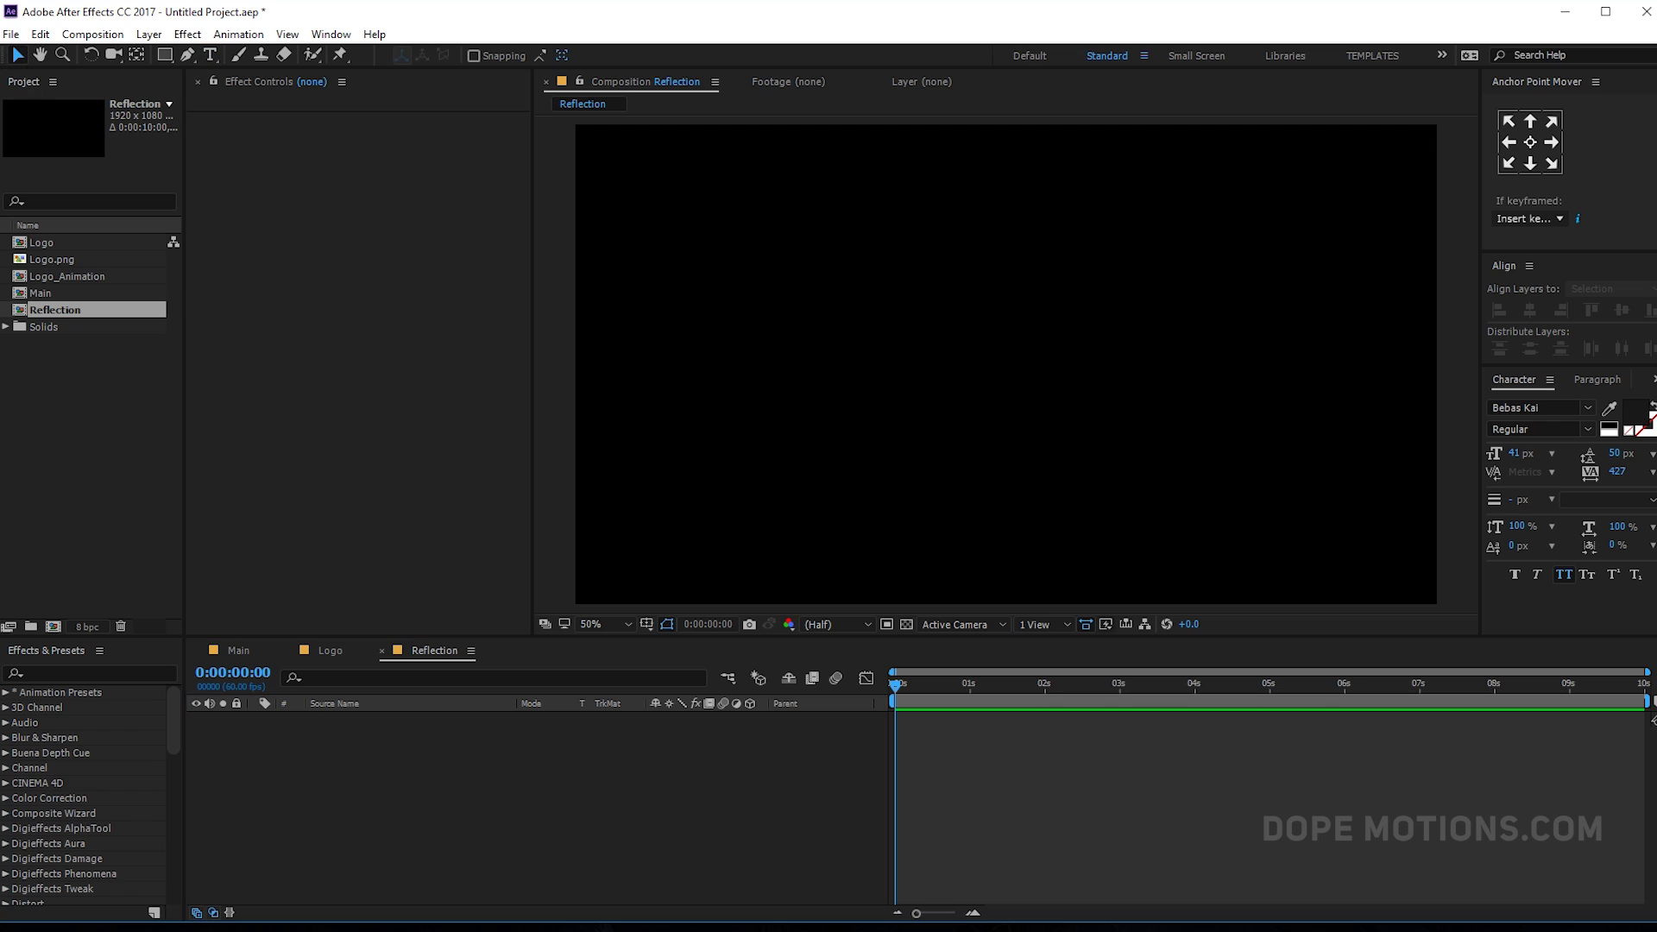
pyautogui.hotkey('ctrl', 'y')
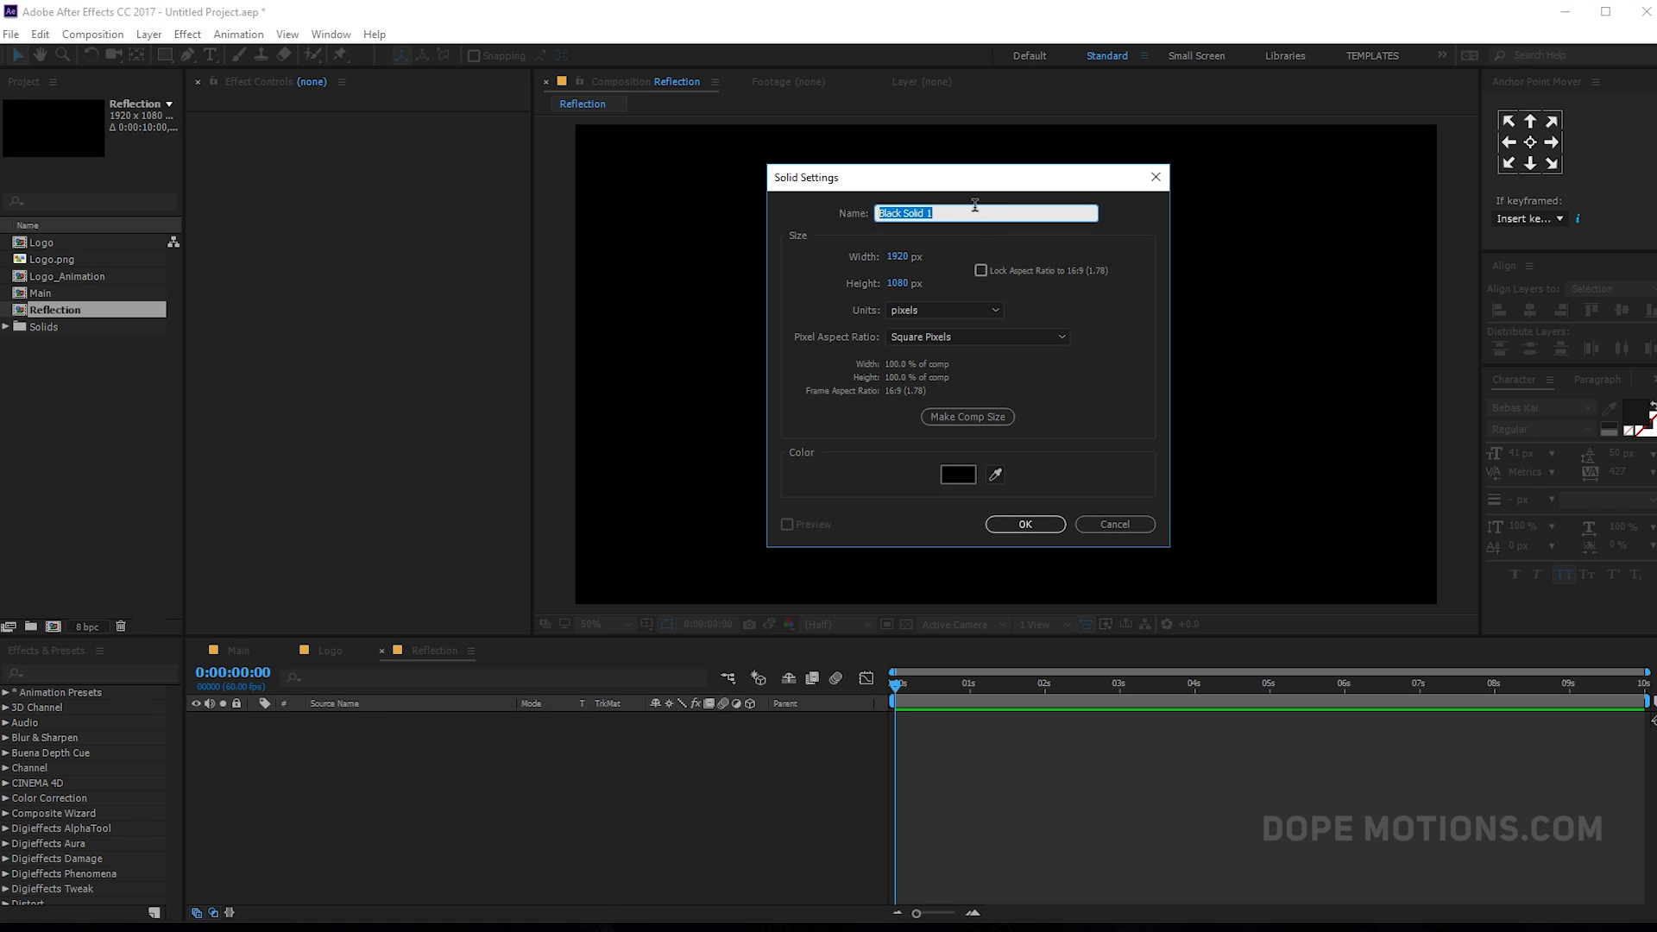
# - Create the HDRI solid and apply the Fill effect to it
pyautogui.write('HDRI')
pyautogui.click(1026, 525)
pyautogui.hotkey('ctrl', 'space')
pyautogui.write('fill')
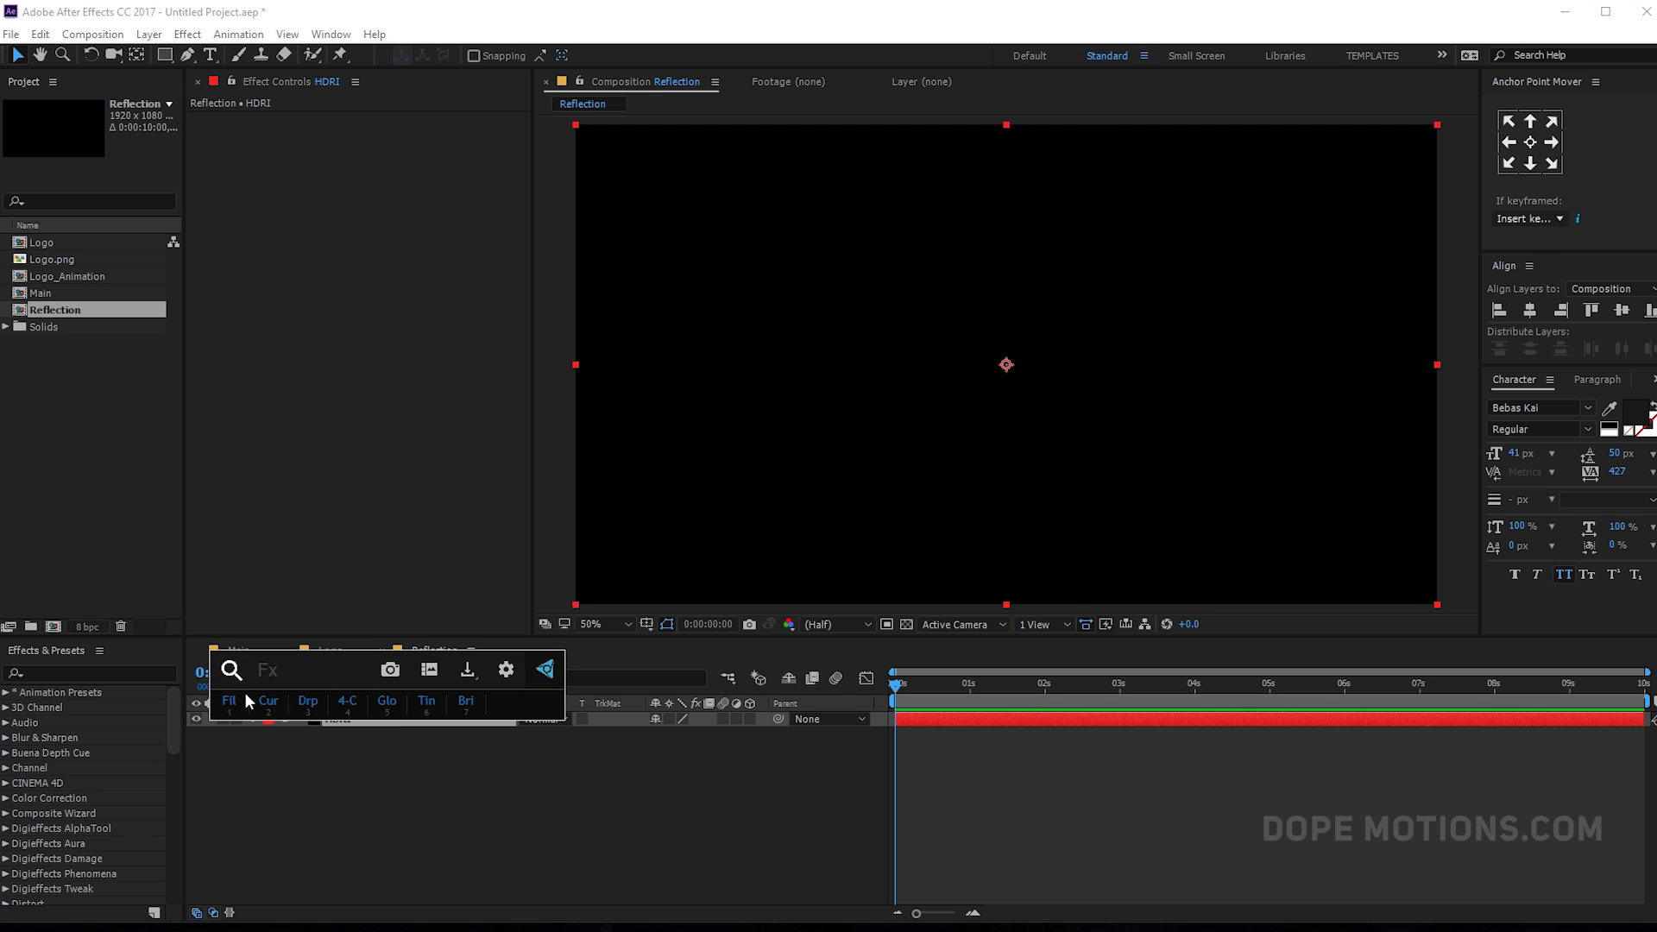
pyautogui.press('Return')
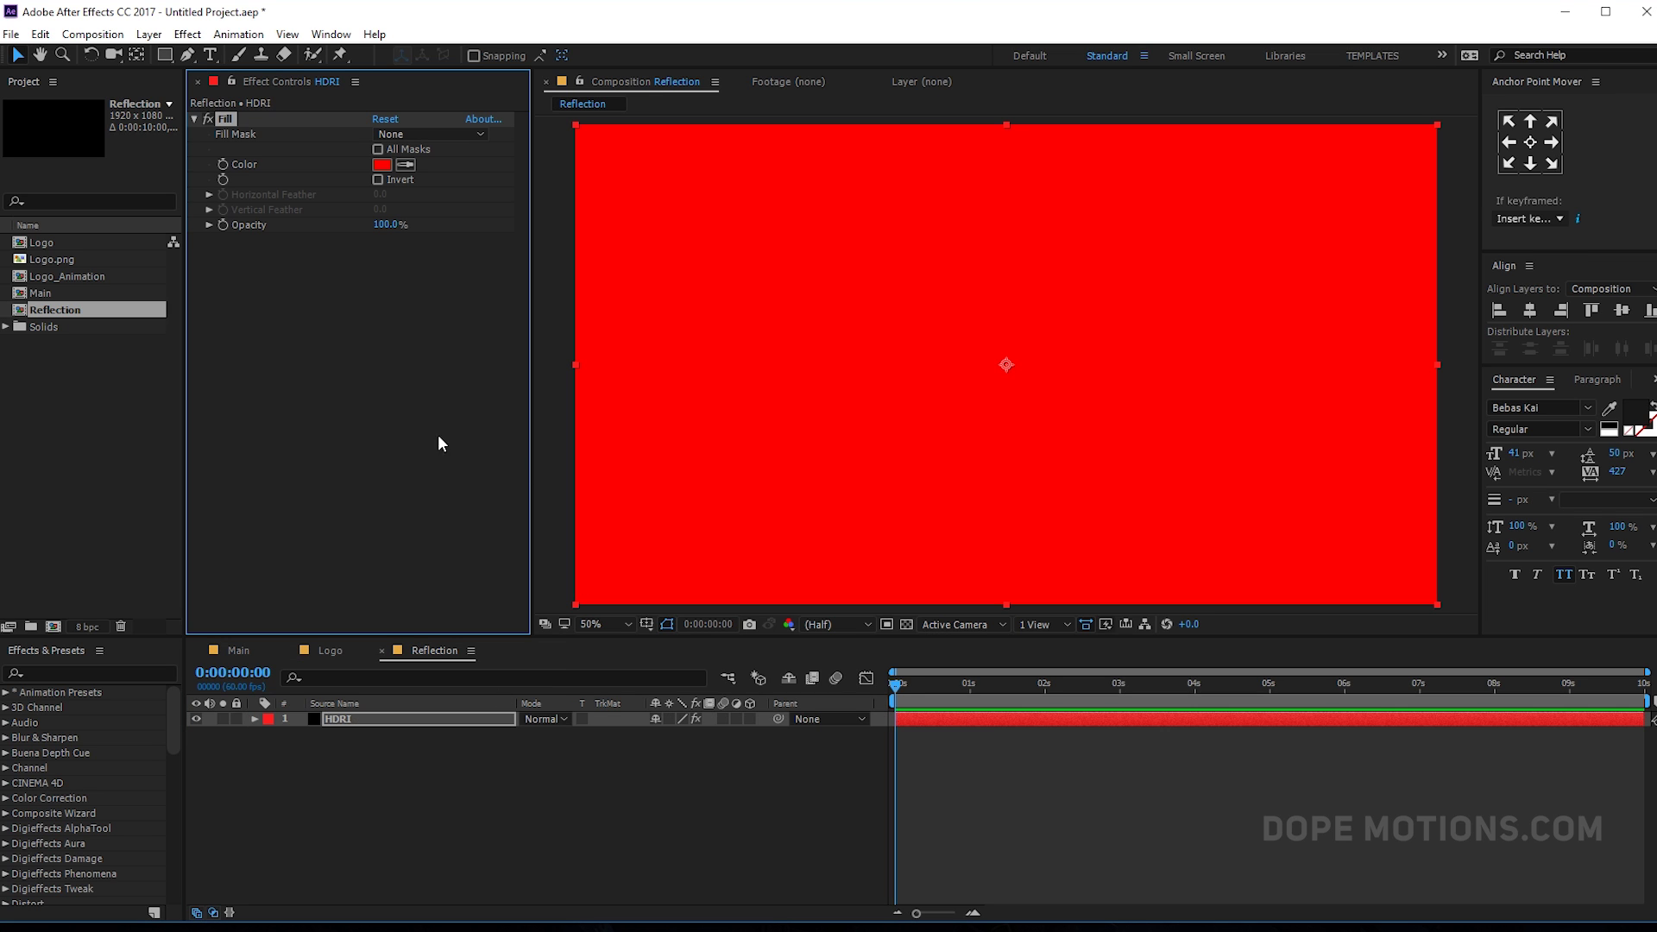
# - Set the Fill colour to pure white (FFFFFF)
pyautogui.click(383, 166)
pyautogui.moveTo(1089, 614); pyautogui.dragTo(809, 555)
pyautogui.click(1378, 583)
pyautogui.hotkey('ctrl', 'space')
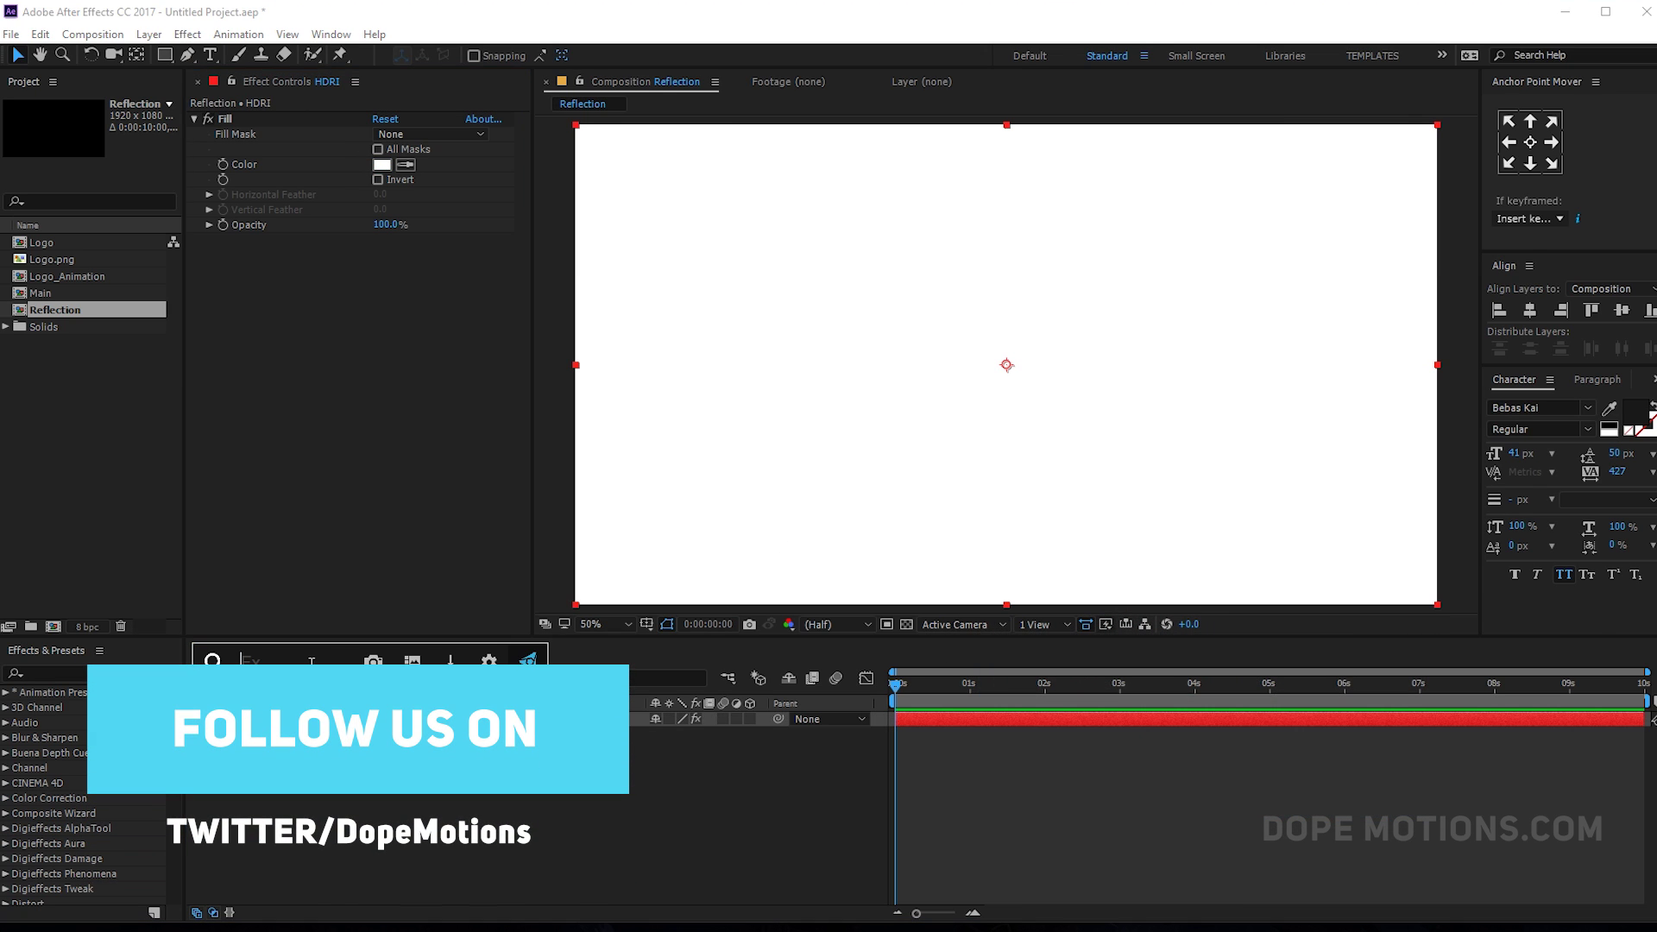
# - Apply Venetian Blinds to the HDRI solid with Transition 13%, Direction 45° and Width 169
pyautogui.write('ve')
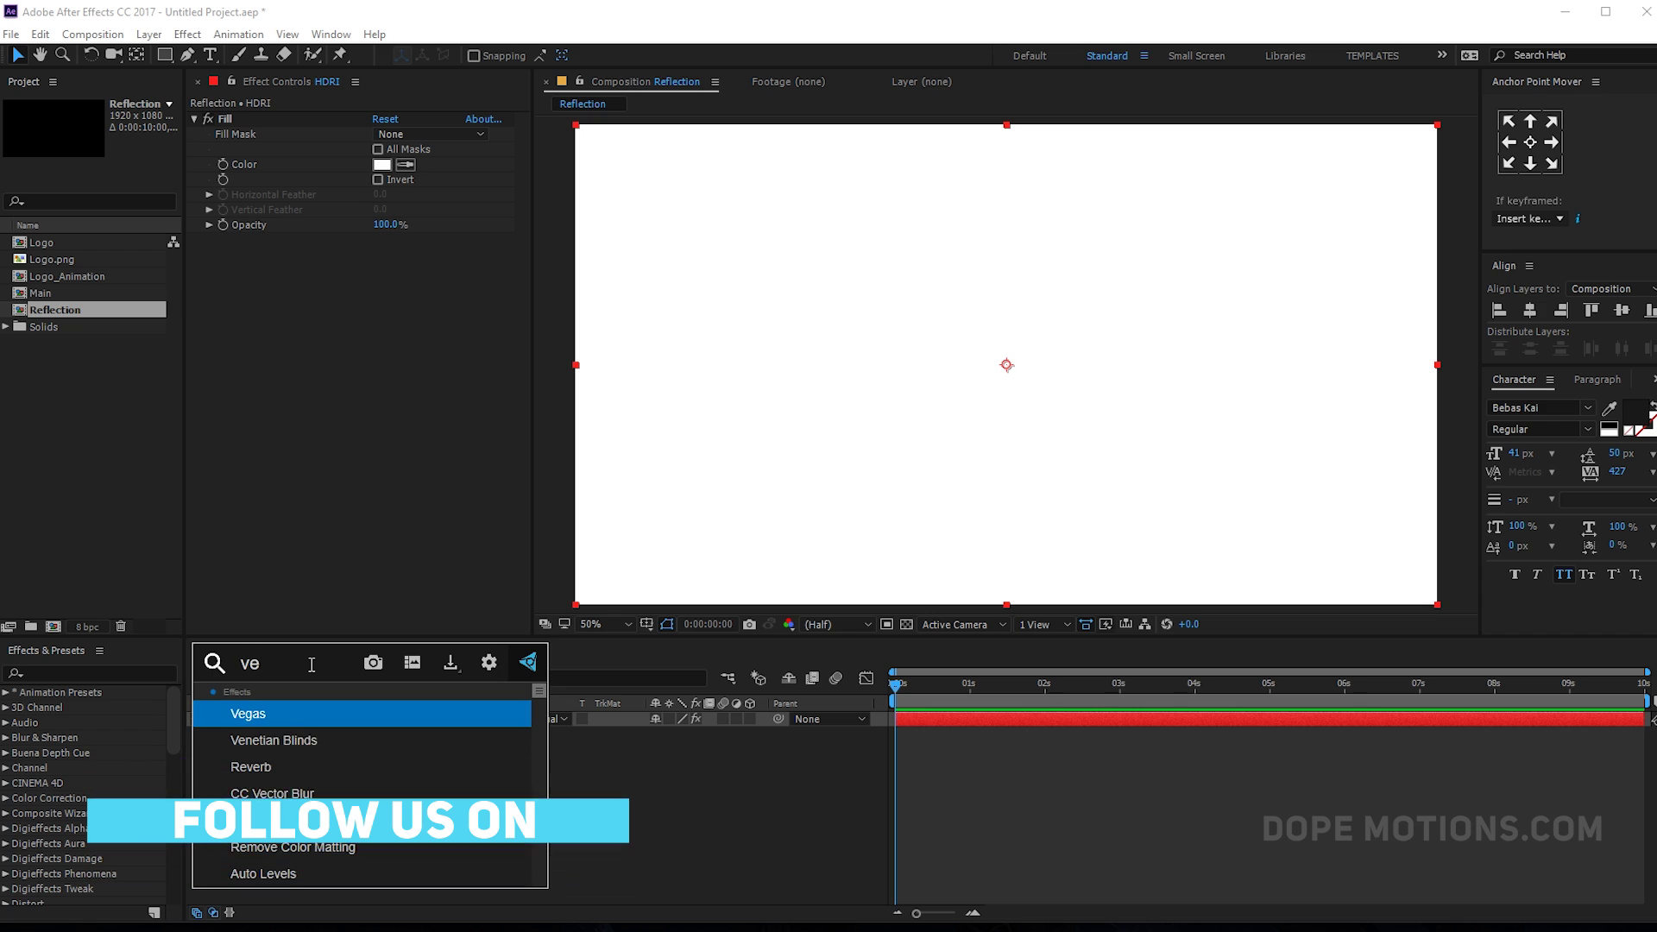
pyautogui.write('n')
pyautogui.press('Return')
pyautogui.moveTo(377, 255); pyautogui.dragTo(417, 269)
pyautogui.moveTo(380, 325); pyautogui.dragTo(546, 330)
pyautogui.moveTo(381, 258)
pyautogui.mouseDown()
pyautogui.moveTo(337, 256)
pyautogui.moveTo(440, 266)
pyautogui.moveTo(410, 270)
pyautogui.mouseUp()
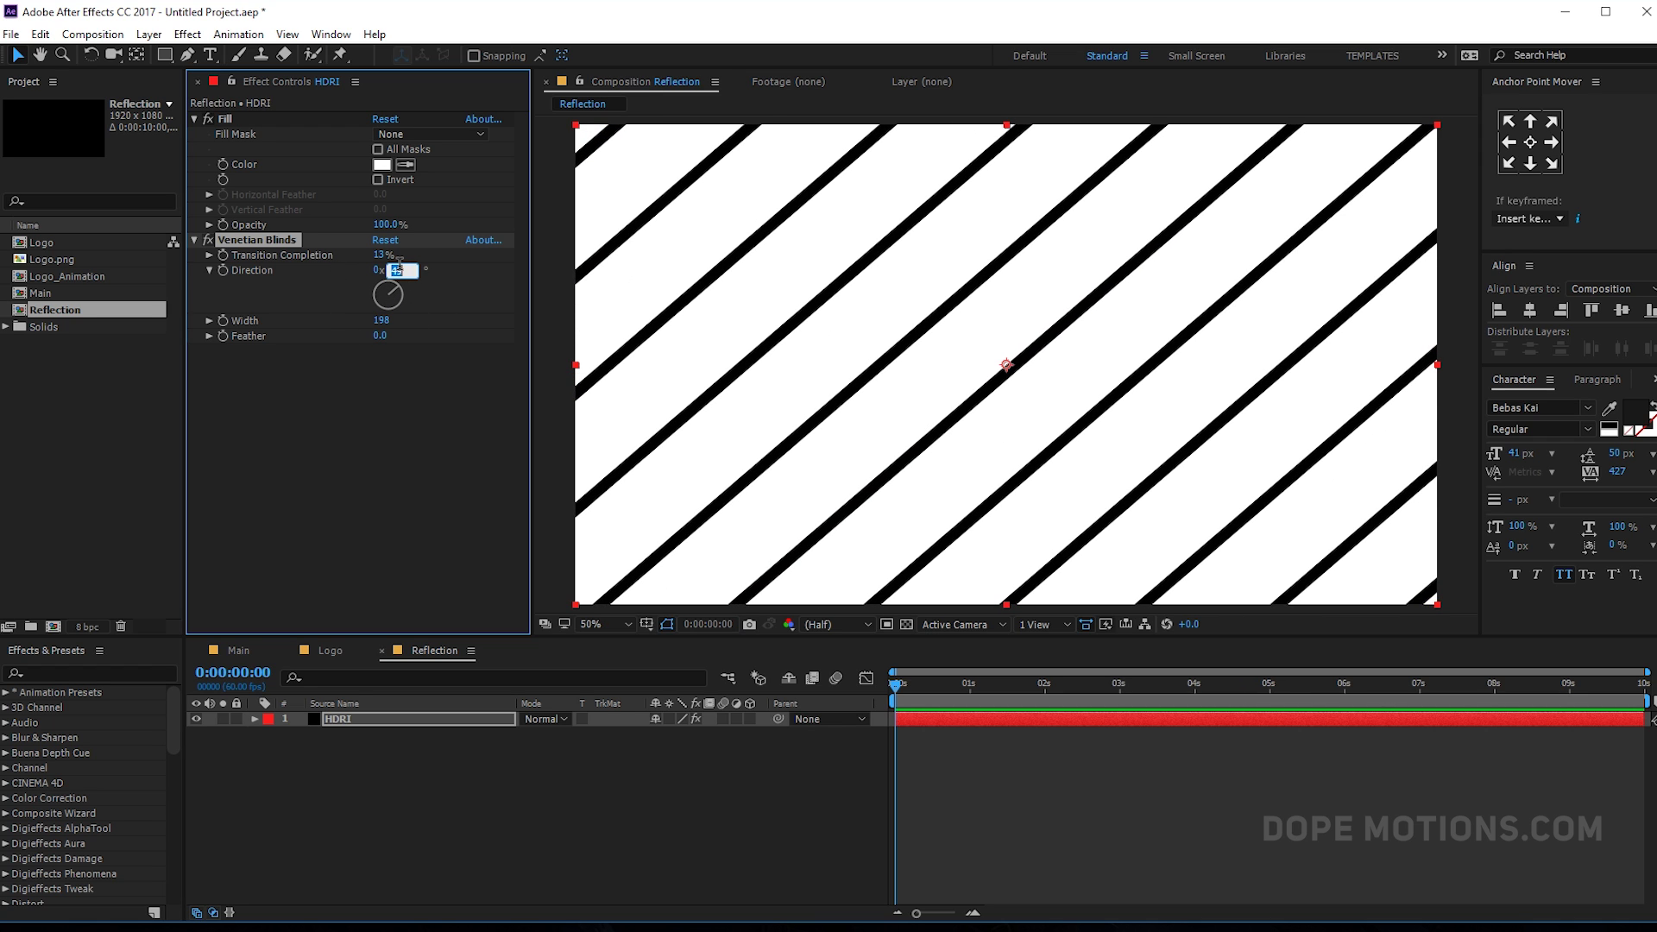
pyautogui.press('Return')
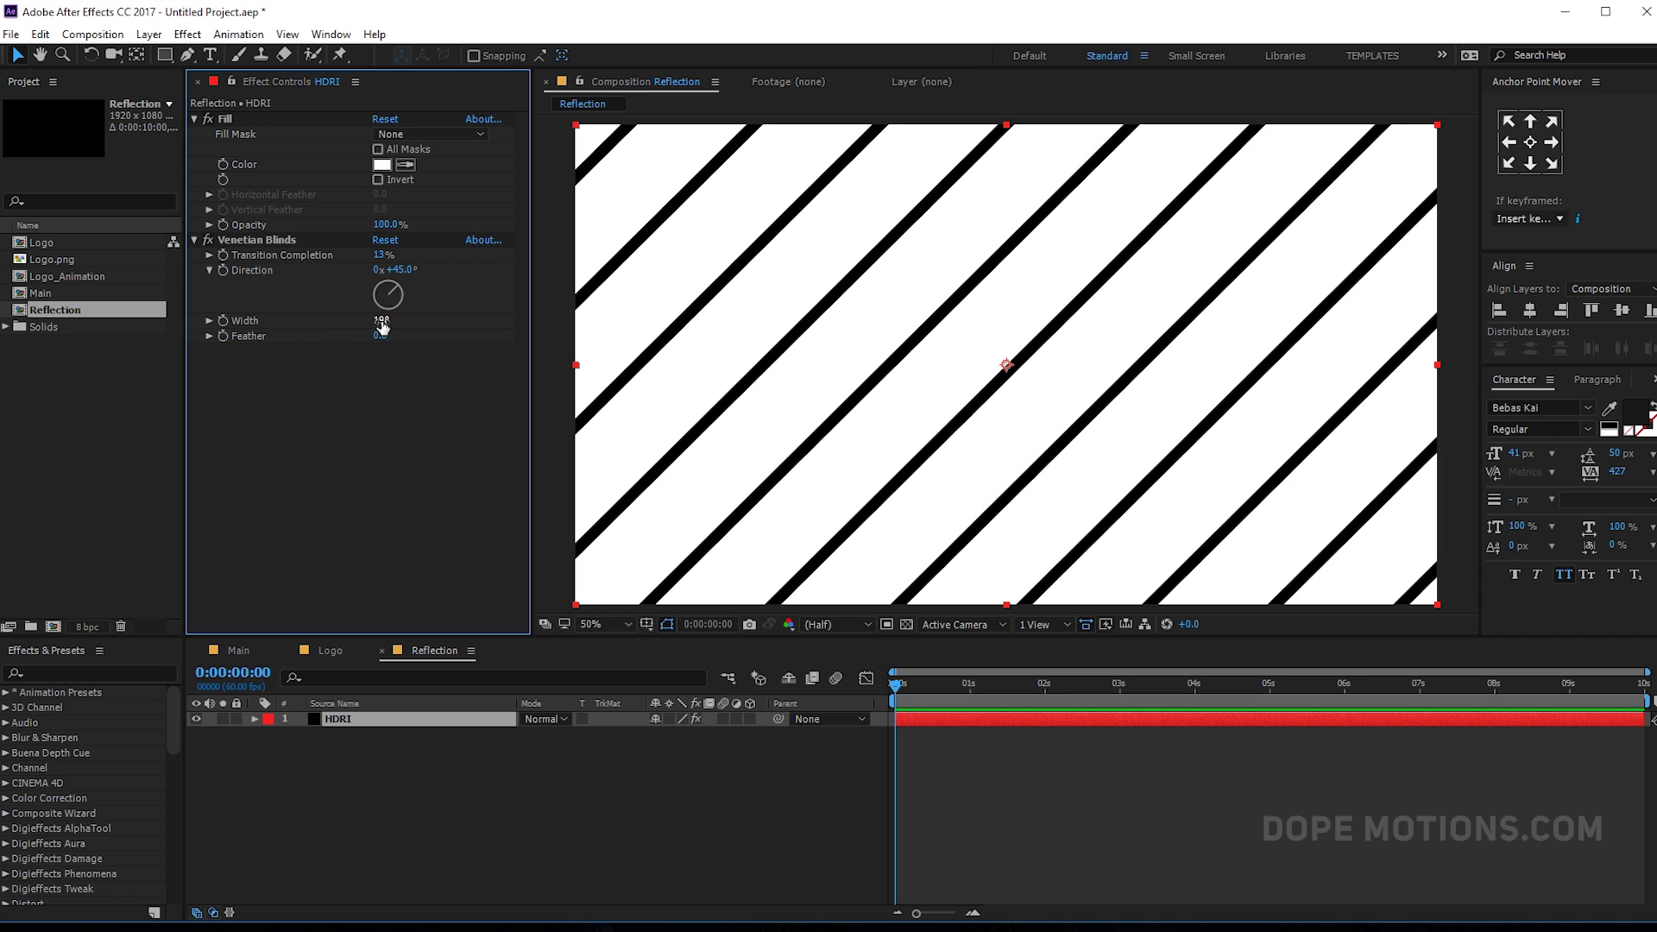
pyautogui.moveTo(380, 321); pyautogui.dragTo(360, 321)
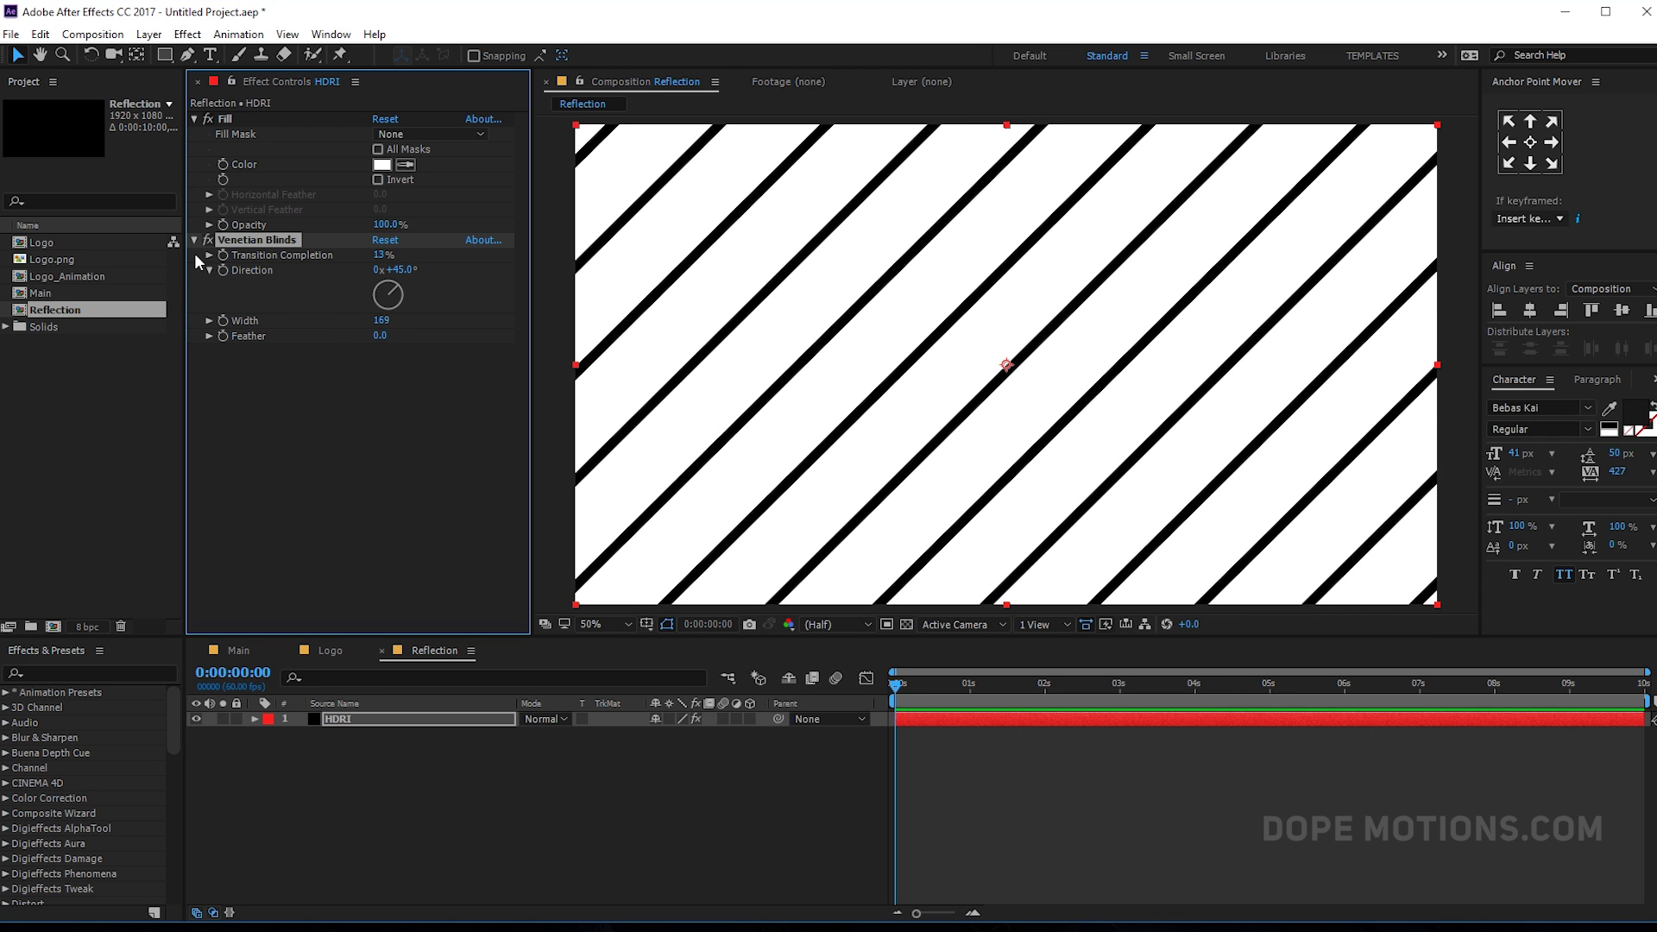
# - Duplicate the Venetian Blinds effect and set the copy's Direction to -45°
pyautogui.hotkey('ctrl', 'd')
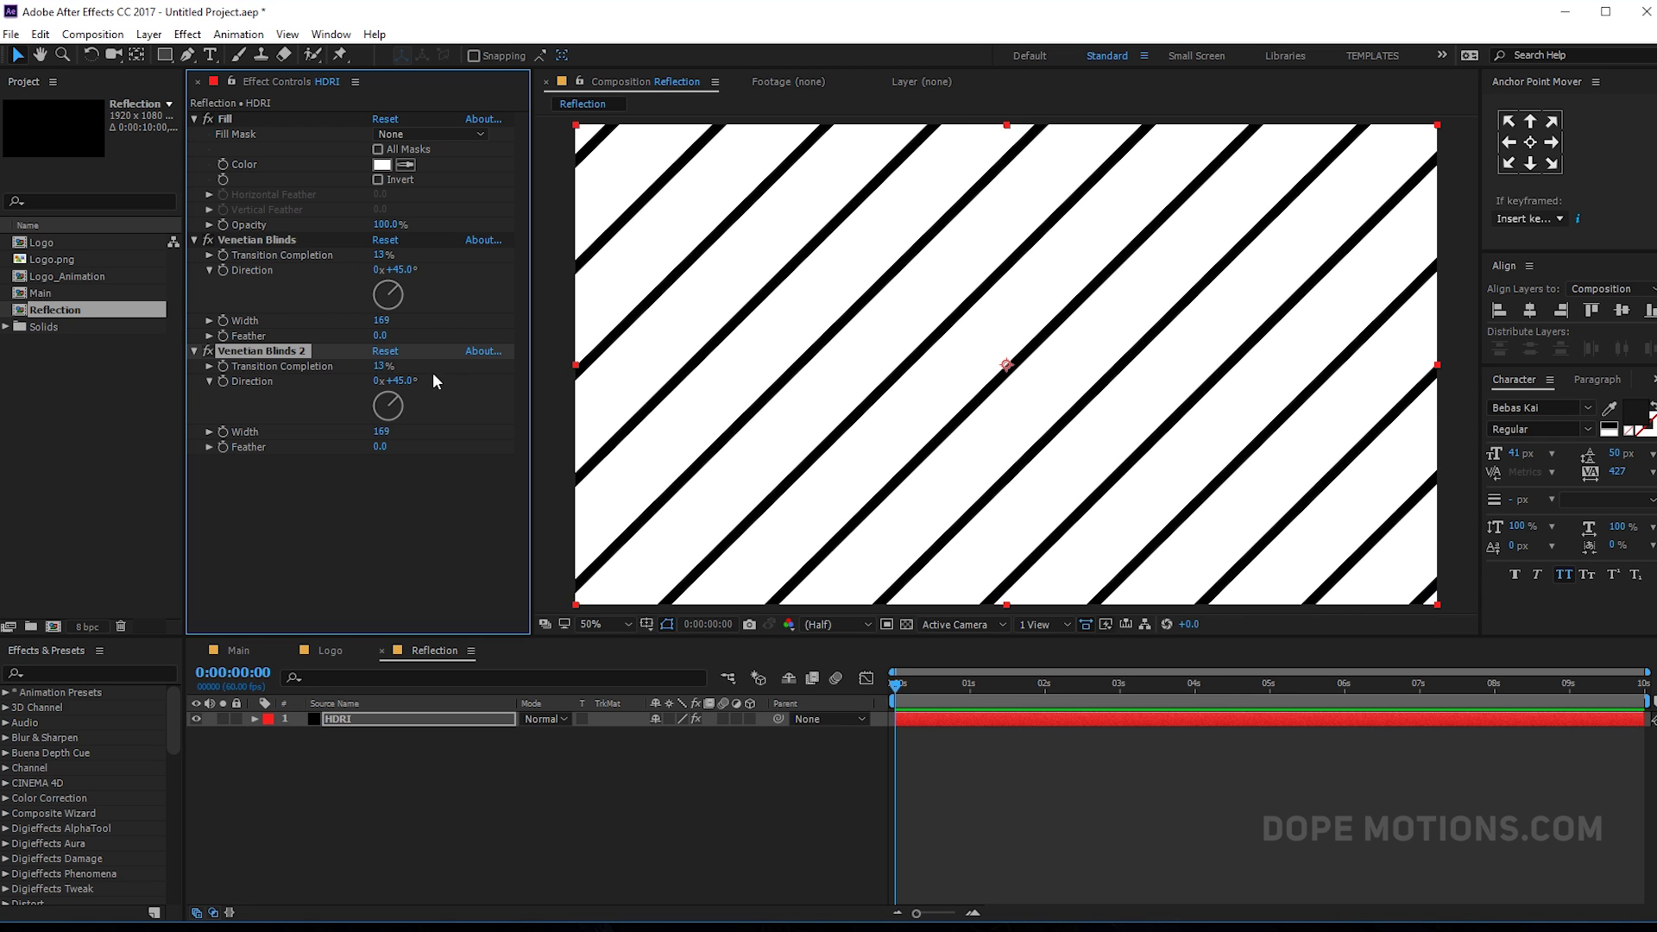
pyautogui.moveTo(403, 380); pyautogui.dragTo(386, 380)
pyautogui.moveTo(353, 380); pyautogui.dragTo(333, 380)
pyautogui.click(398, 380)
pyautogui.write('-4')
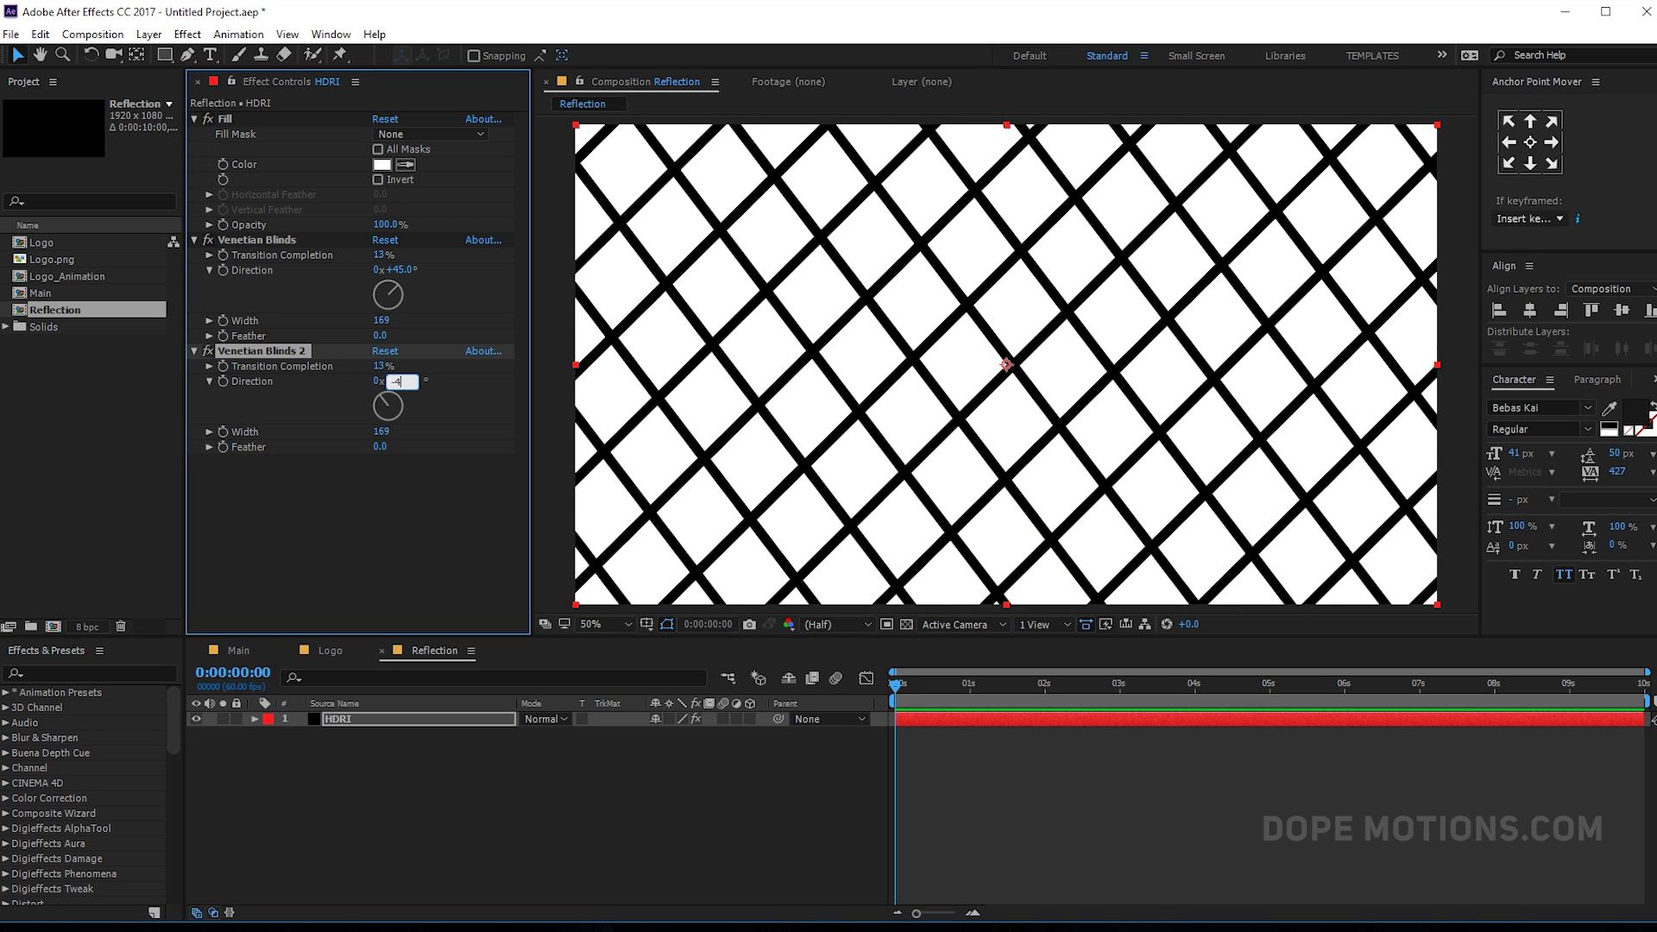
pyautogui.press('Return')
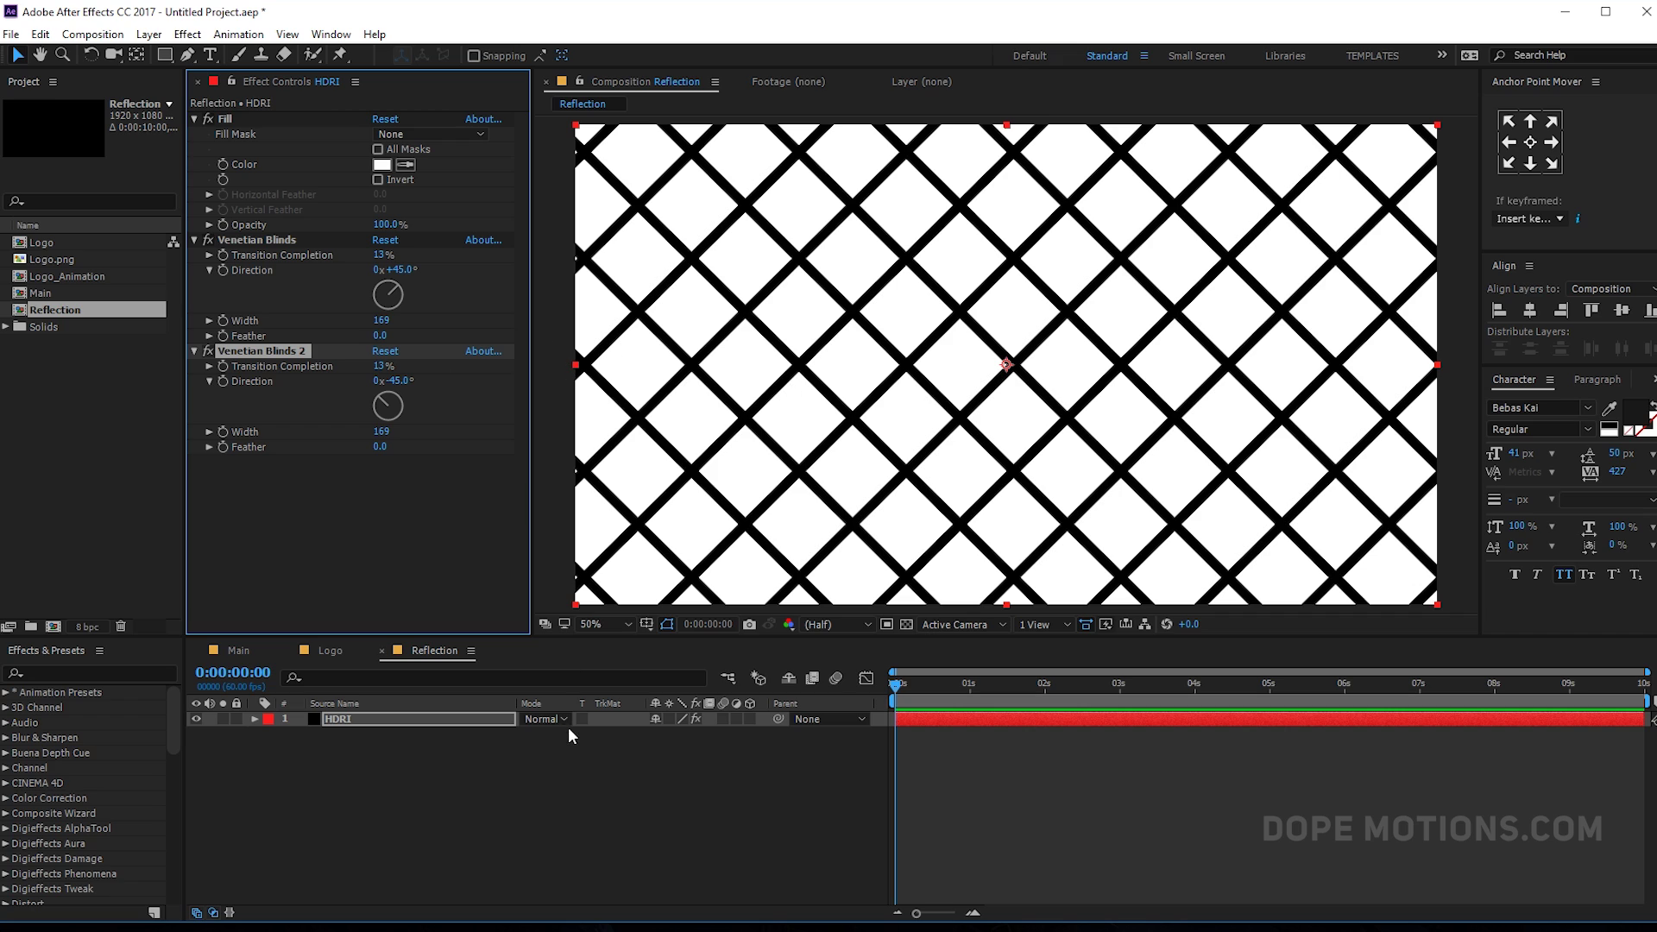
# - Add the Reflection comp above Logo_Animation in Main and apply Turbulent Displace at Amount 11
pyautogui.click(244, 653)
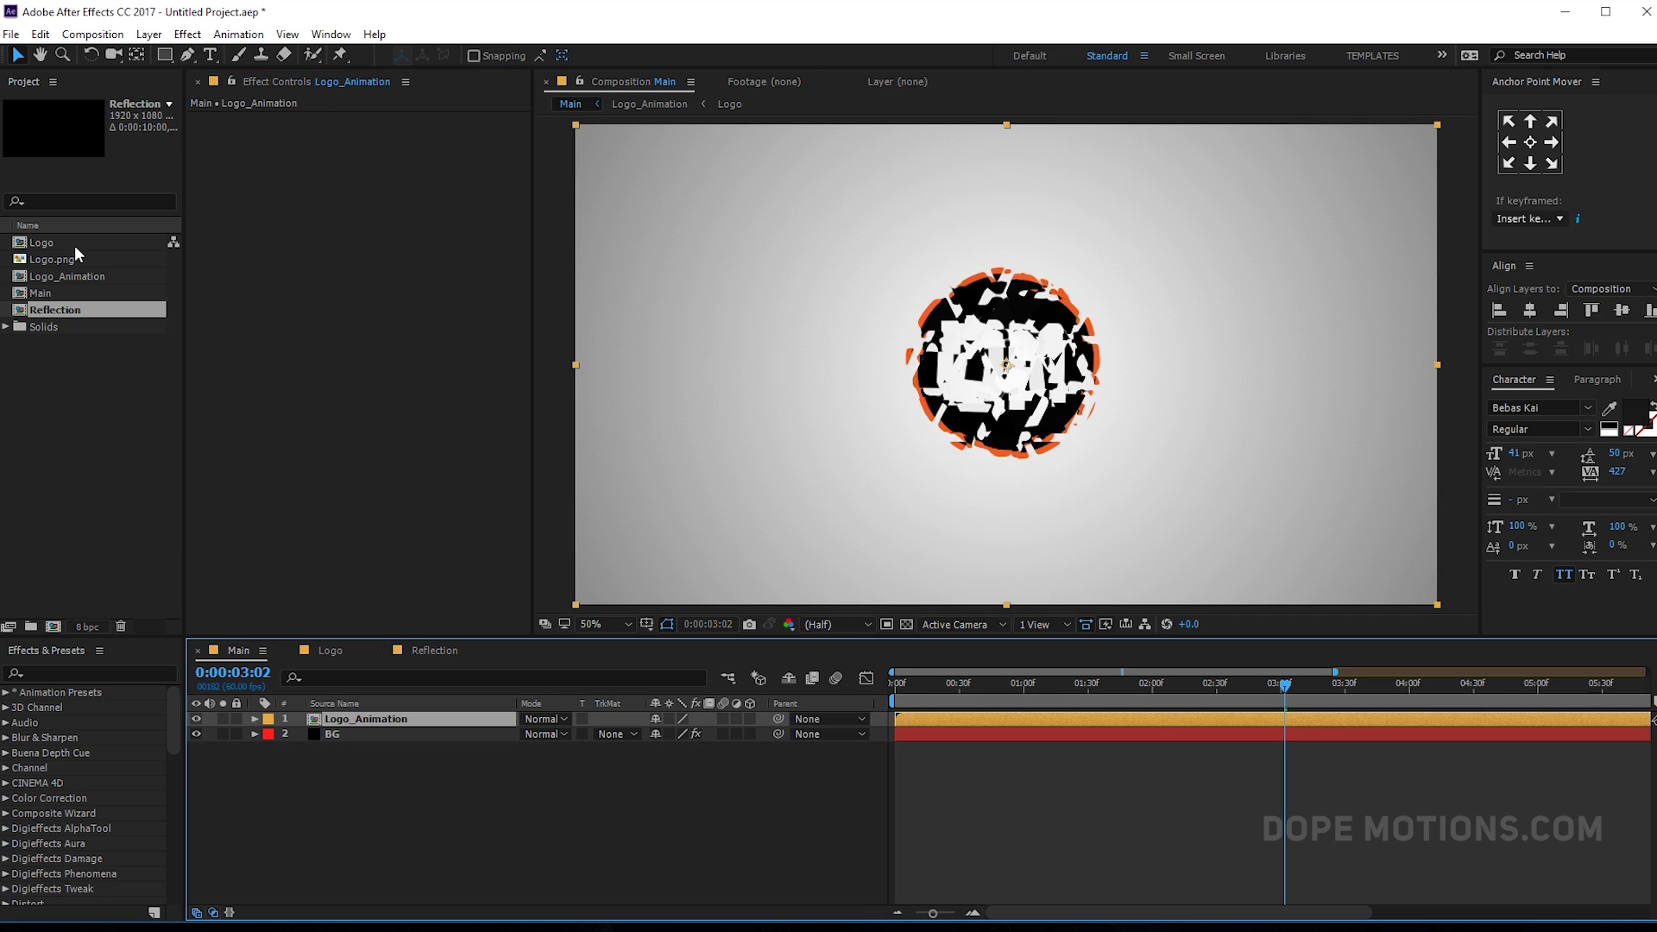
pyautogui.moveTo(53, 311); pyautogui.dragTo(354, 713)
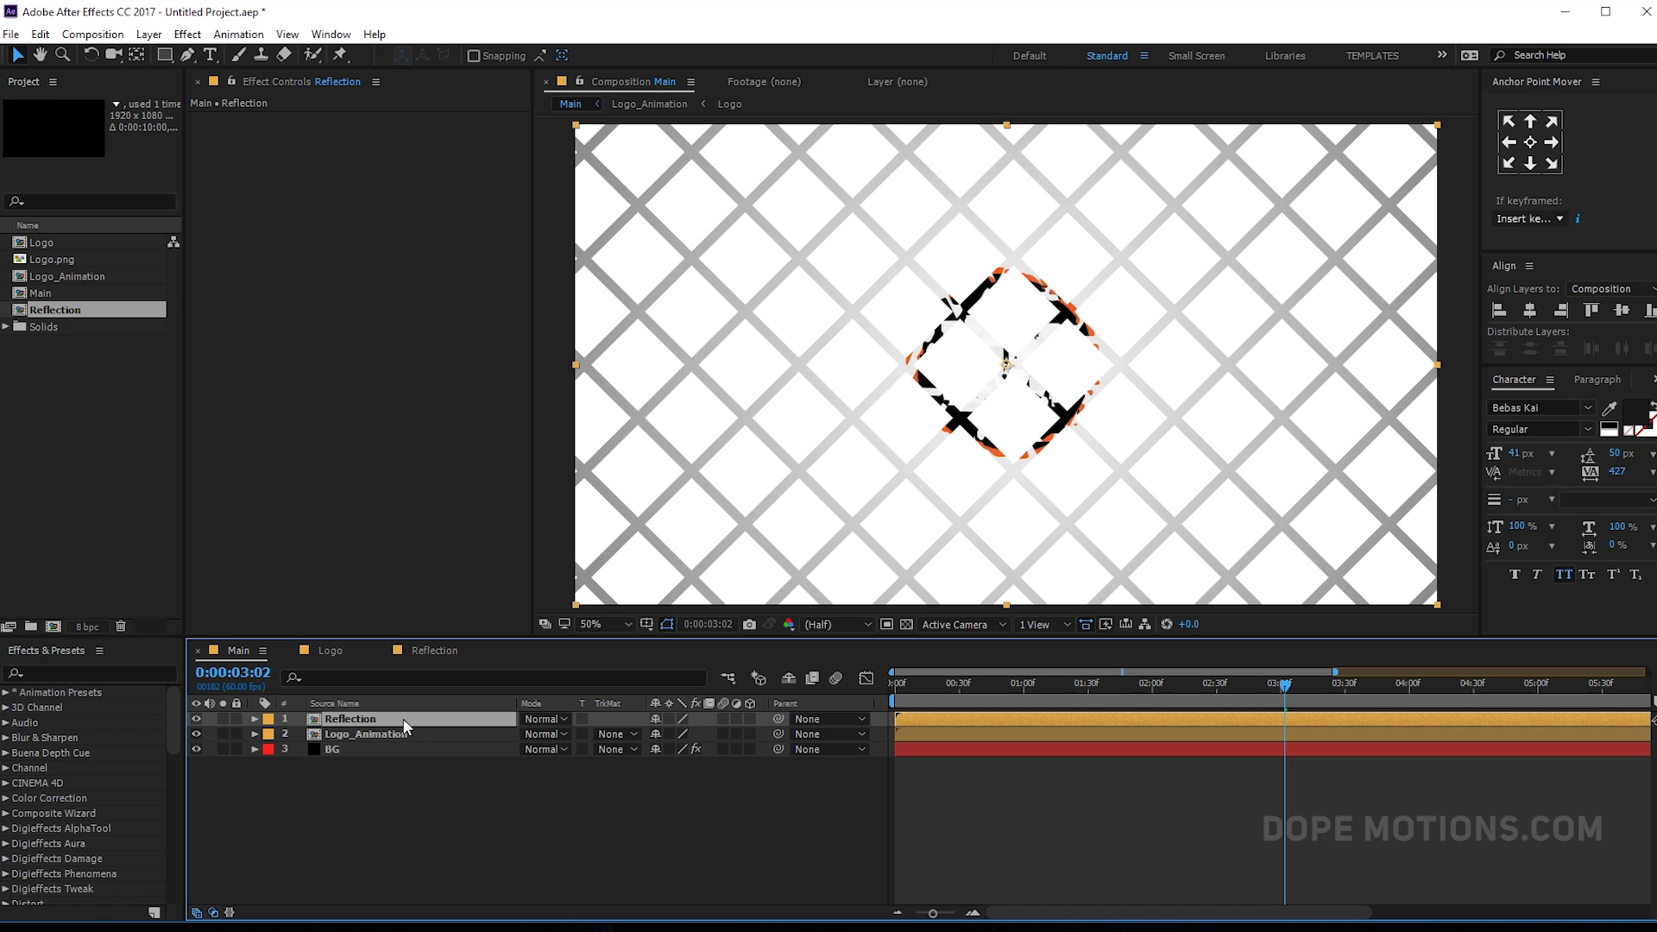
pyautogui.hotkey('ctrl', 'space')
pyautogui.write('tur')
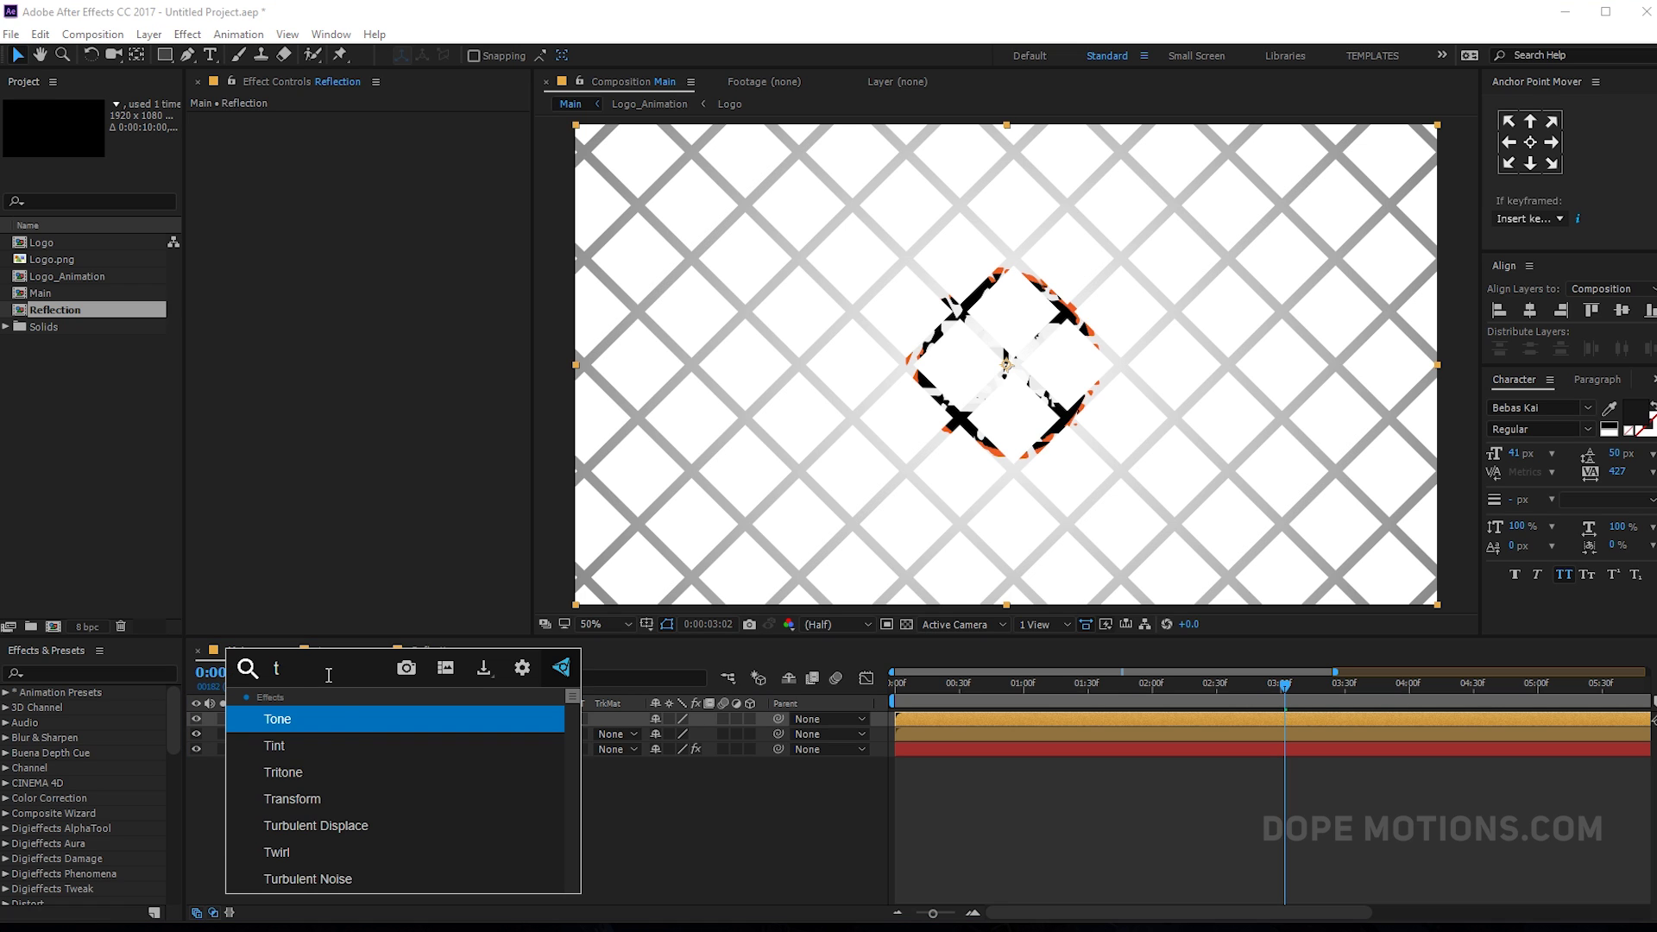
pyautogui.click(336, 722)
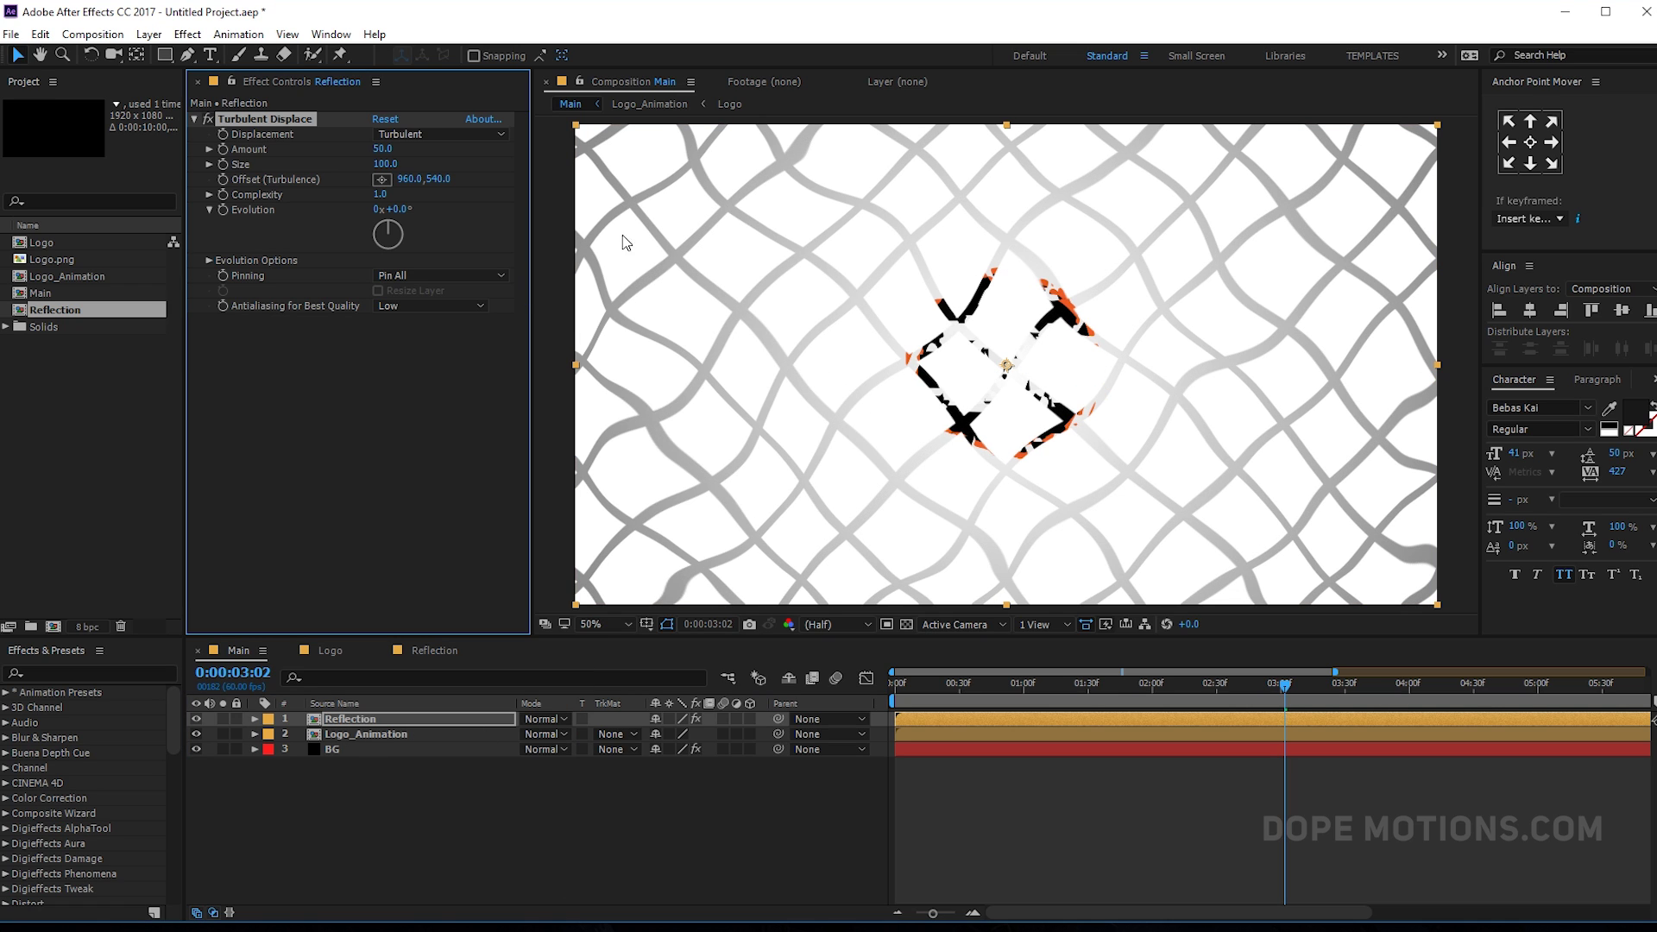
pyautogui.moveTo(382, 149); pyautogui.dragTo(349, 152)
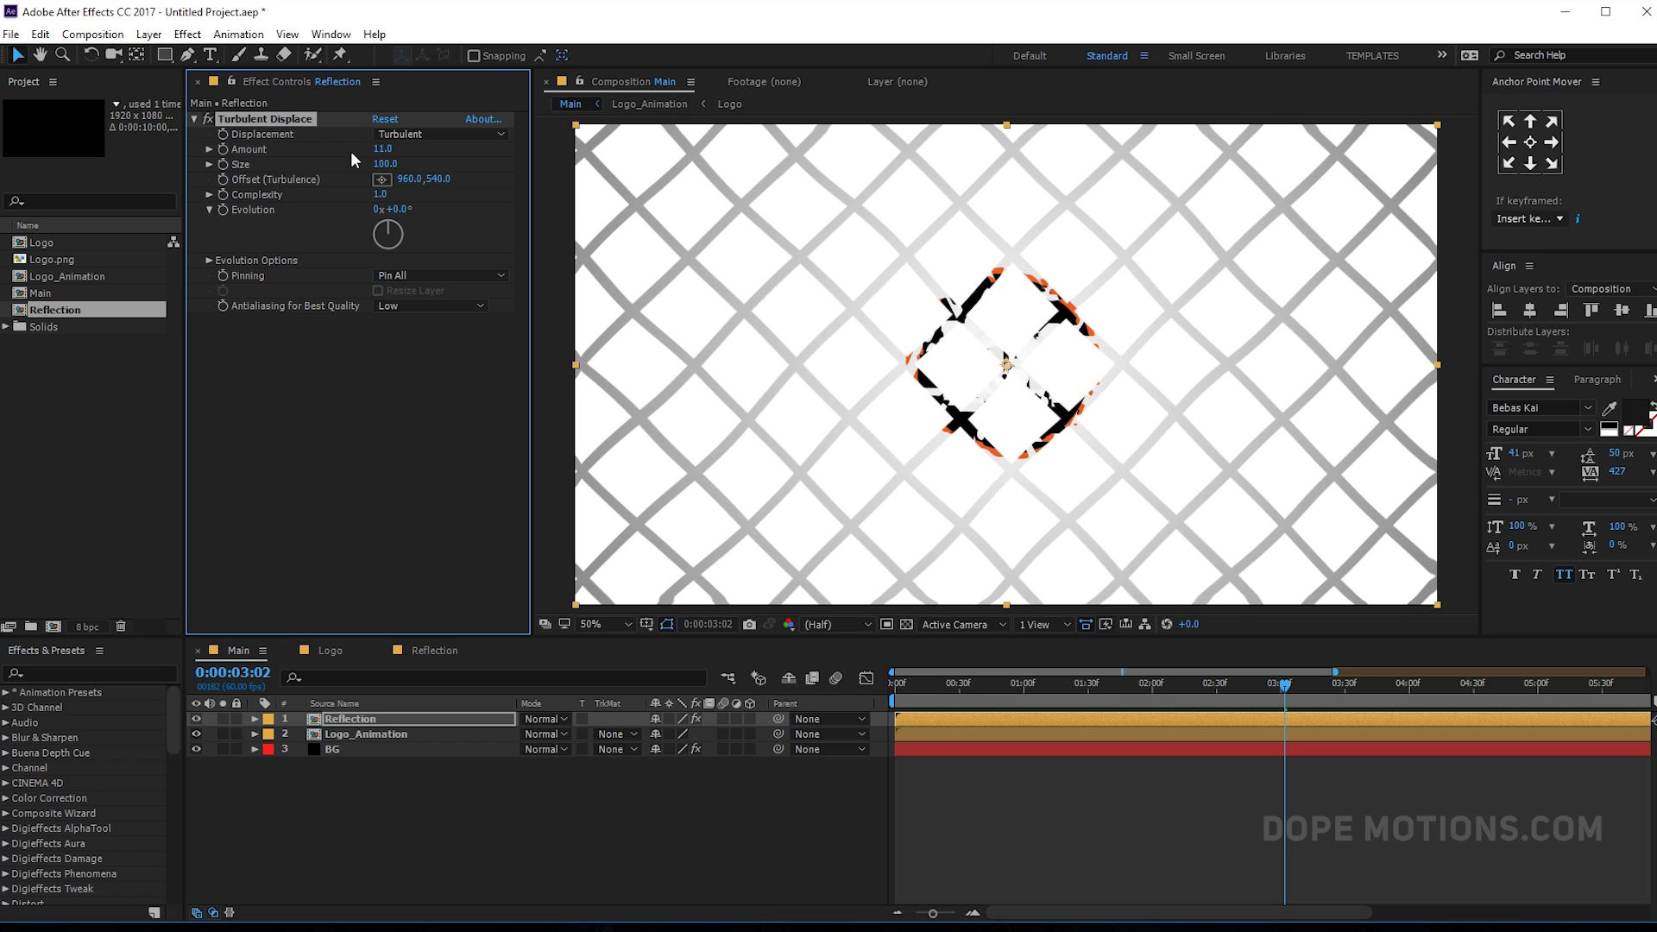
# - Open the Reflection comp, select HDRI and try out the second blinds' stripe settings
pyautogui.doubleClick(345, 720)
pyautogui.click(346, 723)
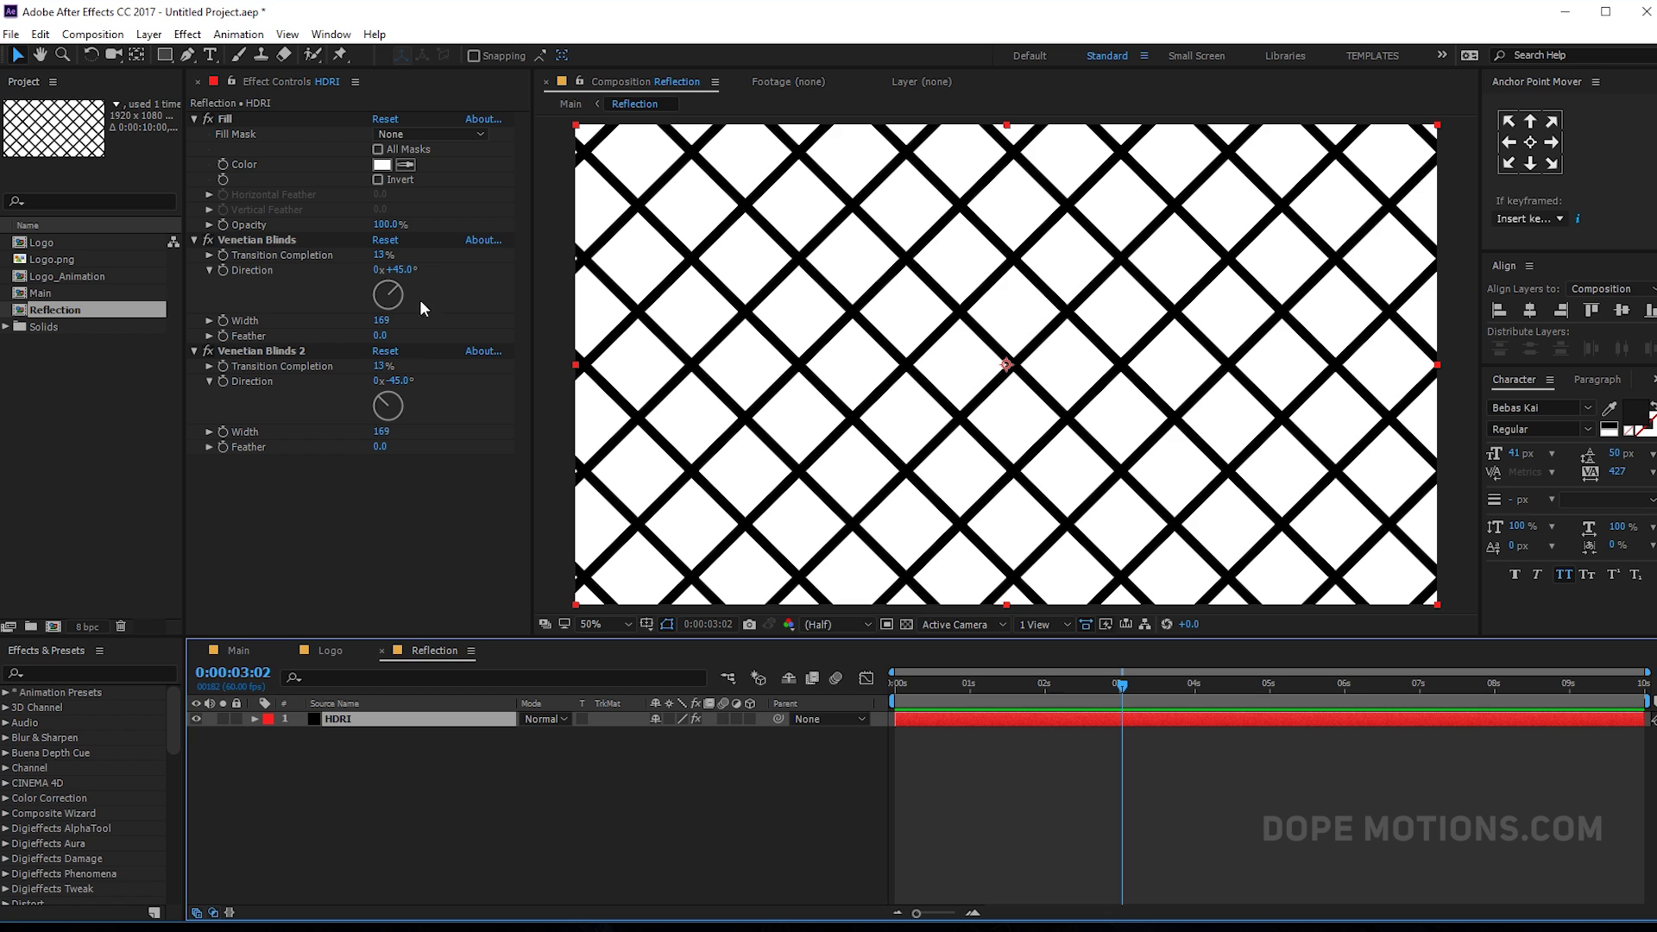
pyautogui.moveTo(377, 366); pyautogui.dragTo(390, 366)
pyautogui.click(384, 366)
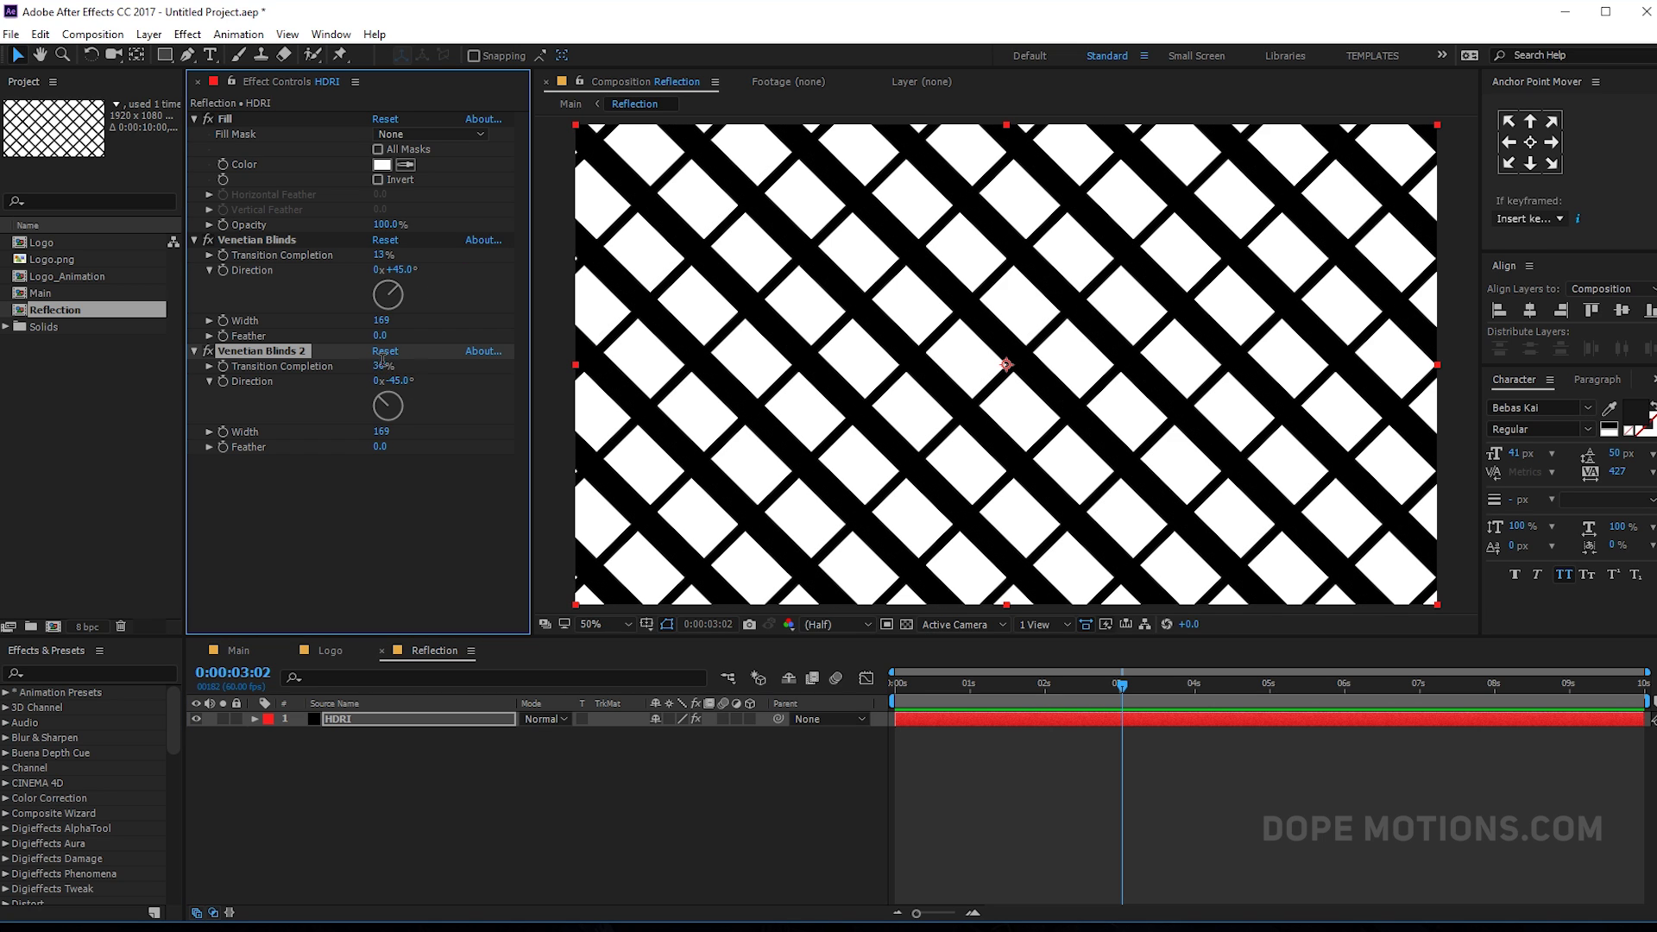
pyautogui.moveTo(381, 431); pyautogui.dragTo(405, 433)
pyautogui.rightClick(405, 433)
pyautogui.click(337, 546)
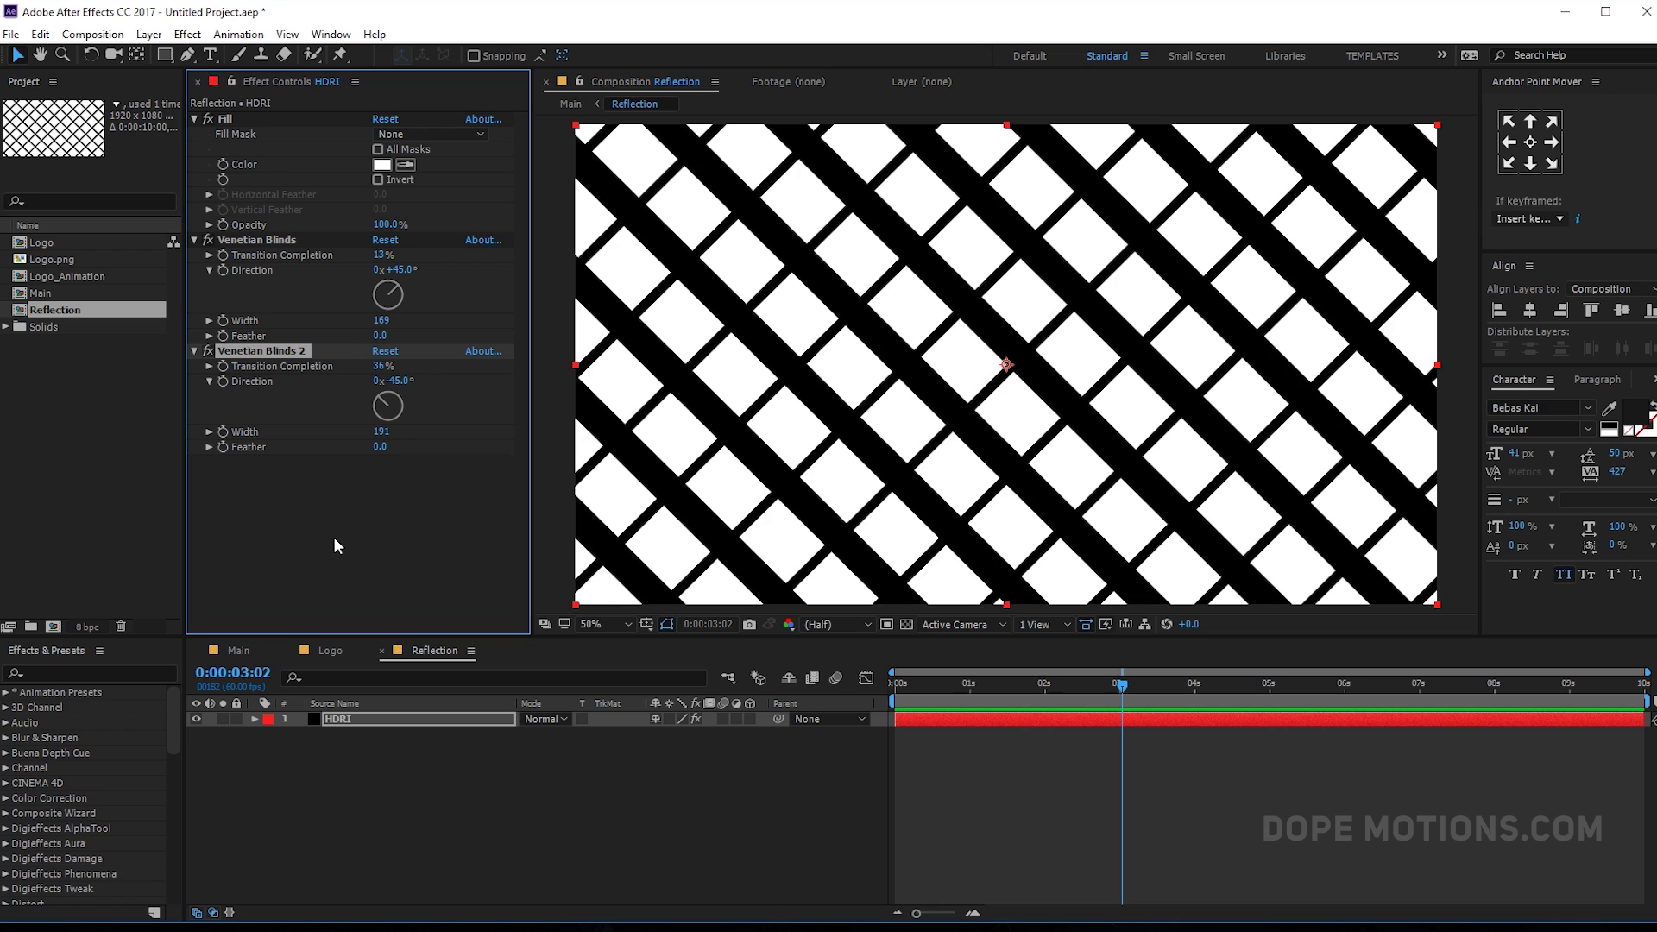
pyautogui.hotkey('ctrl', 'z')
pyautogui.hotkey('ctrl', 'z')
pyautogui.moveTo(380, 432); pyautogui.dragTo(328, 445)
pyautogui.rightClick(328, 444)
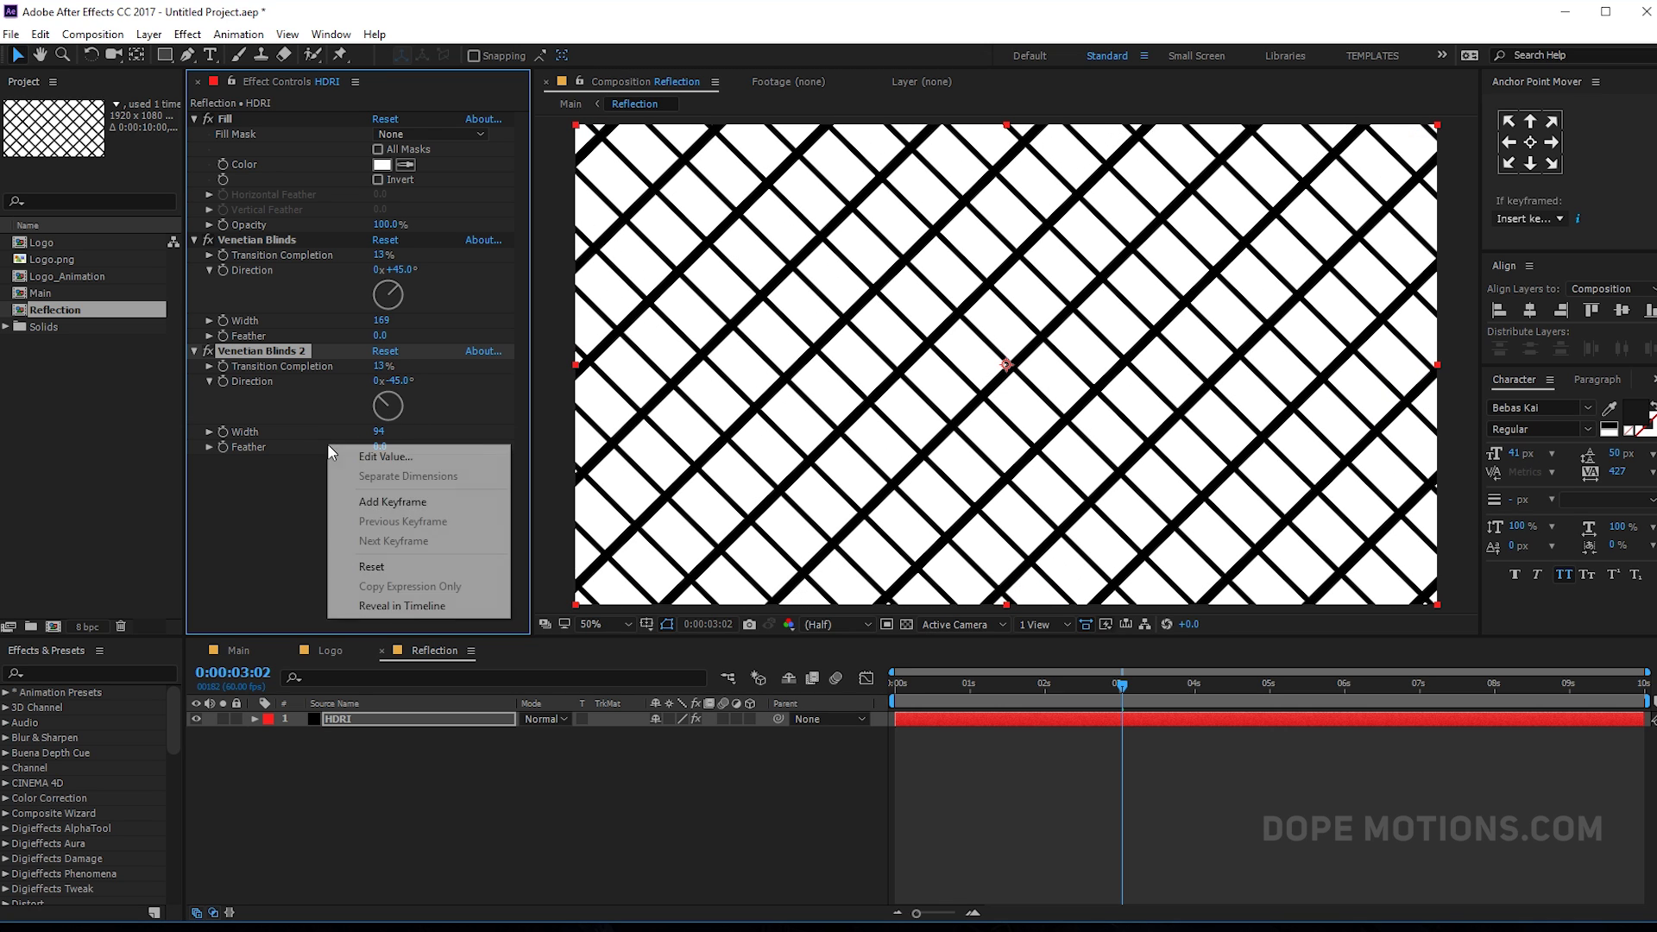
pyautogui.click(272, 504)
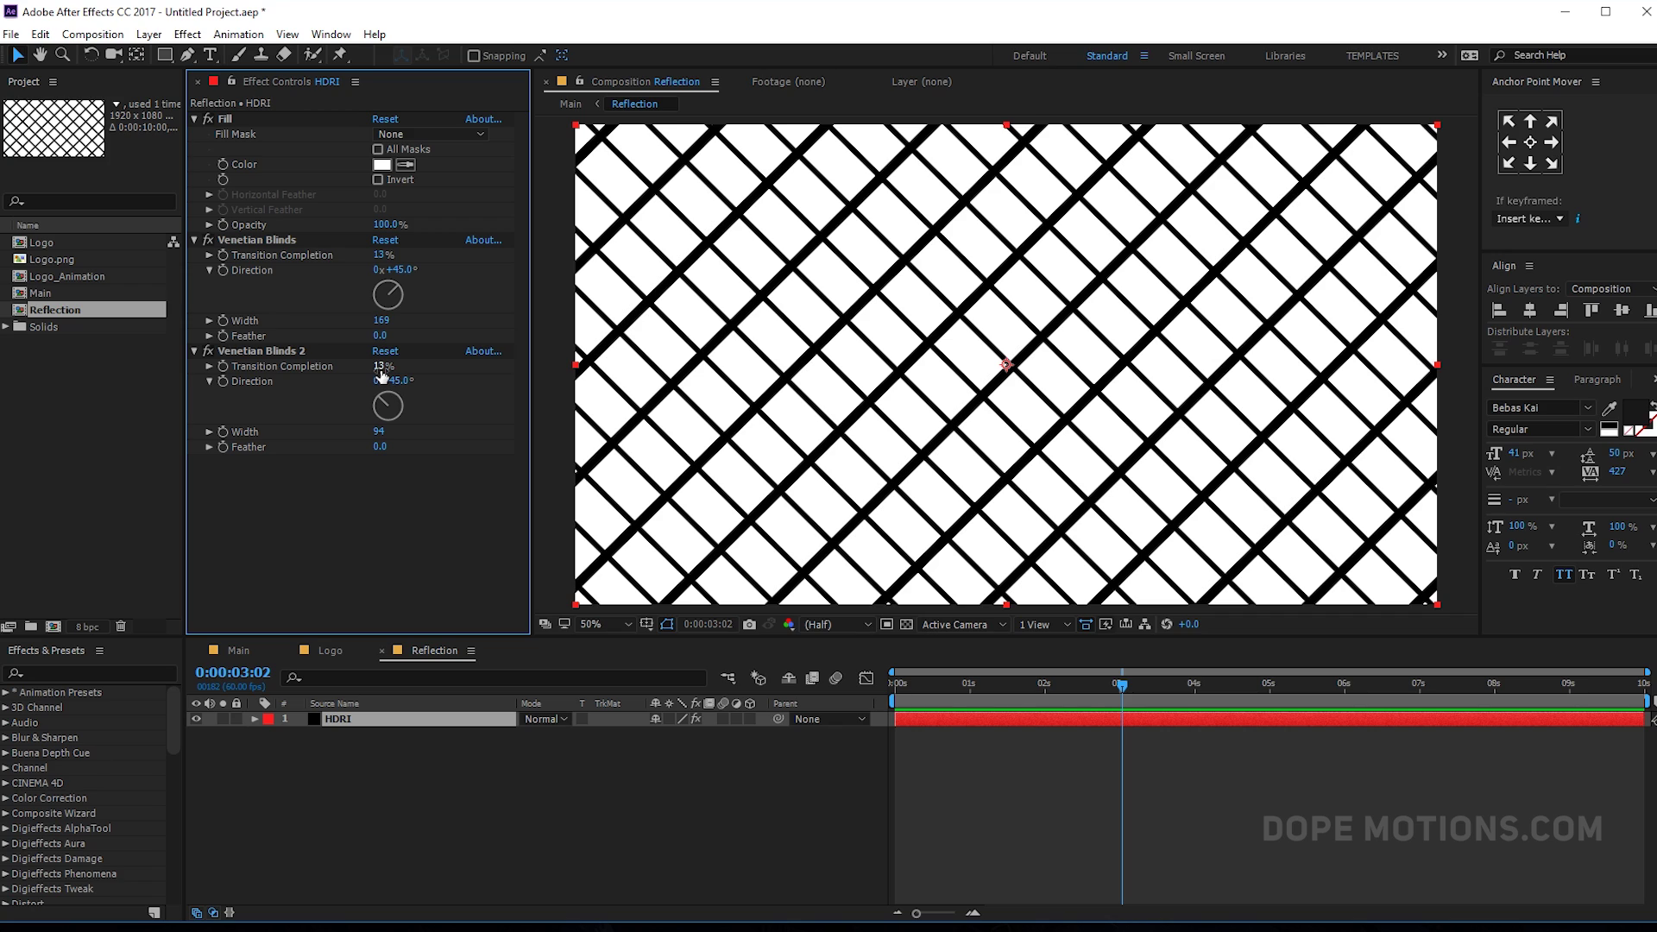
# - Set both Venetian Blinds widths to 95 and return to the Main composition
pyautogui.click(379, 431)
pyautogui.write('95')
pyautogui.click(375, 522)
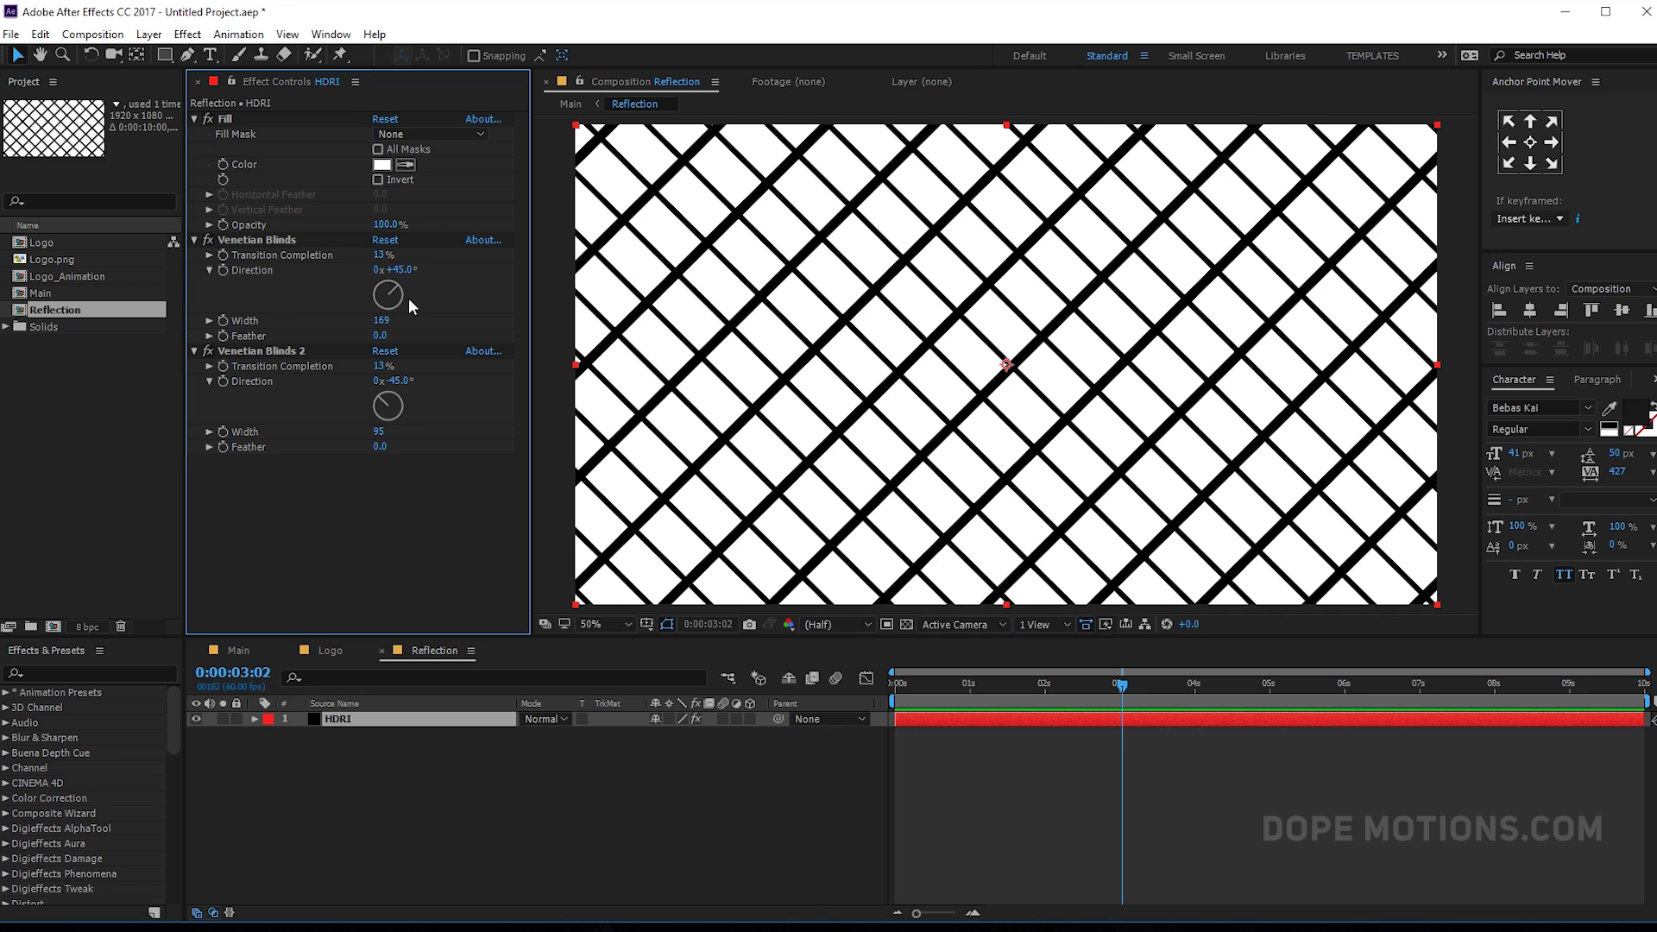
pyautogui.click(381, 321)
pyautogui.write('95')
pyautogui.click(400, 513)
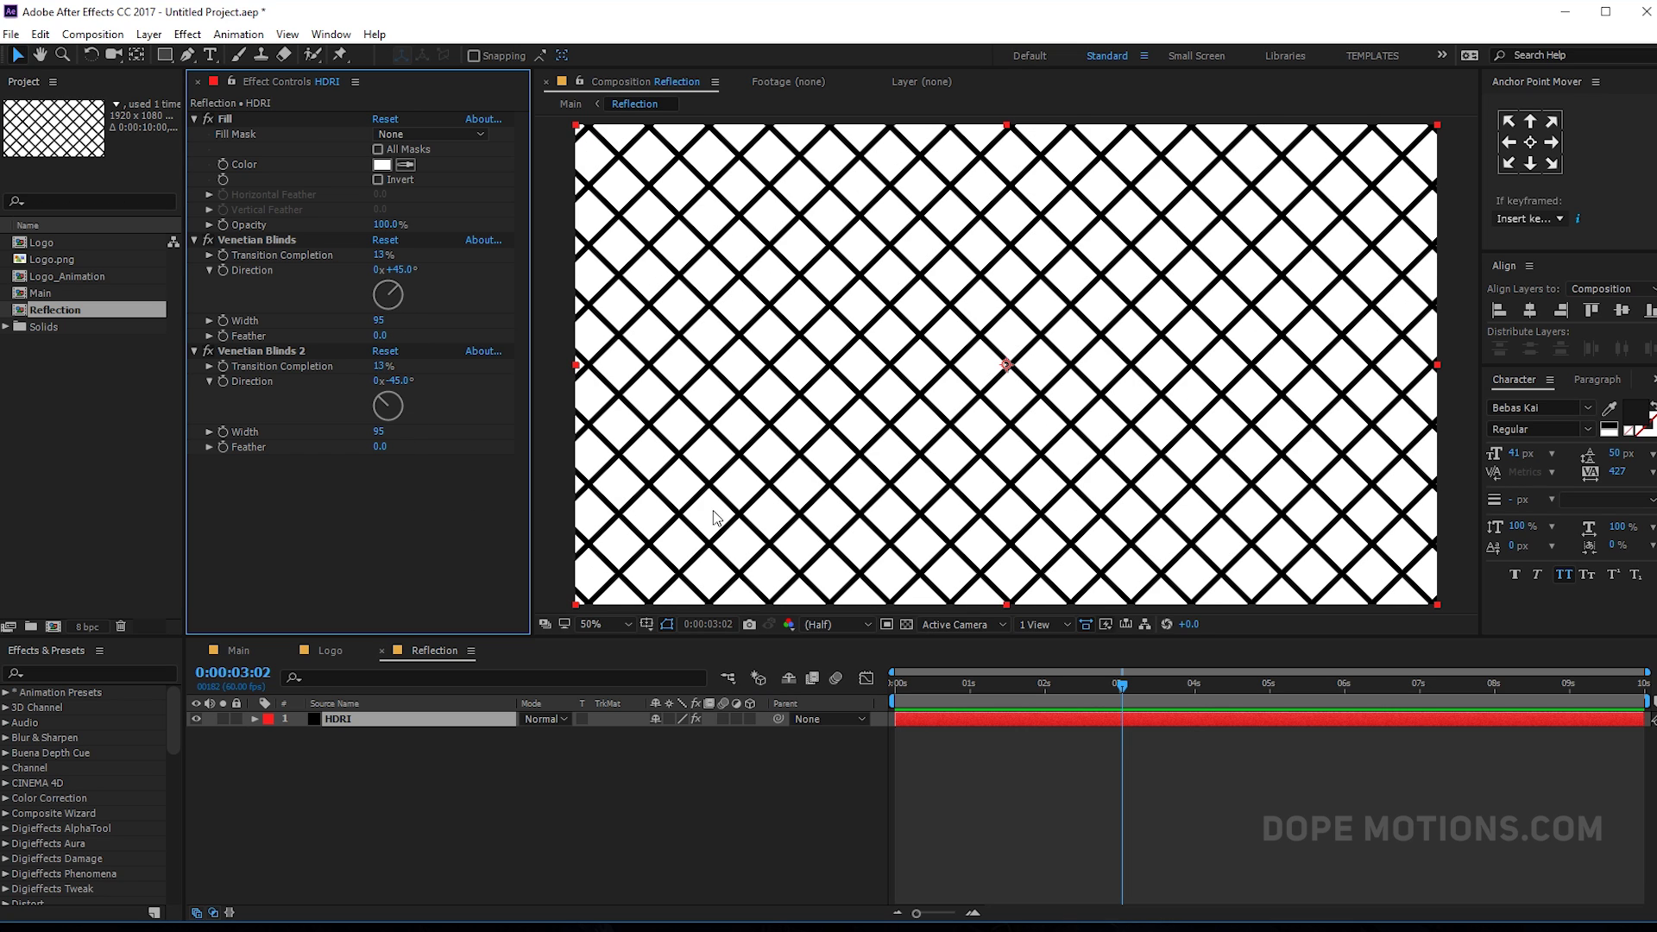
pyautogui.click(239, 649)
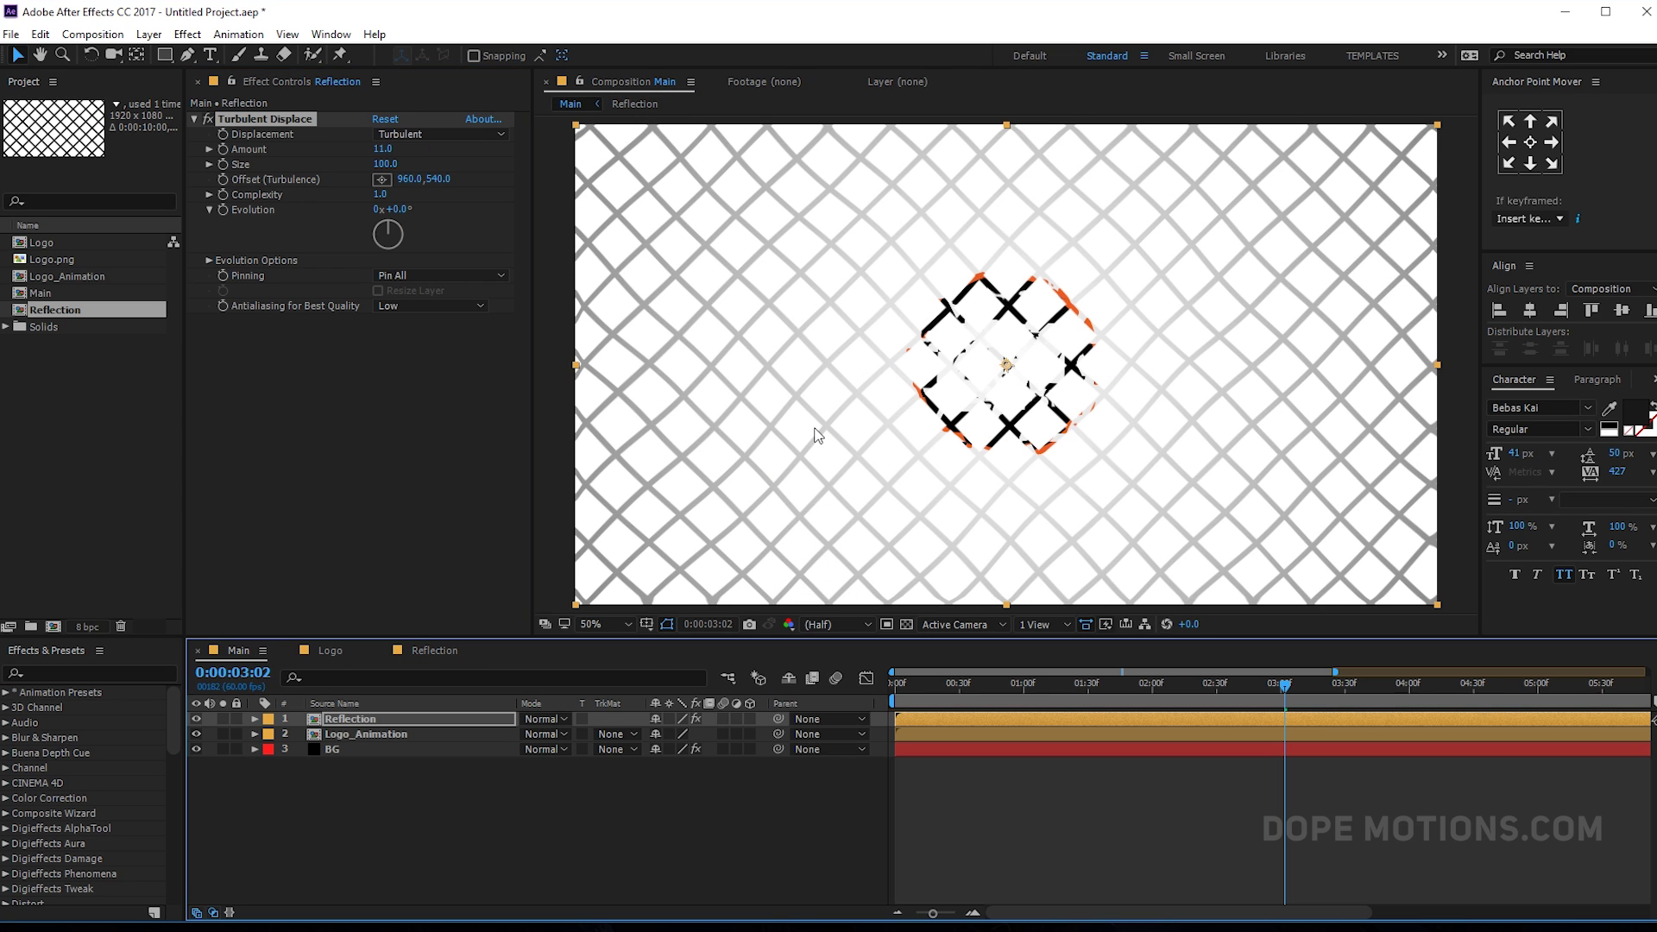
# - Save the project as 01.aep and set Reflection's Turbulent Displace to Amount 50, Size 25
pyautogui.hotkey('ctrl', 's')
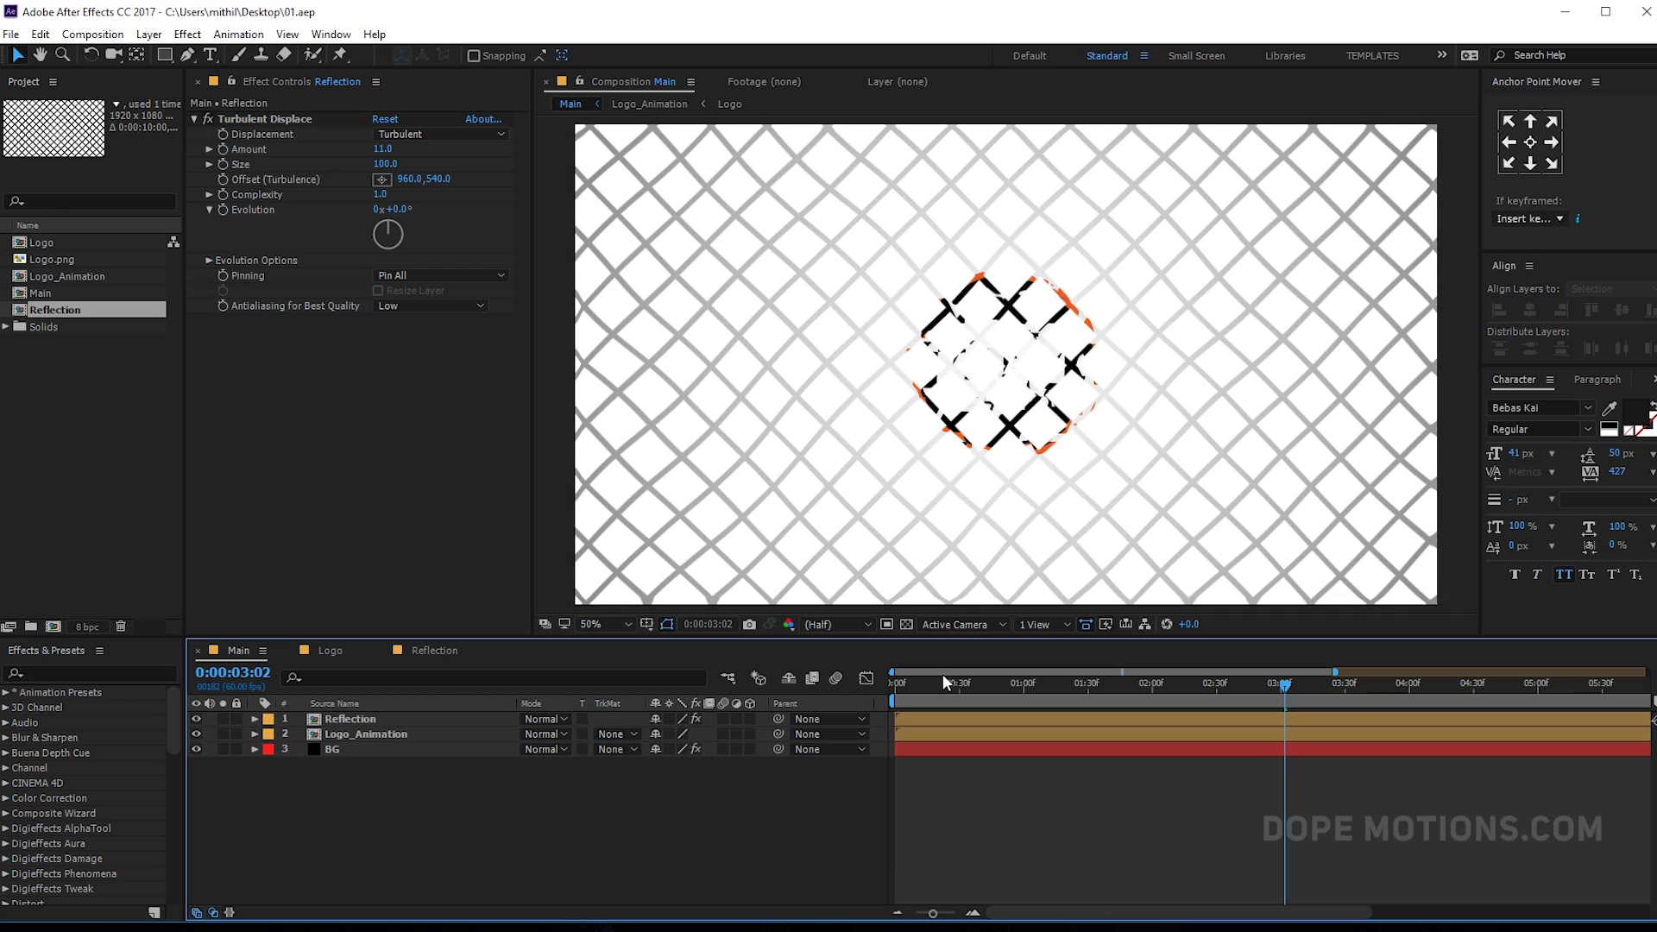
pyautogui.click(352, 719)
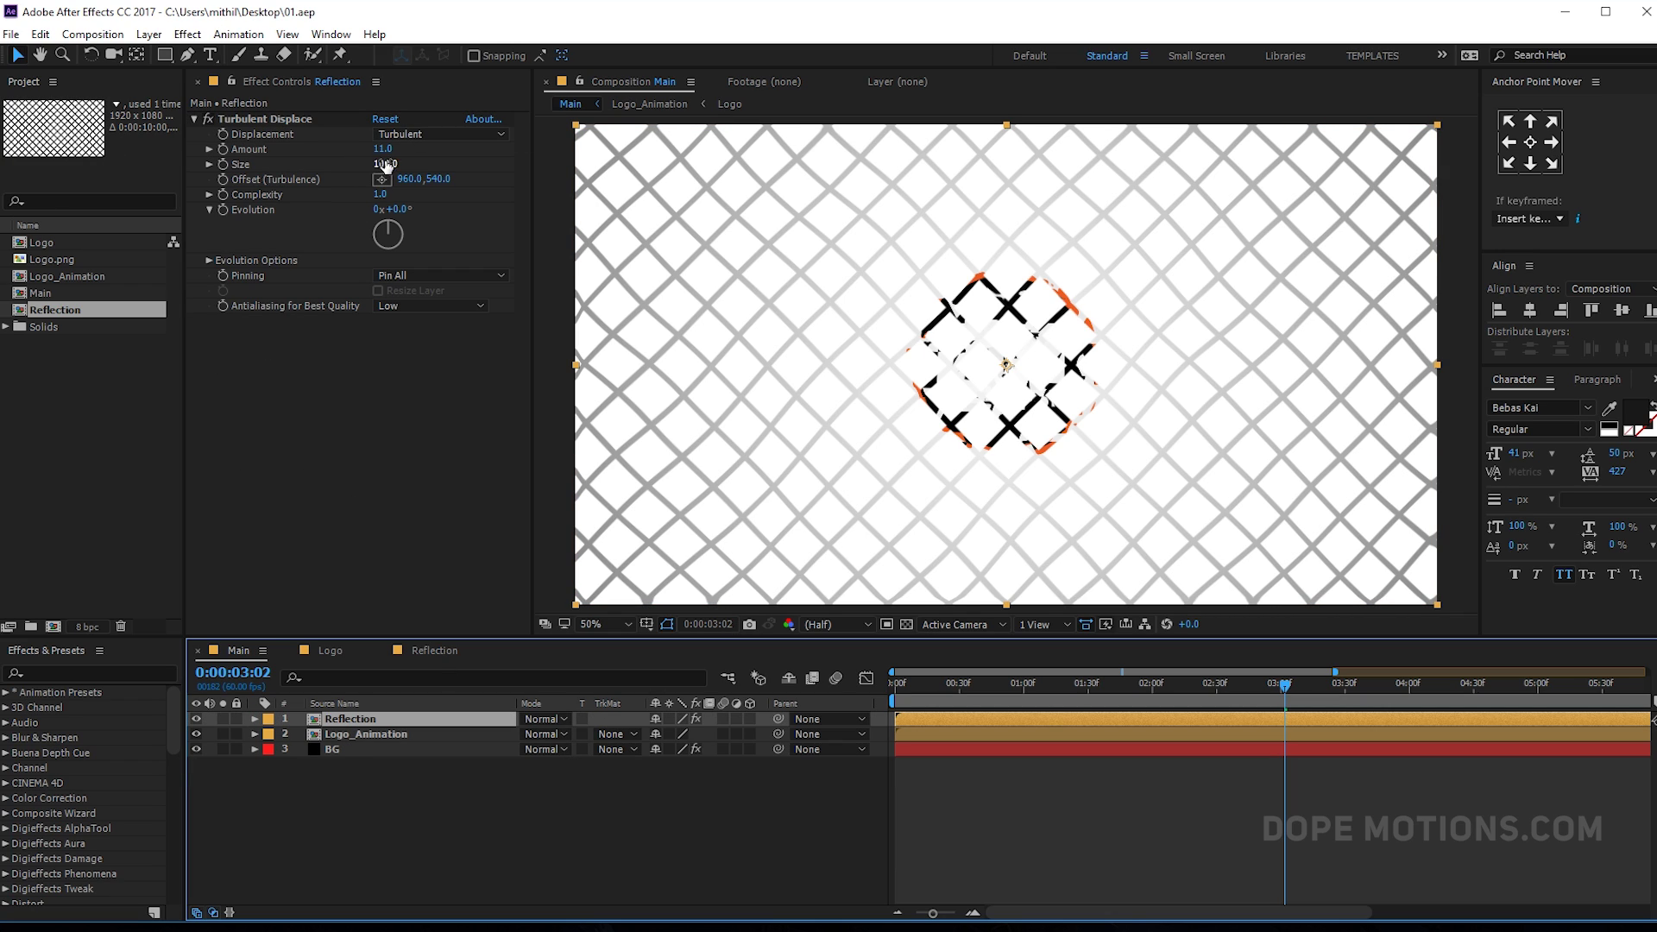
pyautogui.click(386, 150)
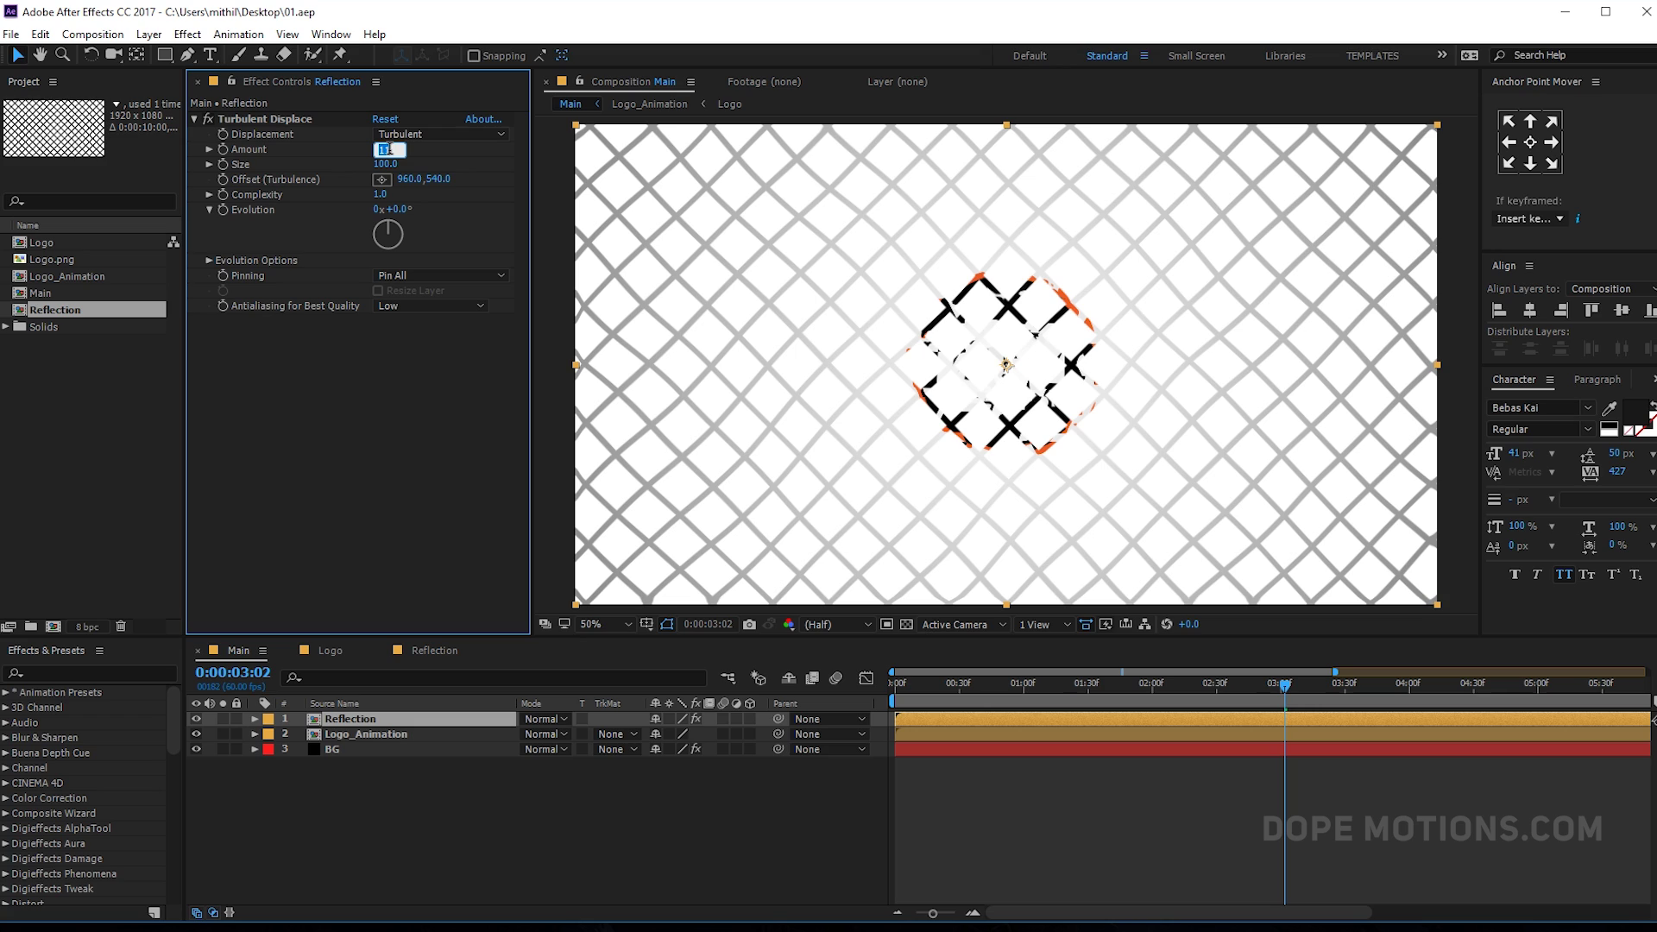
pyautogui.press('Return')
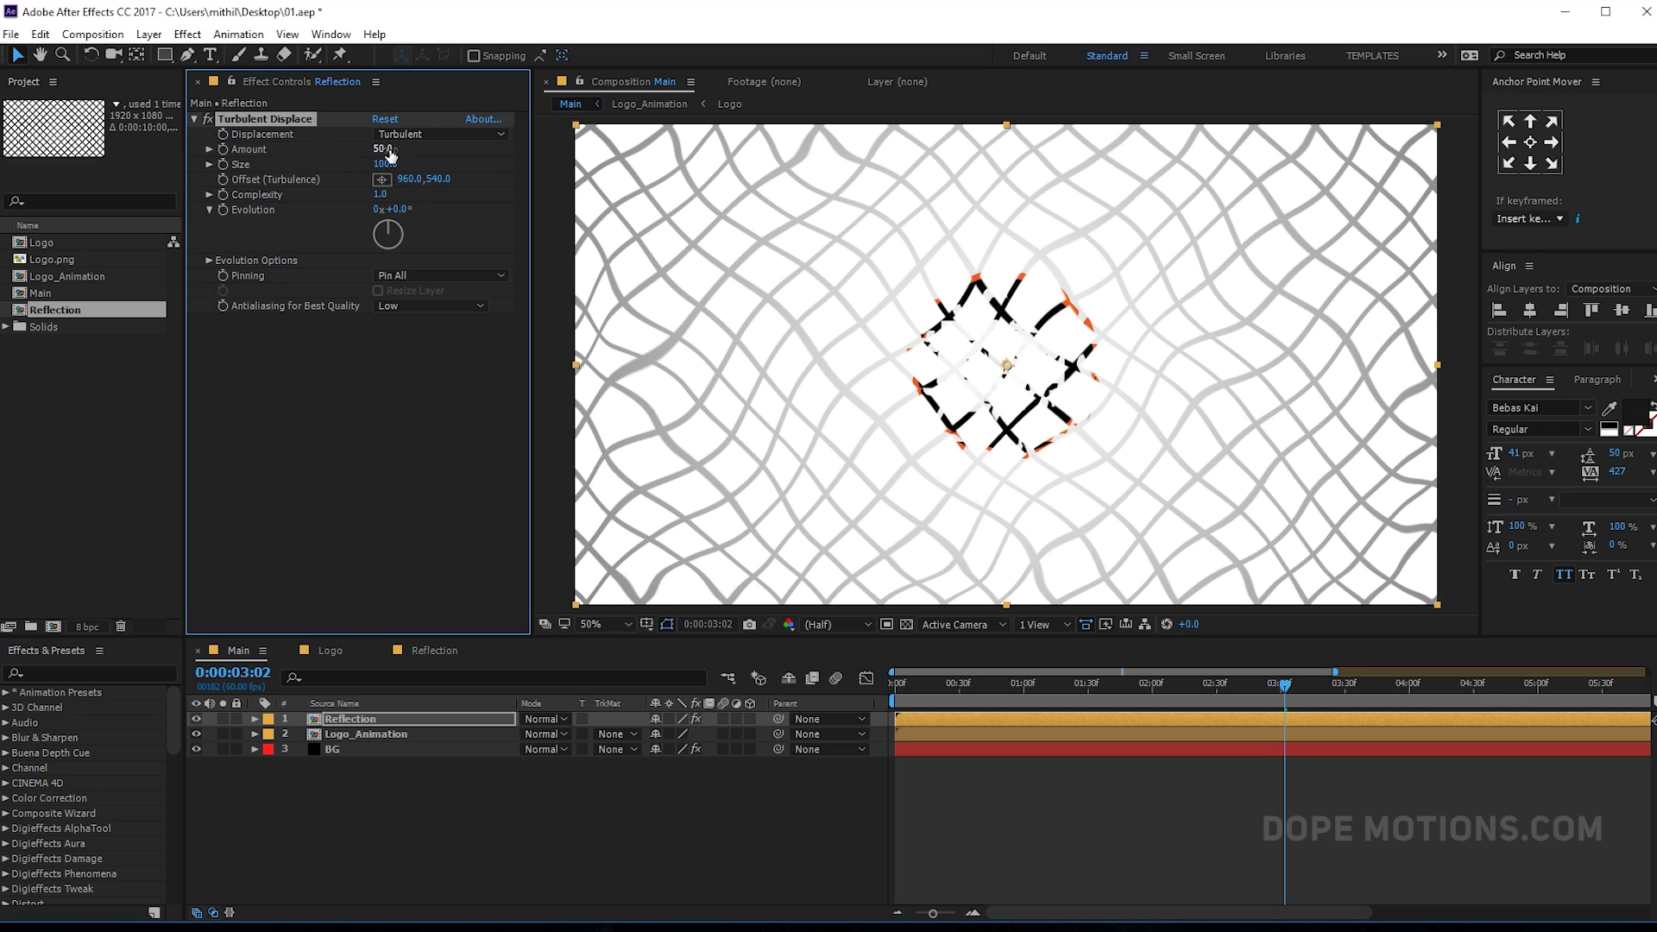
pyautogui.click(383, 163)
pyautogui.write('25')
pyautogui.press('Return')
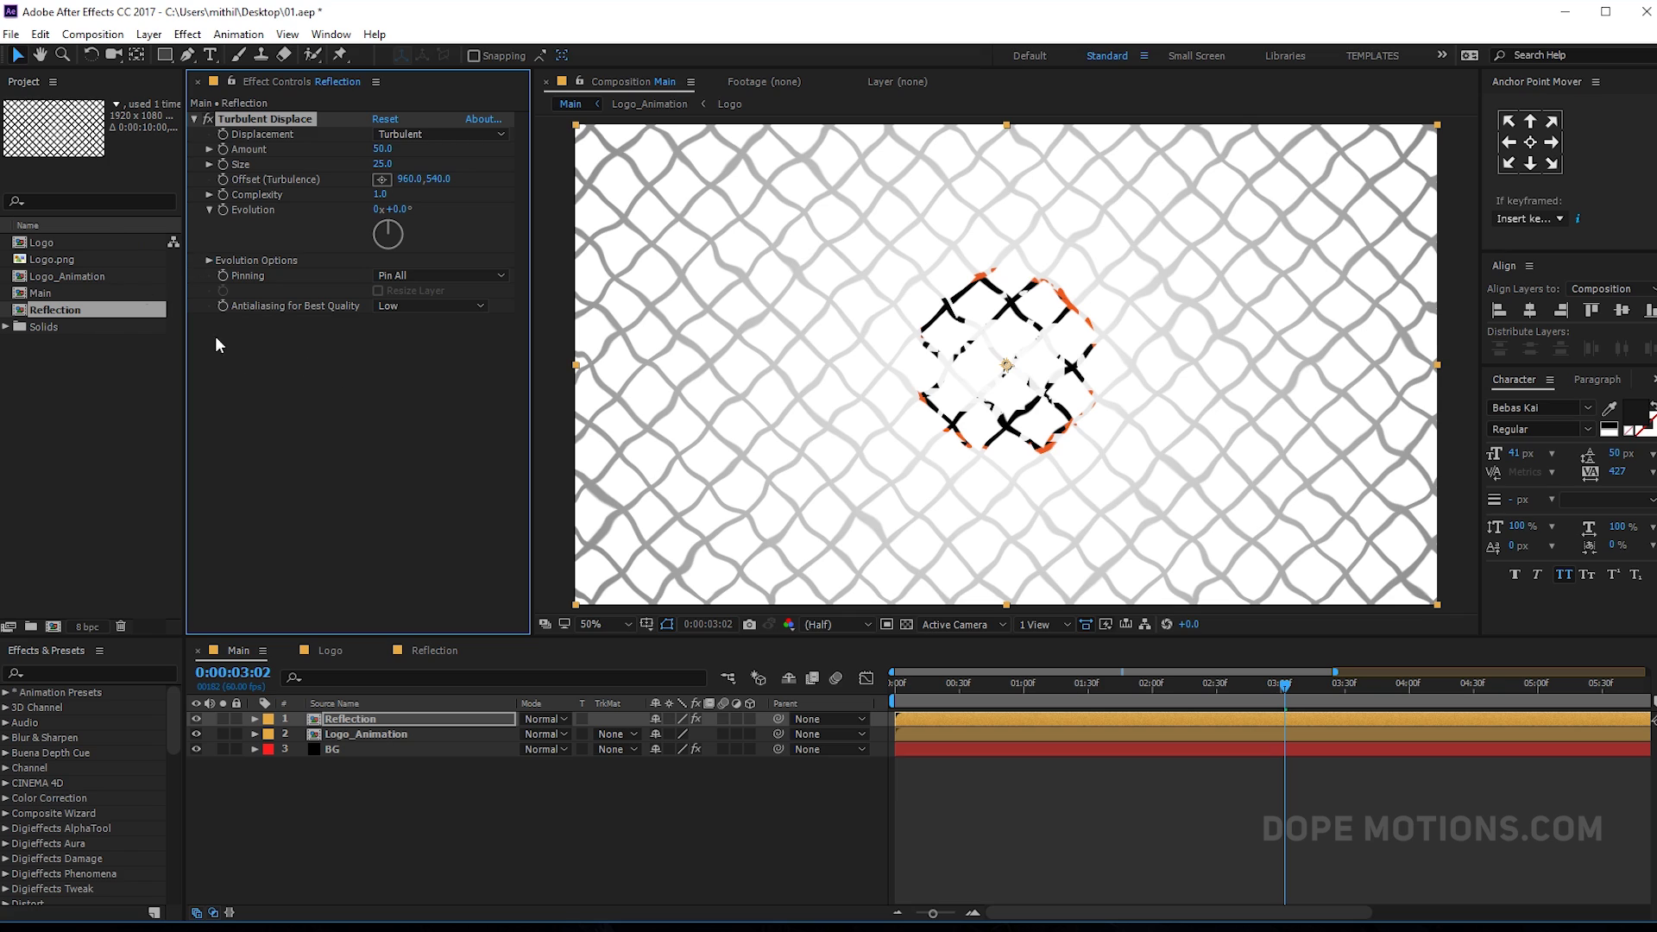
pyautogui.click(338, 719)
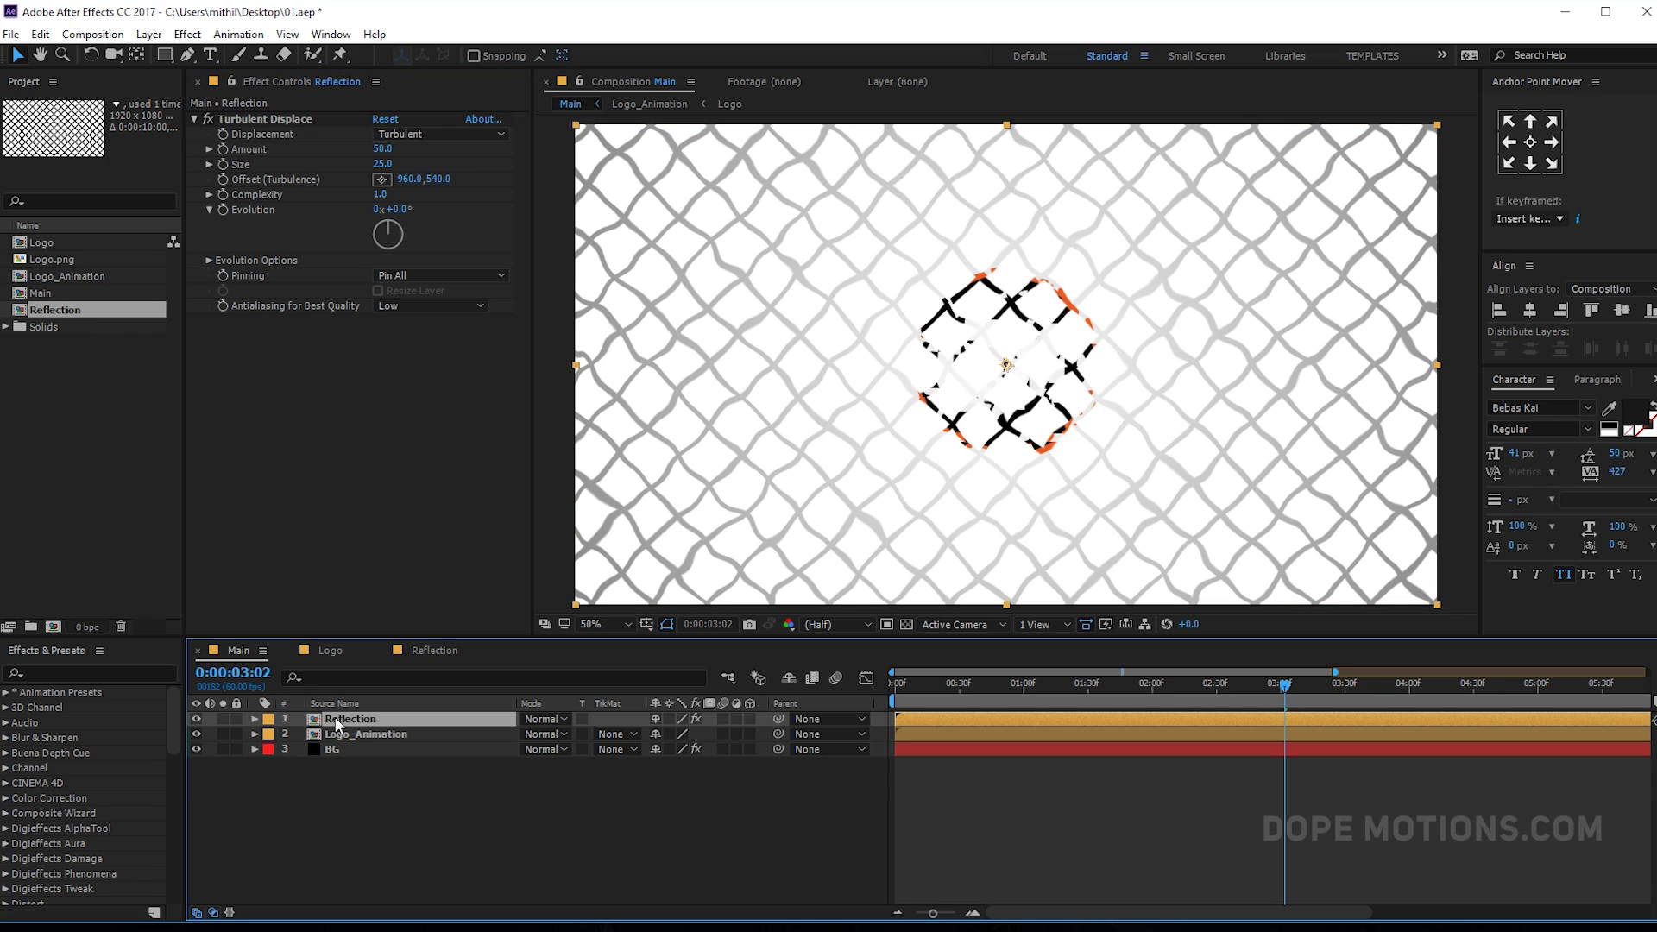
pyautogui.hotkey('ctrl', 'space')
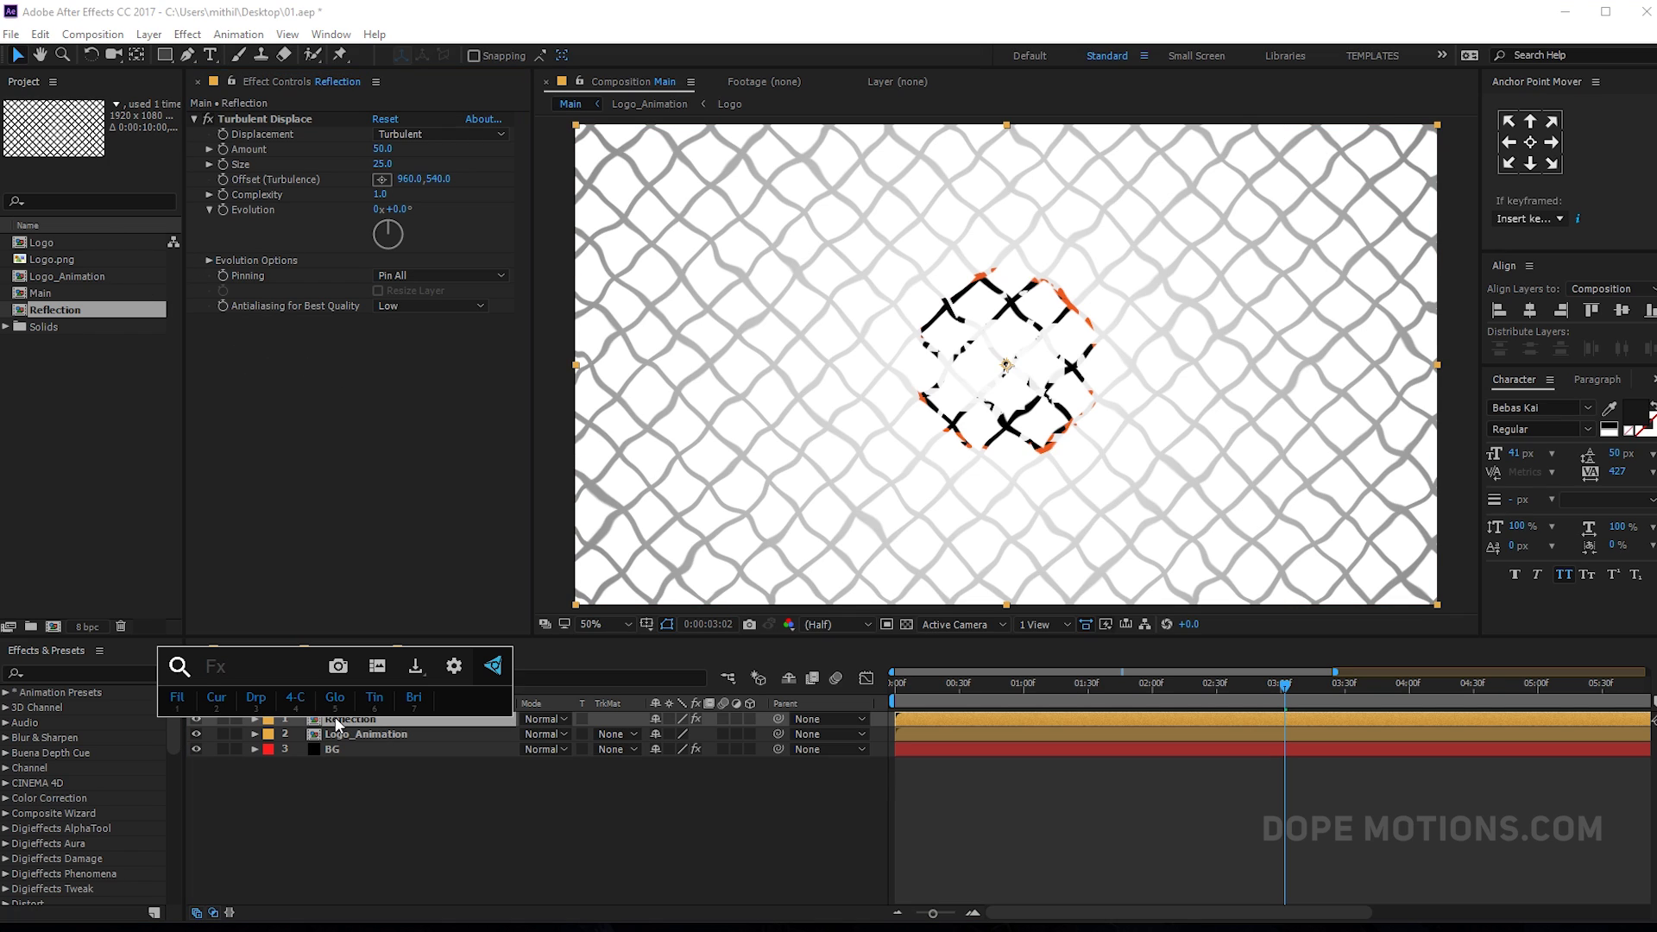
# - Apply Linear Wipe to Reflection with 48% Transition Completion and Feather 27
pyautogui.write('lin')
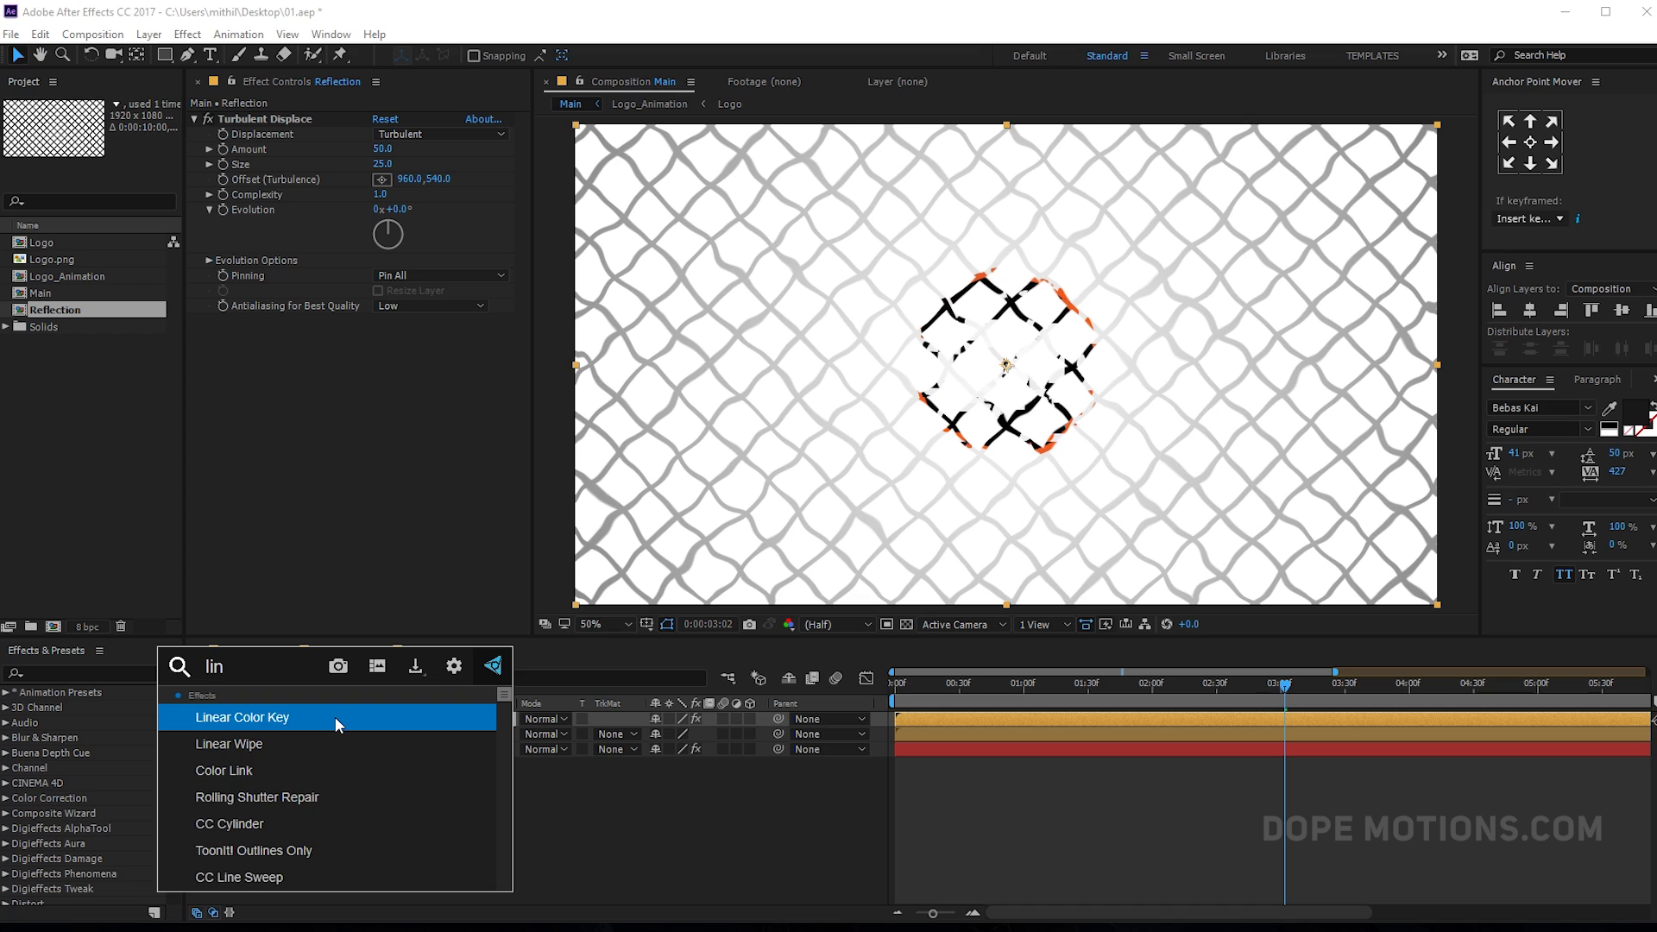
pyautogui.click(294, 743)
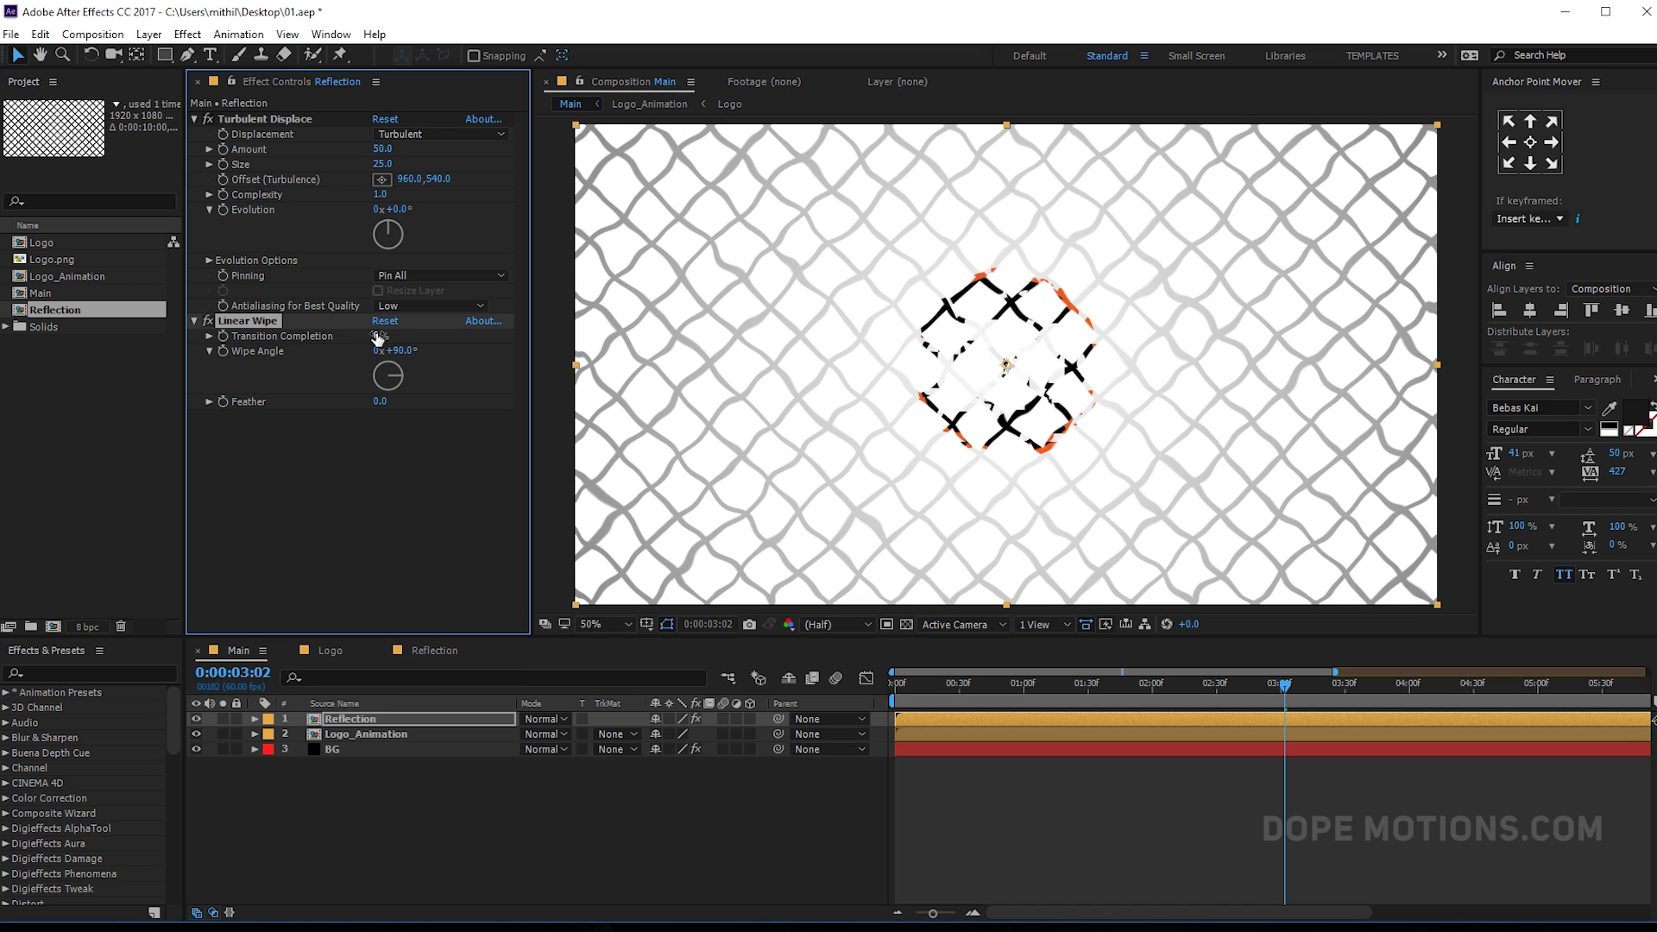
pyautogui.moveTo(377, 338); pyautogui.dragTo(419, 334)
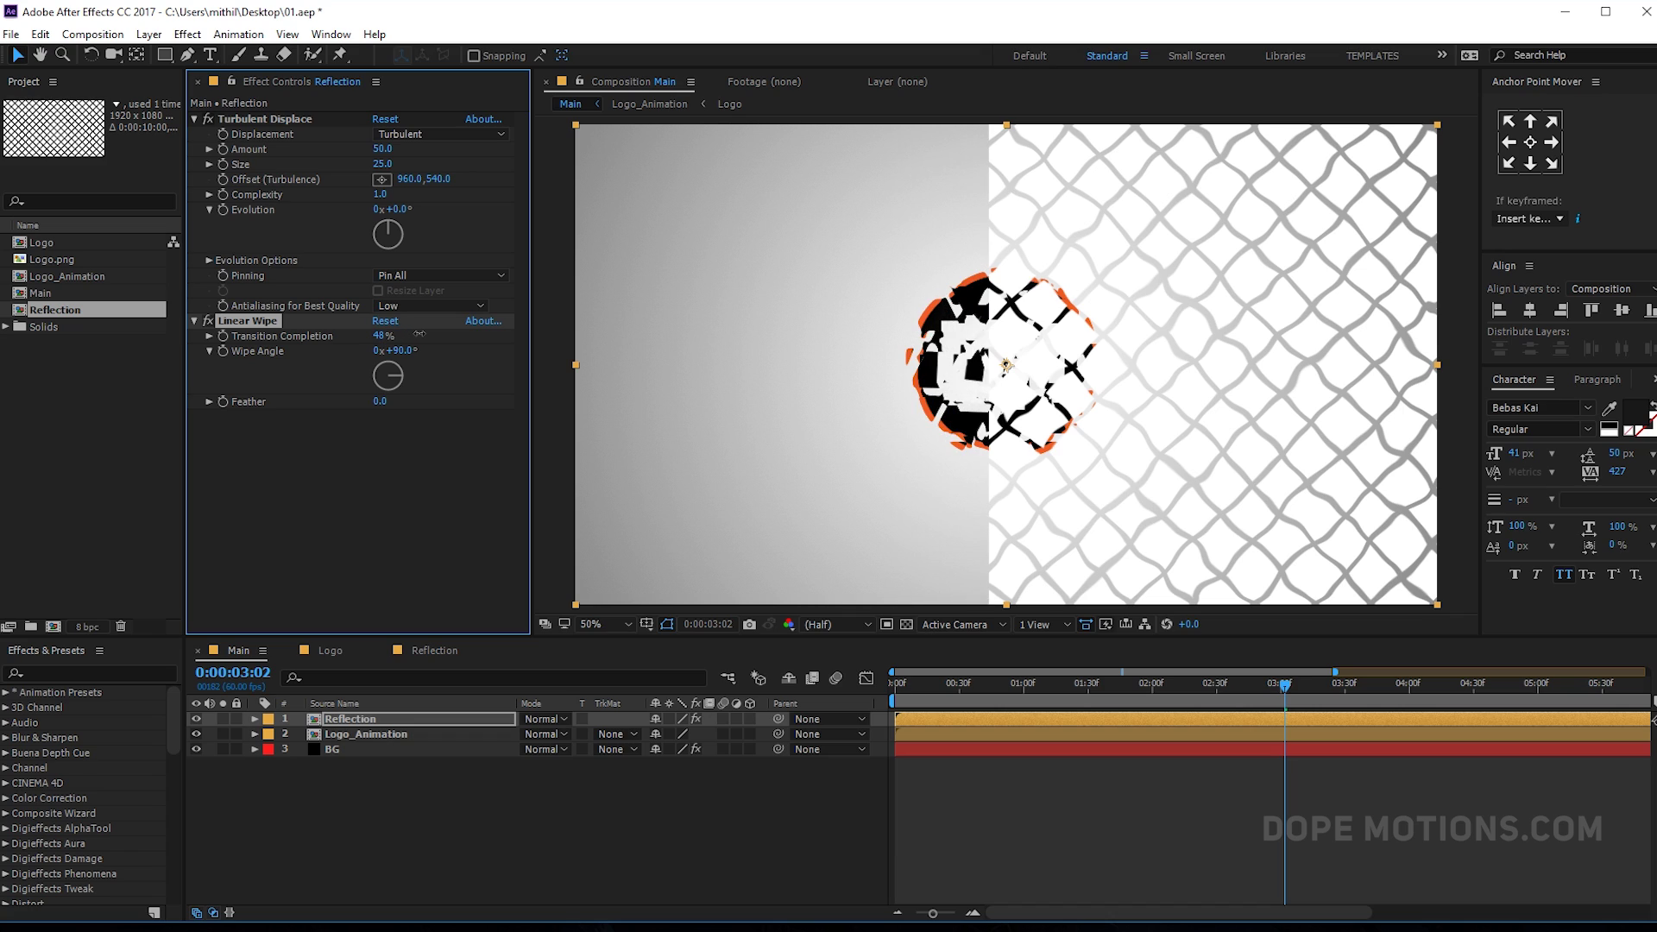
pyautogui.click(378, 403)
pyautogui.write('5')
pyautogui.press('Return')
pyautogui.moveTo(380, 403); pyautogui.dragTo(402, 401)
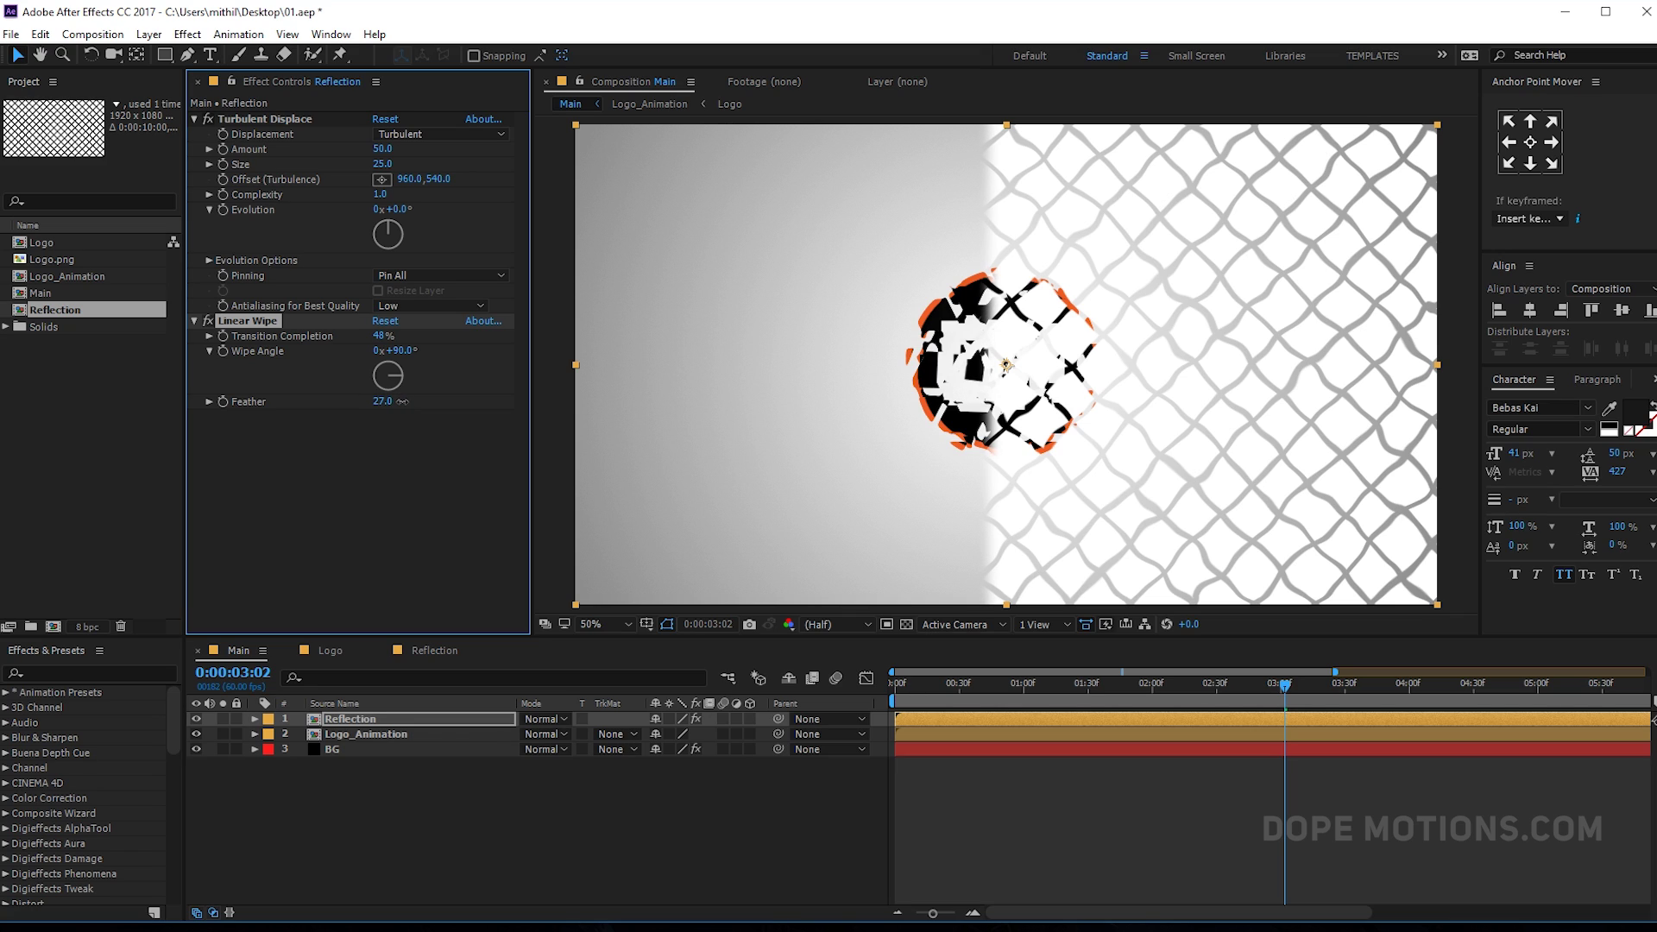
pyautogui.click(359, 718)
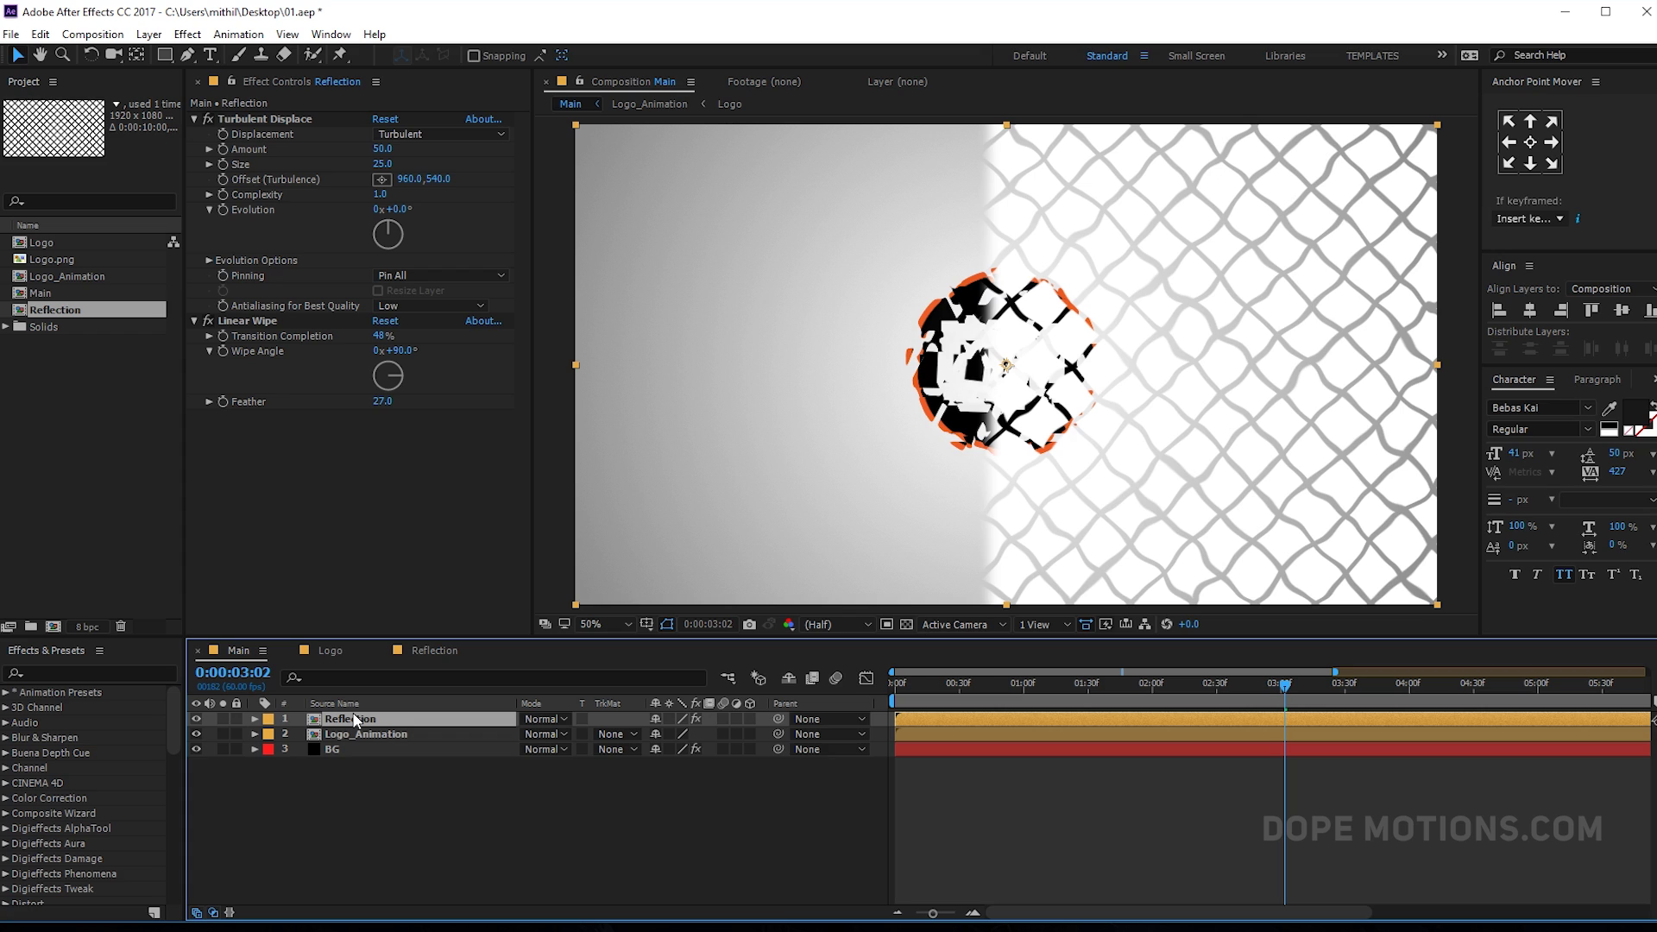
pyautogui.hotkey('ctrl', 'space')
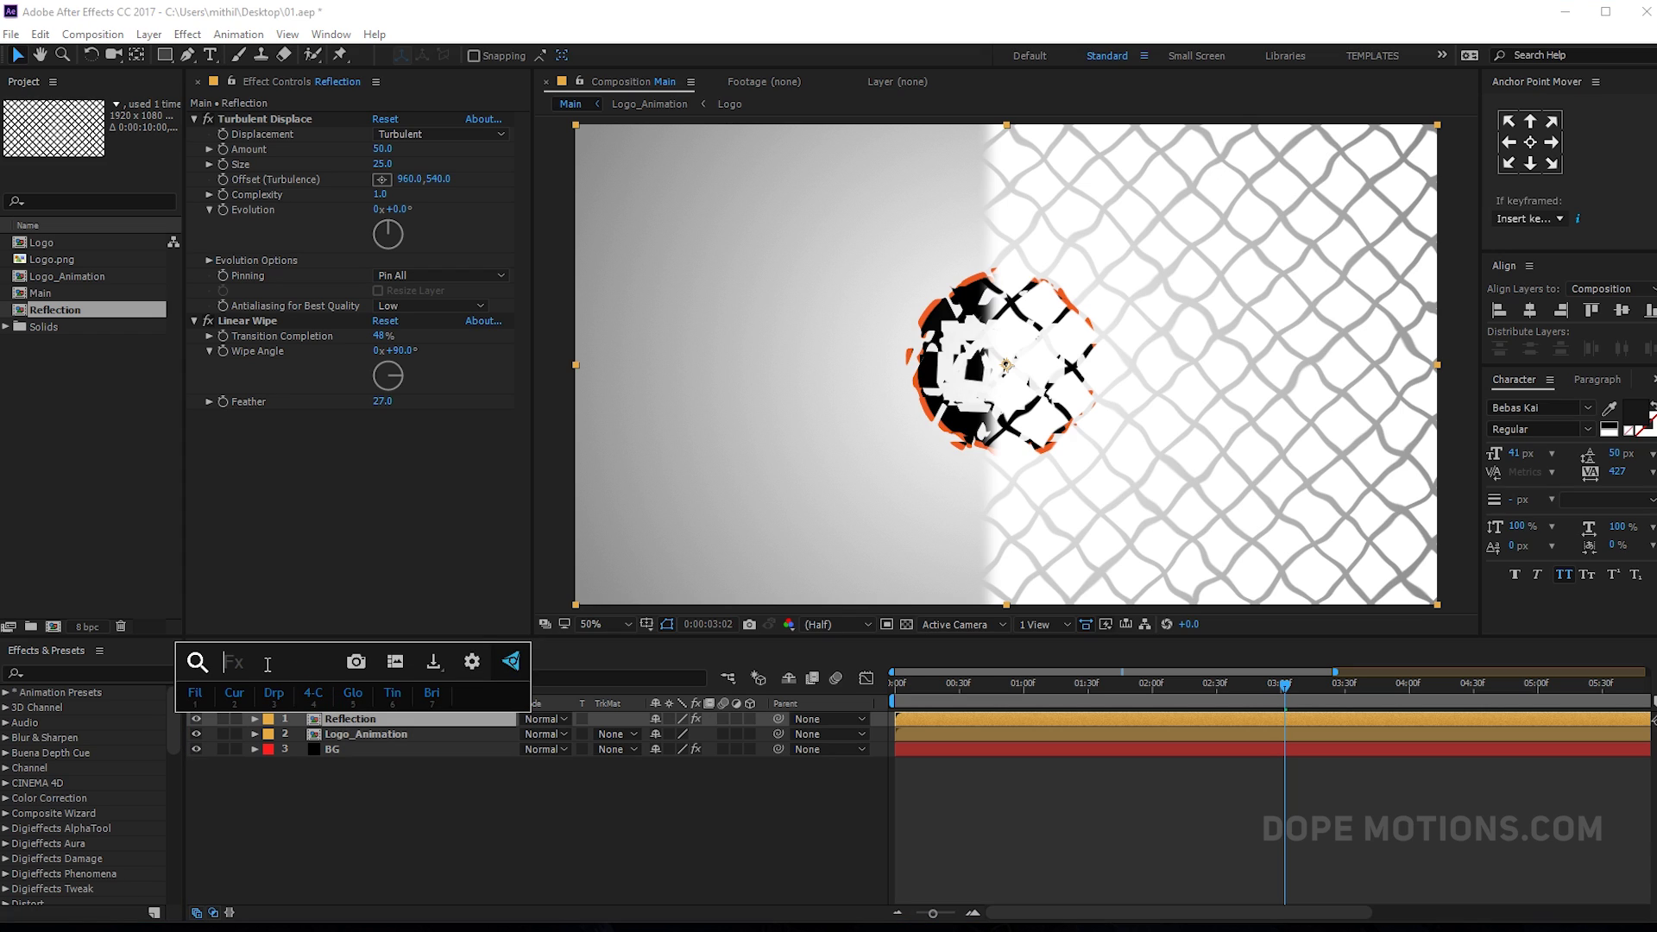
# - Apply CC Lens to Reflection with Size 24 and Convergence -200
pyautogui.write('cc')
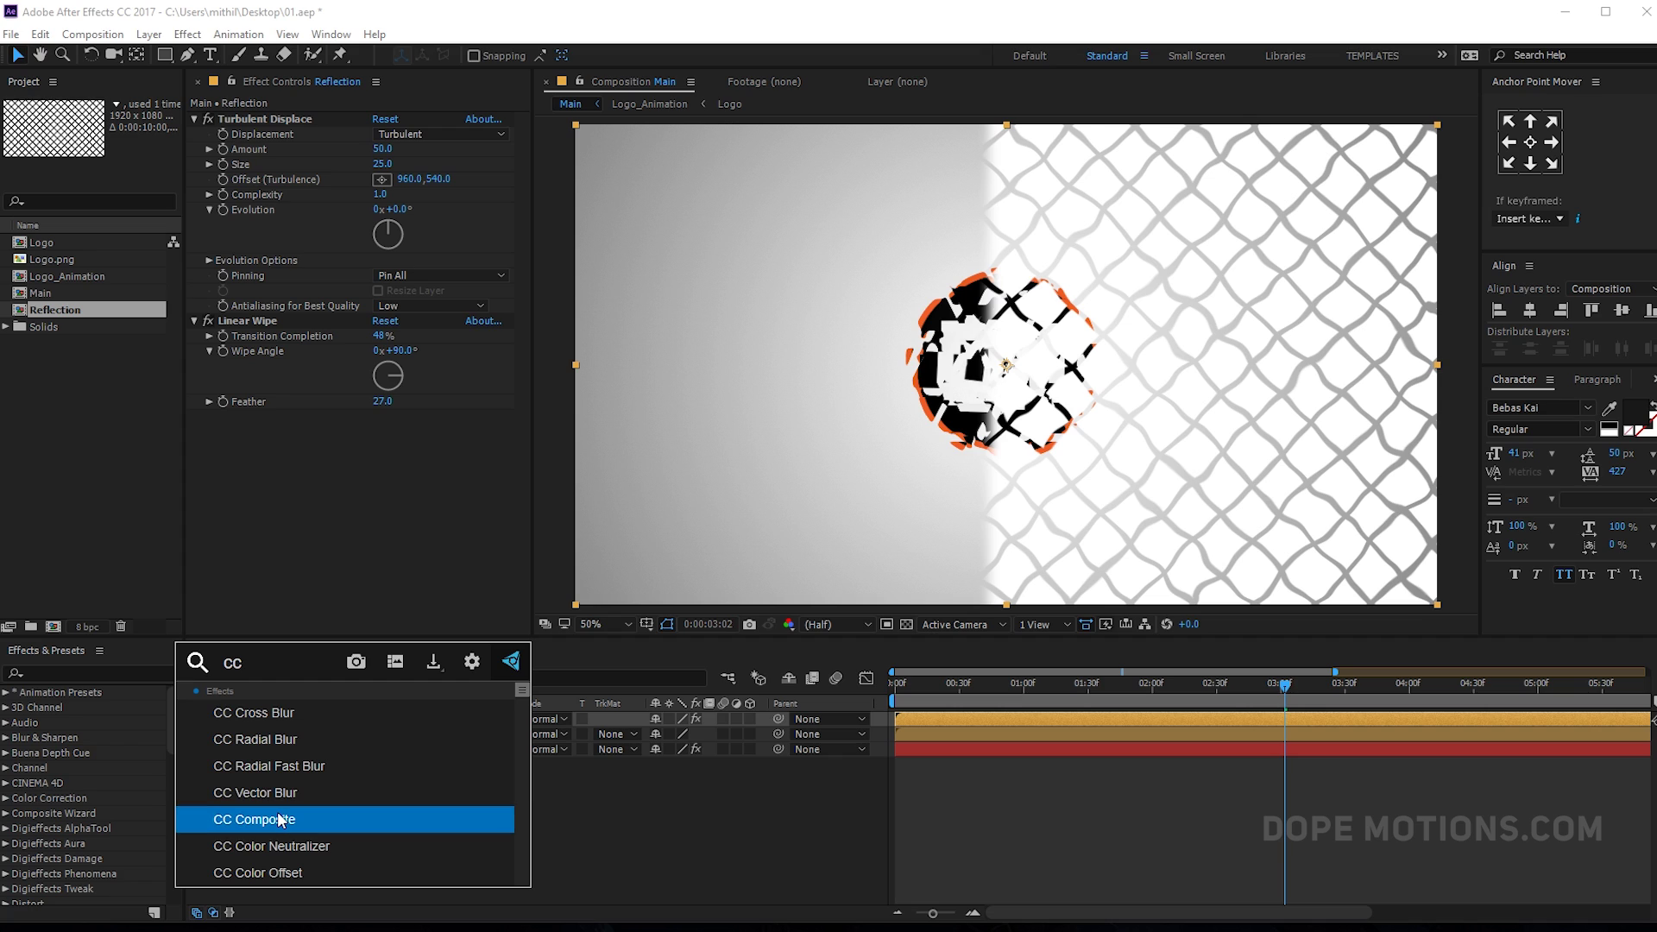
pyautogui.write(' l')
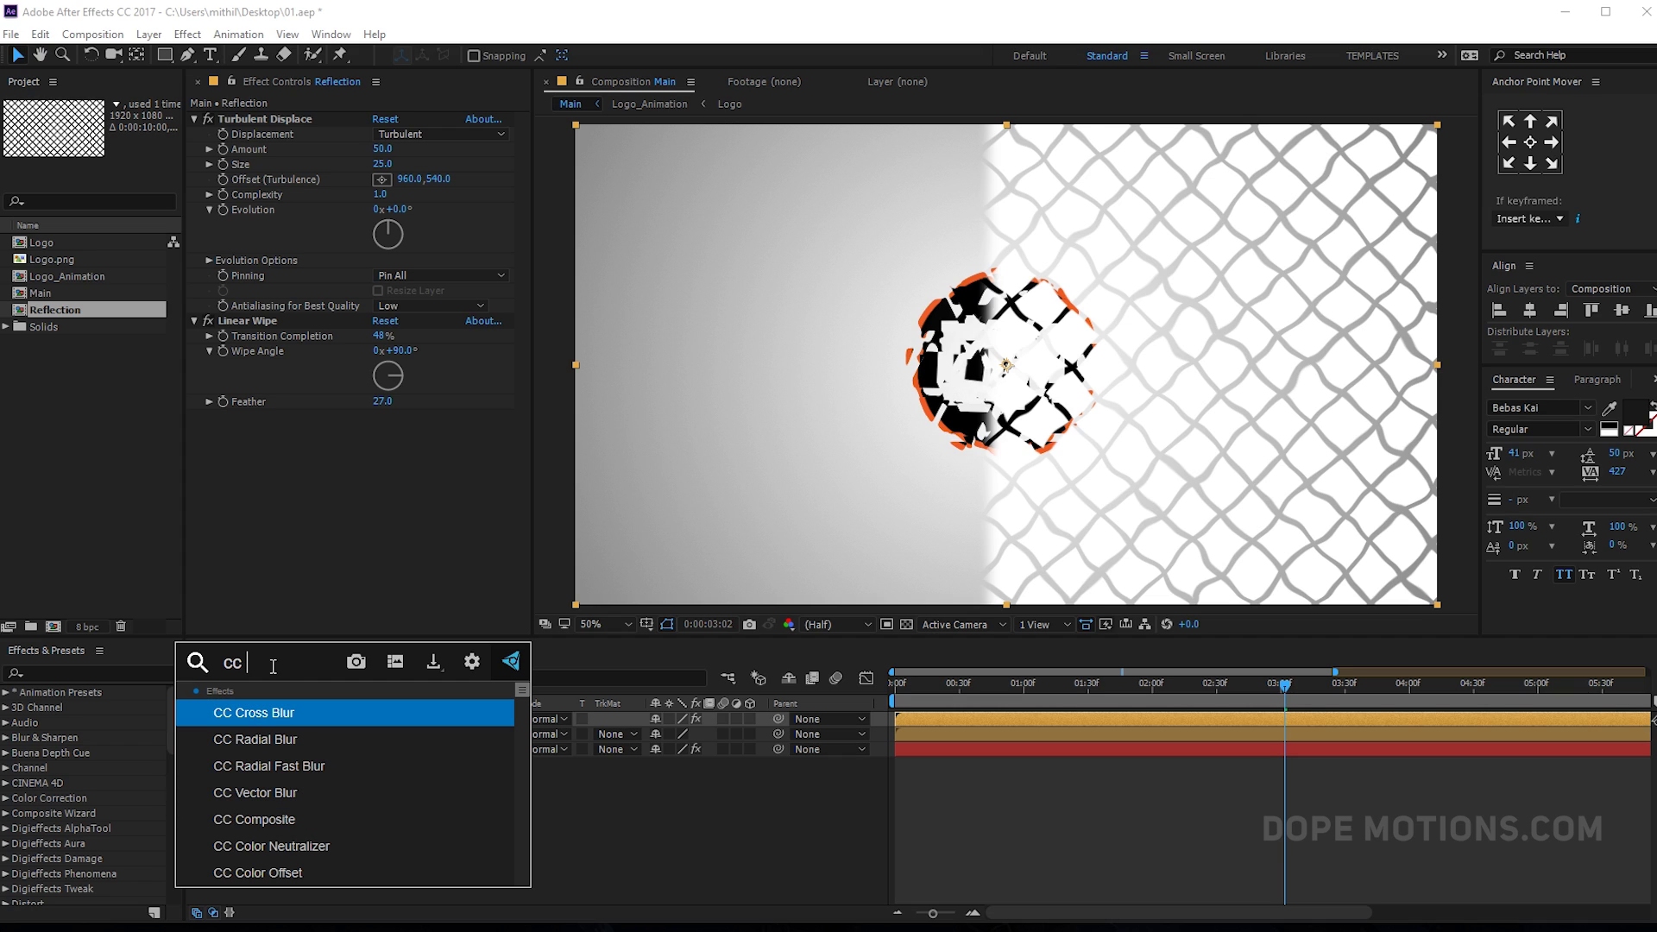
pyautogui.click(254, 714)
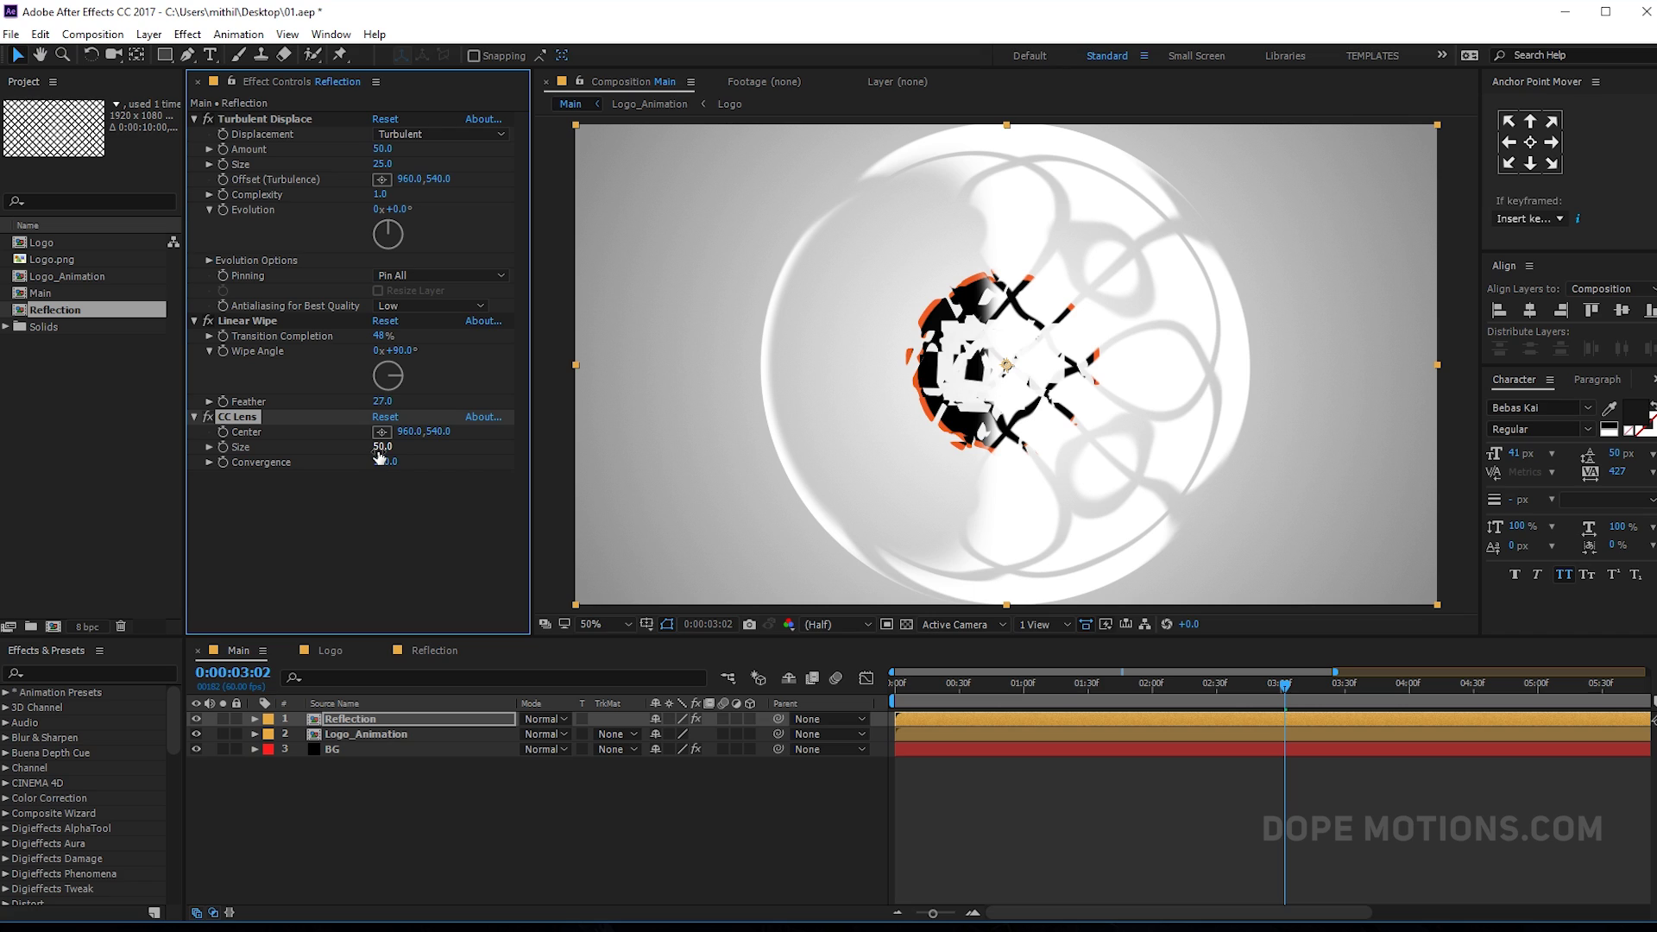
pyautogui.moveTo(379, 447); pyautogui.dragTo(358, 448)
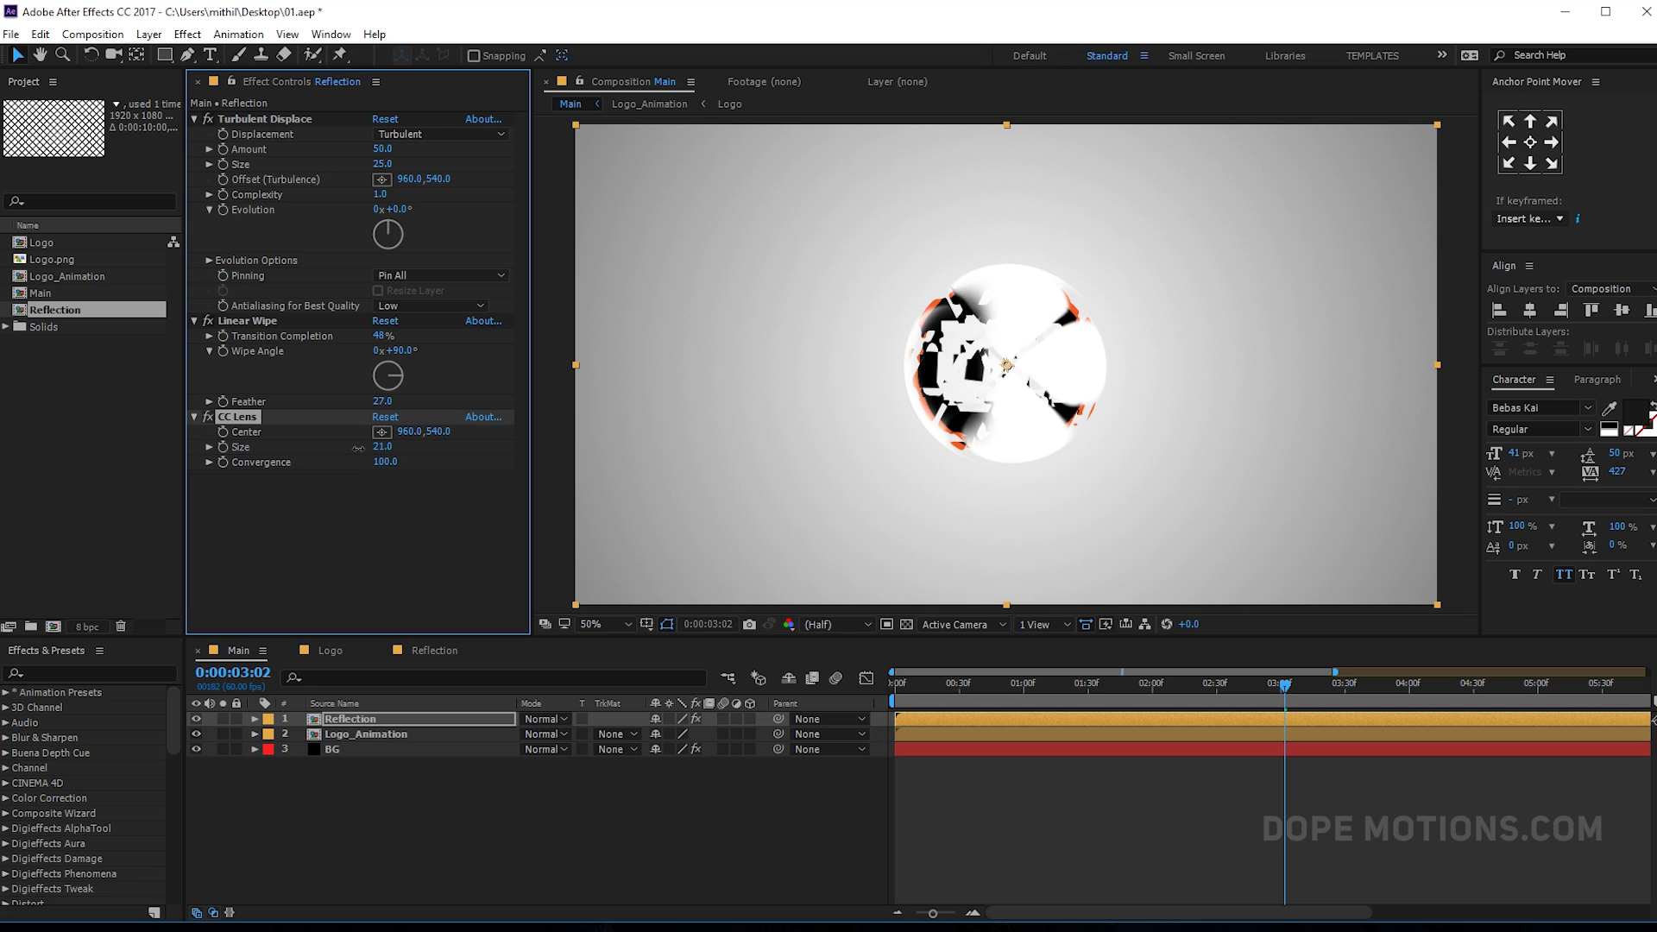
pyautogui.moveTo(358, 447); pyautogui.dragTo(368, 455)
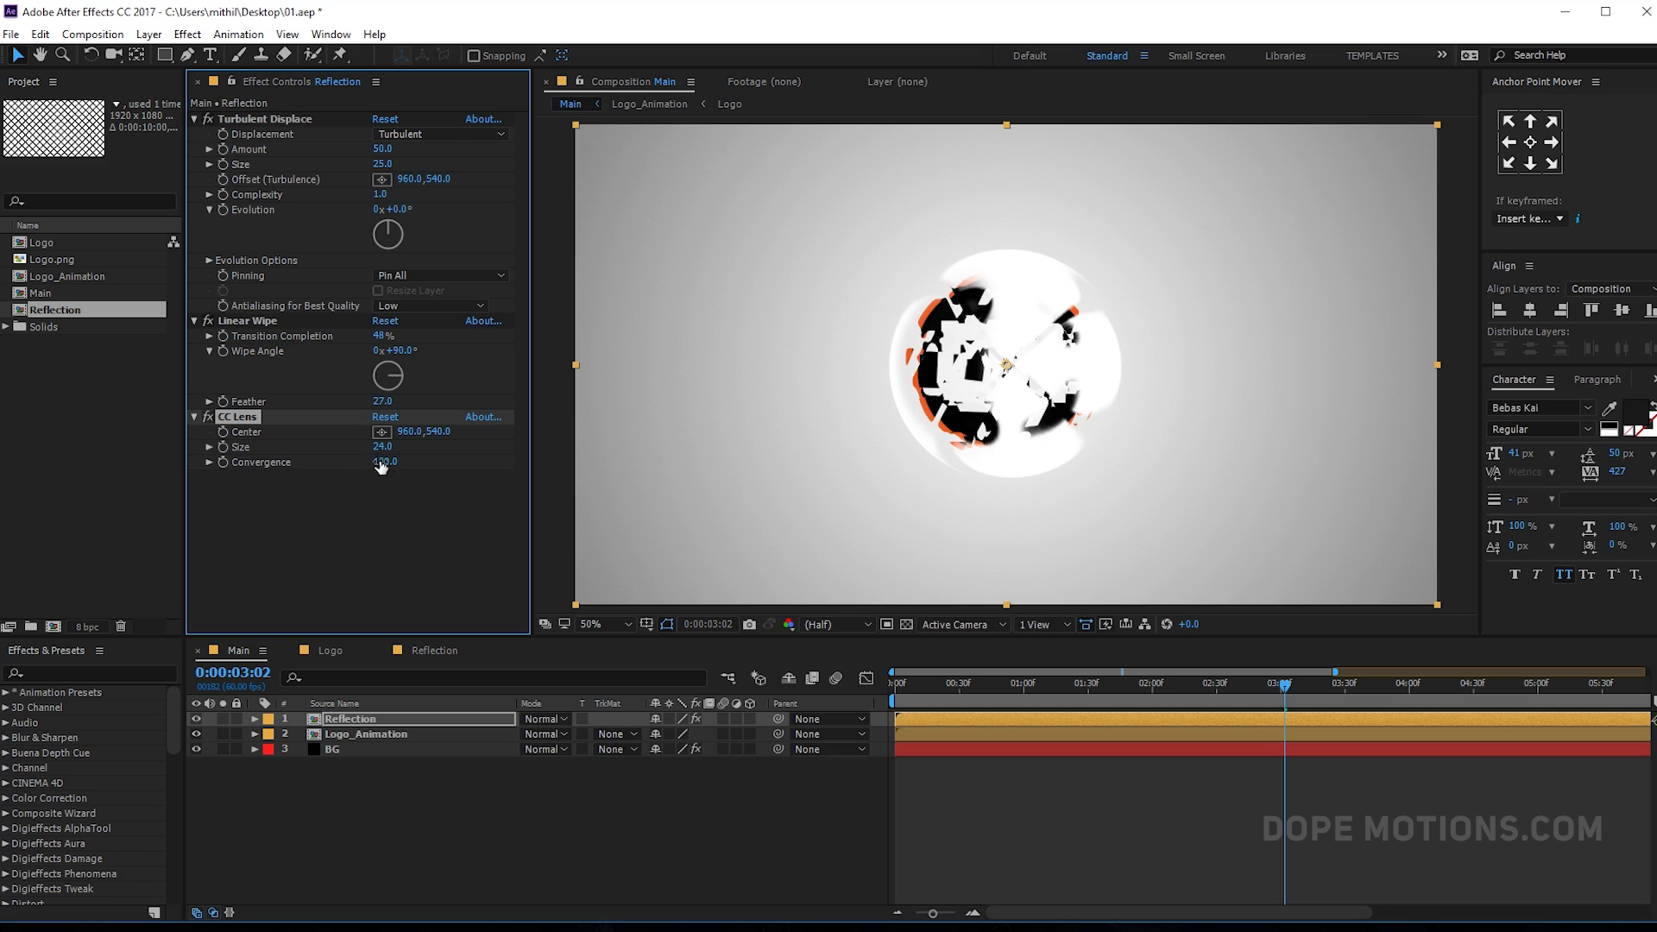
pyautogui.click(385, 464)
pyautogui.write('-200')
pyautogui.press('Return')
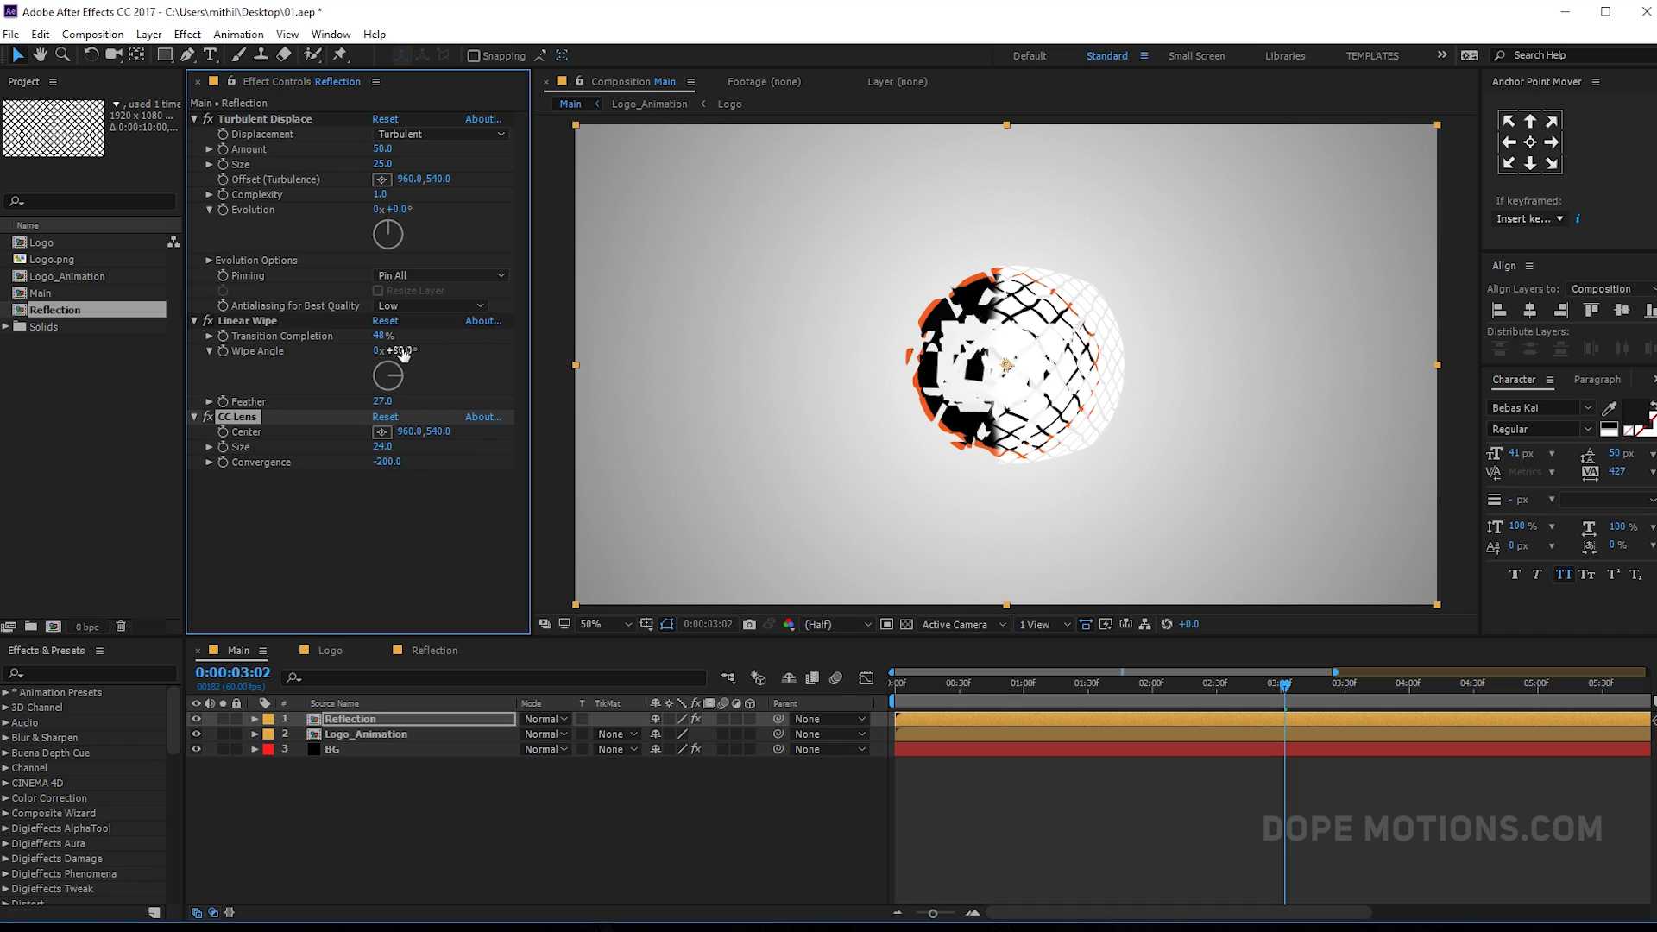
# - Rotate the Linear Wipe angle to about 291° and raise Turbulent Displace Amount to 63
pyautogui.moveTo(402, 353); pyautogui.dragTo(616, 384)
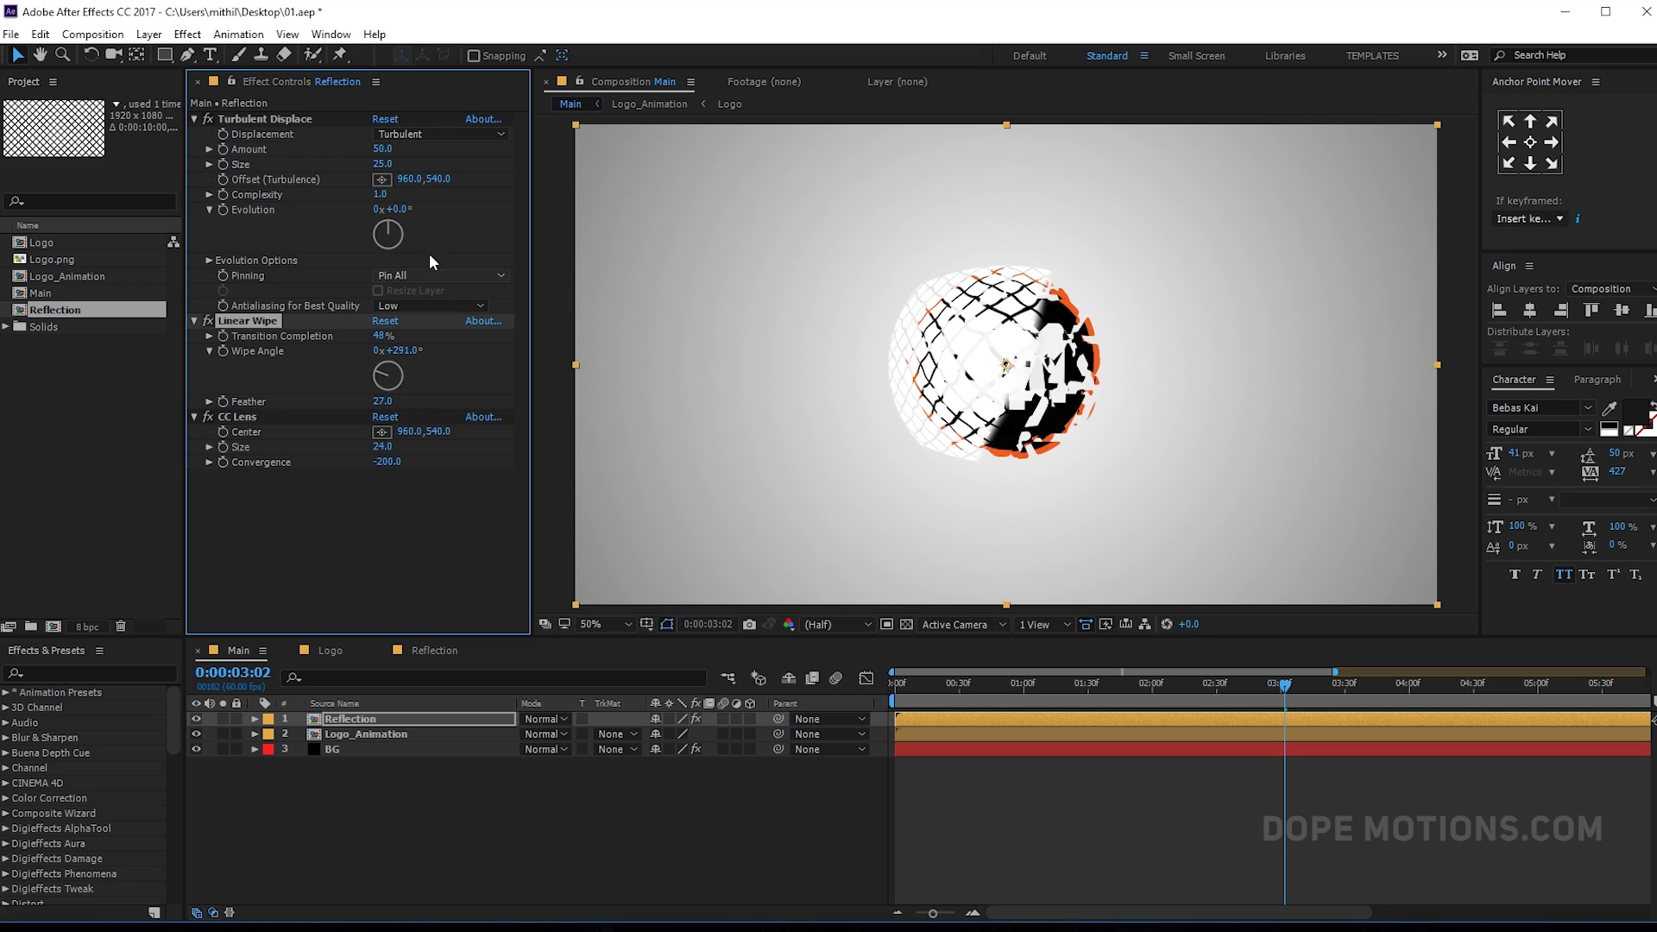
pyautogui.moveTo(384, 151); pyautogui.dragTo(381, 163)
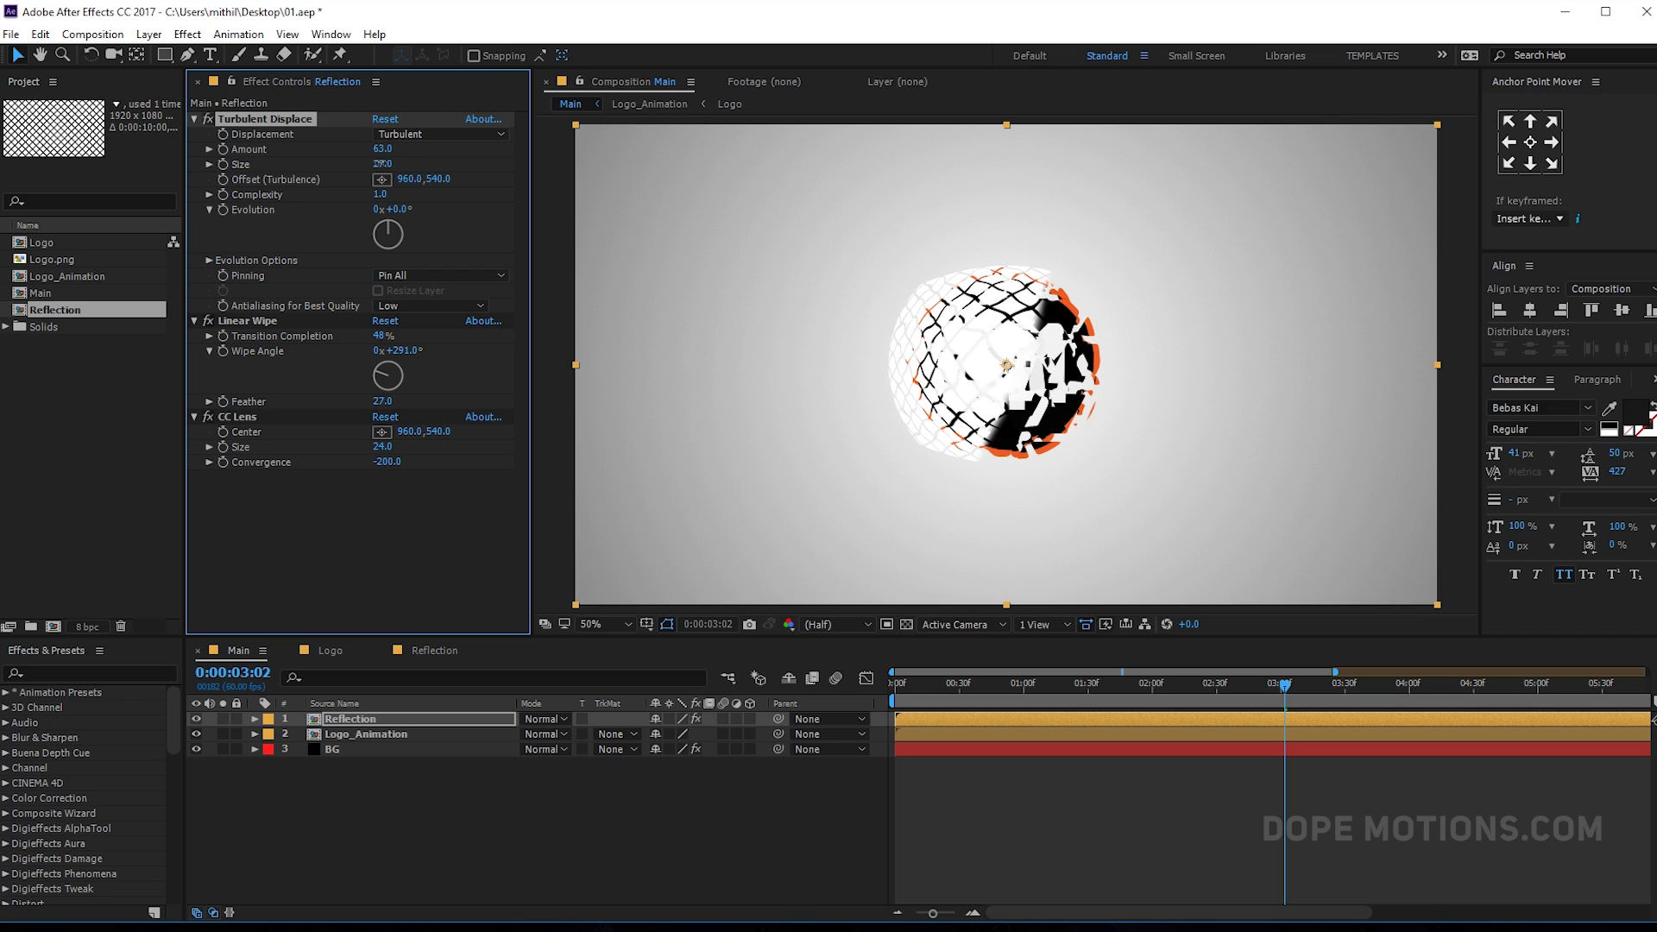
pyautogui.click(370, 721)
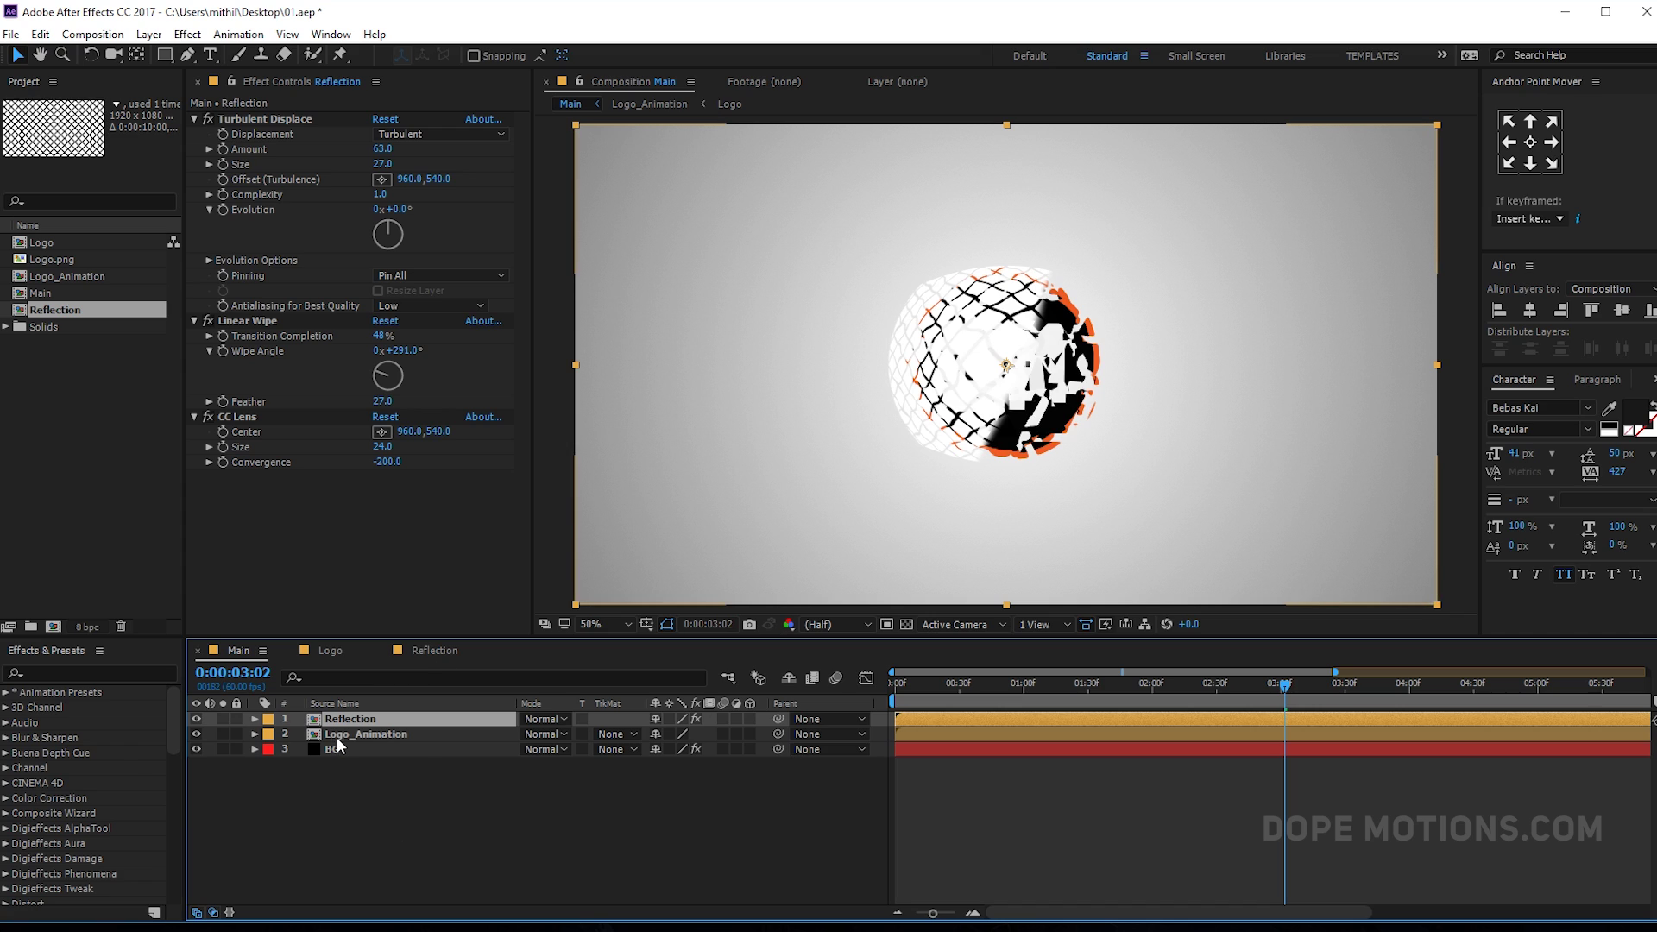
# - Place Logo_Animation above Reflection and set Reflection's track matte to Alpha Matte
pyautogui.click(341, 735)
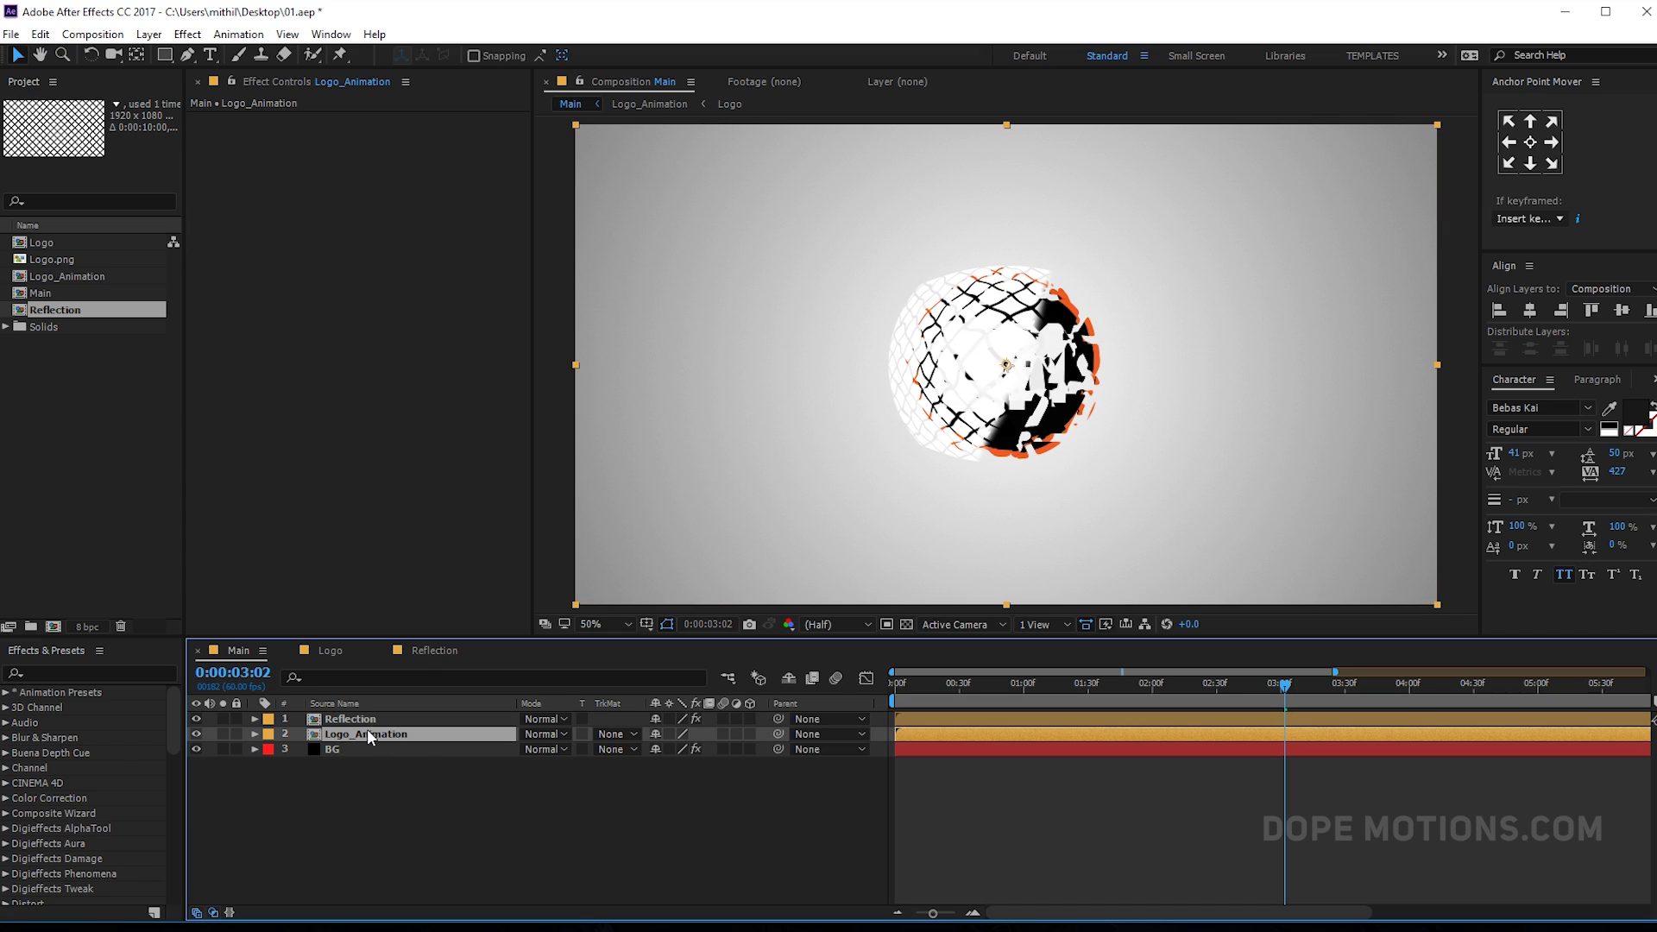
pyautogui.click(360, 734)
pyautogui.moveTo(361, 735); pyautogui.dragTo(371, 713)
pyautogui.click(360, 735)
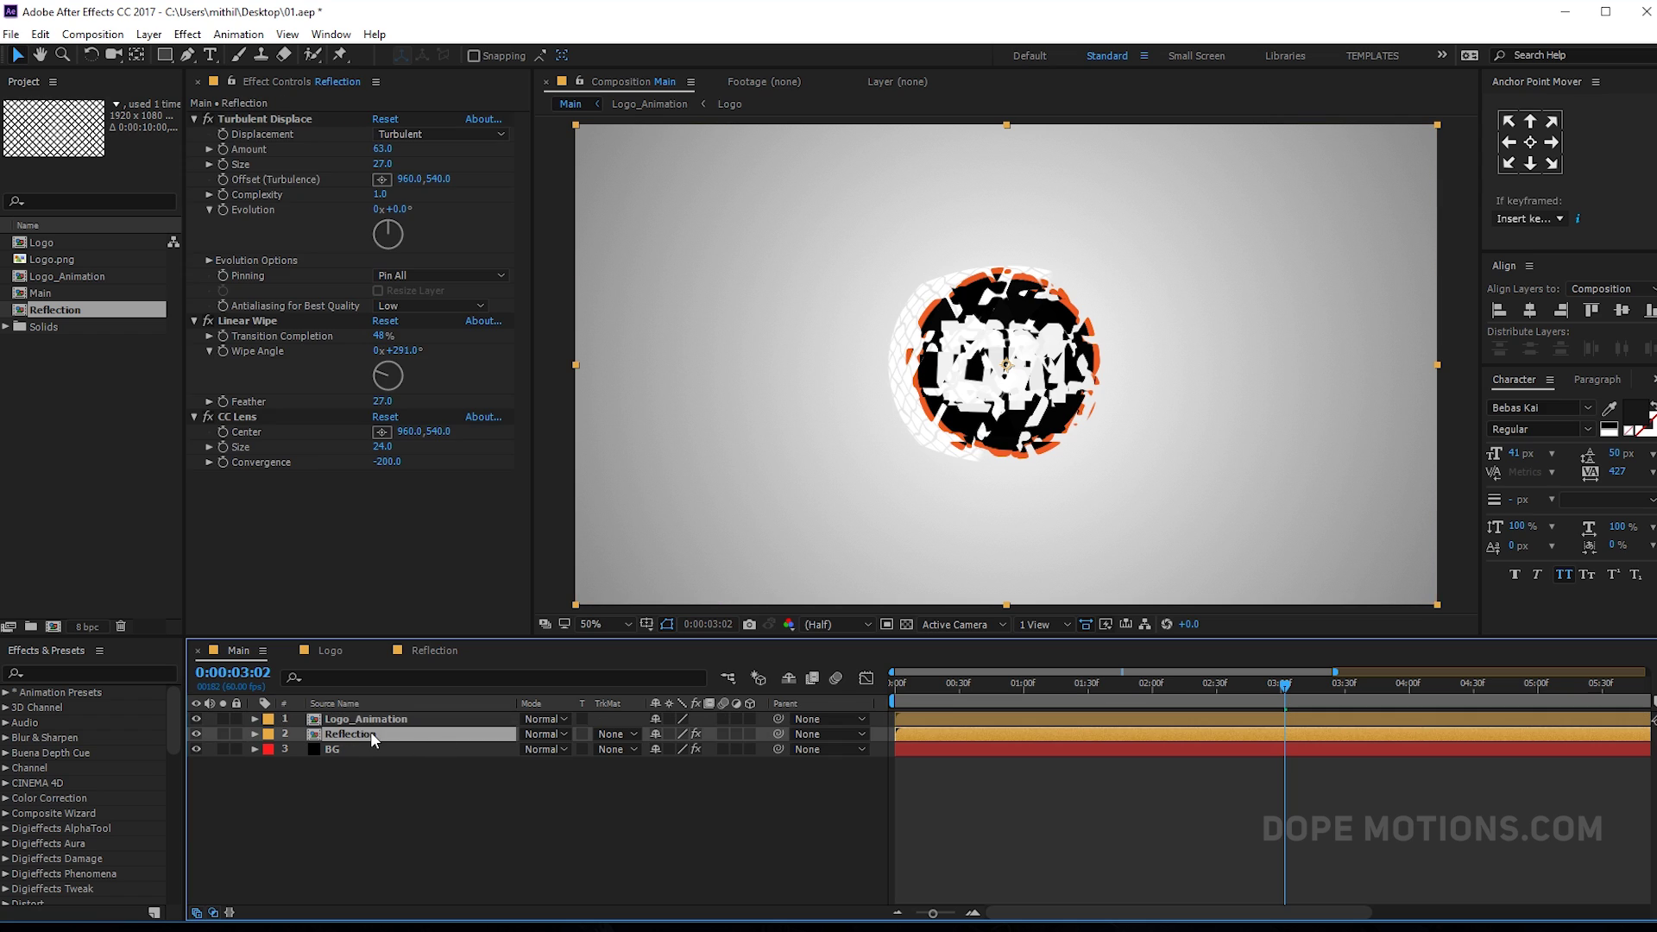
pyautogui.click(616, 733)
pyautogui.click(643, 778)
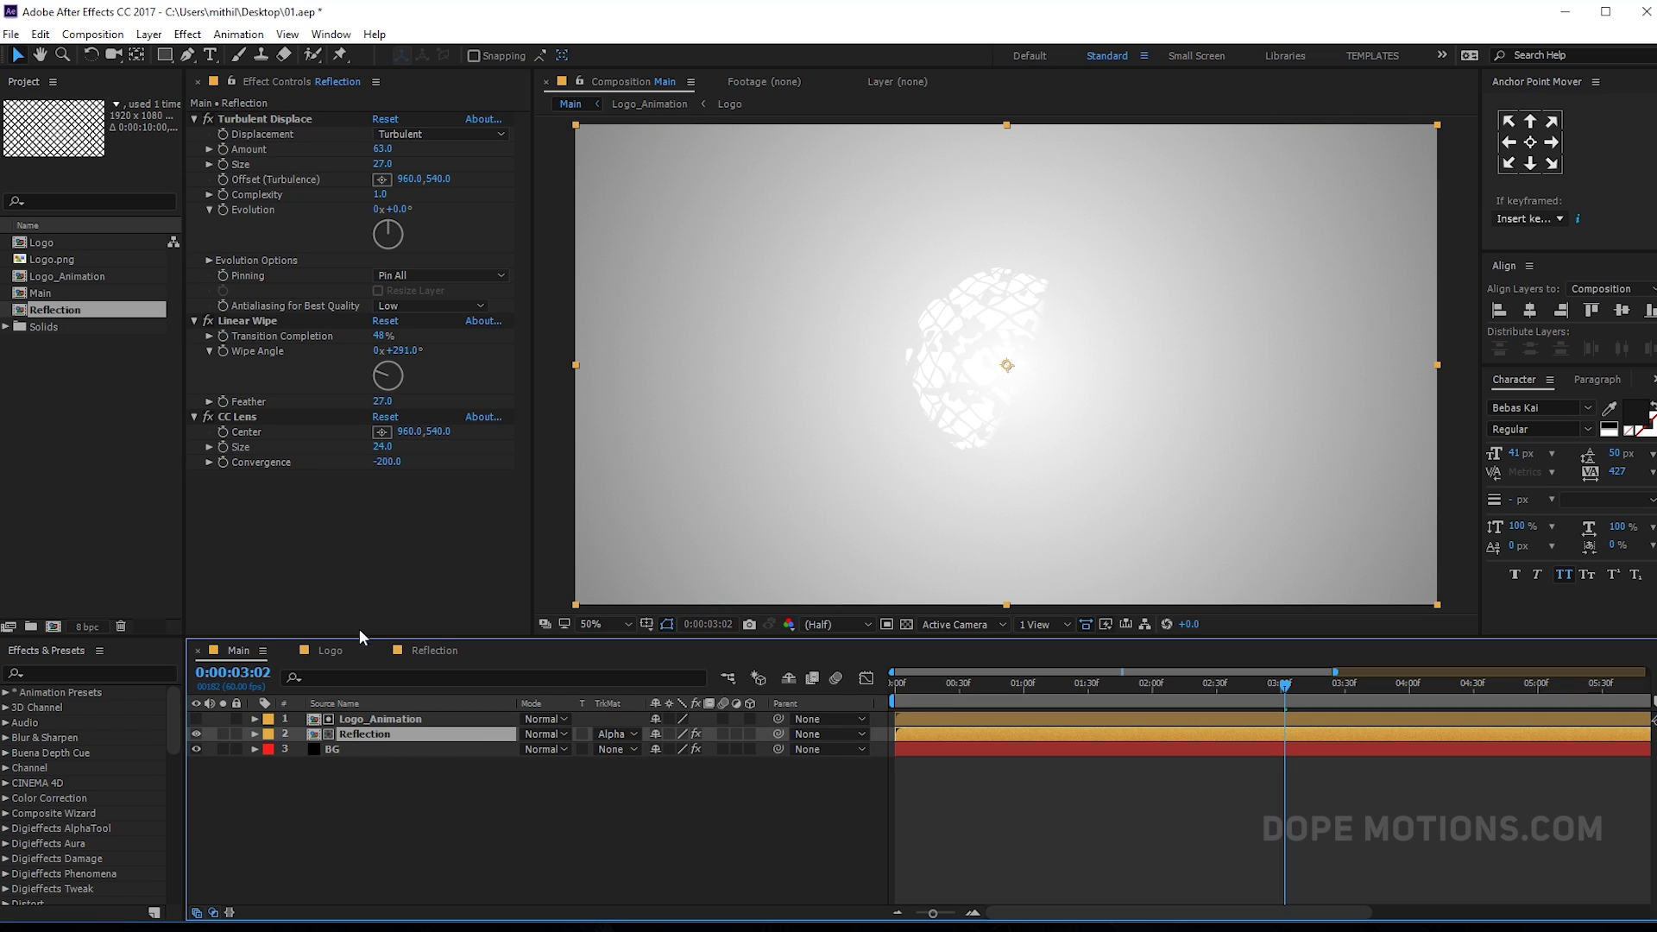
# - Duplicate Logo_Animation, move the copy below Reflection above BG, and make it visible
pyautogui.click(376, 719)
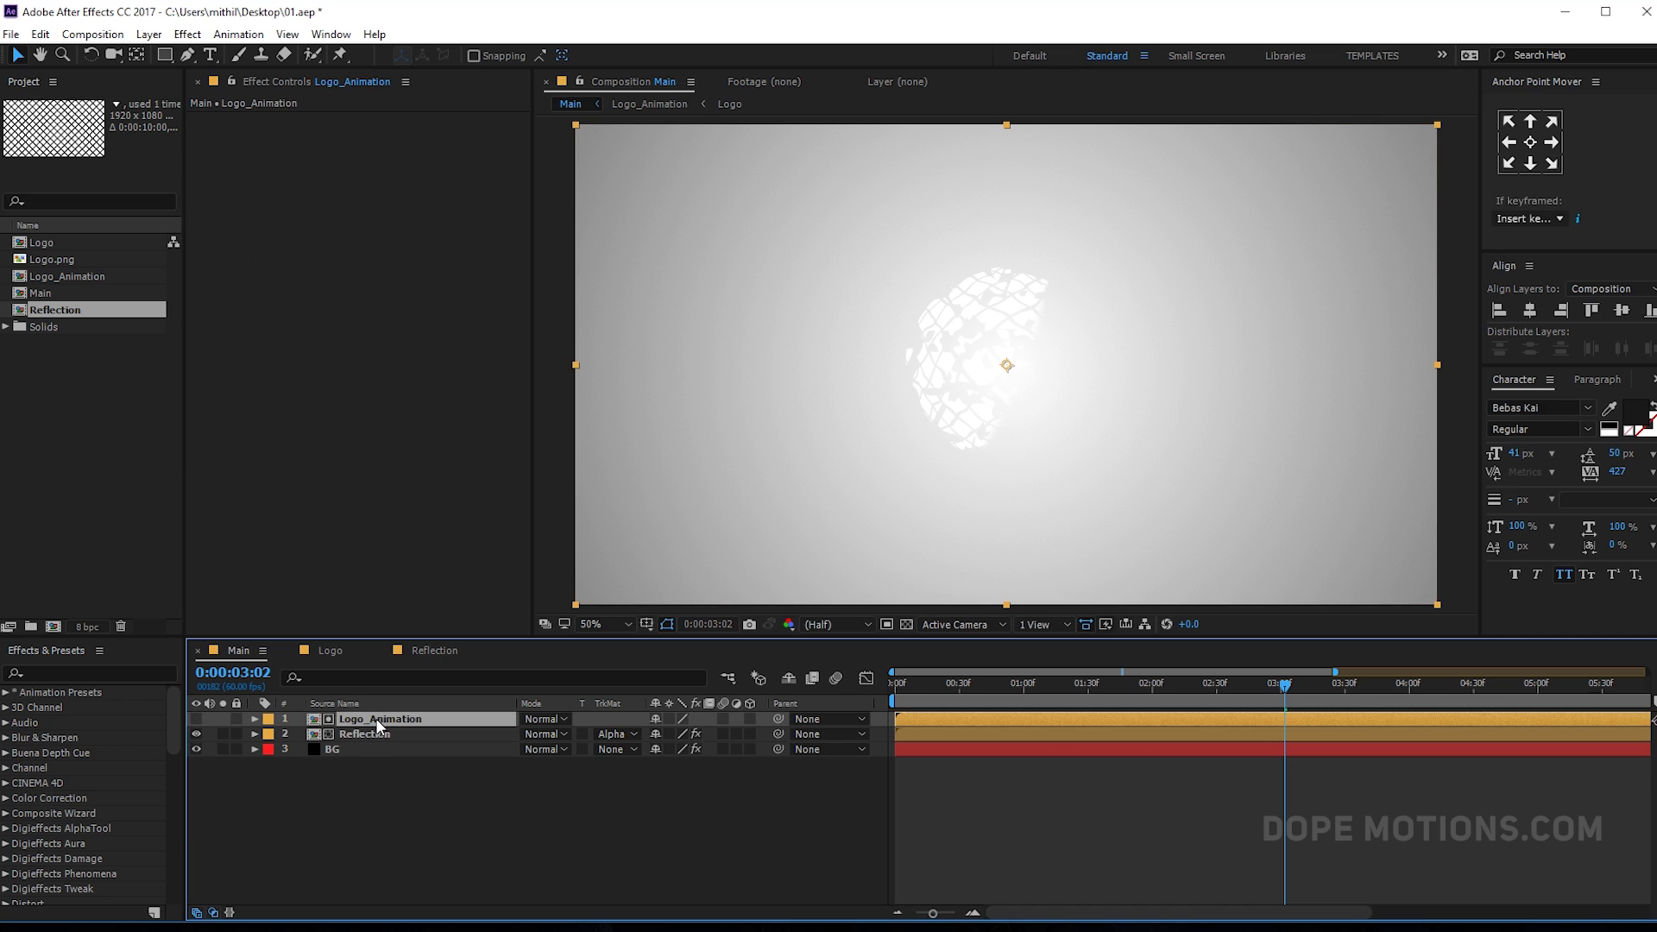
pyautogui.hotkey('ctrl', 'd')
pyautogui.moveTo(359, 719); pyautogui.dragTo(355, 752)
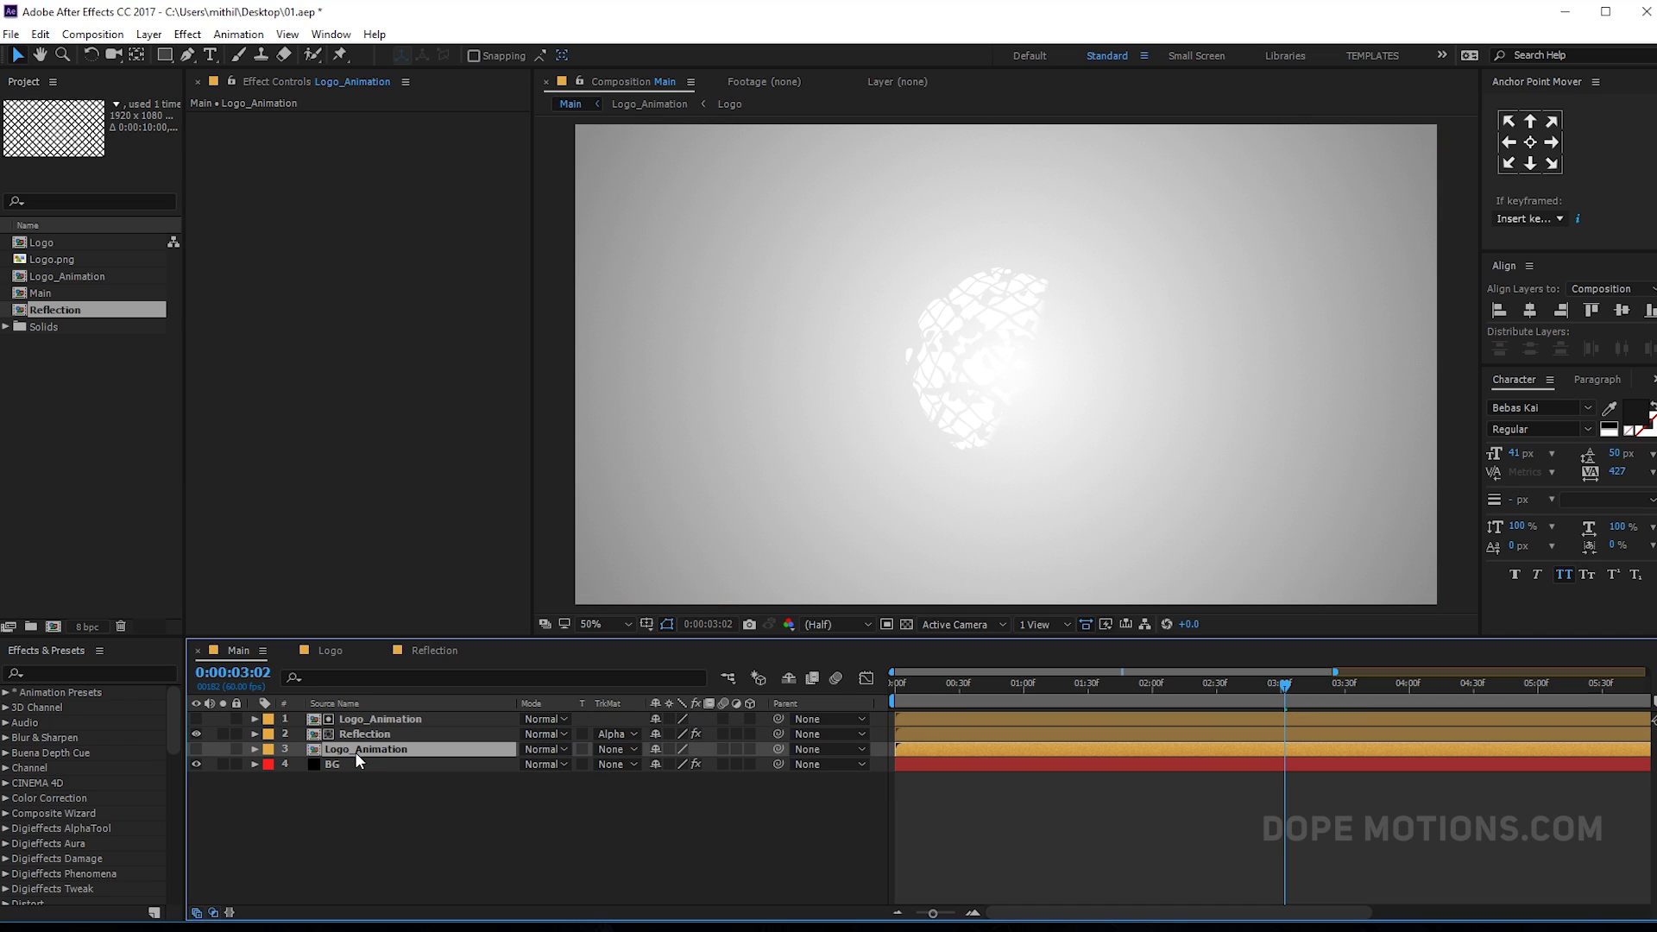
pyautogui.click(197, 749)
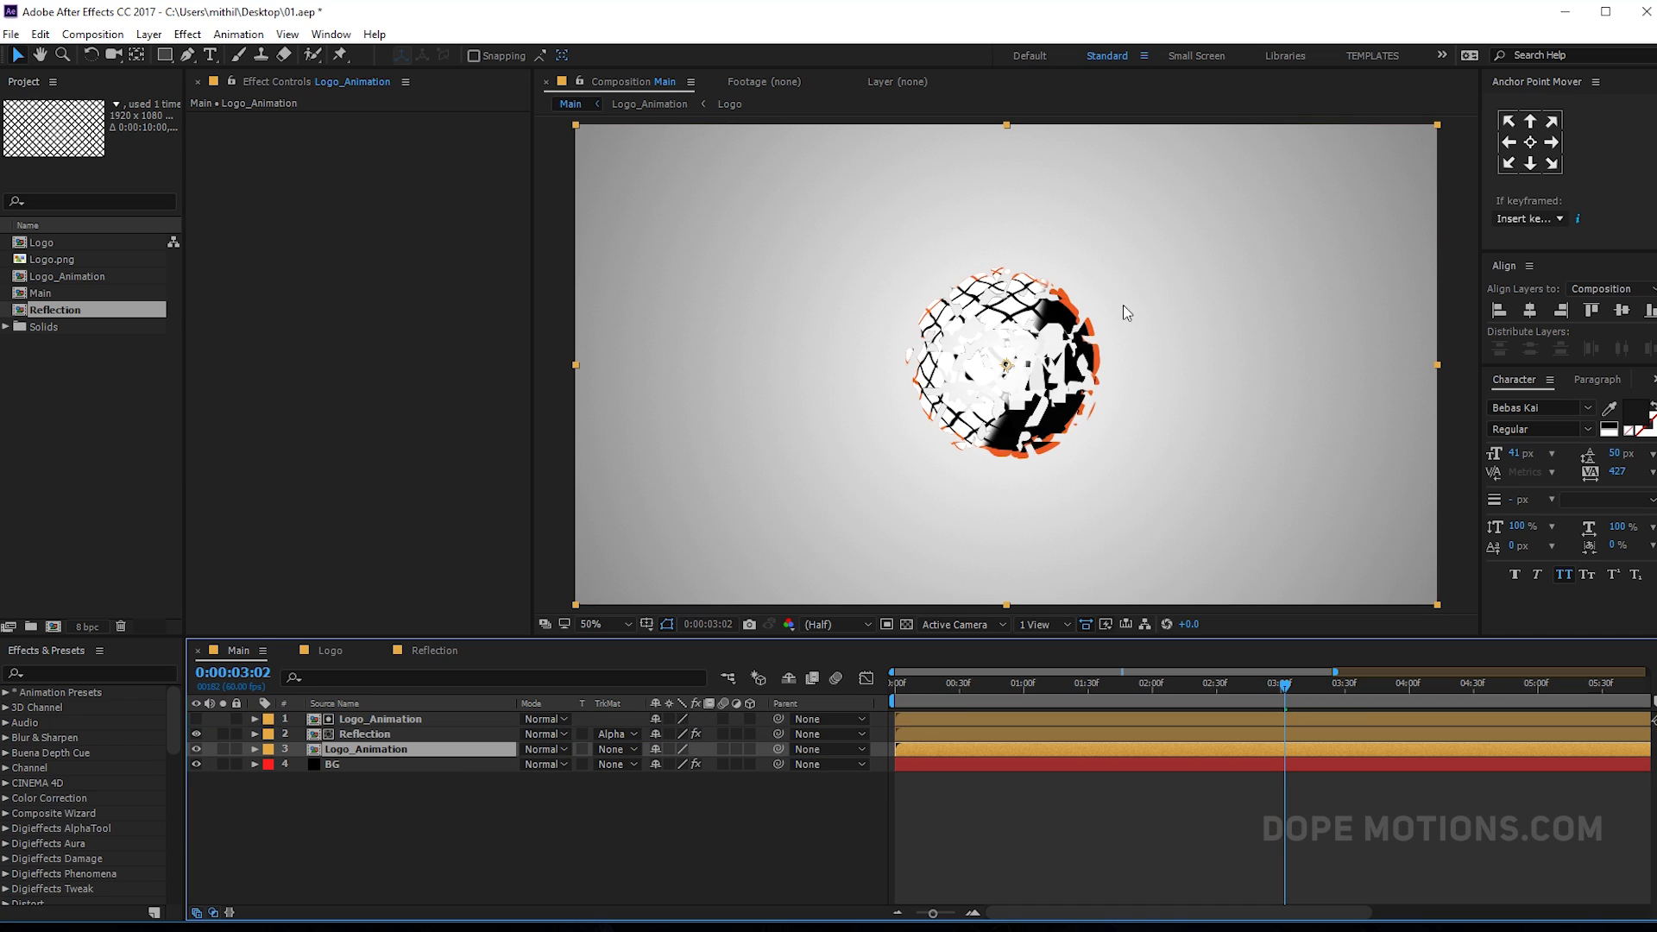
pyautogui.moveTo(1023, 682); pyautogui.dragTo(1266, 649)
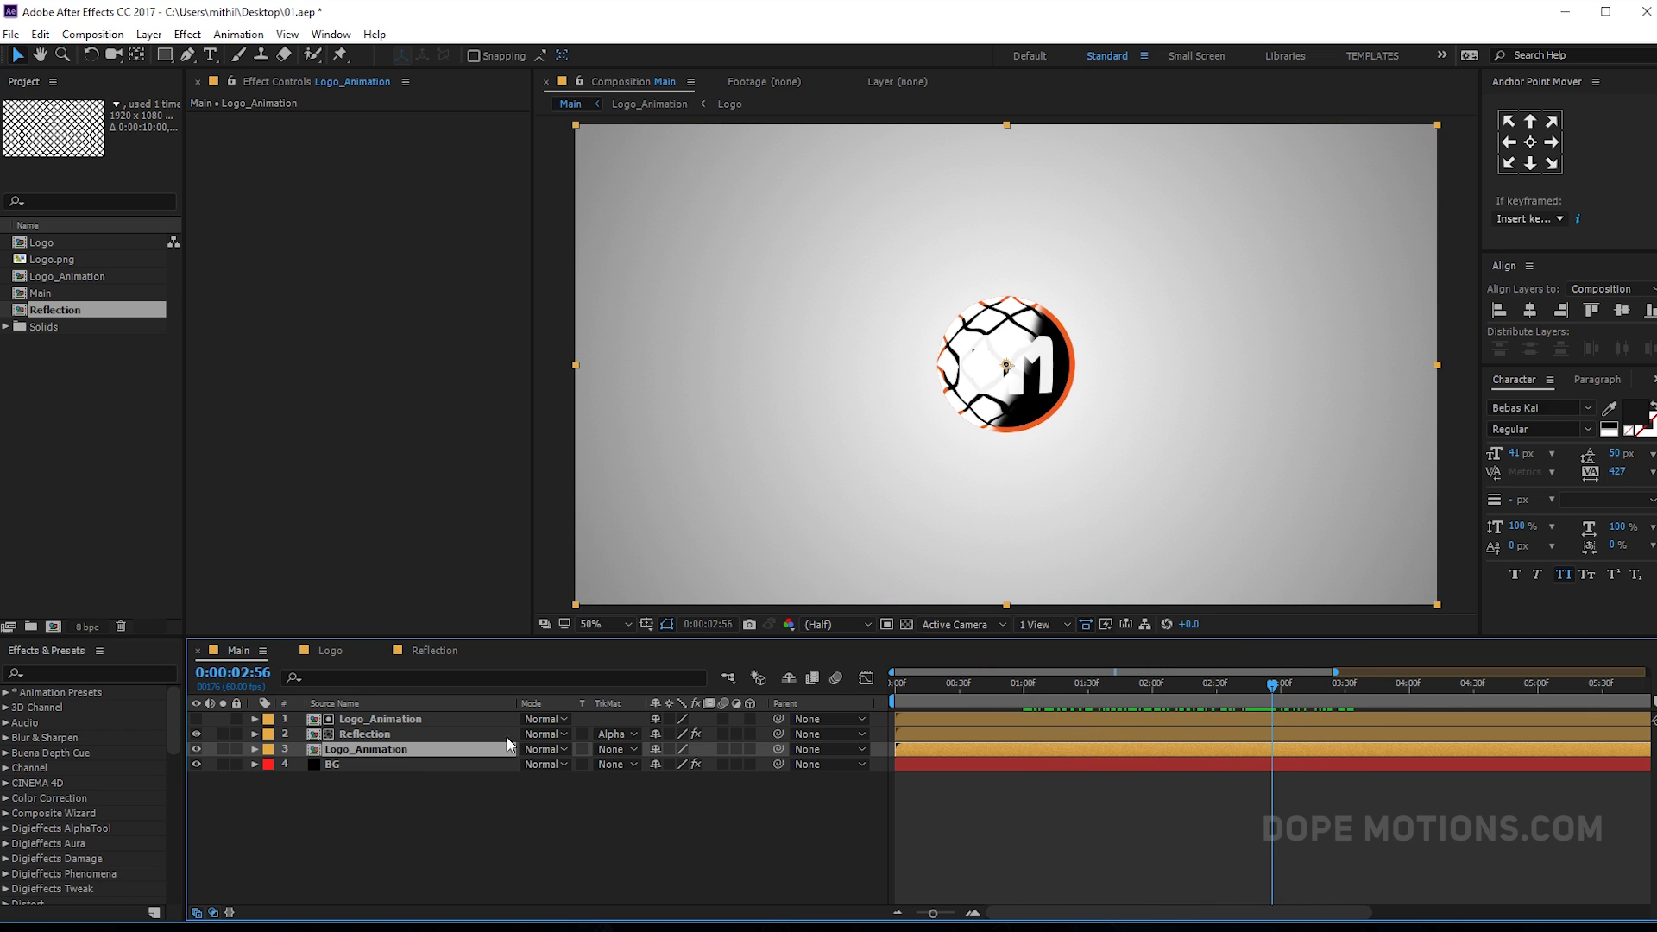
# - Set the Reflection layer's opacity to 13% and preview it at full size
pyautogui.click(350, 733)
pyautogui.press('t')
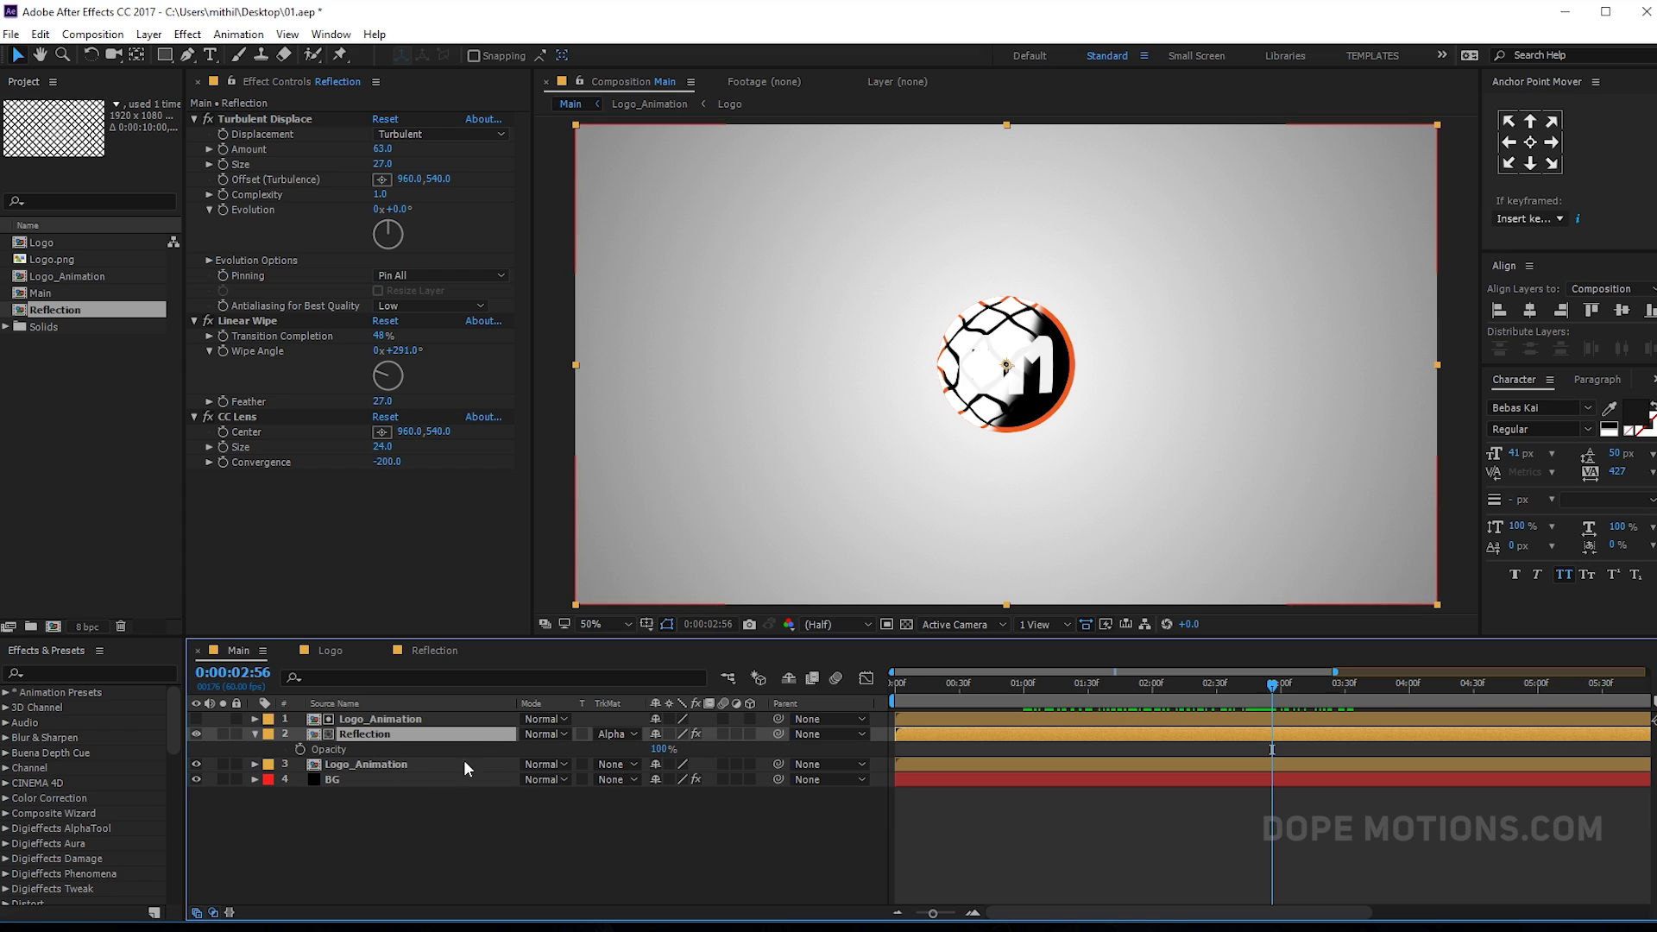
pyautogui.moveTo(658, 749); pyautogui.dragTo(579, 751)
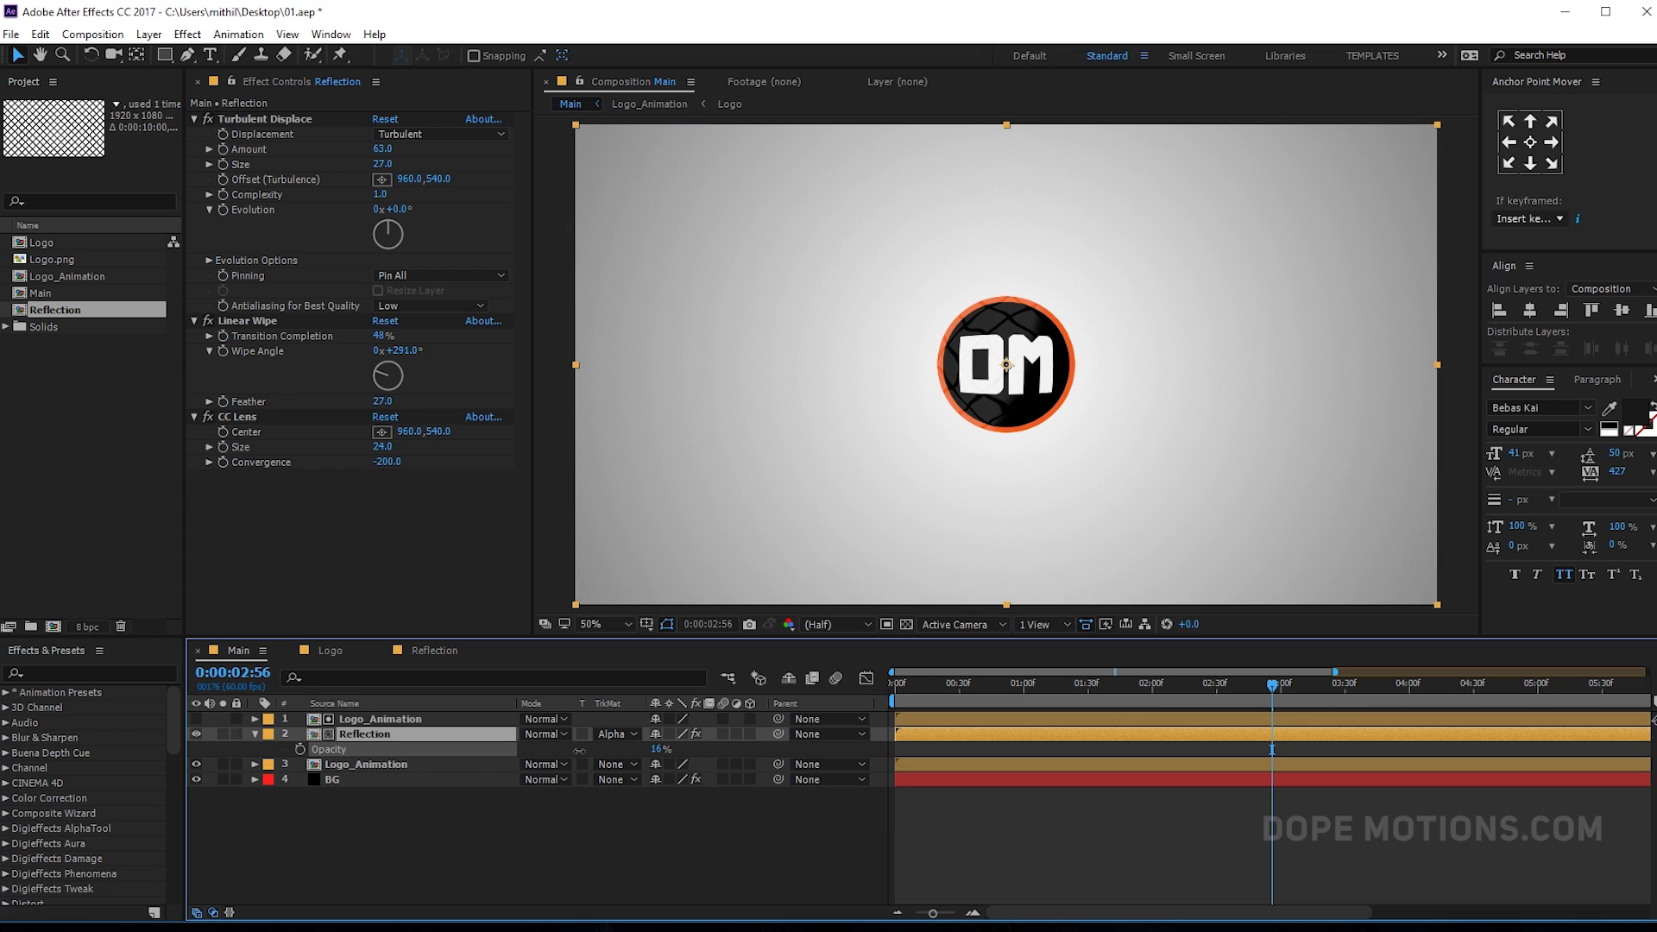
pyautogui.click(661, 749)
pyautogui.write('13')
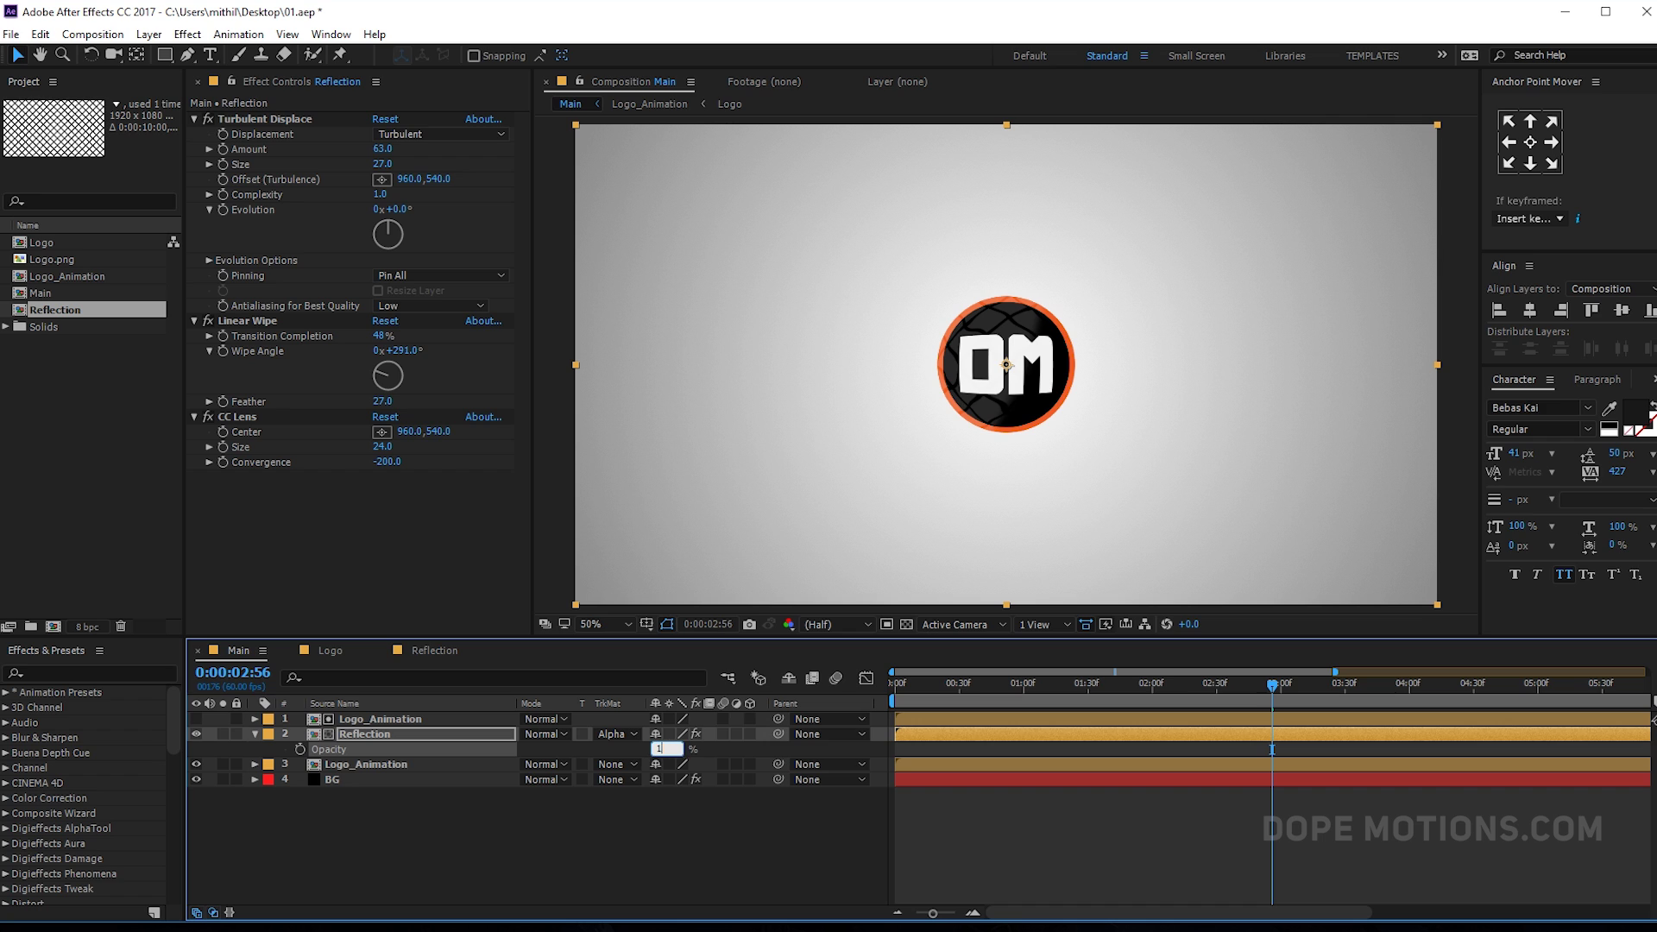
pyautogui.click(643, 830)
pyautogui.moveTo(971, 676); pyautogui.dragTo(1265, 701)
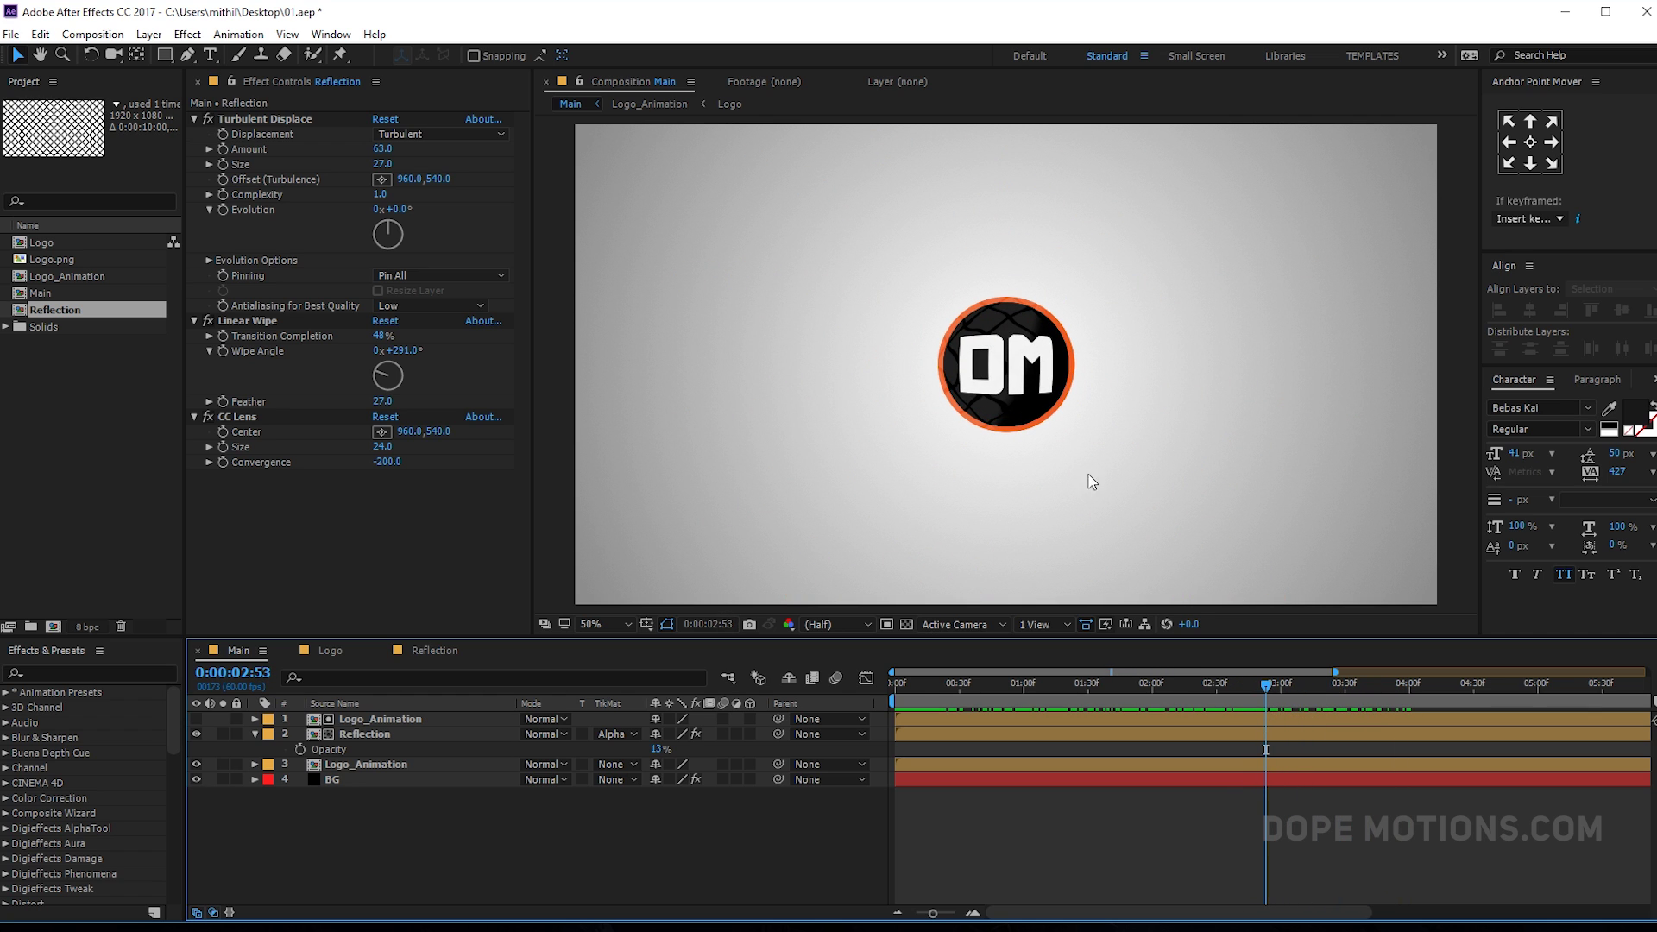
pyautogui.press('/')
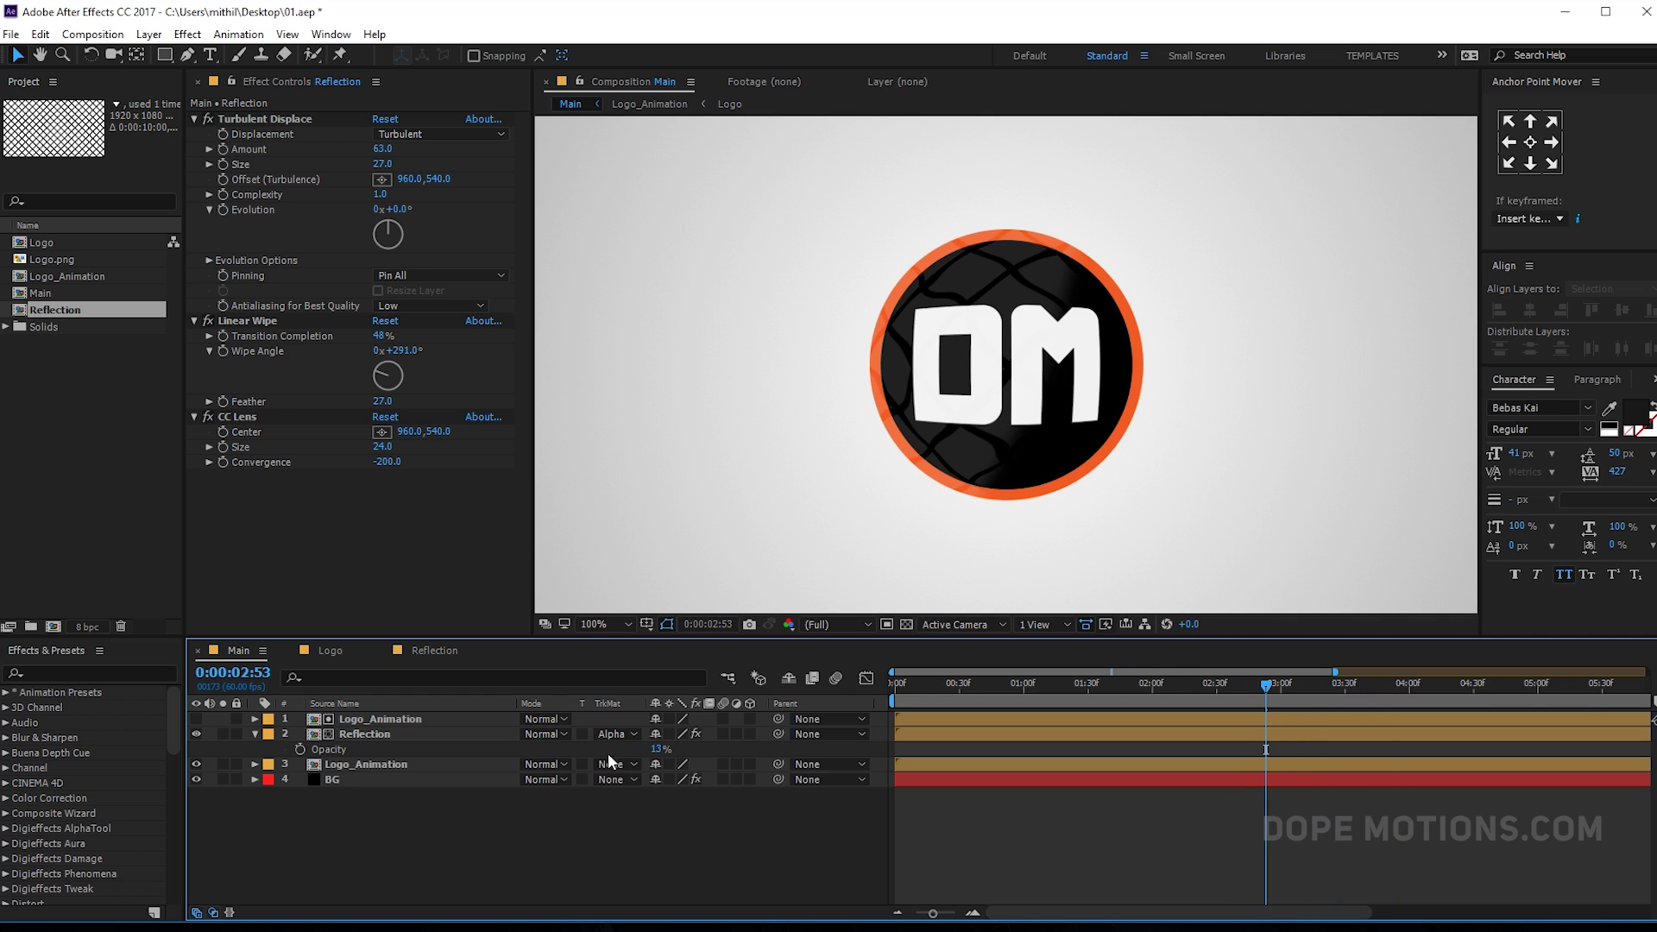
# - Lower Reflection opacity to 12%, set Turbulent Displace Amount 44 and Size 15, and preview
pyautogui.click(658, 749)
pyautogui.write('12')
pyautogui.press('Return')
pyautogui.moveTo(382, 149)
pyautogui.mouseDown()
pyautogui.moveTo(425, 156)
pyautogui.moveTo(354, 161)
pyautogui.moveTo(406, 156)
pyautogui.moveTo(382, 166)
pyautogui.mouseUp()
pyautogui.click(909, 703)
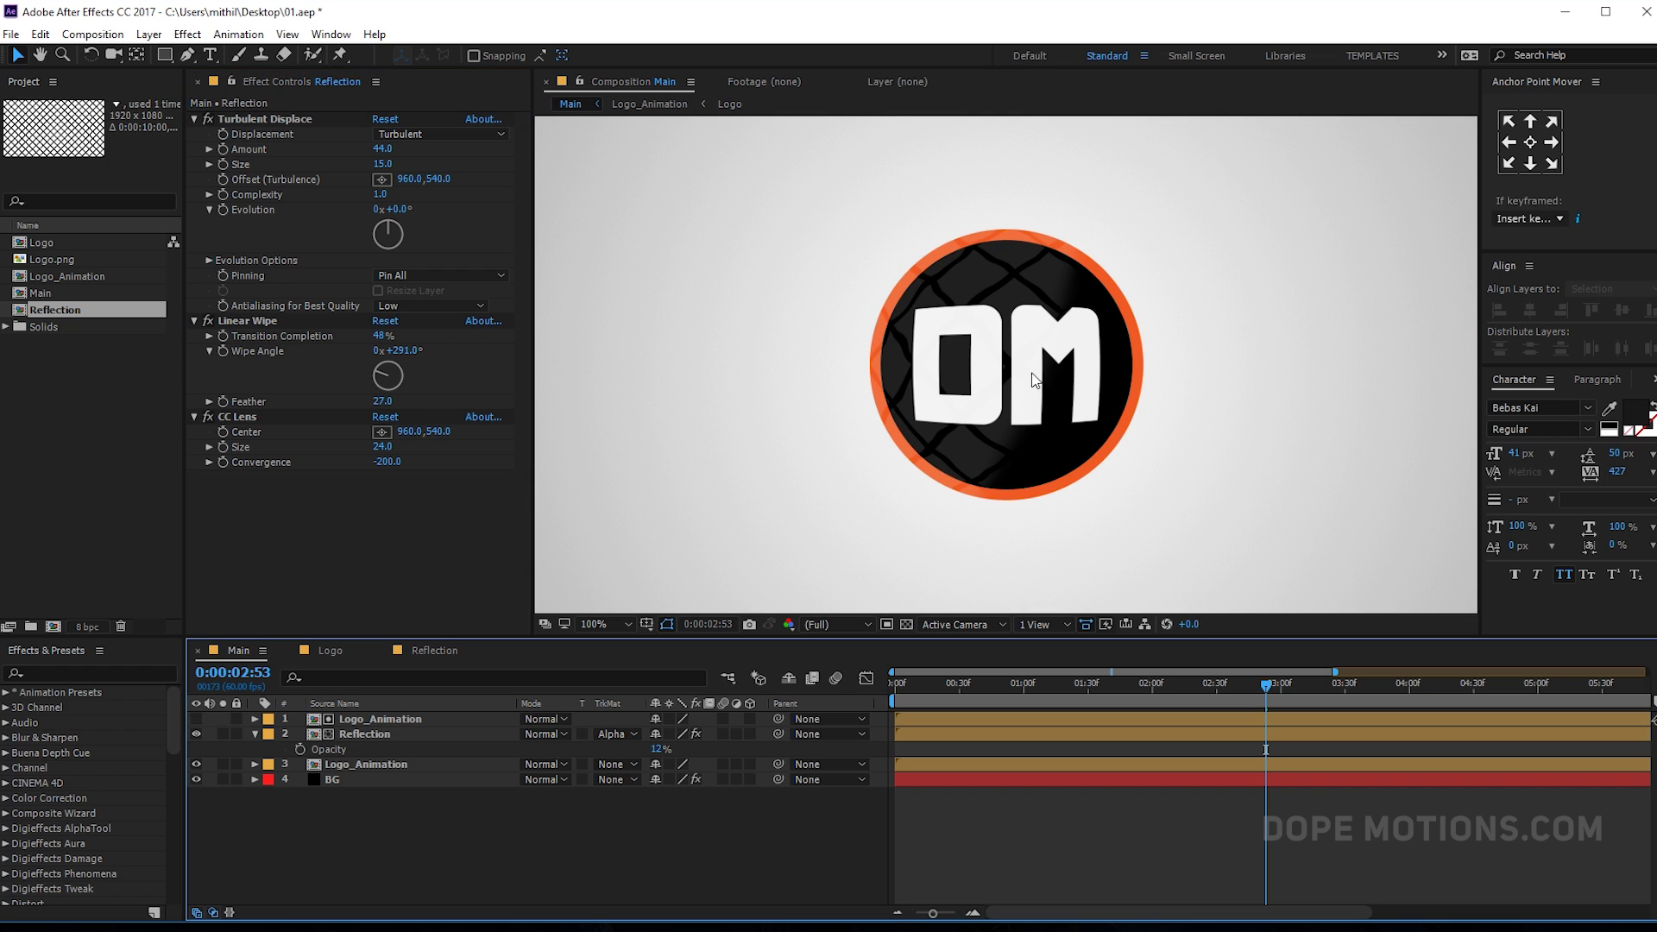
pyautogui.press(',')
pyautogui.moveTo(909, 703); pyautogui.dragTo(1166, 725)
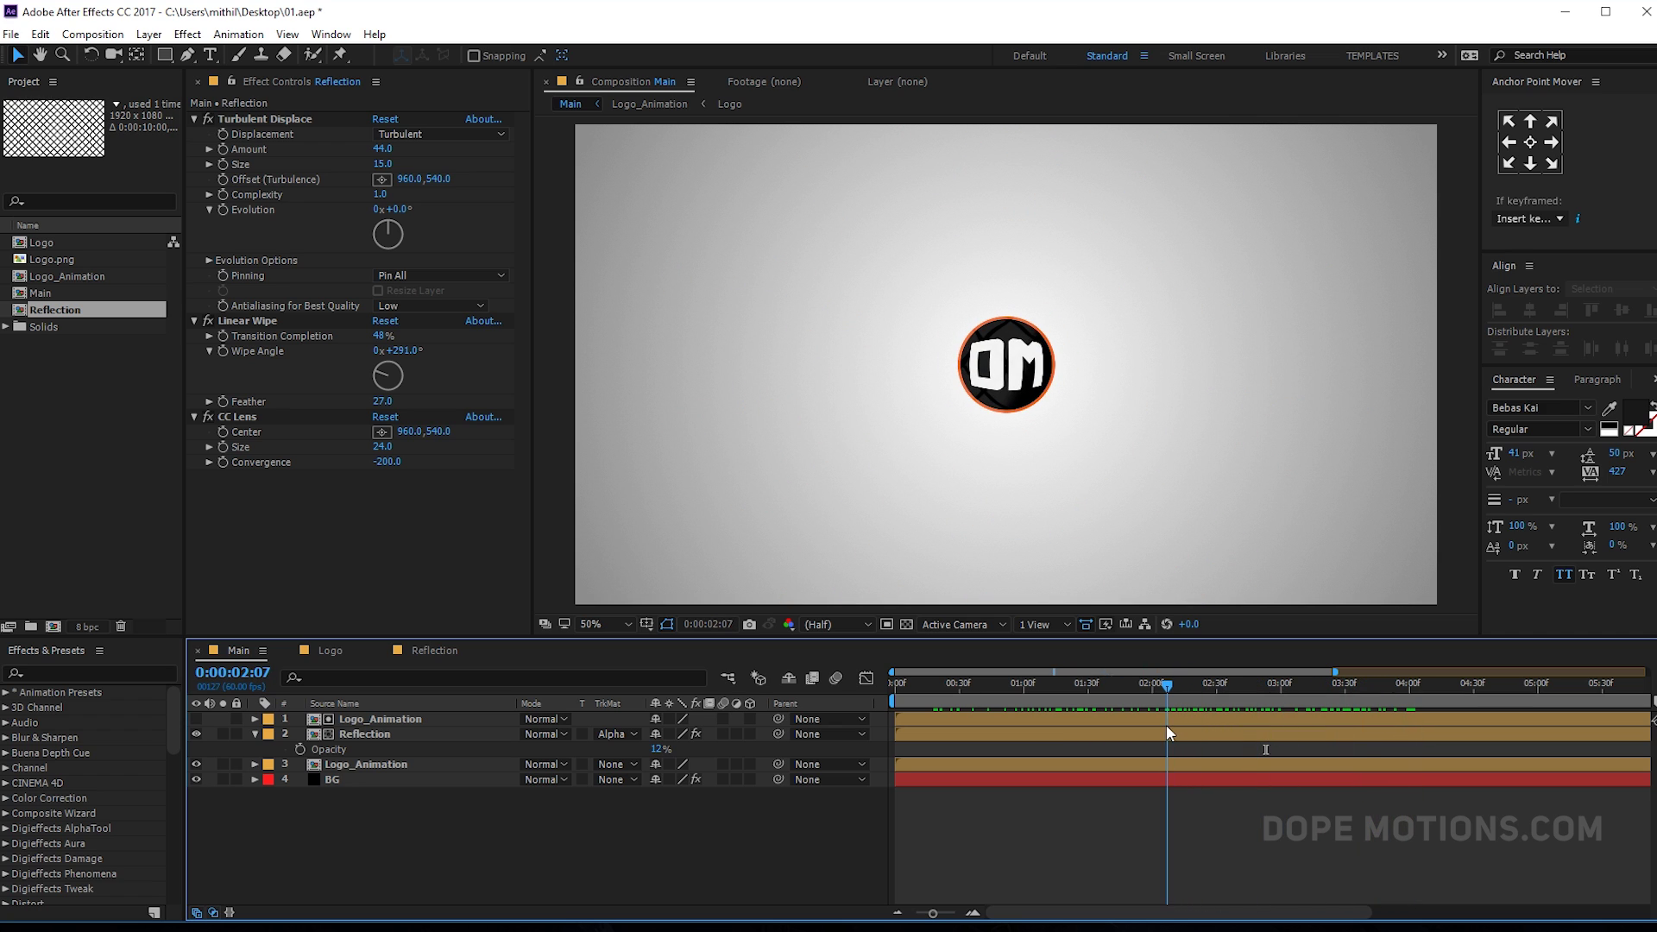
pyautogui.click(254, 734)
pyautogui.moveTo(1168, 697); pyautogui.dragTo(1282, 690)
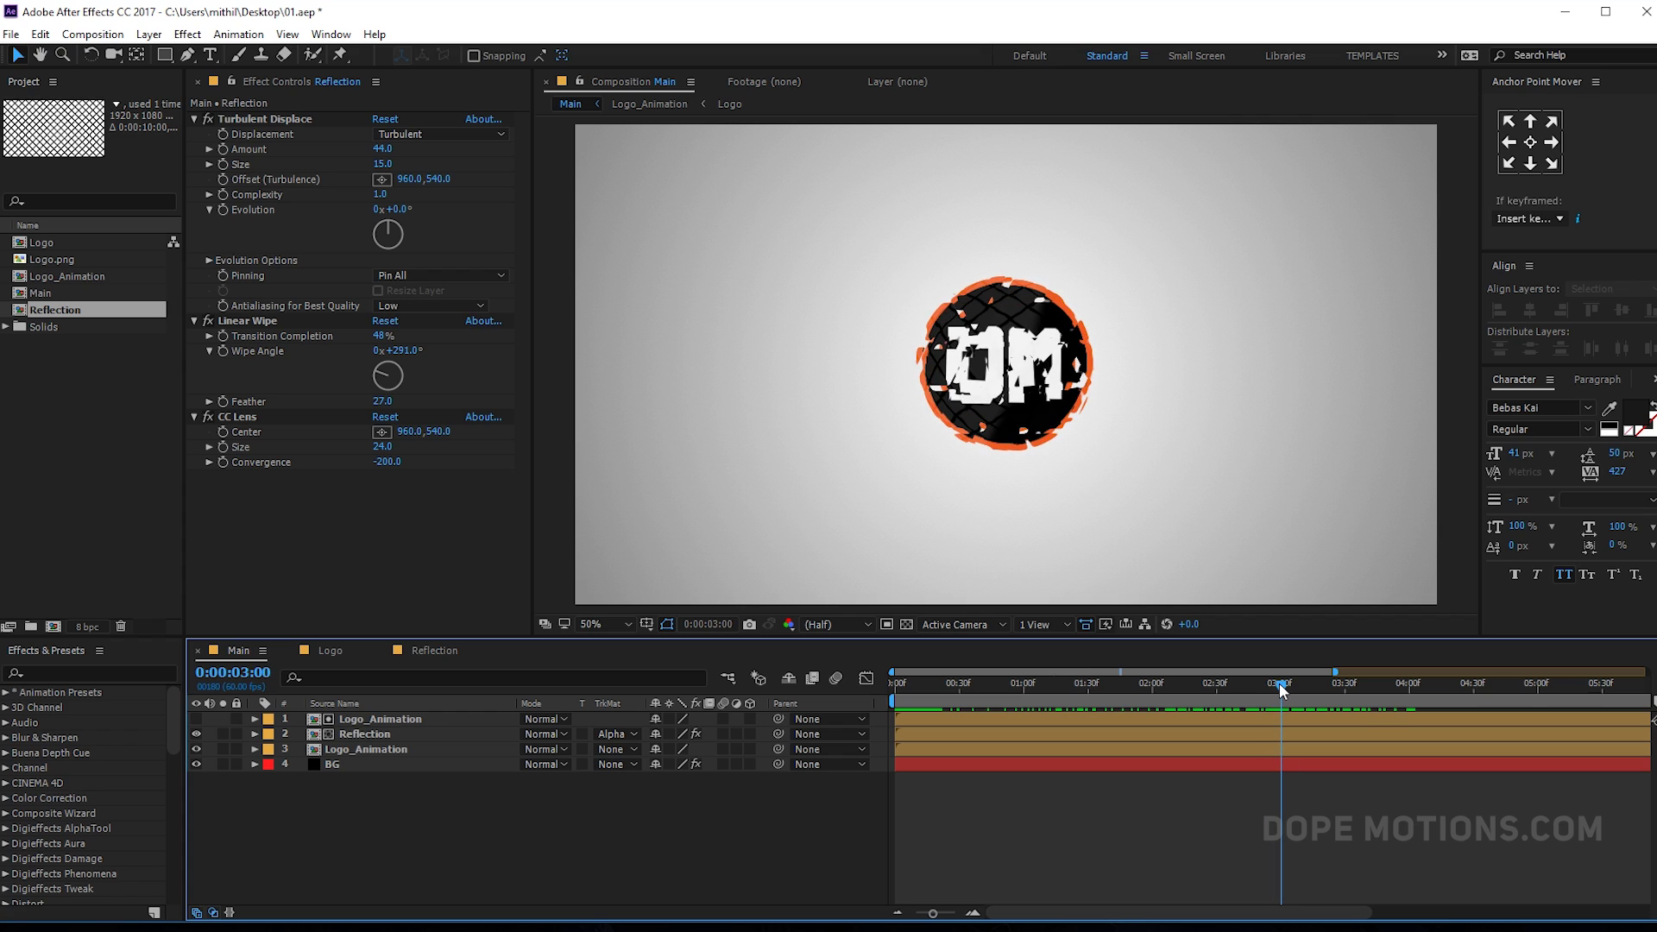
# - Create a text layer reading 'DOPE MOTIONS' in the composition
pyautogui.click(210, 54)
pyautogui.click(808, 309)
pyautogui.write('DOPE MOTIONS')
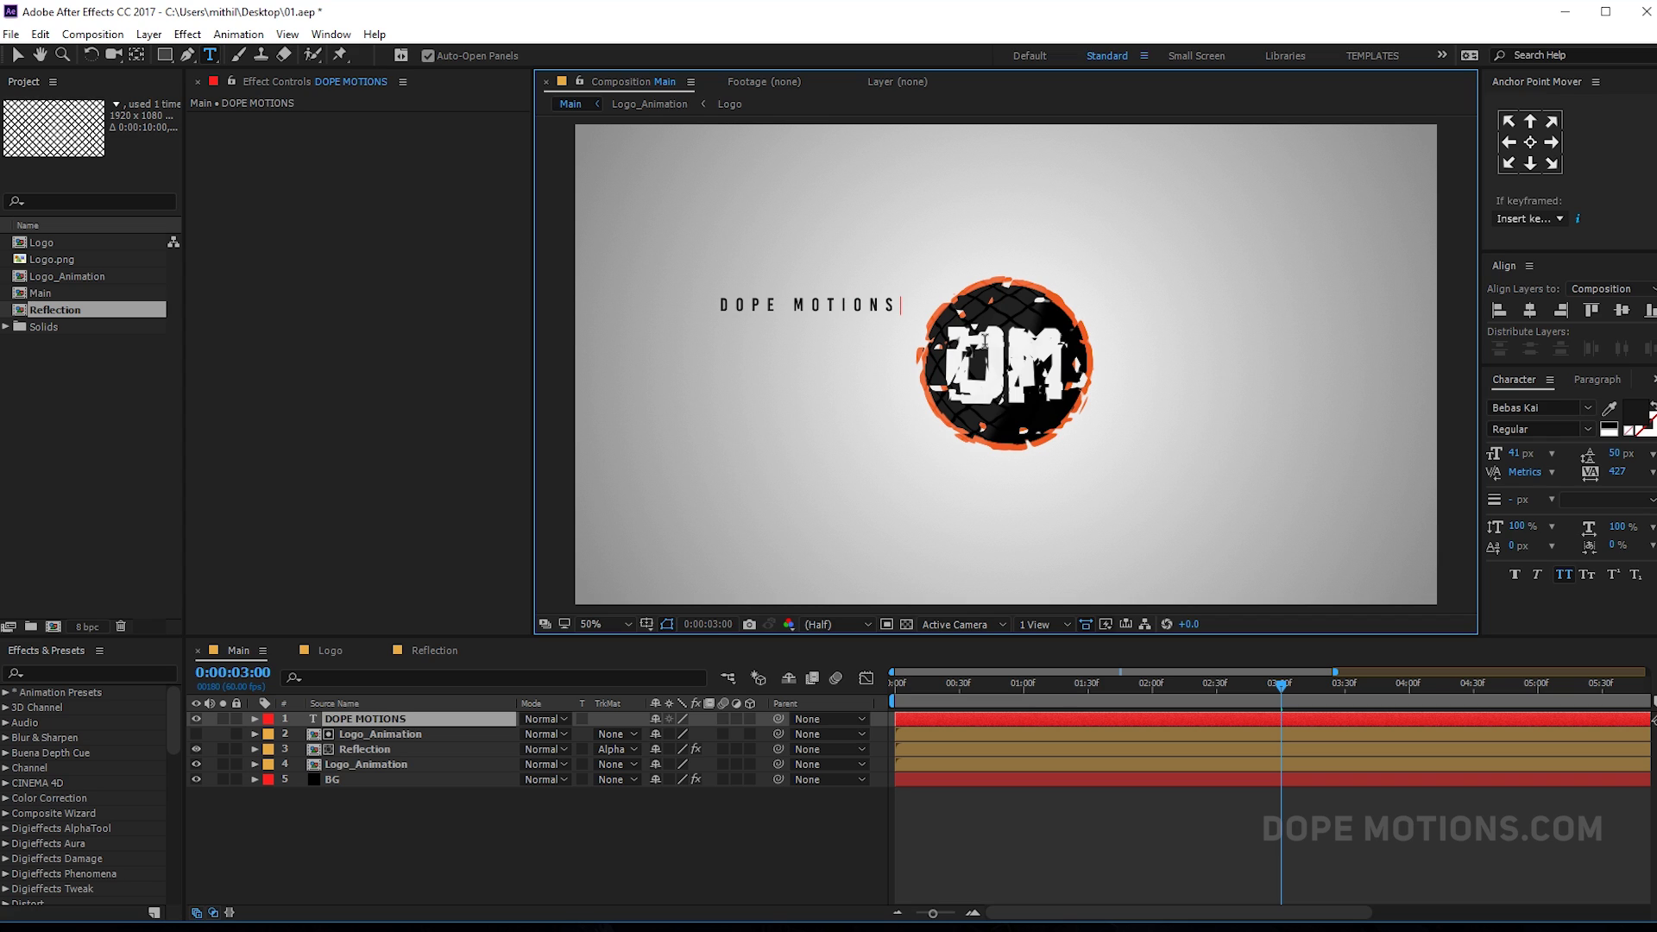
pyautogui.click(19, 54)
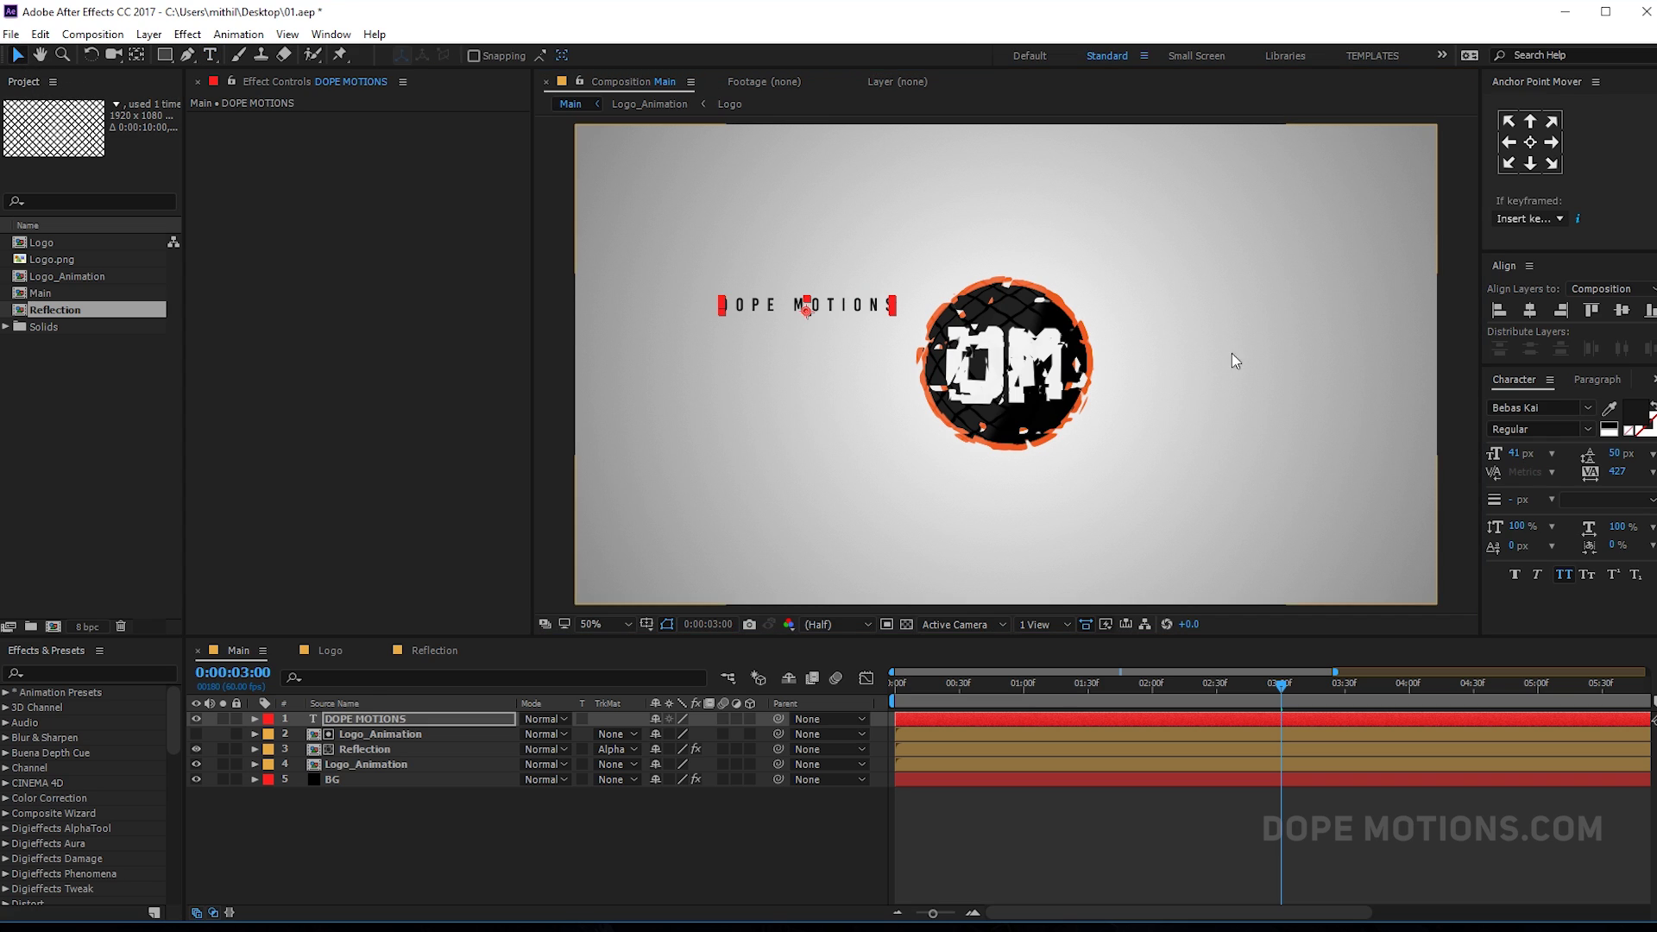
# - Set the title's font to PRIMETIME, enlarge it, and set tracking to 0
pyautogui.click(1546, 407)
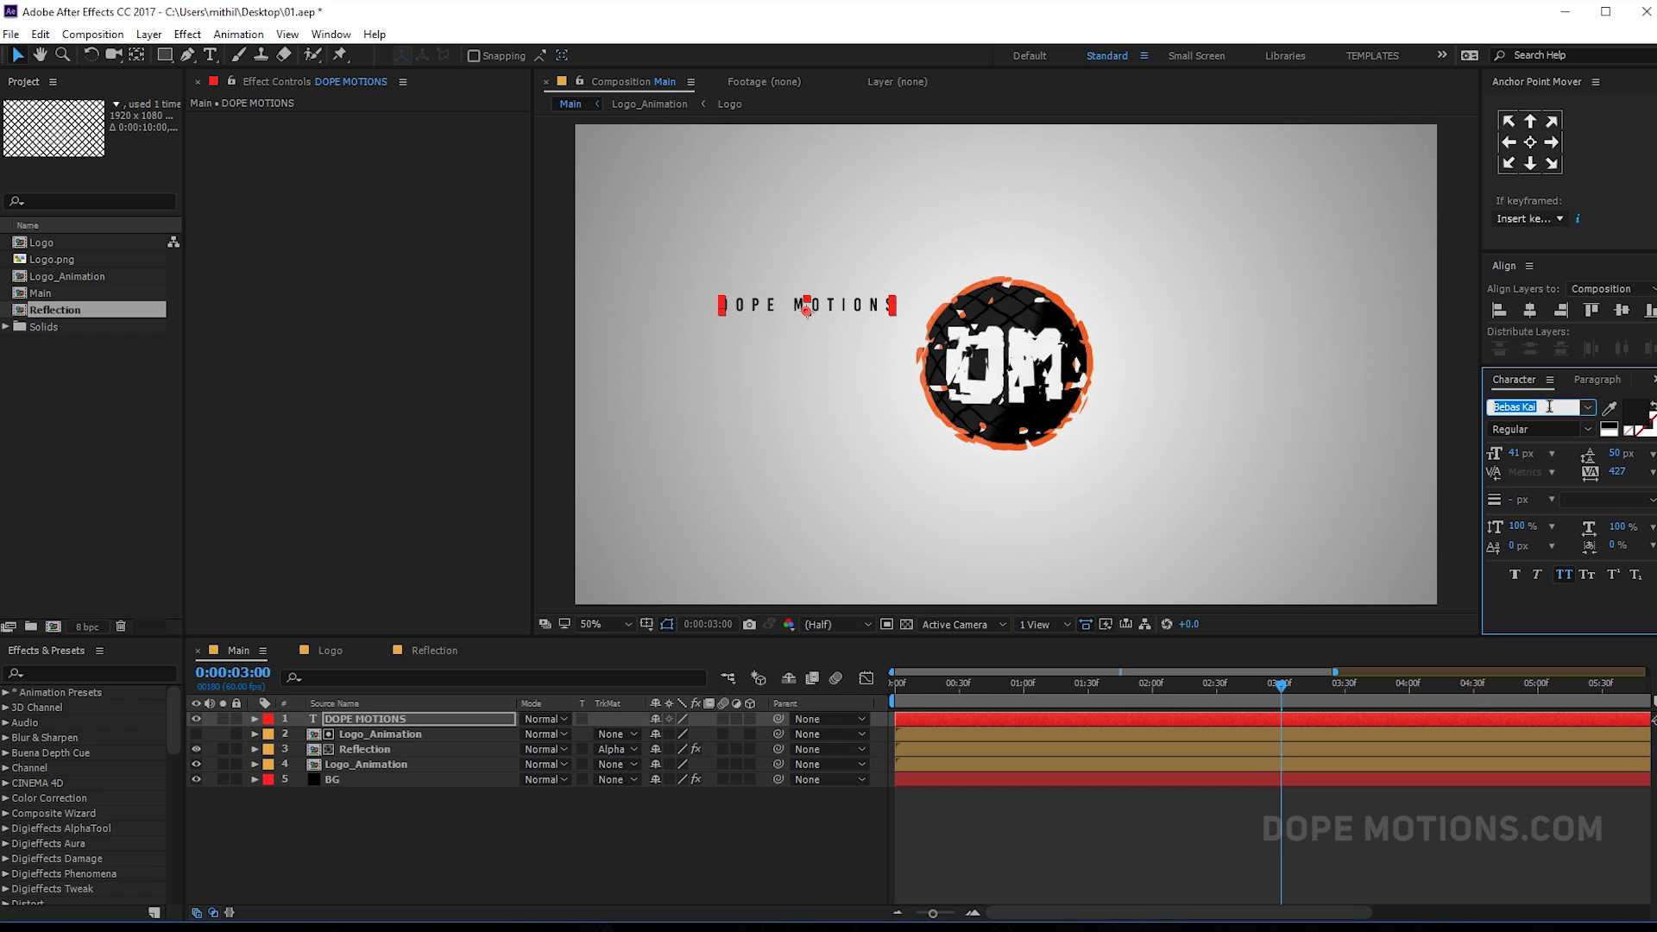
pyautogui.write('Palace Script MTPrime')
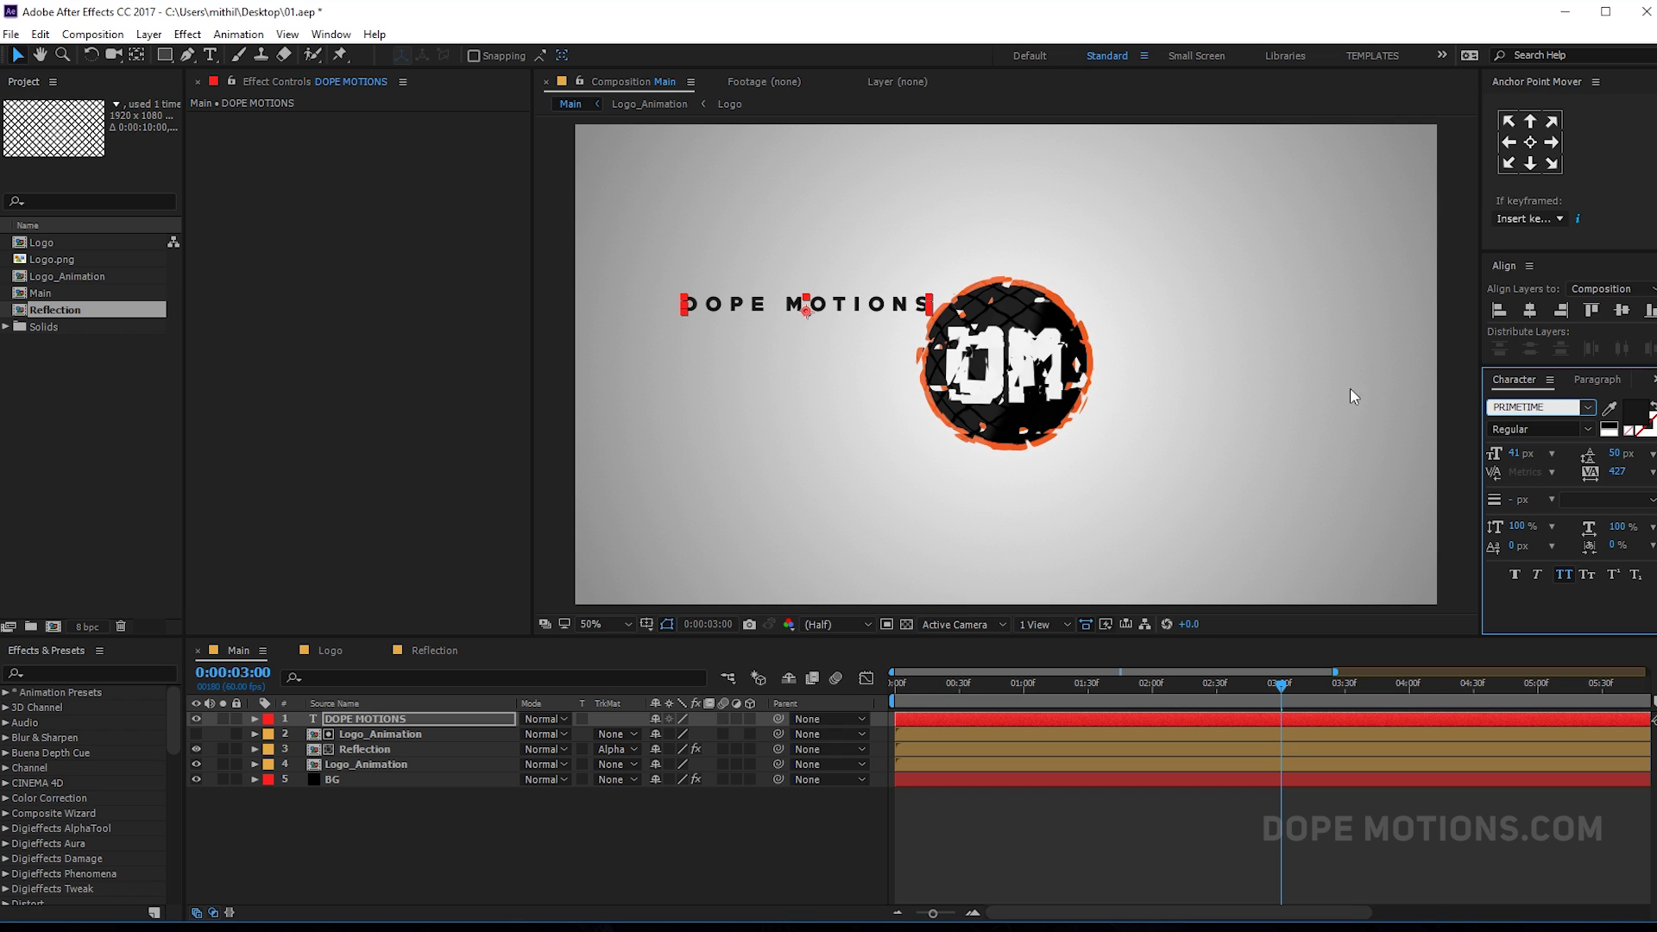
pyautogui.moveTo(1517, 453); pyautogui.dragTo(1588, 457)
pyautogui.click(1617, 471)
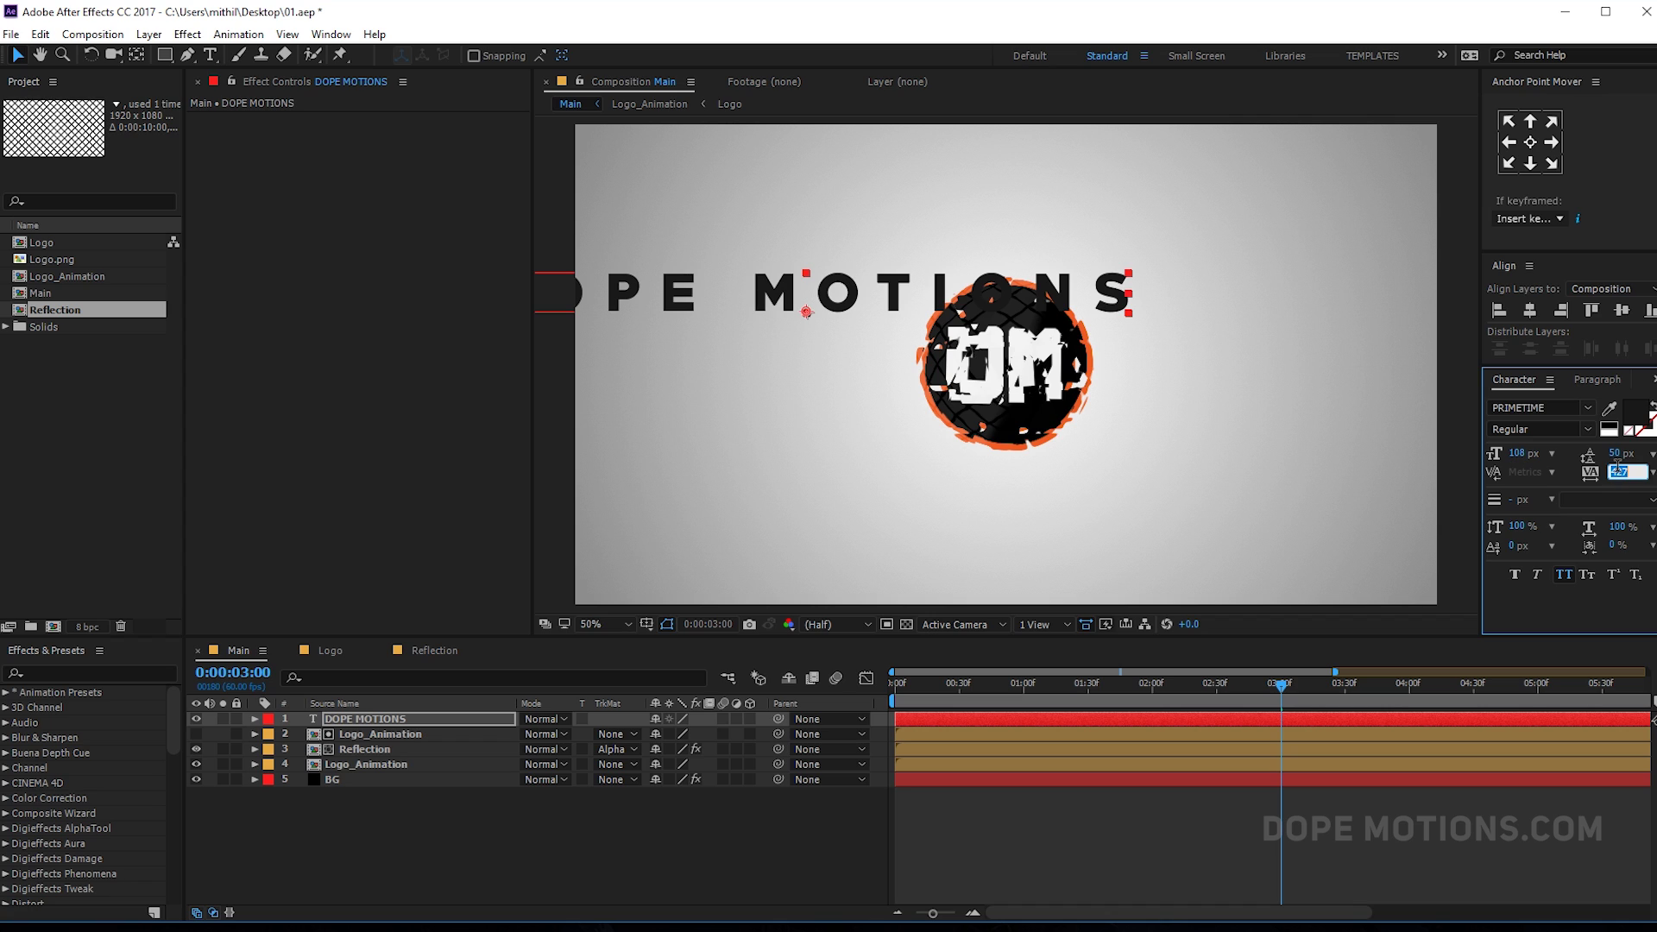
pyautogui.write('0')
pyautogui.press('Return')
# - Centre the title's anchor and align it to the composition, sized at 83 px
pyautogui.click(1530, 142)
pyautogui.click(1530, 310)
pyautogui.click(1621, 310)
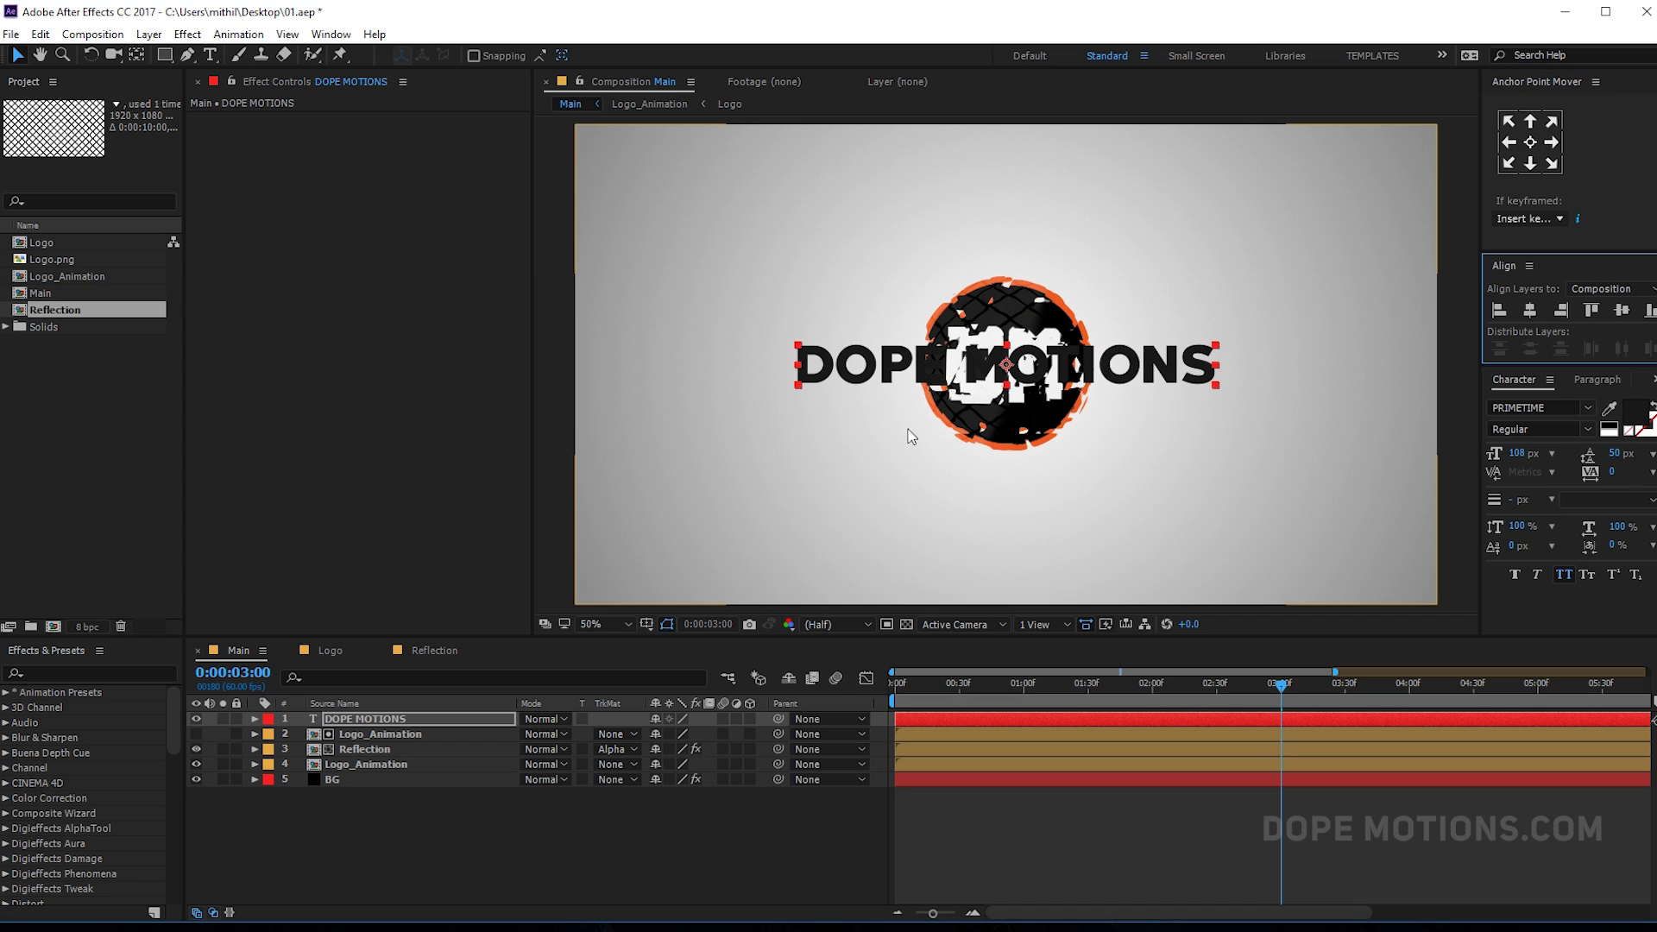
pyautogui.moveTo(1521, 453); pyautogui.dragTo(1499, 454)
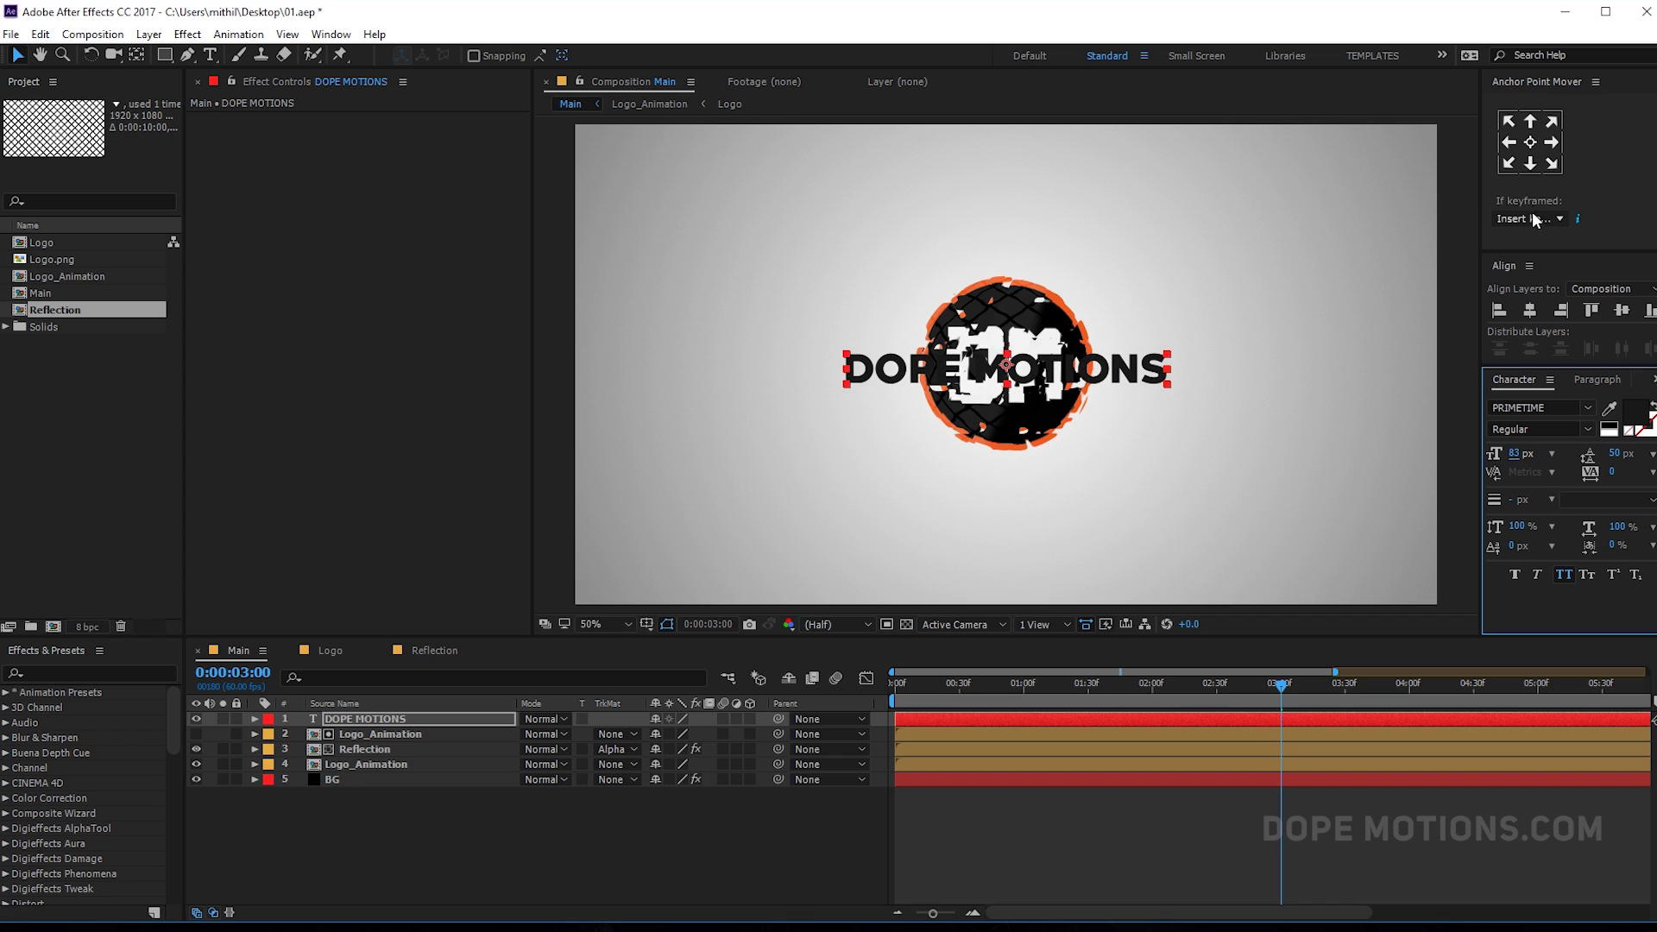
pyautogui.click(1529, 142)
pyautogui.click(1622, 310)
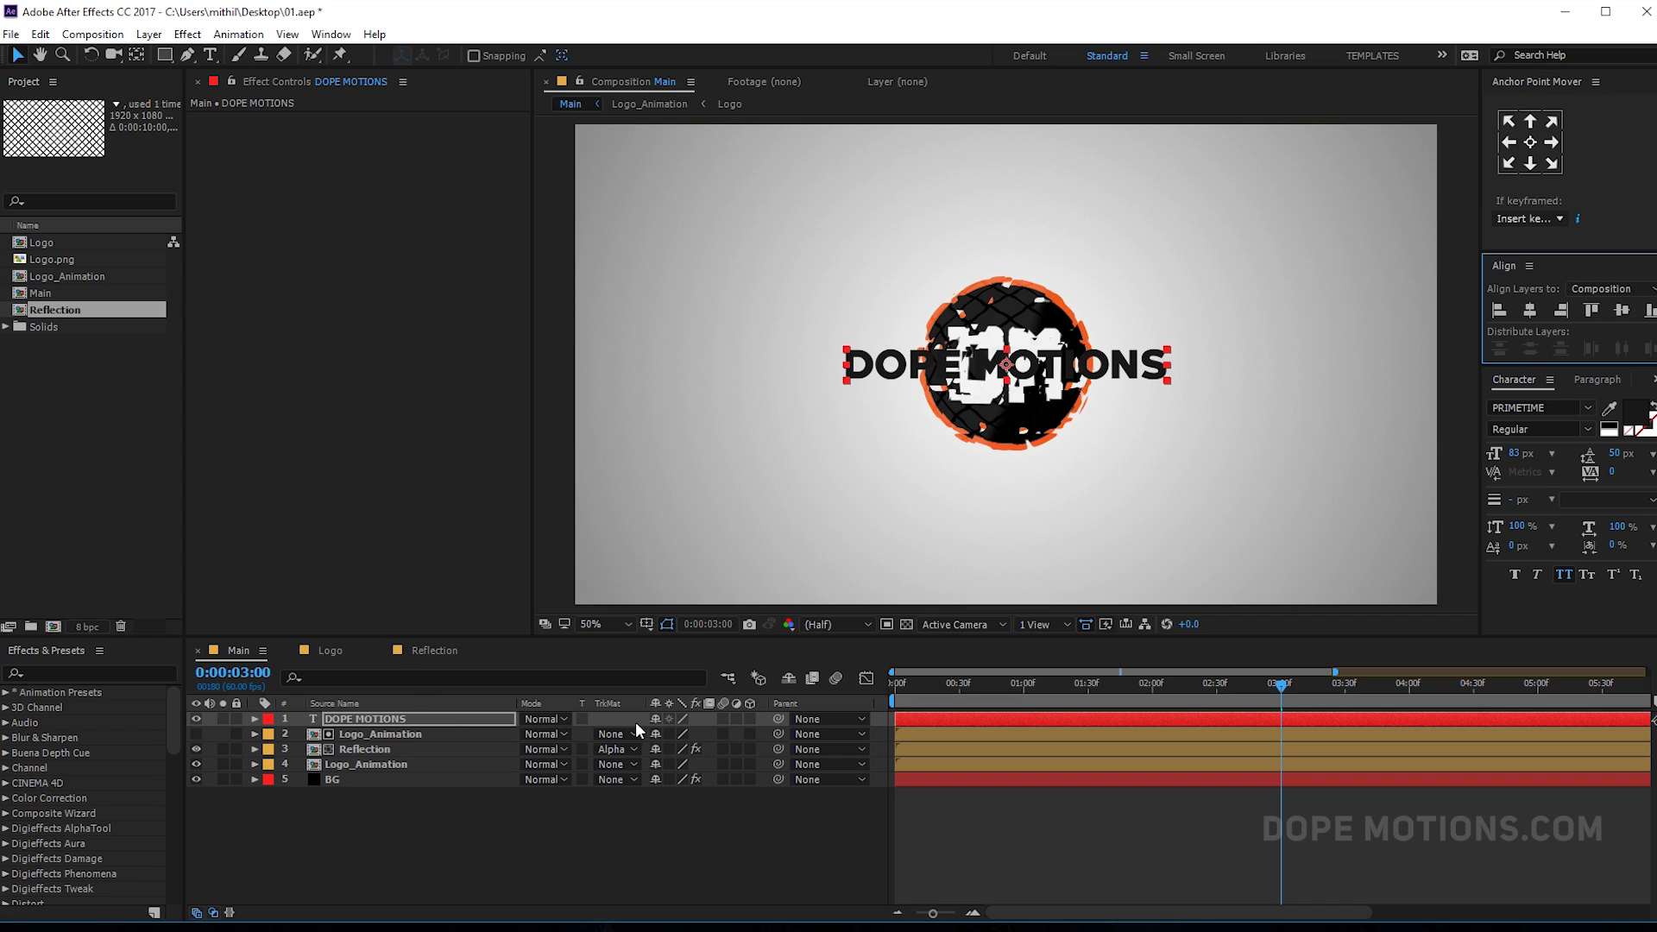
# - Make the text 3D and keyframe Y Rotation from -90° at 3:00 to 0° at 3:30
pyautogui.click(750, 719)
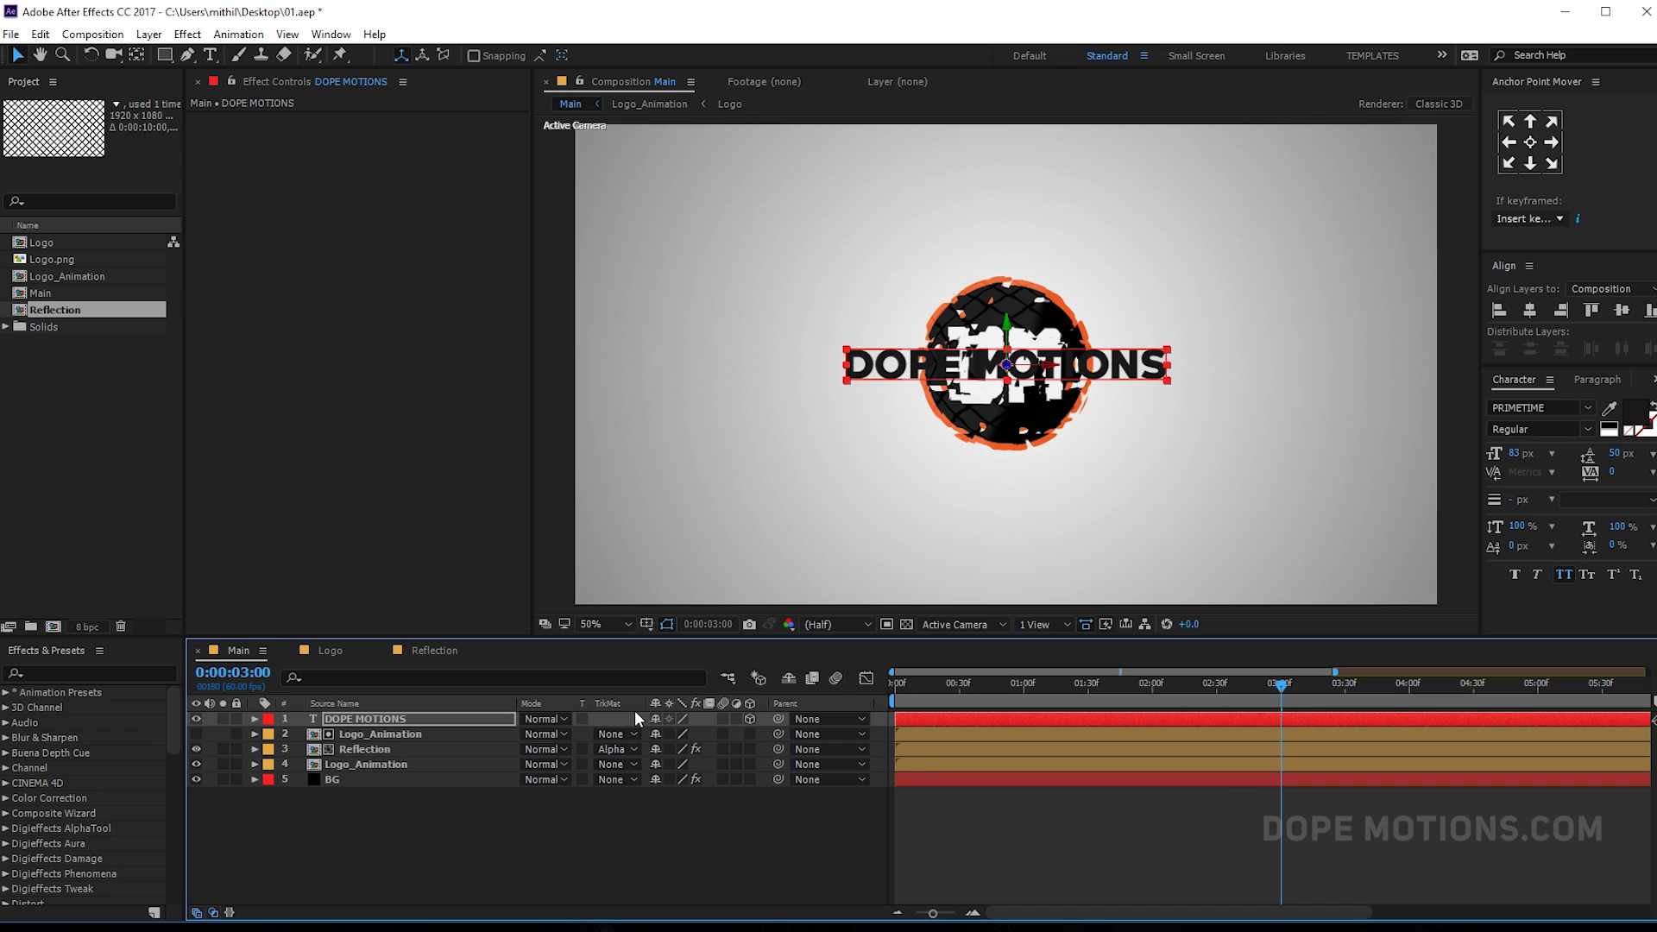
pyautogui.press('r')
pyautogui.moveTo(682, 768); pyautogui.dragTo(602, 767)
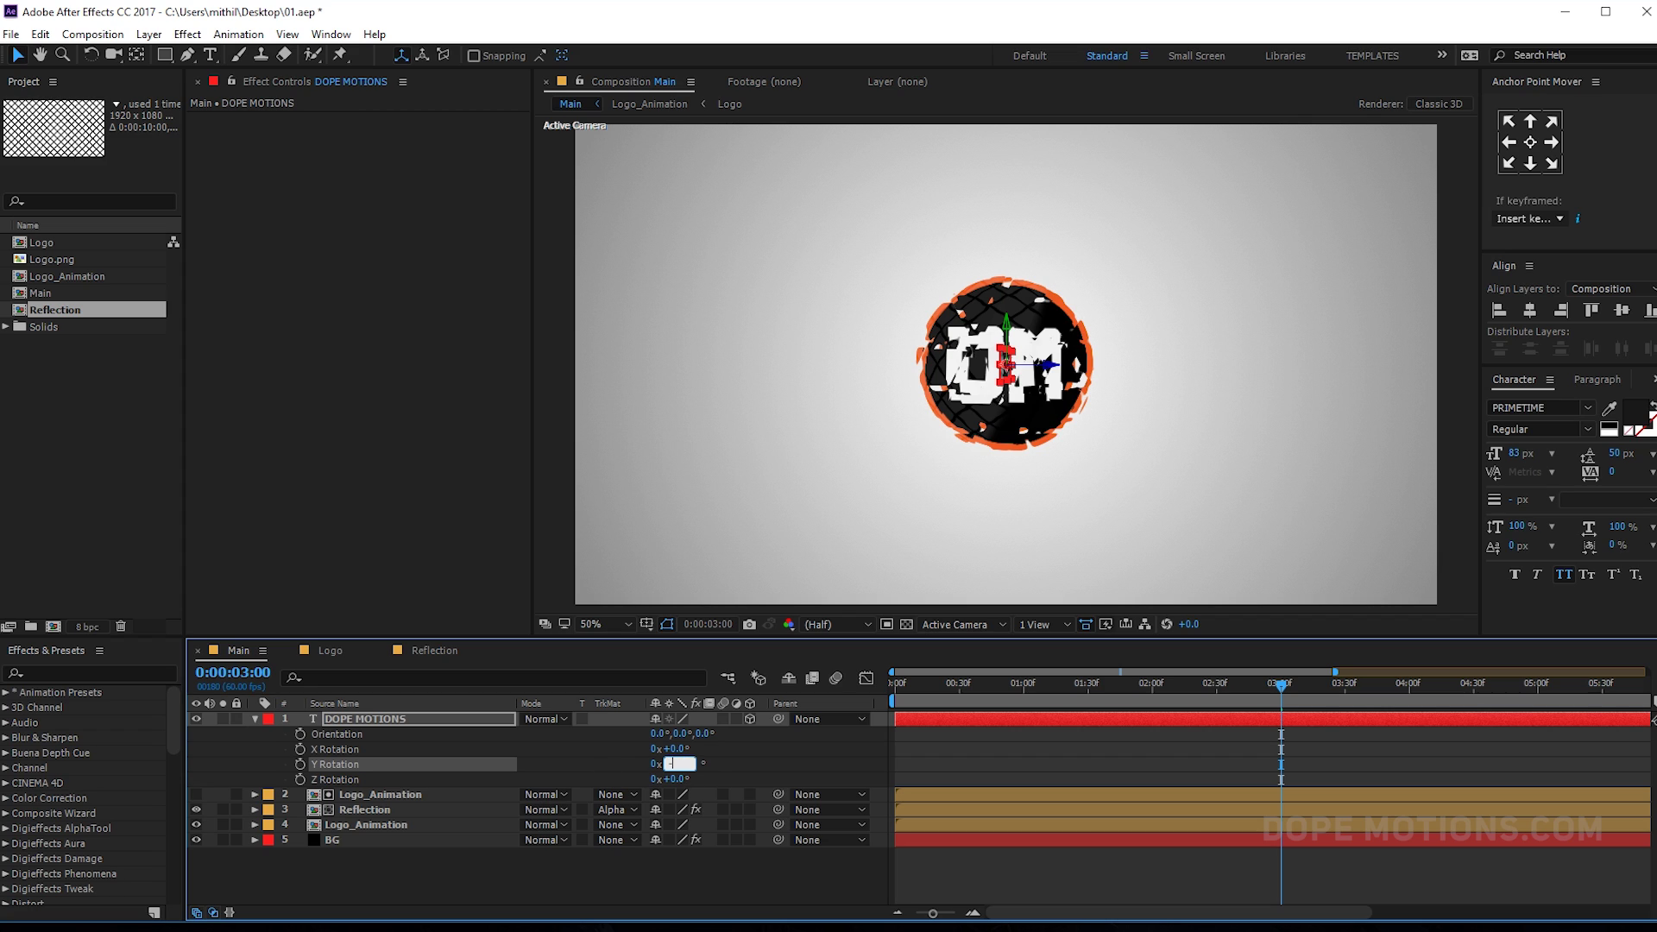
pyautogui.press('Return')
pyautogui.click(300, 765)
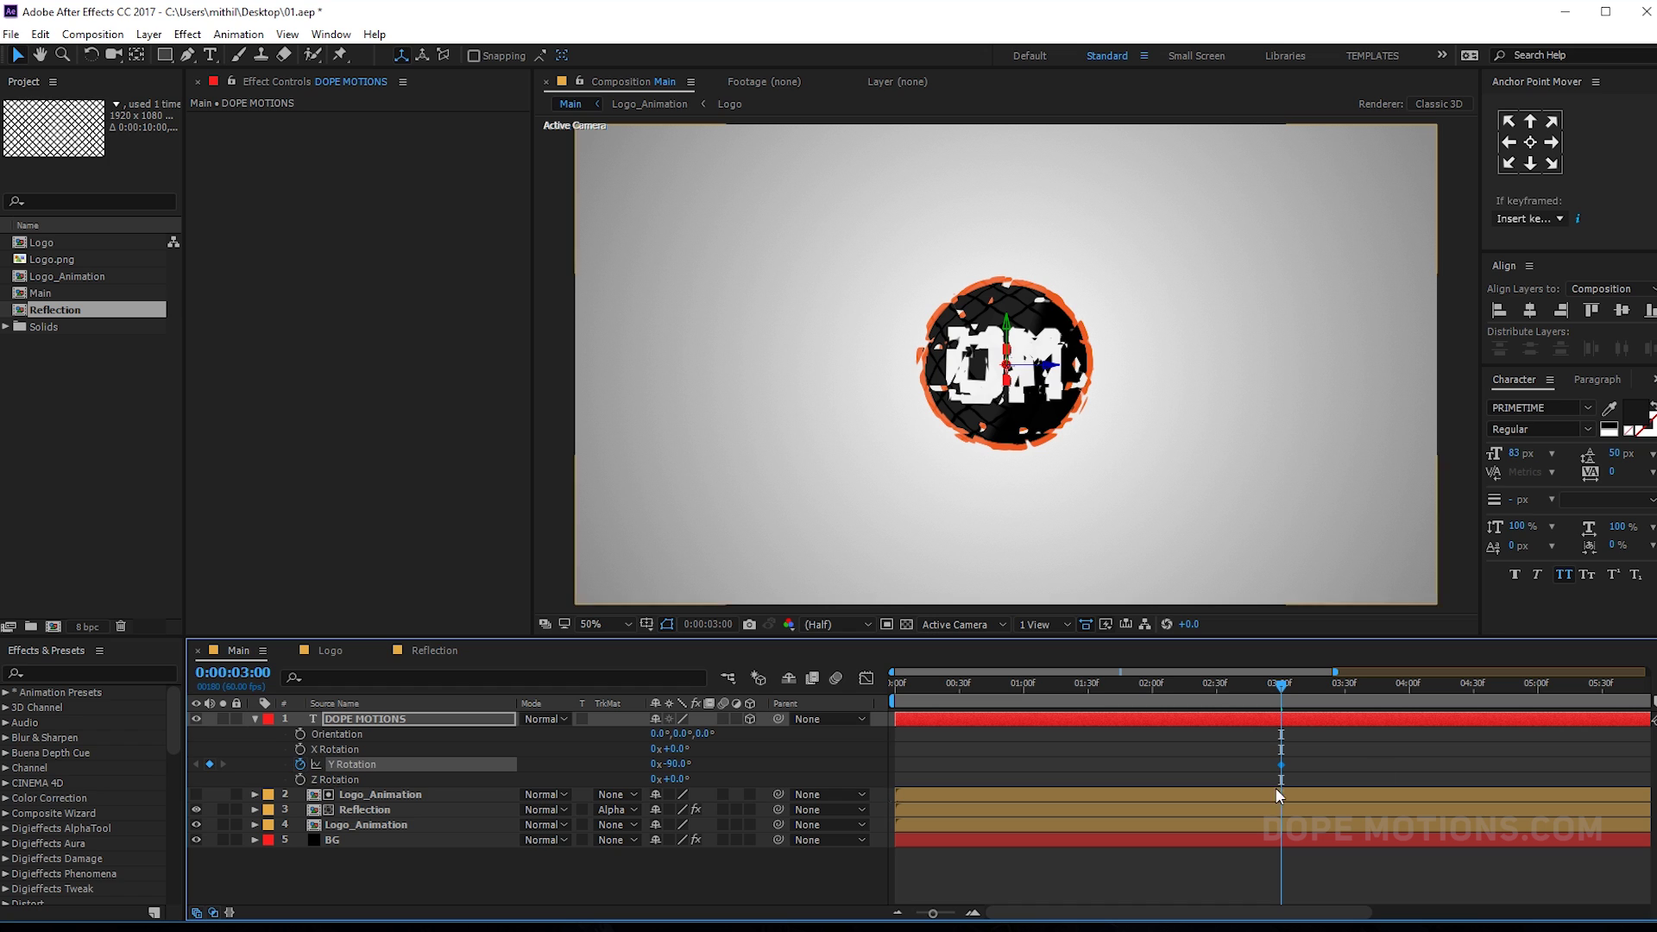
pyautogui.moveTo(1288, 688); pyautogui.dragTo(1350, 695)
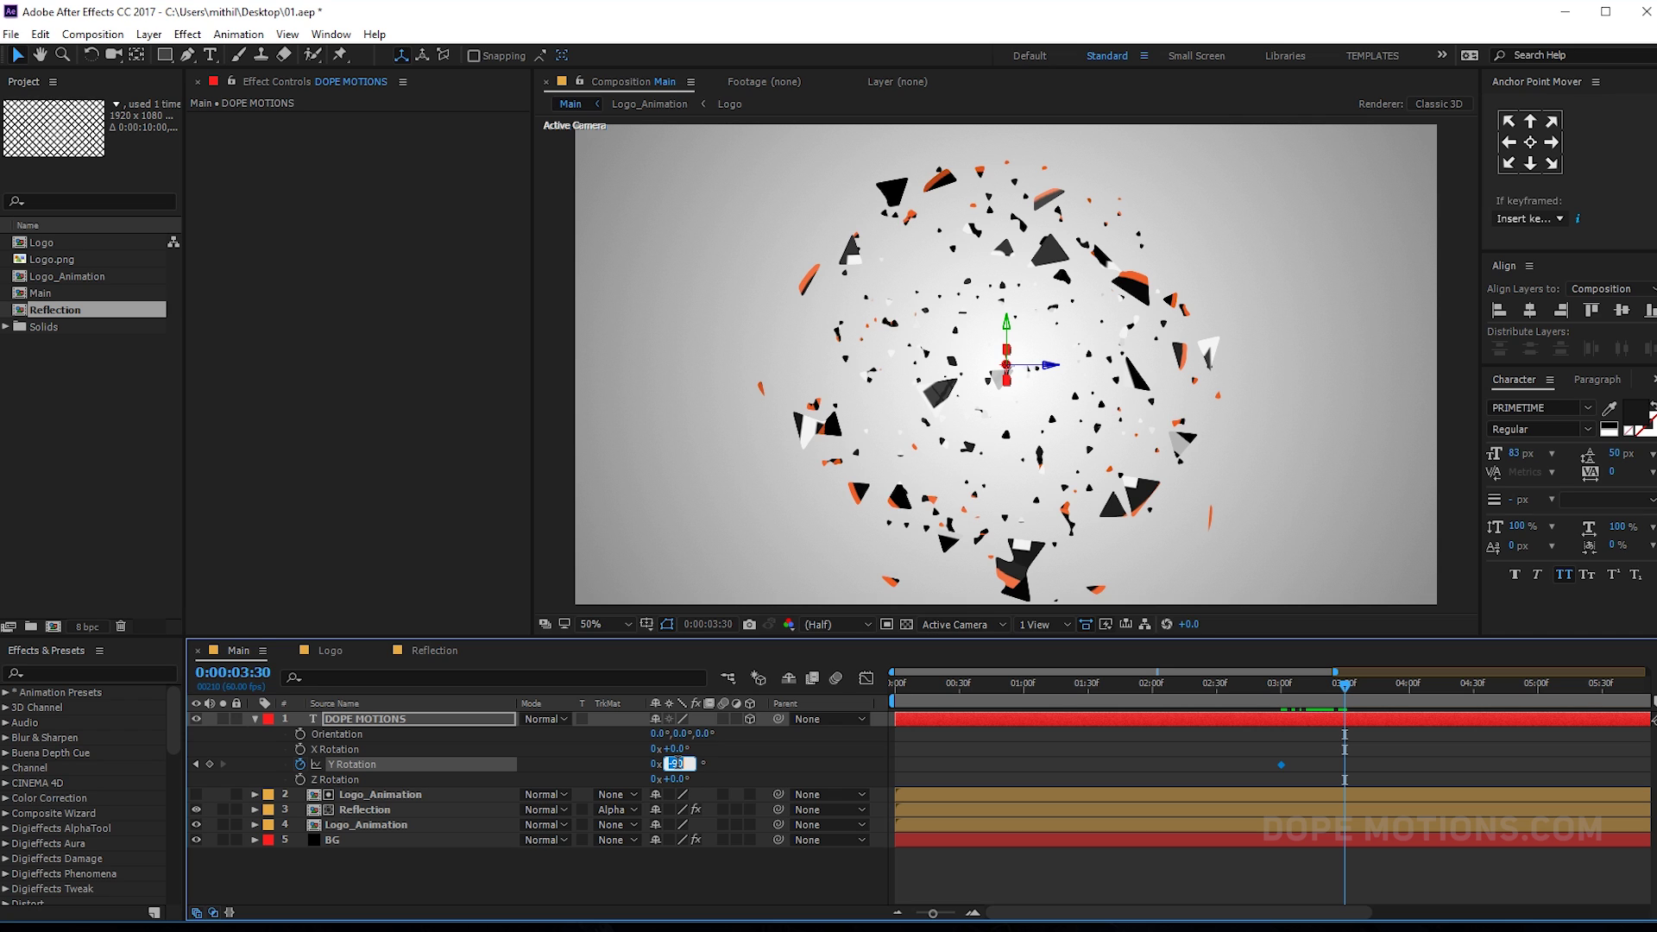
pyautogui.press('Return')
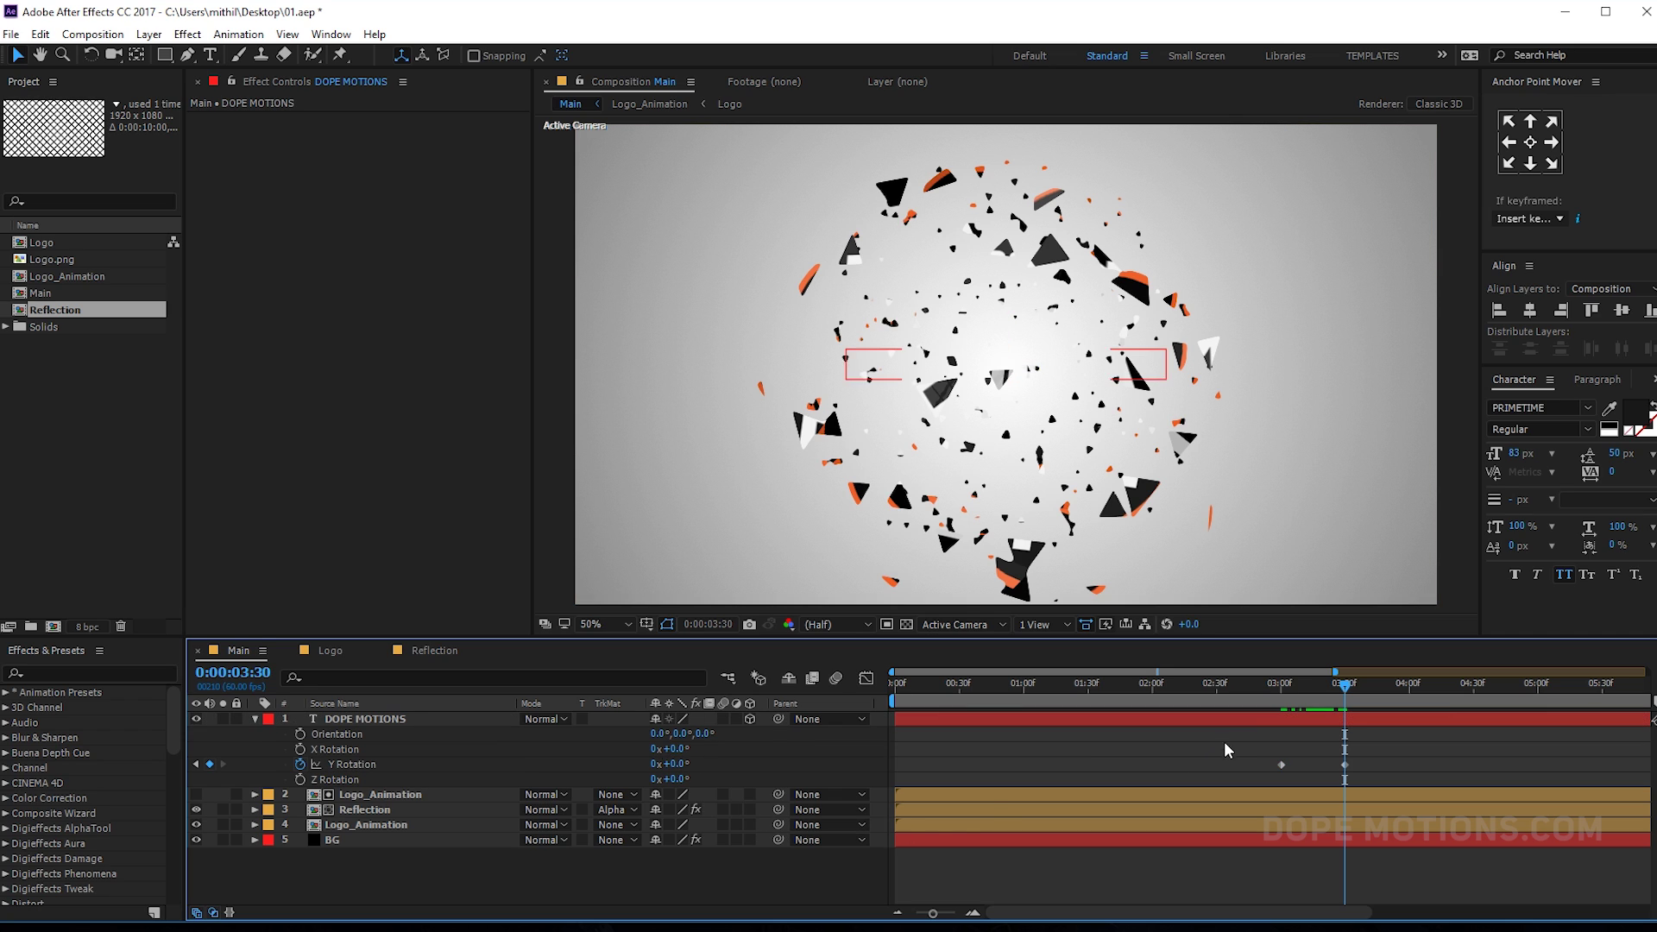
pyautogui.click(1282, 687)
pyautogui.moveTo(1283, 688); pyautogui.dragTo(1415, 688)
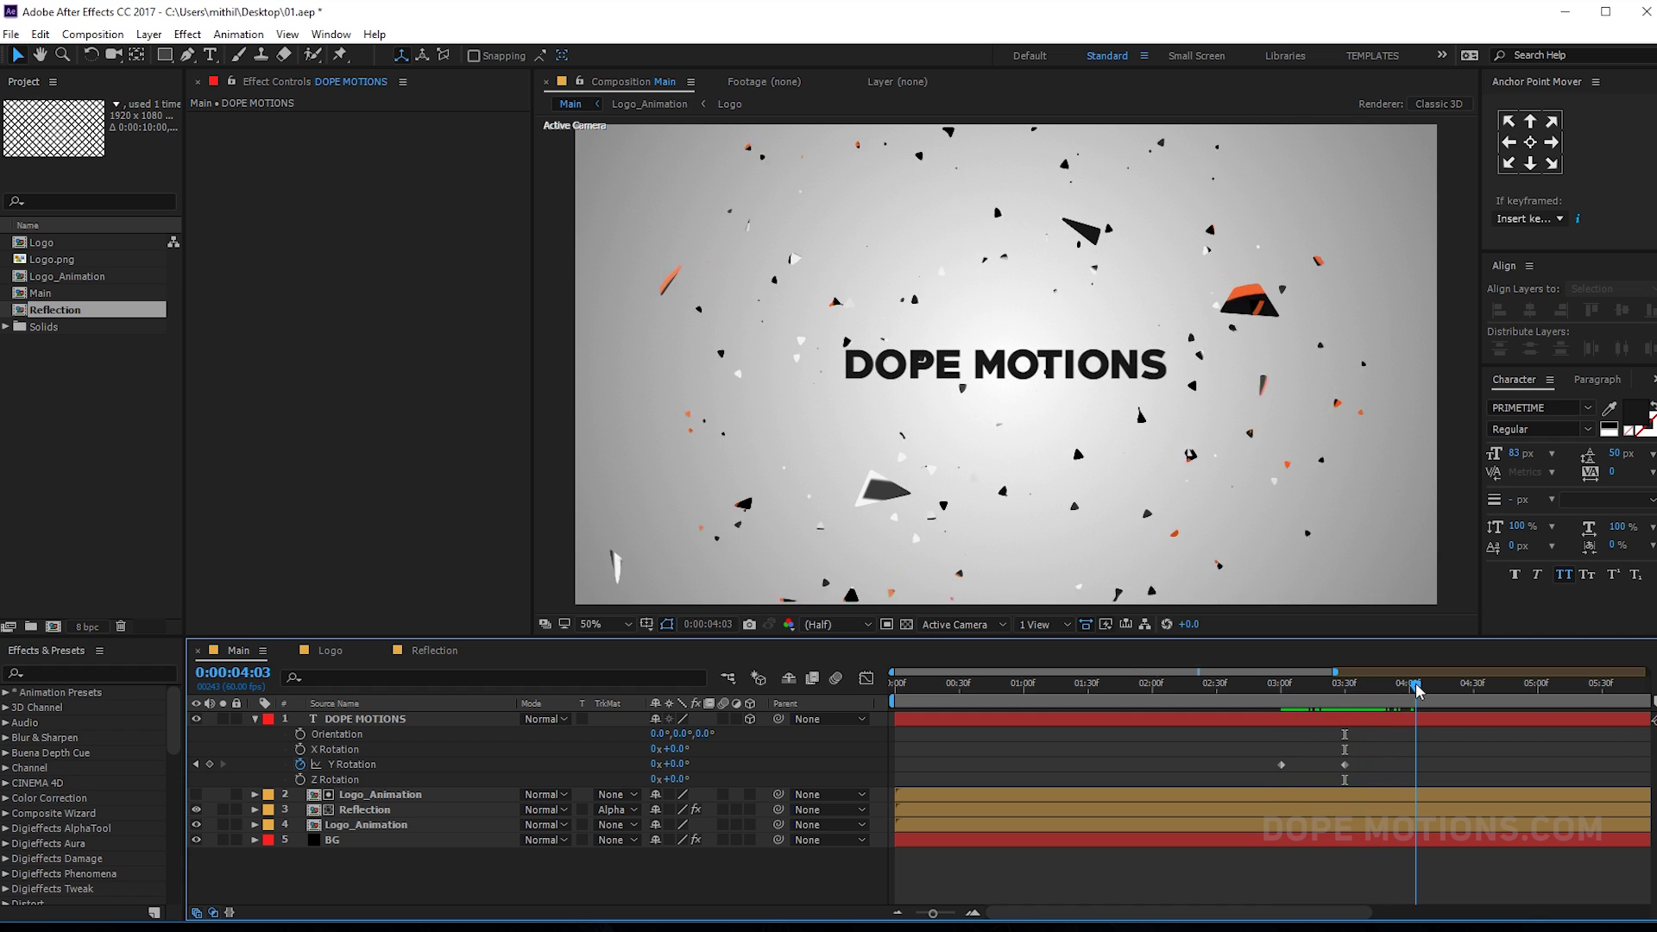
# - Ease both Y Rotation keyframes in the Graph Editor so the speed peaks sharply
pyautogui.moveTo(1263, 743); pyautogui.dragTo(1375, 787)
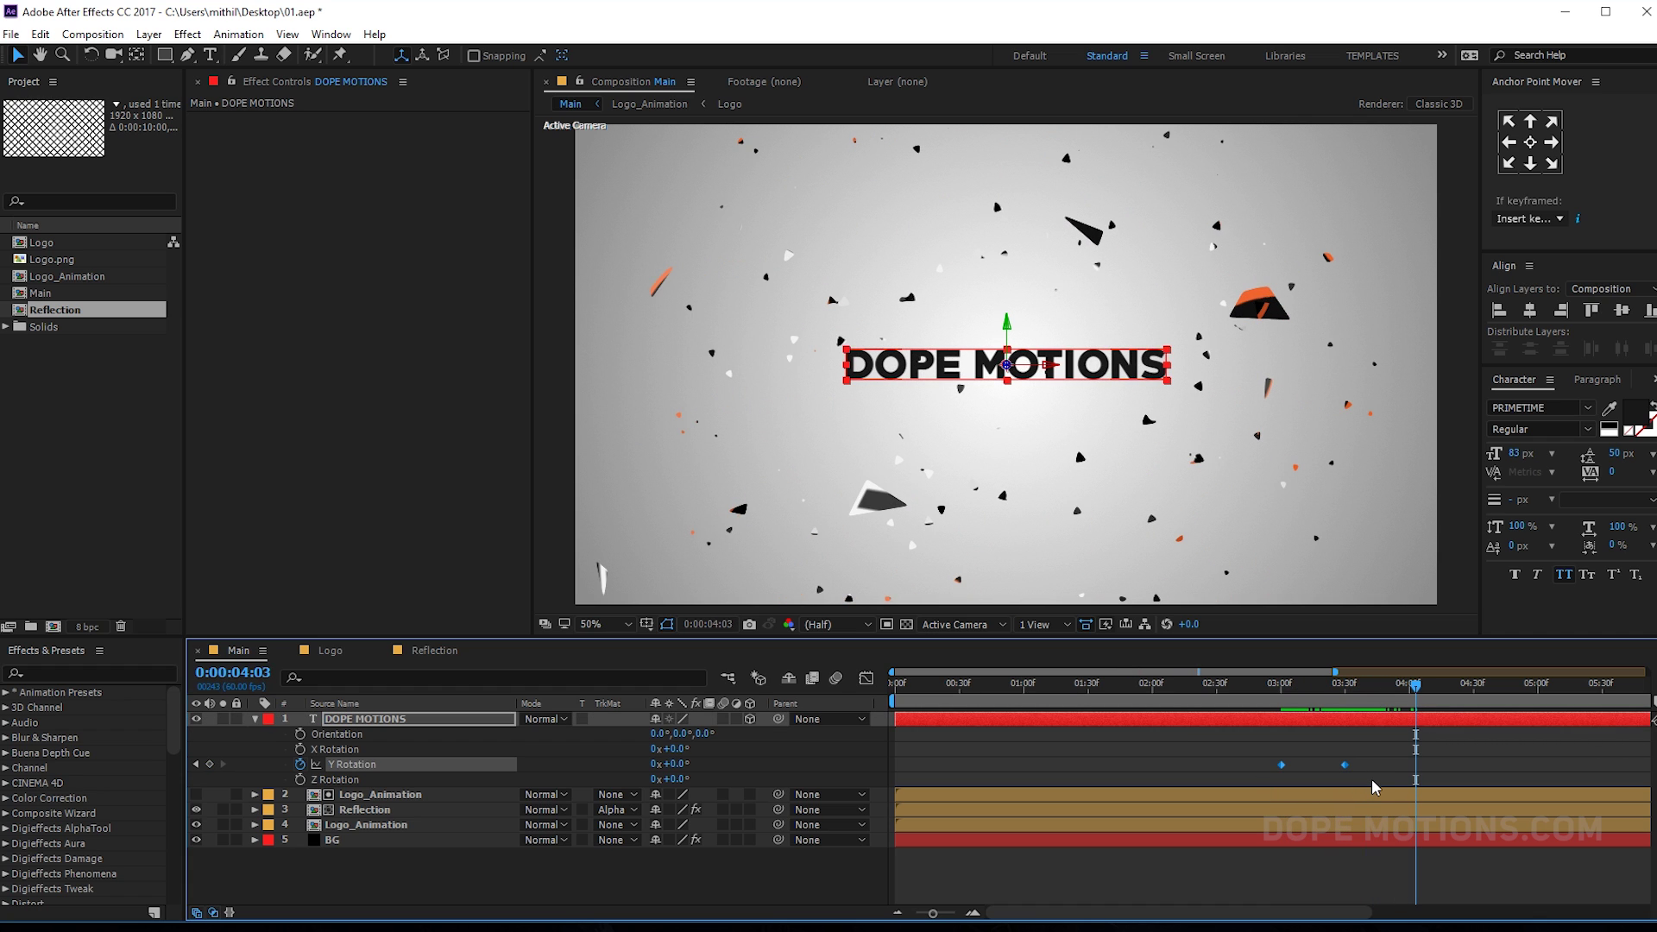
pyautogui.click(866, 679)
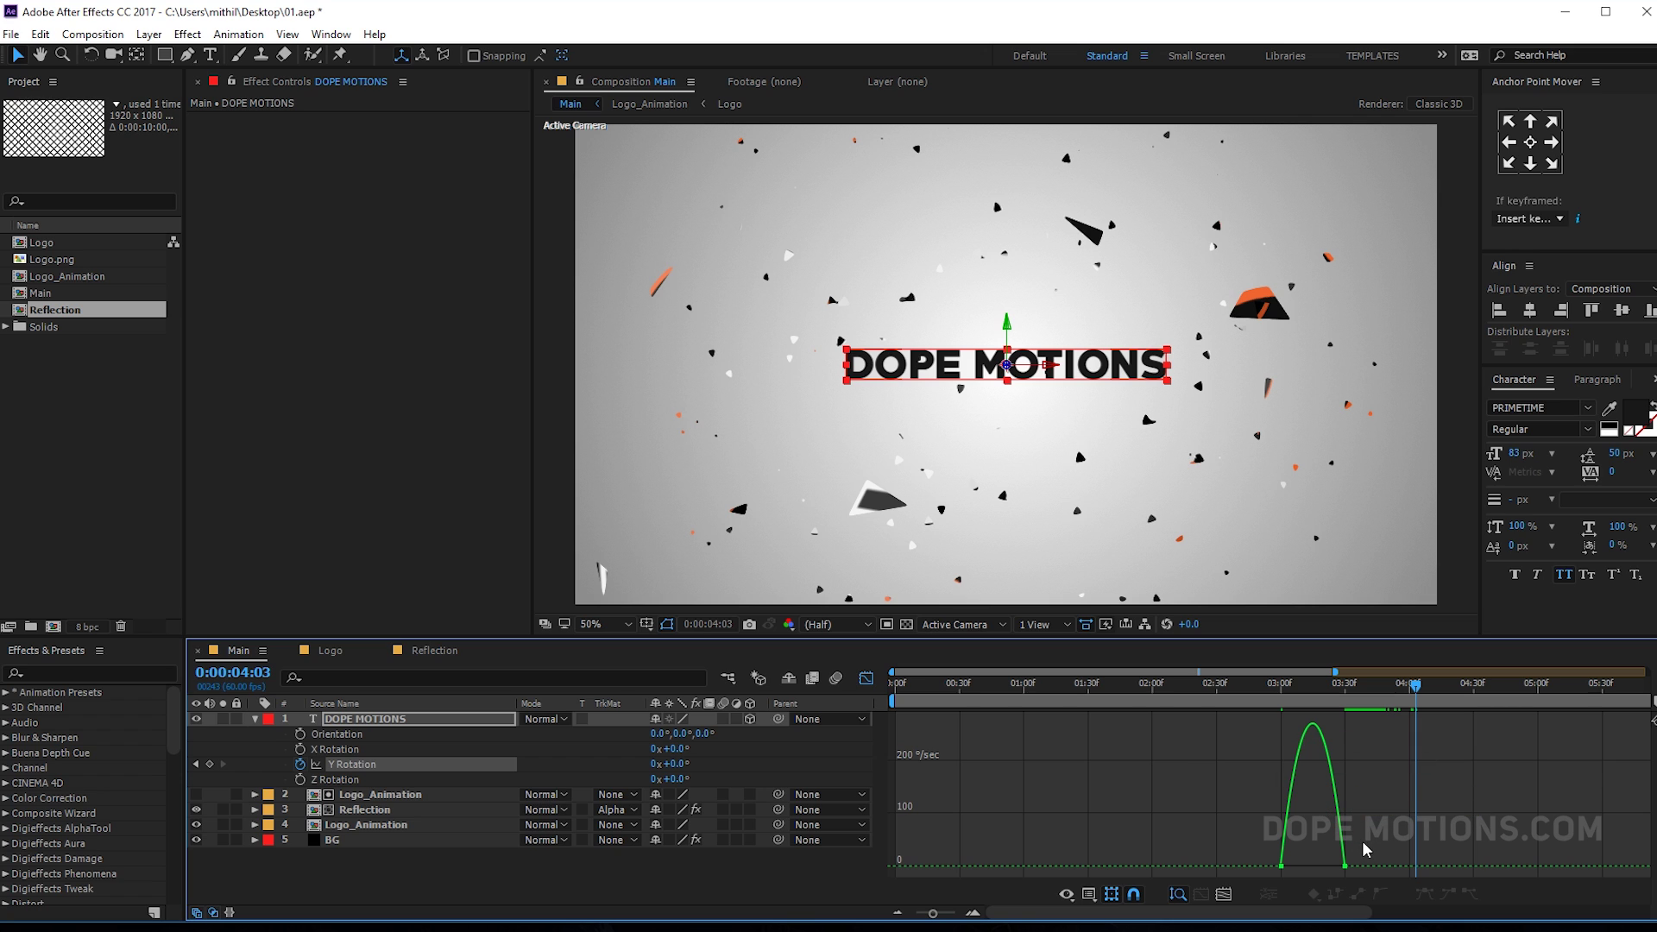
pyautogui.moveTo(1335, 866); pyautogui.dragTo(1311, 867)
pyautogui.moveTo(1274, 688); pyautogui.dragTo(1274, 682)
pyautogui.click(867, 679)
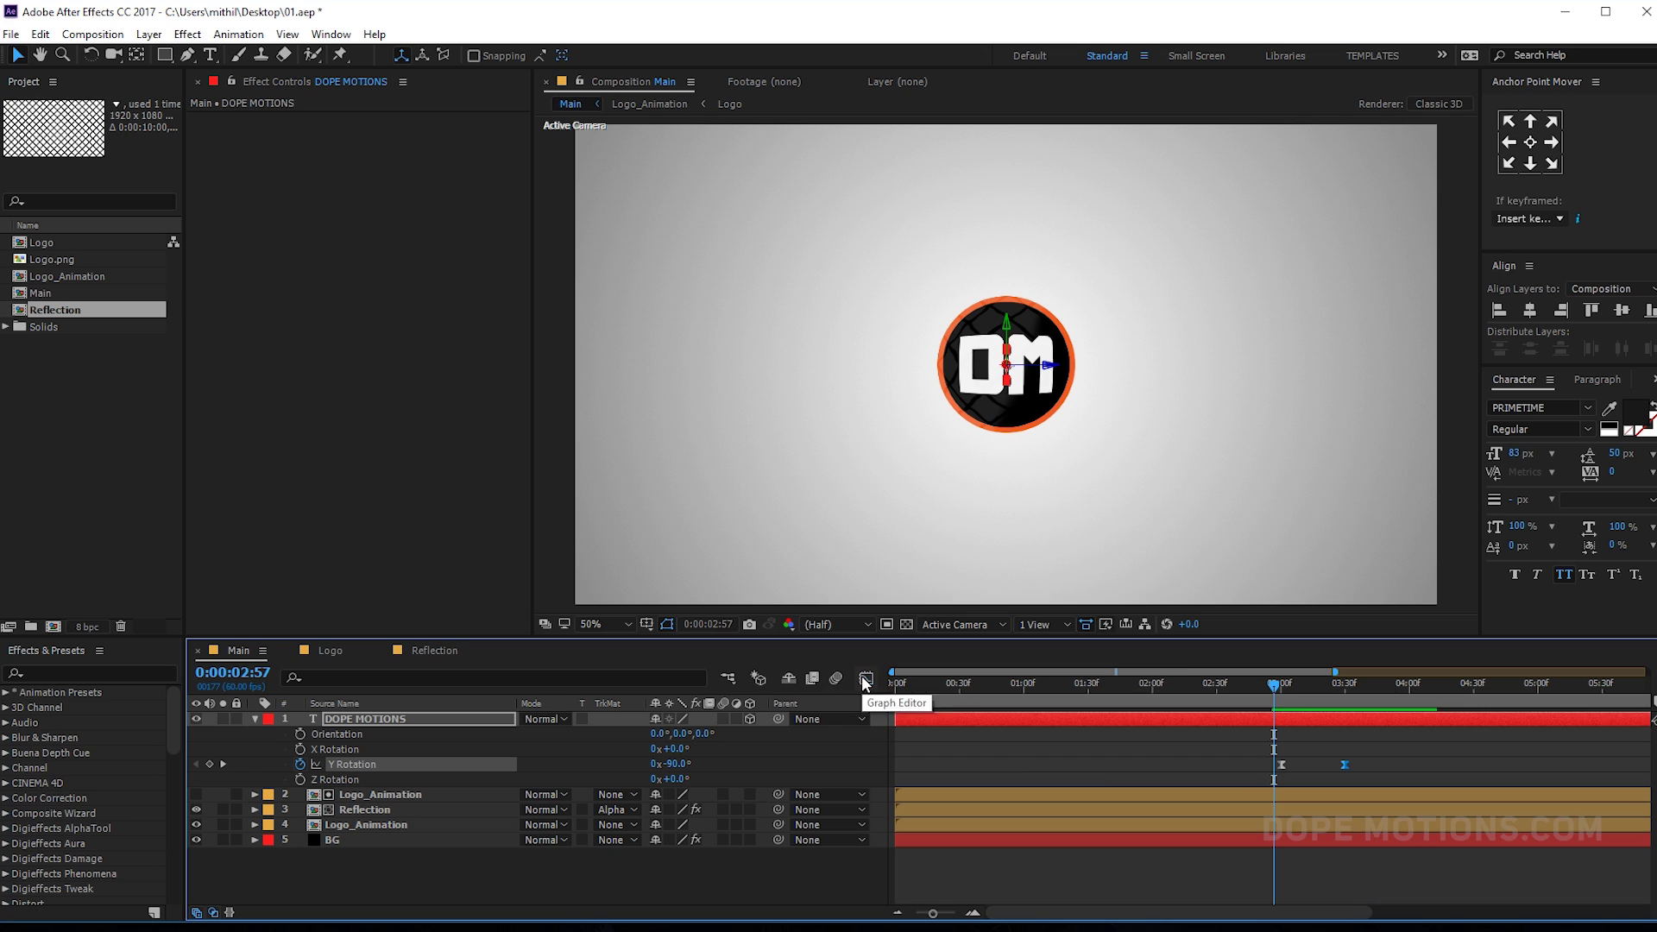
# - Retime the DOPE MOTIONS Y Rotation keyframes so the text reveal lines up with the explosion
pyautogui.moveTo(1391, 763); pyautogui.dragTo(1415, 764)
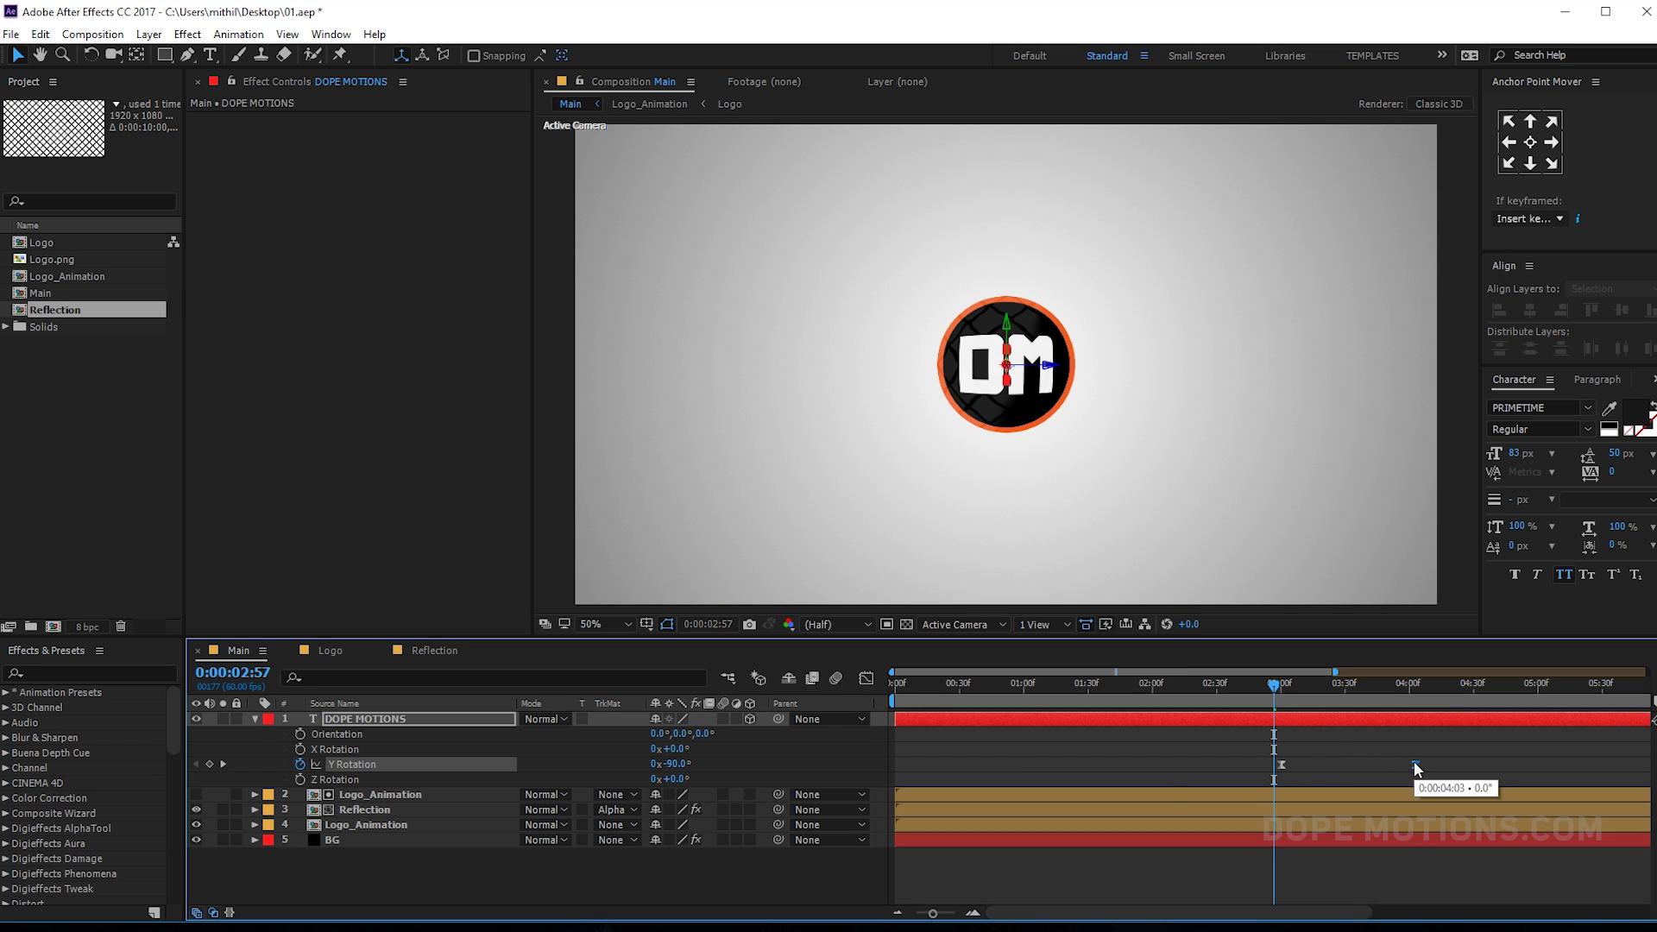
pyautogui.press('space')
pyautogui.click(1299, 697)
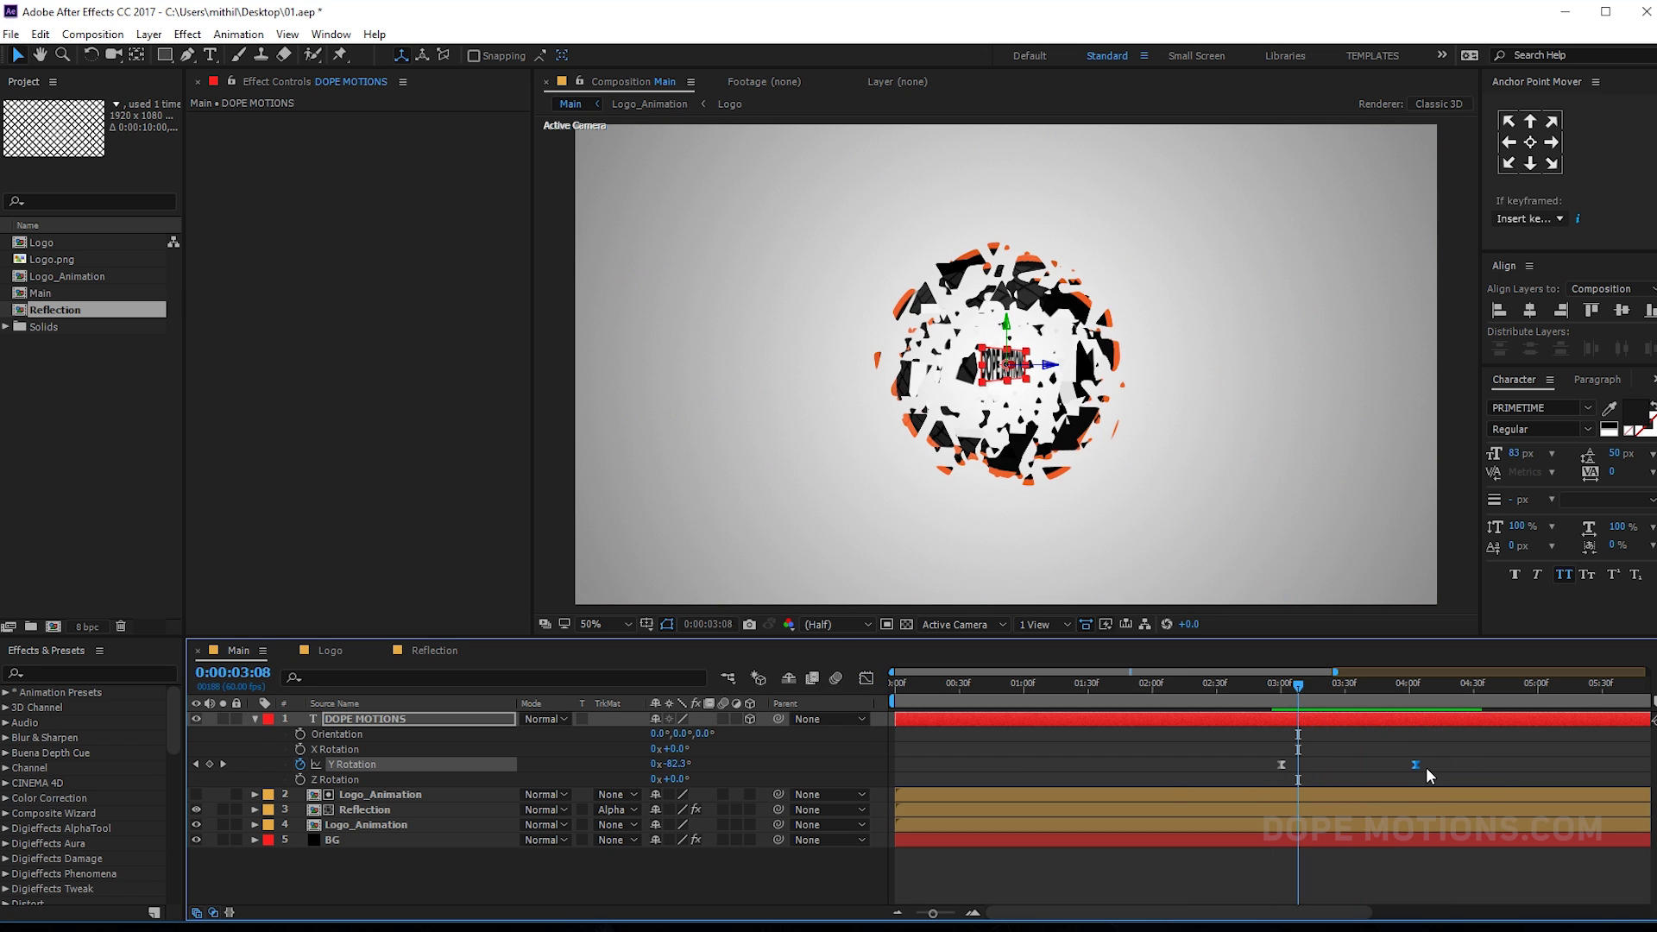
pyautogui.moveTo(1415, 763); pyautogui.dragTo(1388, 763)
pyautogui.click(1268, 691)
pyautogui.press('space')
pyautogui.press('space')
pyautogui.moveTo(1268, 690); pyautogui.dragTo(1306, 688)
pyautogui.moveTo(1281, 763); pyautogui.dragTo(1270, 764)
pyautogui.click(1269, 690)
pyautogui.moveTo(1268, 690); pyautogui.dragTo(1271, 691)
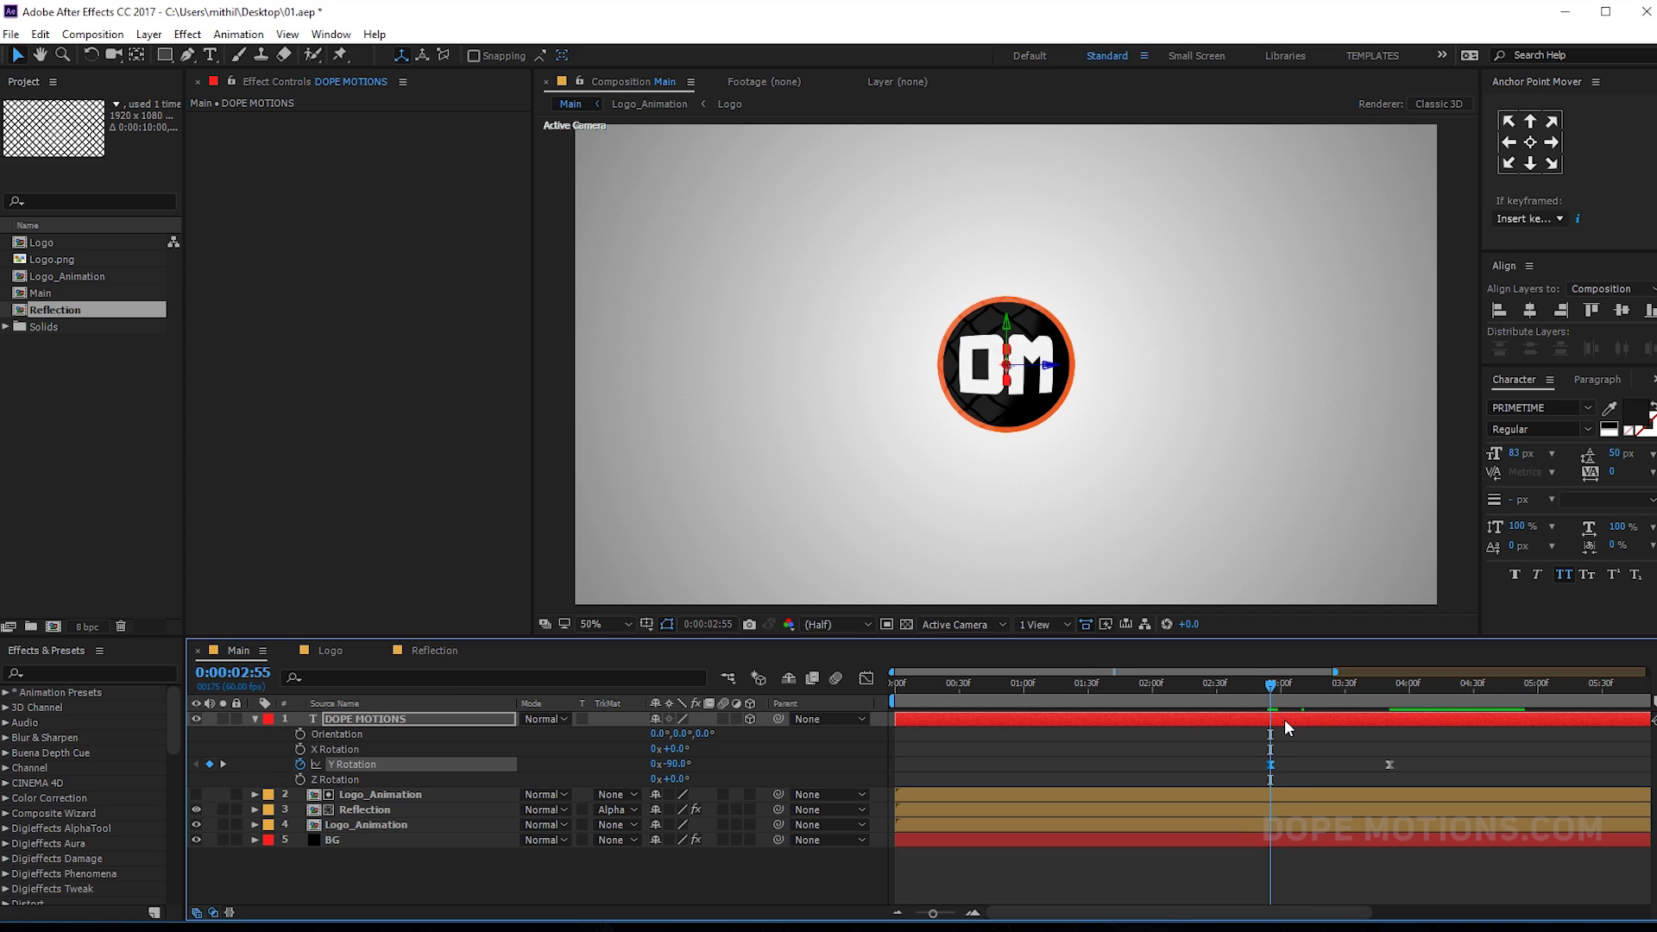
# - Trim DOPE MOTIONS to start at 2:55 and move it below the logo layers
pyautogui.click(1285, 722)
pyautogui.hotkey('alt', '[')
pyautogui.moveTo(346, 720); pyautogui.dragTo(362, 835)
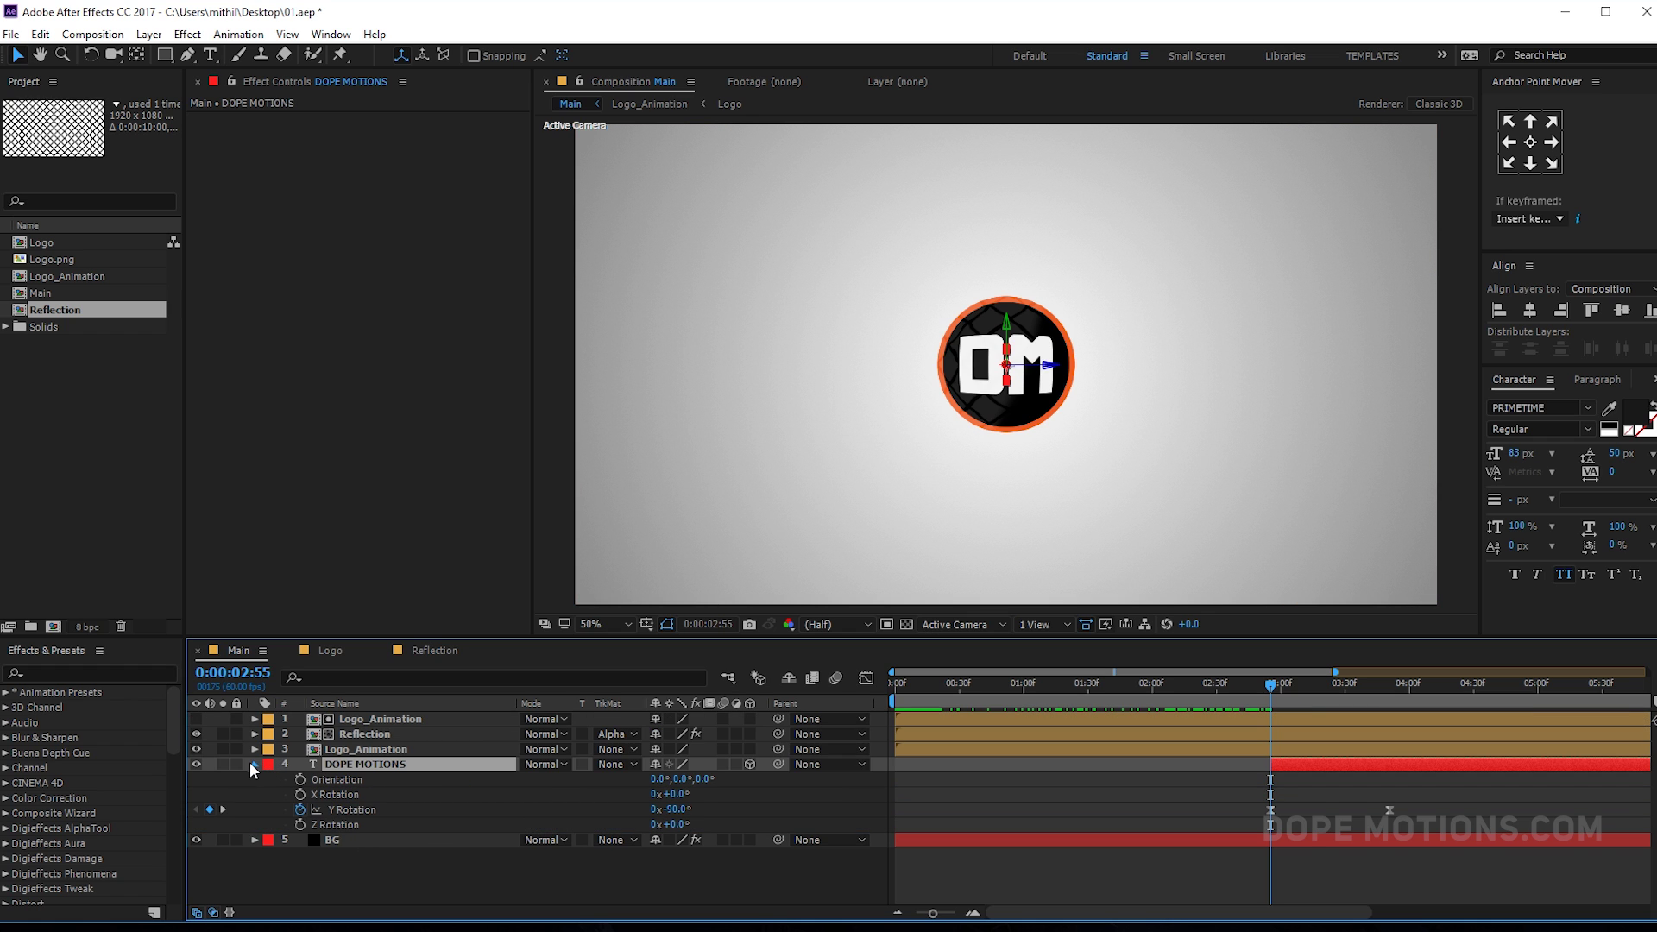
pyautogui.click(254, 764)
# - Preview the composition from the start through the shatter into DOPE MOTIONS
pyautogui.press('space')
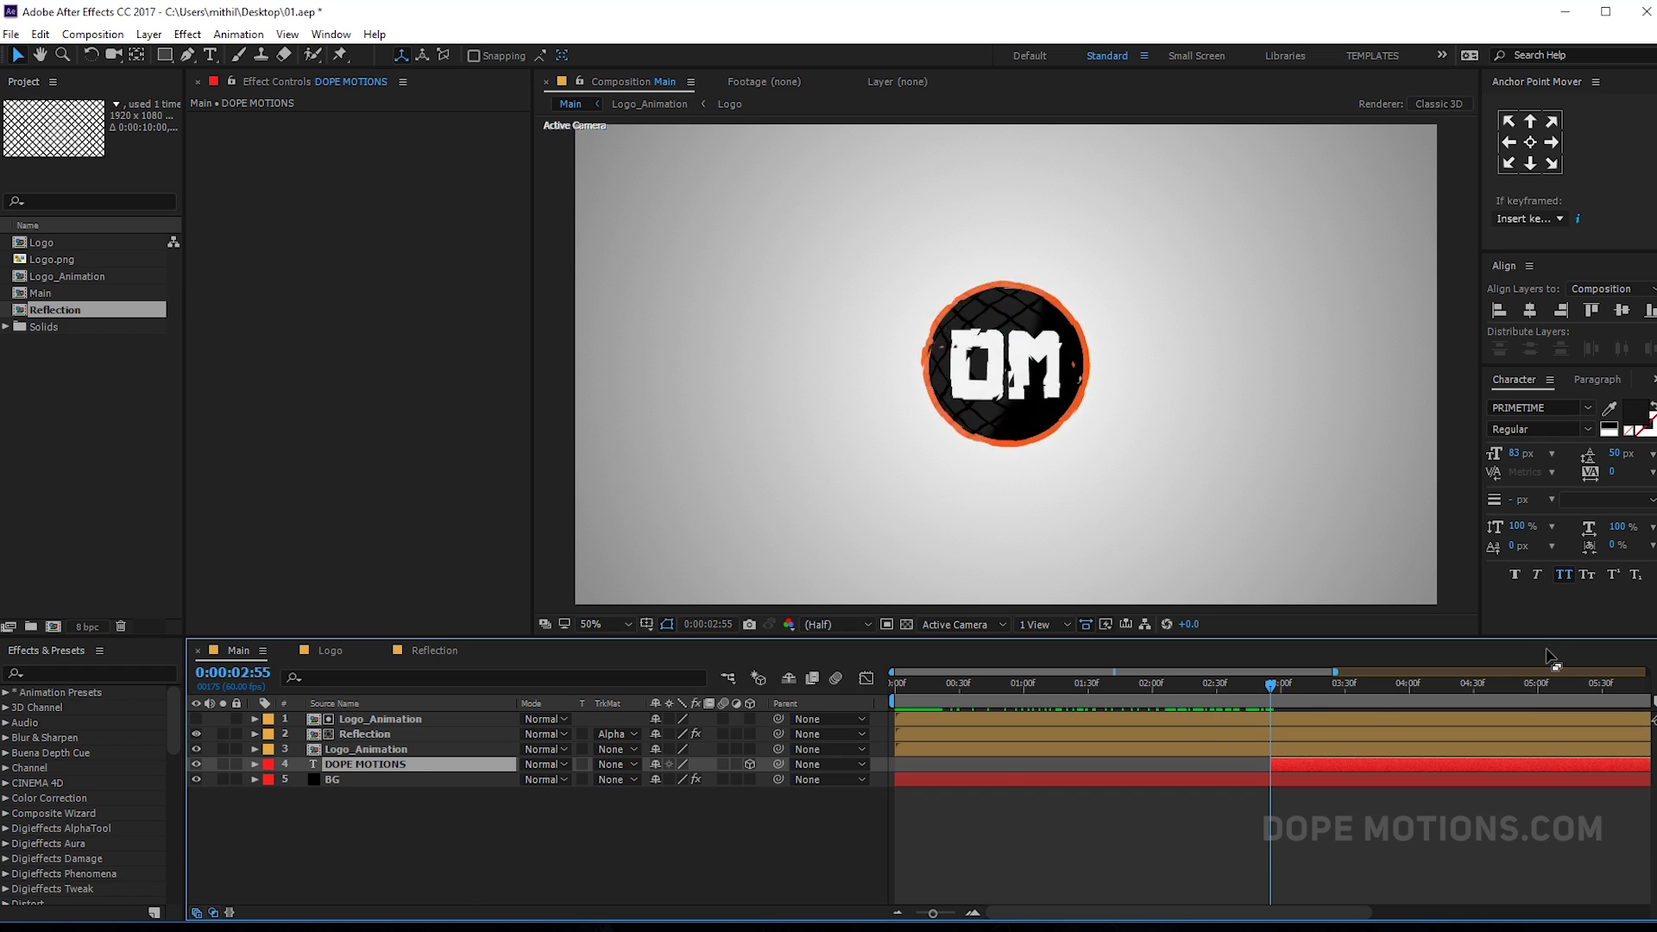
pyautogui.click(1272, 682)
pyautogui.moveTo(1273, 683); pyautogui.dragTo(889, 702)
pyautogui.press('space')
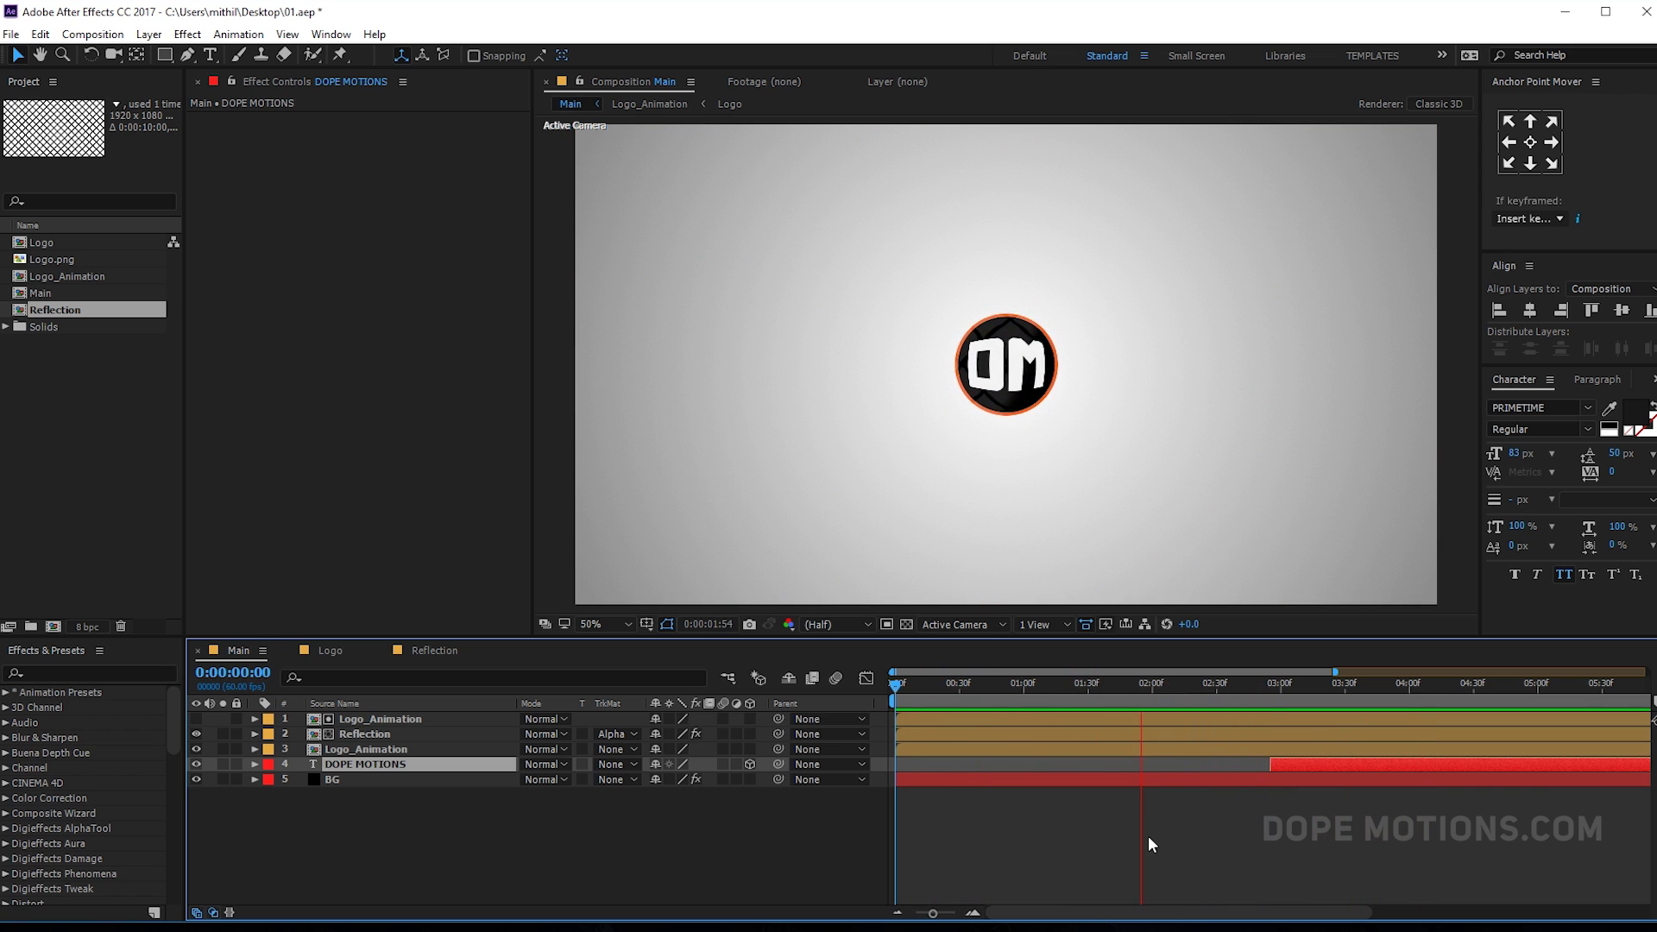
pyautogui.moveTo(1260, 686)
pyautogui.mouseDown()
pyautogui.moveTo(1182, 703)
pyautogui.moveTo(1255, 691)
pyautogui.mouseUp()
pyautogui.press('space')
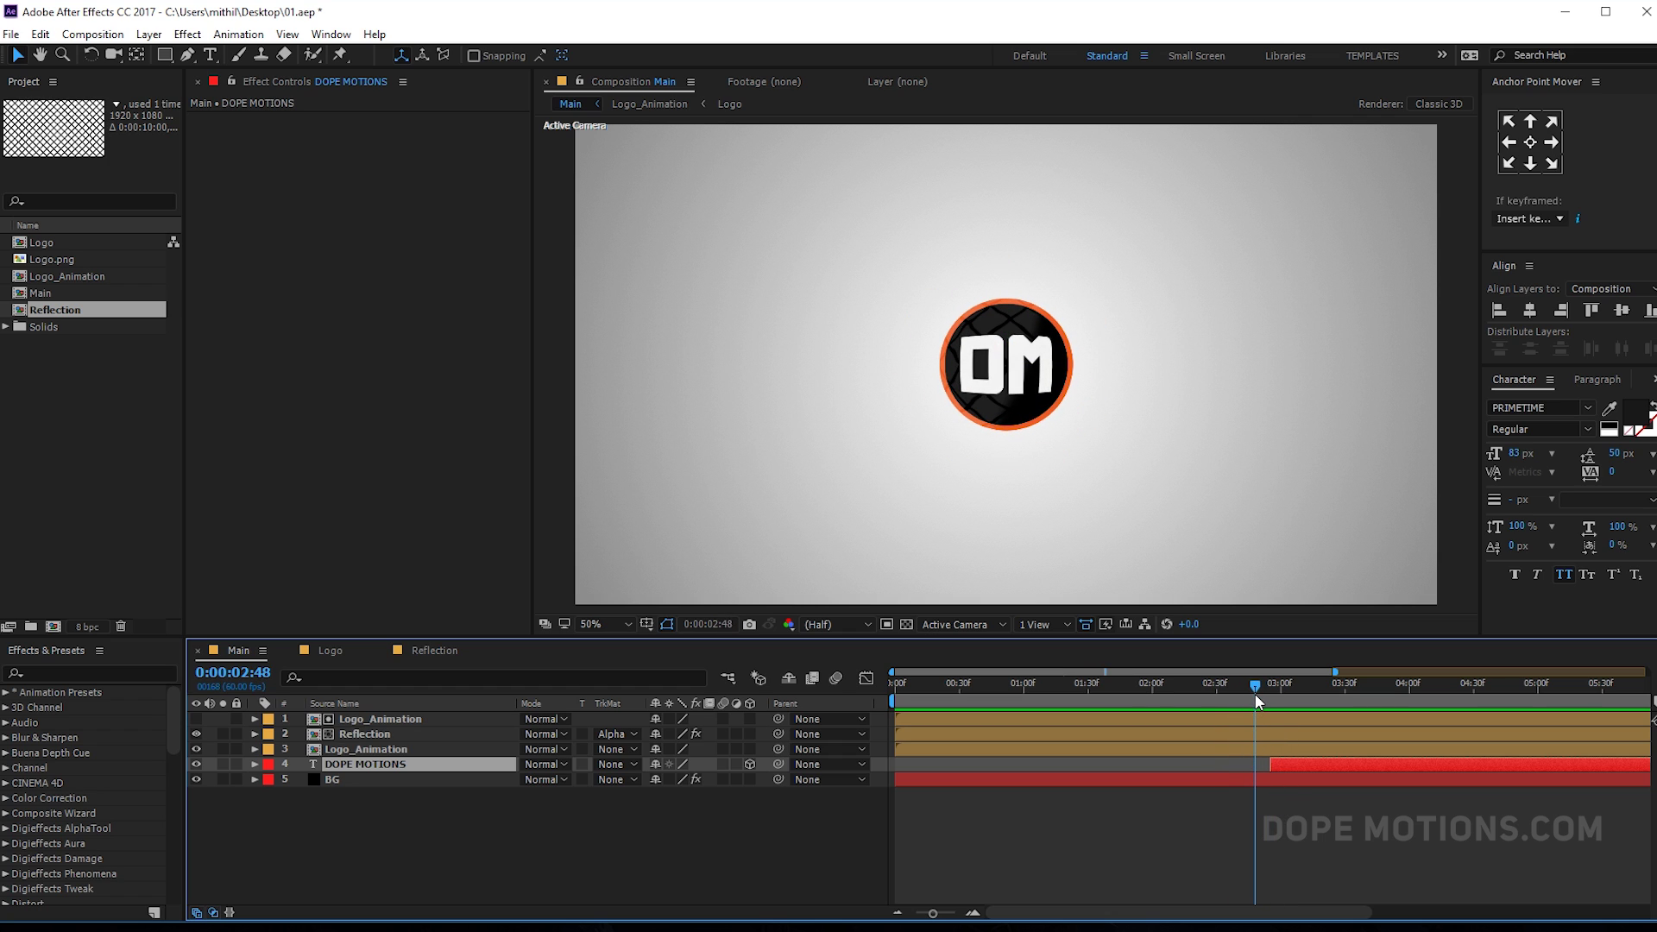
# - Open Logo_Animation and reveal the Logo layer's CC Lens Size keyframes
pyautogui.doubleClick(362, 748)
pyautogui.scroll(2, 1121, 742)
pyautogui.click(1079, 750)
pyautogui.press('u')
# - Shift the later CC Lens Size keyframes and raise the Size value at 3:16, previewing the pulse
pyautogui.moveTo(1117, 779); pyautogui.dragTo(1151, 779)
pyautogui.click(1018, 683)
pyautogui.press('space')
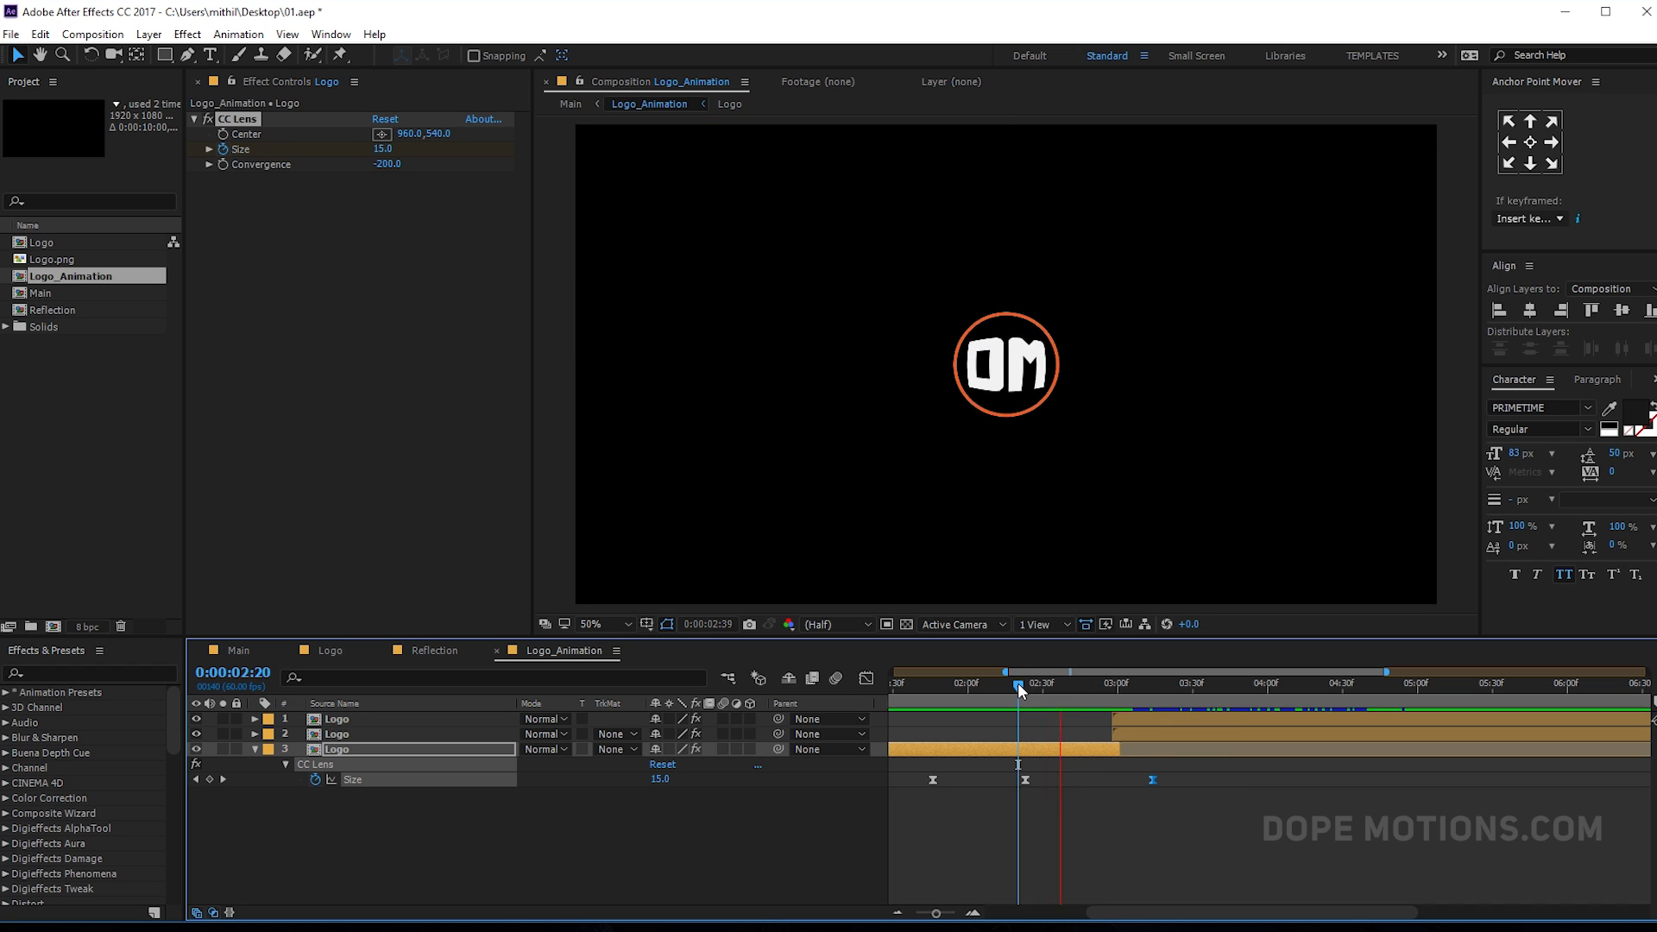
pyautogui.click(1082, 683)
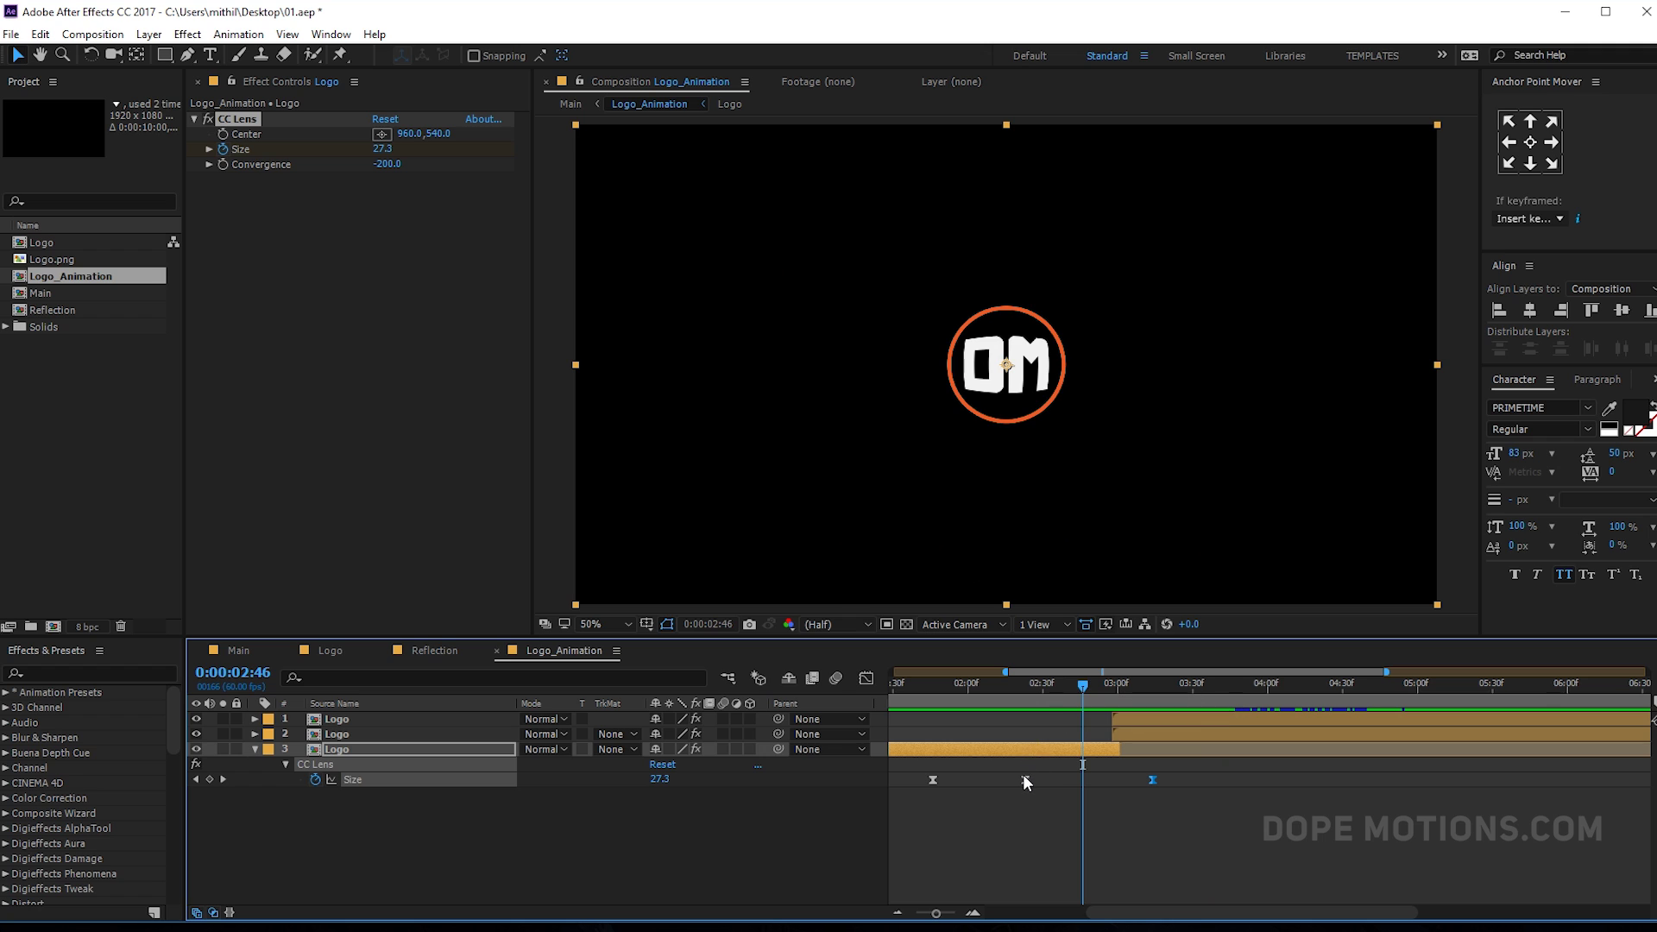
pyautogui.click(1044, 779)
pyautogui.click(1011, 686)
pyautogui.press('space')
pyautogui.click(1063, 684)
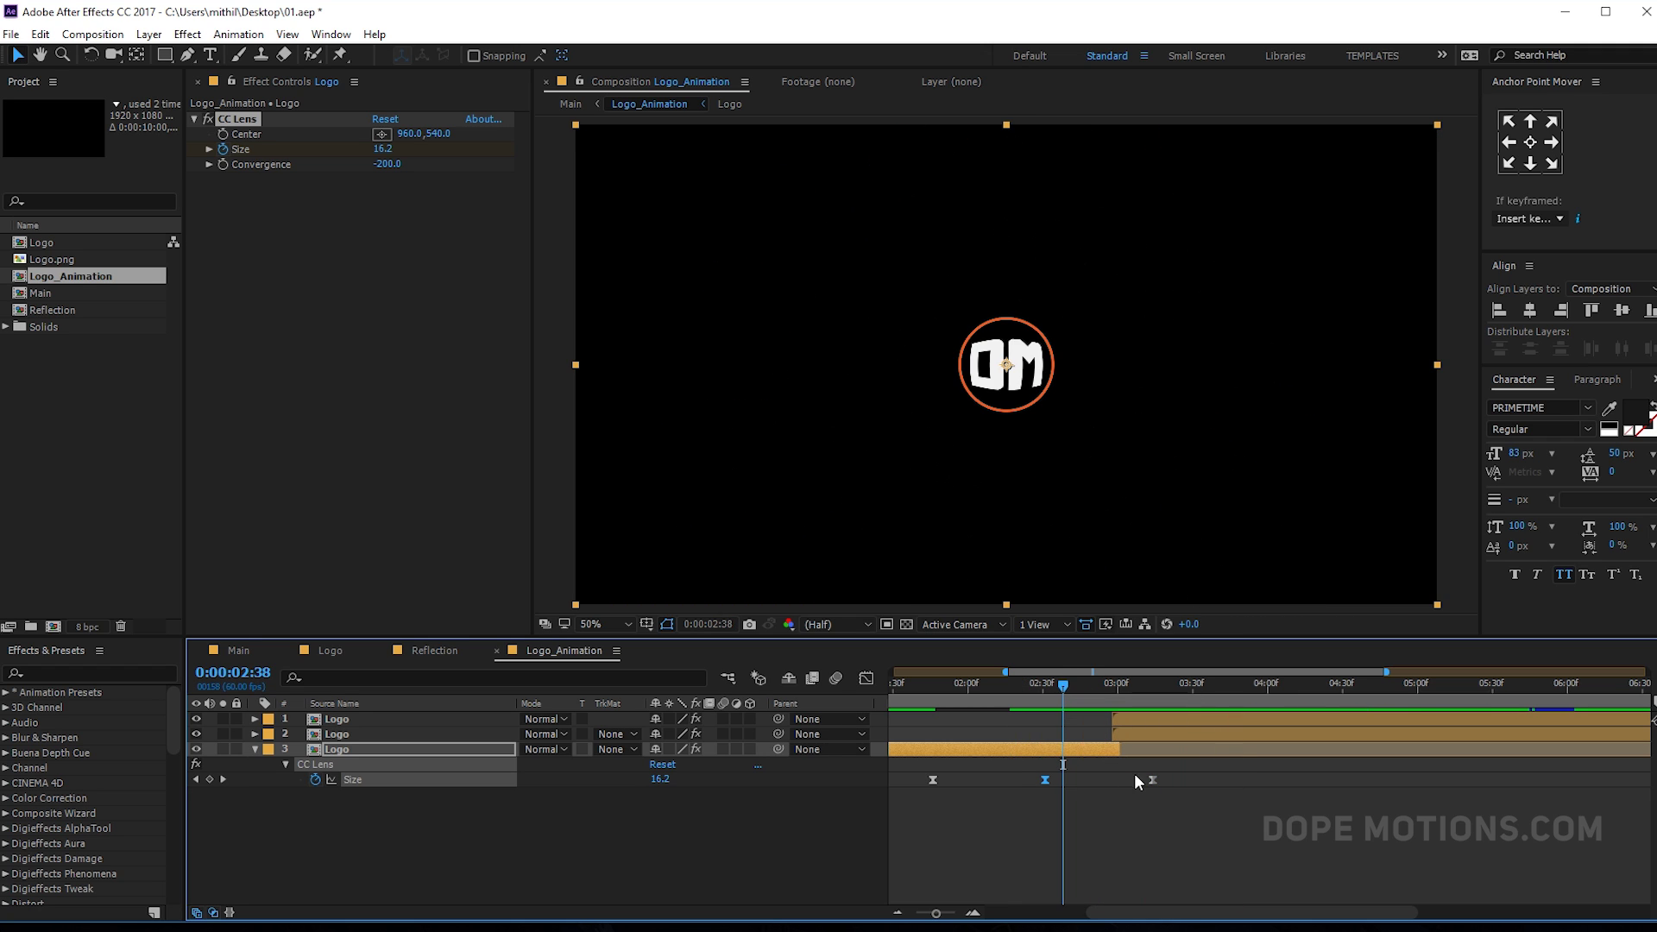
pyautogui.moveTo(1152, 780); pyautogui.dragTo(1158, 779)
pyautogui.click(1157, 683)
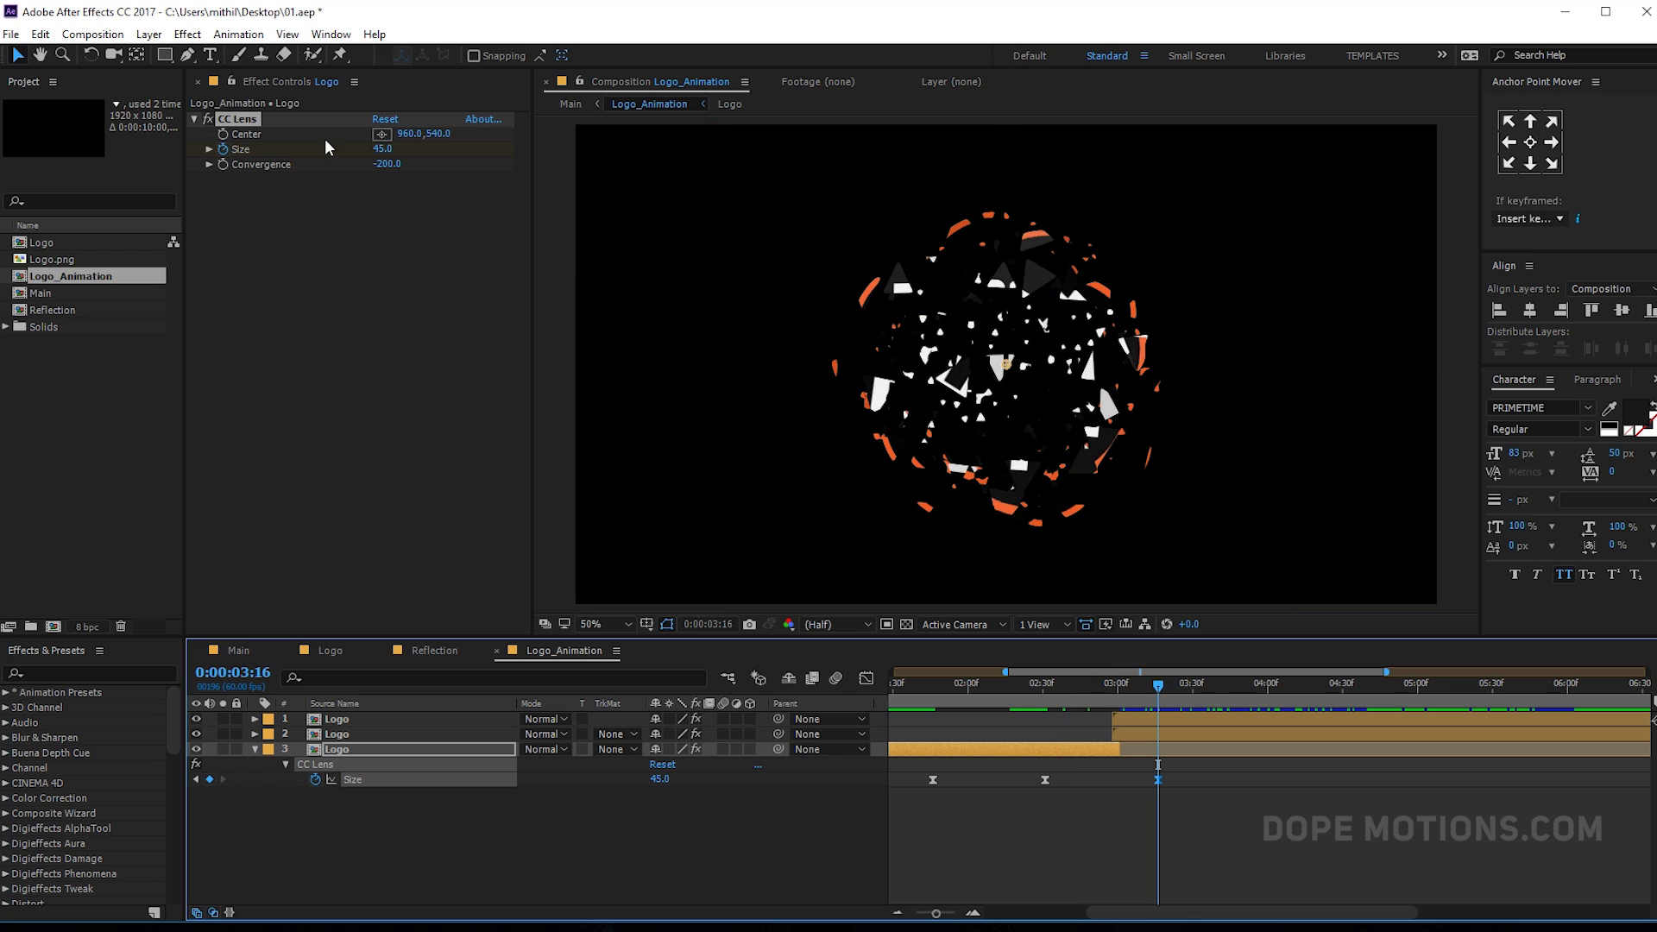
pyautogui.moveTo(382, 149); pyautogui.dragTo(399, 148)
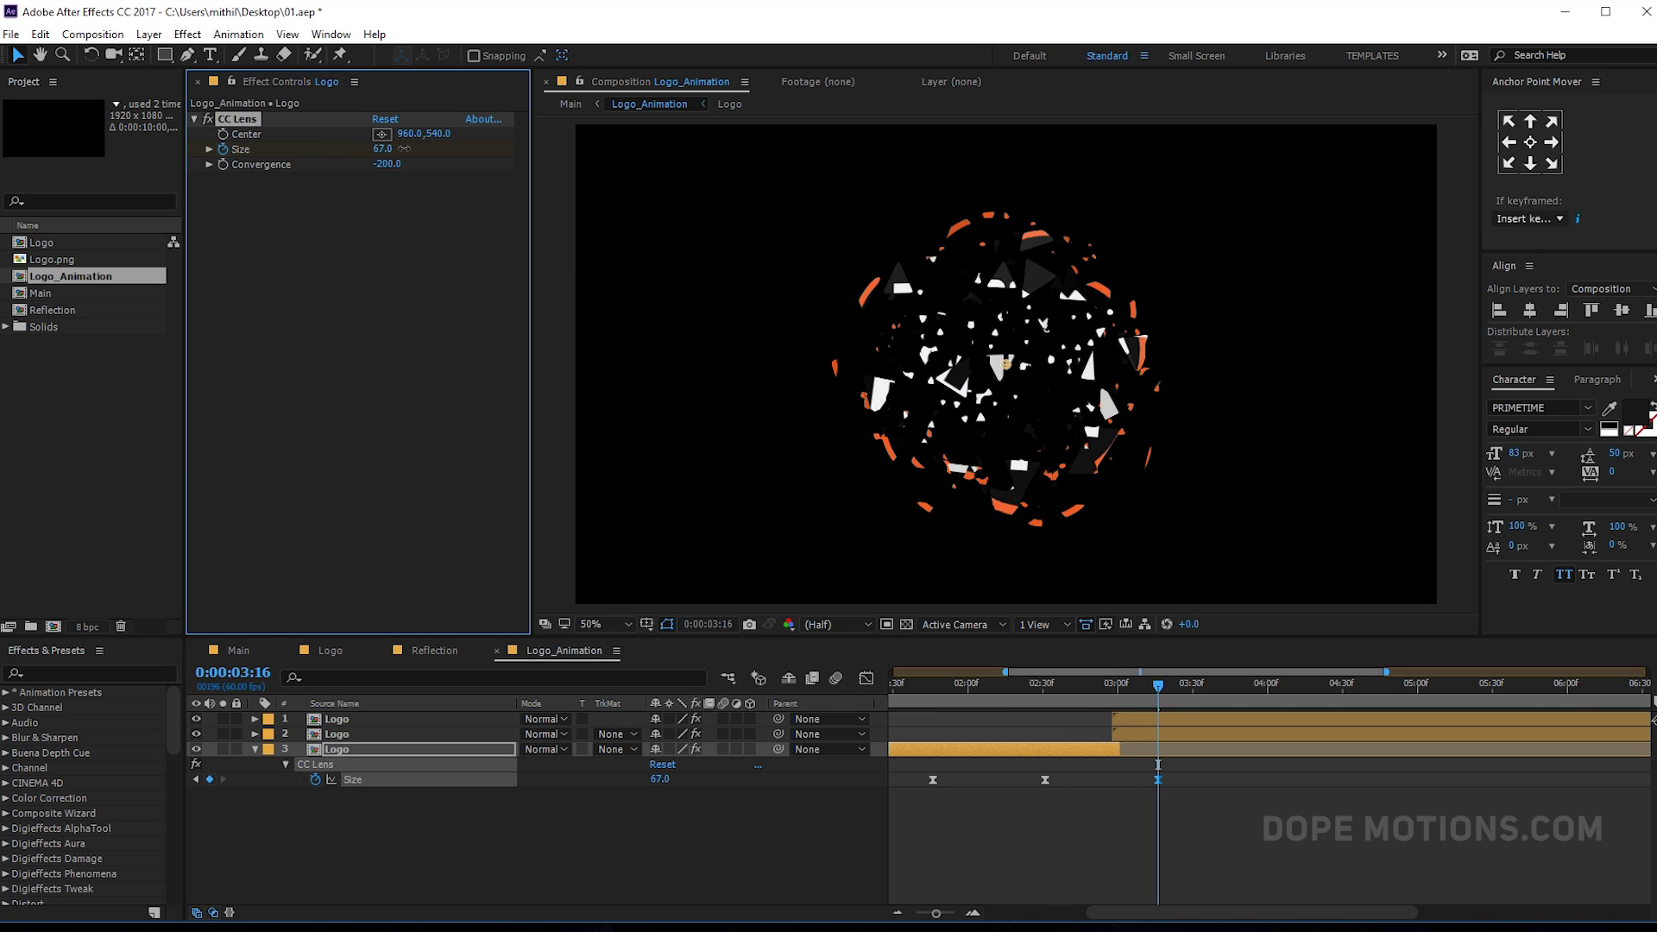
pyautogui.click(1043, 683)
pyautogui.press('space')
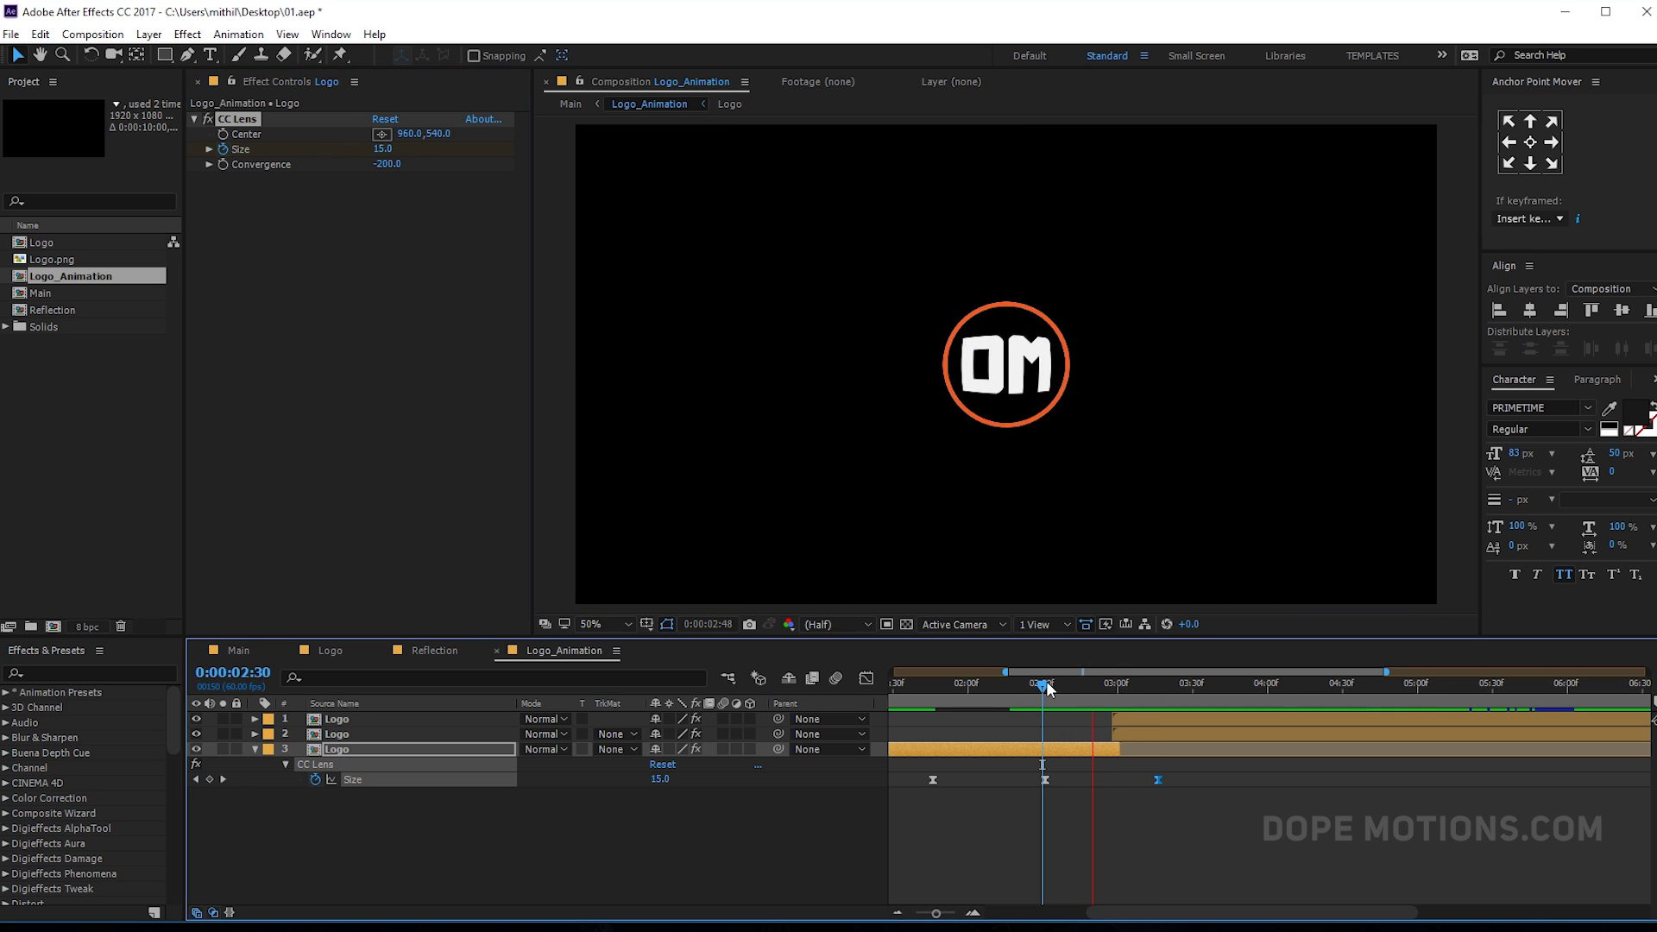
pyautogui.click(1051, 684)
# - Move the Size keyframe near 3:05 later and preview the retimed pulse
pyautogui.moveTo(1165, 774); pyautogui.dragTo(1017, 807)
pyautogui.click(863, 682)
pyautogui.moveTo(1202, 832); pyautogui.dragTo(1110, 742)
pyautogui.click(866, 678)
pyautogui.moveTo(991, 692); pyautogui.dragTo(1065, 686)
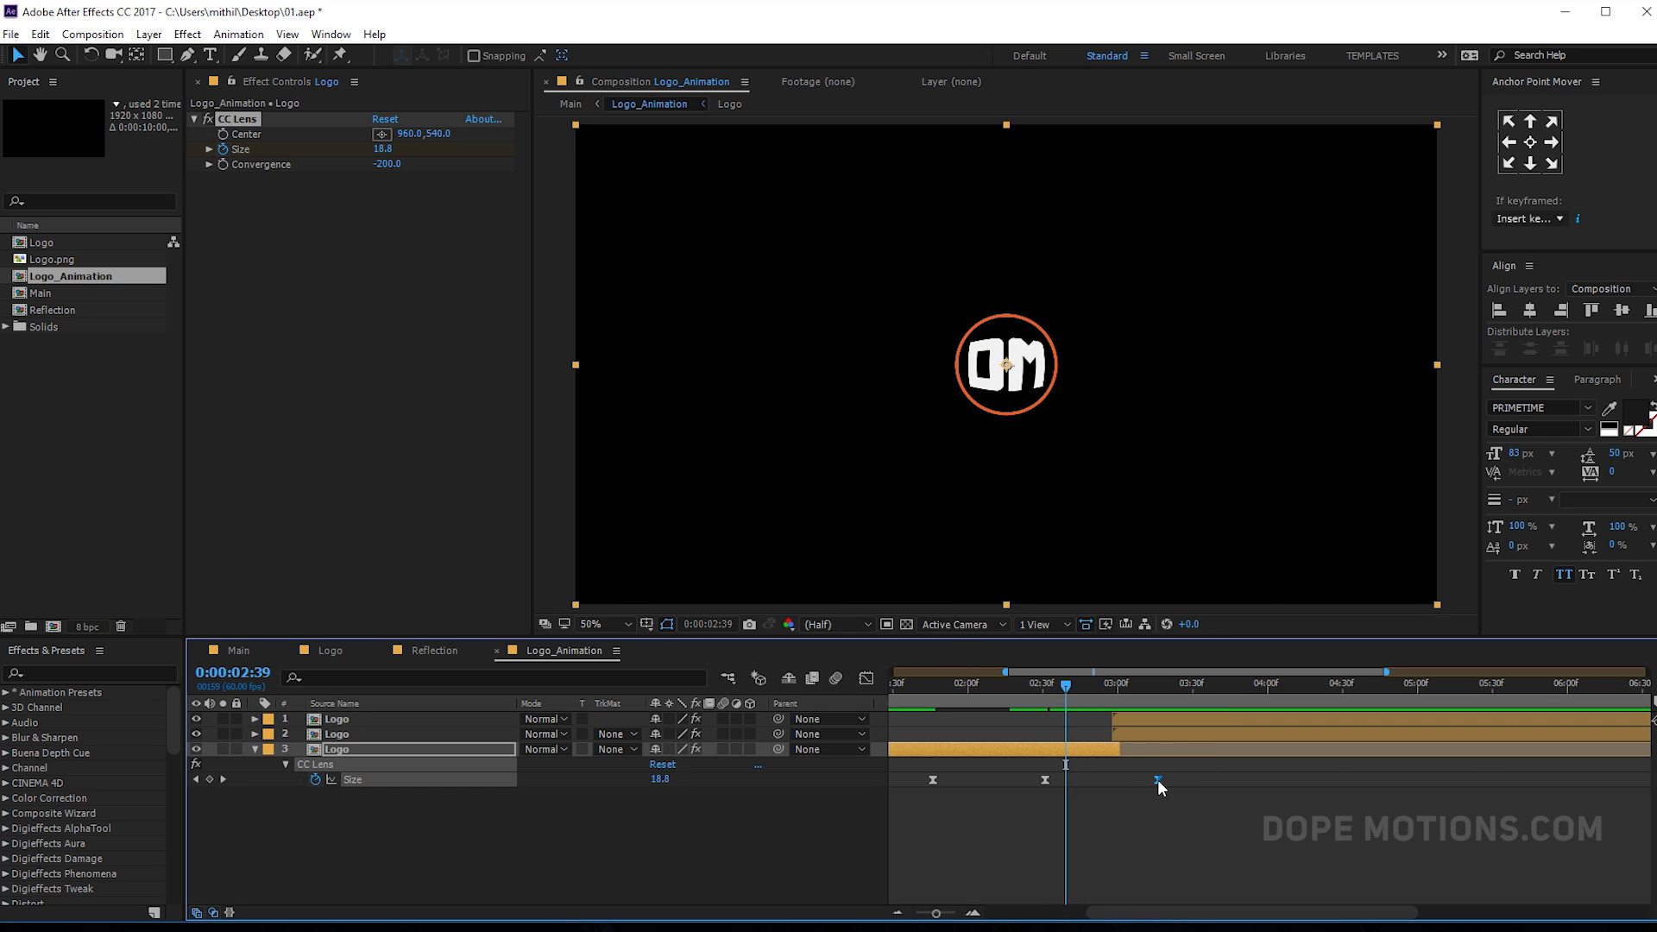
pyautogui.moveTo(1160, 780); pyautogui.dragTo(1200, 780)
pyautogui.press('space')
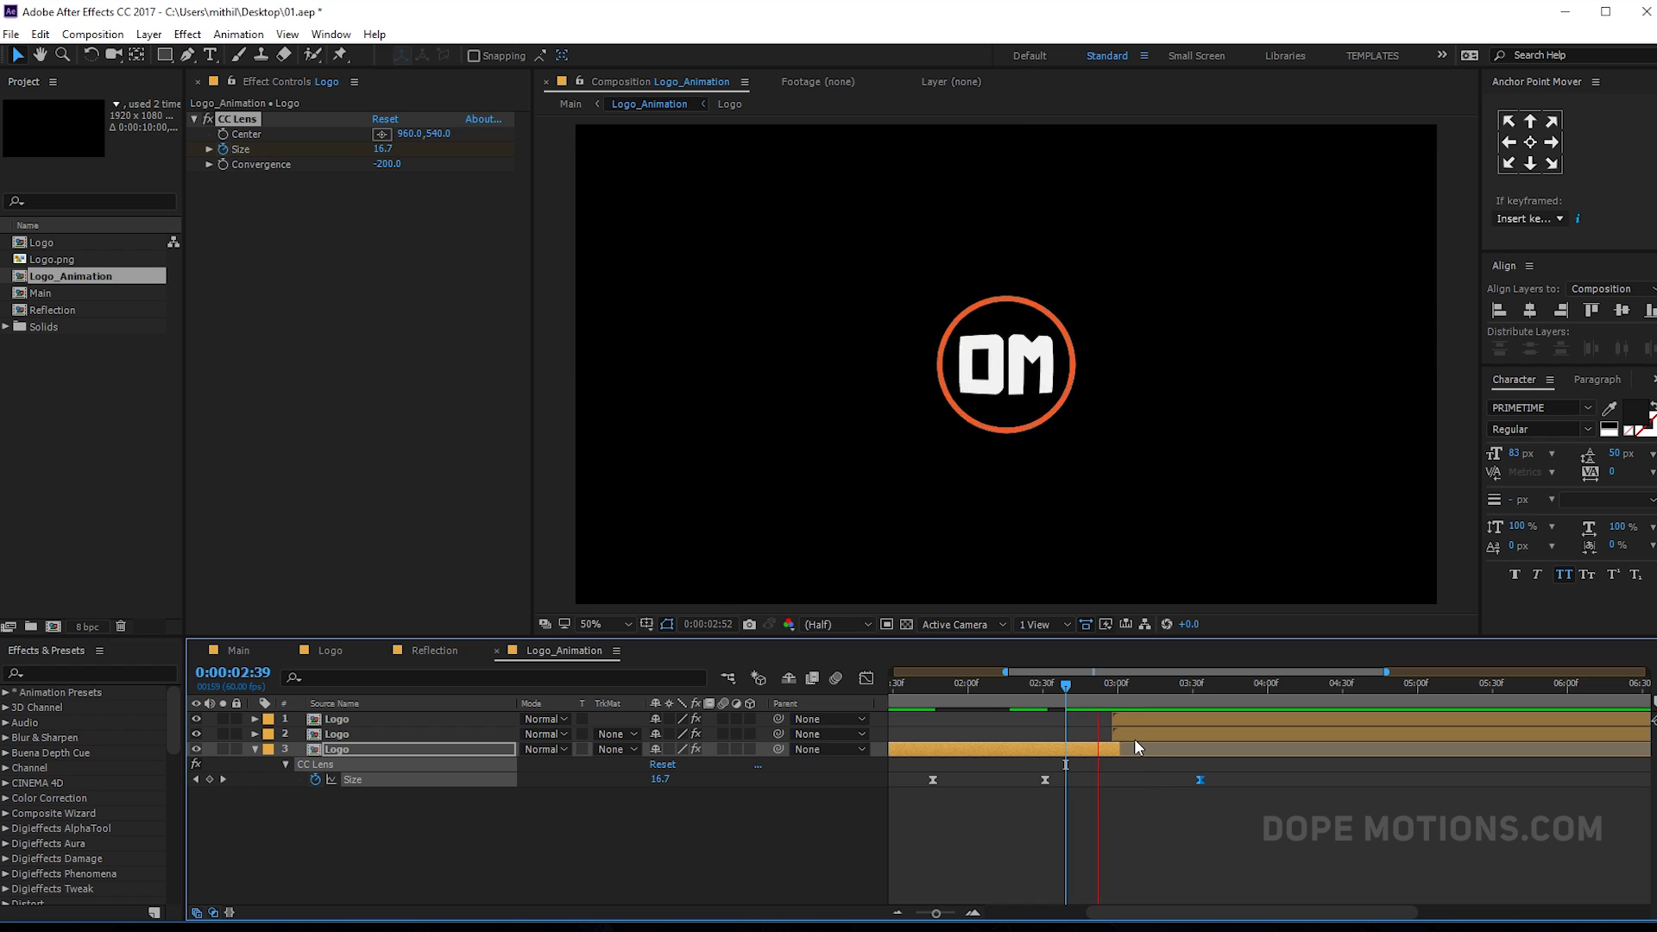
pyautogui.click(1079, 686)
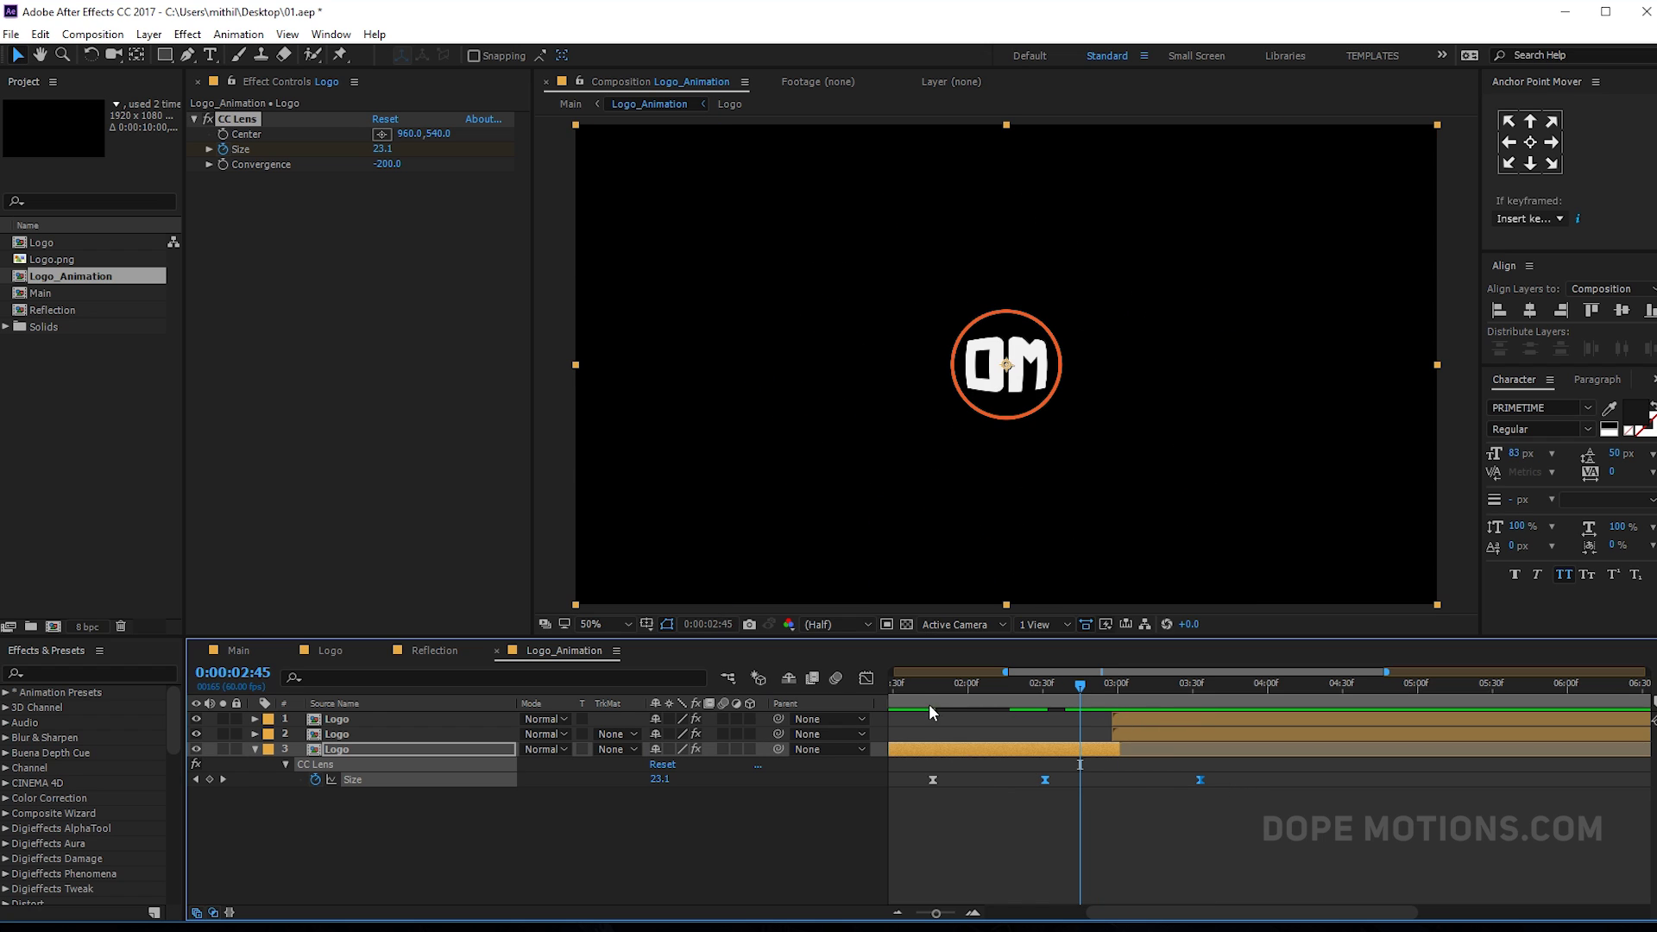
# - Stretch the Size speed-graph easing so the pulse peaks sharply at 3:00
pyautogui.click(866, 678)
pyautogui.moveTo(1034, 815); pyautogui.dragTo(1132, 857)
pyautogui.click(1200, 860)
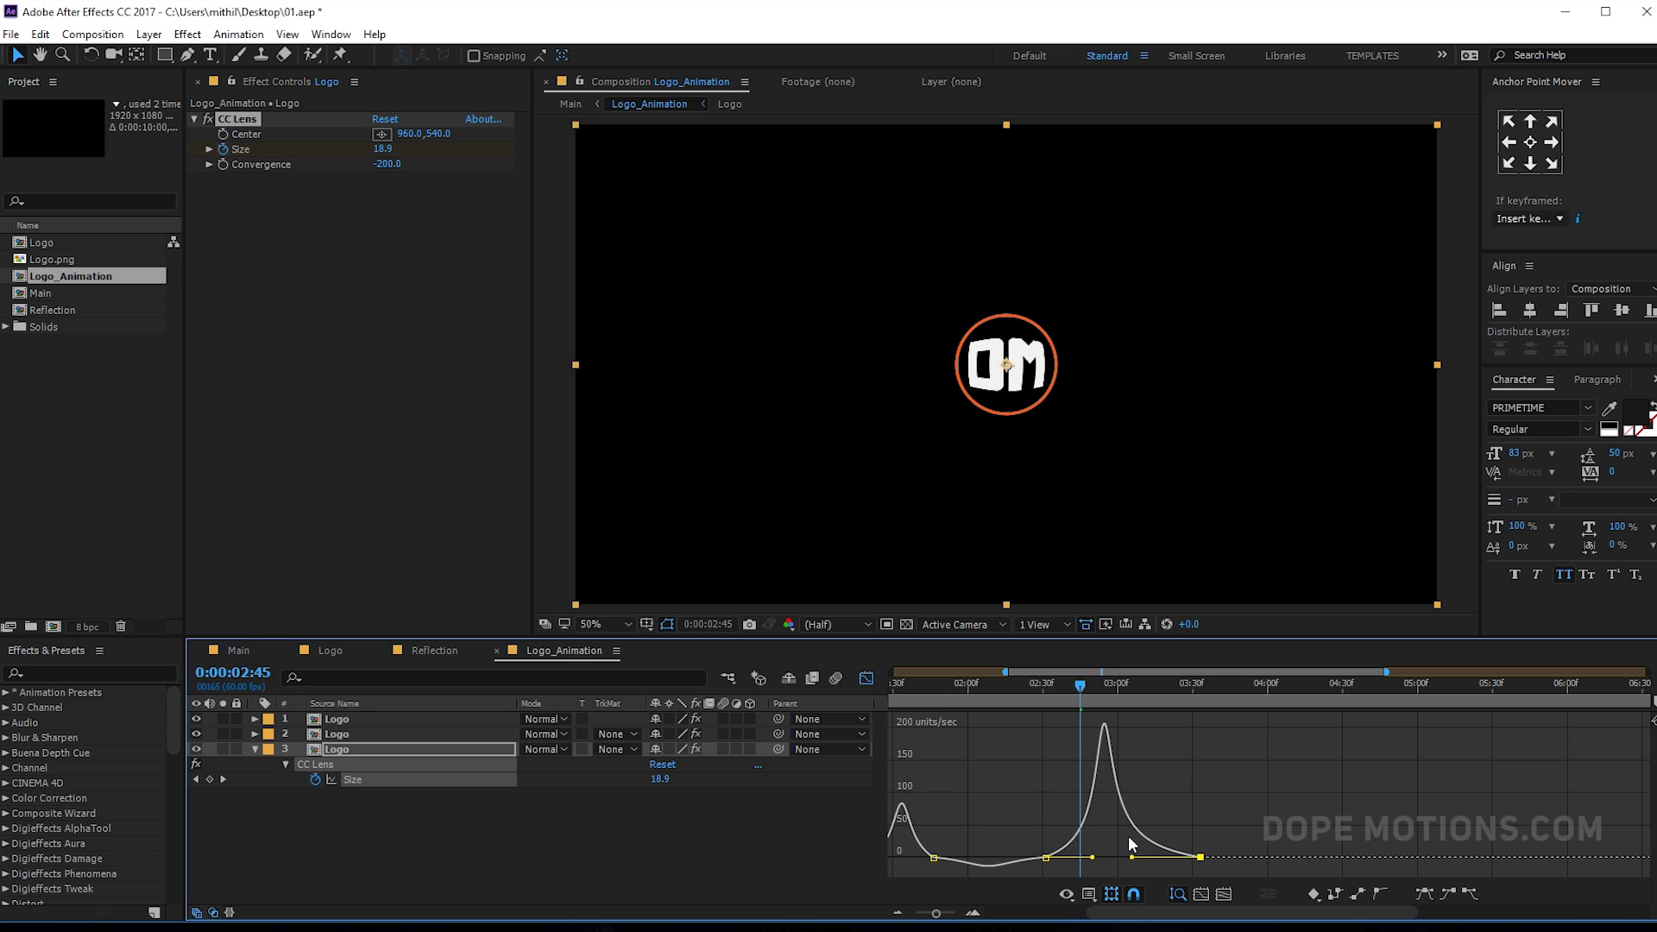
pyautogui.moveTo(1074, 684); pyautogui.dragTo(1114, 695)
pyautogui.moveTo(1131, 859); pyautogui.dragTo(1097, 857)
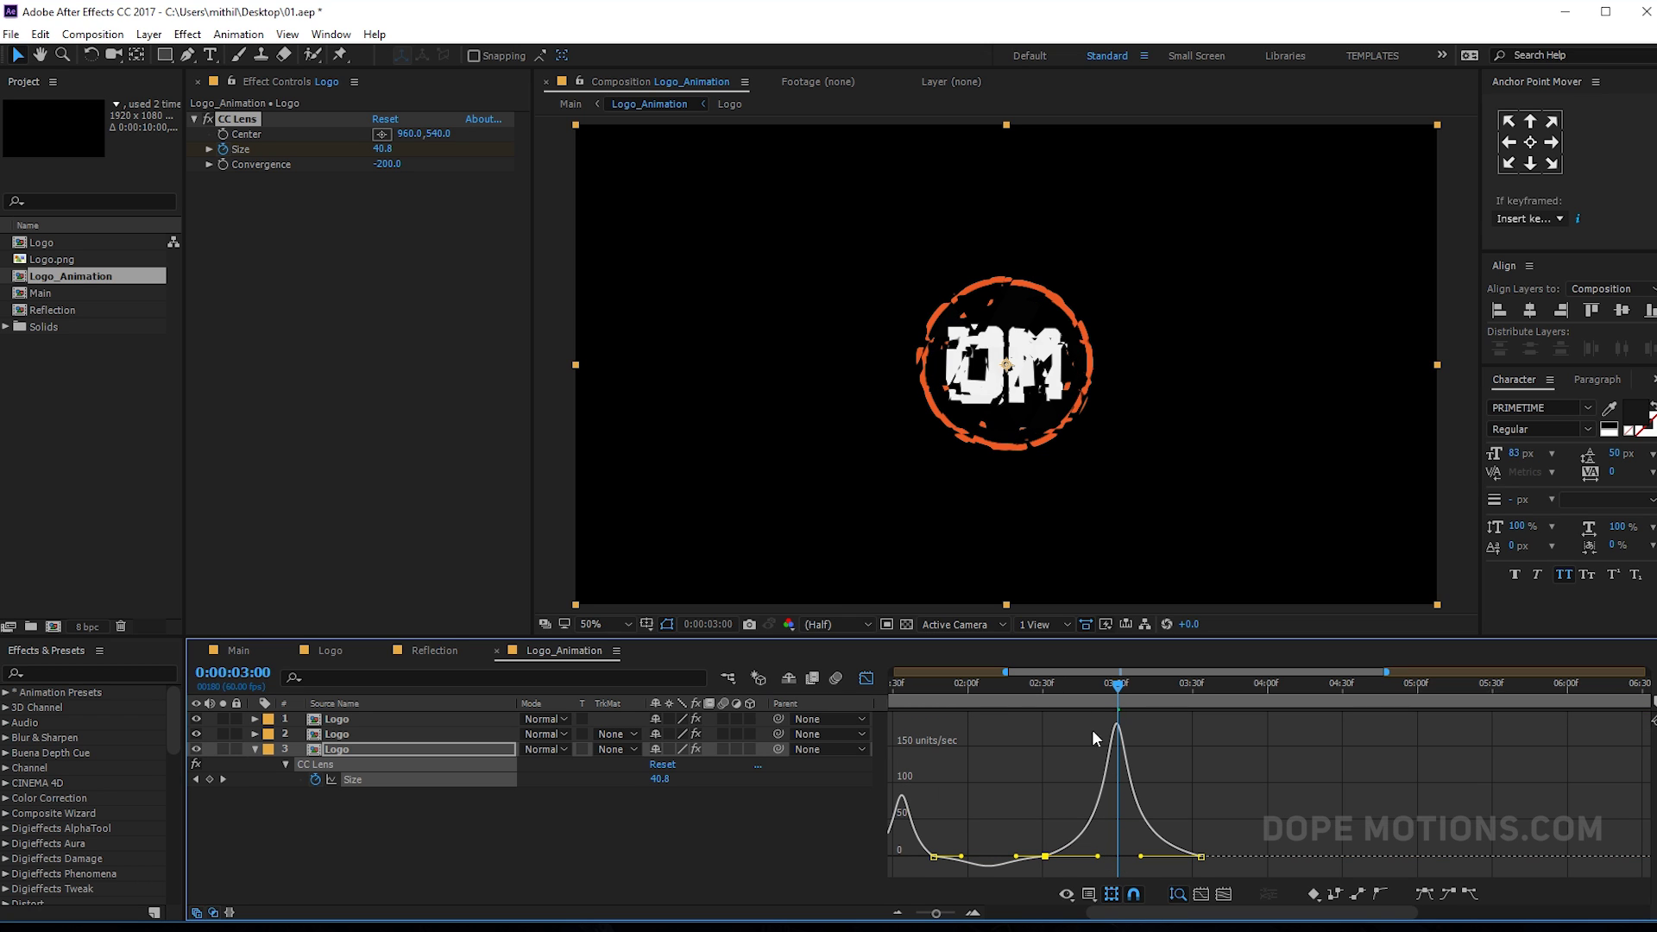
pyautogui.moveTo(1063, 692)
pyautogui.mouseDown()
pyautogui.moveTo(1047, 693)
pyautogui.moveTo(1109, 694)
pyautogui.moveTo(1047, 694)
pyautogui.mouseUp()
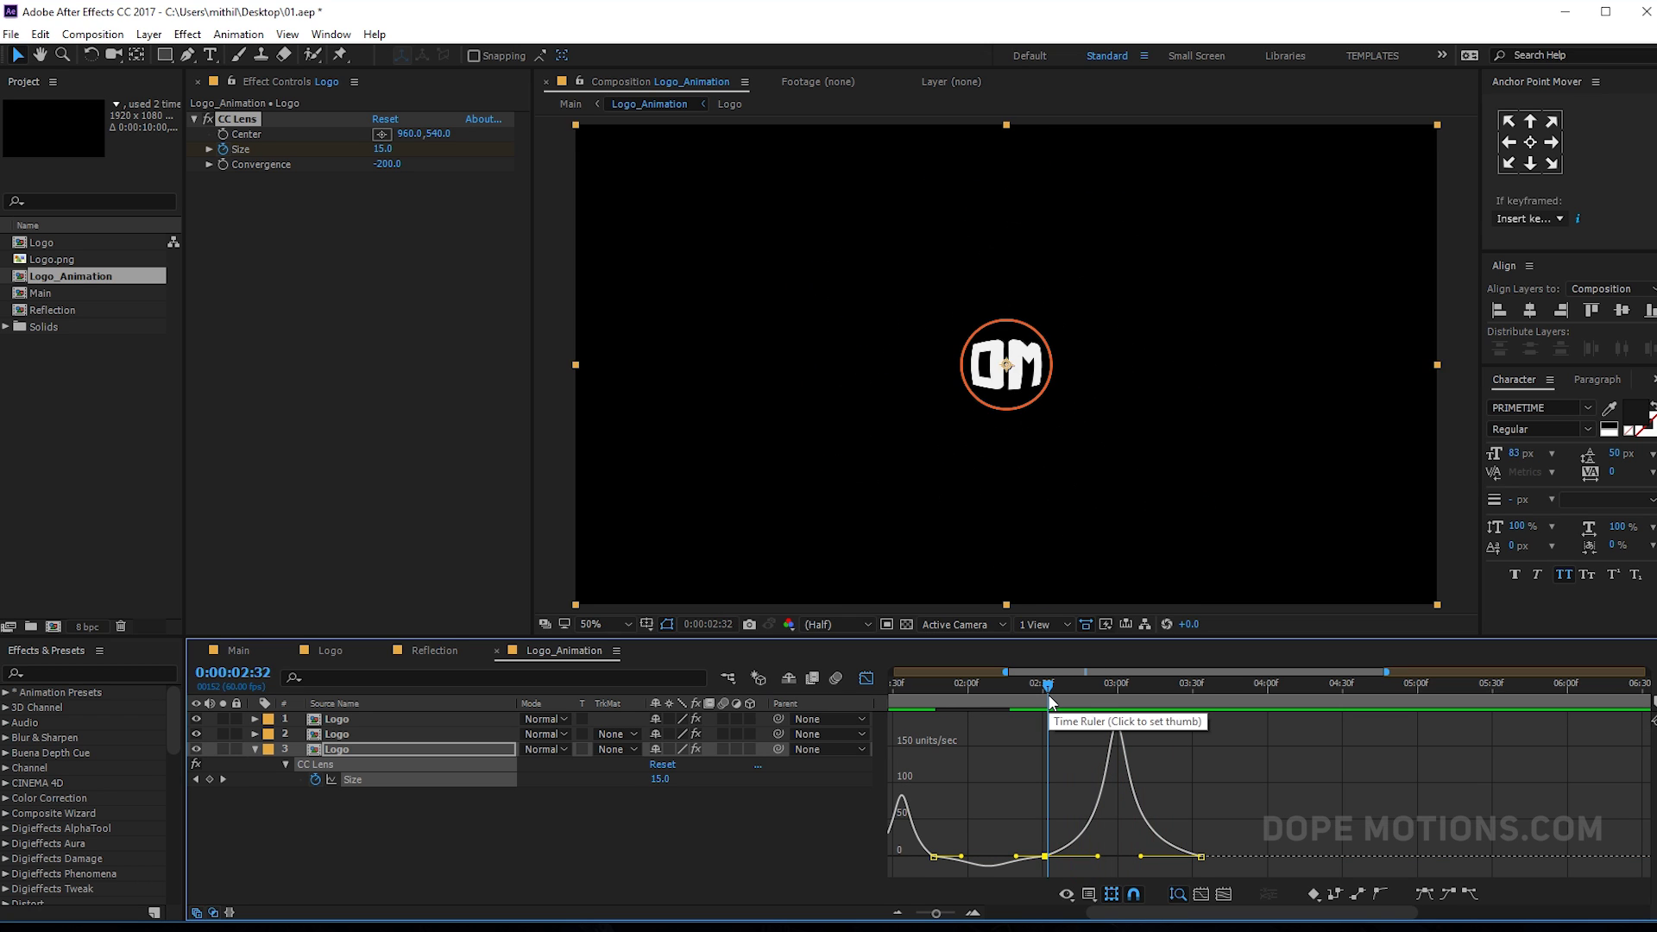
pyautogui.click(863, 679)
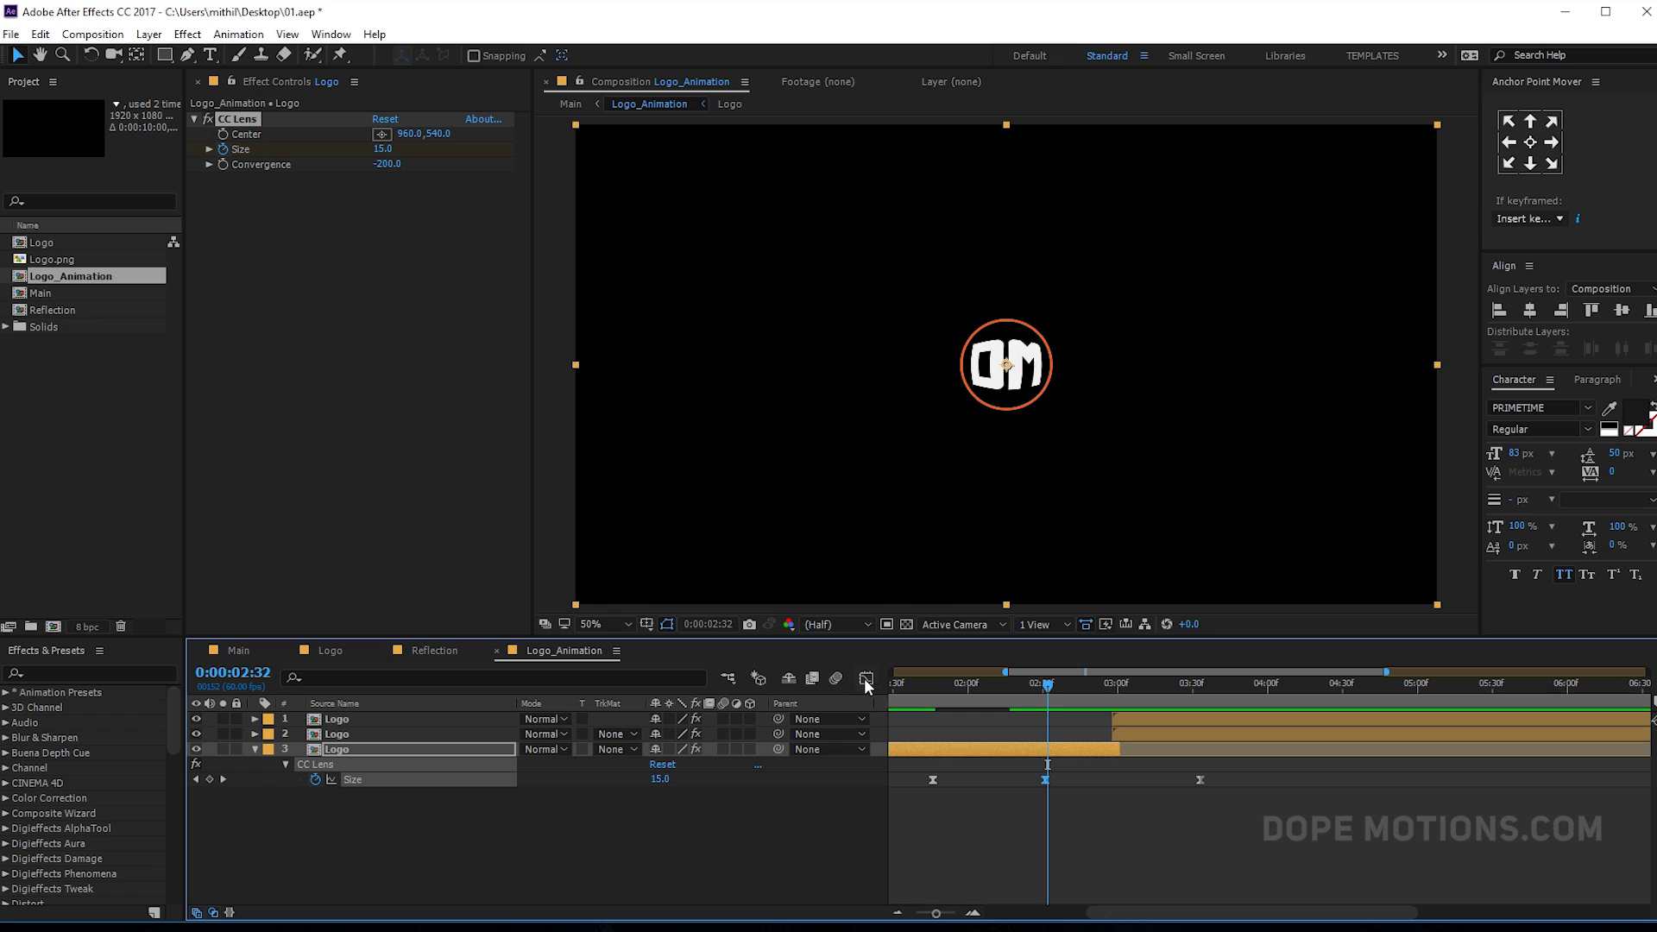
pyautogui.click(946, 778)
pyautogui.press('-')
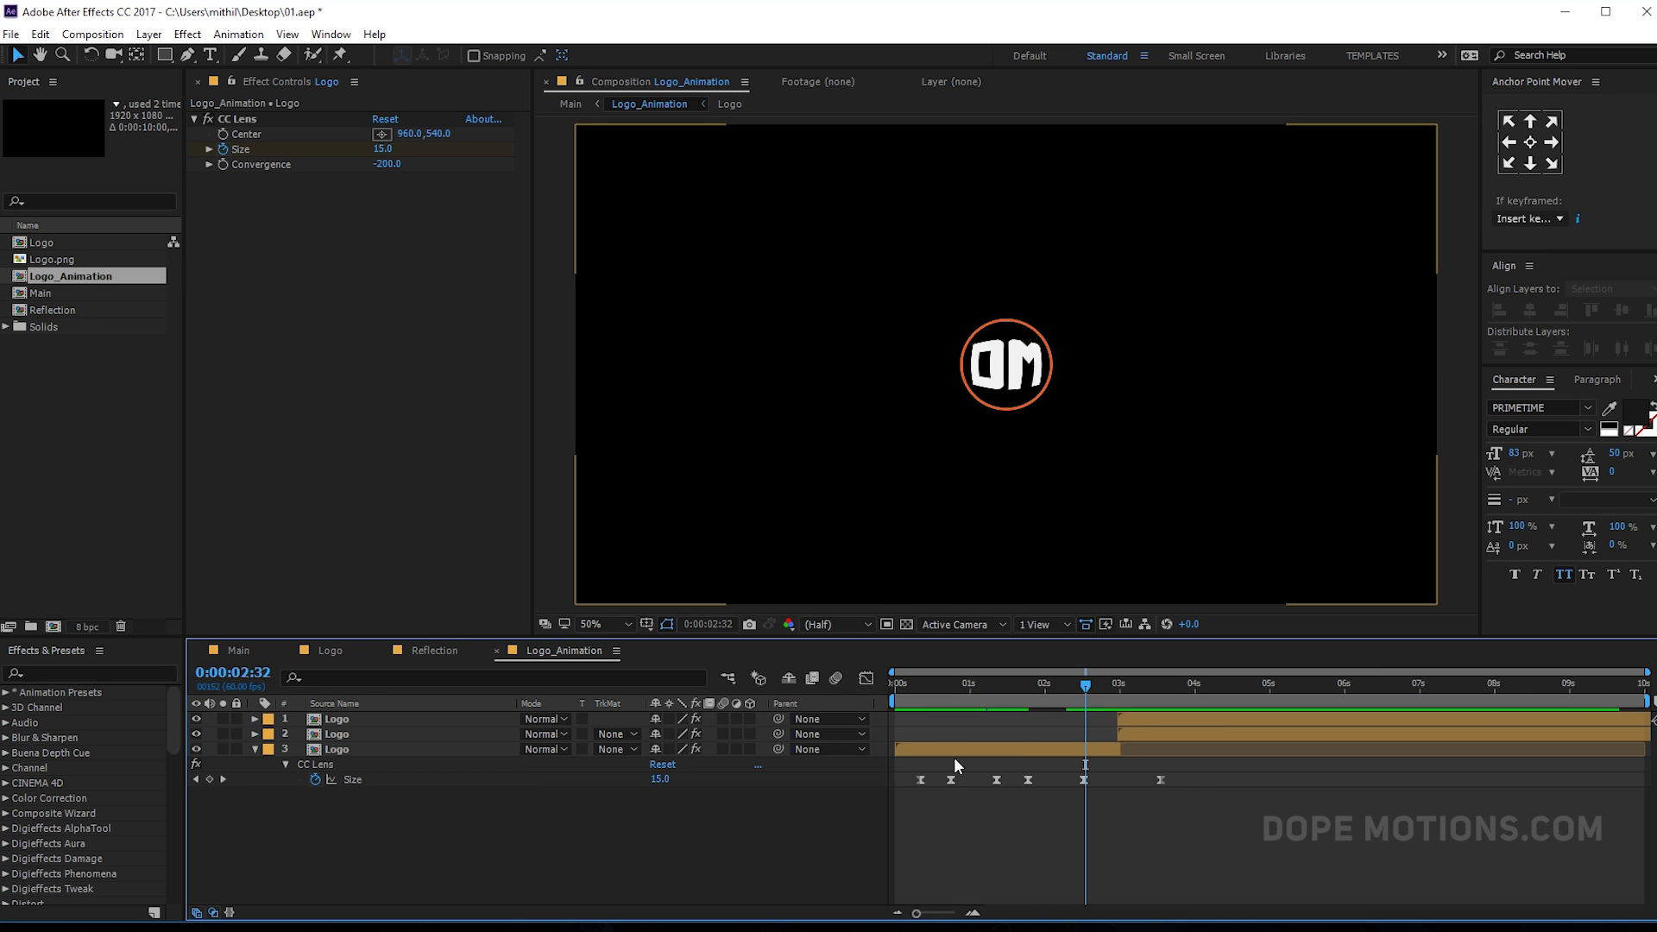
# - Play the Main comp's shatter and DOPE MOTIONS reveal around 2:58, then switch to Reflection
pyautogui.click(238, 650)
pyautogui.press('space')
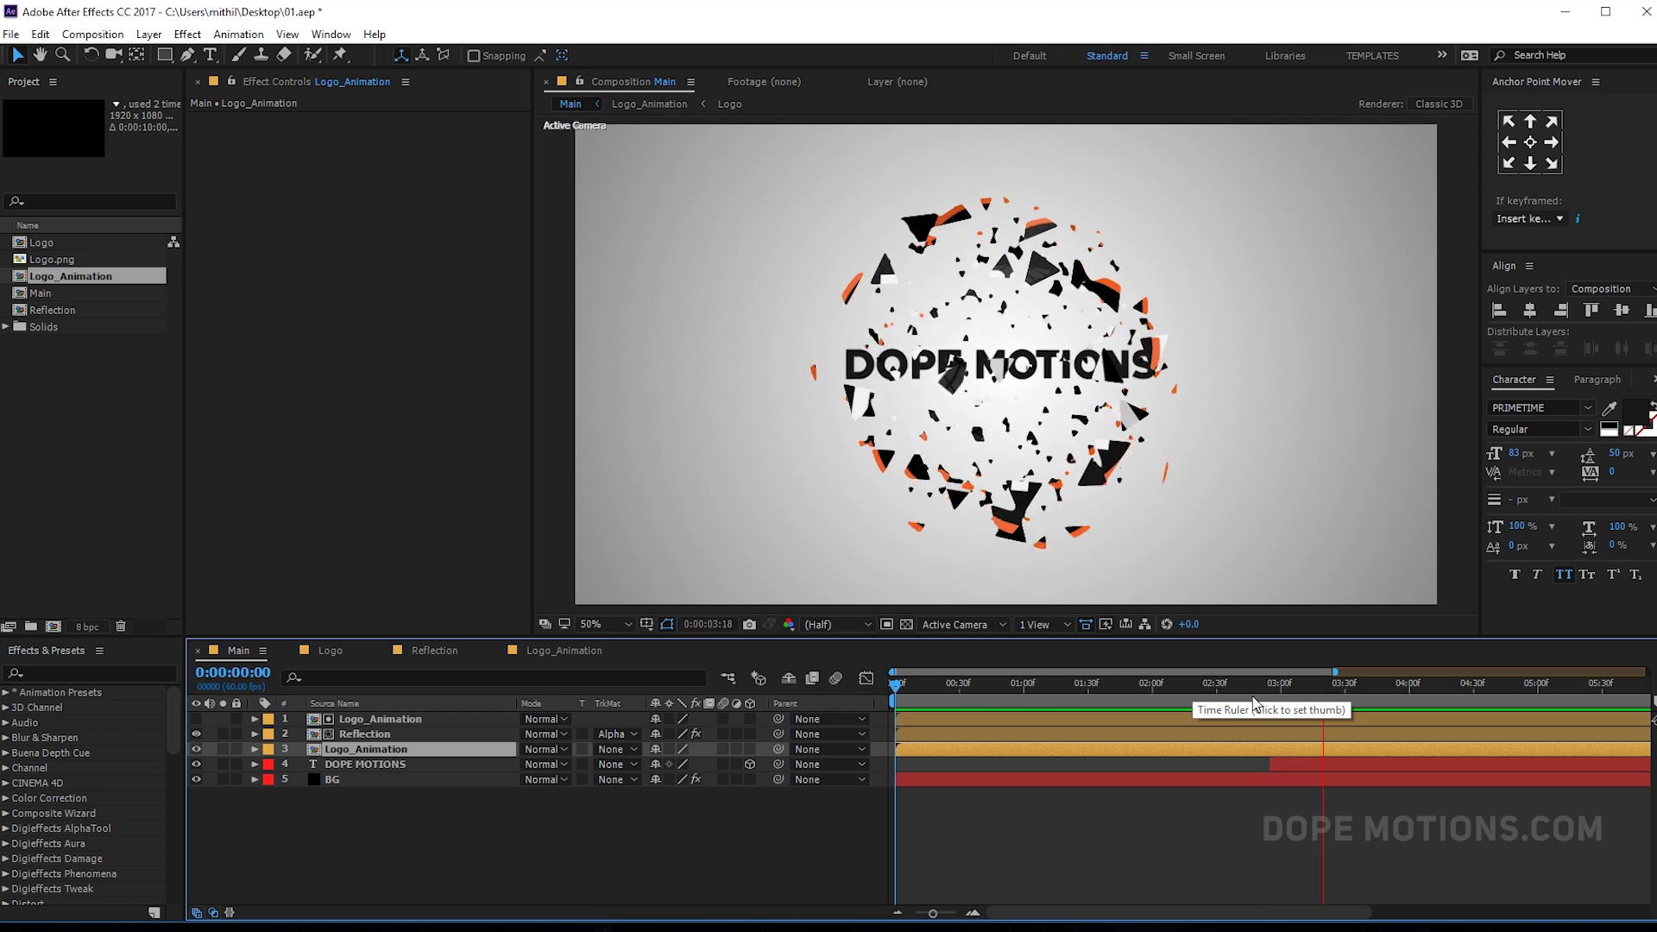
pyautogui.moveTo(1236, 690); pyautogui.dragTo(1270, 693)
pyautogui.click(557, 650)
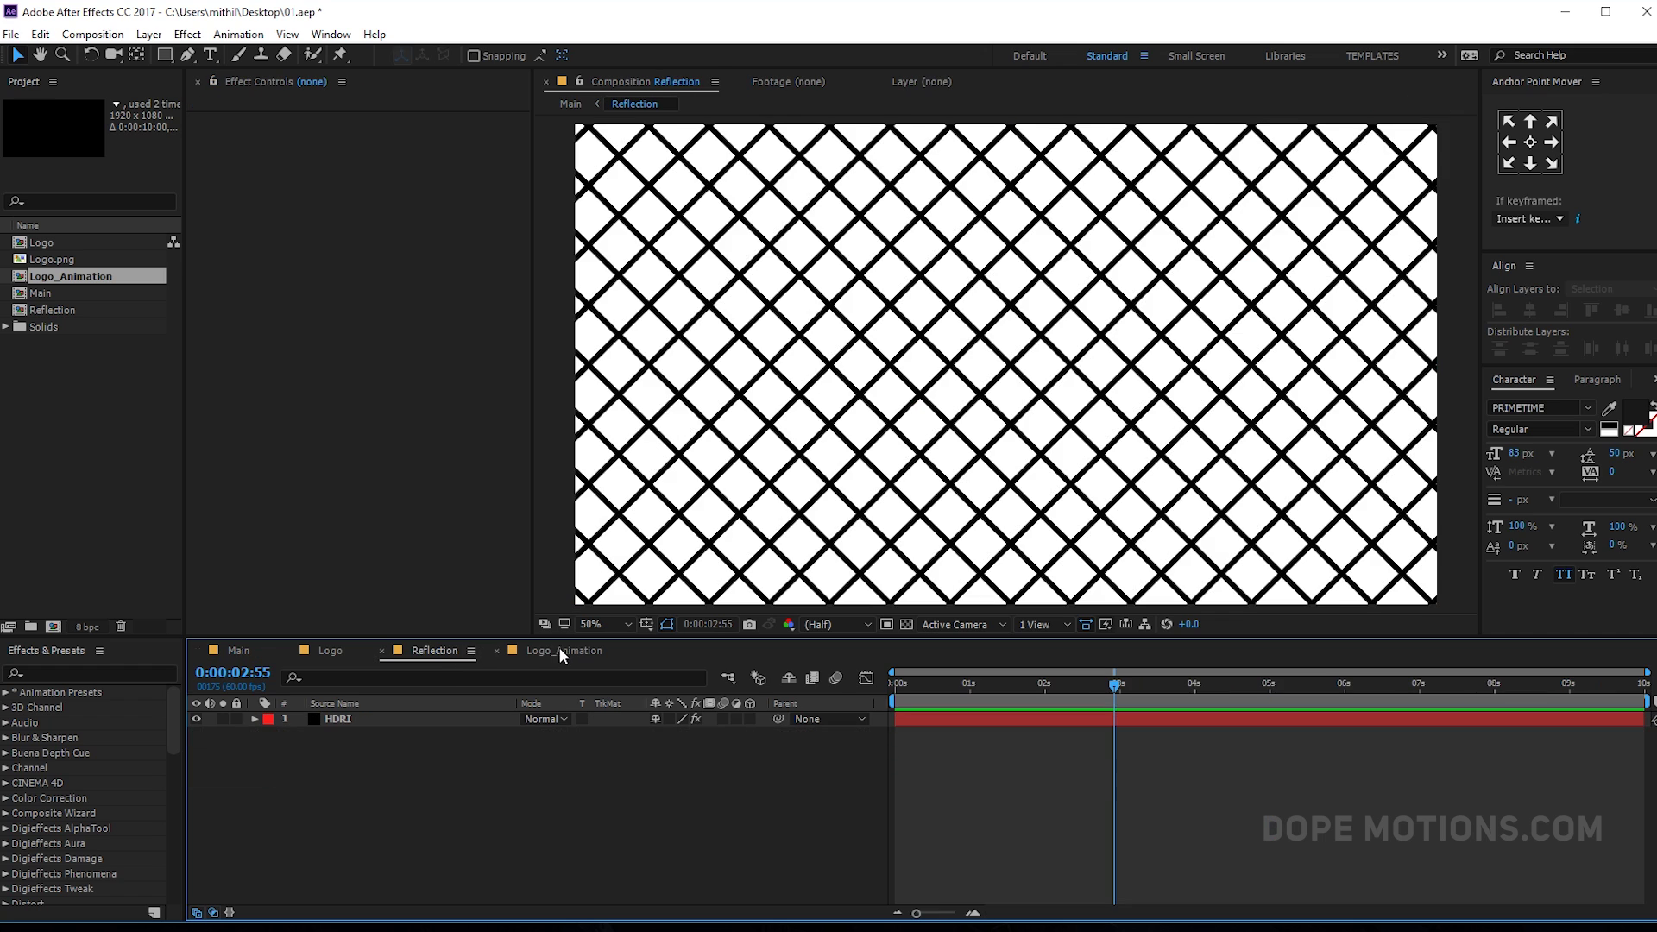
# - Select the Logo layer and shift its last CC Lens Size keyframe slightly later
pyautogui.scroll(2, 1093, 805)
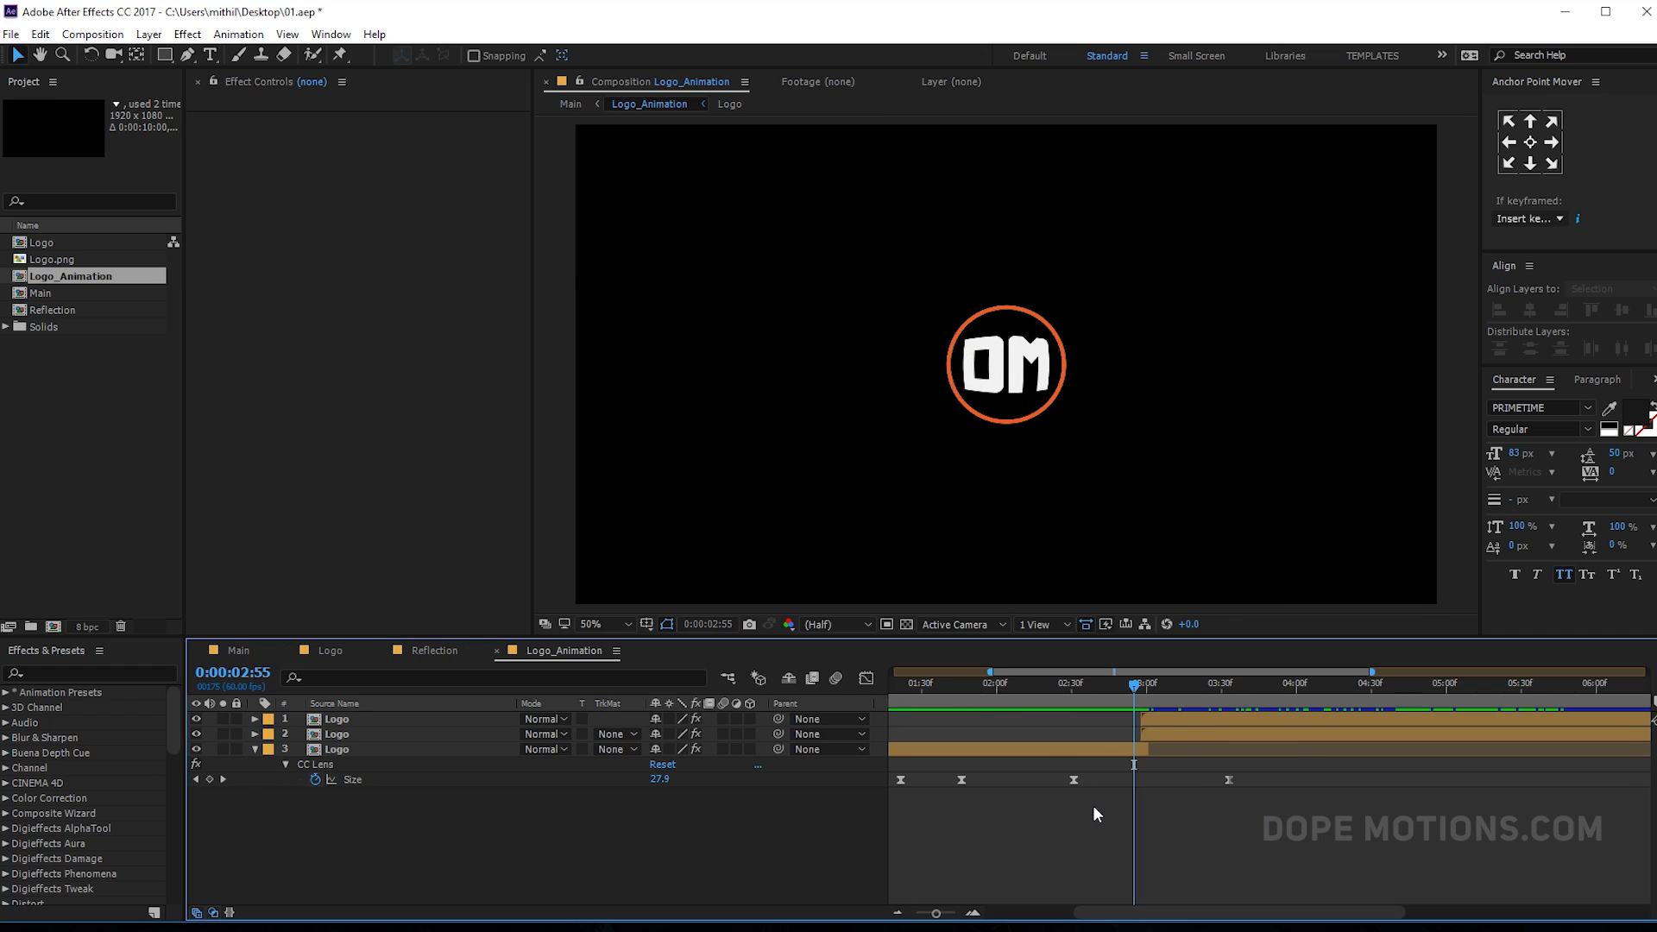
pyautogui.moveTo(1127, 920); pyautogui.dragTo(1060, 919)
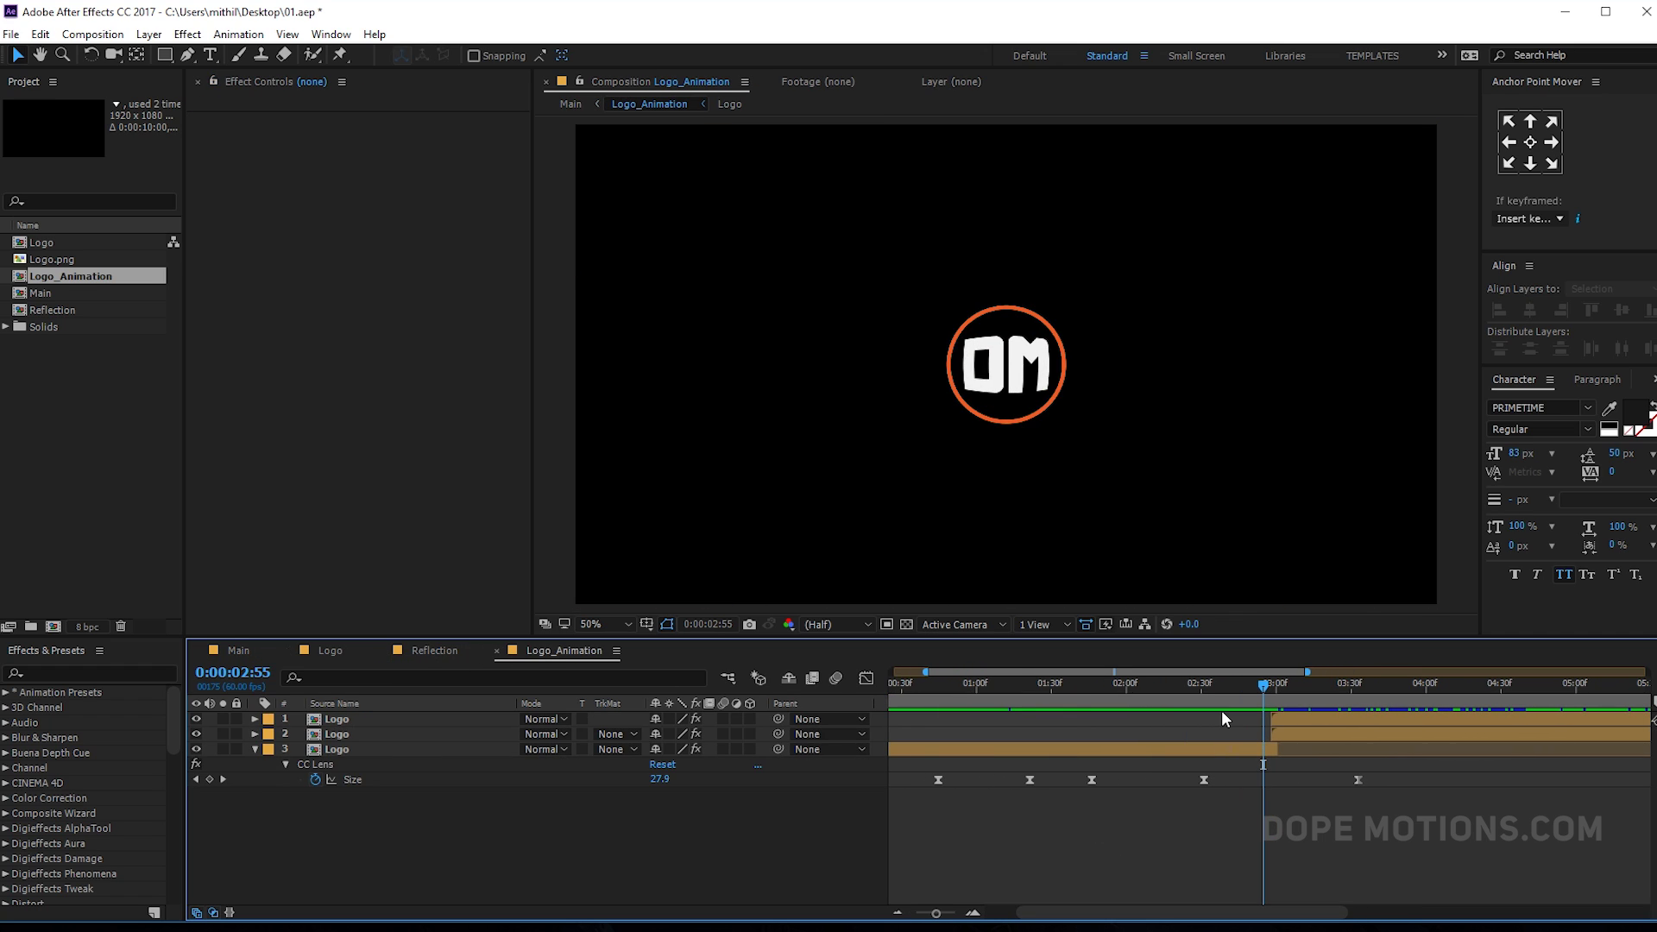
pyautogui.moveTo(1213, 691); pyautogui.dragTo(1205, 697)
pyautogui.click(1196, 751)
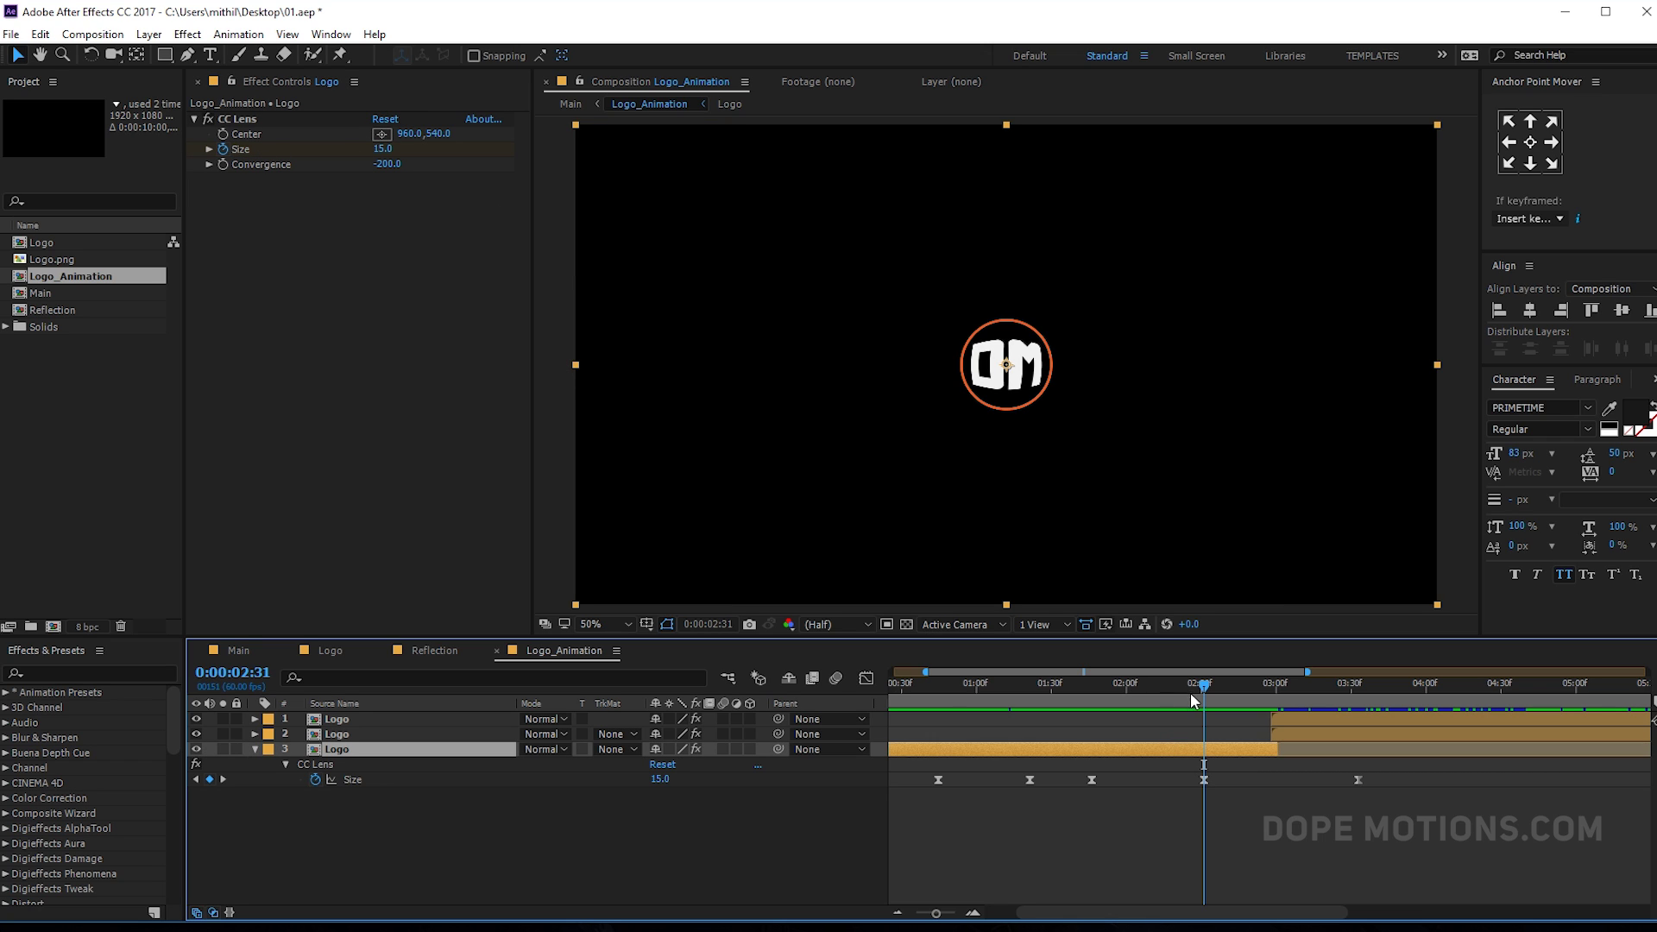
pyautogui.moveTo(1196, 684); pyautogui.dragTo(1277, 713)
pyautogui.click(1361, 784)
pyautogui.moveTo(1284, 778); pyautogui.dragTo(1297, 778)
# - Set the last CC Lens Size keyframe to 30 and check the shatter at 3:02
pyautogui.click(1273, 694)
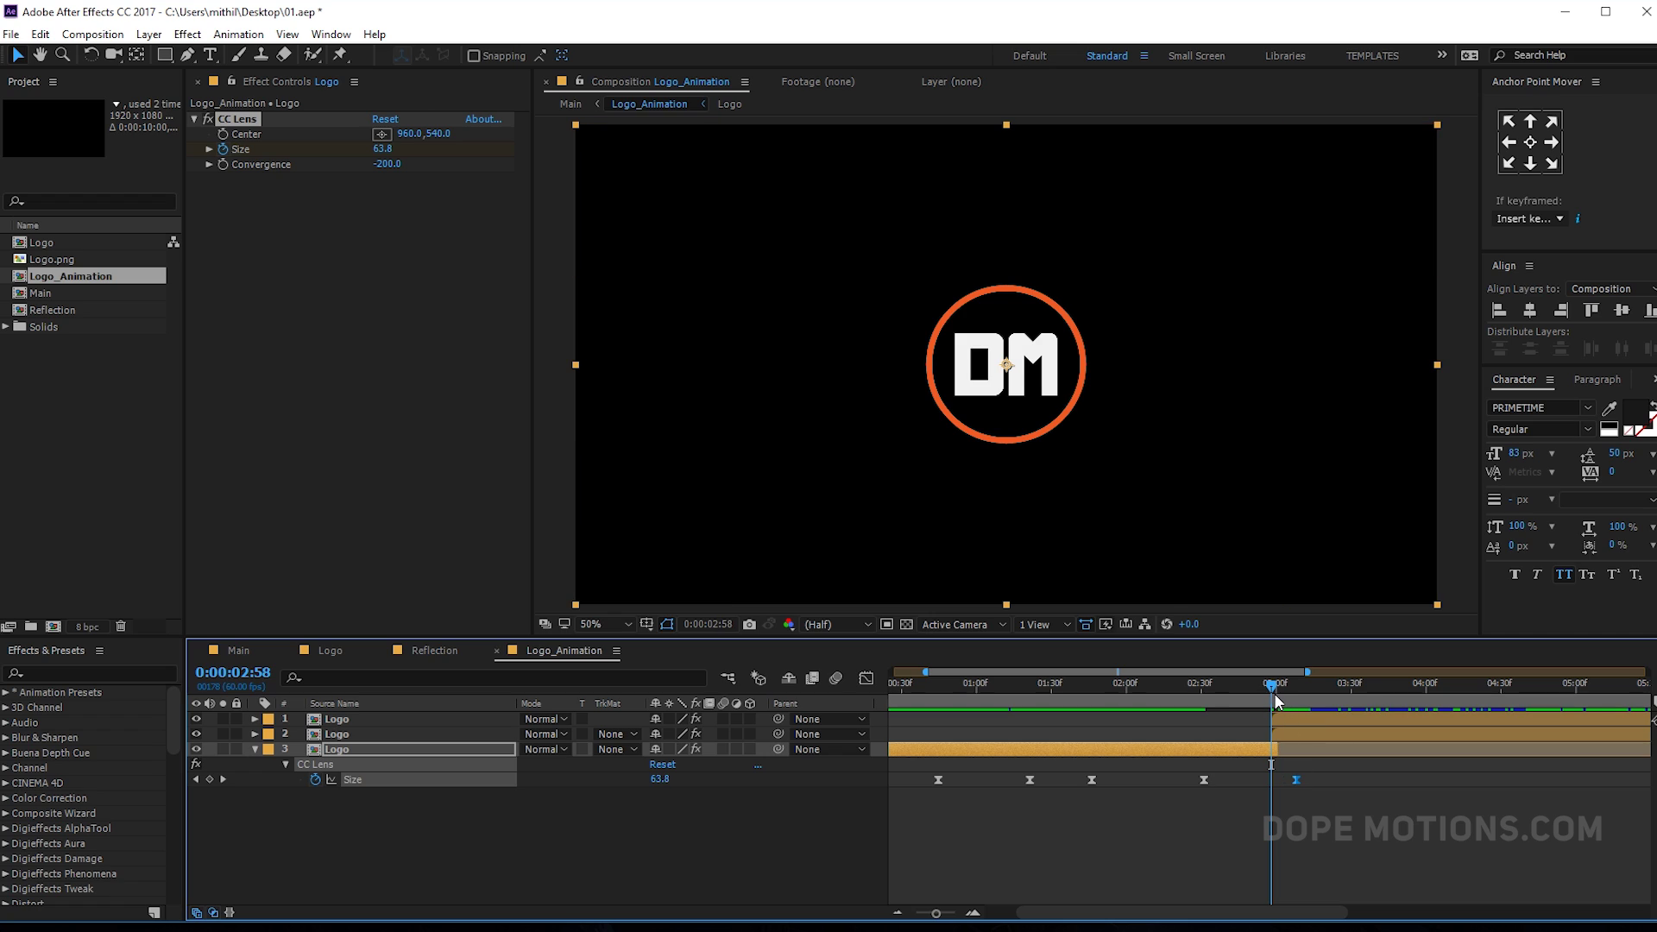
pyautogui.moveTo(1270, 684); pyautogui.dragTo(1295, 684)
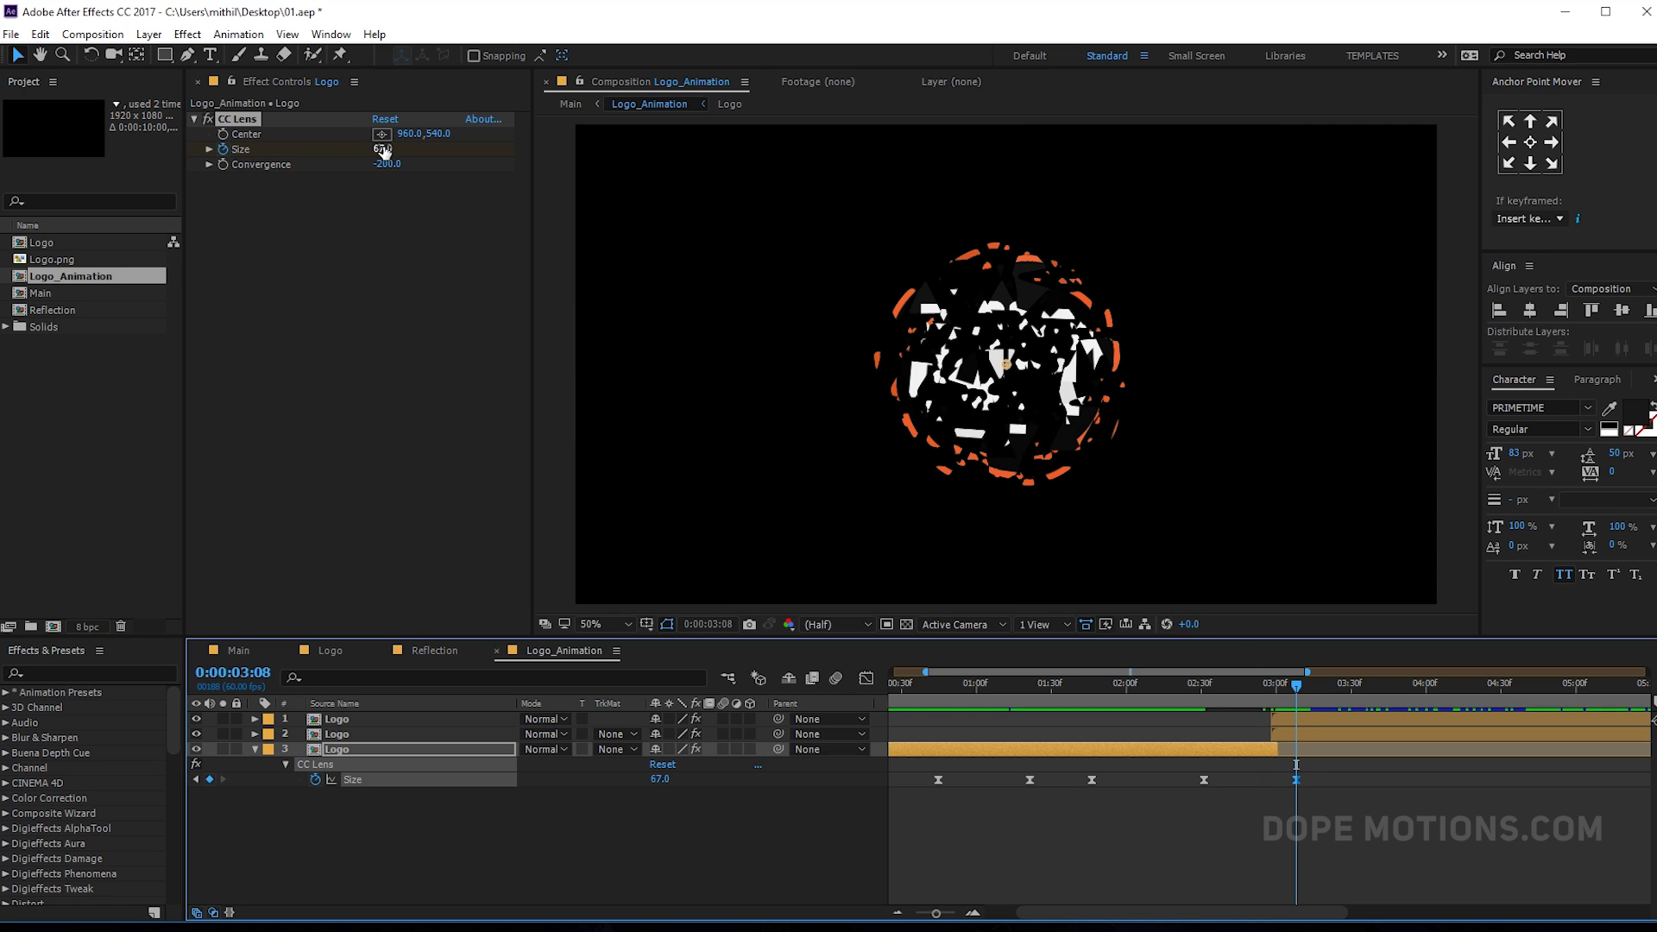
pyautogui.click(382, 149)
pyautogui.write('3')
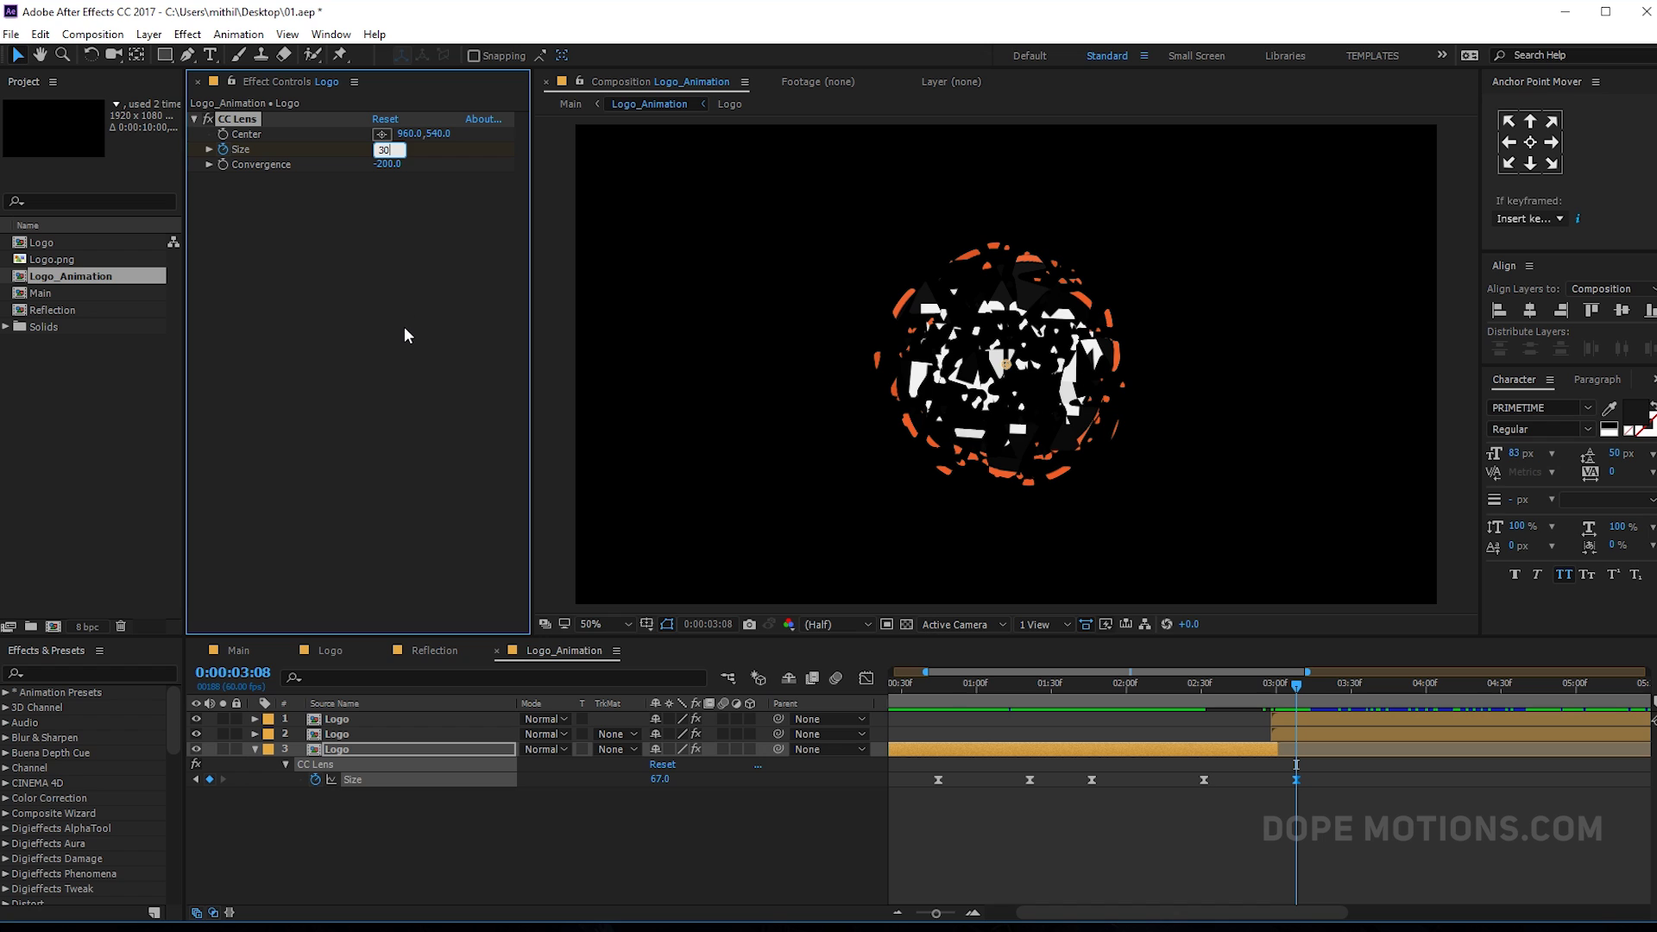
pyautogui.write('0')
pyautogui.click(473, 393)
pyautogui.moveTo(1267, 677); pyautogui.dragTo(1281, 707)
pyautogui.click(1323, 780)
pyautogui.moveTo(1199, 780); pyautogui.dragTo(1305, 773)
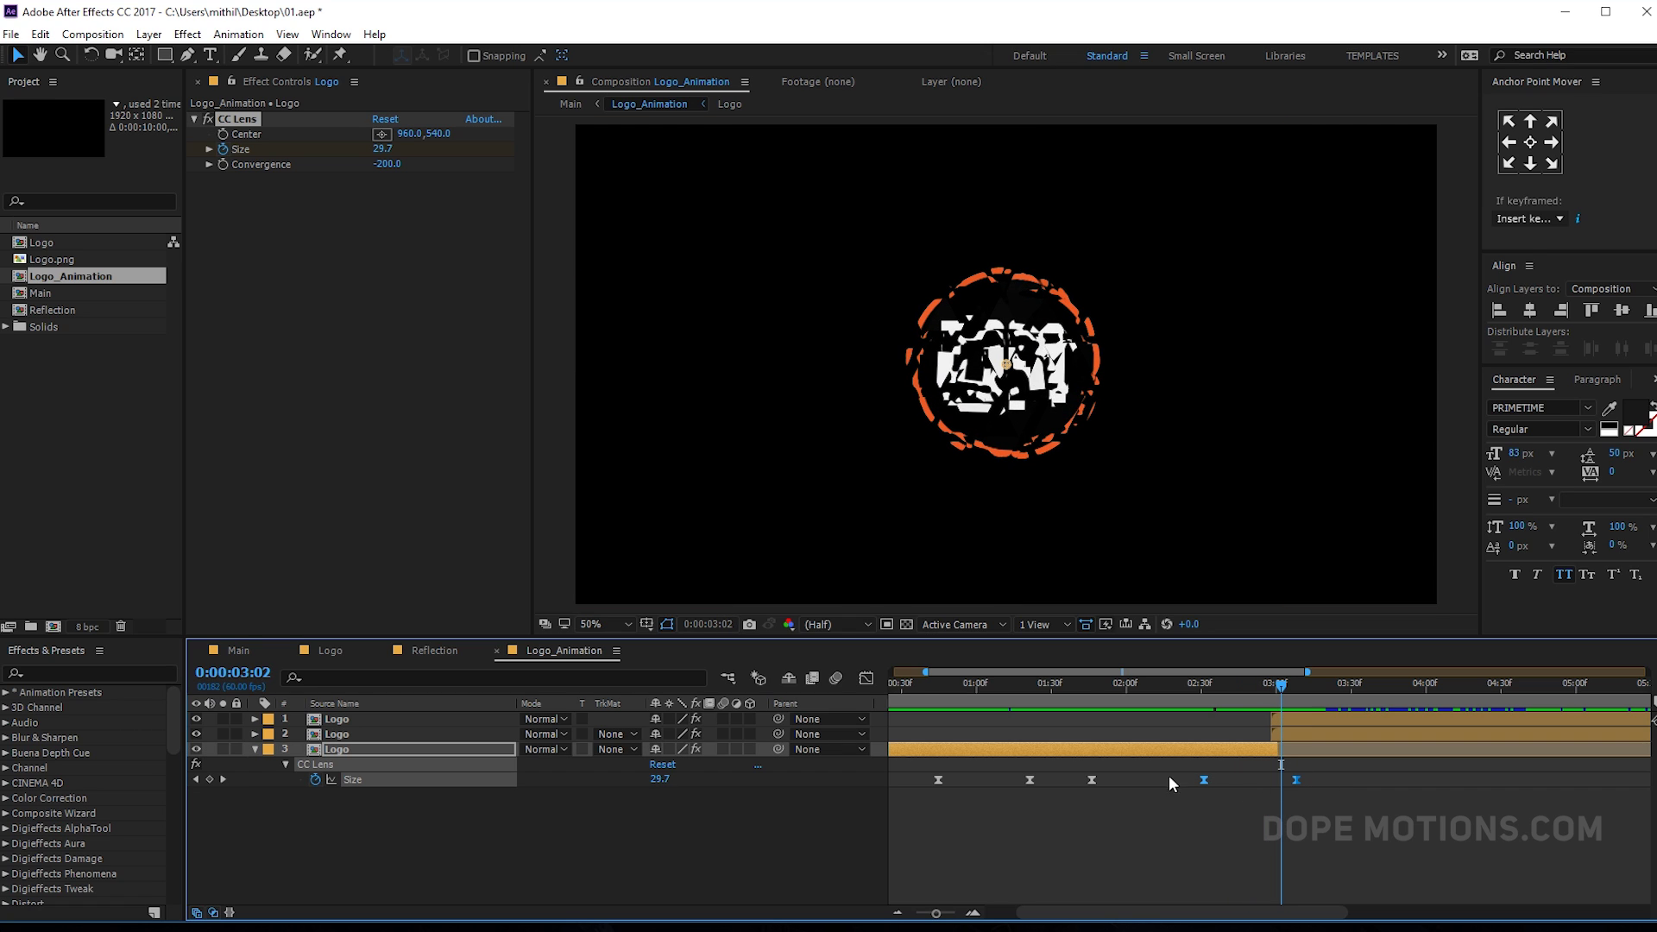
pyautogui.click(866, 678)
# - Reshape the Size speed-graph easing to shift the peak, previewing the lens pulse
pyautogui.moveTo(1271, 691)
pyautogui.mouseDown()
pyautogui.moveTo(1249, 685)
pyautogui.moveTo(1280, 686)
pyautogui.mouseUp()
pyautogui.moveTo(1306, 818); pyautogui.dragTo(1294, 851)
pyautogui.moveTo(1241, 696)
pyautogui.mouseDown()
pyautogui.moveTo(1200, 695)
pyautogui.moveTo(1253, 686)
pyautogui.mouseUp()
pyautogui.press('space')
pyautogui.press('space')
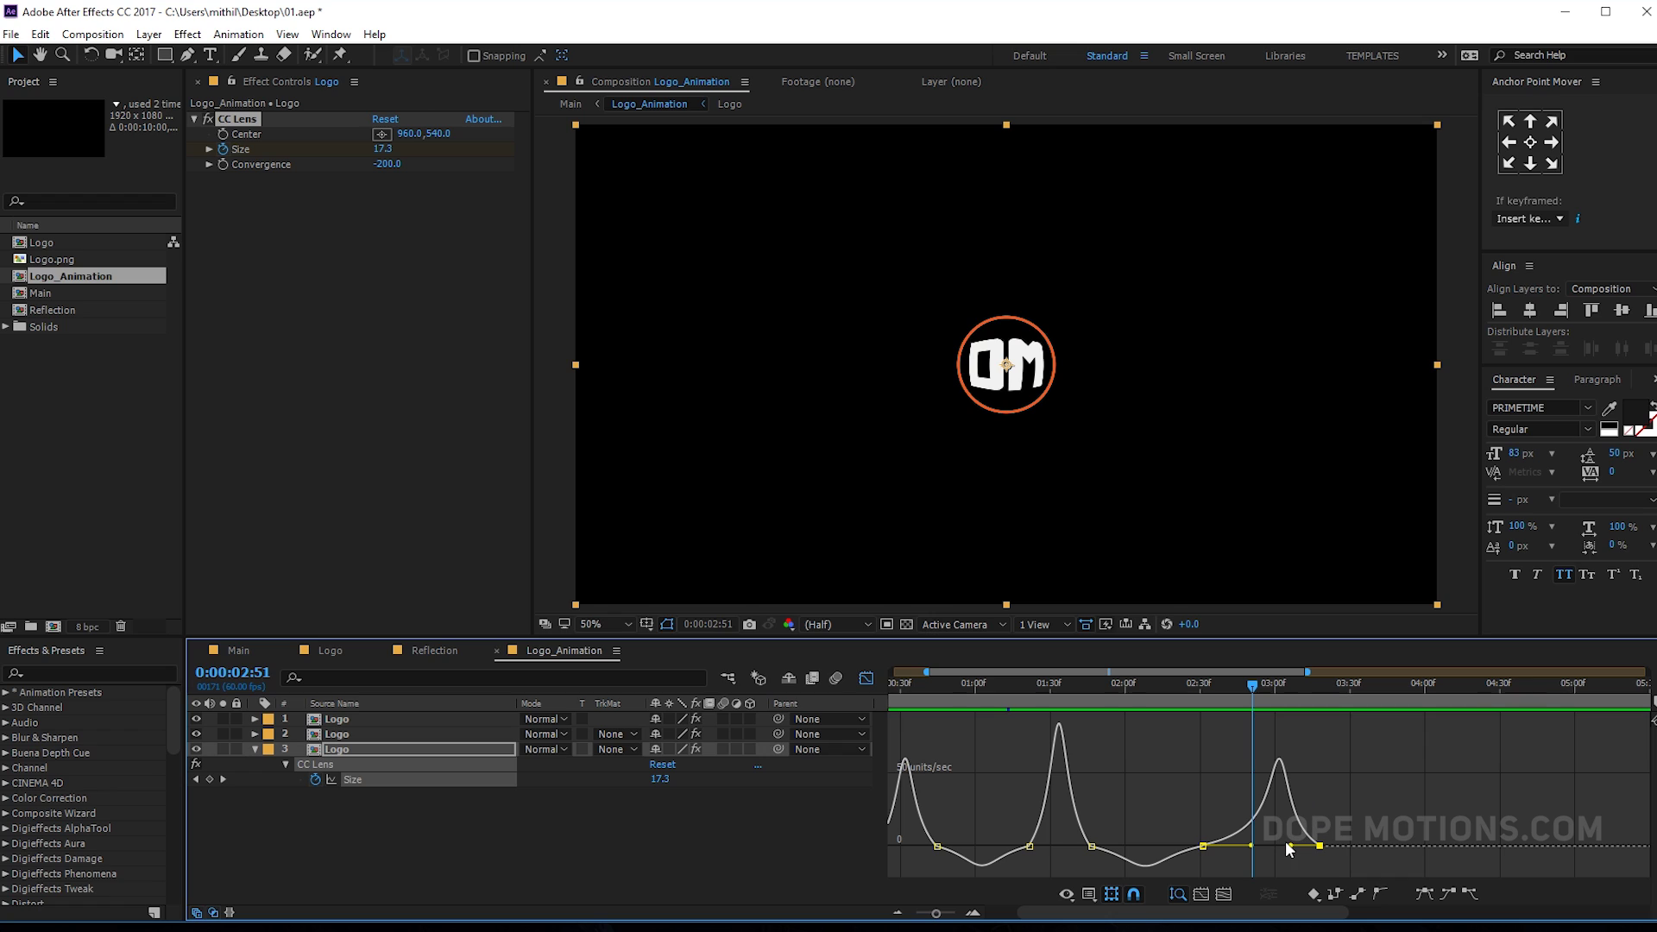
pyautogui.moveTo(1292, 848); pyautogui.dragTo(1245, 847)
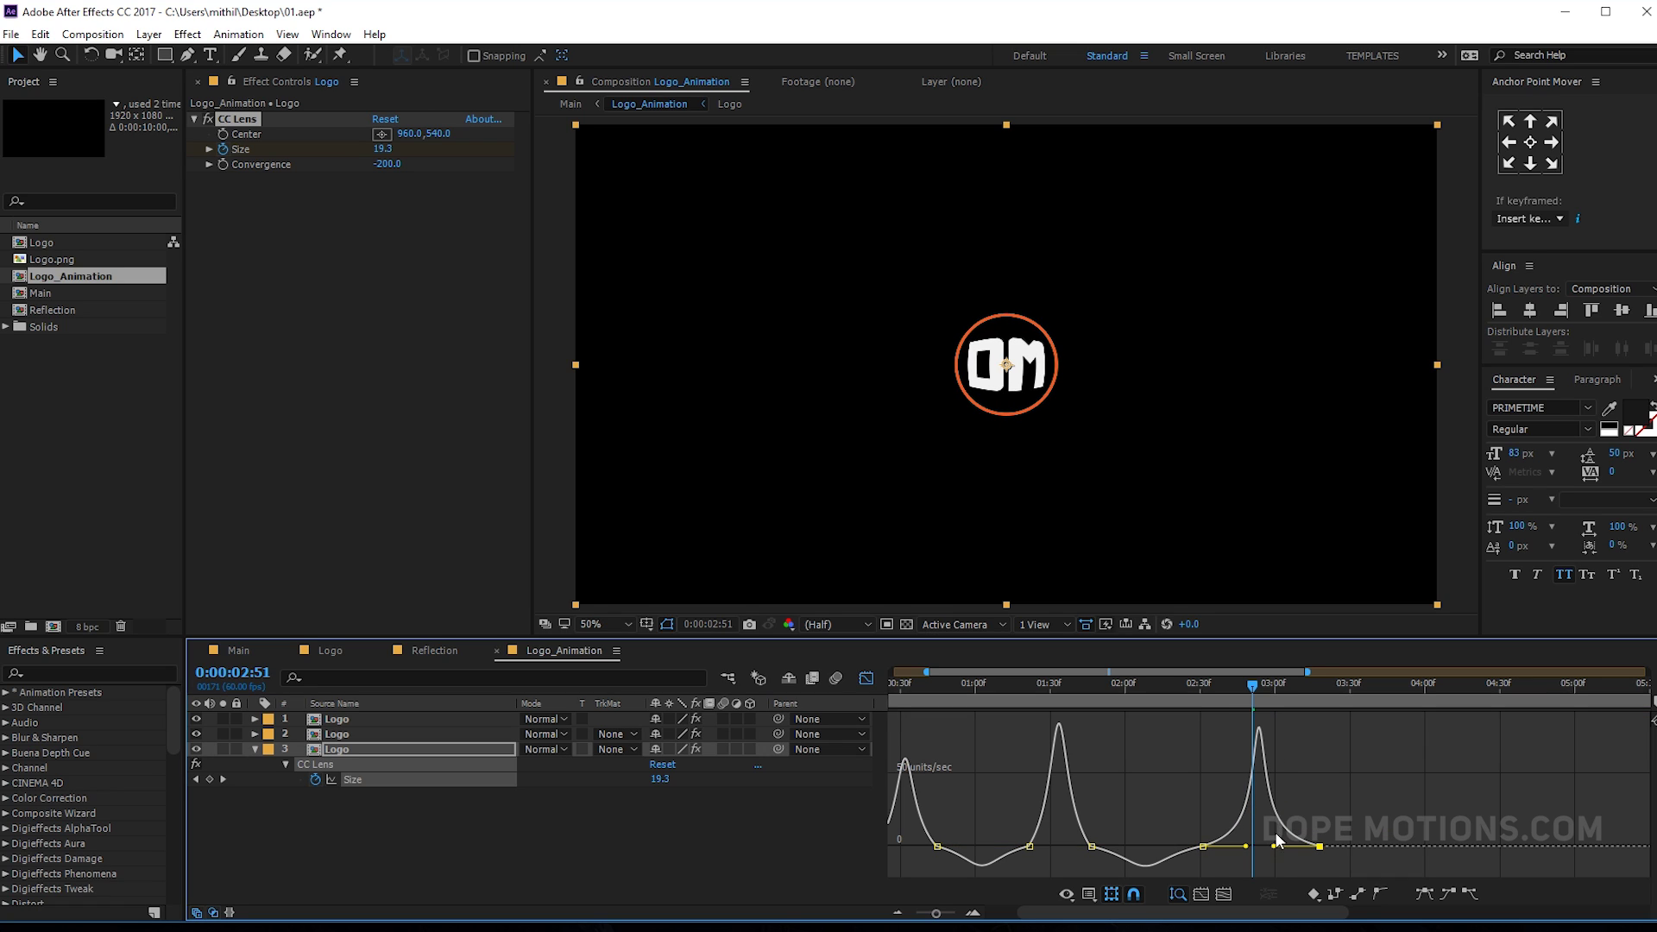
pyautogui.moveTo(1243, 692); pyautogui.dragTo(1192, 696)
pyautogui.press('space')
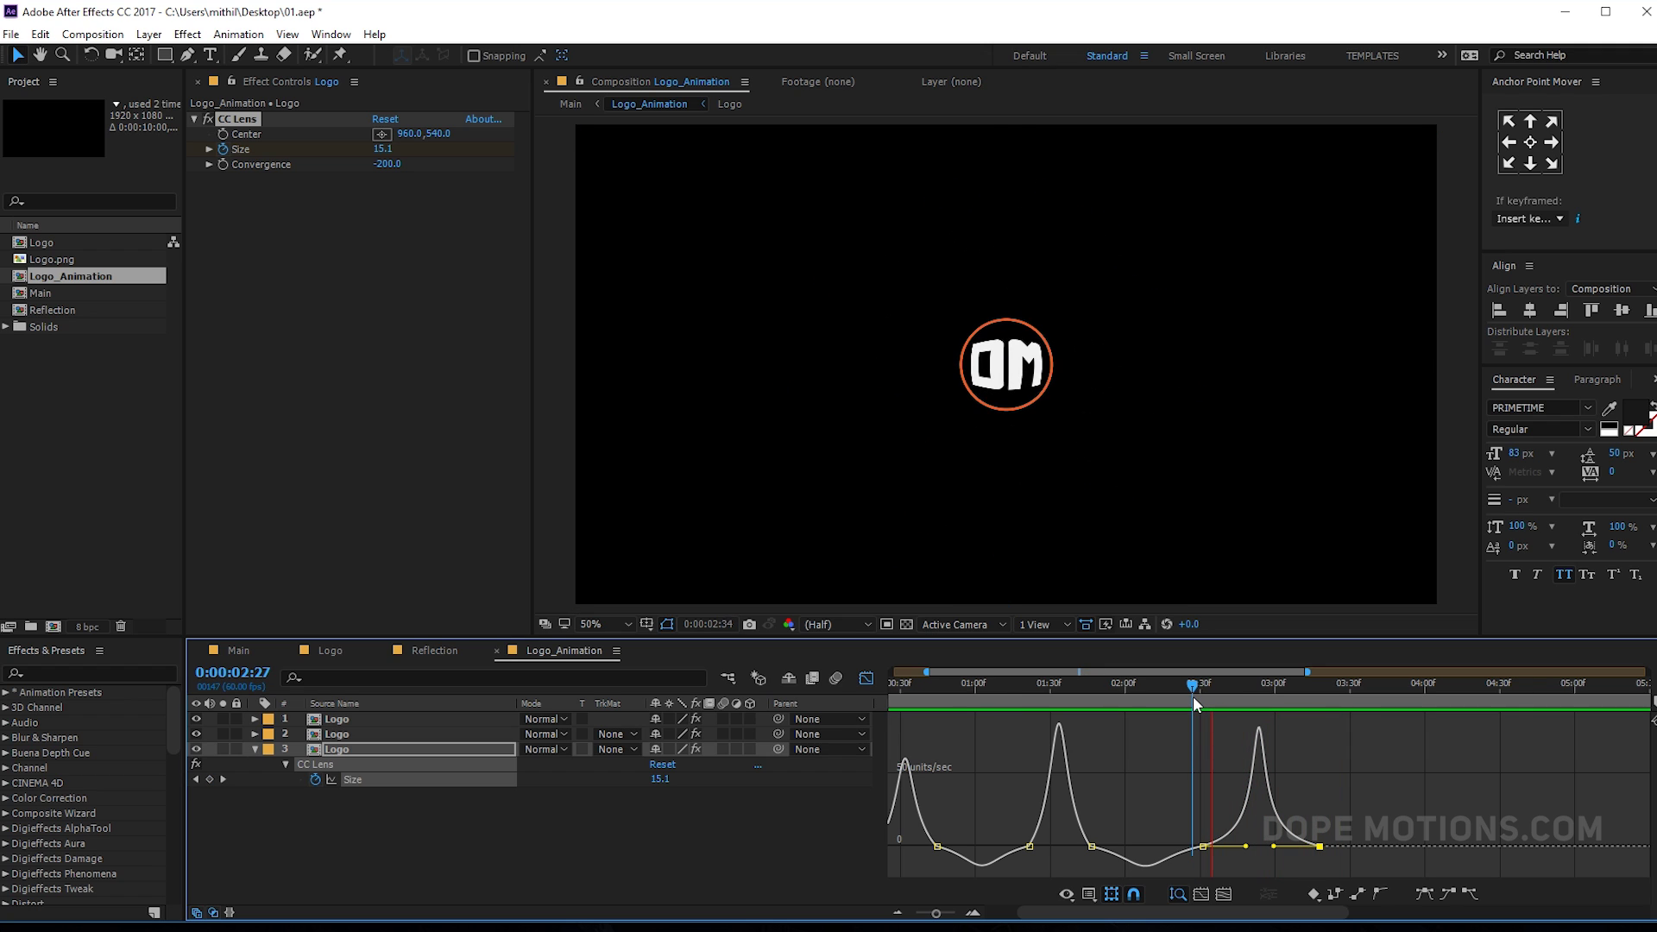
pyautogui.press('space')
# - Set the CC Lens Size keyframe at 0:00:02:31 to 12 and return to Main
pyautogui.moveTo(1192, 696); pyautogui.dragTo(1201, 695)
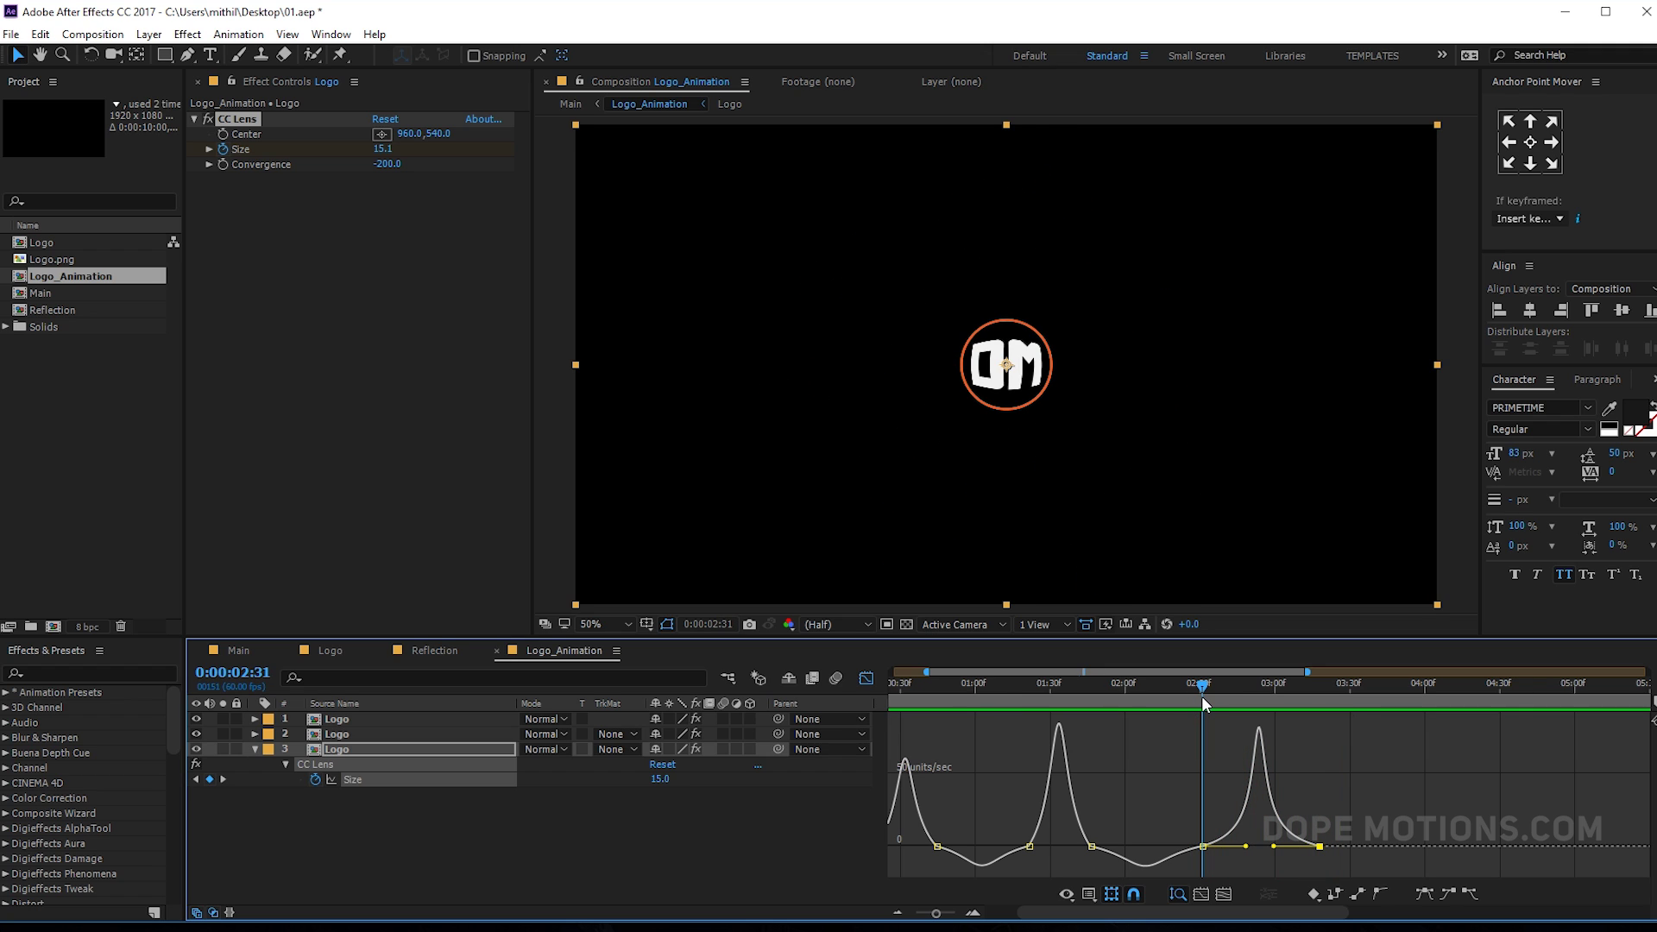
pyautogui.click(383, 148)
pyautogui.write('12')
pyautogui.press('Return')
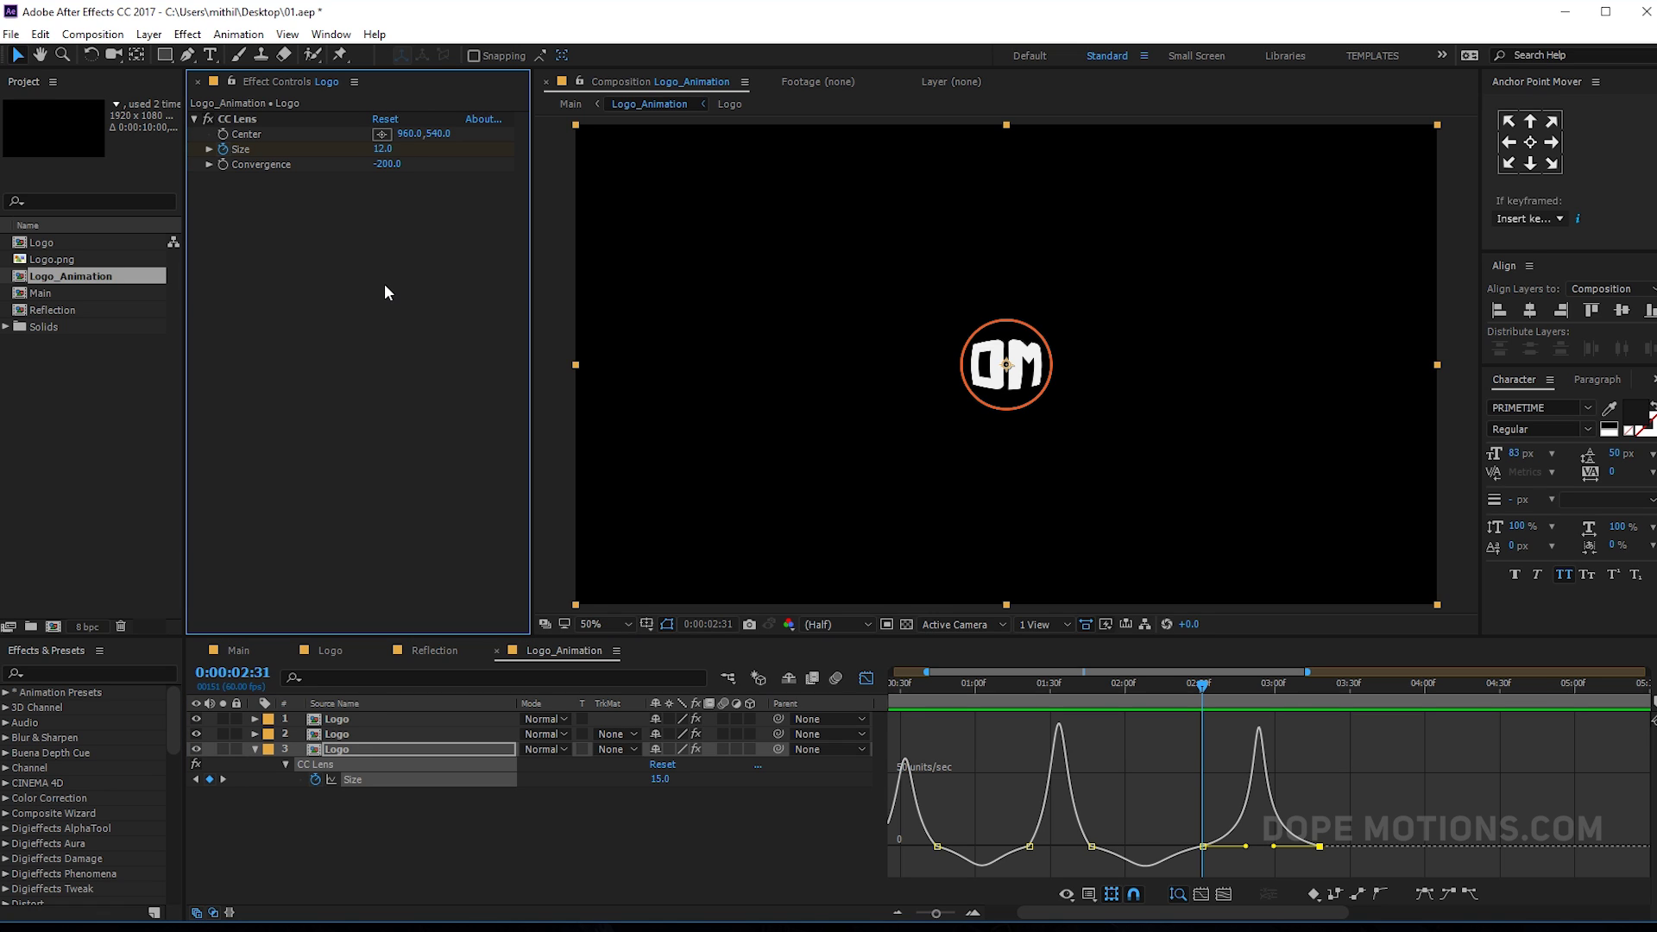
pyautogui.click(255, 749)
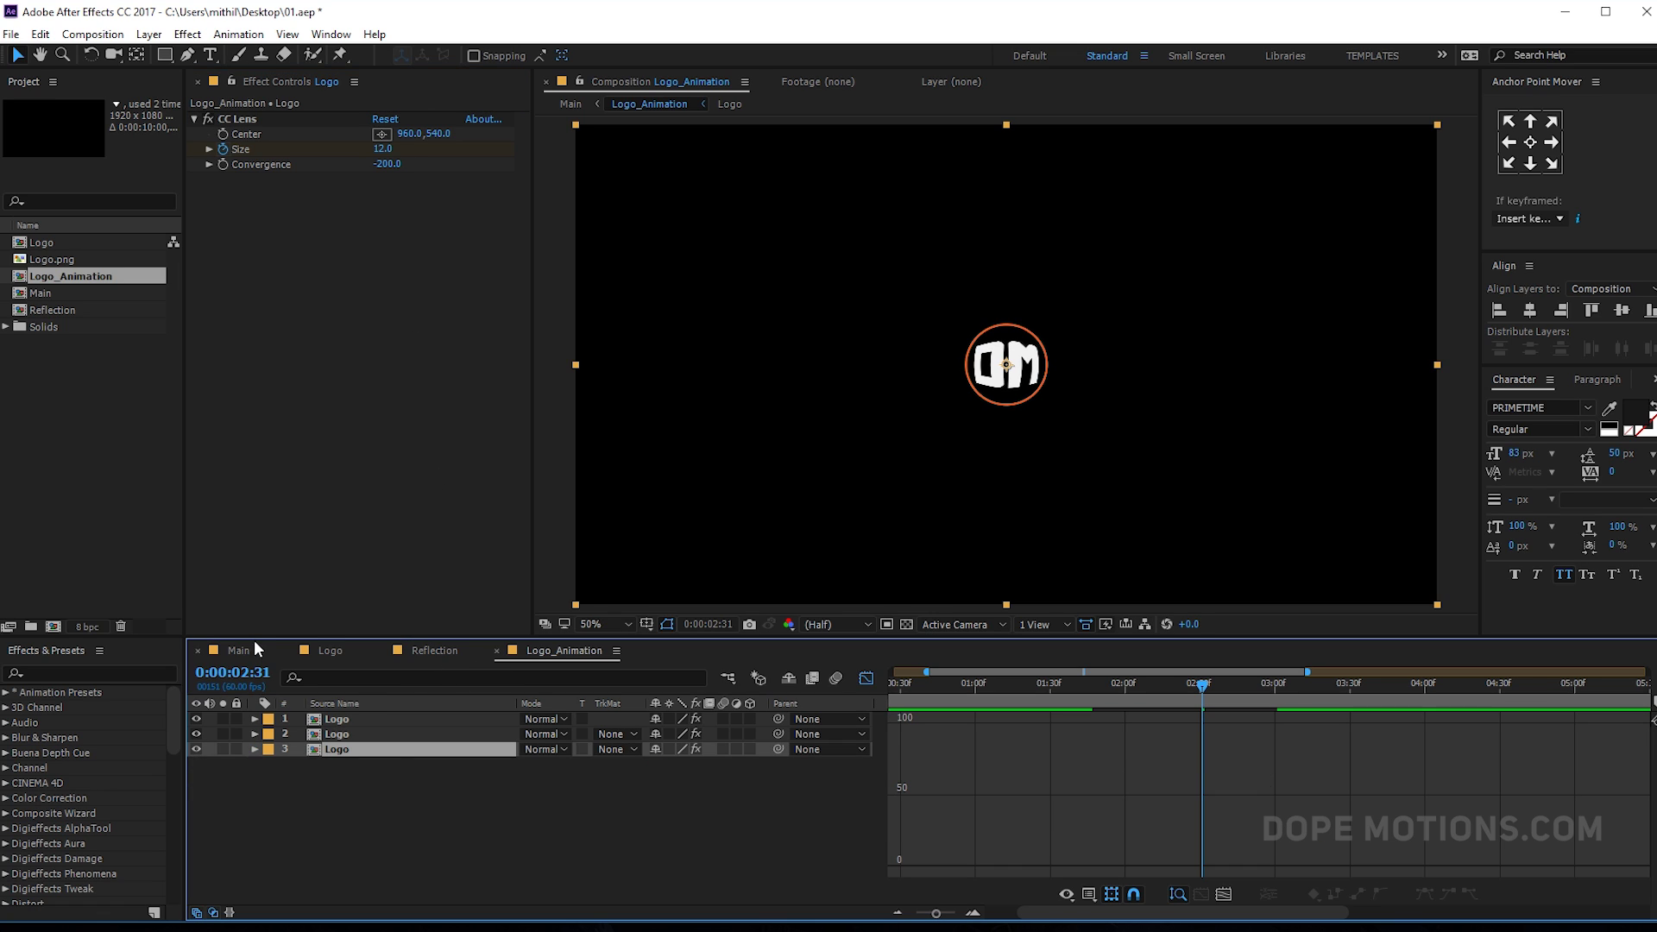
pyautogui.click(250, 650)
pyautogui.press('space')
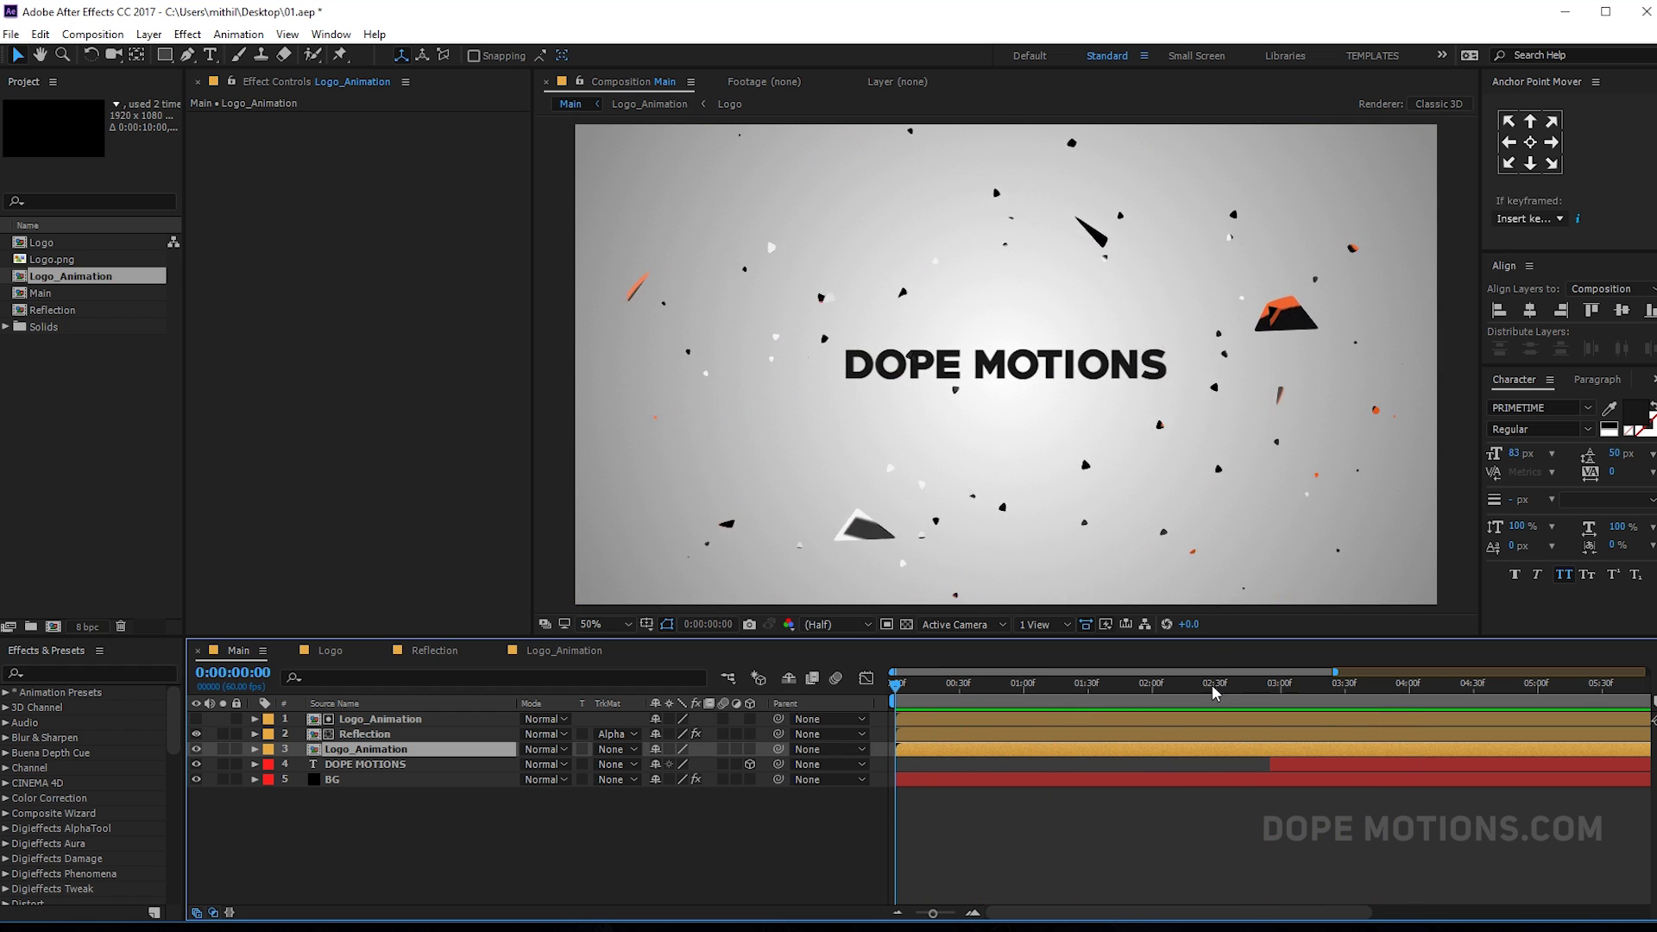
pyautogui.click(1086, 687)
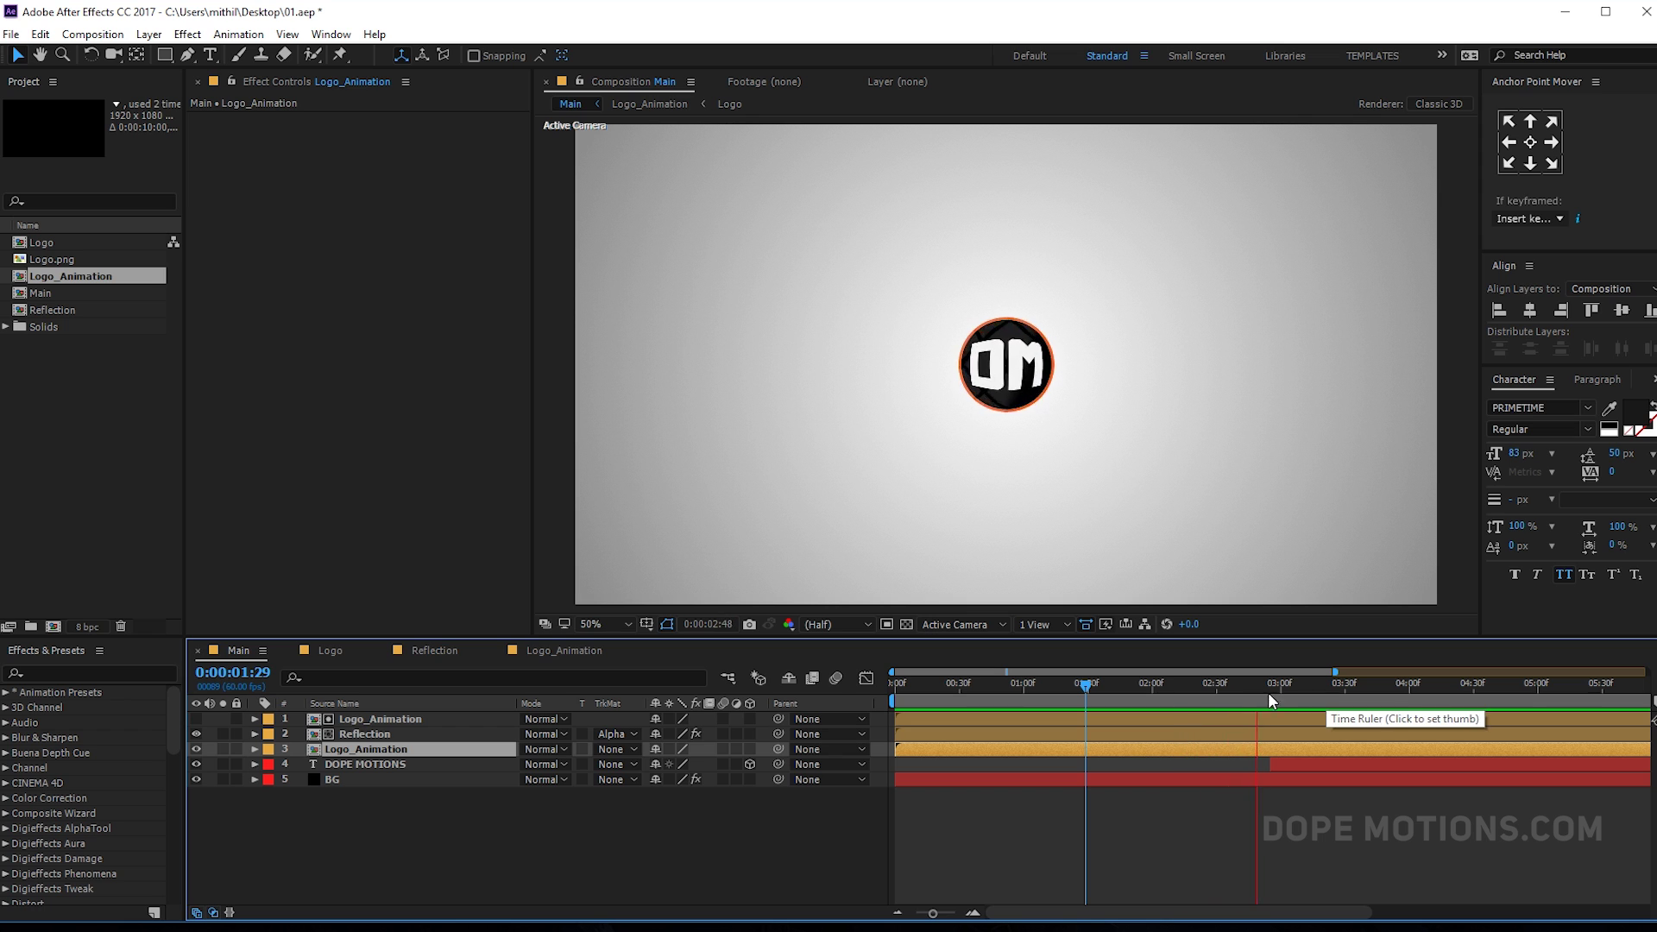
pyautogui.moveTo(1287, 690); pyautogui.dragTo(1337, 690)
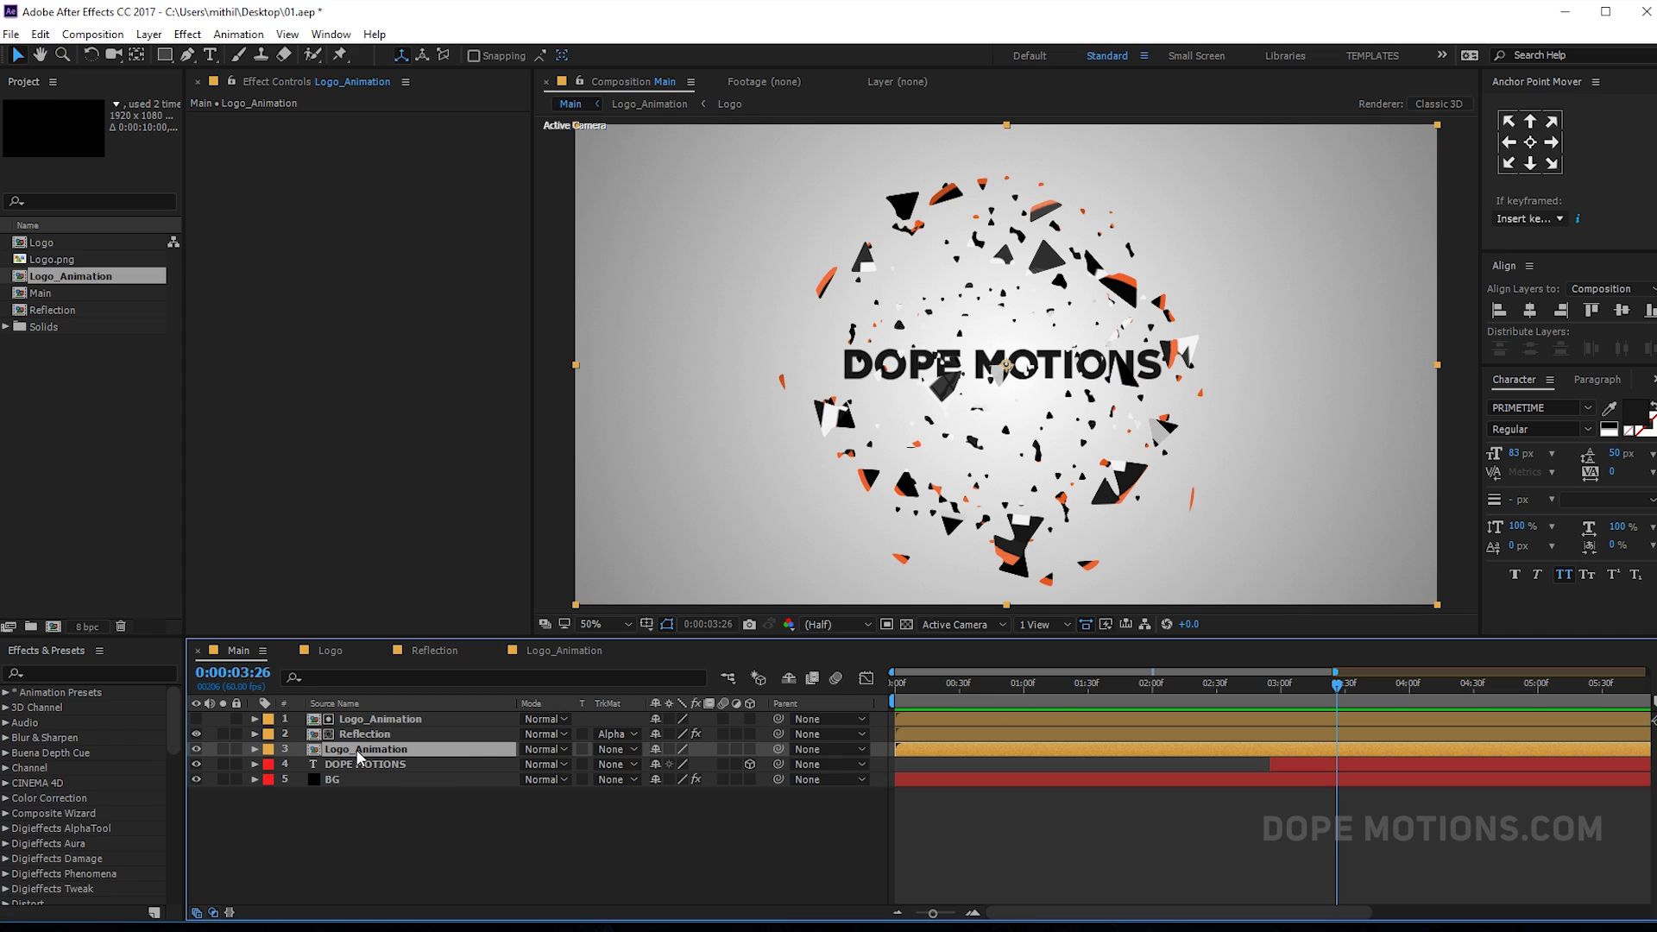
# - Duplicate Logo_Animation above DOPE MOTIONS and rename the copy 'Shadow'
pyautogui.hotkey('ctrl', 'd')
pyautogui.moveTo(345, 751); pyautogui.dragTo(339, 774)
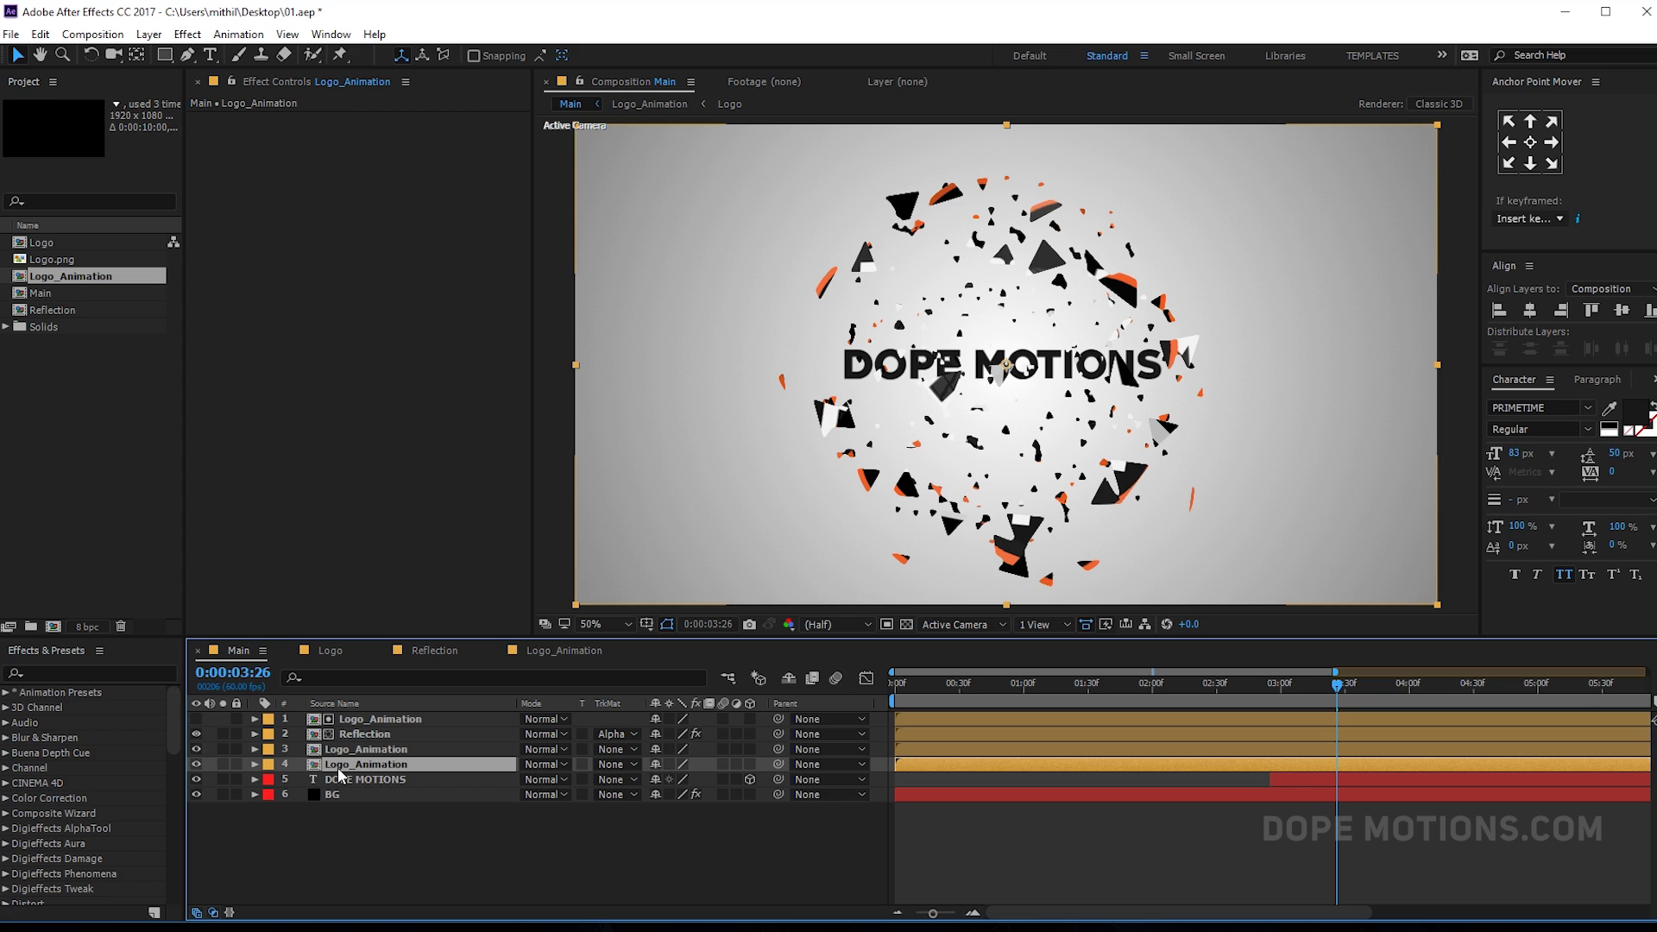
pyautogui.press('Return')
pyautogui.write('S')
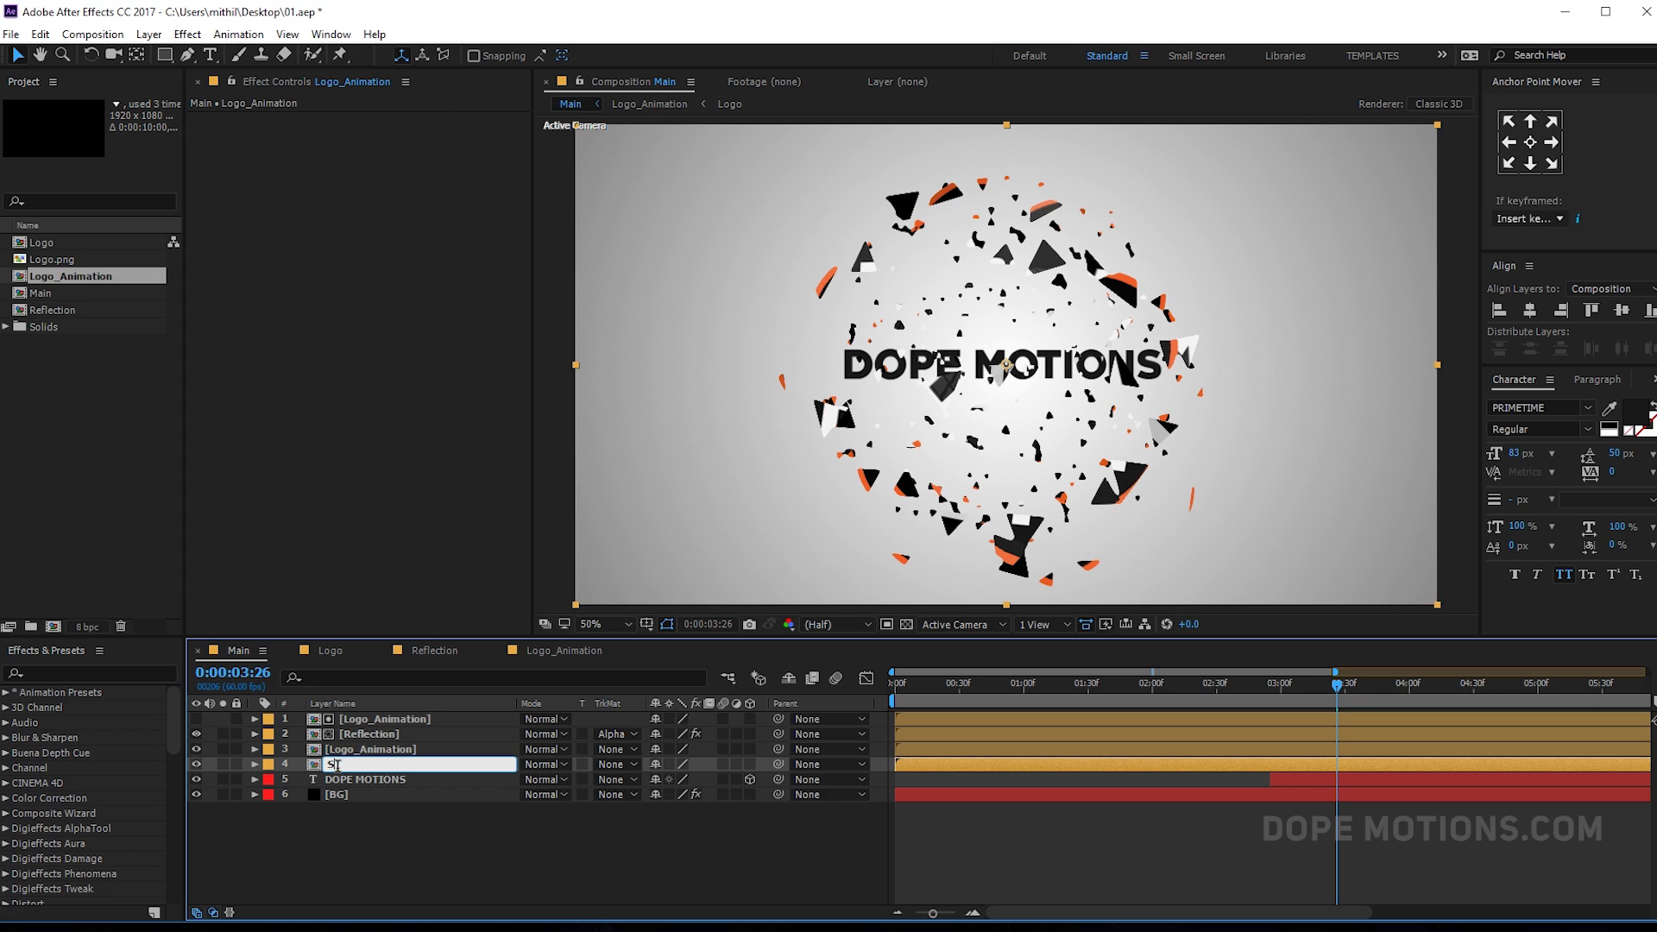
pyautogui.write('hadow')
pyautogui.press('Return')
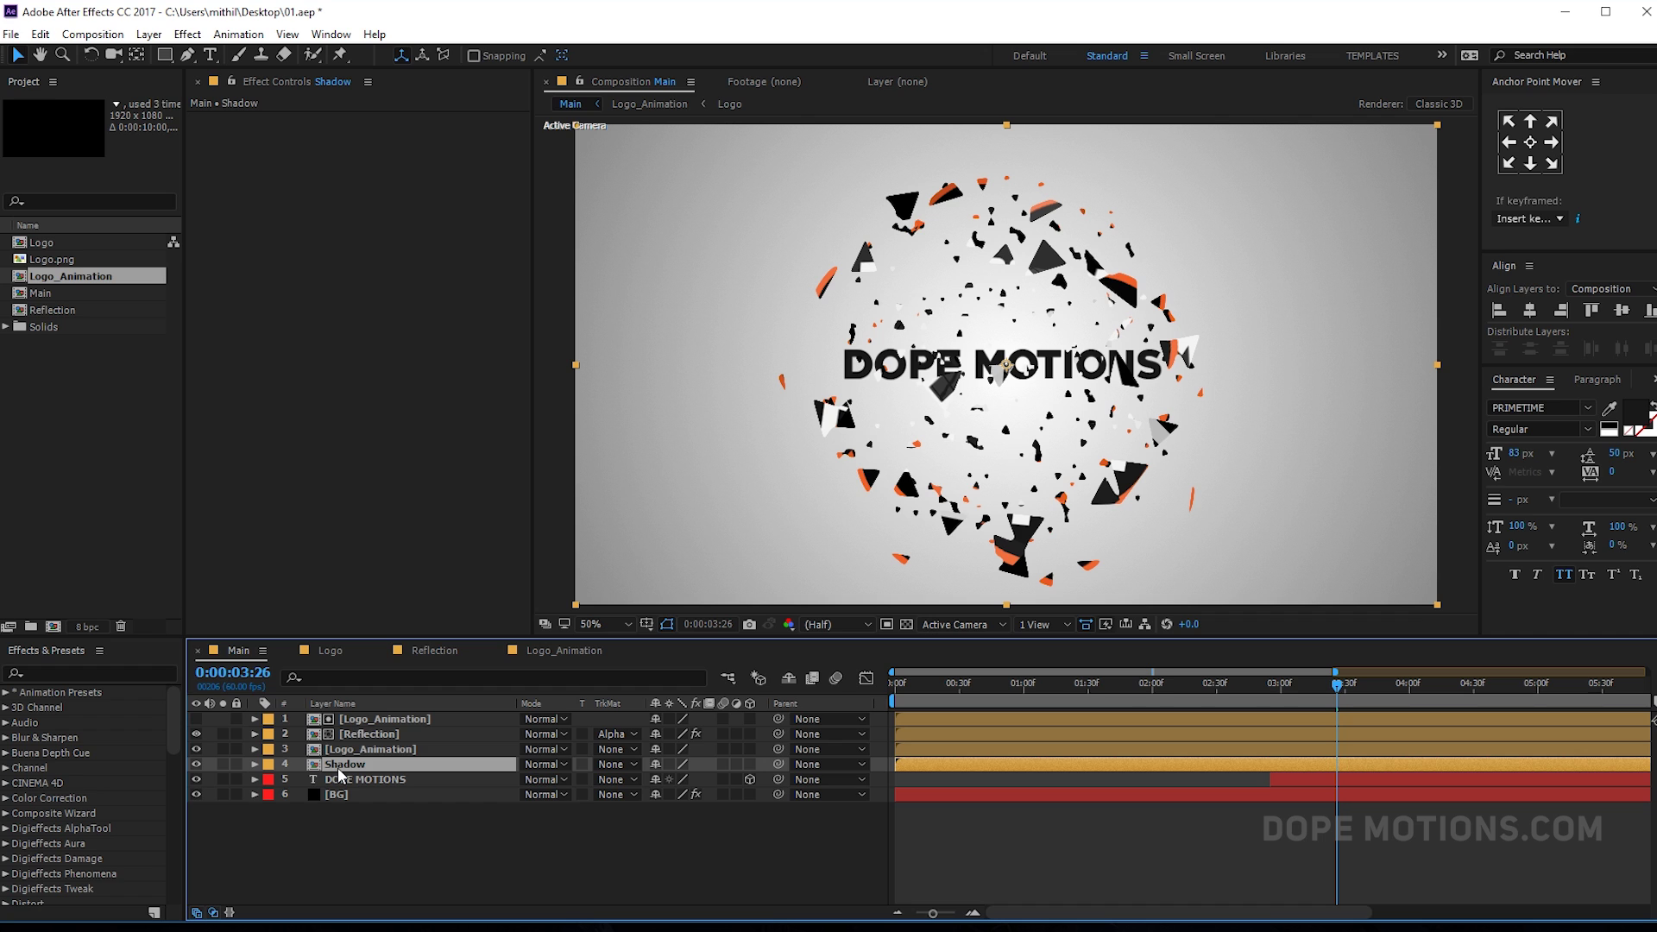
# - Squash the Shadow layer to 100, -14% scale and move it down beneath the logo
pyautogui.press('s')
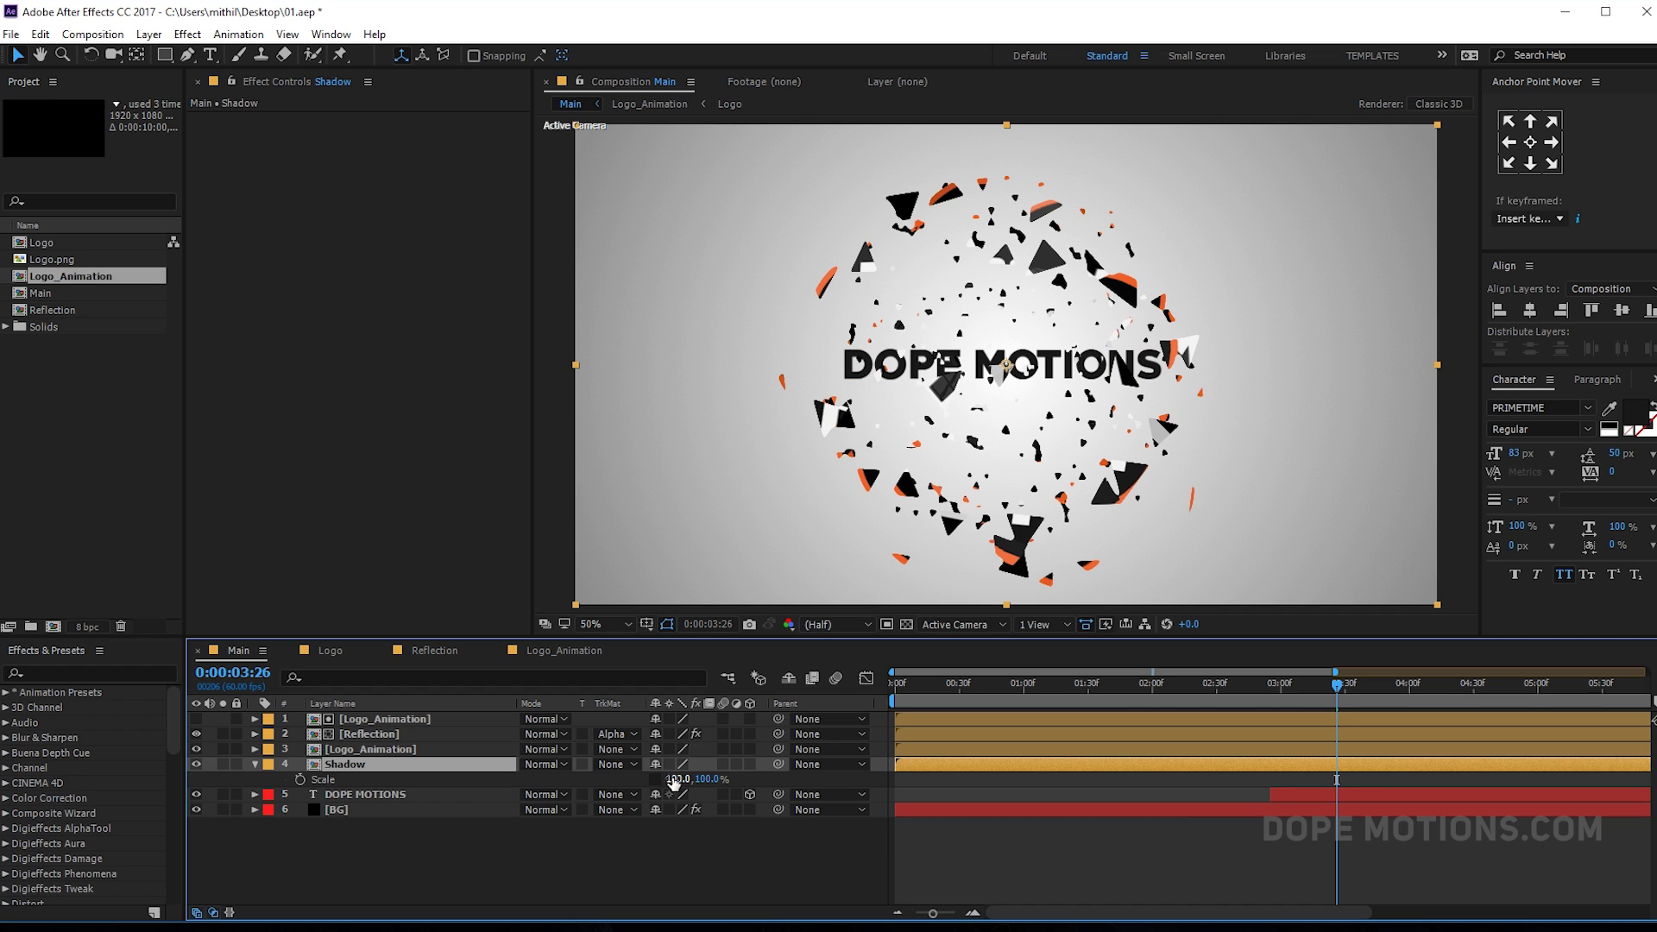
pyautogui.moveTo(676, 778); pyautogui.dragTo(604, 783)
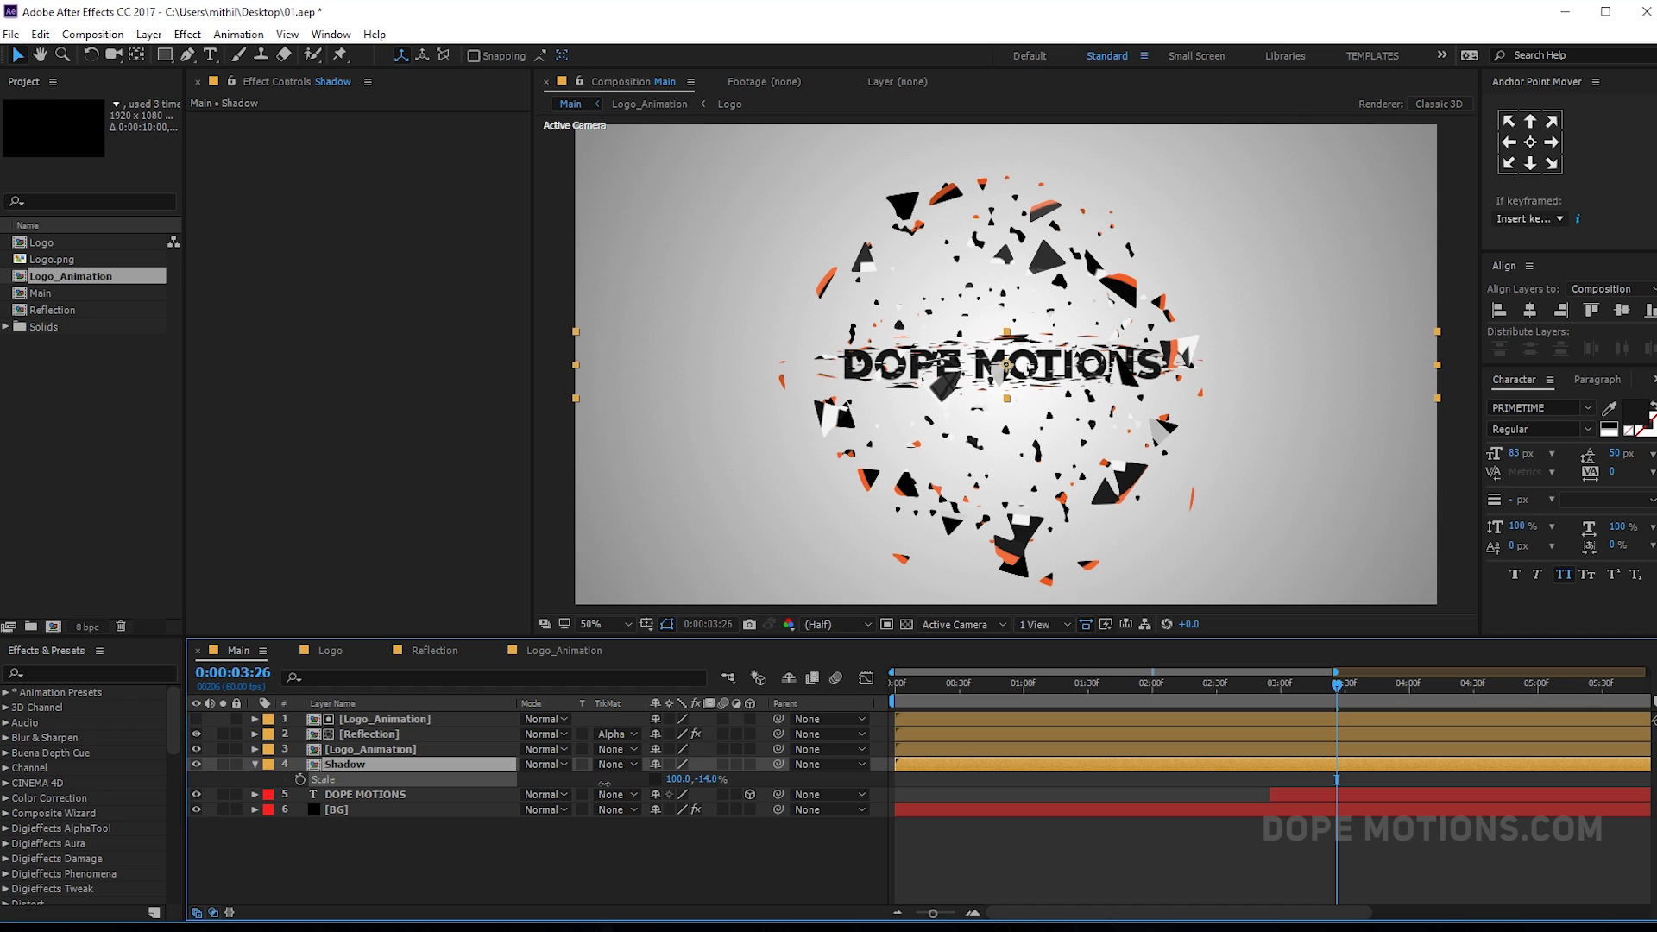
pyautogui.moveTo(1014, 367); pyautogui.dragTo(1007, 489)
pyautogui.moveTo(1161, 684)
pyautogui.mouseDown()
pyautogui.moveTo(1116, 690)
pyautogui.moveTo(1141, 689)
pyautogui.mouseUp()
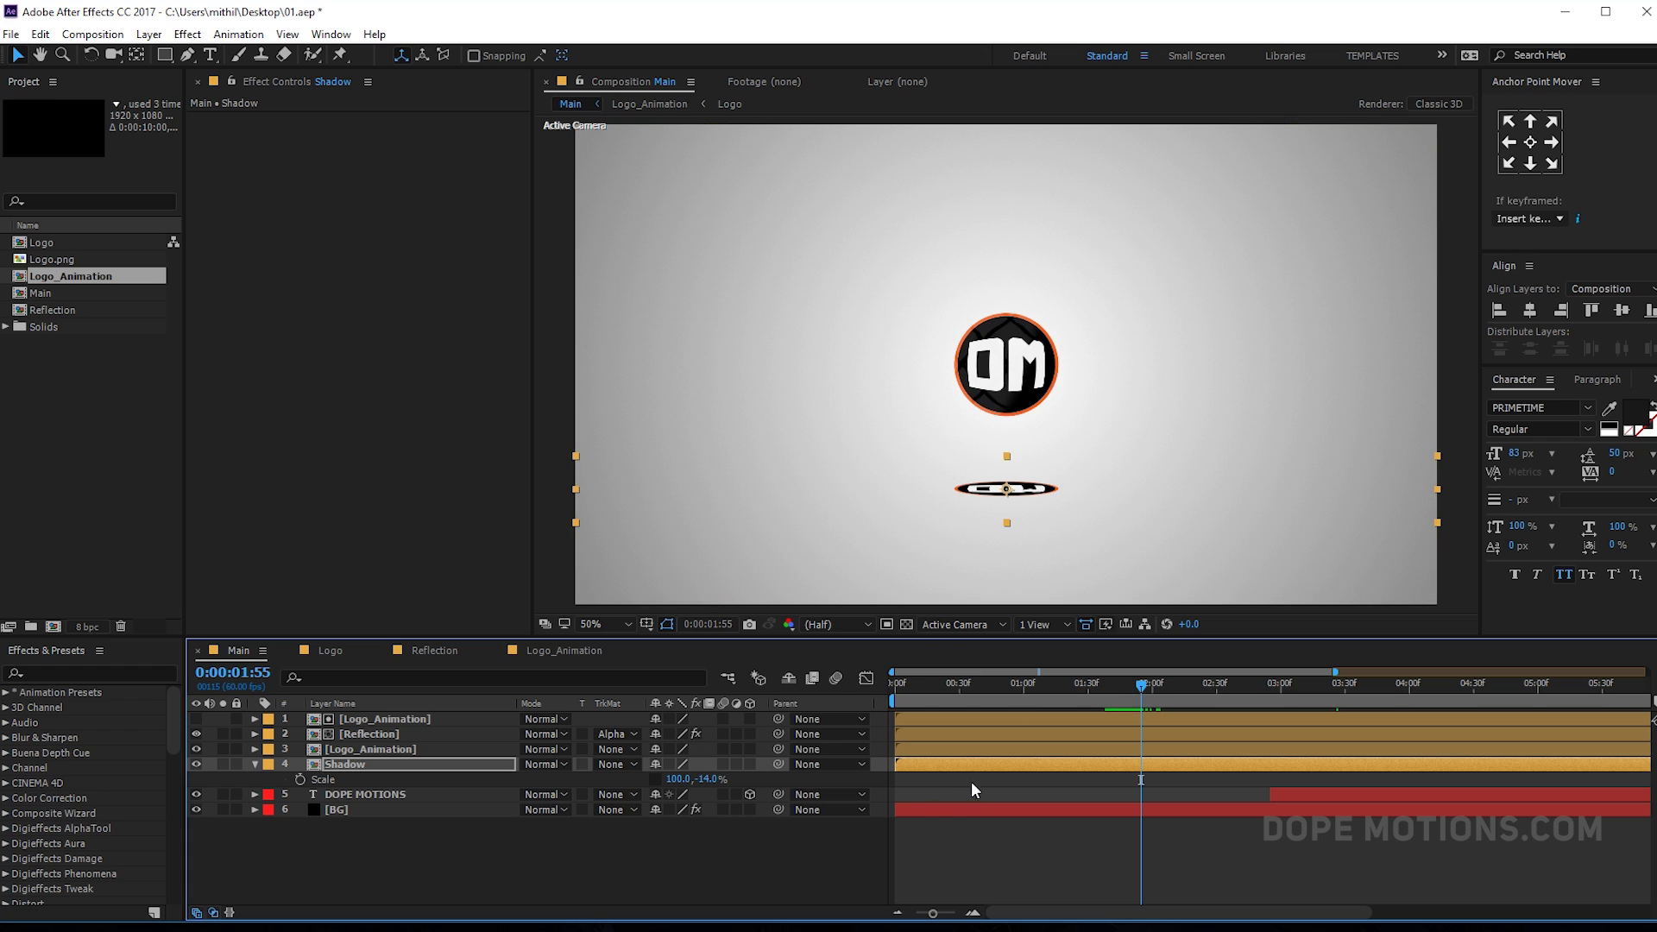
# - Apply a Fill effect to the Shadow layer with colour #000000
pyautogui.hotkey('ctrl', 'space')
pyautogui.click(828, 742)
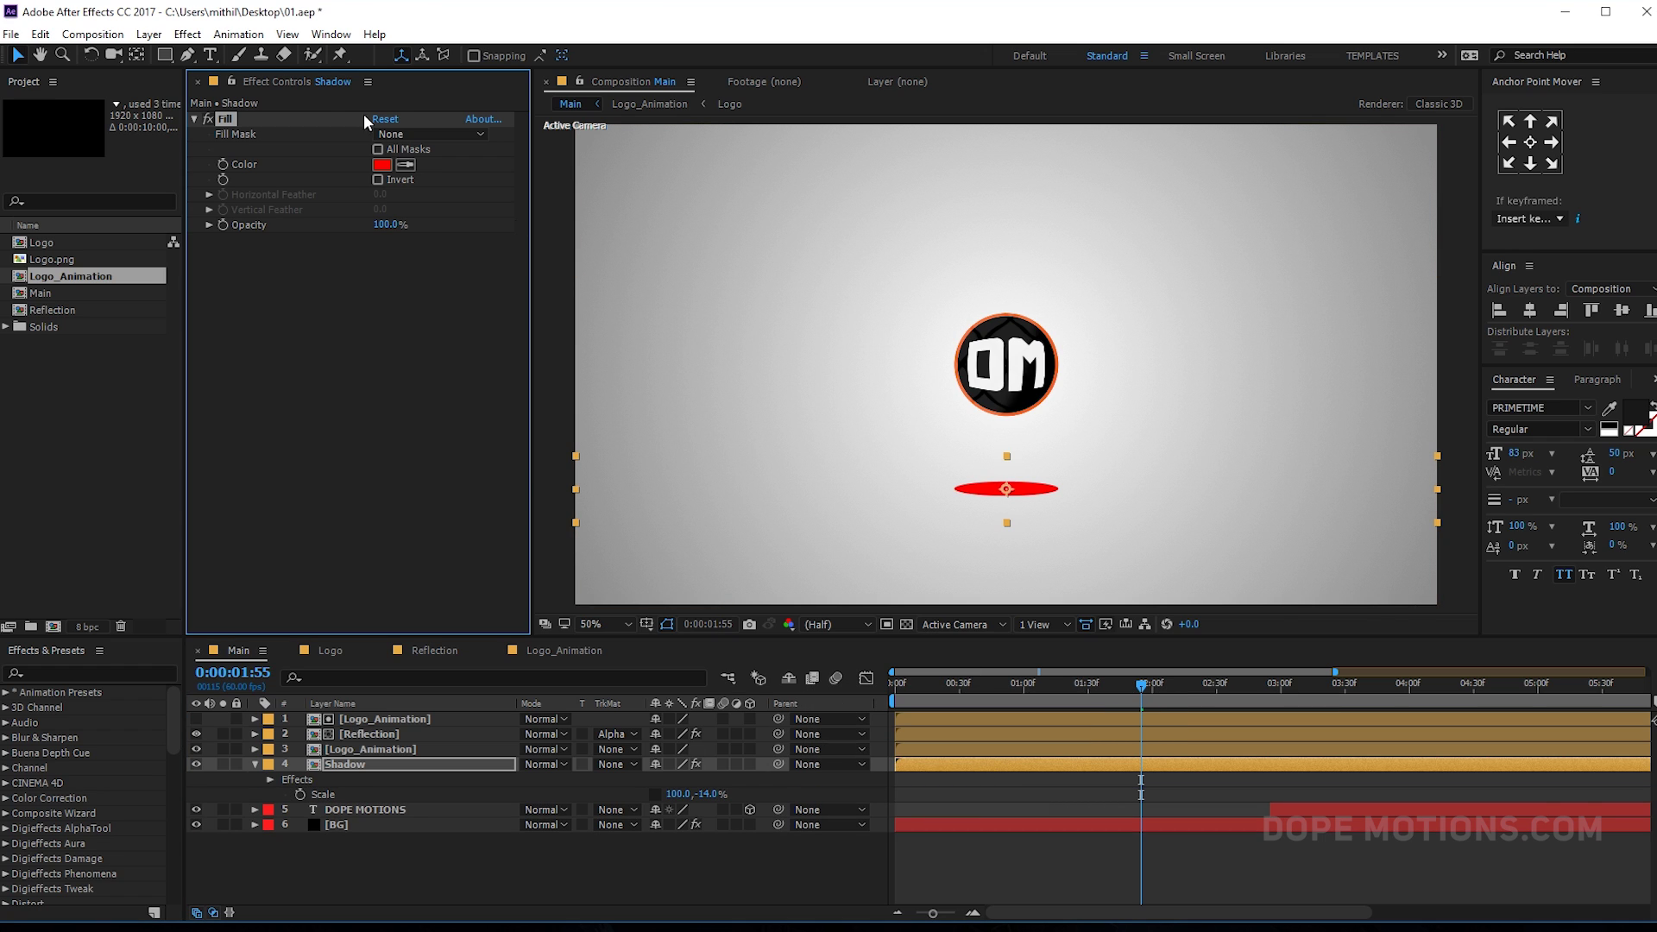
pyautogui.click(381, 165)
pyautogui.write('000000')
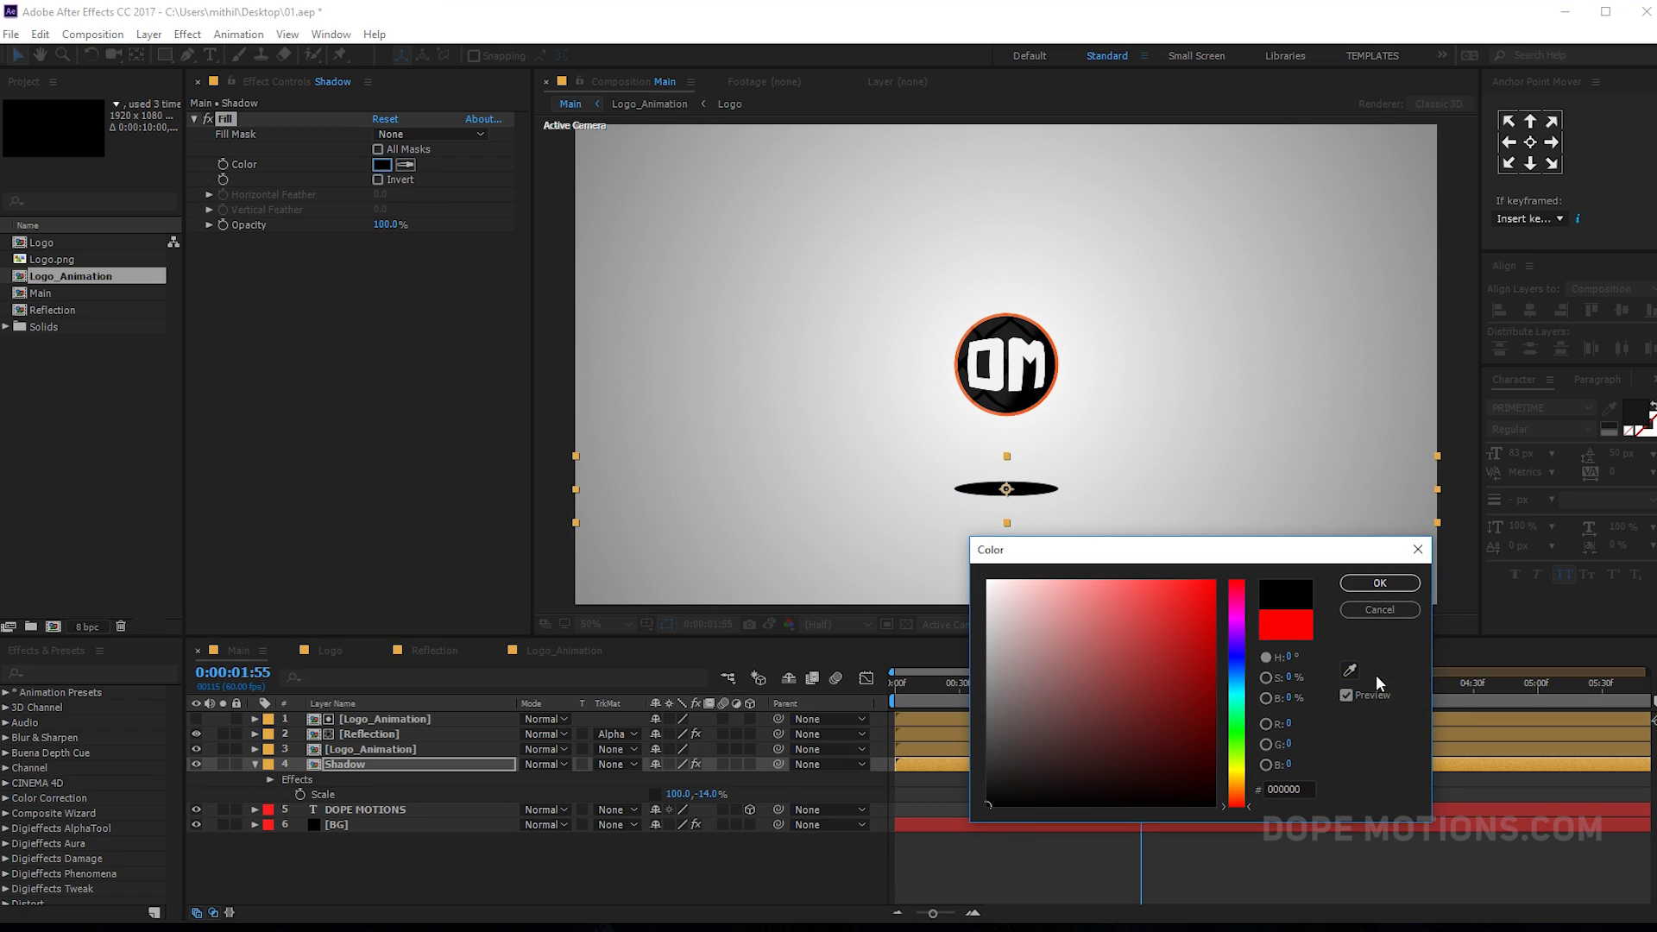
pyautogui.click(1379, 584)
# - Add Fast Blur (Legacy) with Blurriness 213 and Repeat Edge Pixels
pyautogui.hotkey('ctrl', 'space')
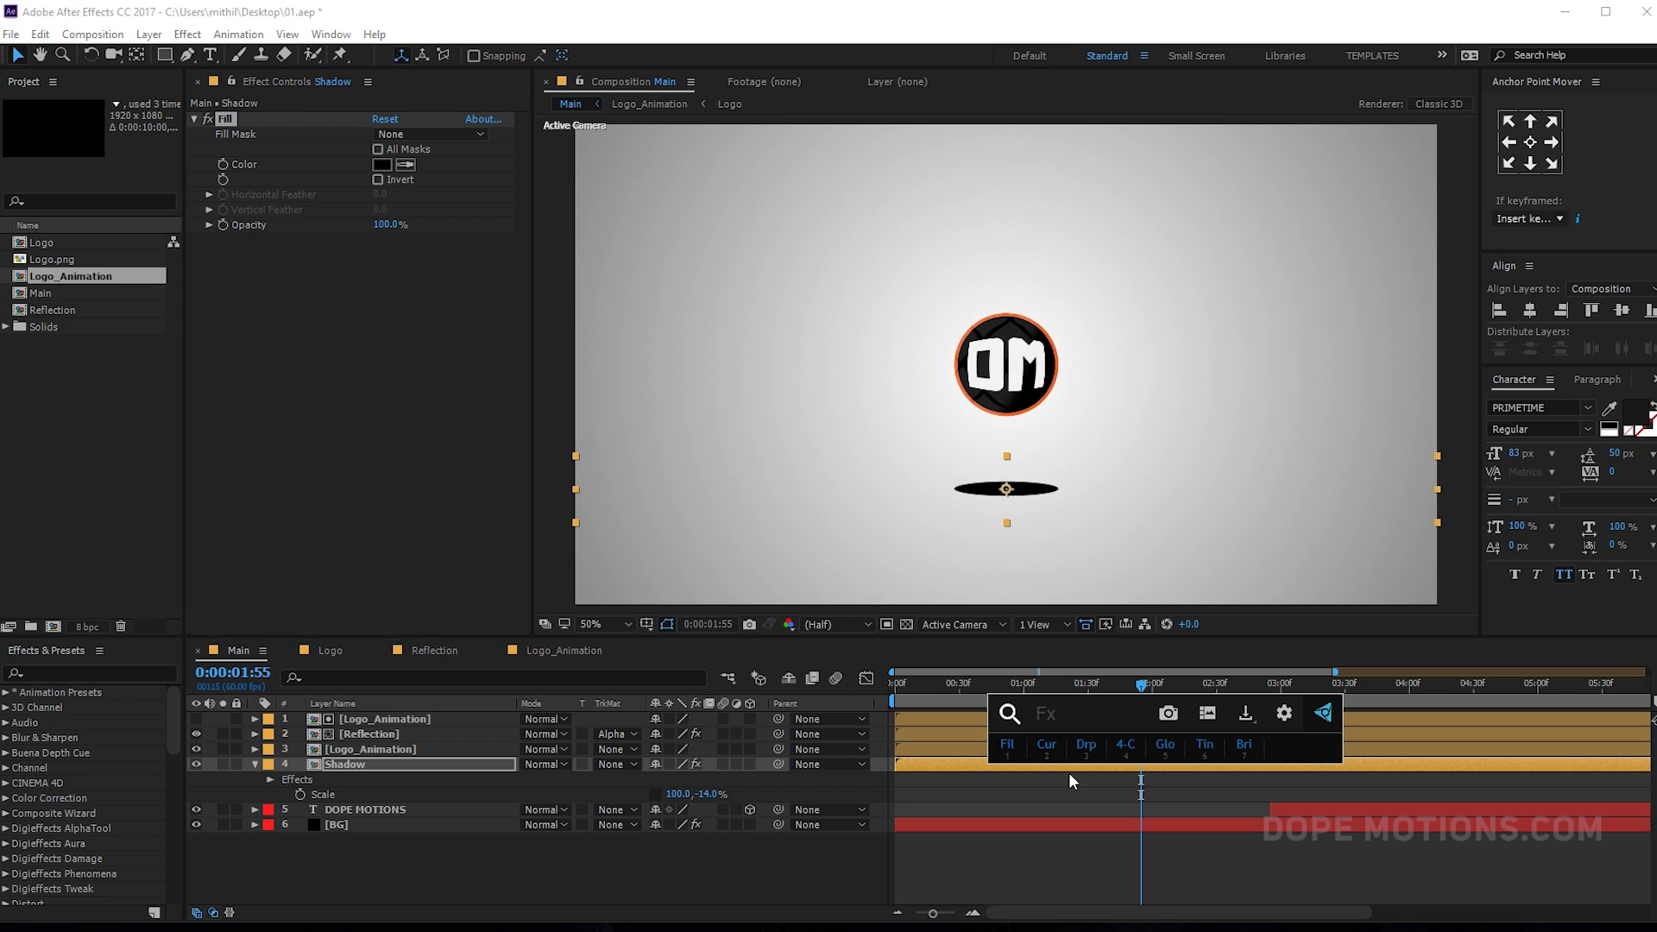
pyautogui.write('fast')
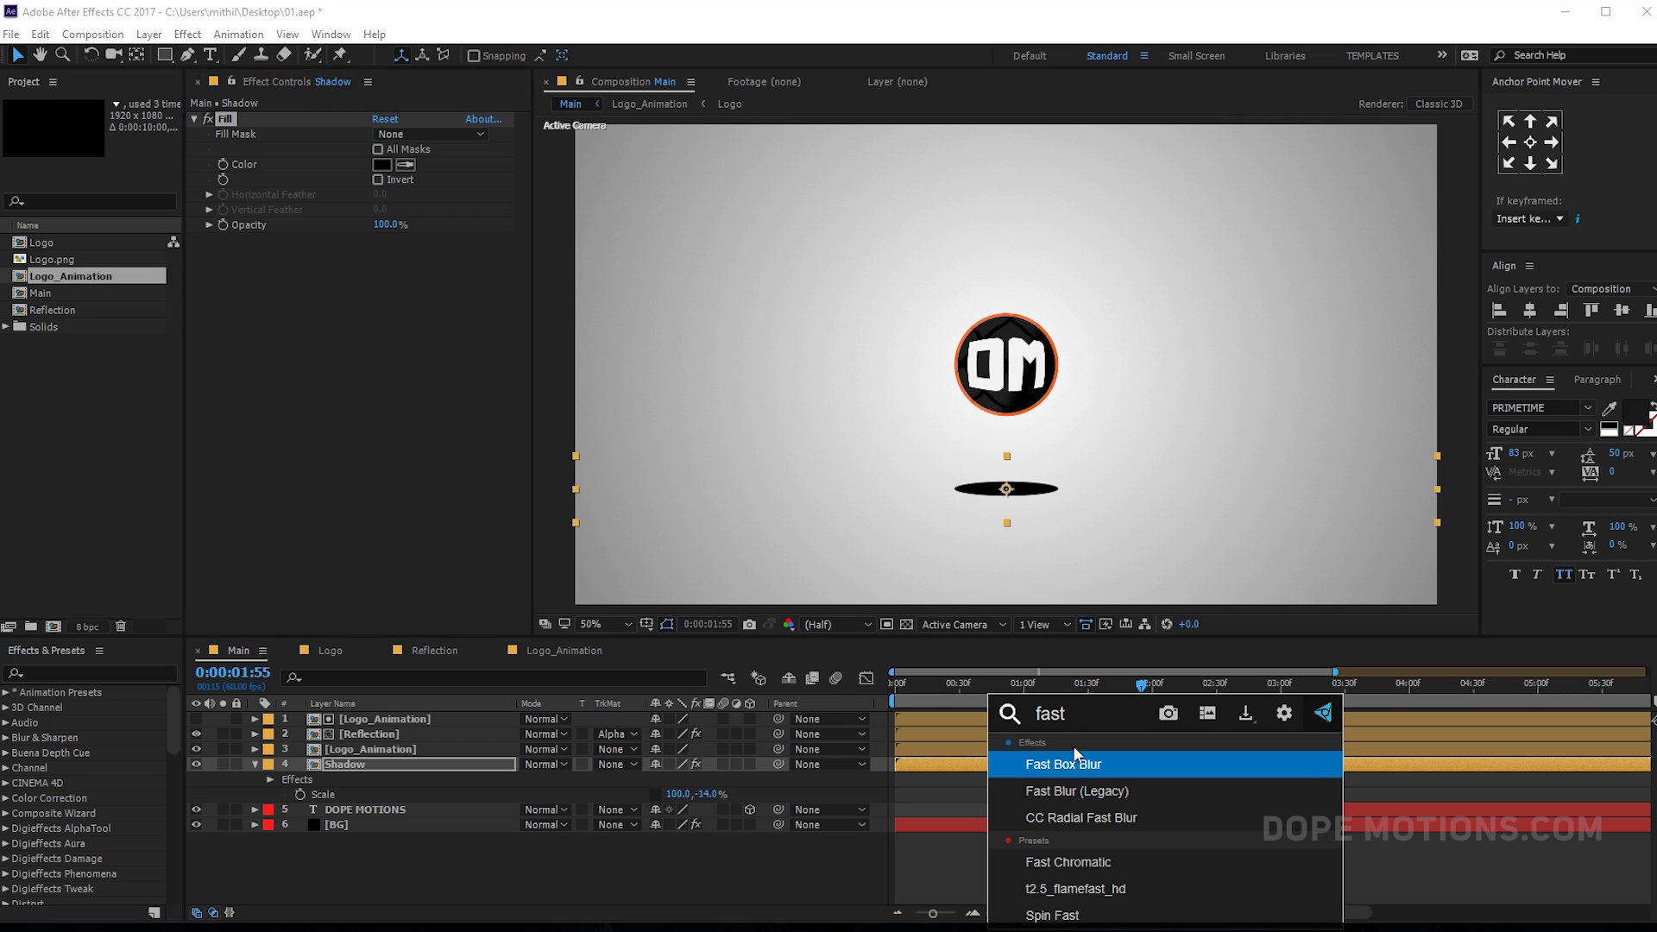
pyautogui.click(1077, 790)
pyautogui.moveTo(387, 254); pyautogui.dragTo(579, 268)
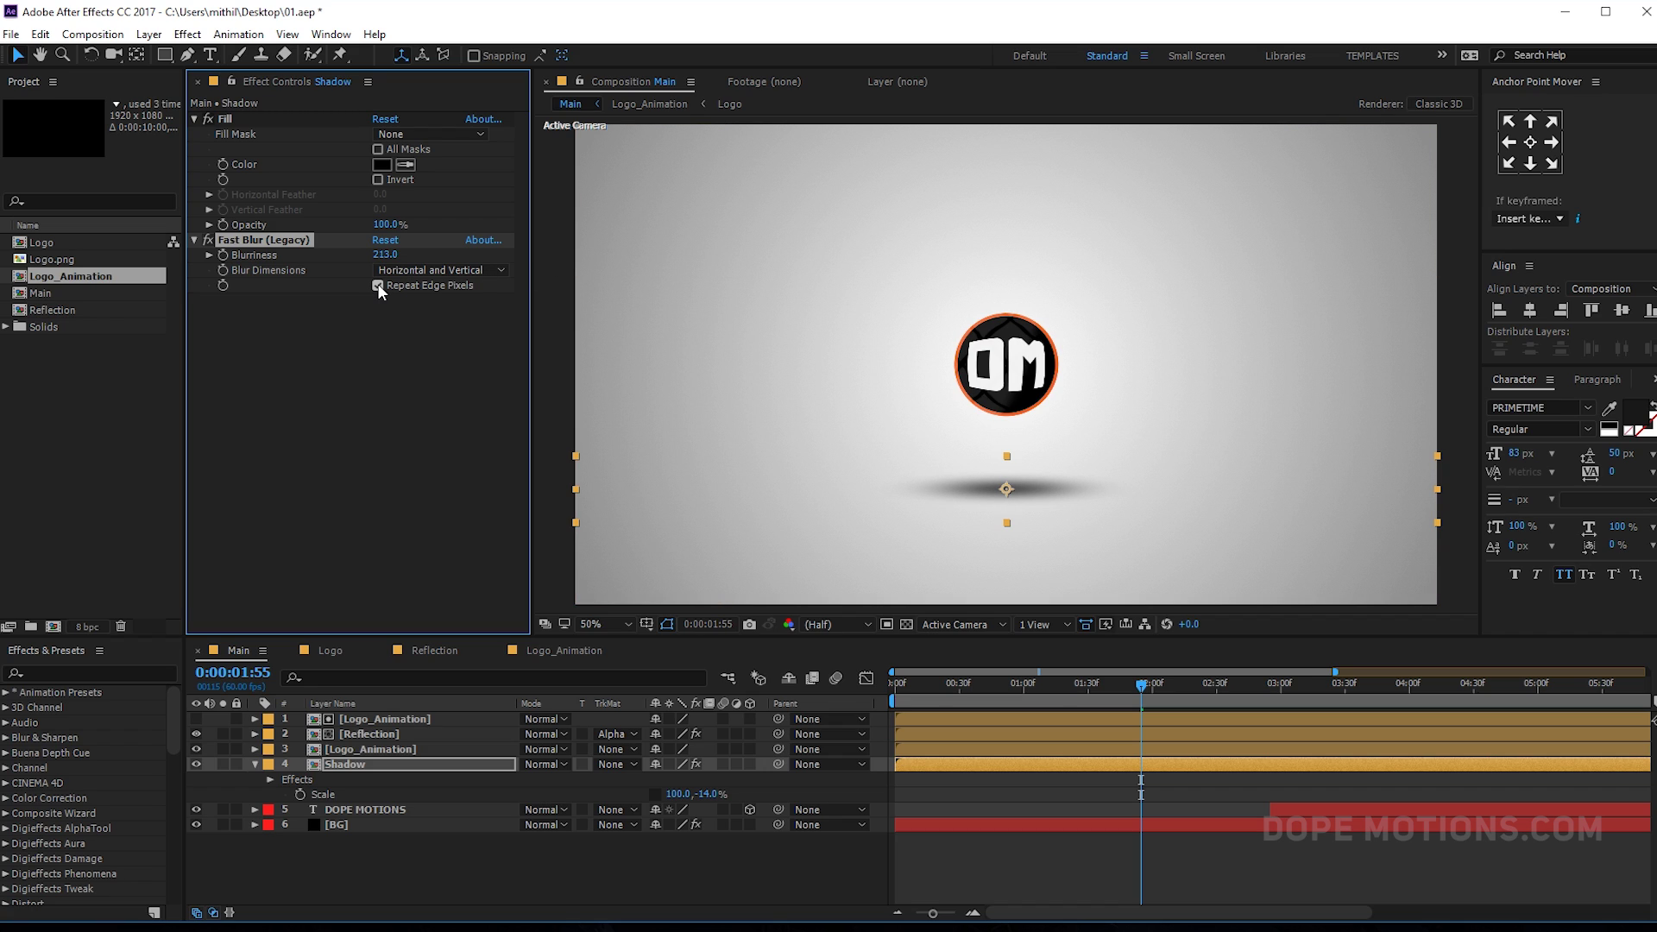
# - Drop the Shadow layer's opacity to 18% and preview the Main comp through 0:00:04:08
pyautogui.press('t')
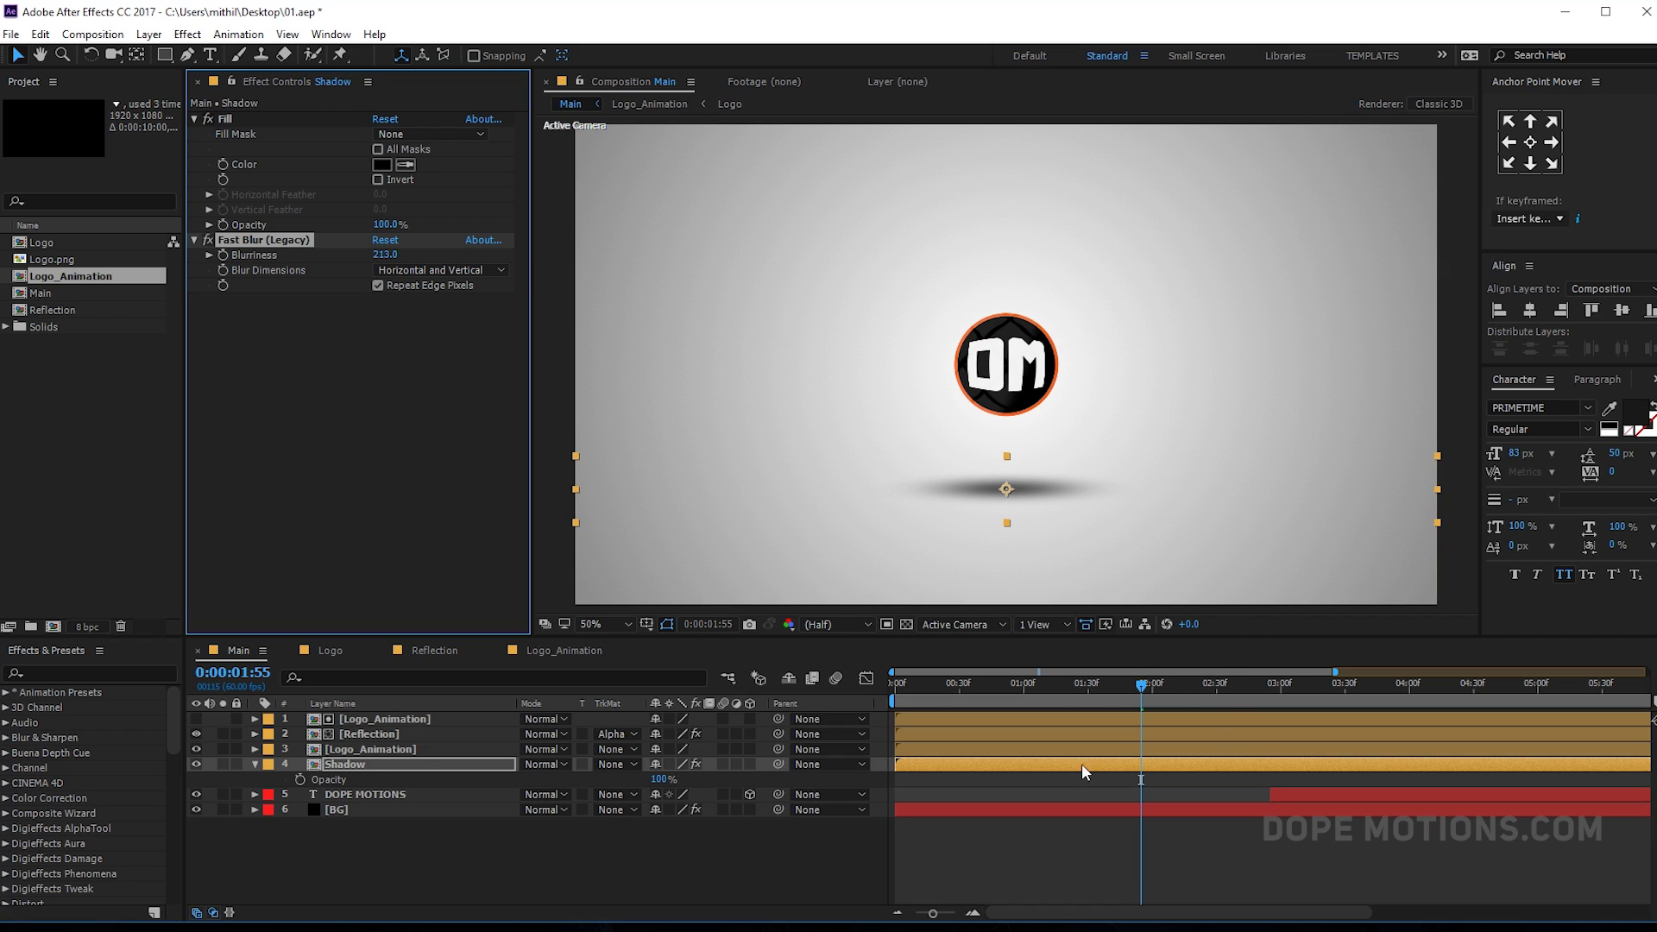
pyautogui.moveTo(652, 787); pyautogui.dragTo(583, 785)
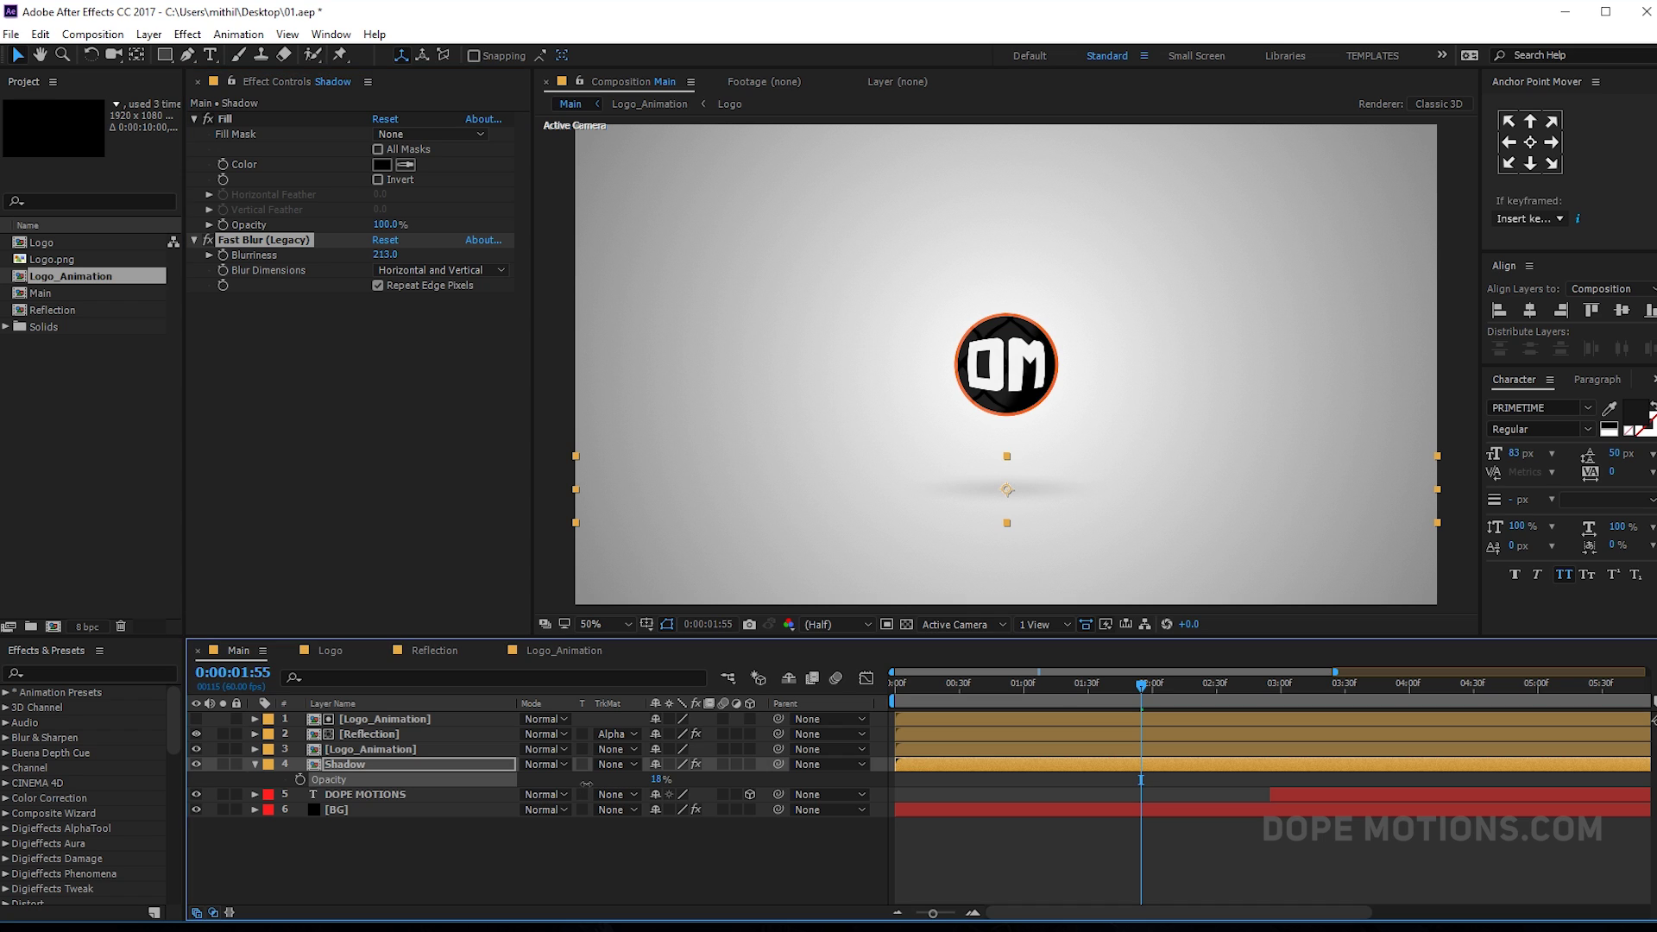
pyautogui.moveTo(1141, 683); pyautogui.dragTo(811, 755)
pyautogui.click(955, 850)
pyautogui.press('space')
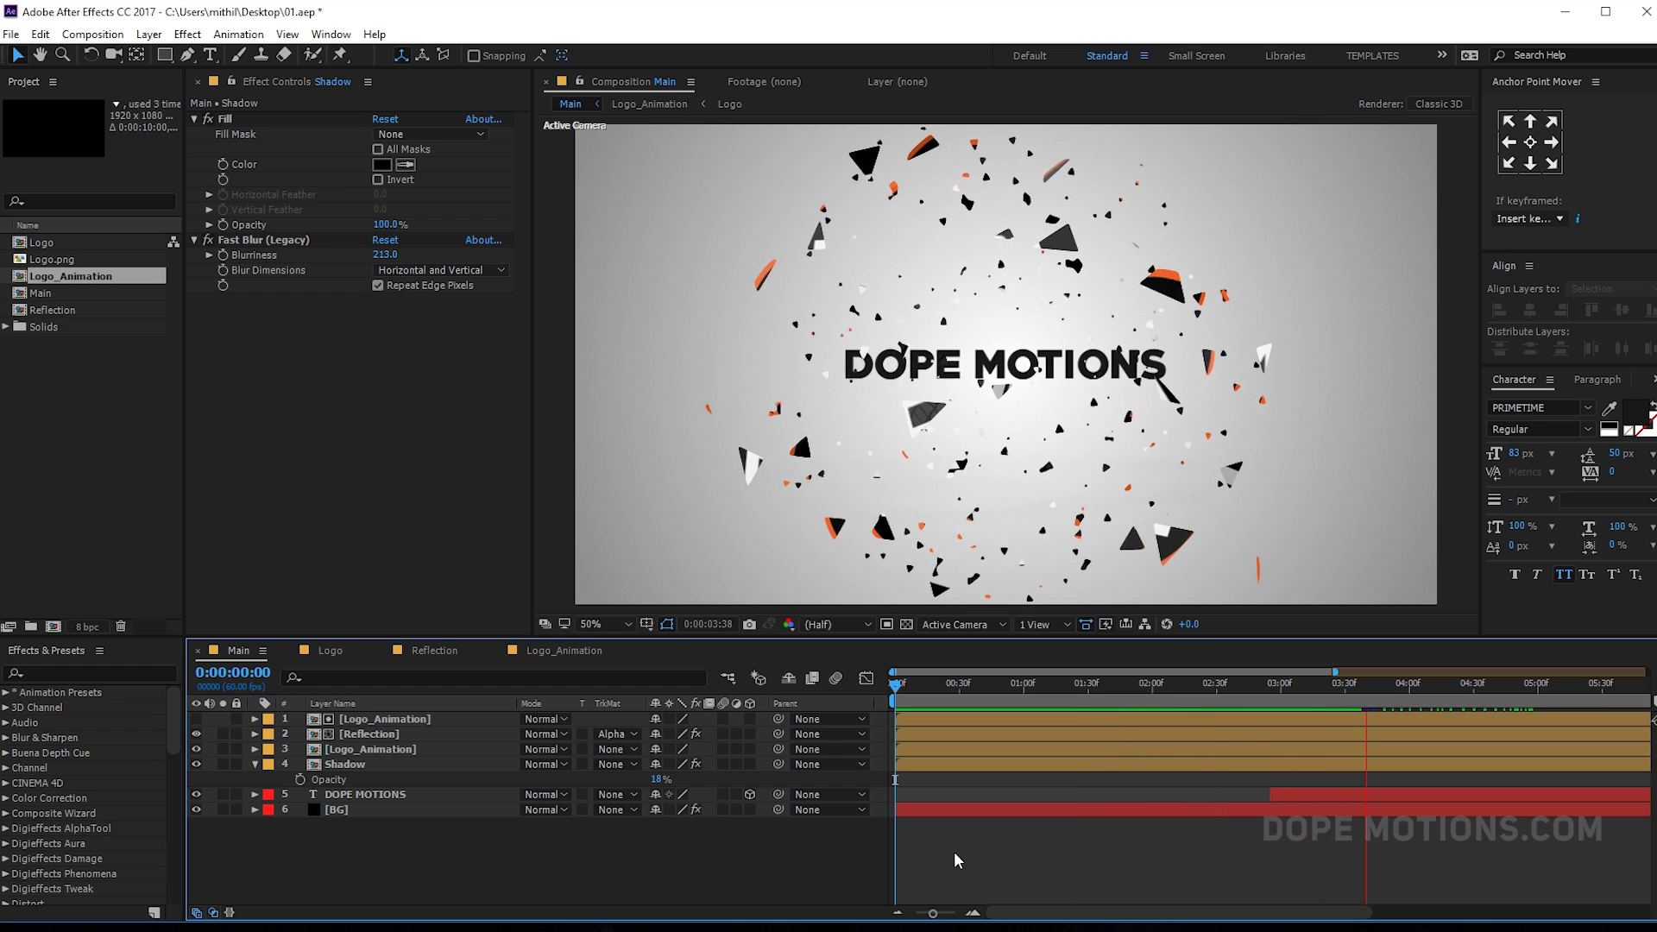
pyautogui.click(1426, 691)
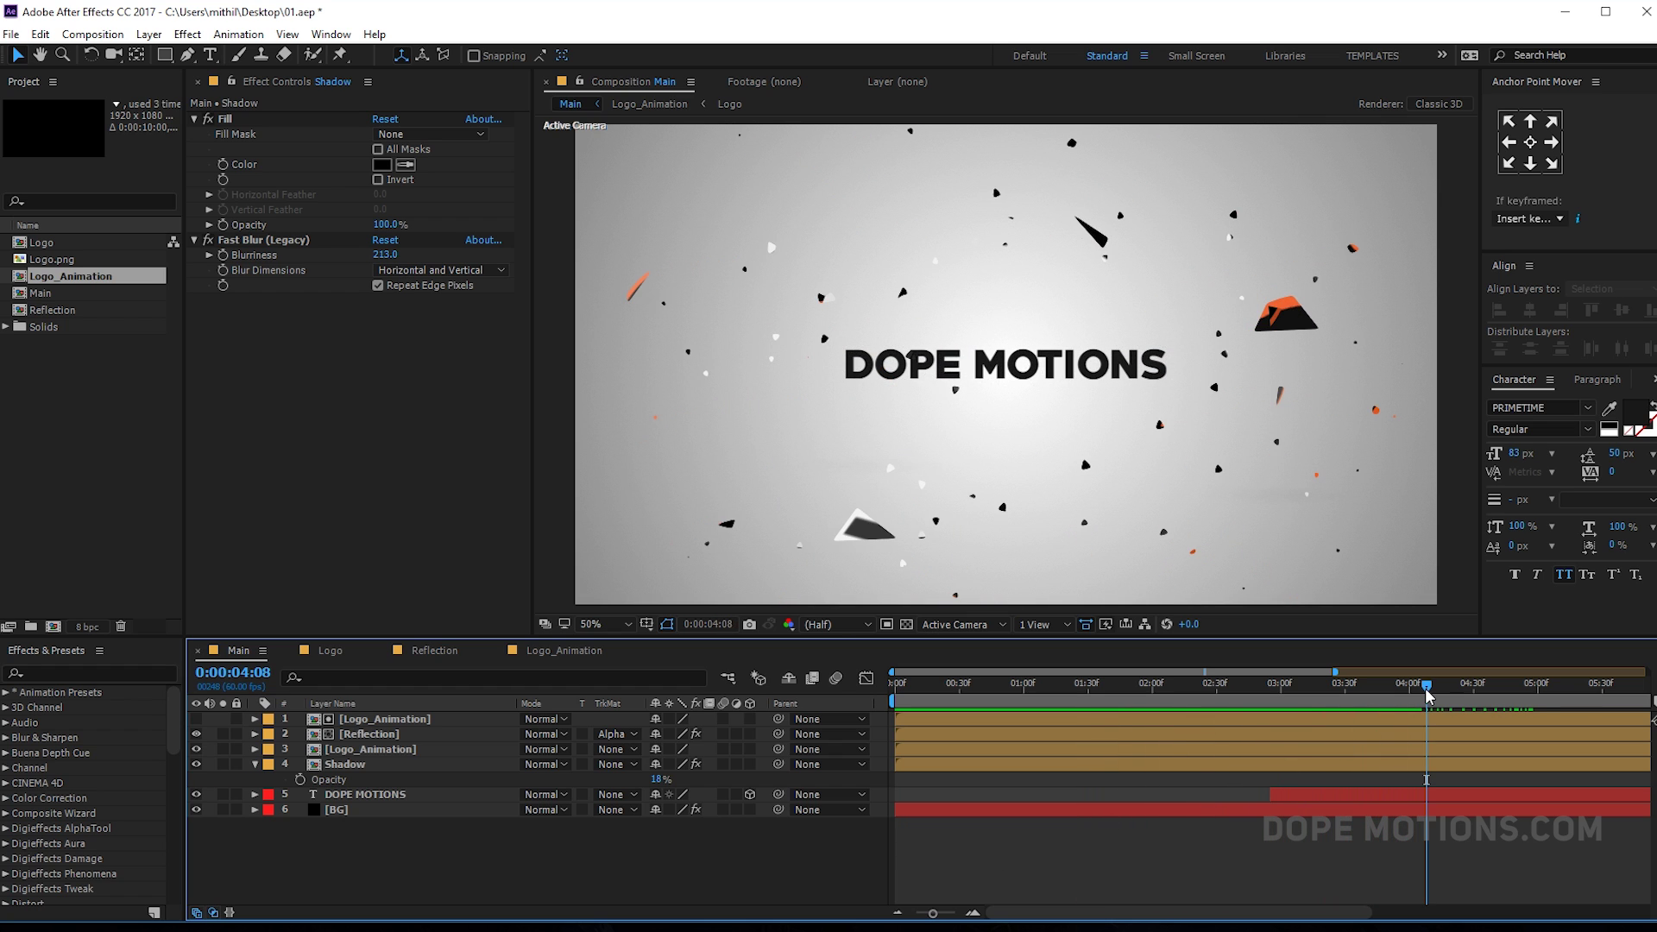